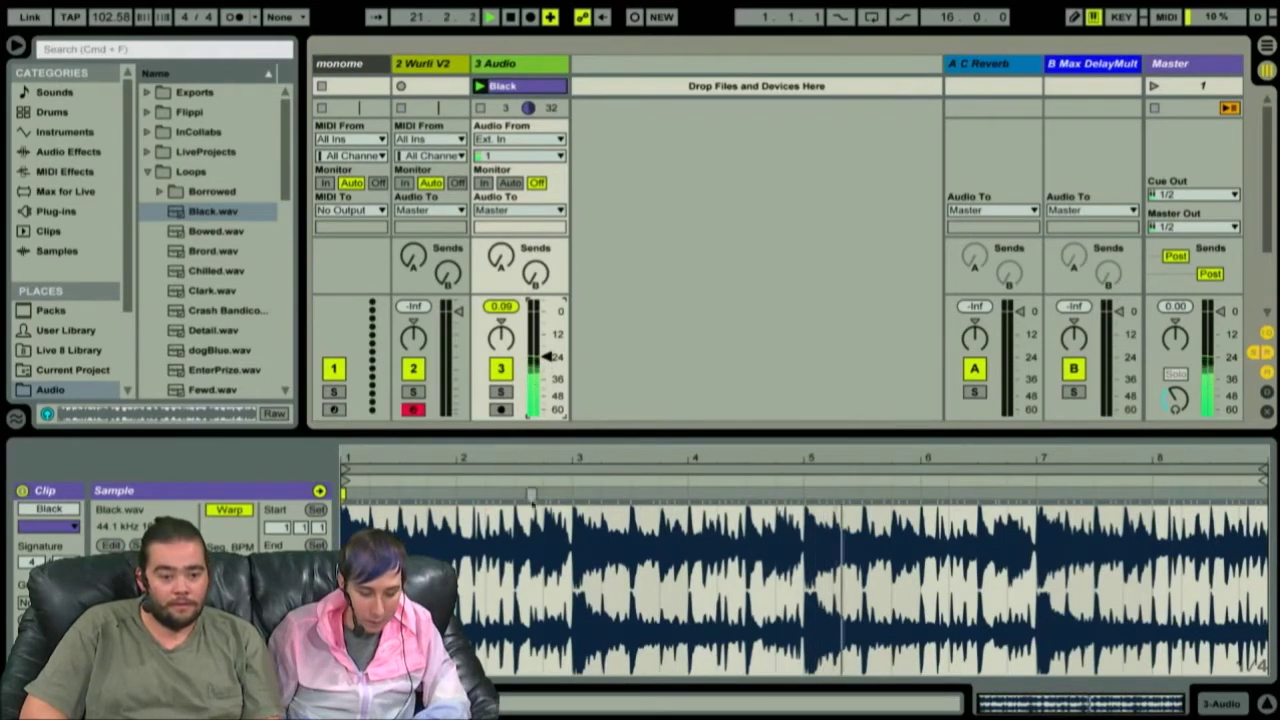
Lower the 3 Audio track's volume while the Black clip plays and set the song tempo to 117.00 BPM.
drag(547, 358, 545, 380)
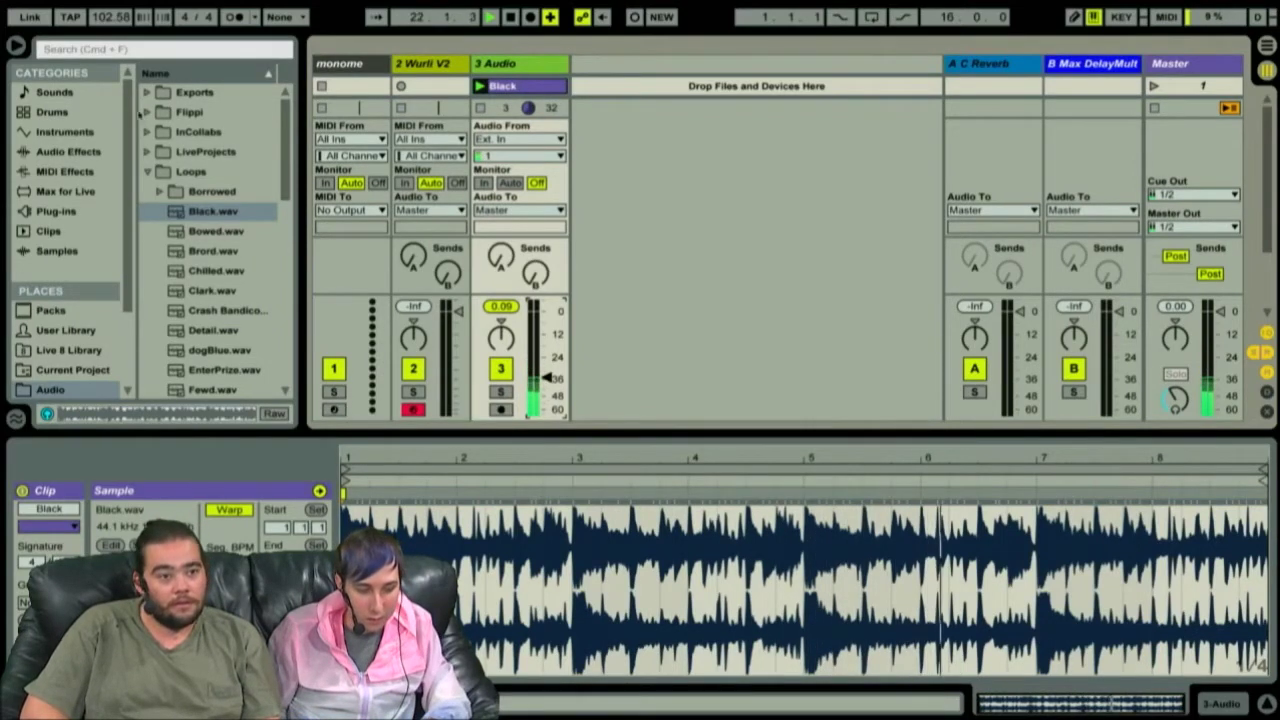
drag(103, 17, 103, 0)
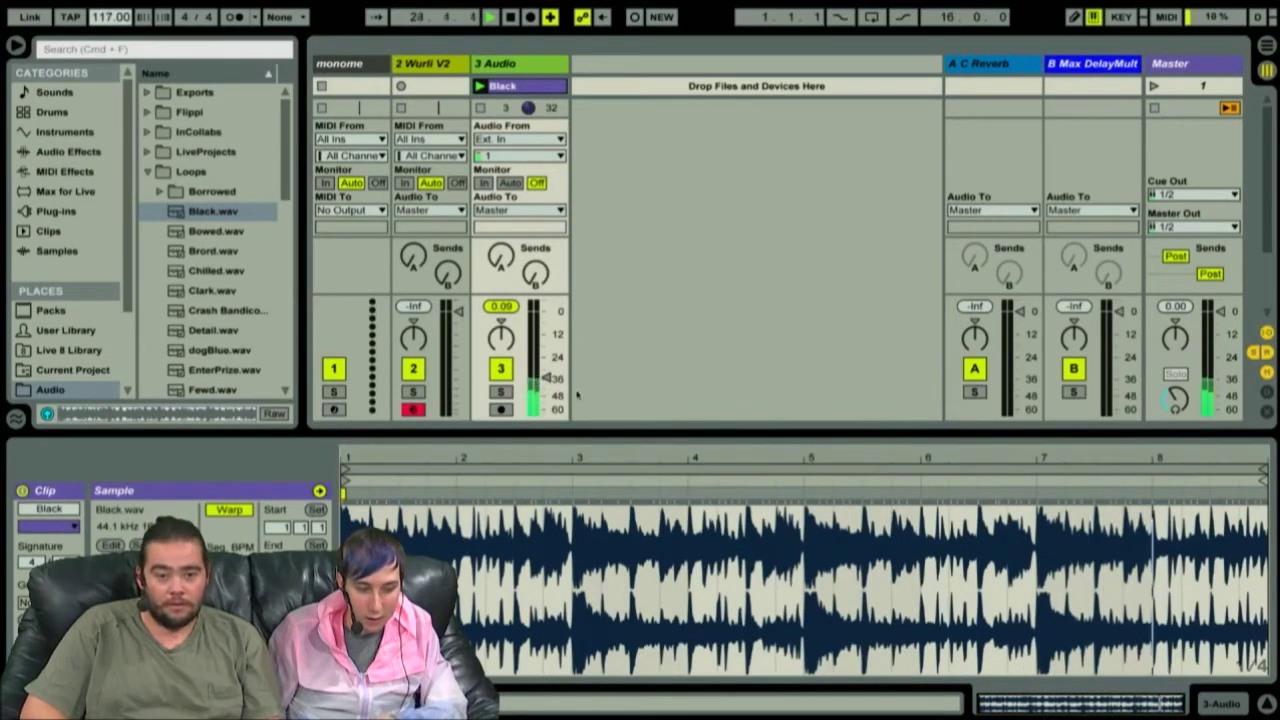
drag(548, 378, 548, 389)
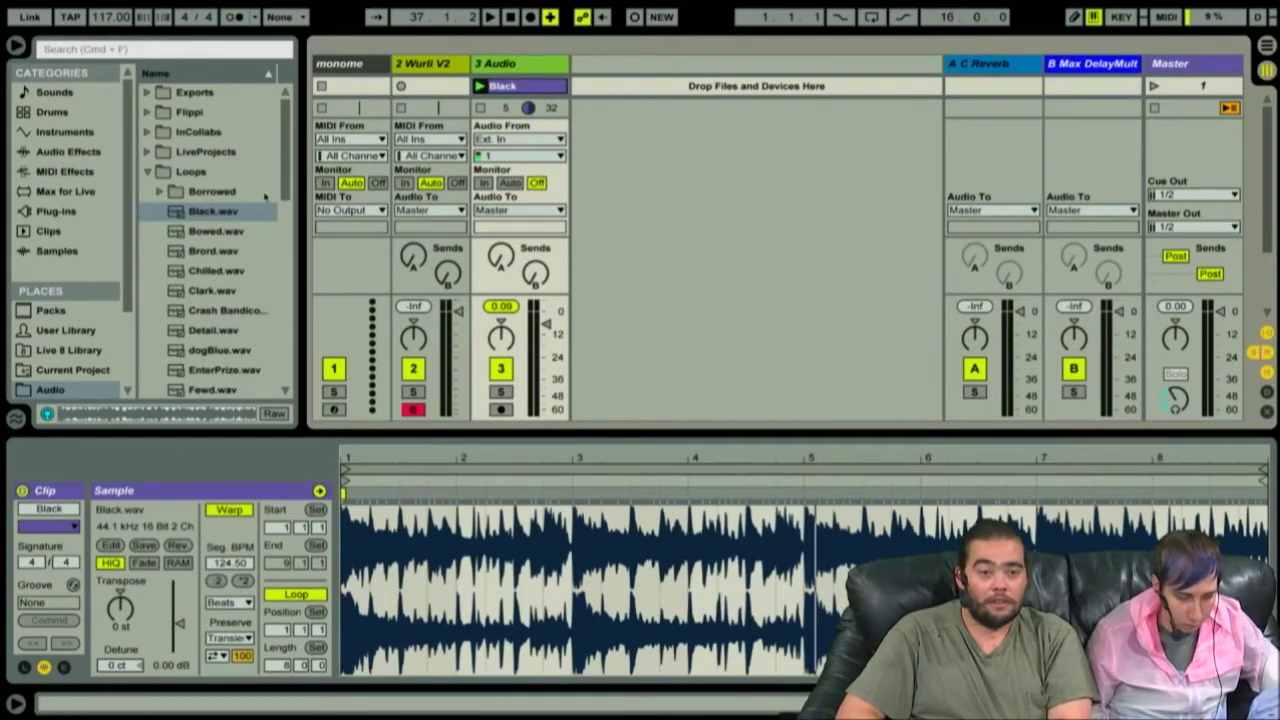
Look over the browser's categories and places, hide the browser, and show and hide the Info View.
drag(127, 175, 127, 272)
scroll(118, 147, up, 4)
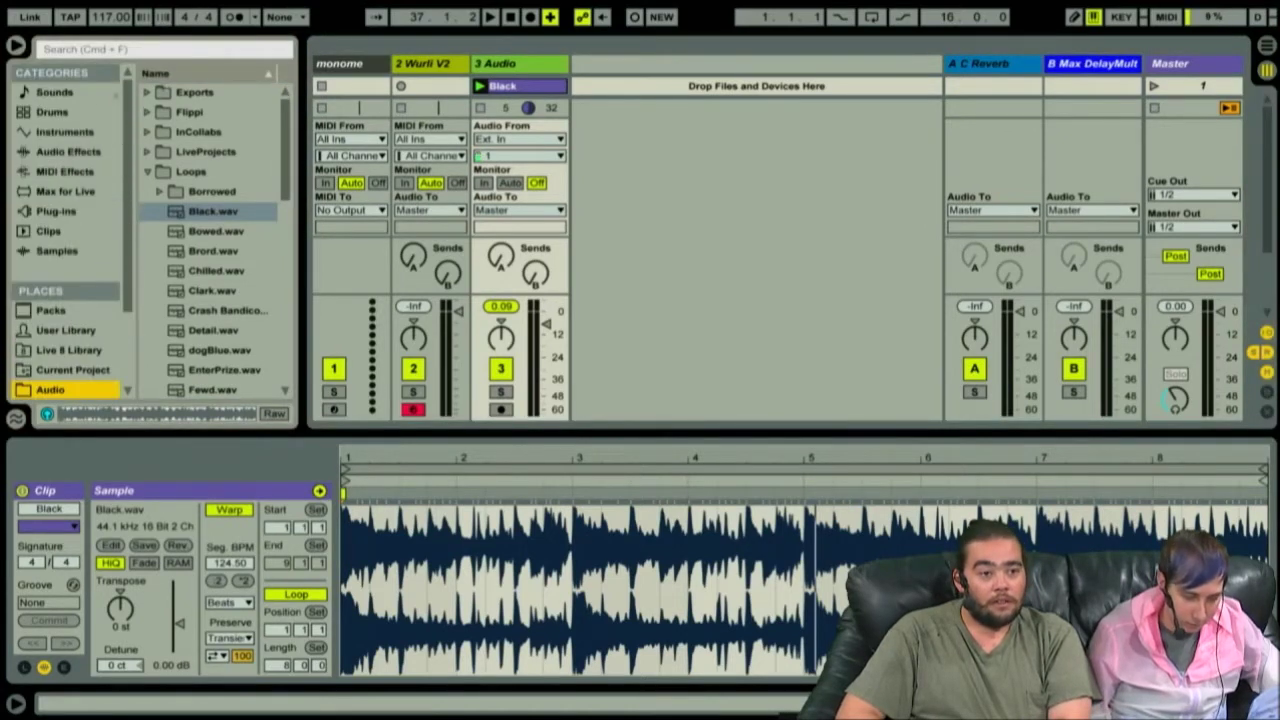
click(17, 47)
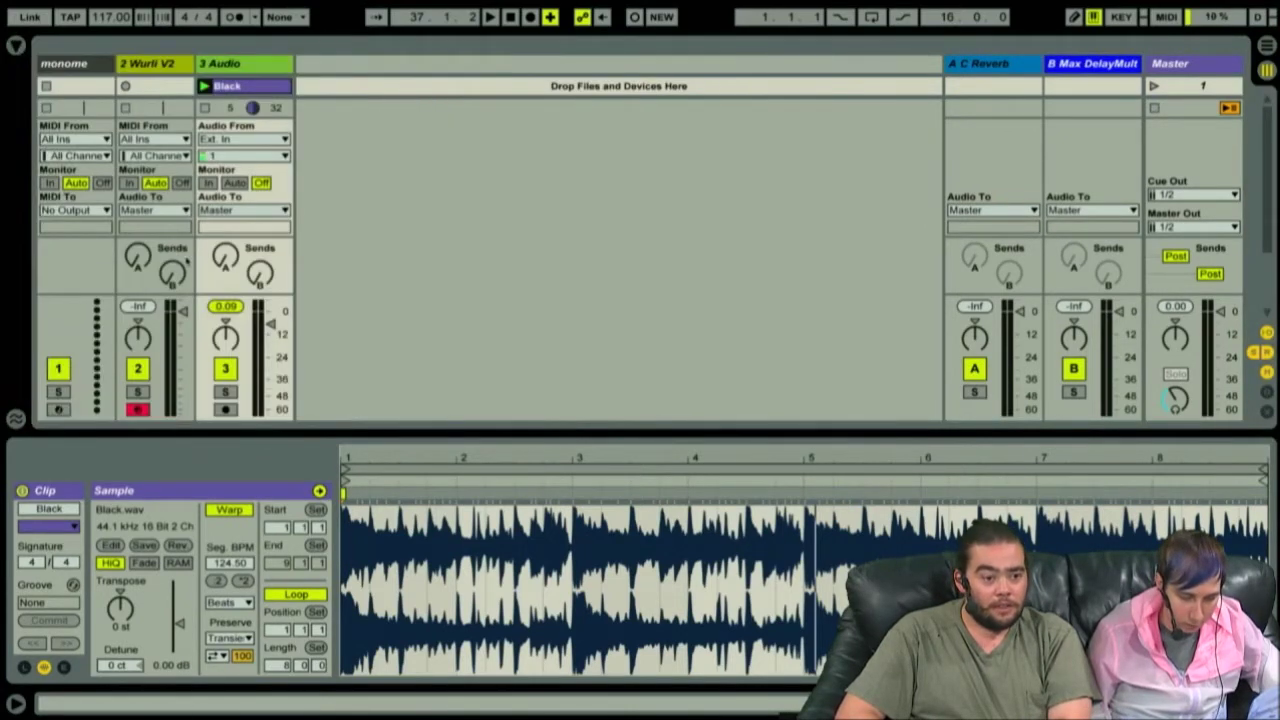
click(16, 703)
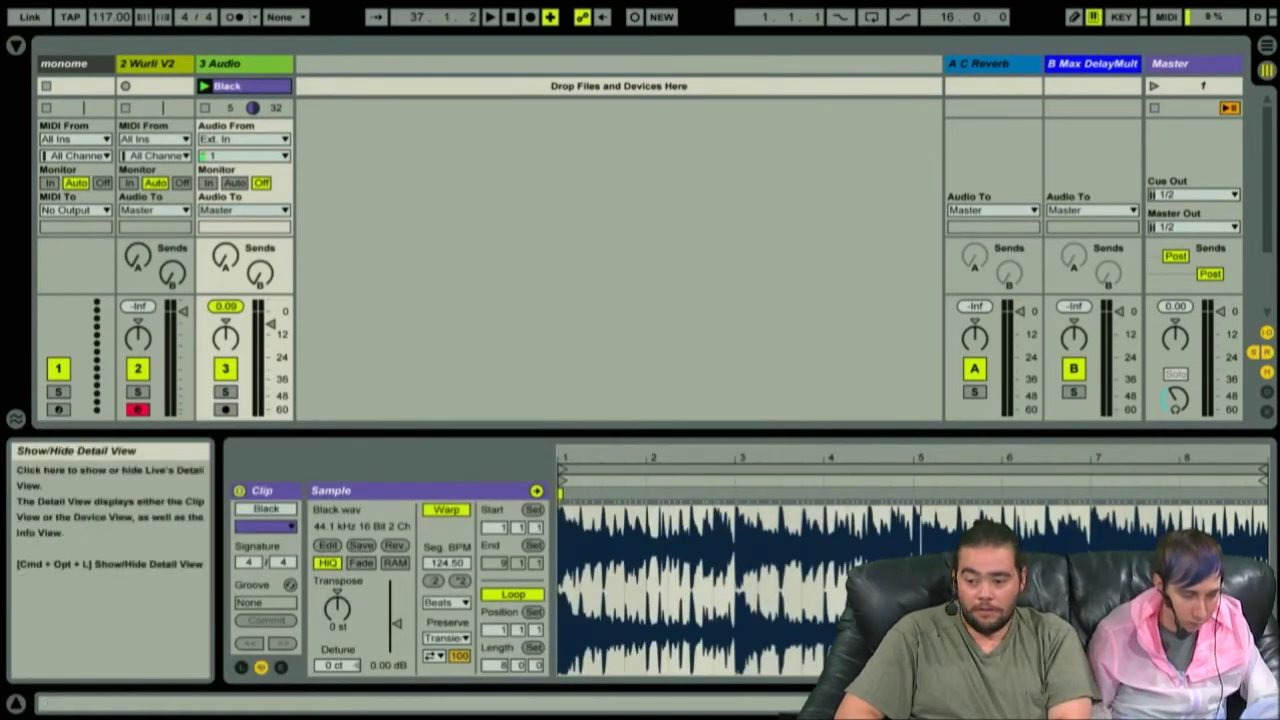
click(16, 703)
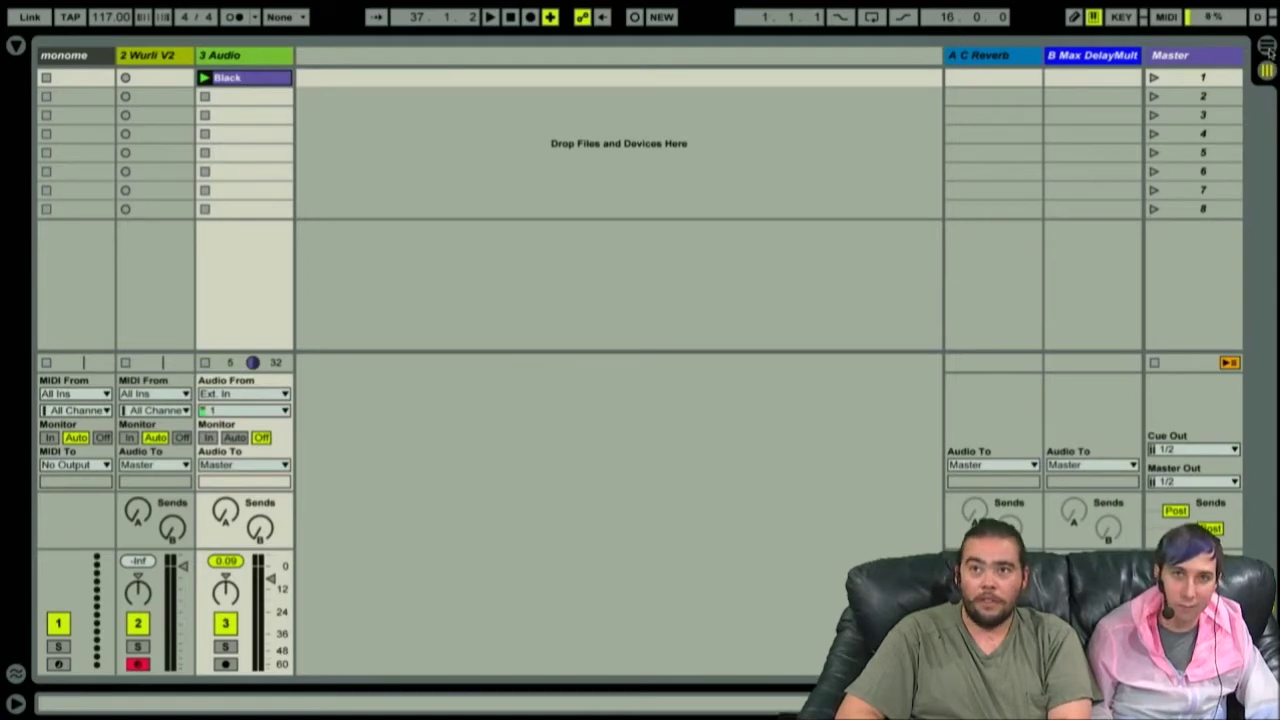
Switch to Arrangement View with the arrangement's playback restored, and enlarge the timeline by shrinking the detail view and browser.
click(1266, 48)
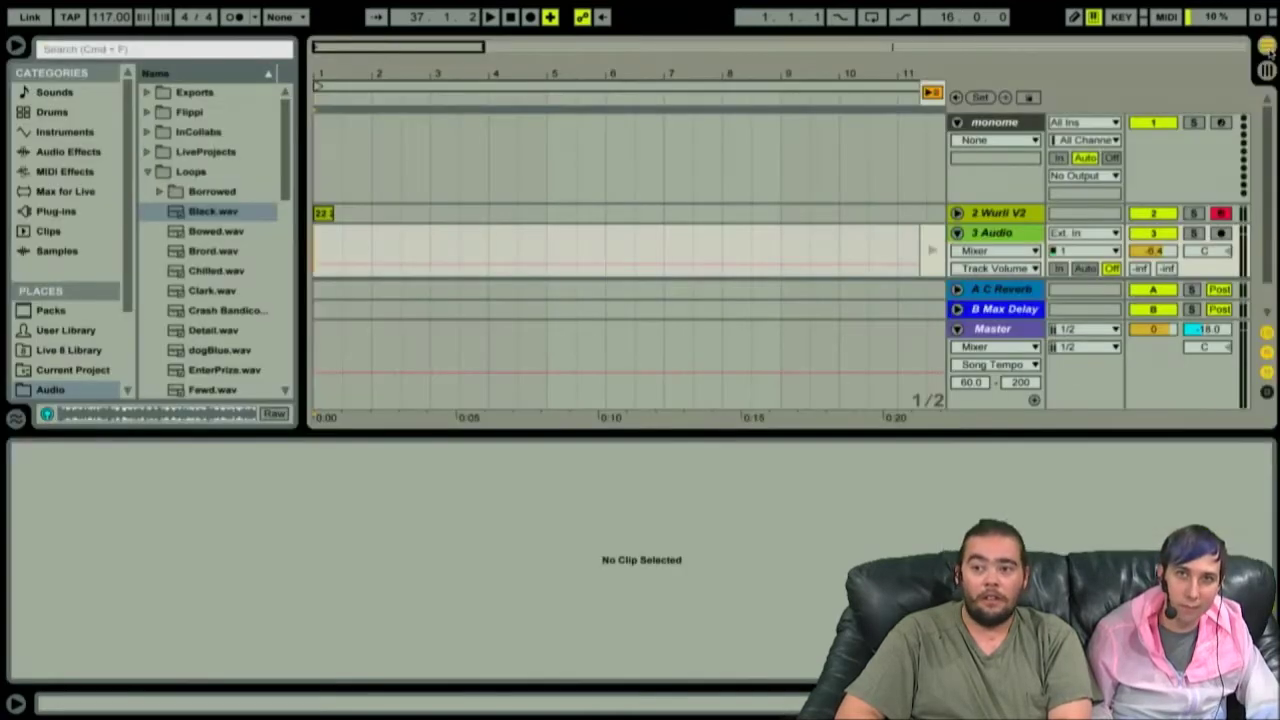
click(933, 93)
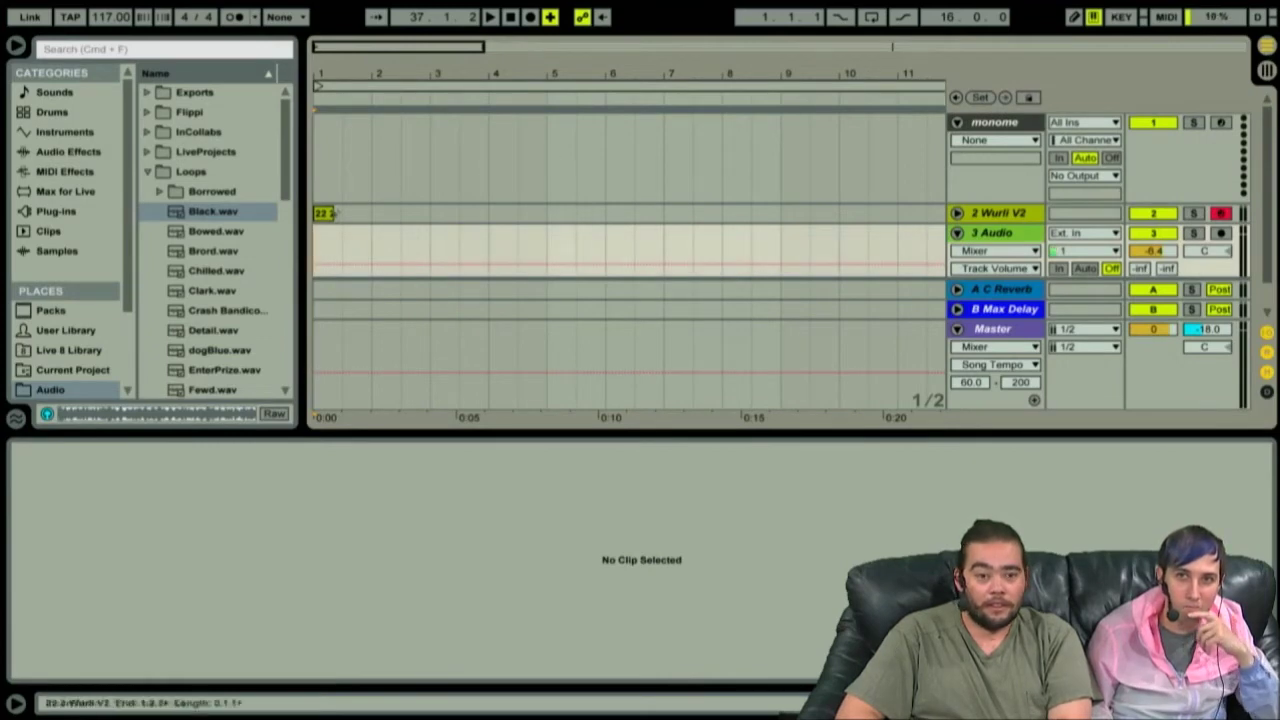
drag(361, 431, 357, 503)
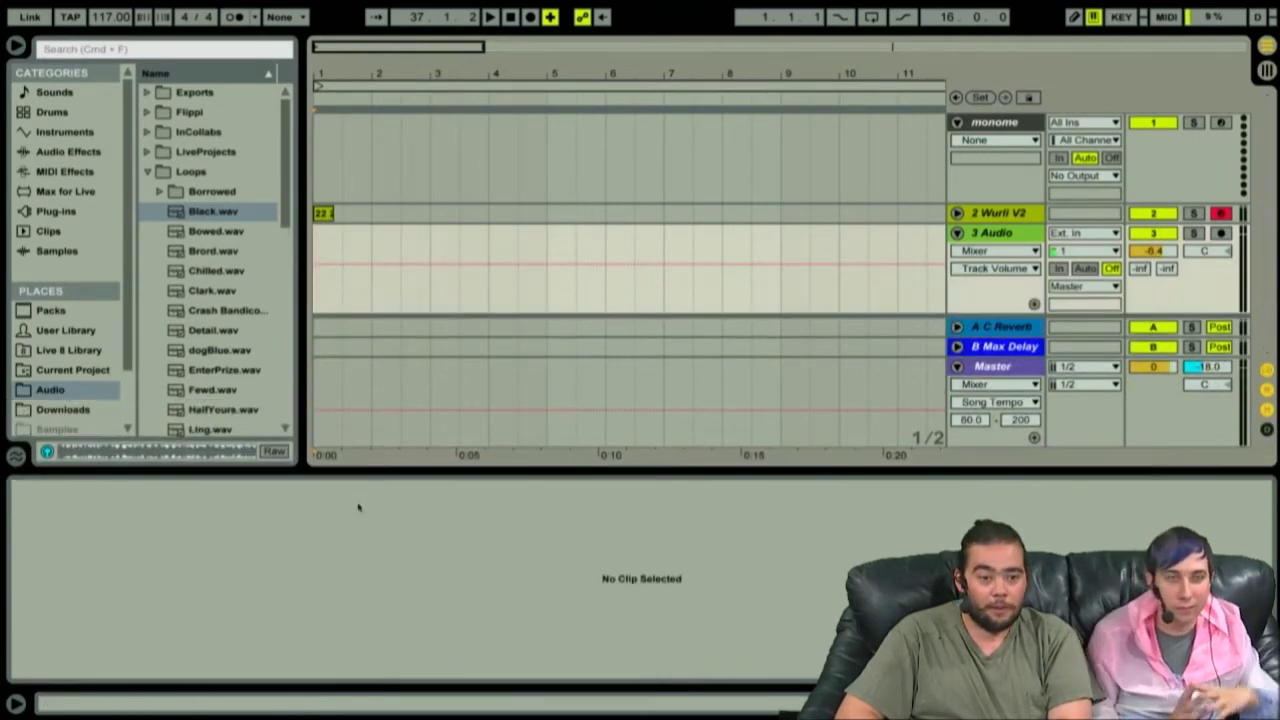
drag(299, 292, 265, 290)
Delete the short MIDI clip at the start of the 2 Wurli V2 track and place the insert marker on 3 Audio.
click(291, 214)
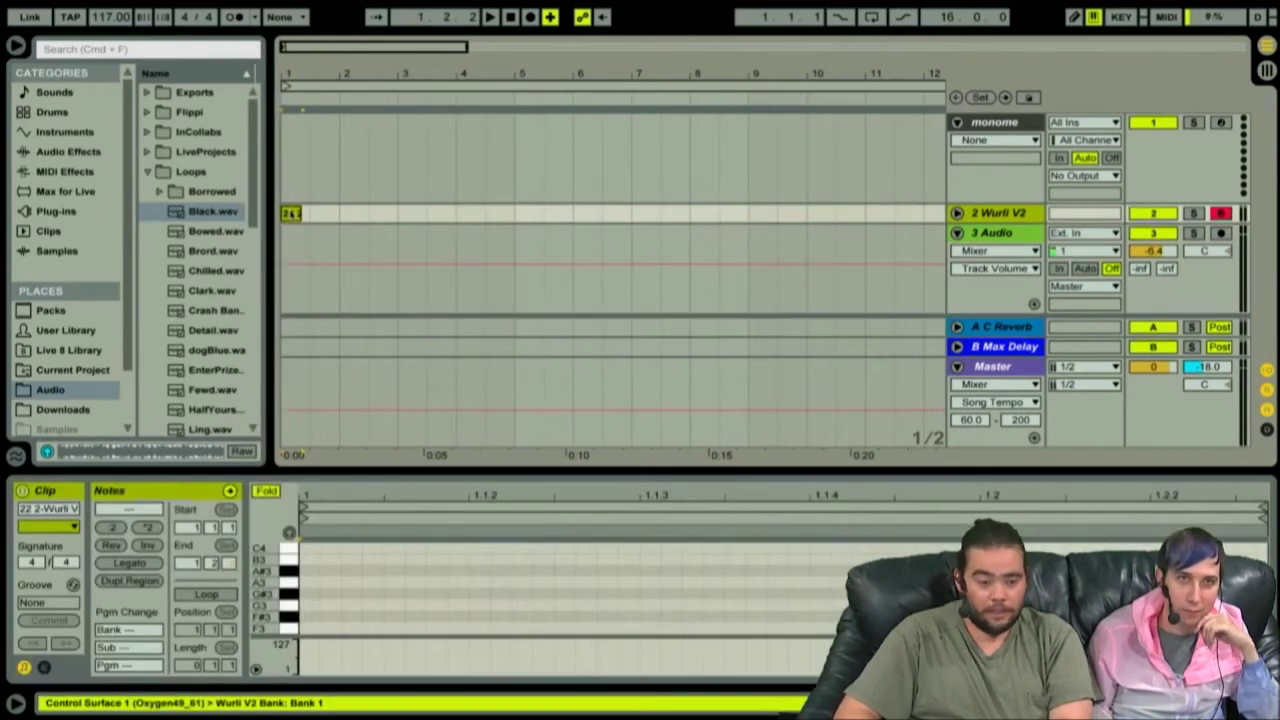
key(Delete)
click(315, 245)
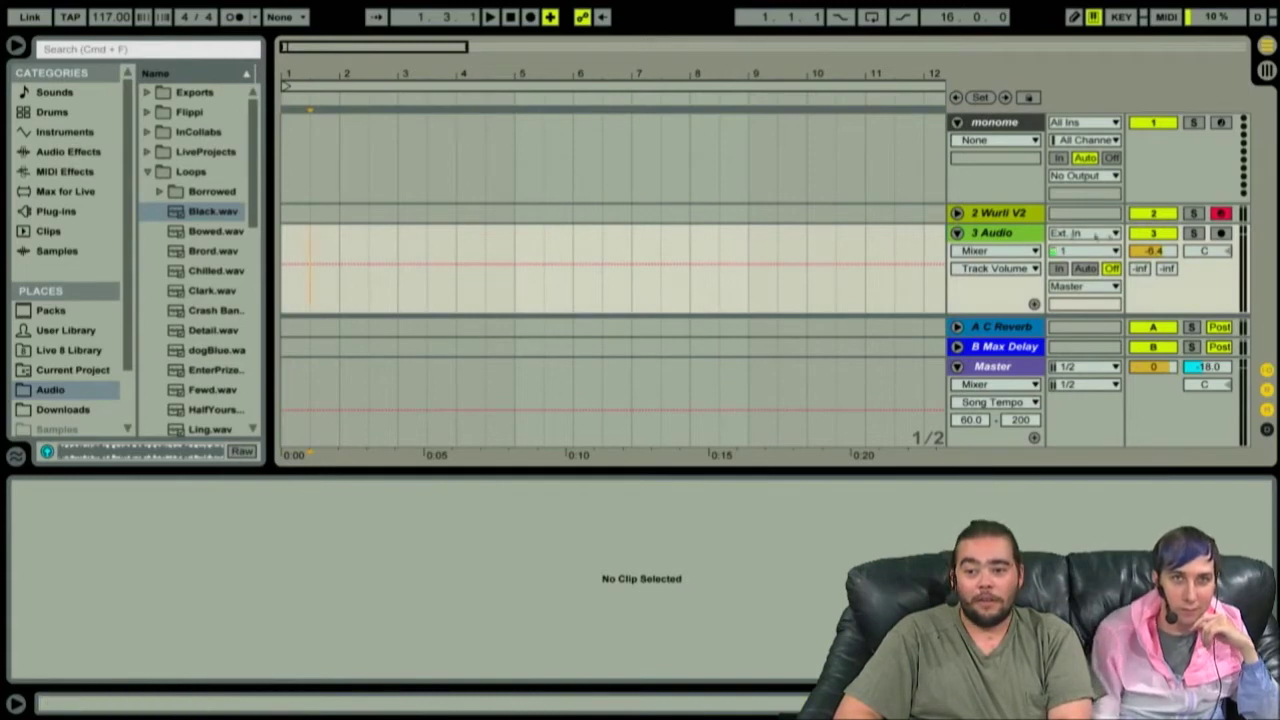
Check the 3 Audio track's input channel choices and open the audio preferences, moving their window clear of the tracks.
click(1086, 252)
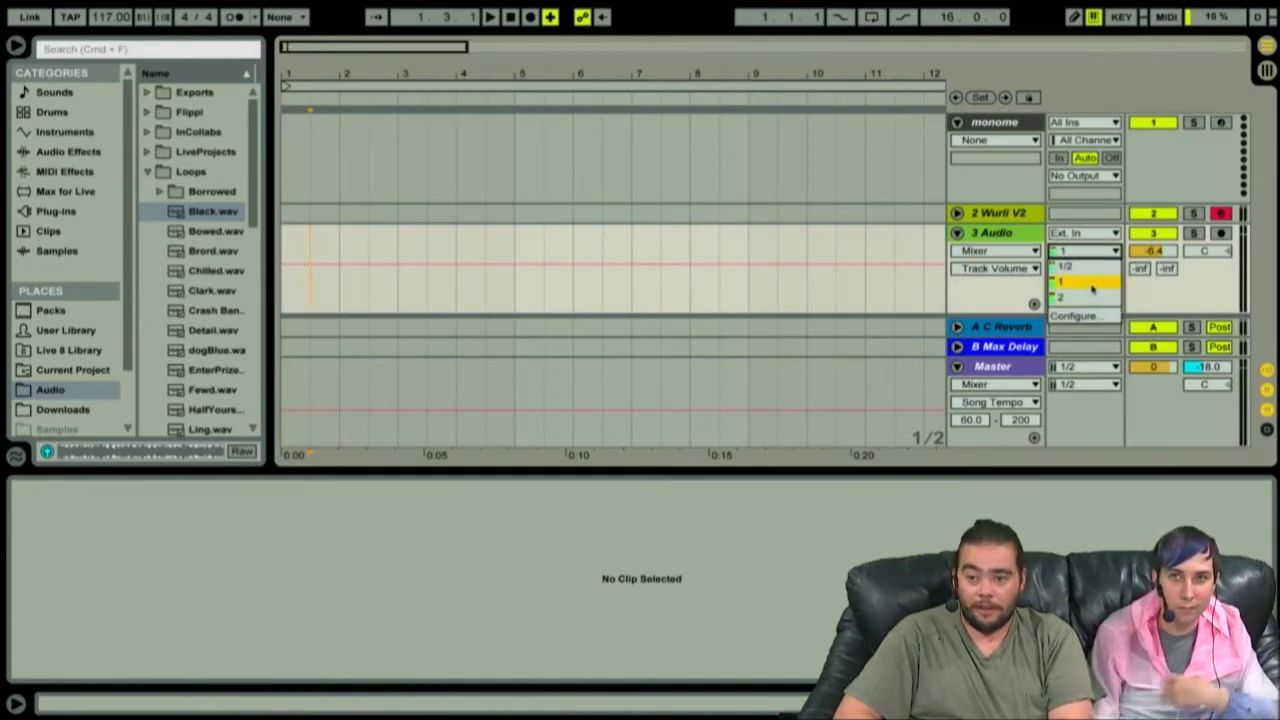
click(865, 246)
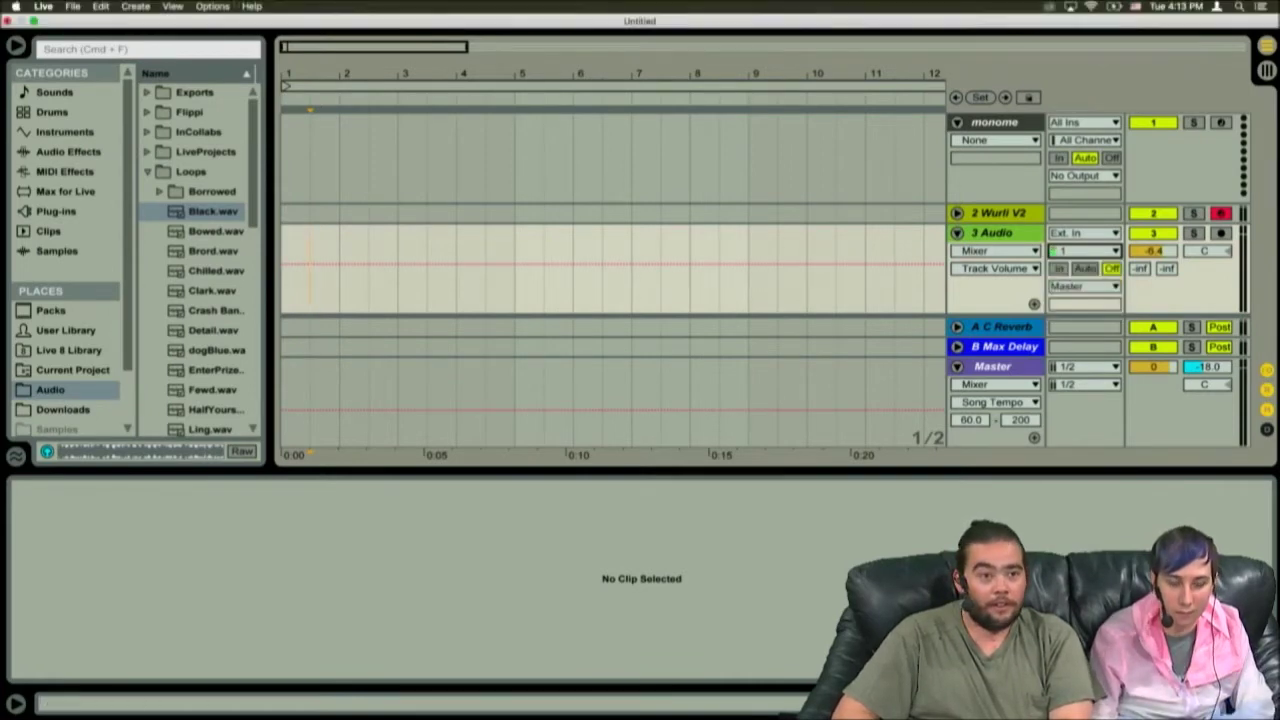
click(72, 6)
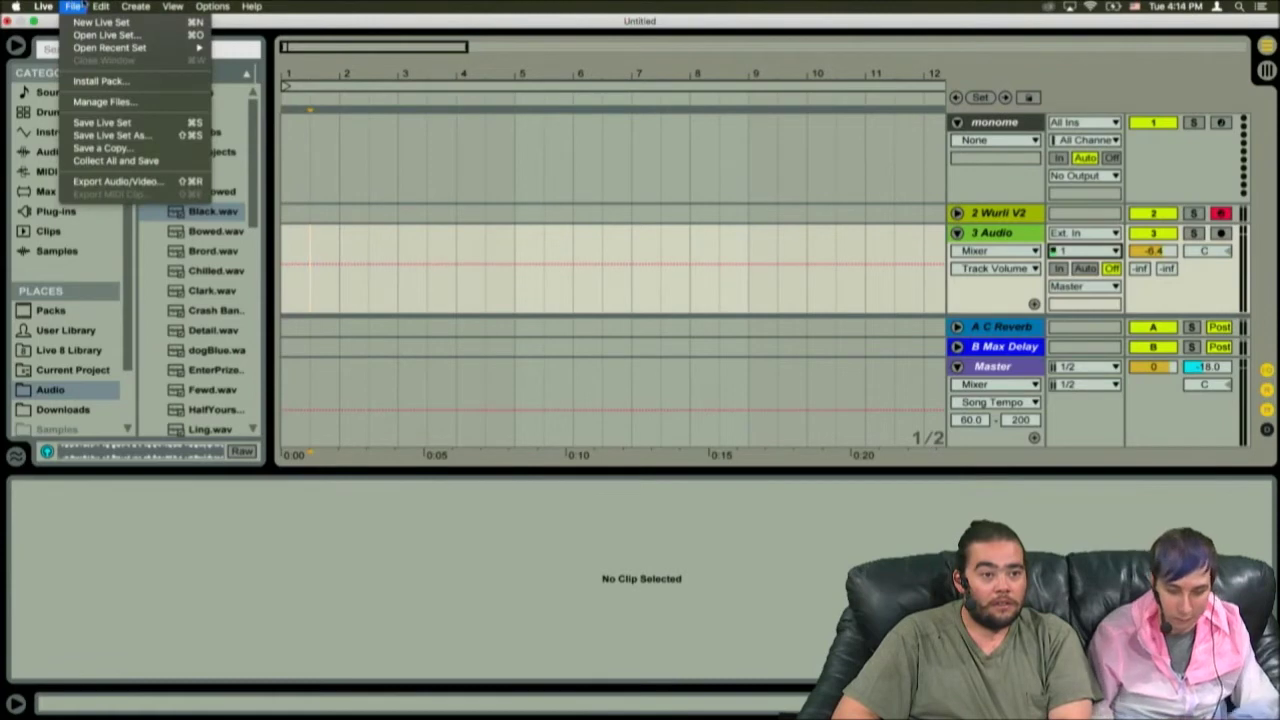
mouse_move(98, 7)
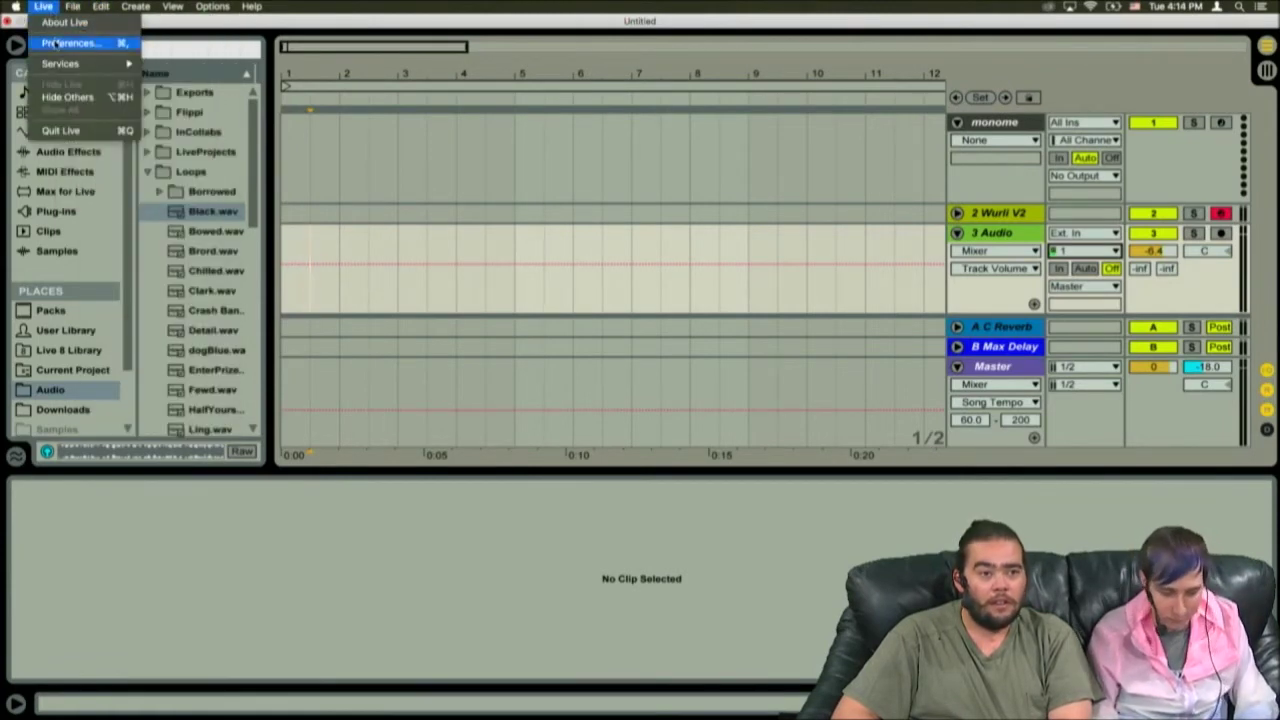
click(57, 44)
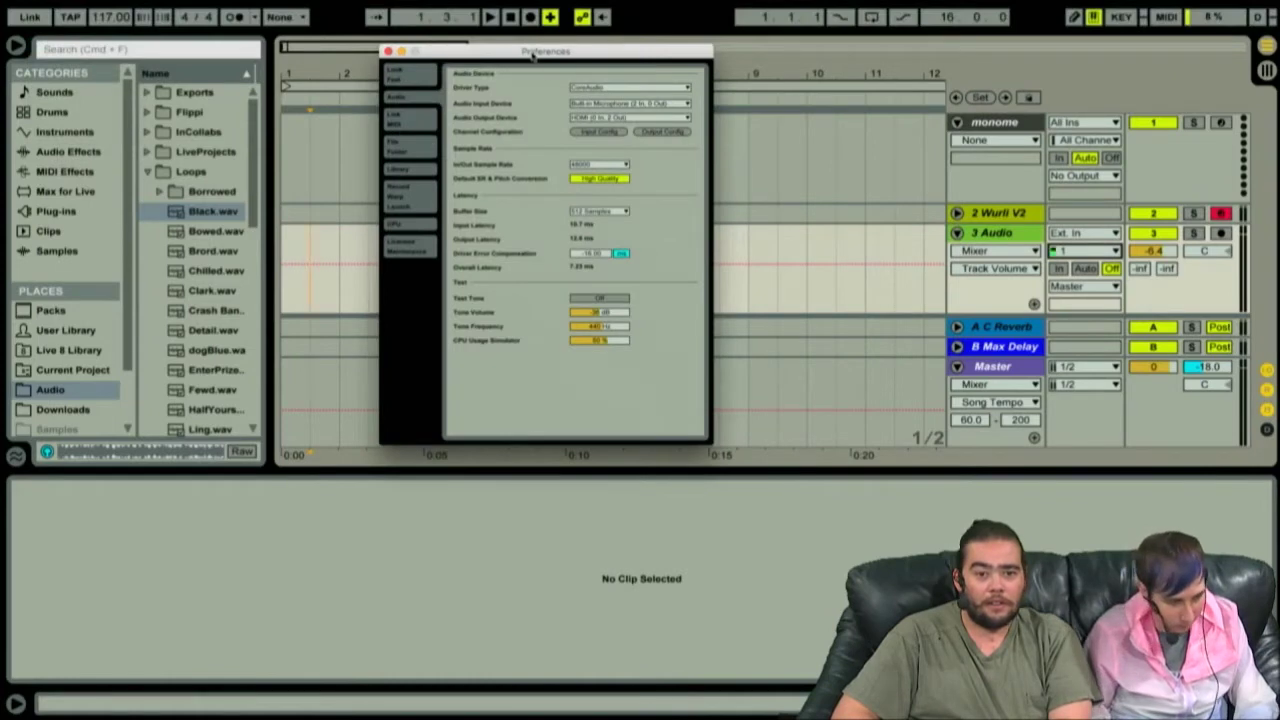
drag(533, 56, 571, 190)
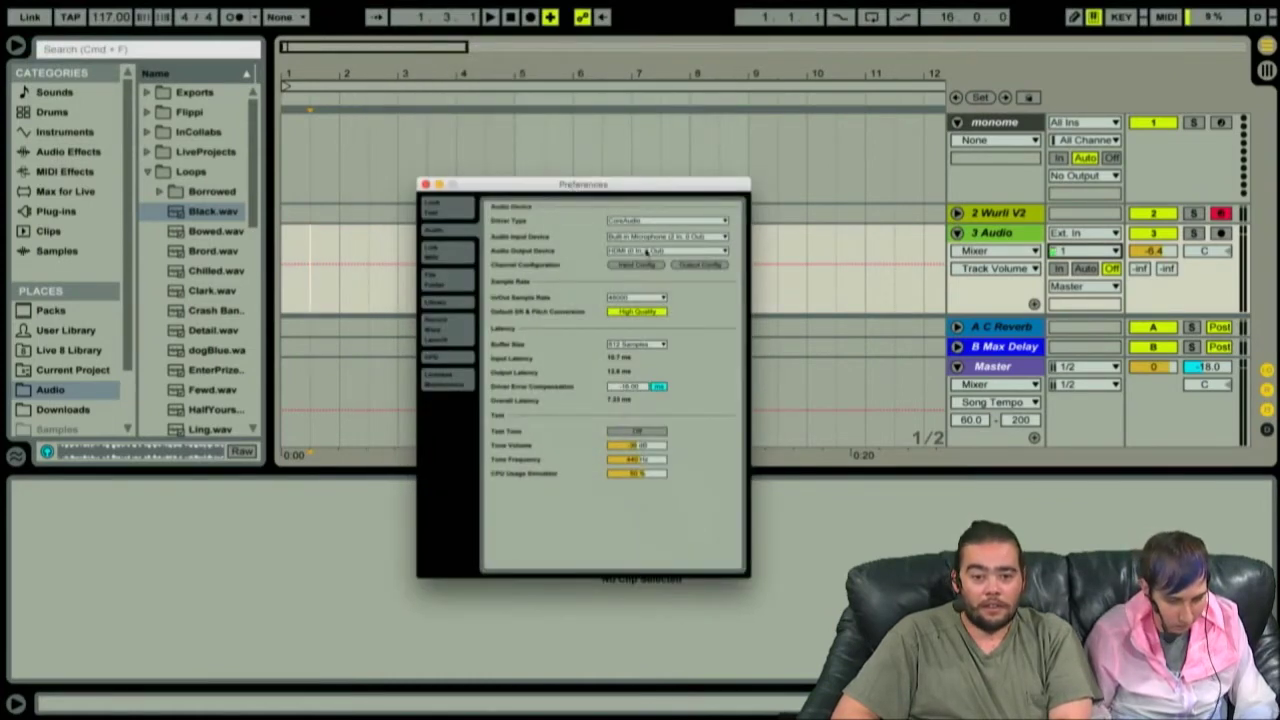
Review the available audio output devices and audio input devices without changing the selection.
click(648, 252)
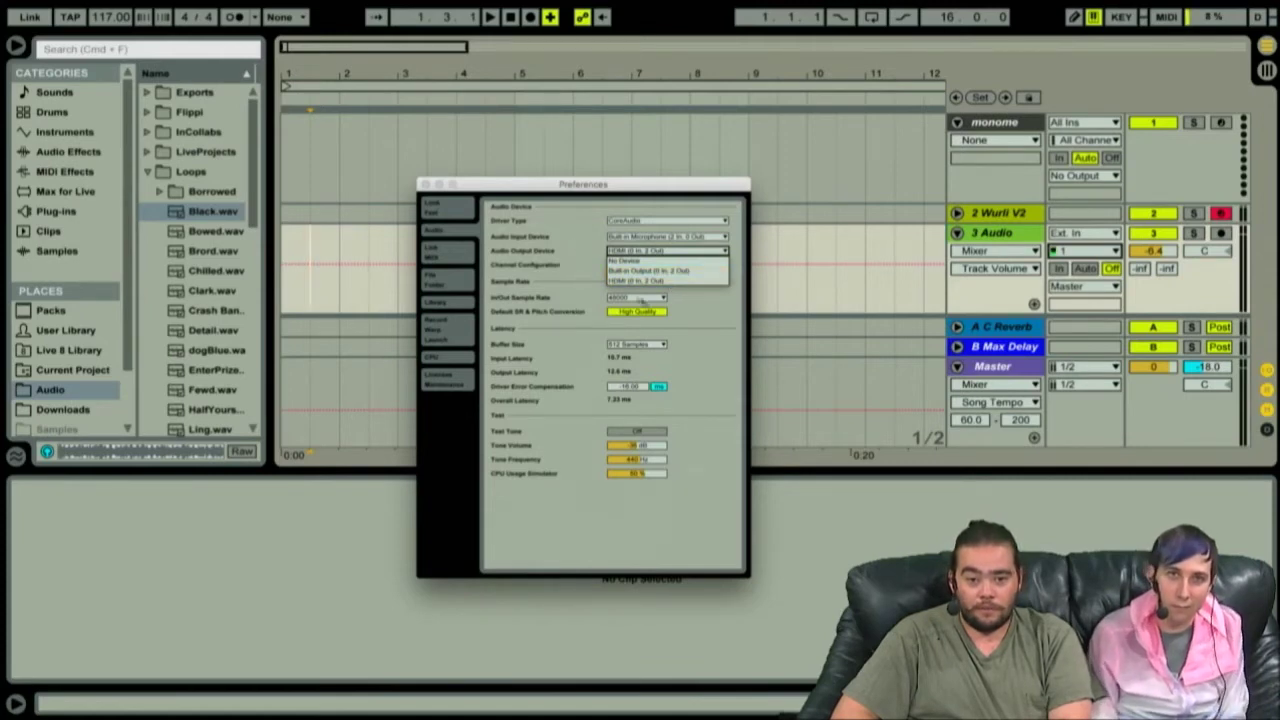
click(728, 344)
click(668, 237)
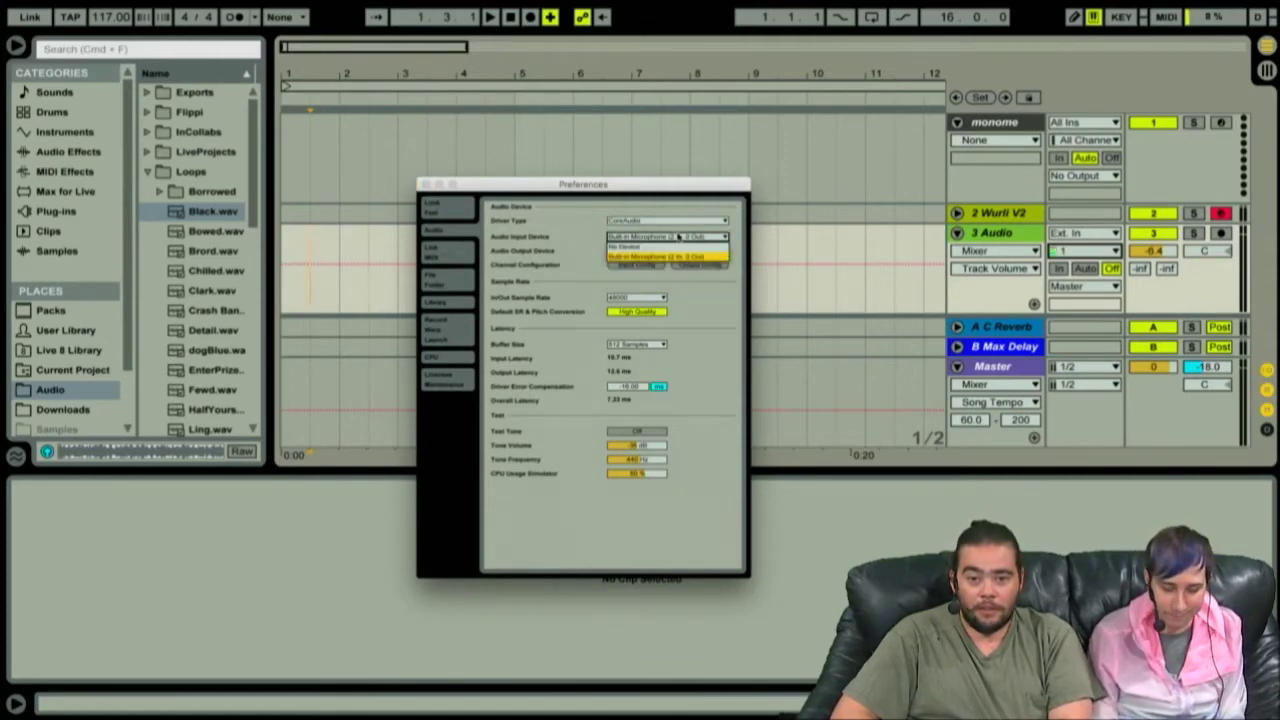
click(689, 295)
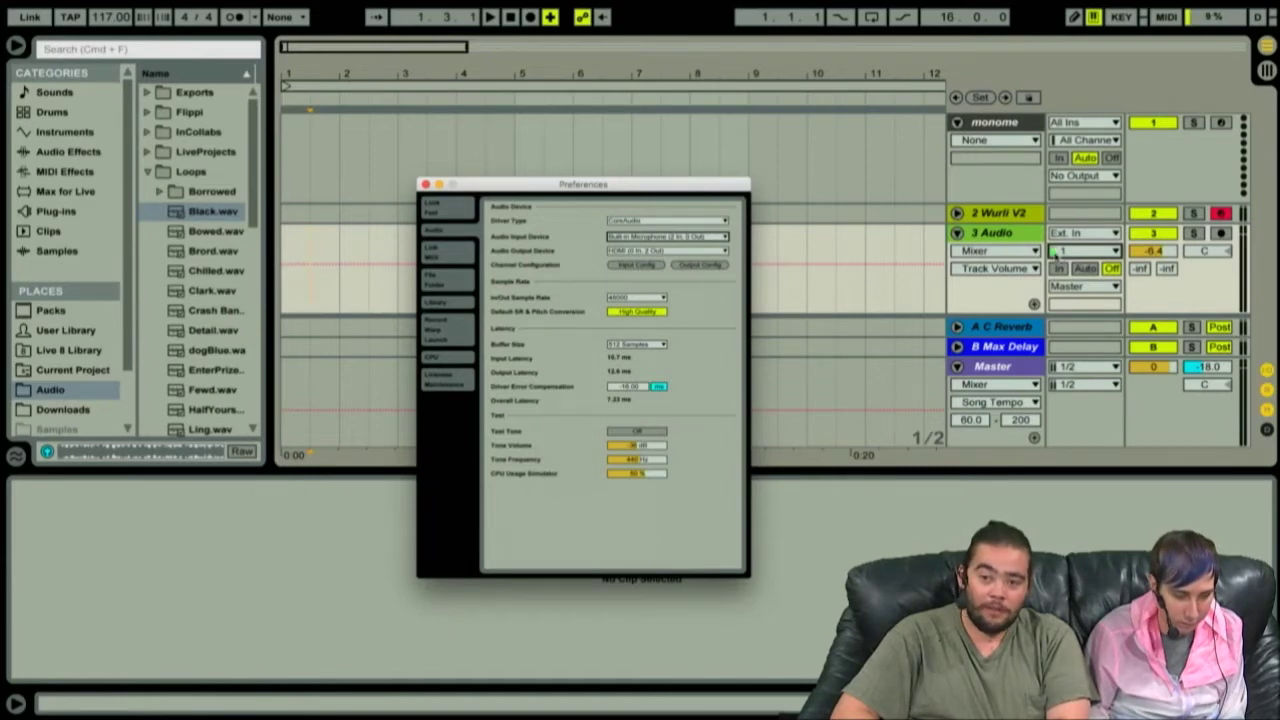
Disable the 1/2 stereo and 1 & 2 mono hardware inputs in the input configuration.
click(640, 265)
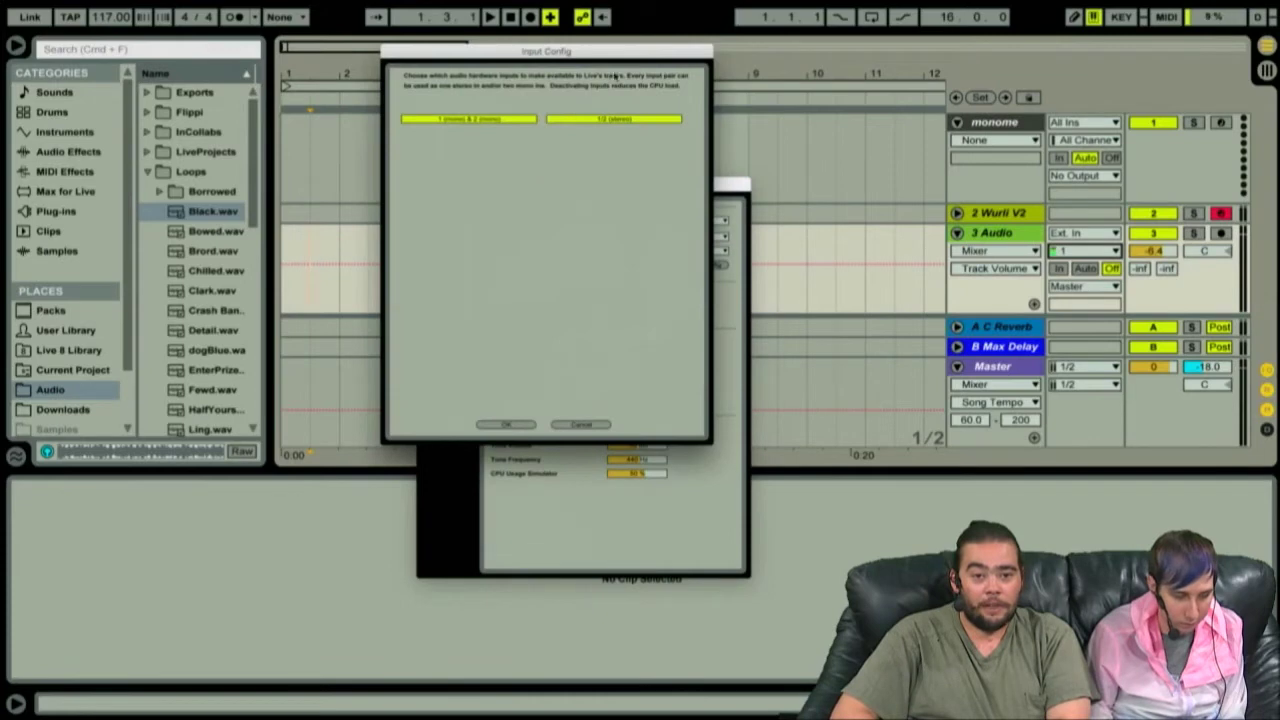
click(601, 118)
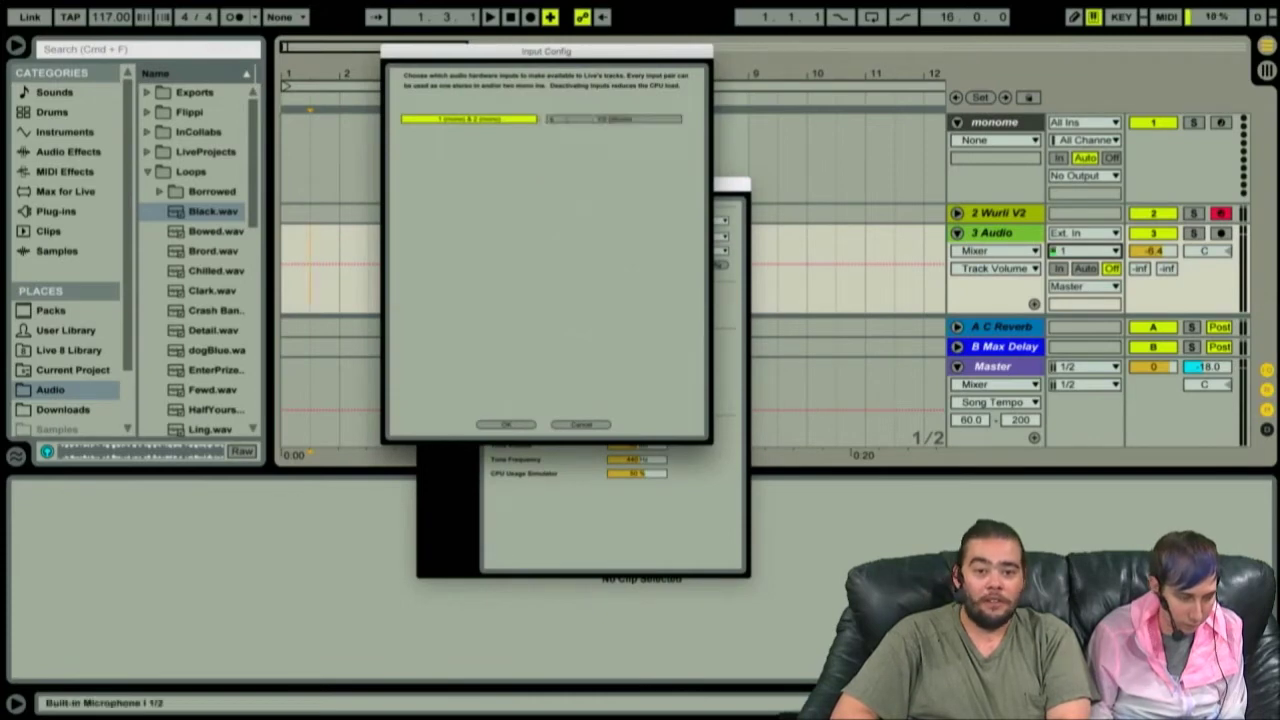
click(487, 119)
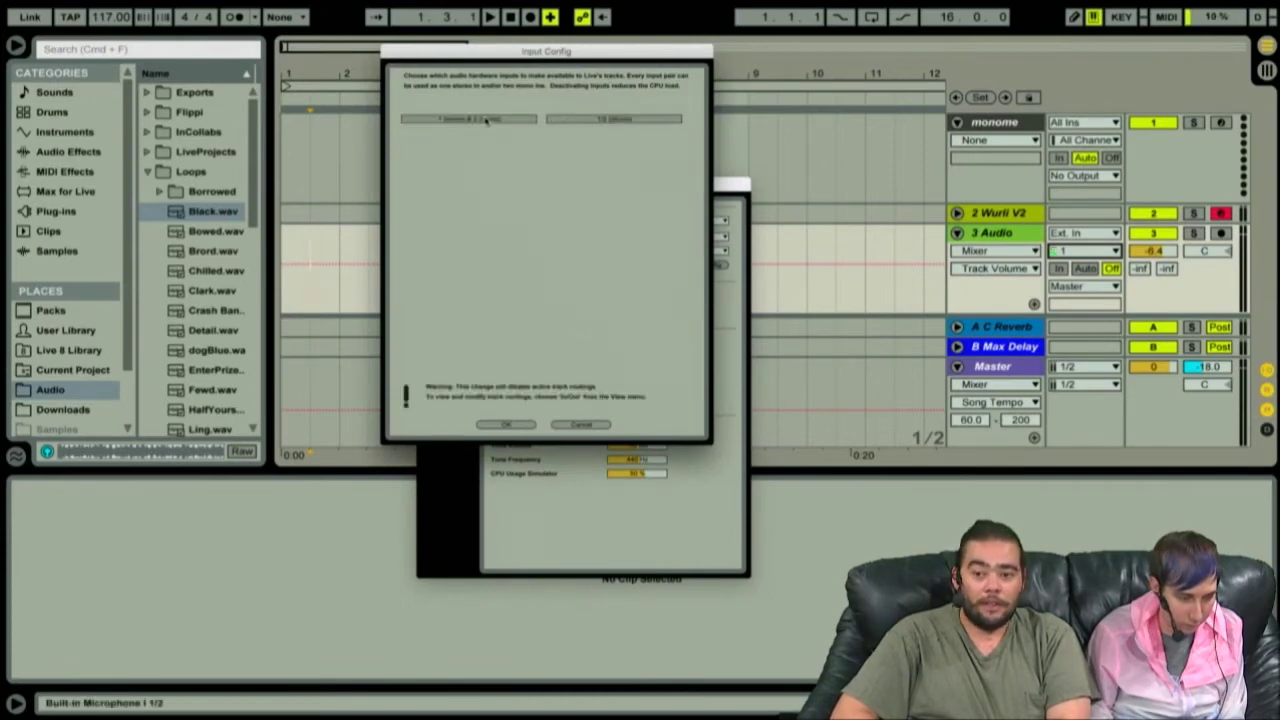
click(506, 425)
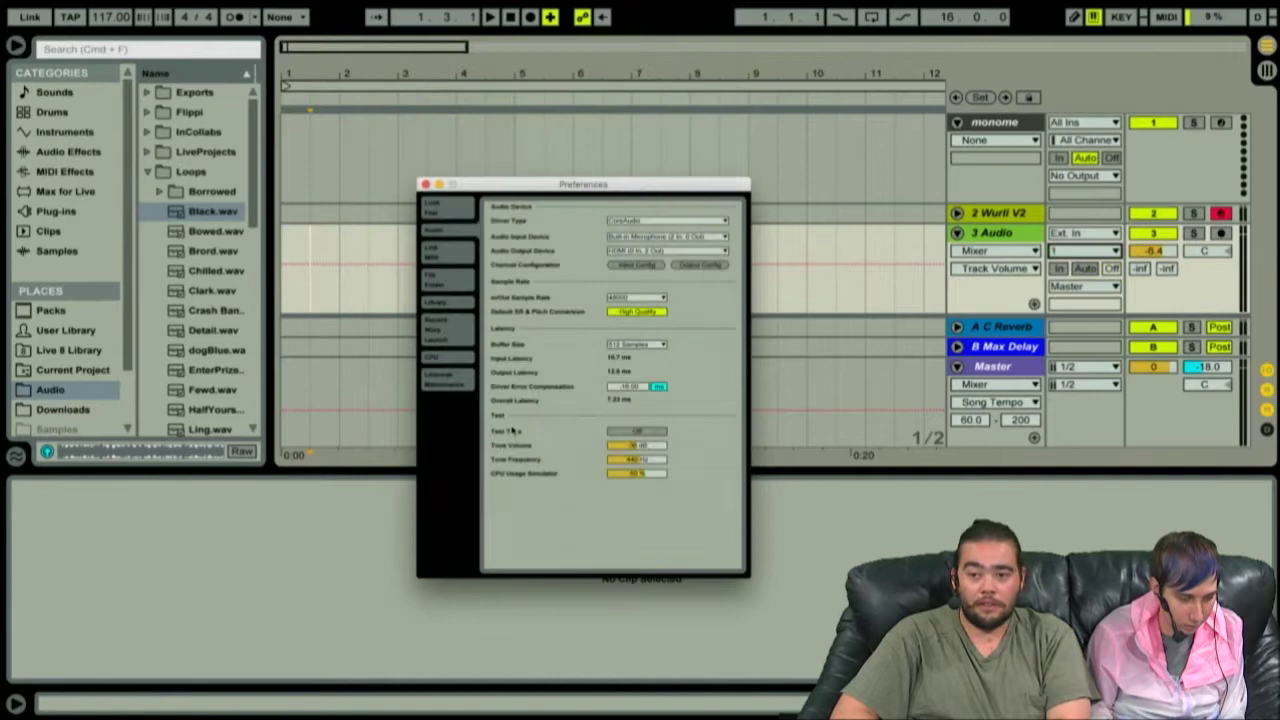
Examine which input channels the 3 Audio track offers with the hardware inputs disabled.
click(1079, 250)
click(1094, 252)
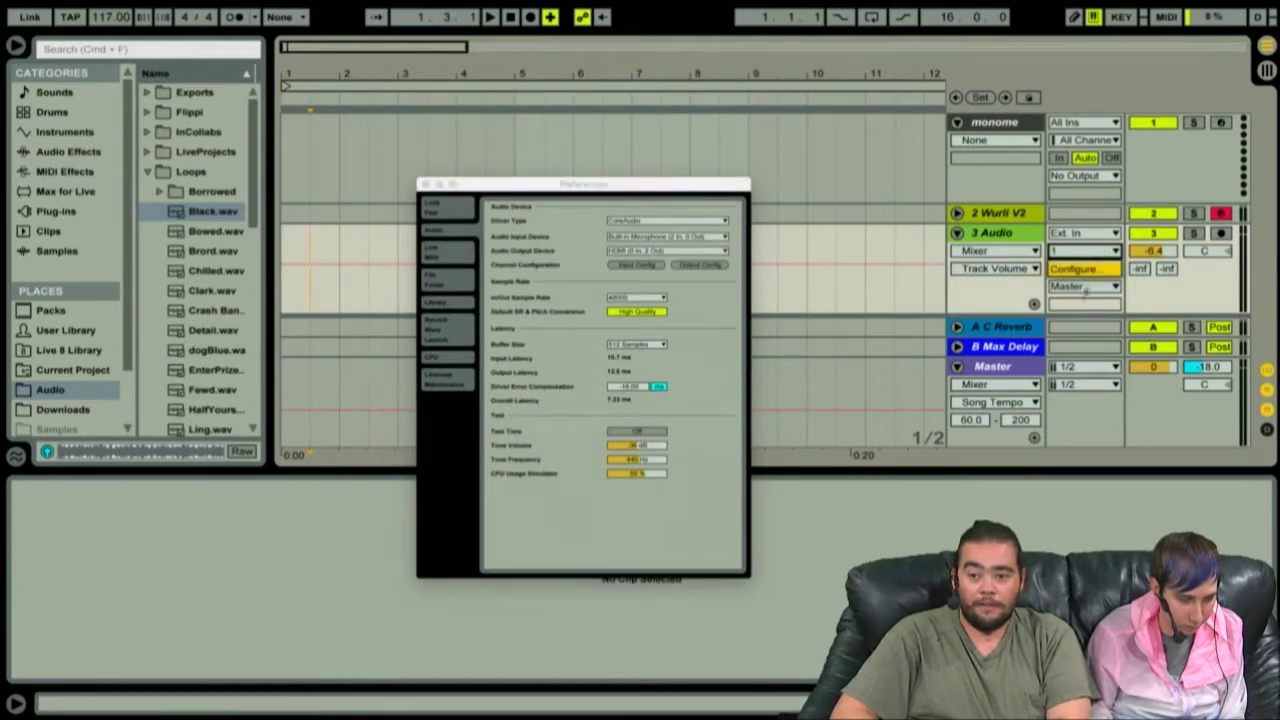
click(920, 535)
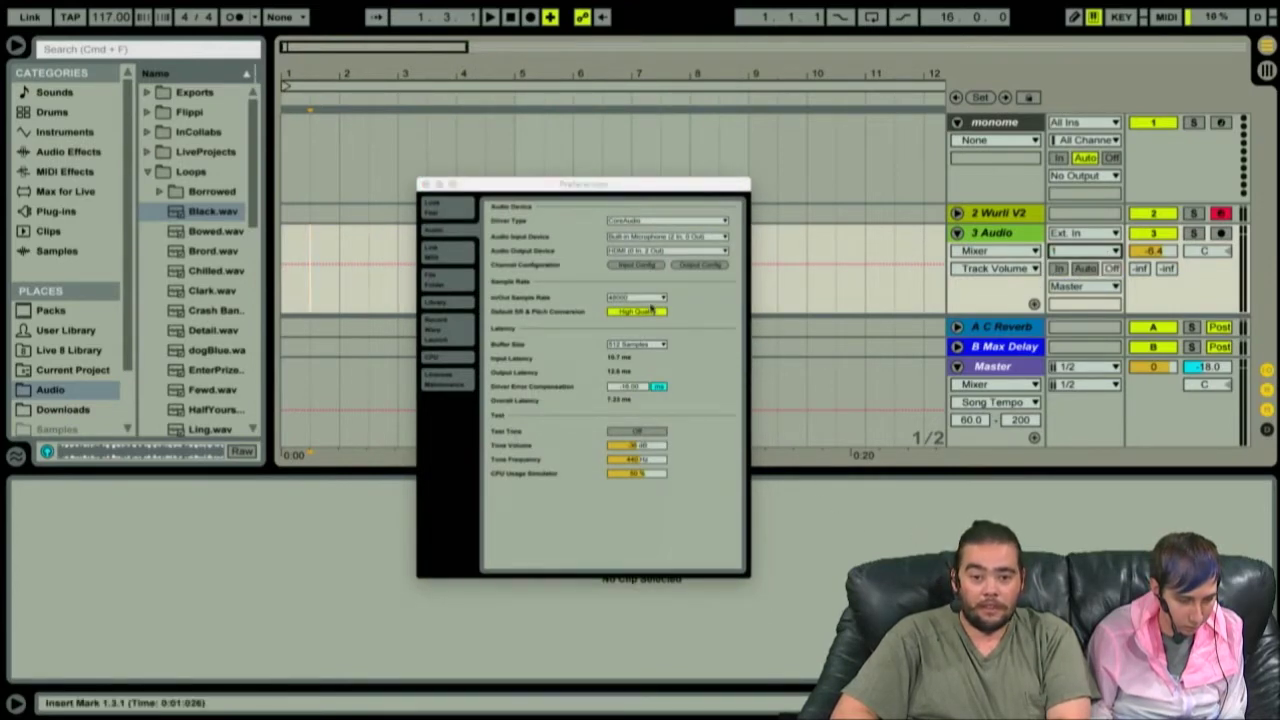
click(700, 287)
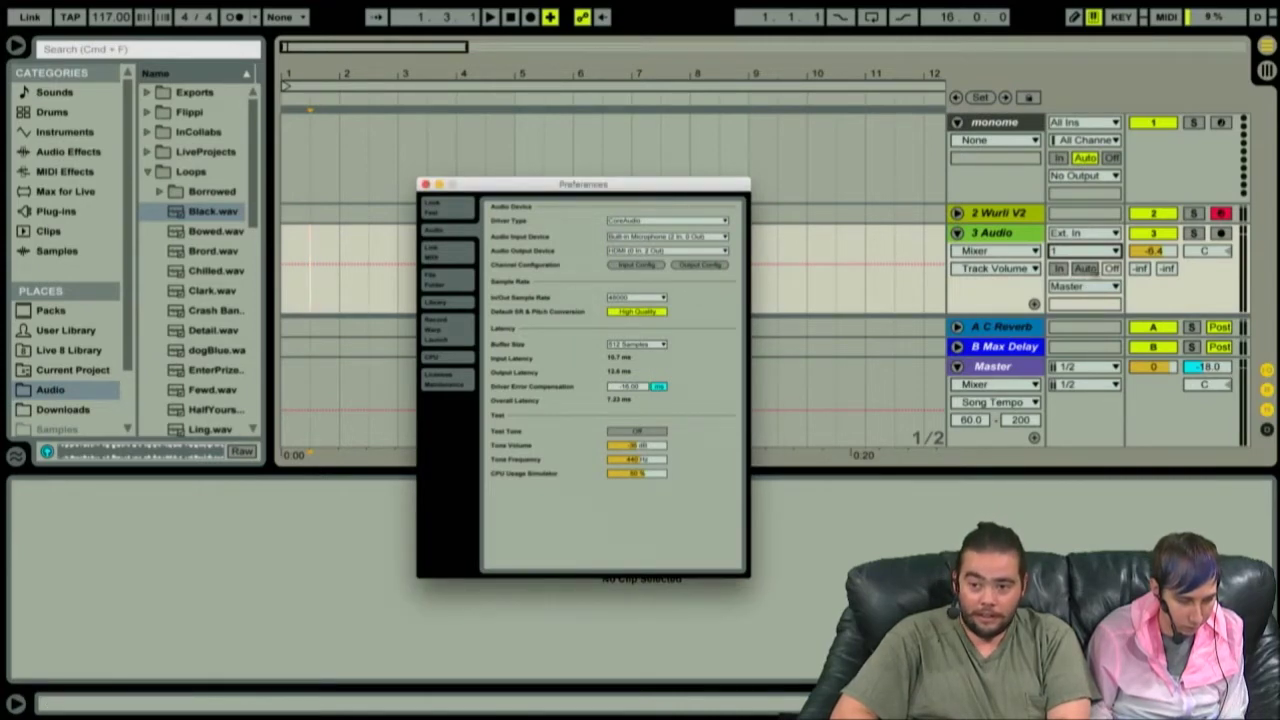
click(1085, 252)
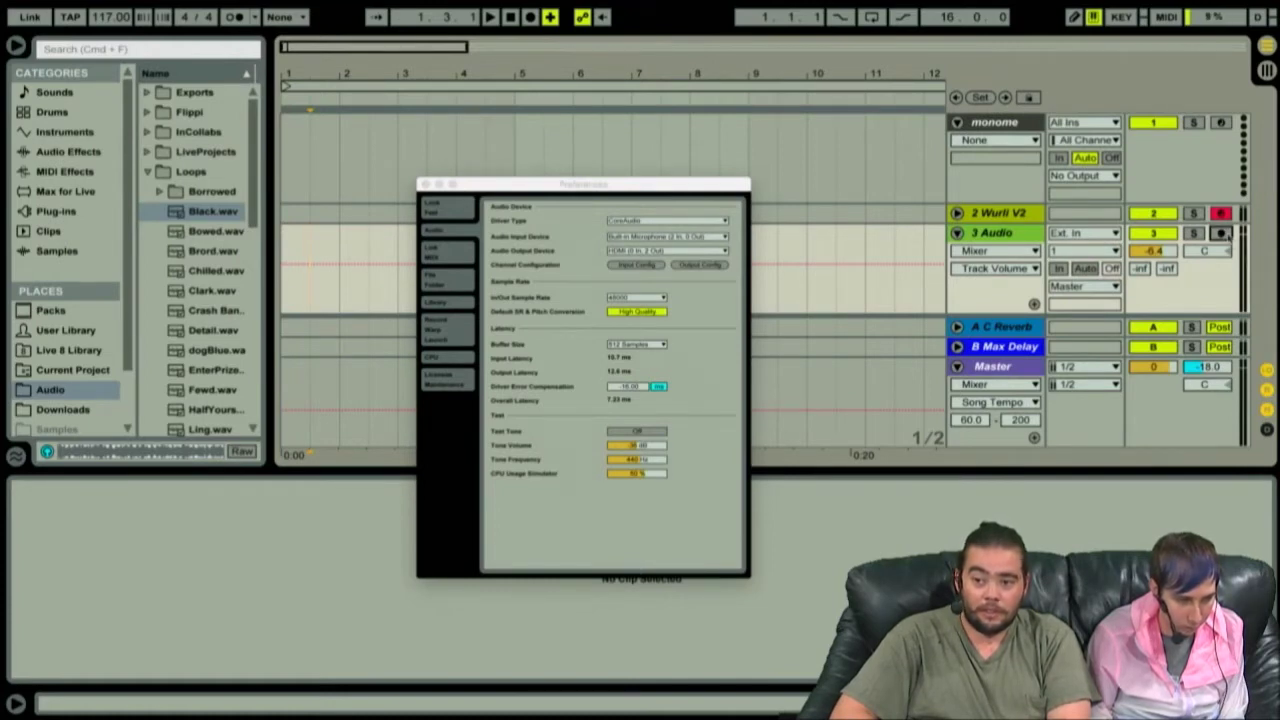
Review the audio input device list and the driver type options in the audio preferences.
click(619, 237)
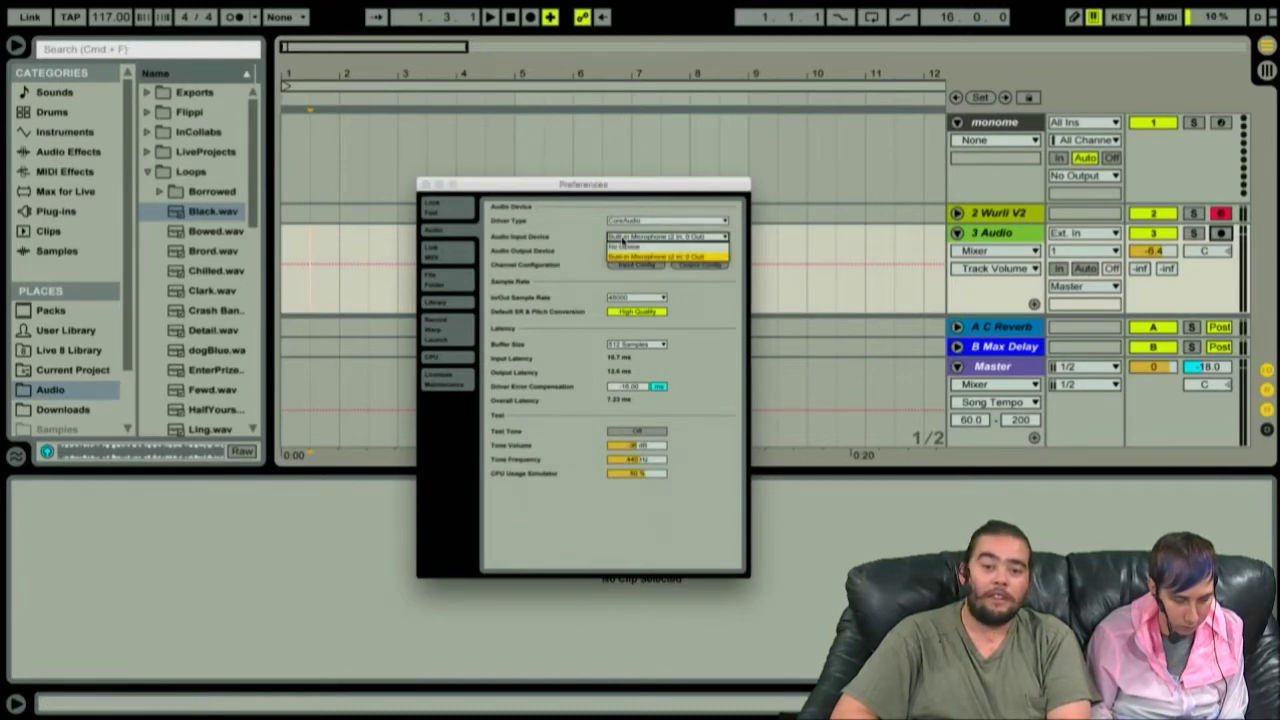
click(565, 241)
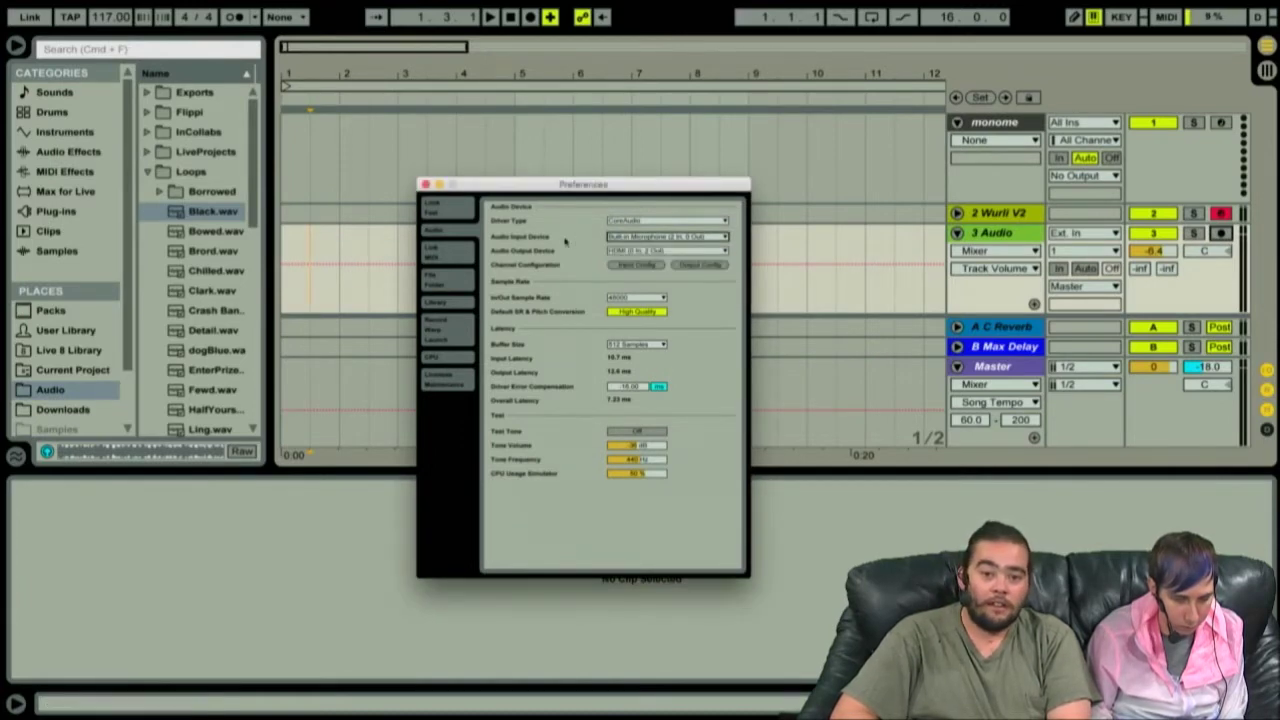
click(651, 221)
click(549, 236)
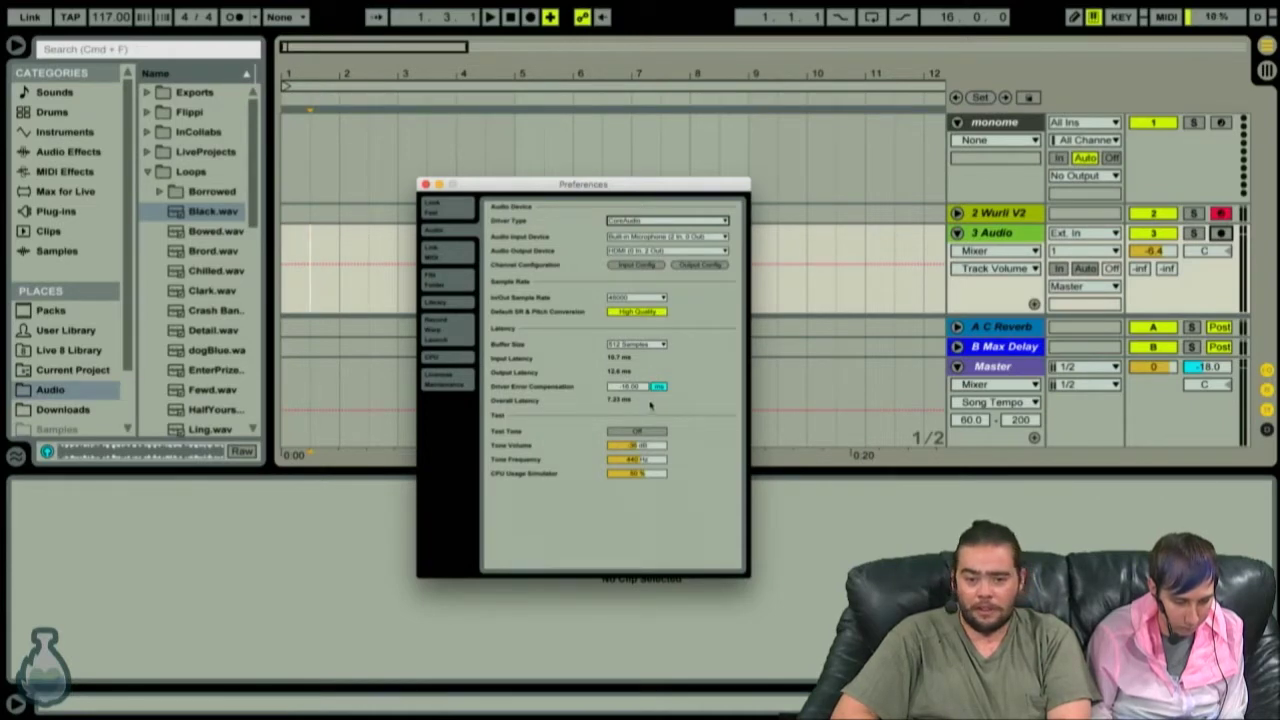
Review the available buffer size options in the latency preferences without changing the selection.
click(648, 346)
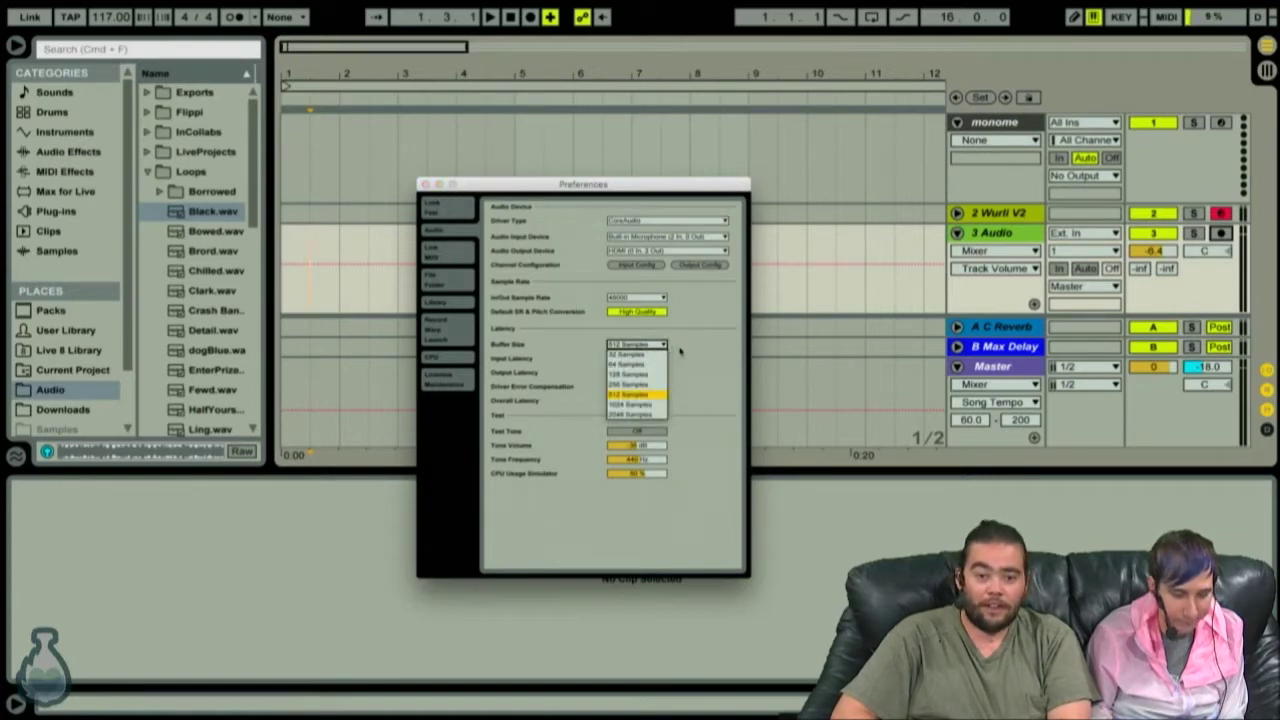
click(686, 348)
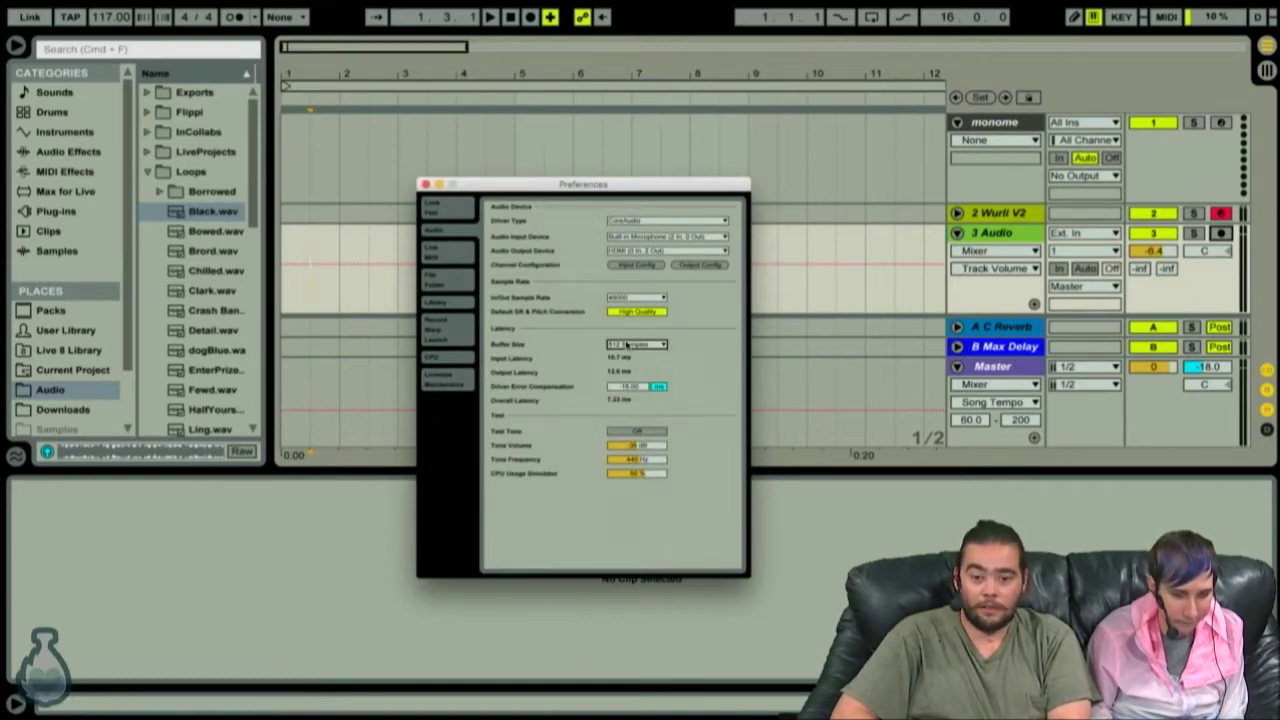
click(627, 344)
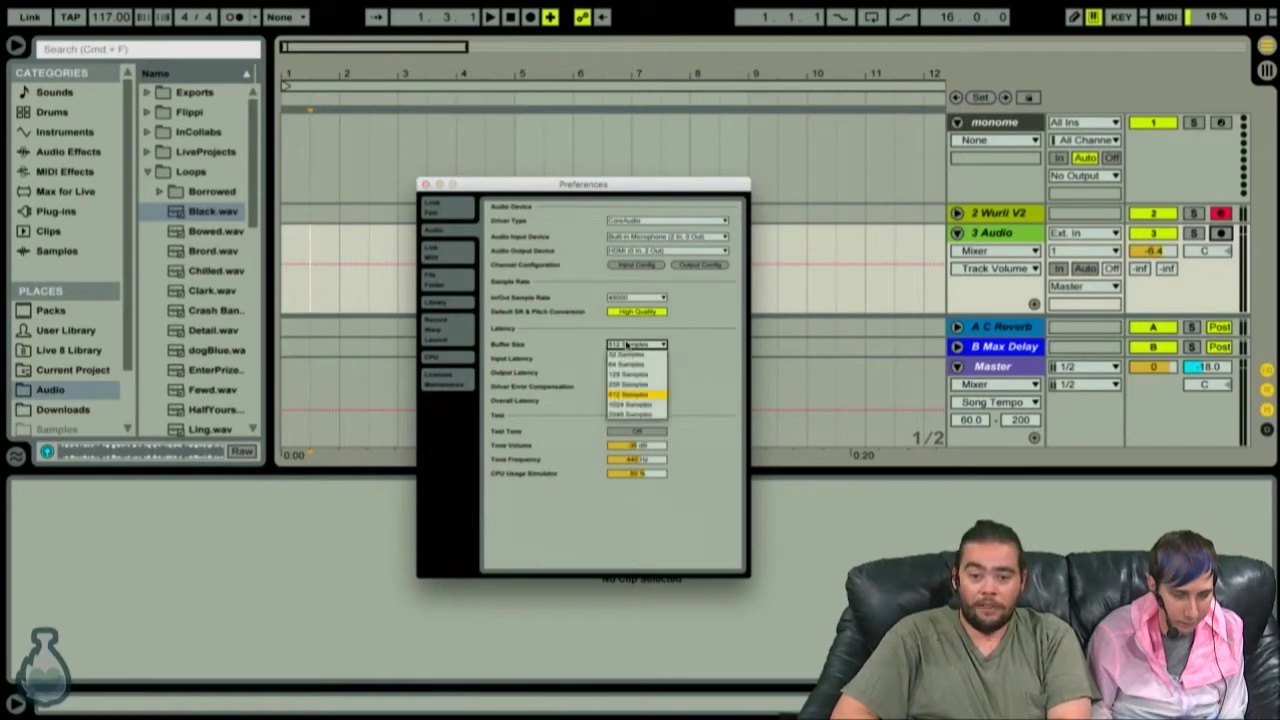
click(556, 342)
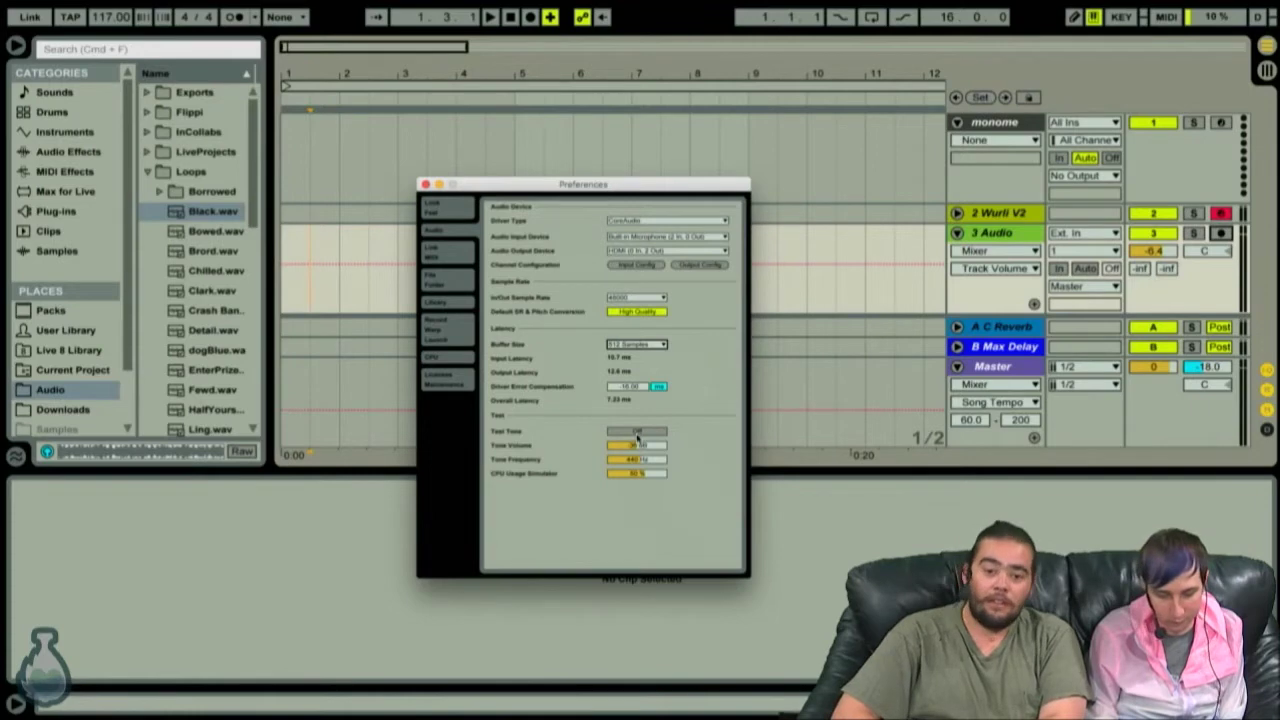
Turn on the test tone and try adjusting its frequency and volume in the audio preferences.
click(640, 432)
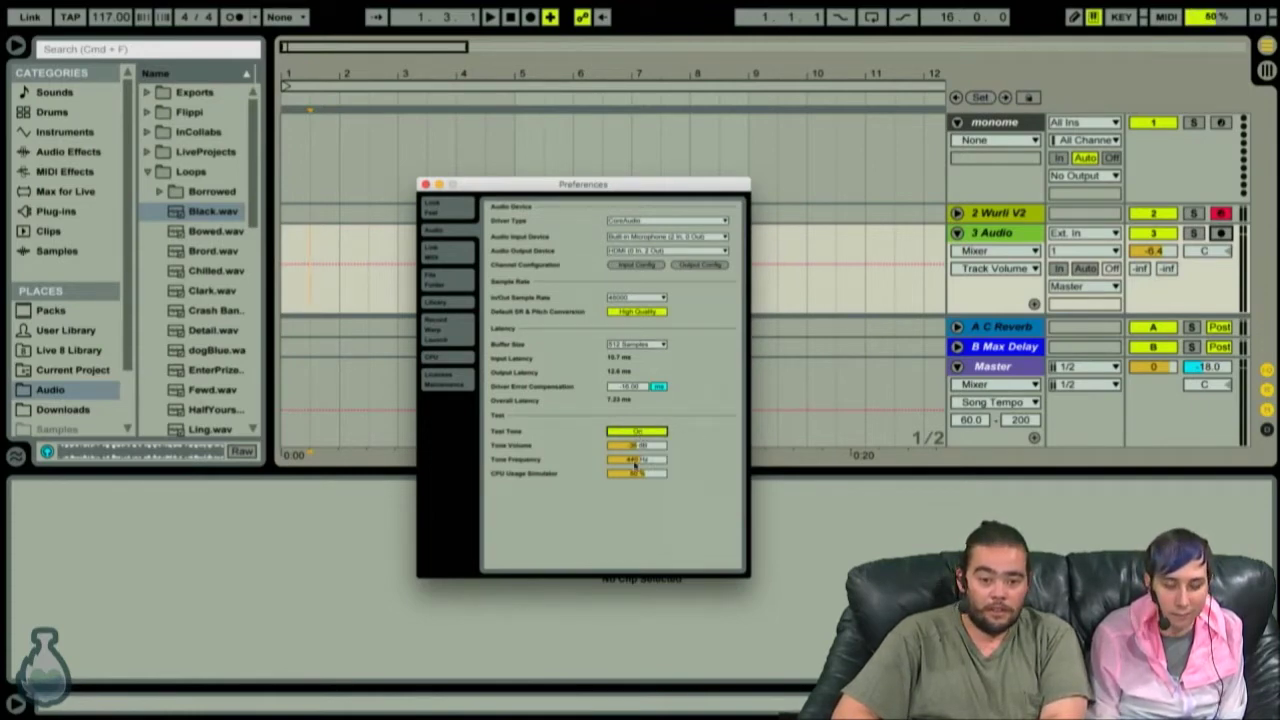
mouse_move(630, 477)
mouse_down()
mouse_move(630, 450)
mouse_move(630, 492)
mouse_move(630, 456)
mouse_up()
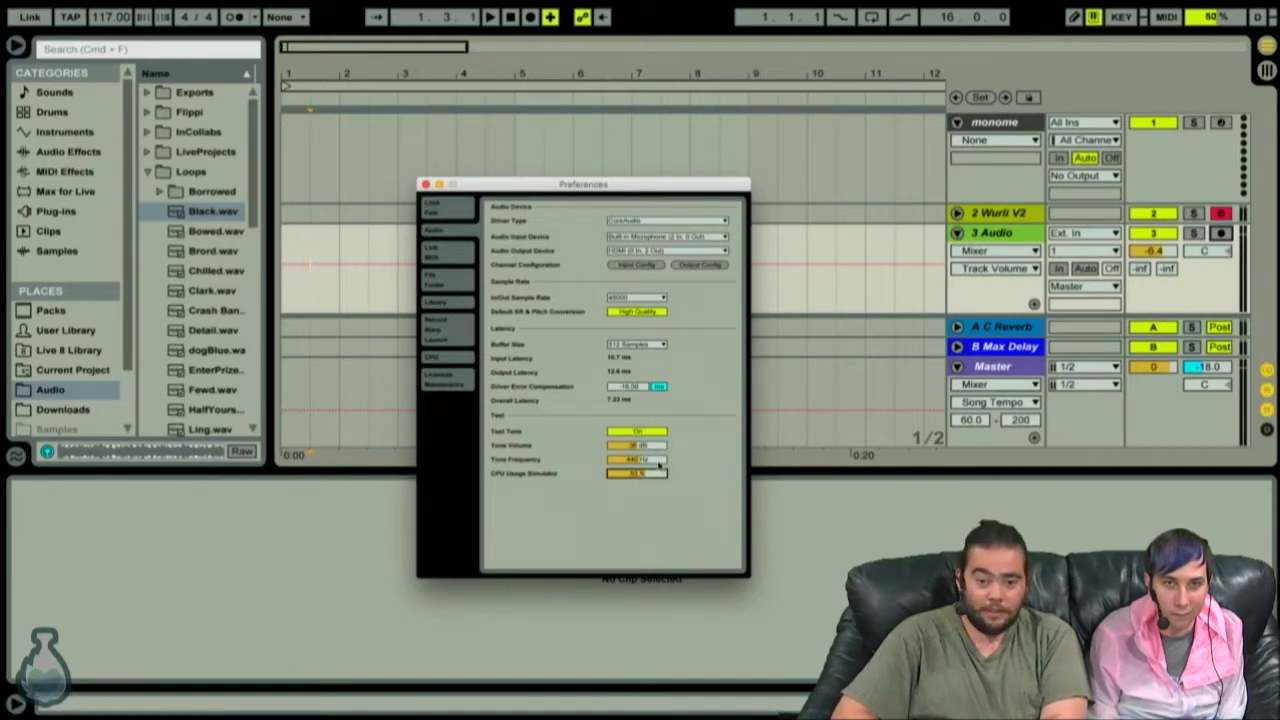
click(658, 461)
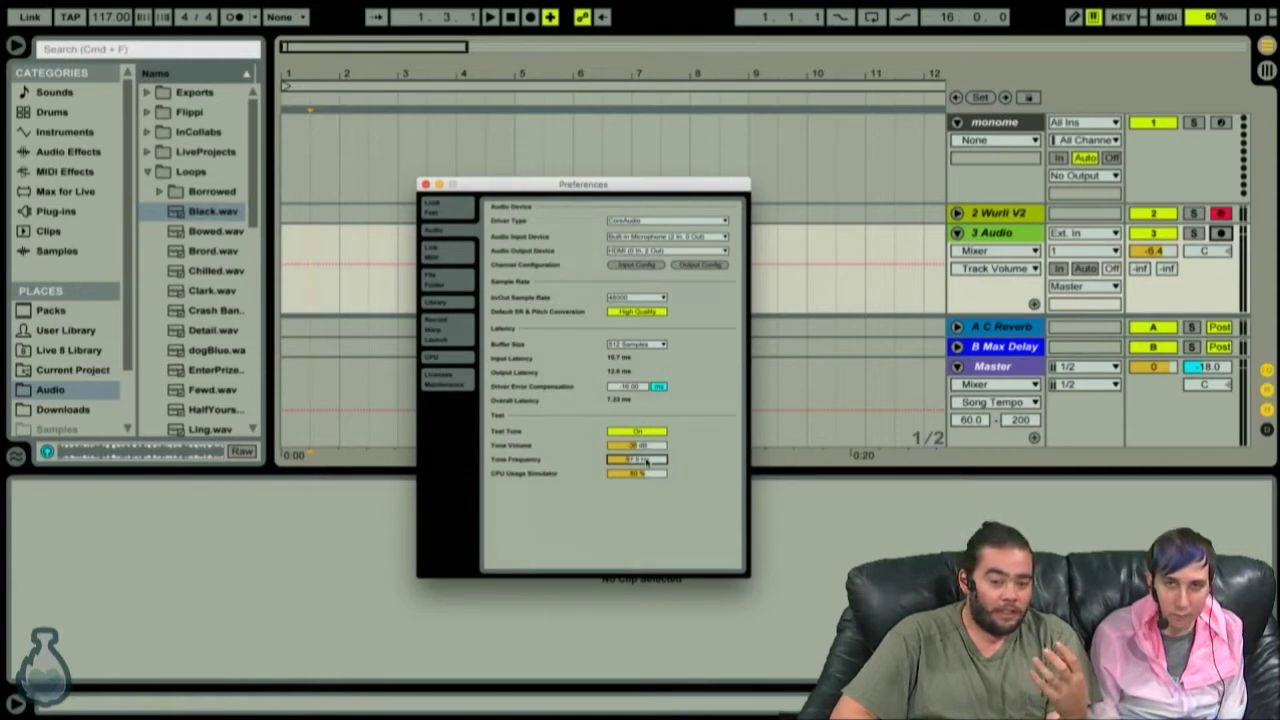
drag(641, 446, 641, 440)
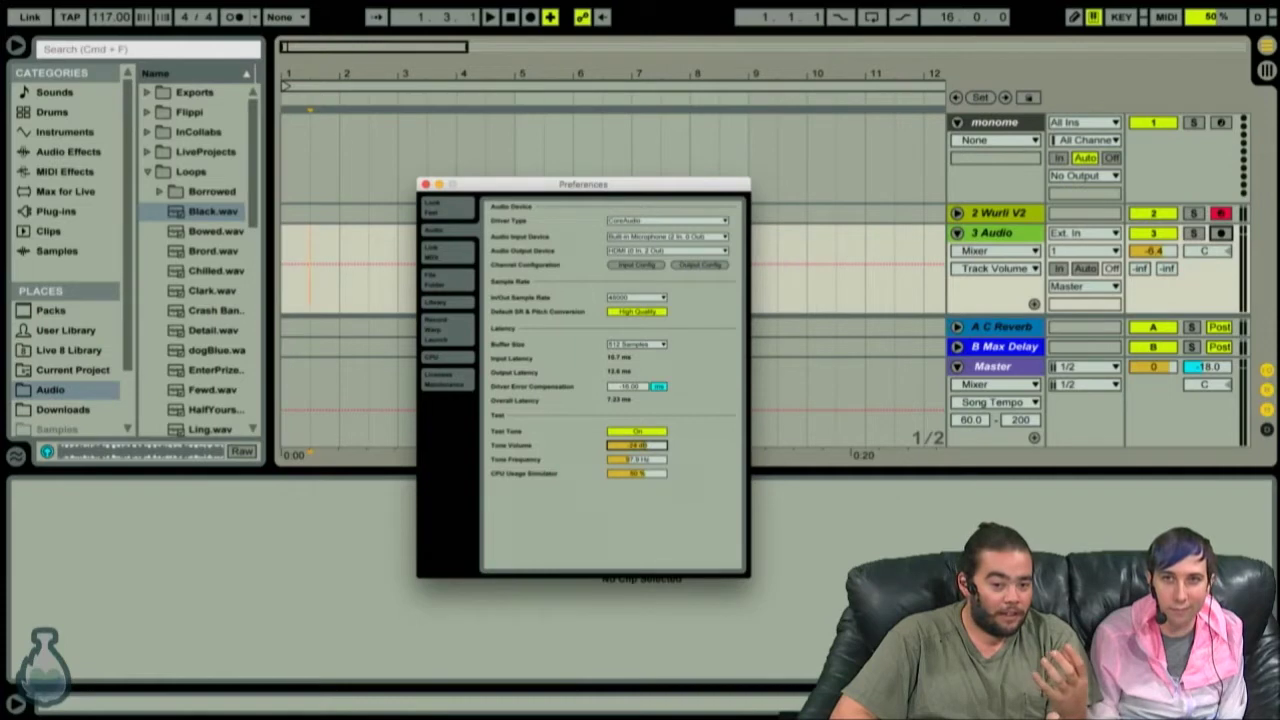
drag(642, 446, 642, 443)
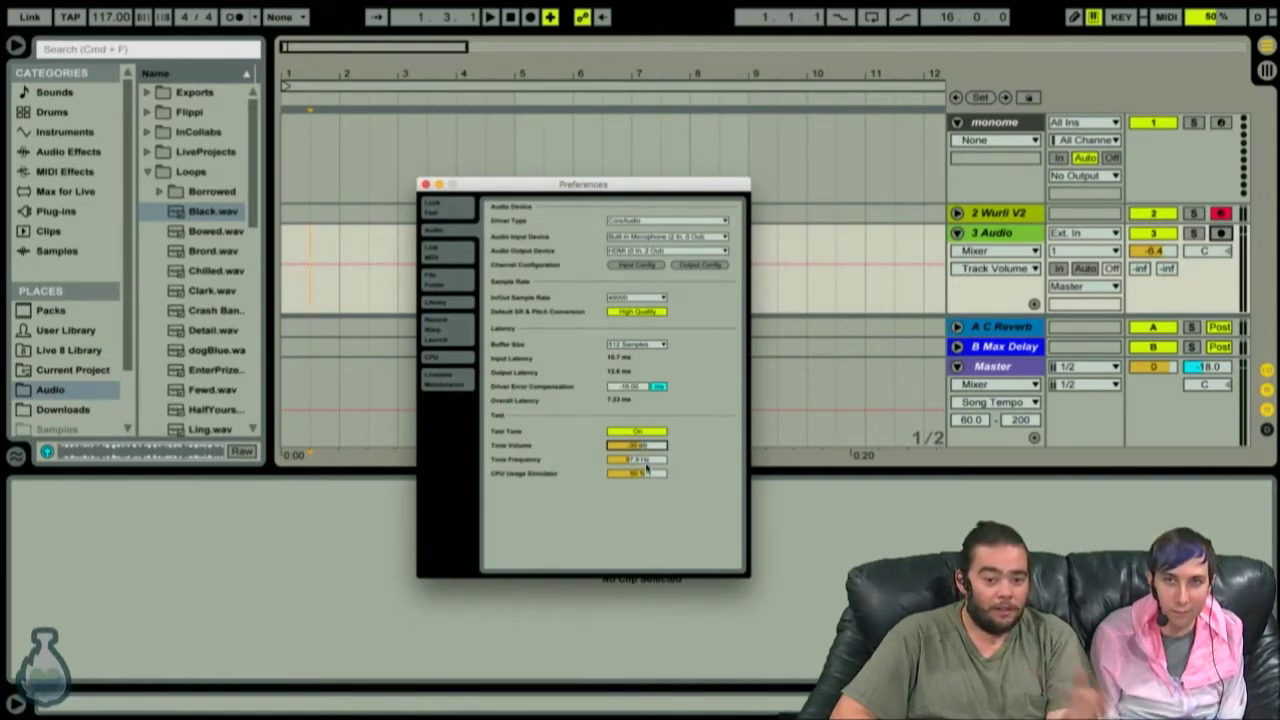
Reset the tone volume to its default and the tone frequency to 440 Hz, and turn off the test tone.
click(642, 462)
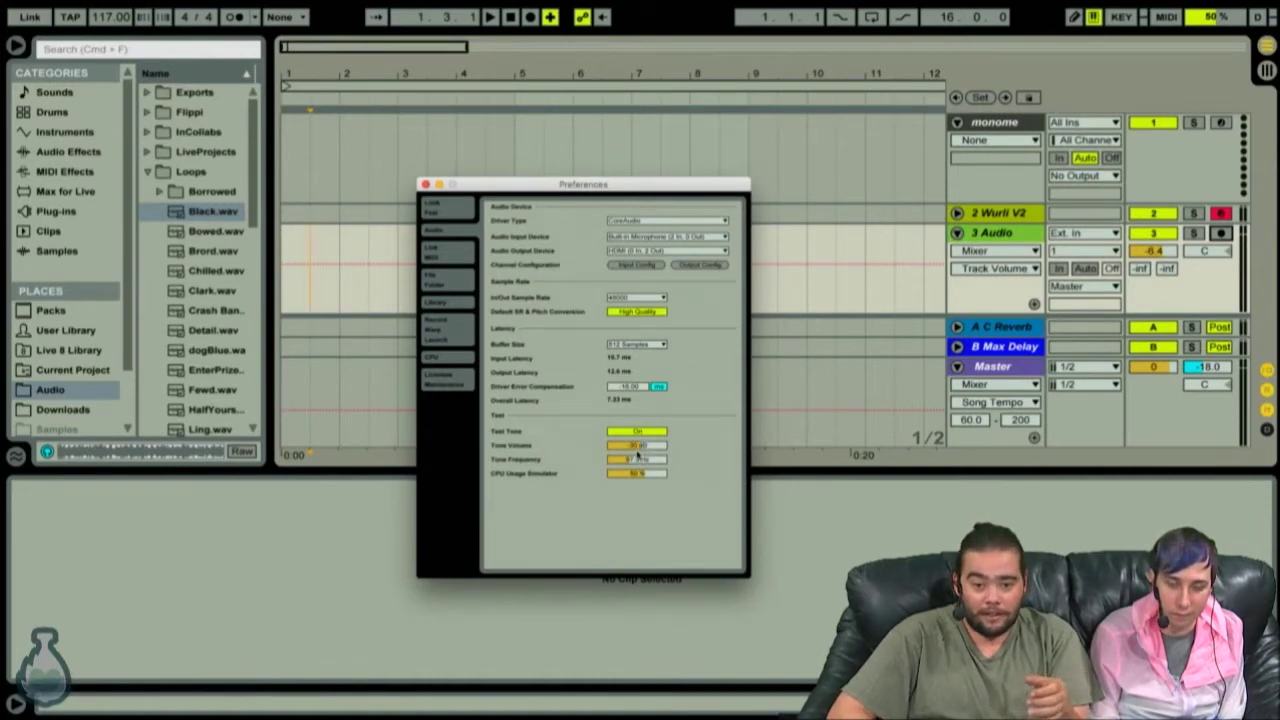
click(639, 448)
click(639, 460)
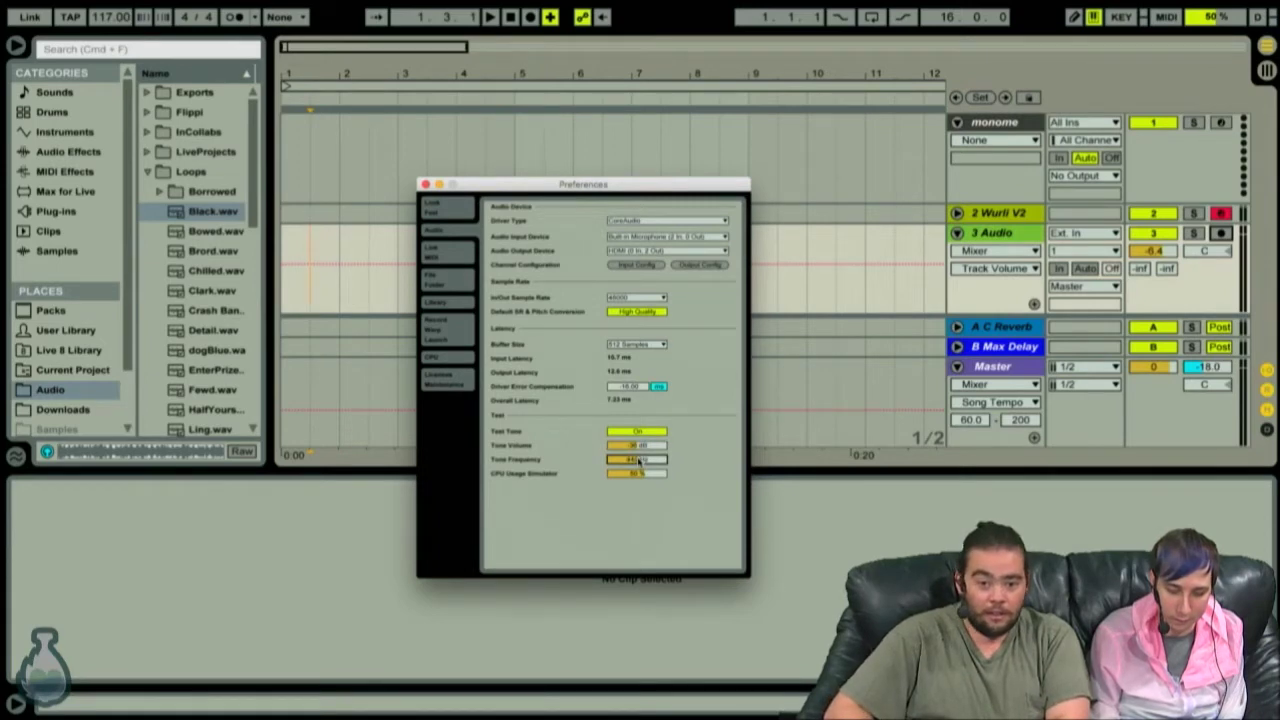
click(643, 432)
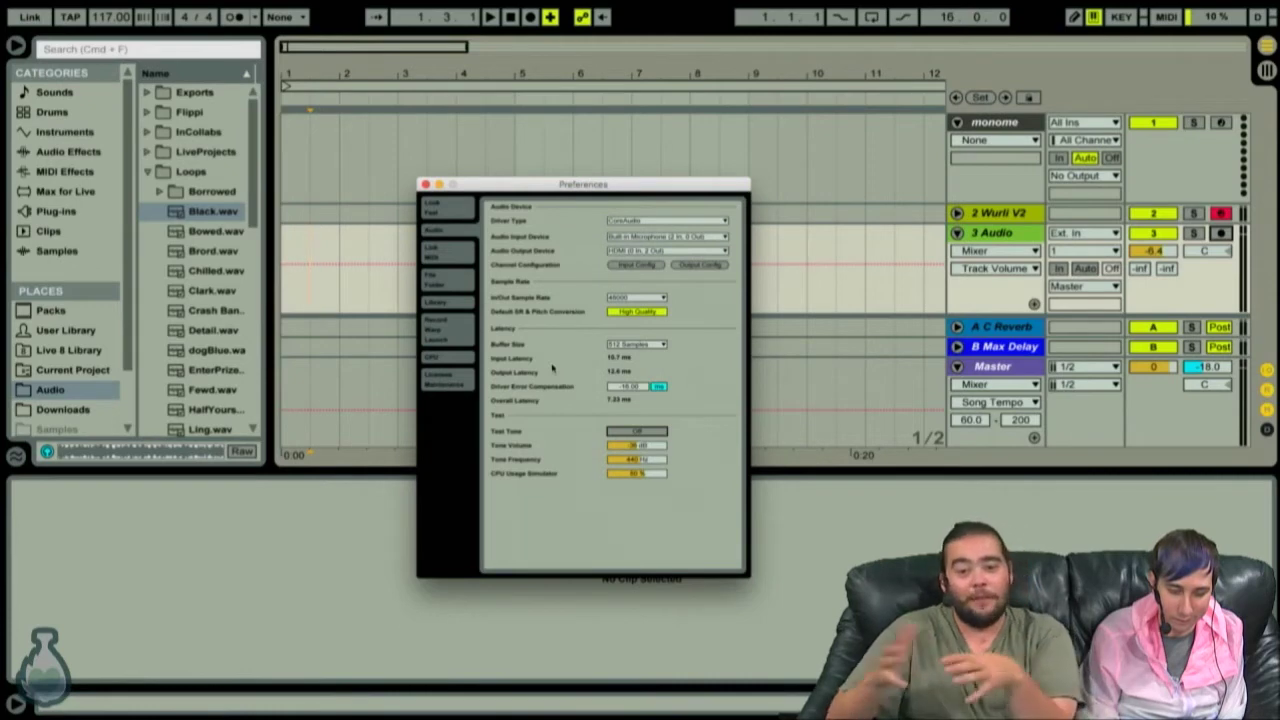
Look through the Link/MIDI, Audio, Look/Feel, Library, File/Folder, CPU and Record/Warp/Launch preferences pages.
click(455, 261)
click(460, 231)
click(459, 212)
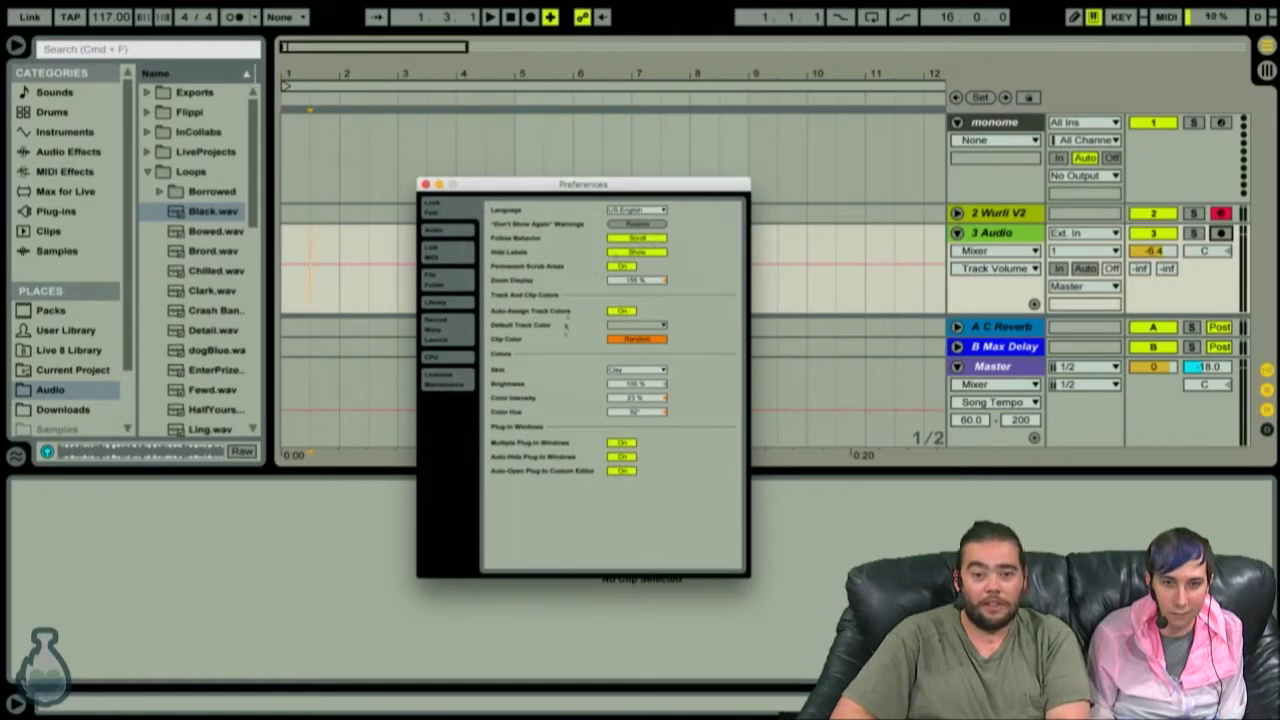
click(444, 335)
click(449, 303)
click(450, 282)
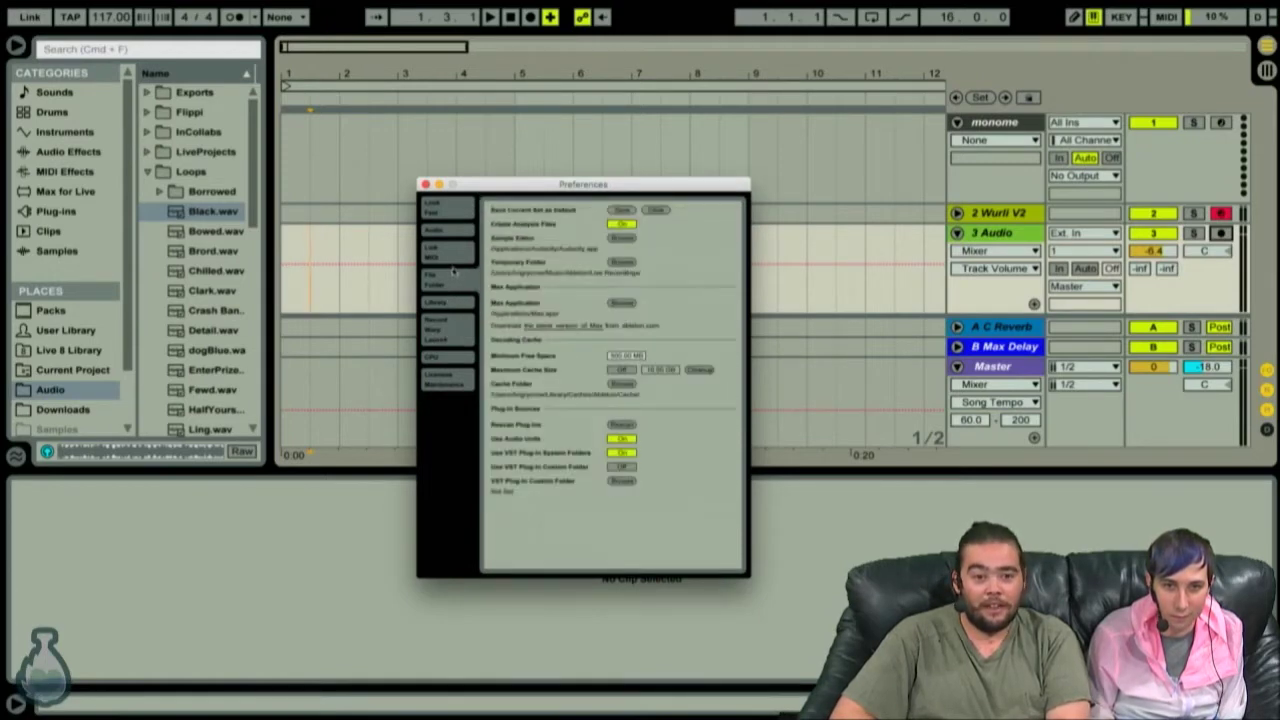
click(453, 262)
click(448, 357)
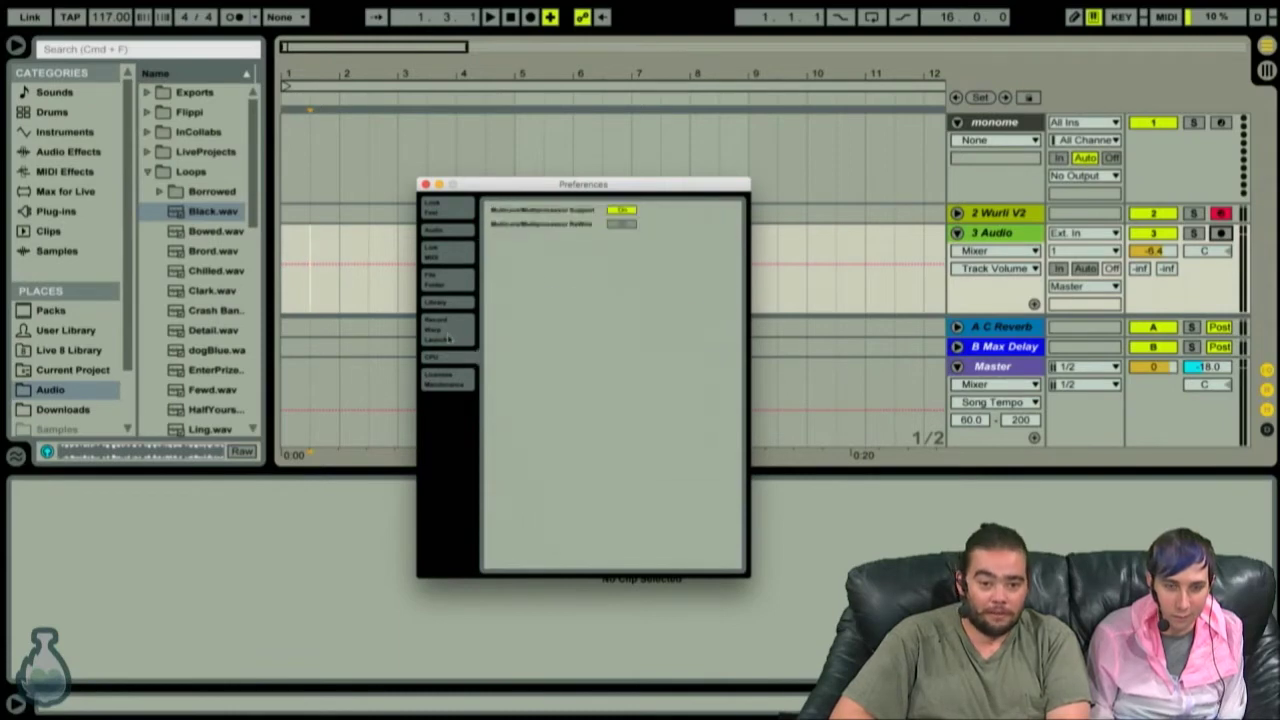
click(447, 330)
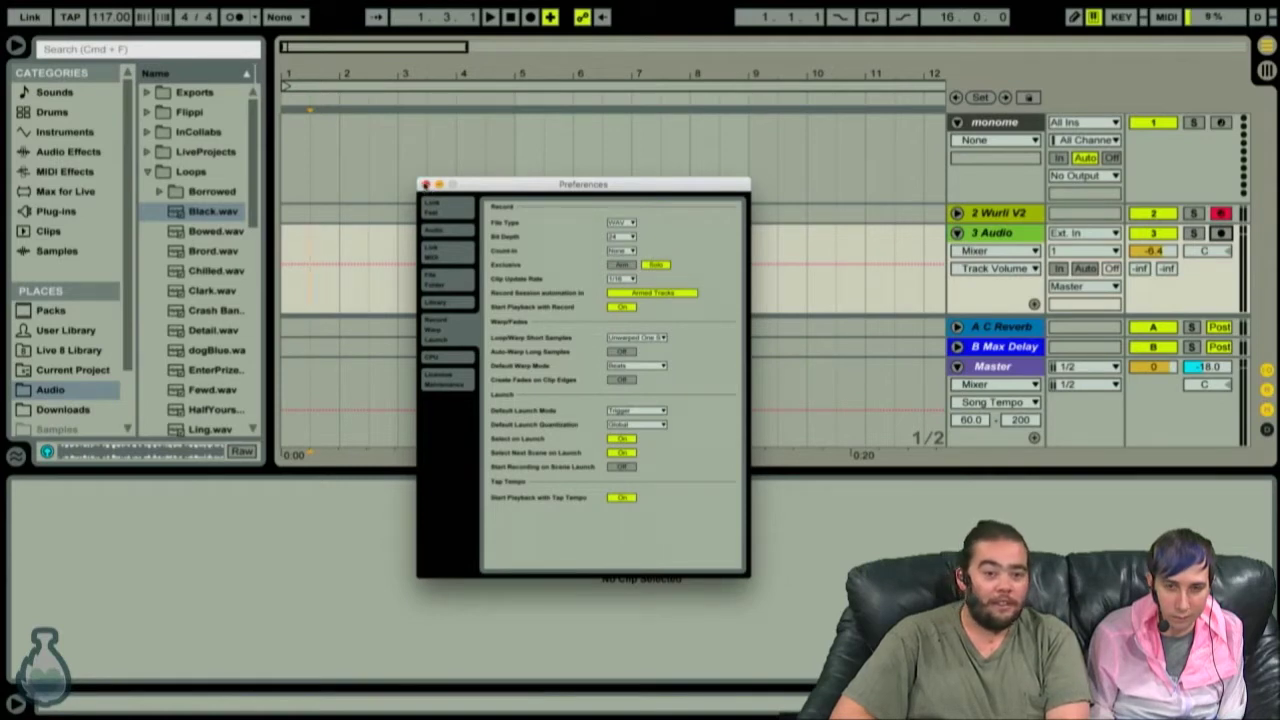
Review the Look/Feel and Audio preferences again and examine the File/Folder preferences.
click(443, 212)
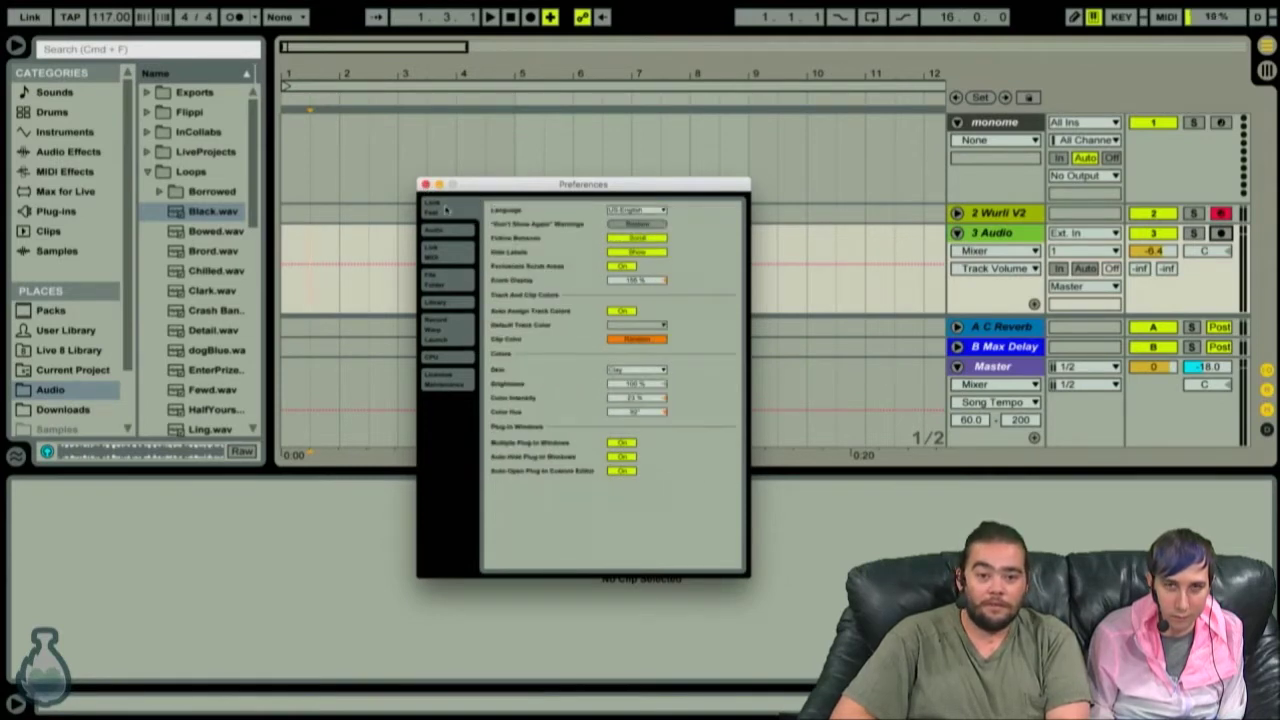
click(445, 230)
click(444, 280)
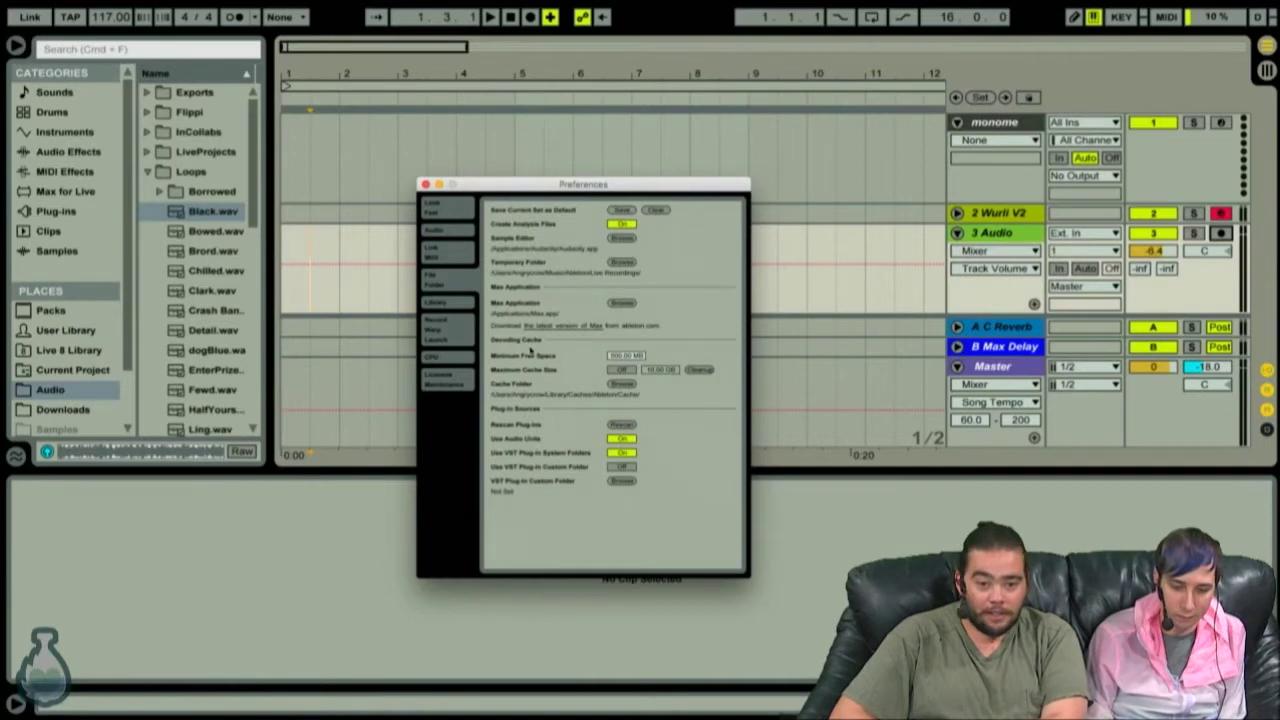
Close the preferences window, reopen it once and close it again.
click(425, 186)
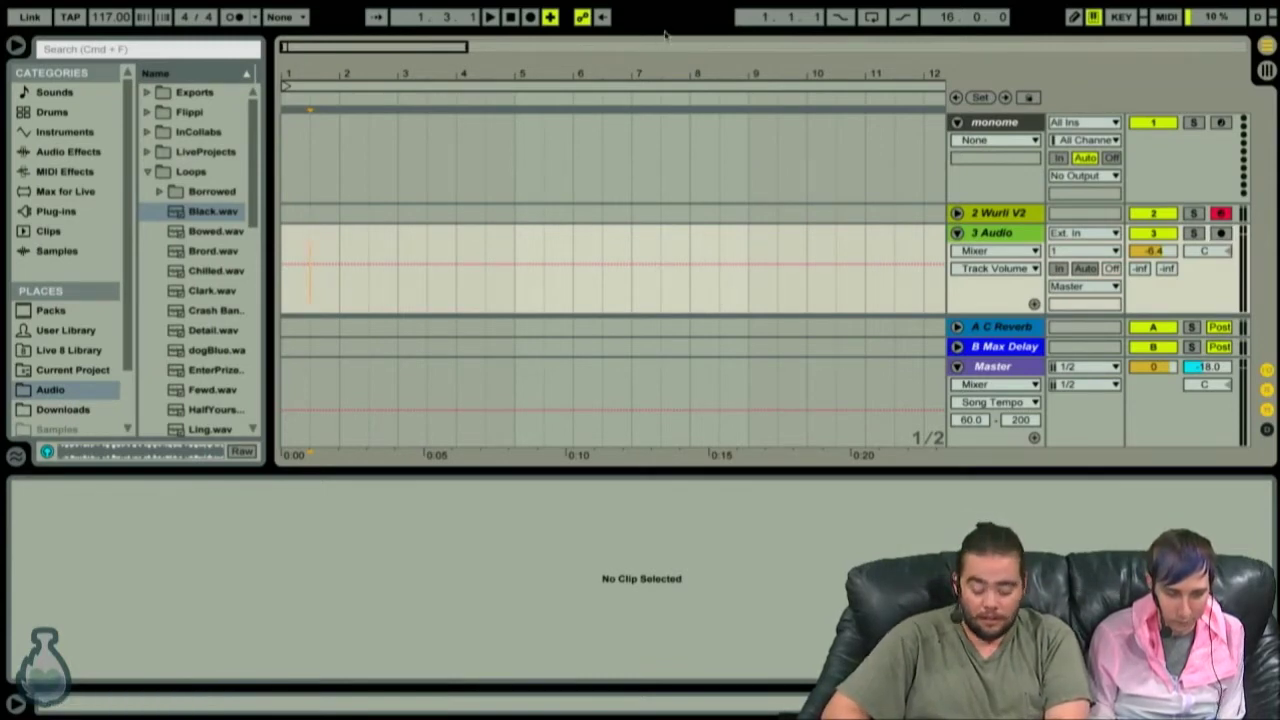
key(super+comma)
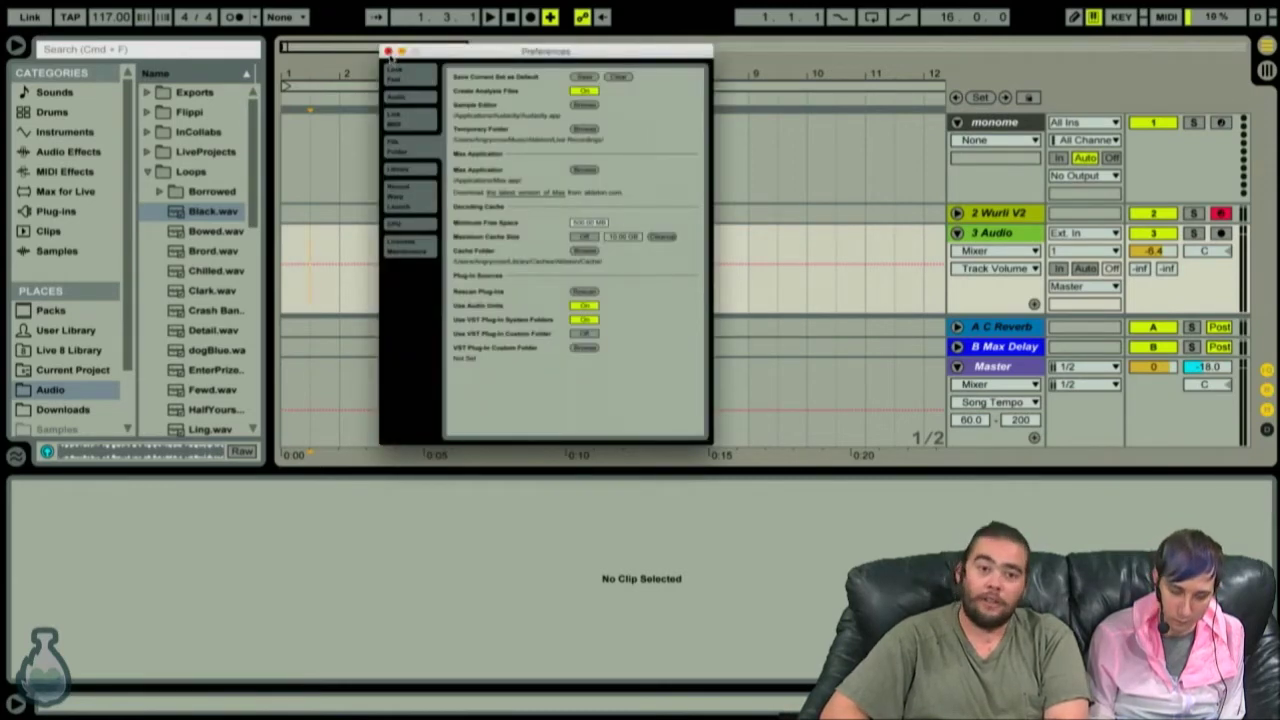
click(388, 52)
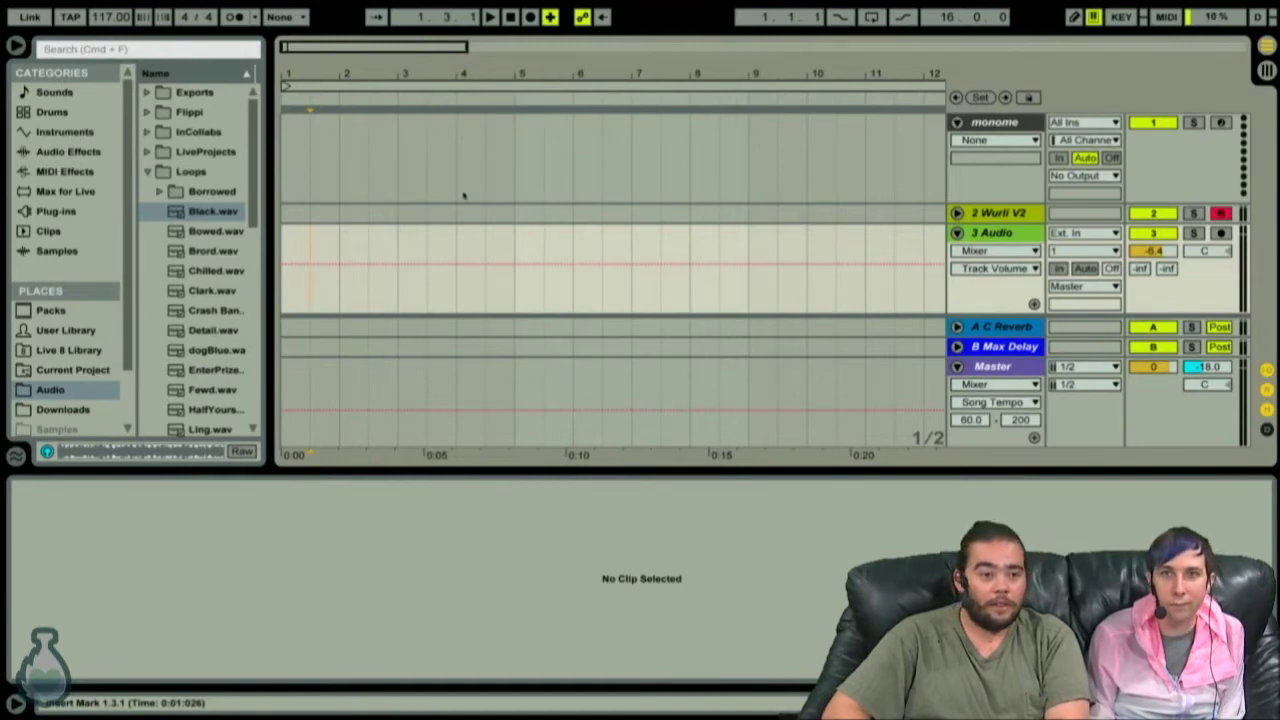
Collapse the Loops folder and browse the Samples, Current Project and Live 8 Library places.
click(147, 172)
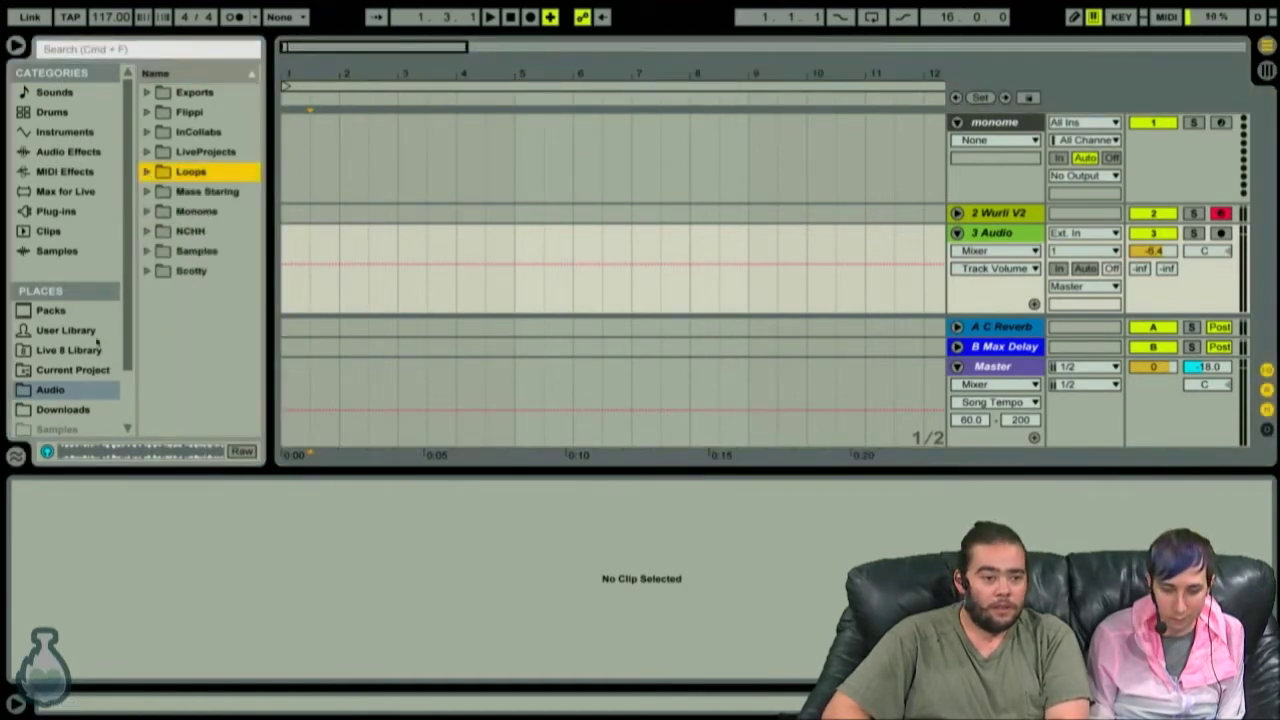
drag(127, 296, 127, 413)
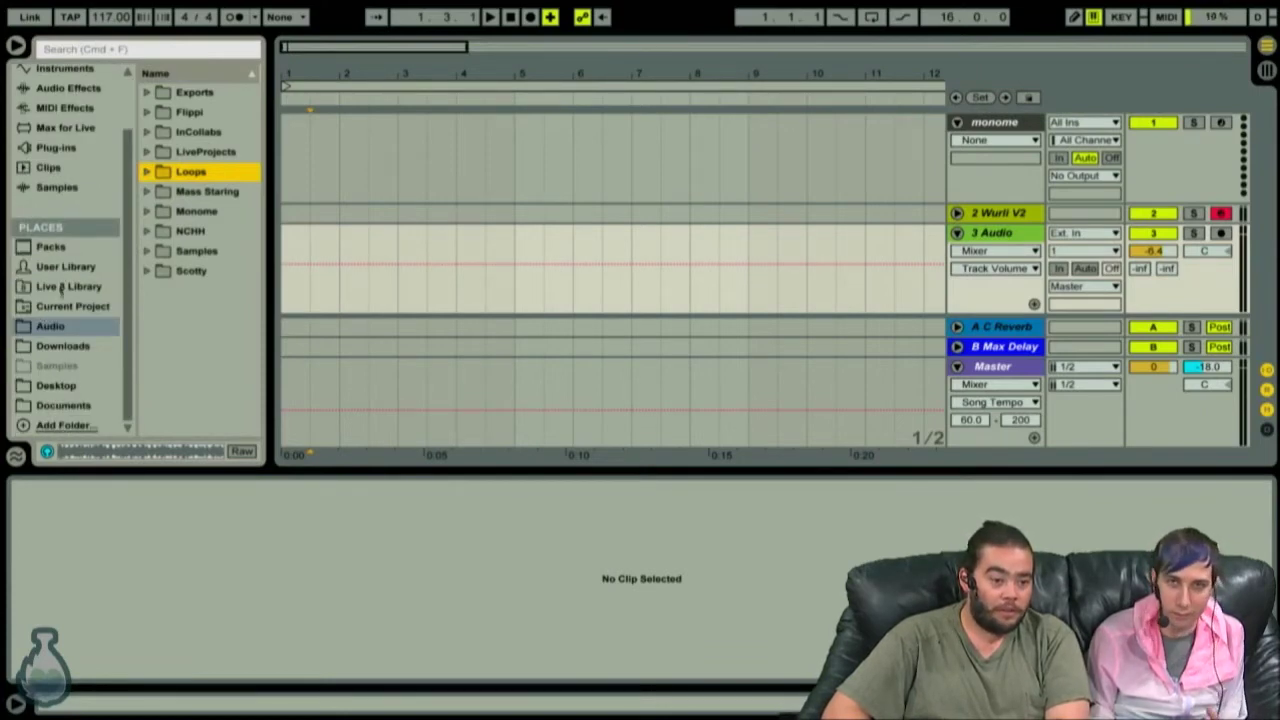
click(64, 366)
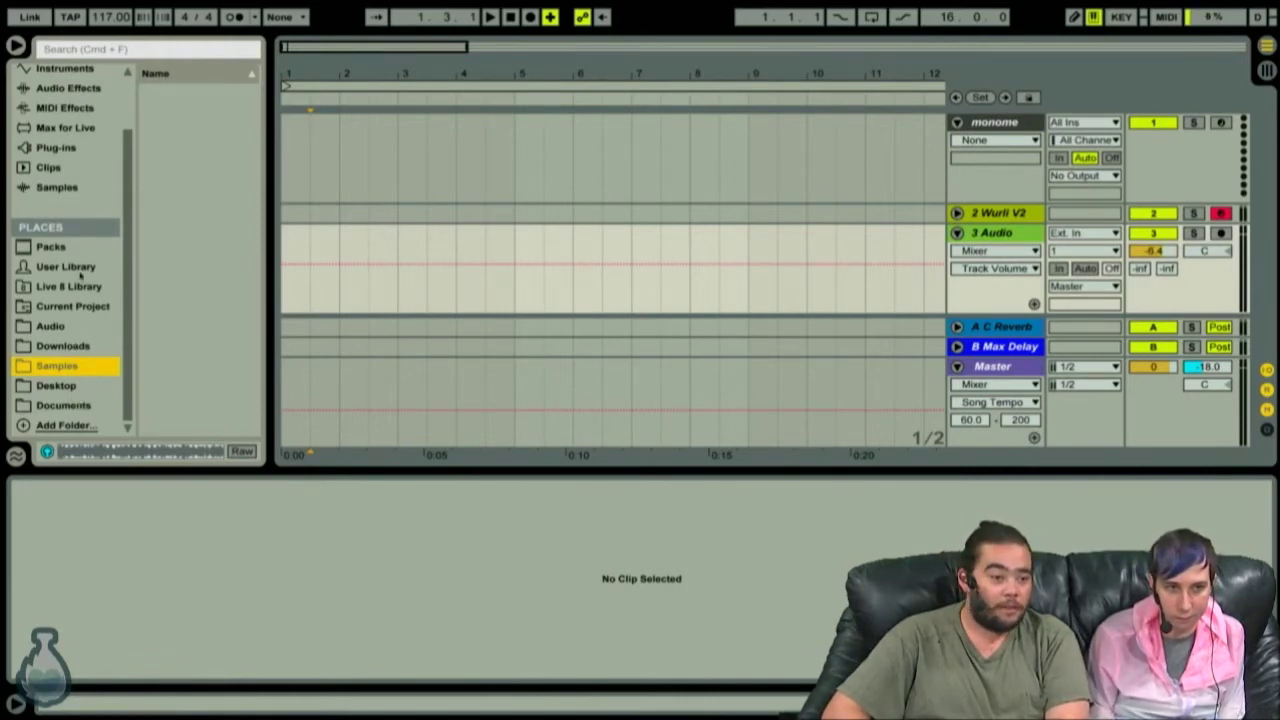
click(70, 307)
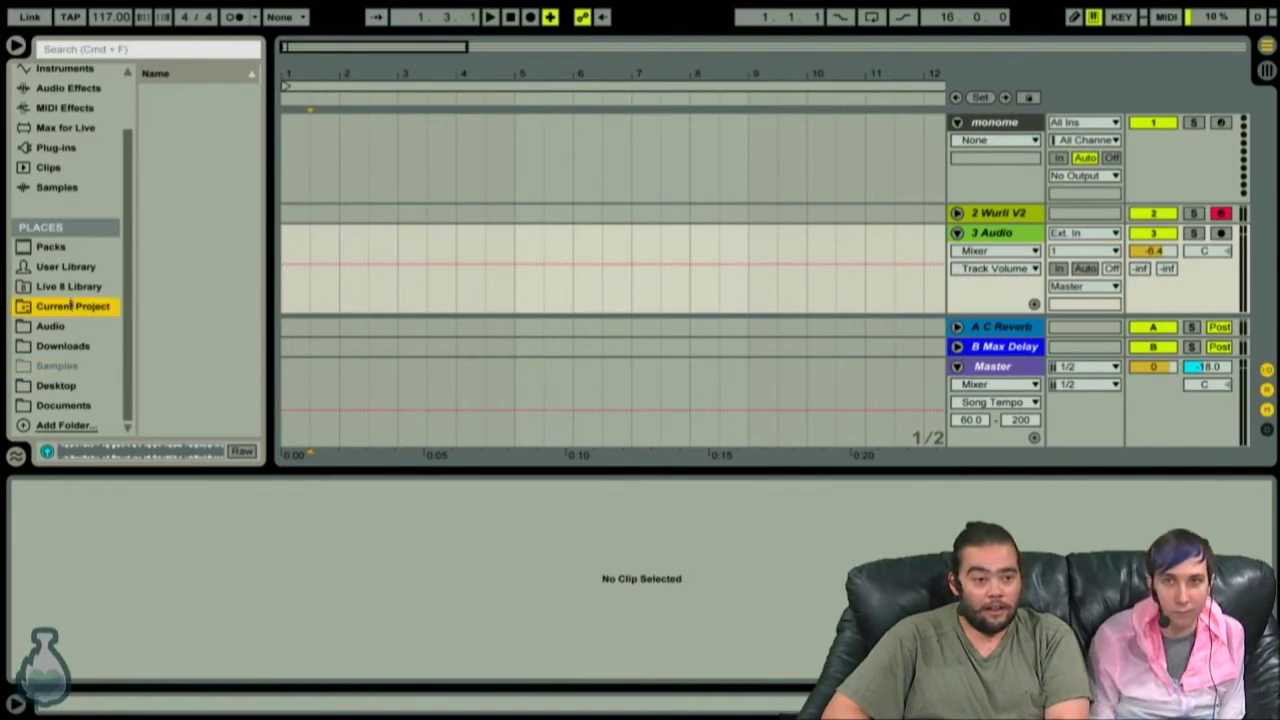
click(77, 288)
click(72, 305)
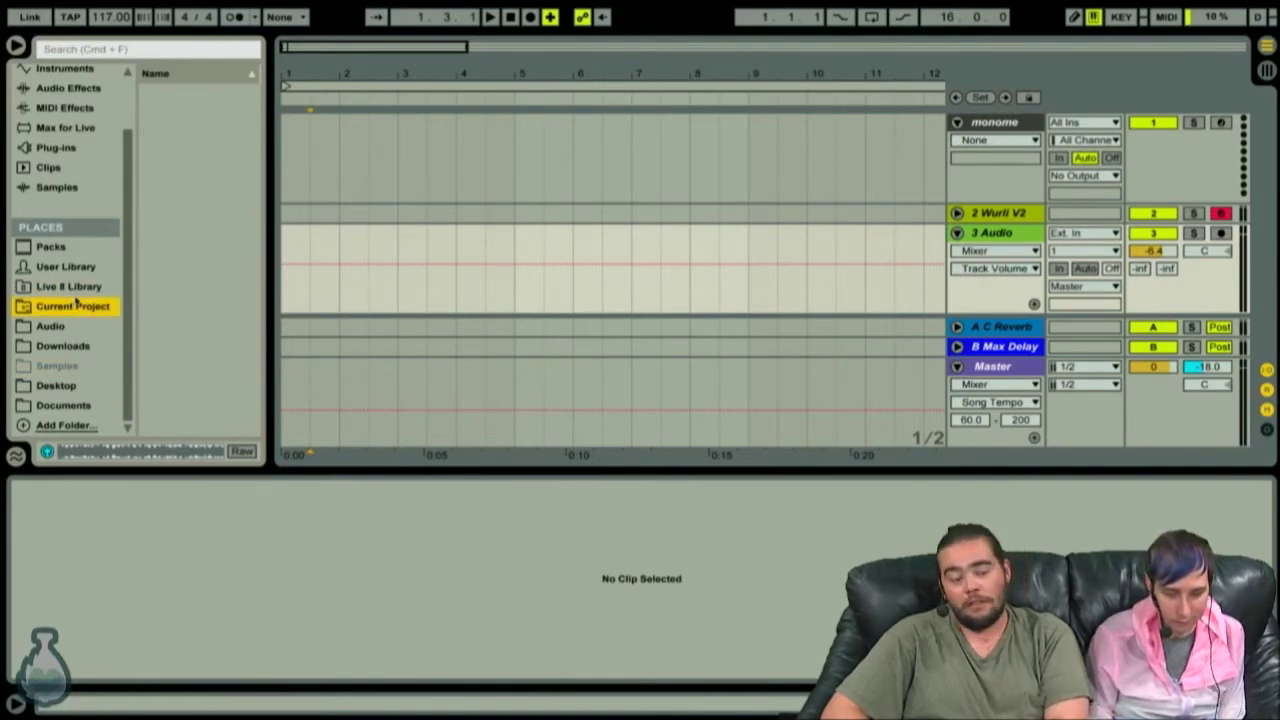
click(76, 292)
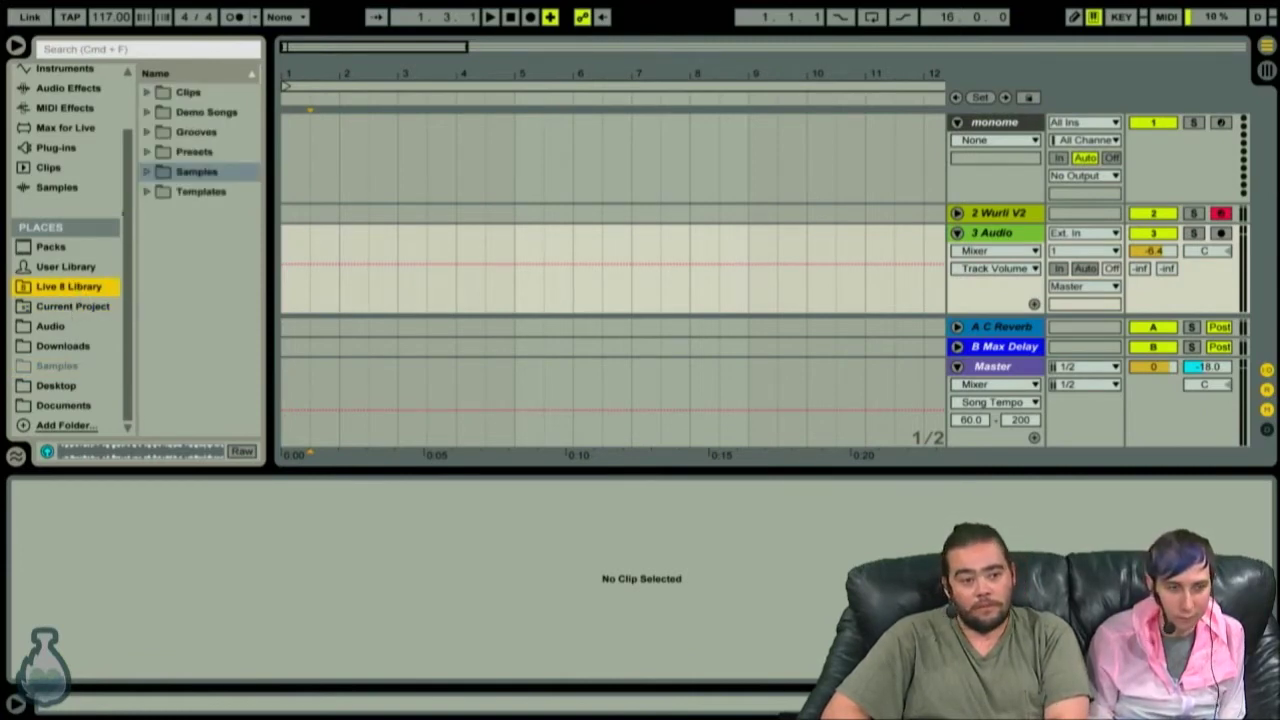
Widen the browser and expand the Presets, Audio Effects and Audio Effect Rack folders of the Live 8 Library.
click(283, 214)
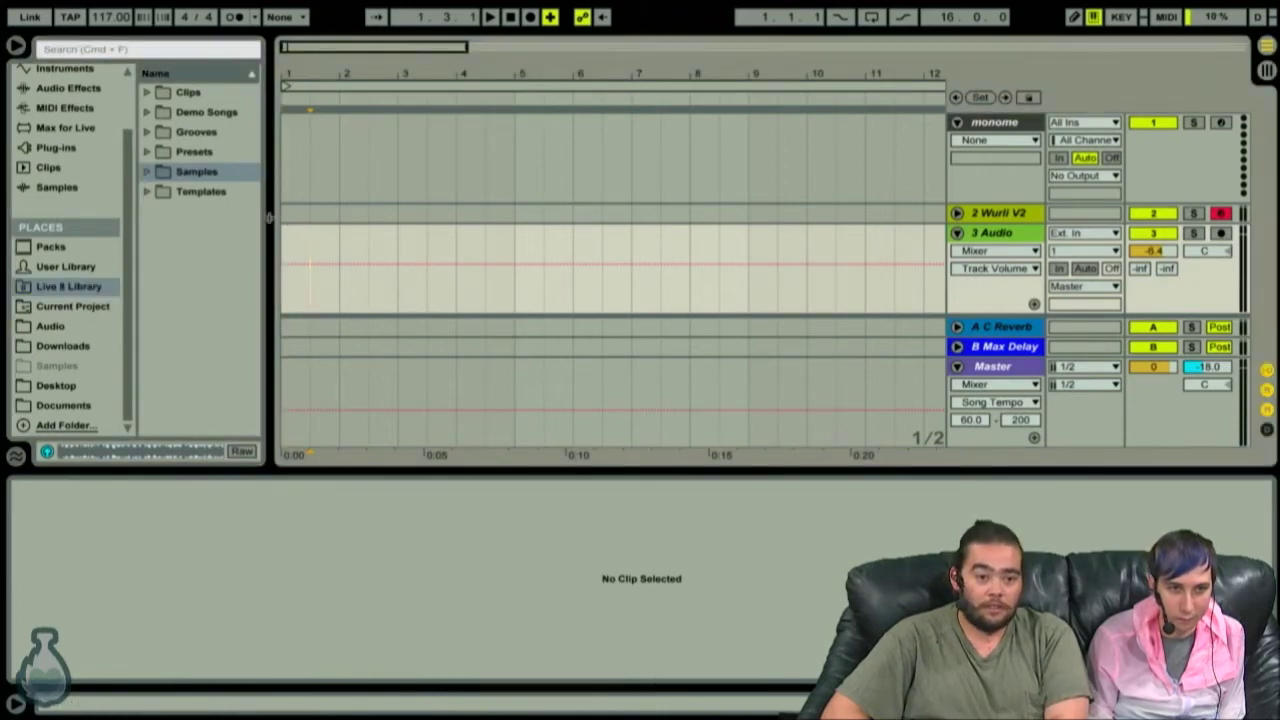
drag(268, 216, 358, 216)
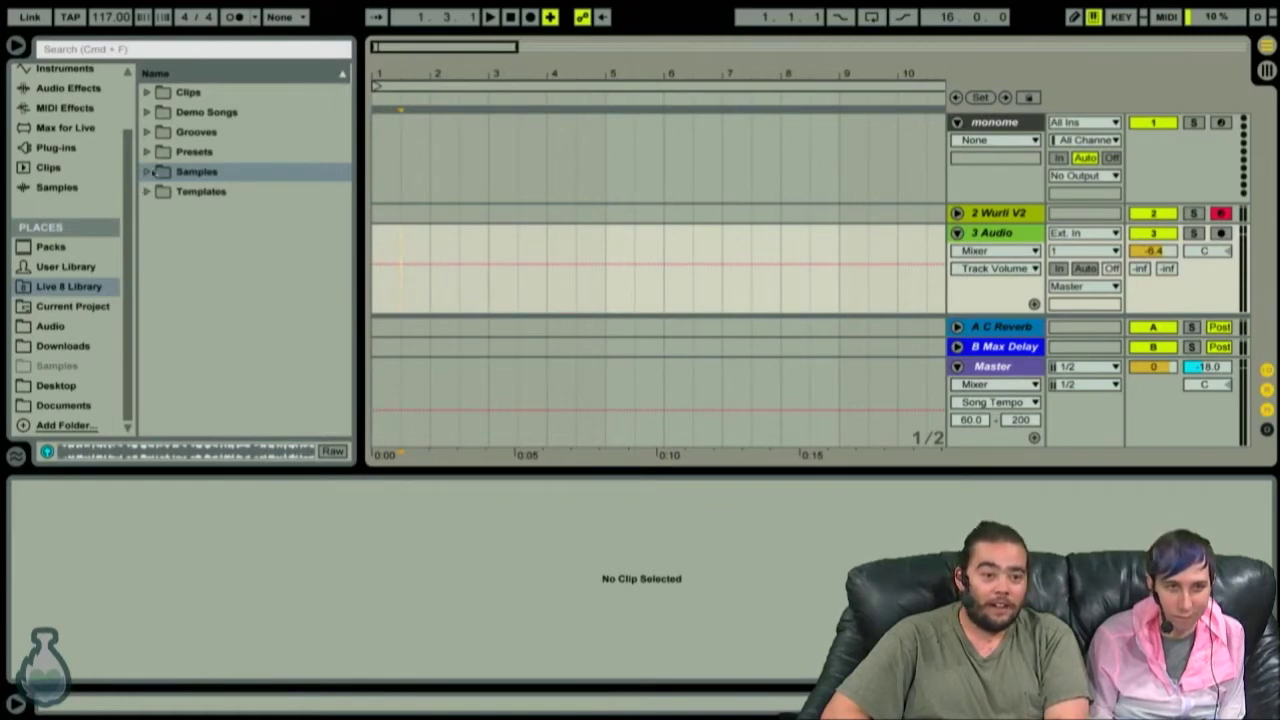
click(146, 153)
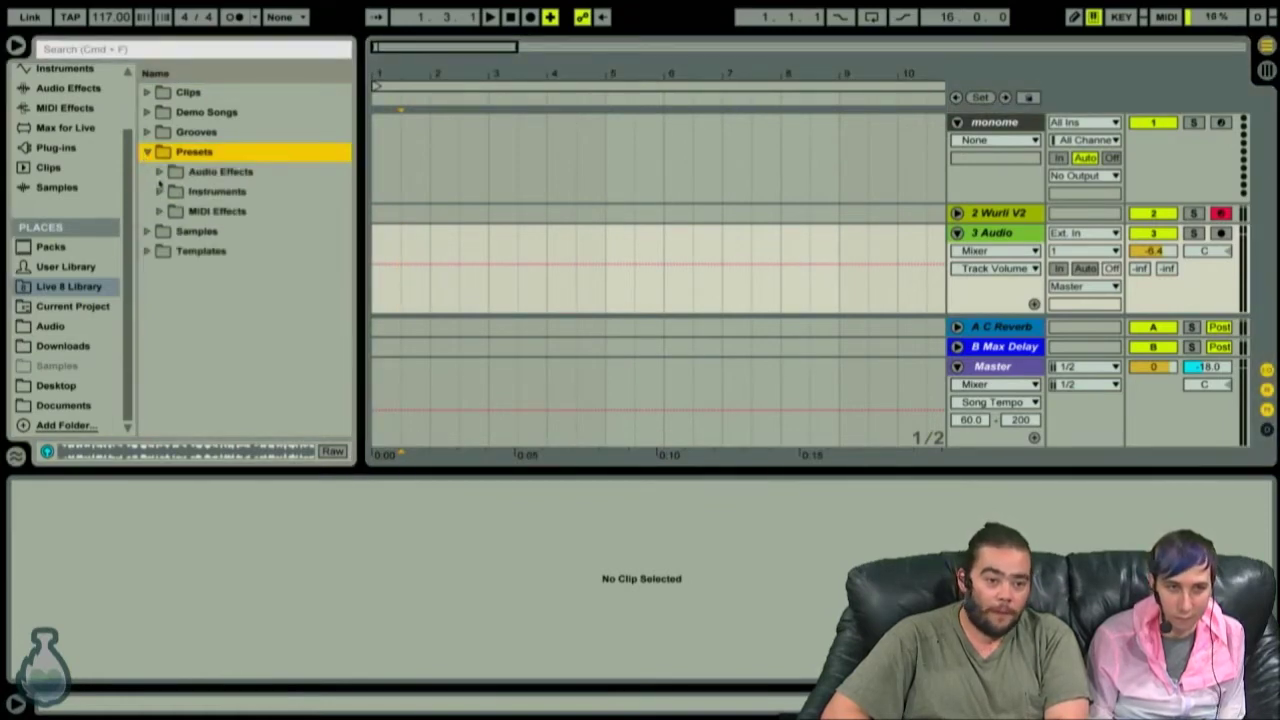
click(159, 173)
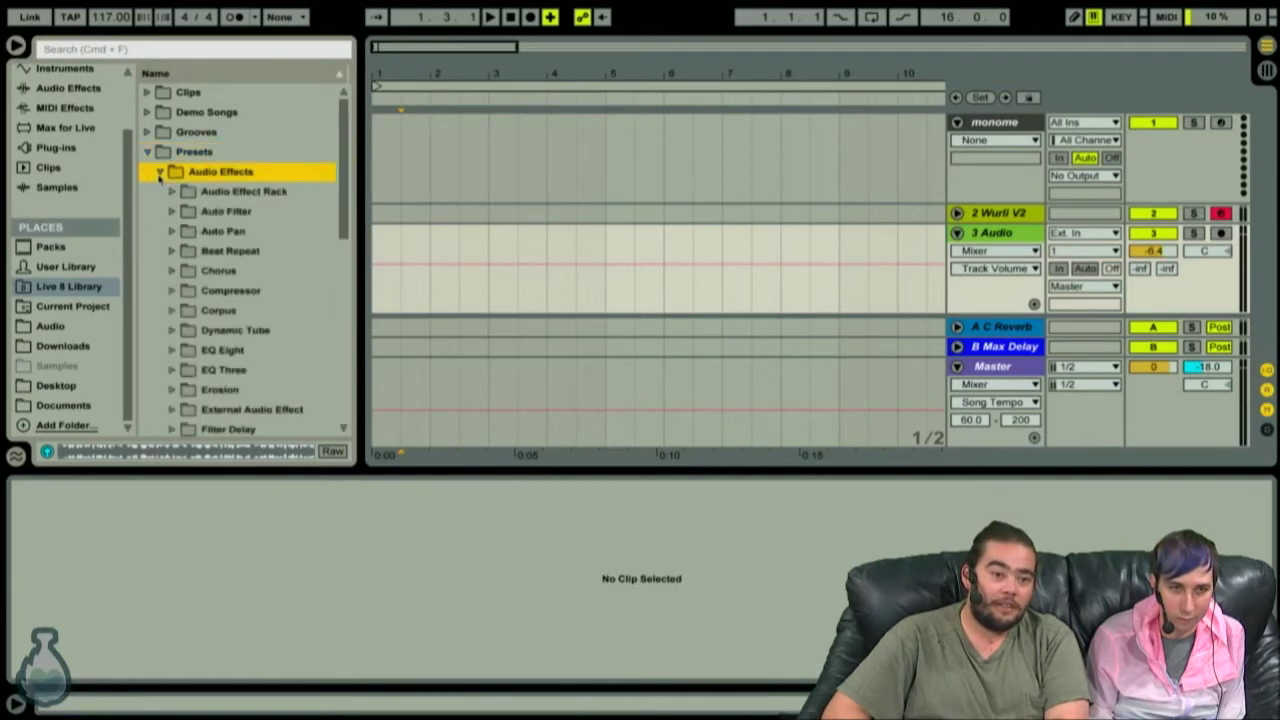
click(173, 192)
scroll(245, 230, down, 5)
scroll(246, 240, up, 3)
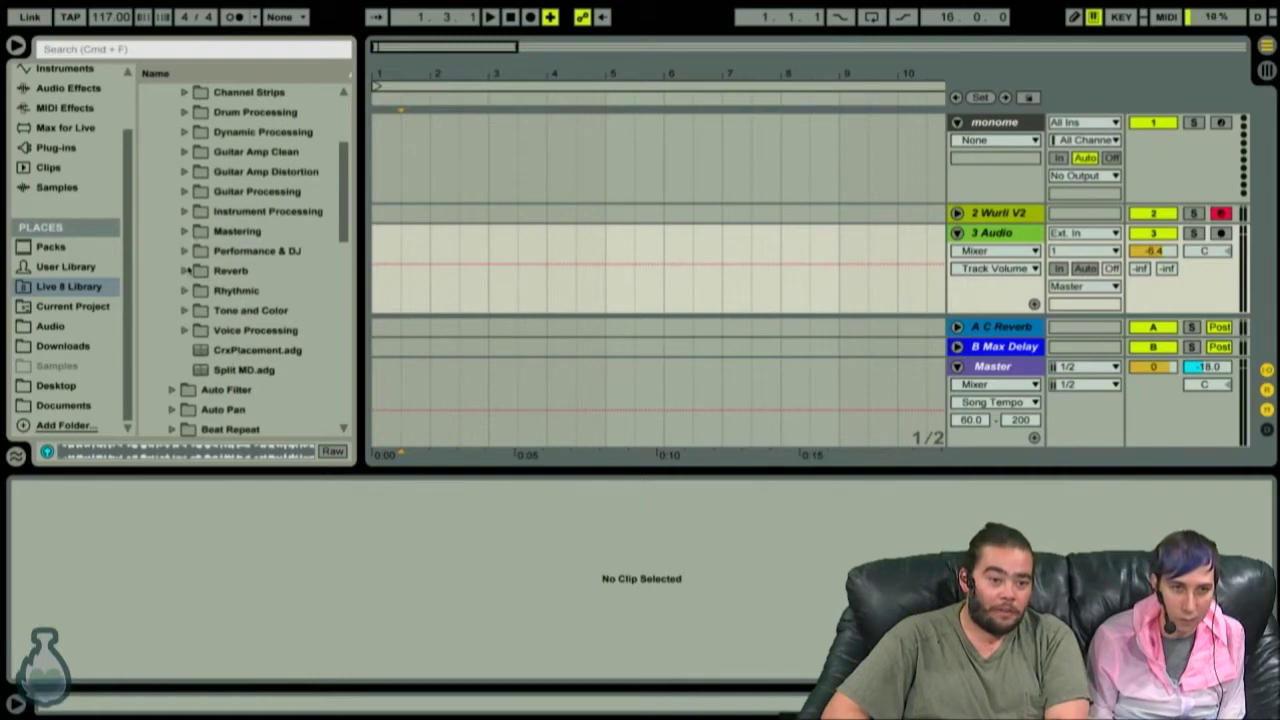
Expand the Performance & DJ rack folder and widen the browser further to fit the full preset names.
click(186, 252)
scroll(230, 256, down, 4)
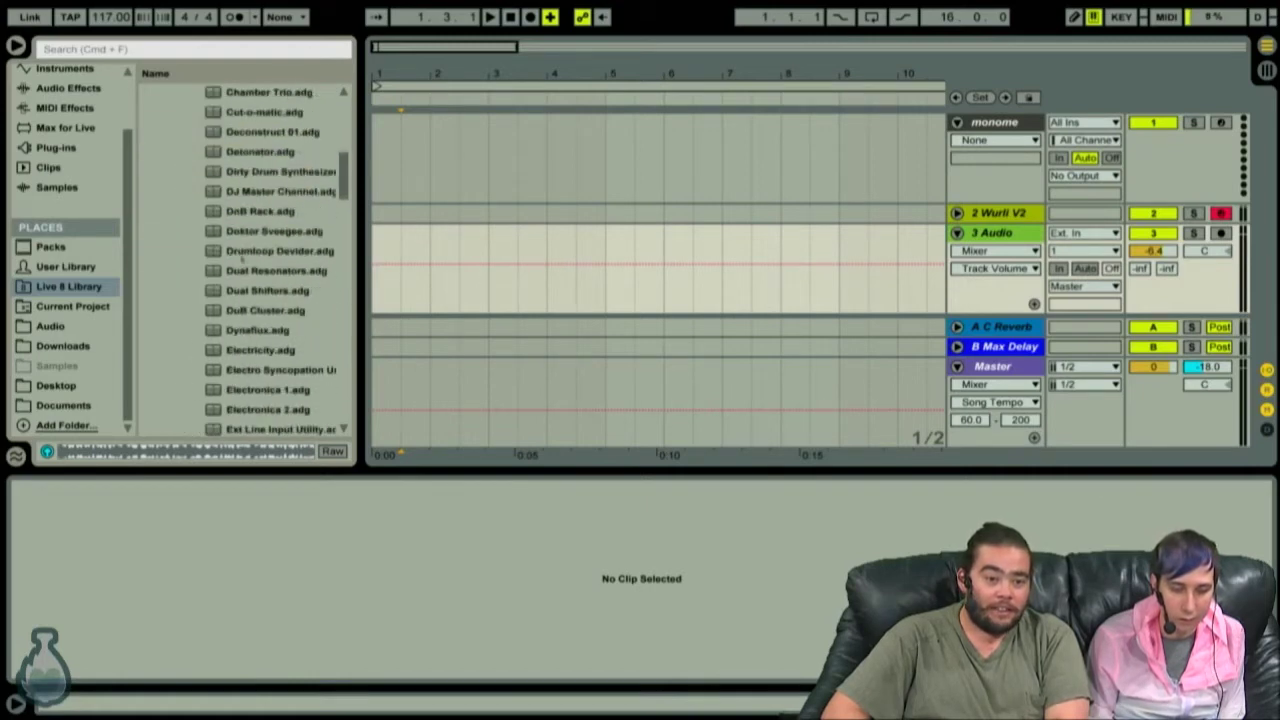
scroll(246, 250, up, 3)
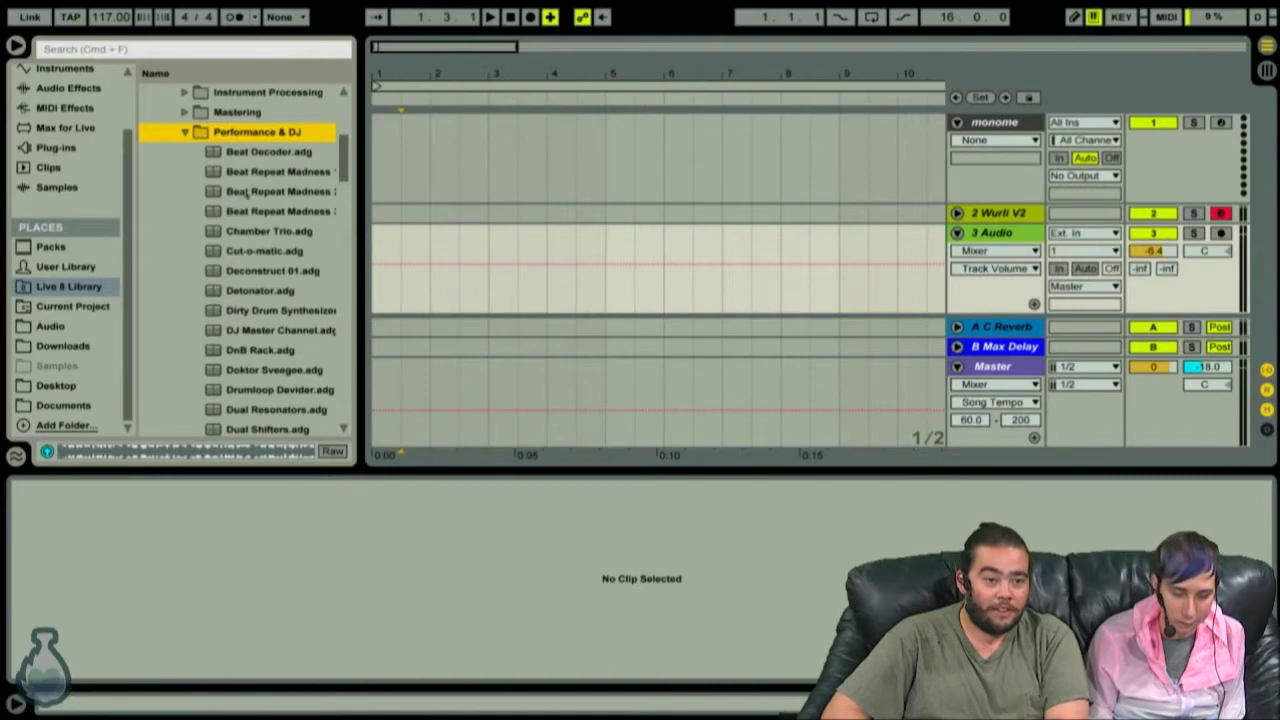
drag(360, 257, 418, 257)
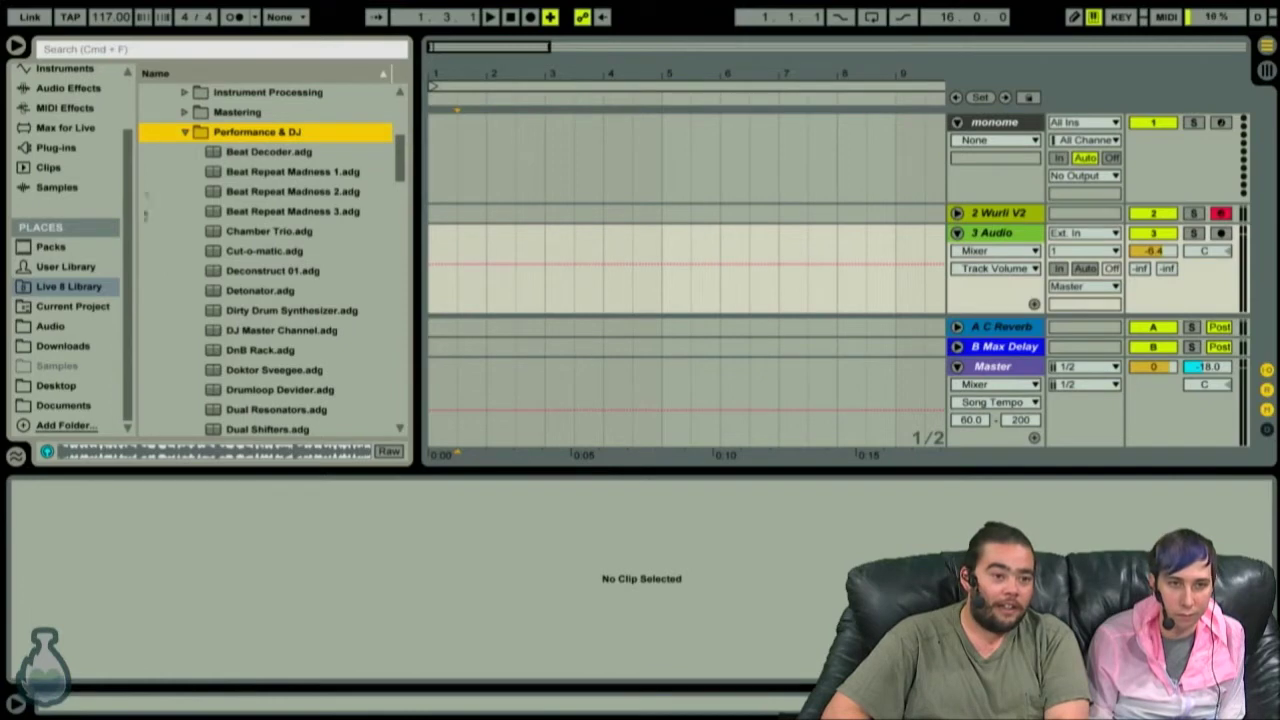
Collapse the Performance & DJ folder, view the Mastering rack presets, and collapse the Mastering and Presets folders.
click(184, 132)
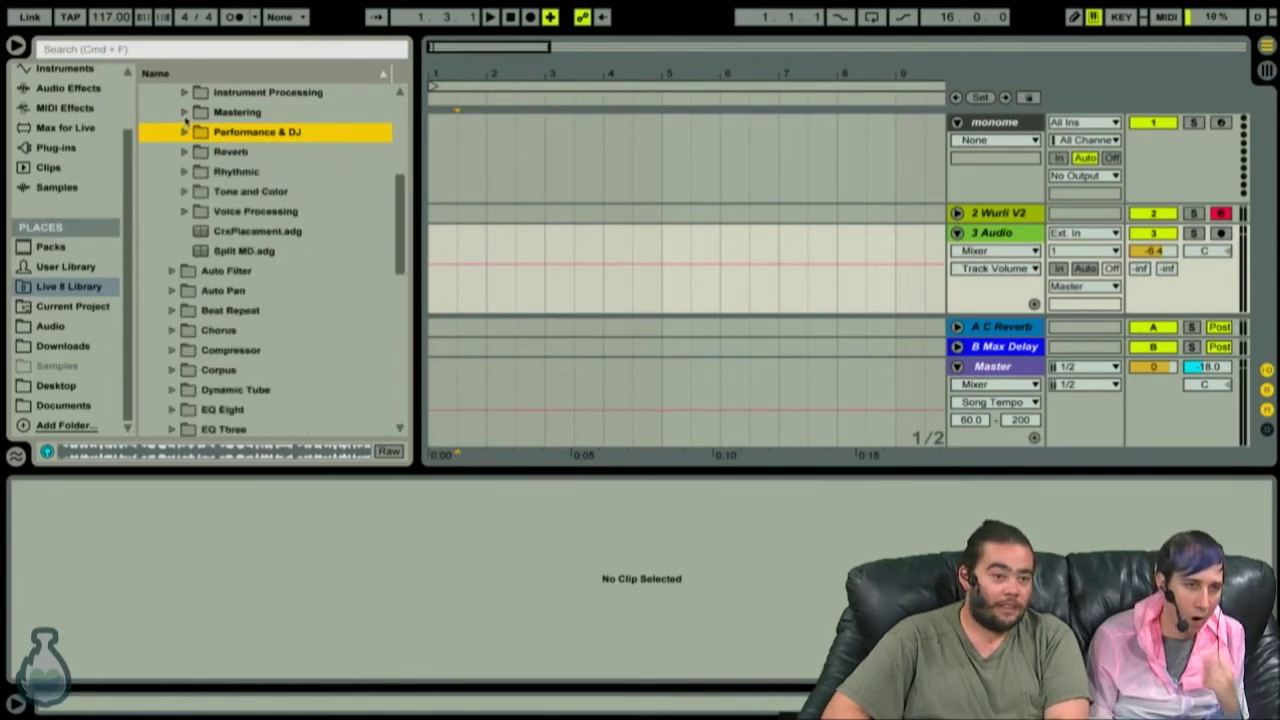
click(184, 112)
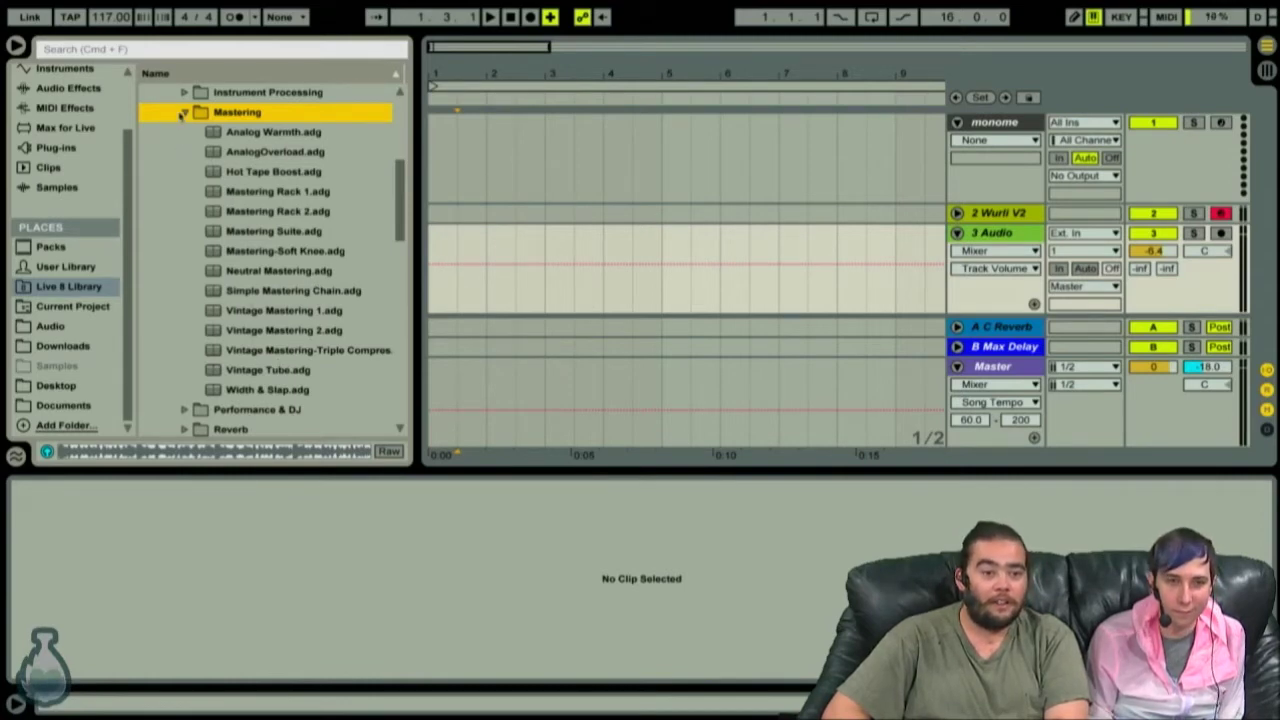
click(184, 112)
scroll(205, 170, up, 5)
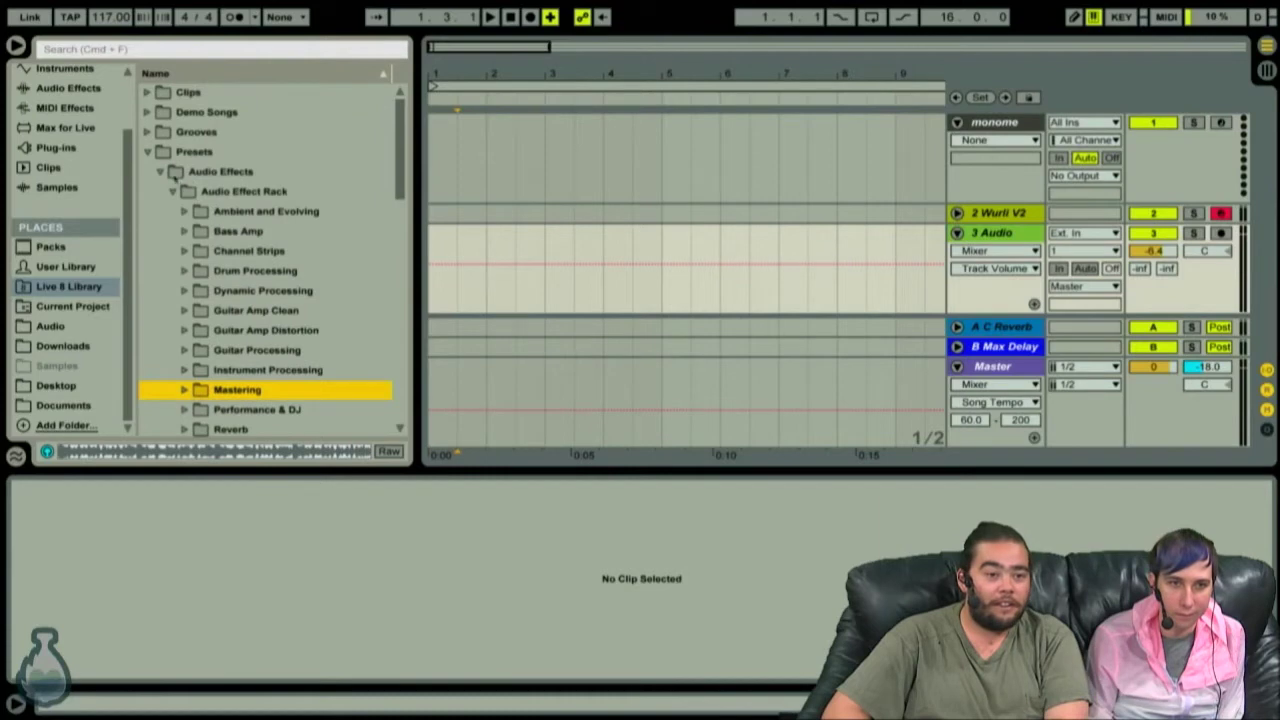
click(148, 152)
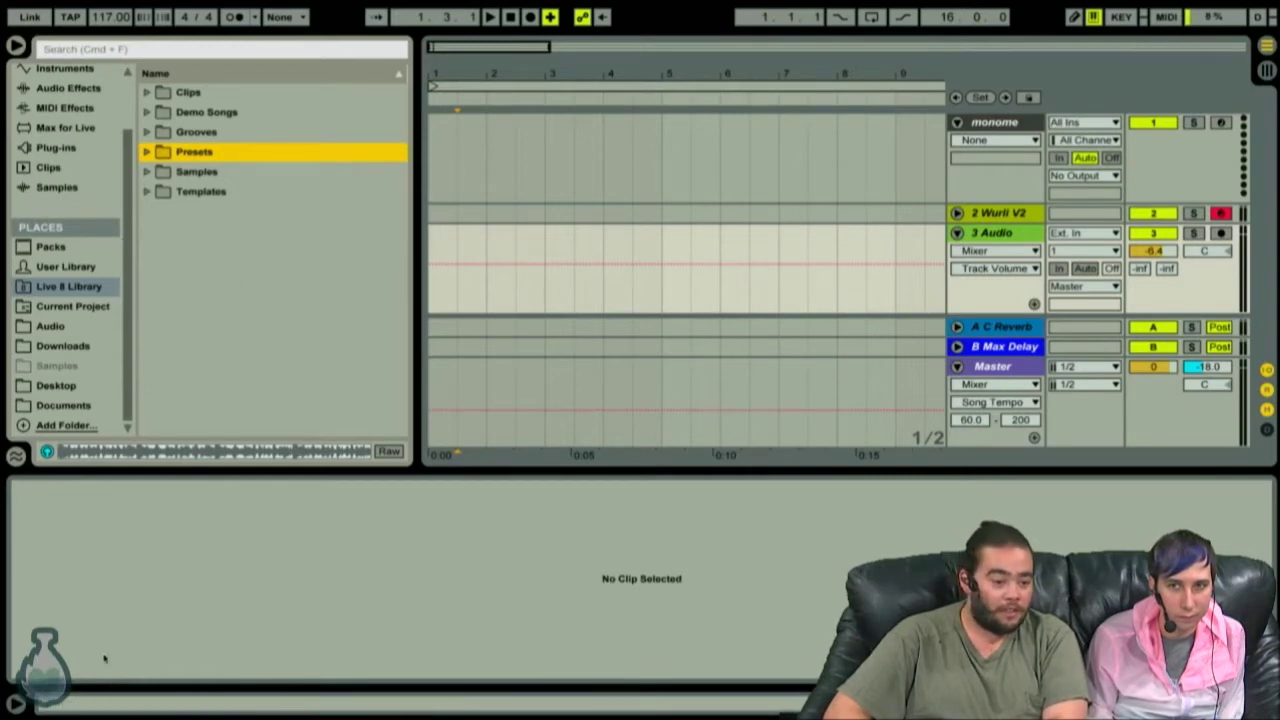
Show the Info View, hide it once and show it again.
click(17, 703)
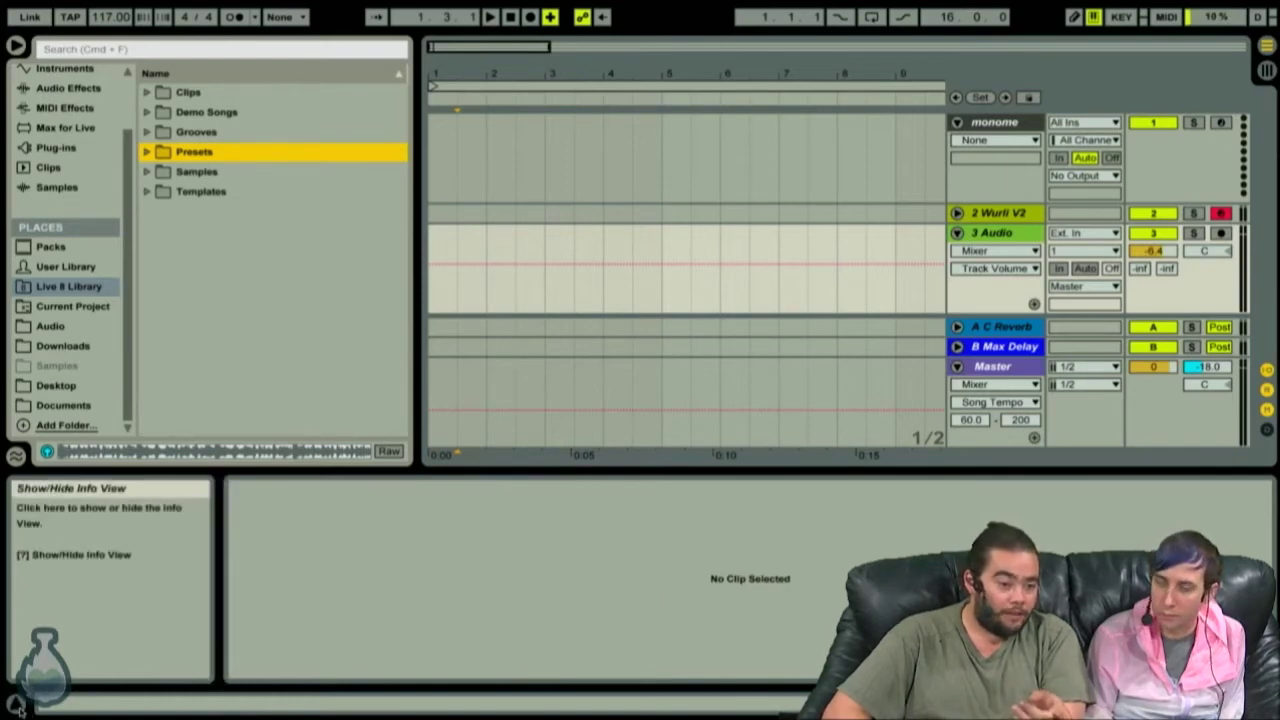
click(17, 703)
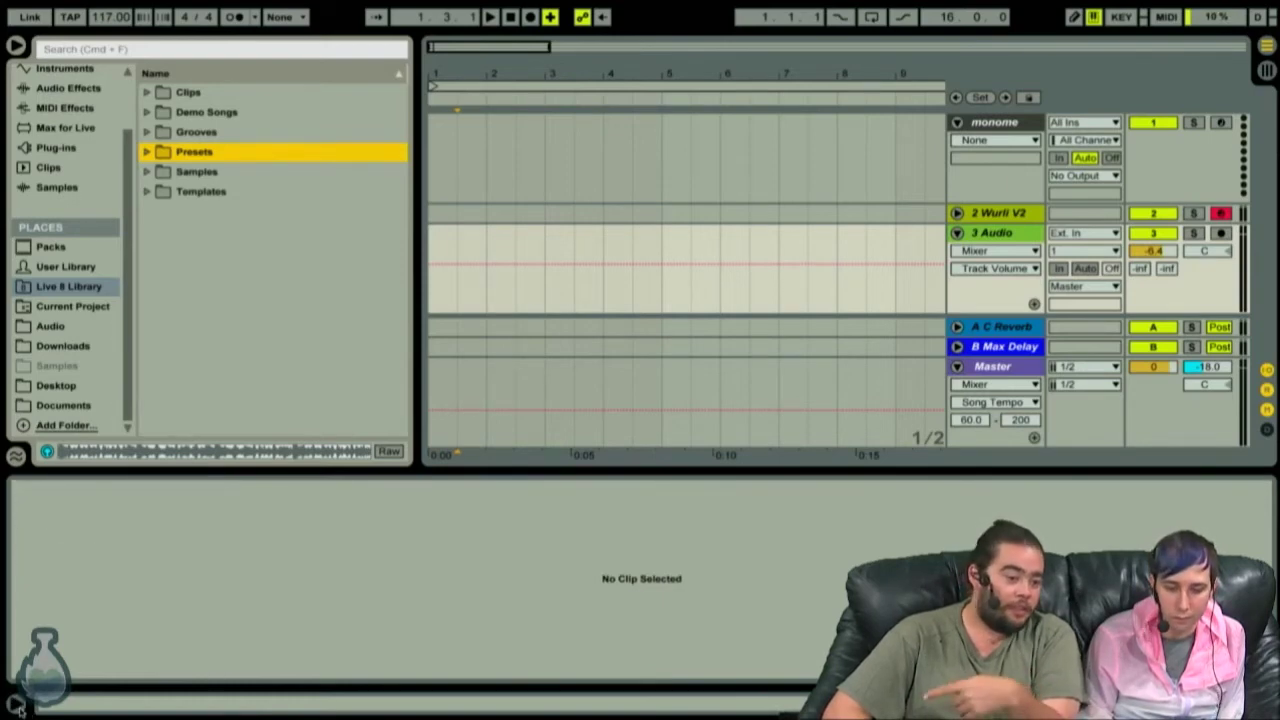
click(17, 703)
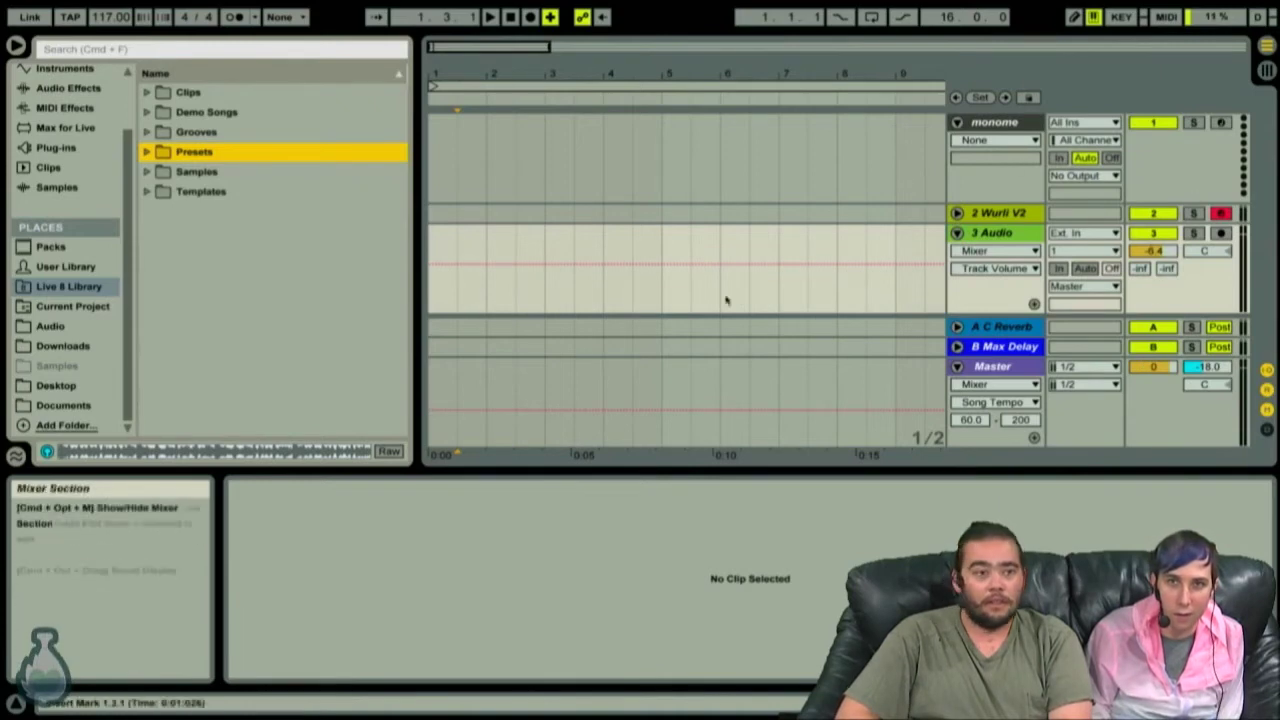
Open the Help View and look through the list of Live 9 lessons.
click(100, 6)
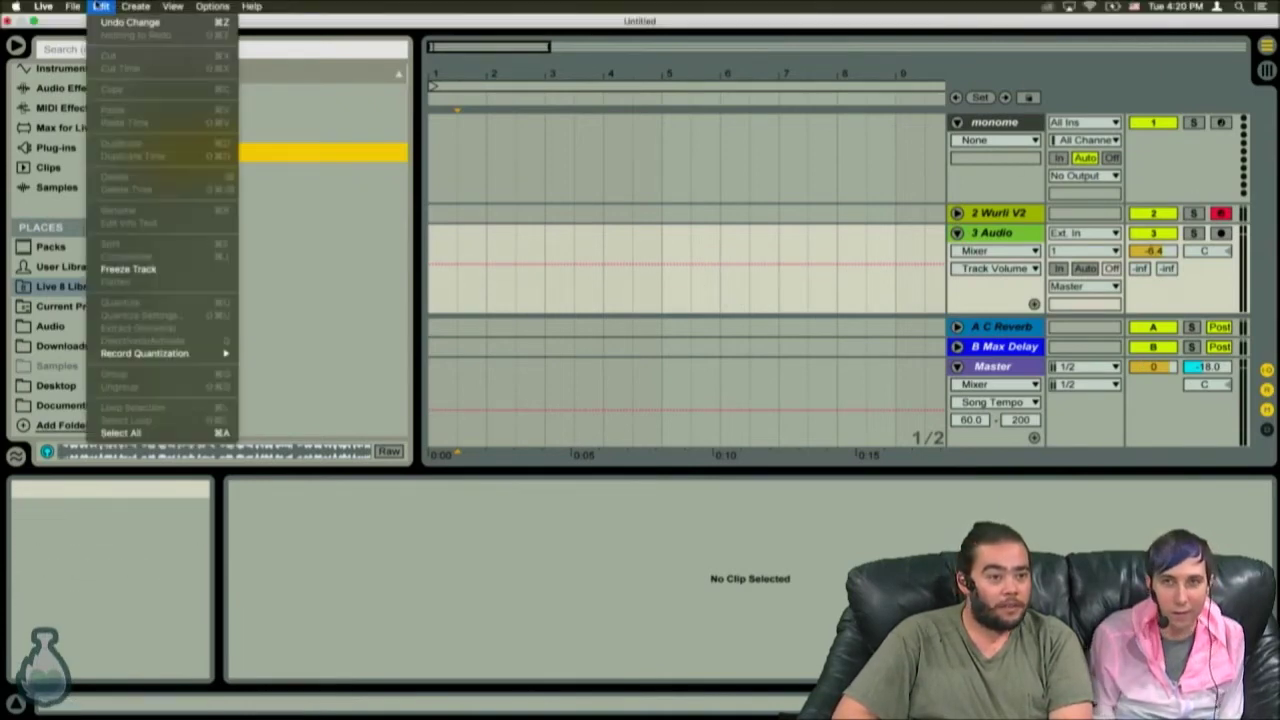
mouse_move(73, 7)
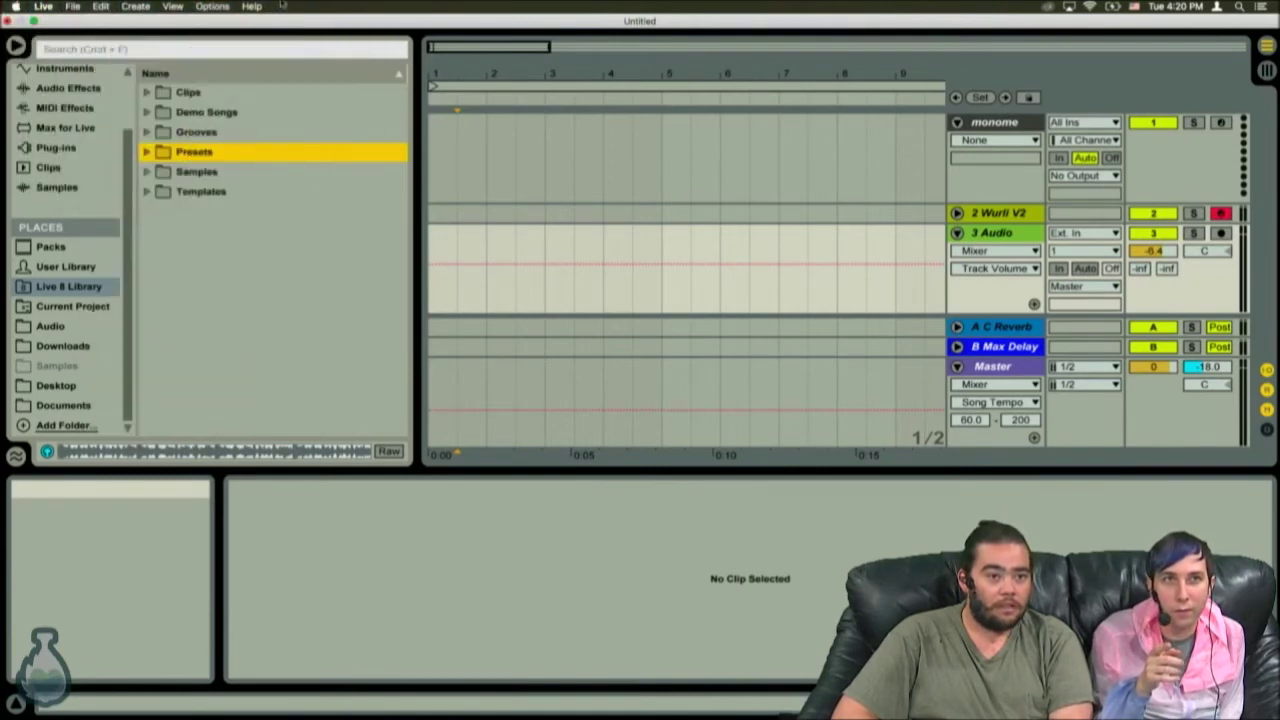
mouse_move(250, 6)
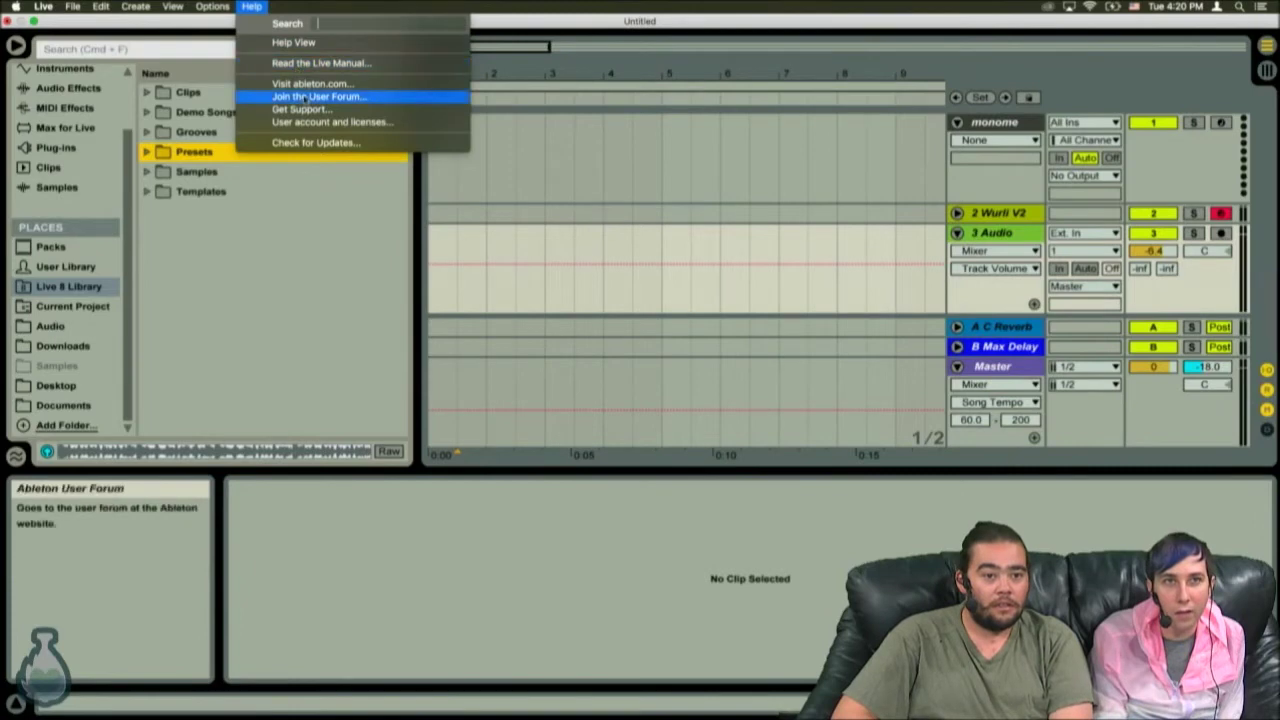
click(300, 42)
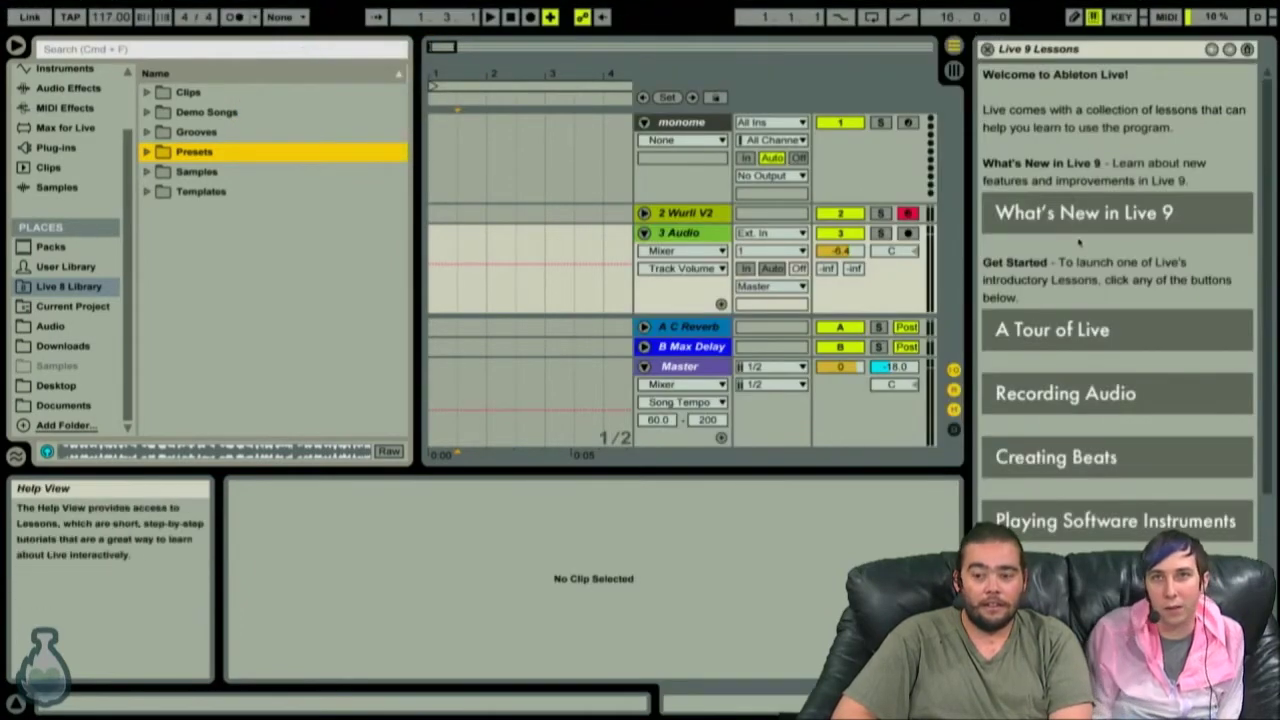
scroll(1080, 200, down, 3)
scroll(1079, 241, up, 2)
scroll(1079, 241, up, 2)
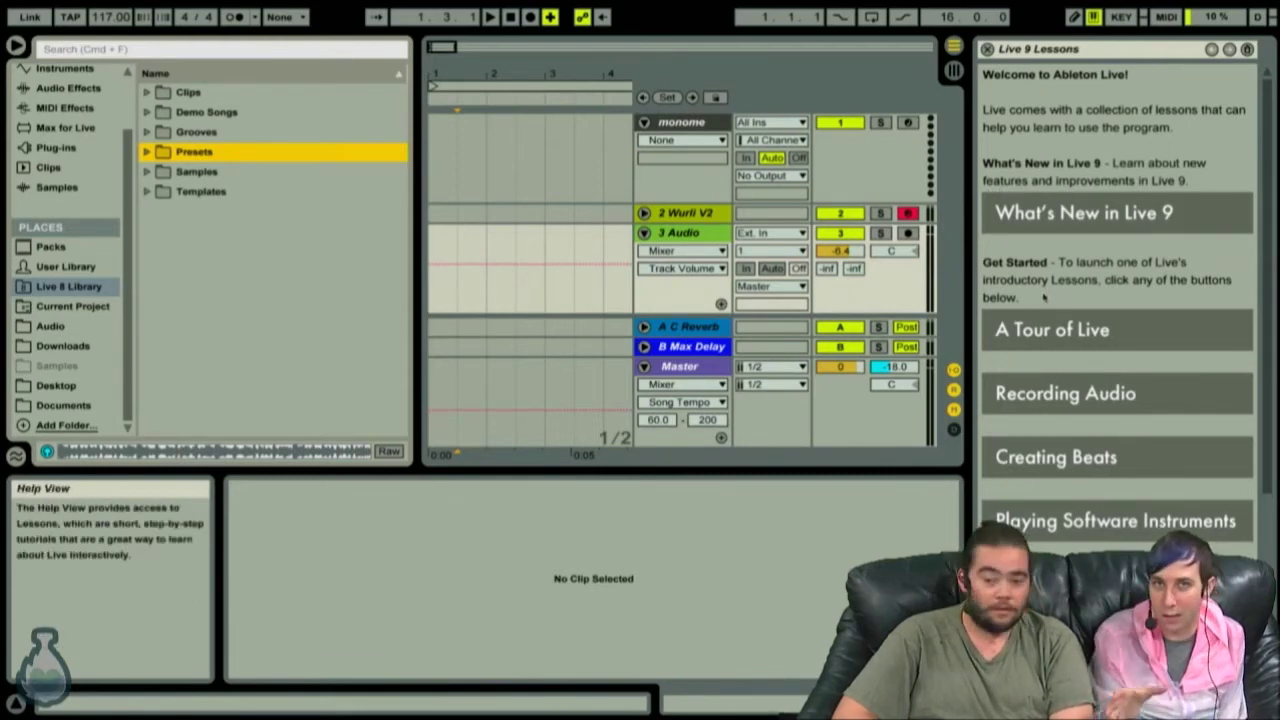
scroll(1048, 296, down, 3)
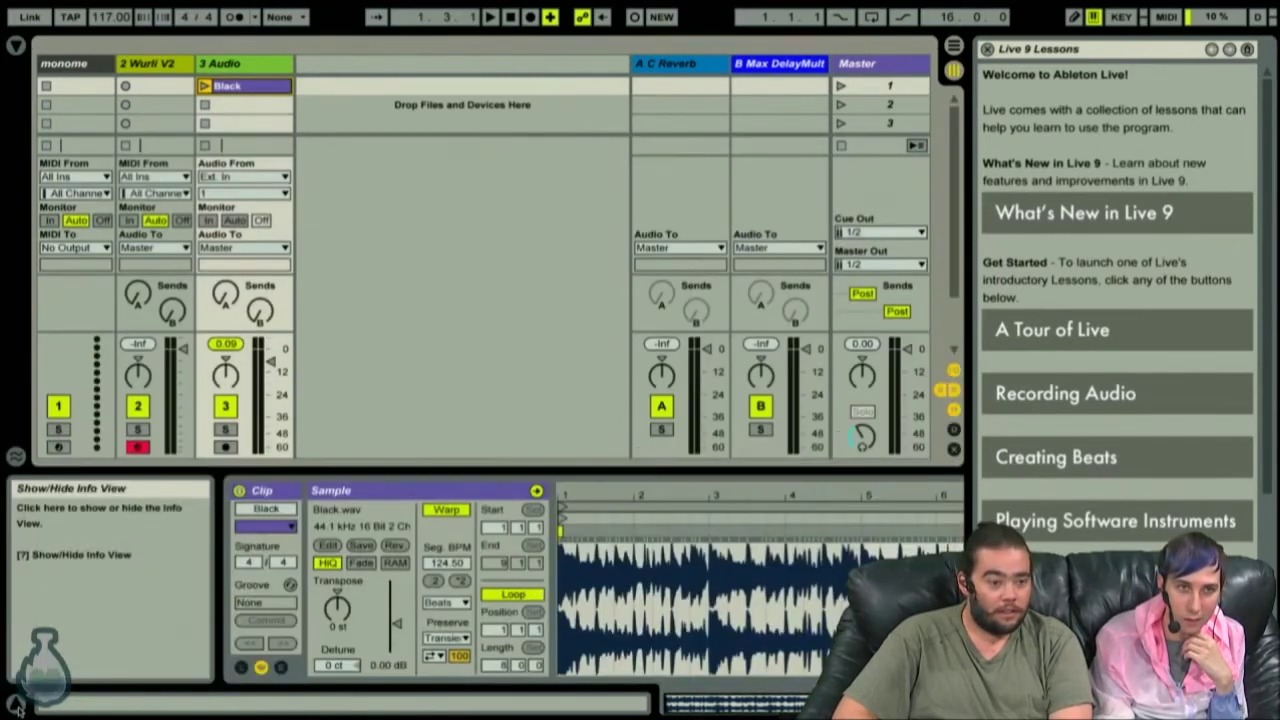
Toggle the Info View's visibility, leaving it shown below the Session View.
click(15, 703)
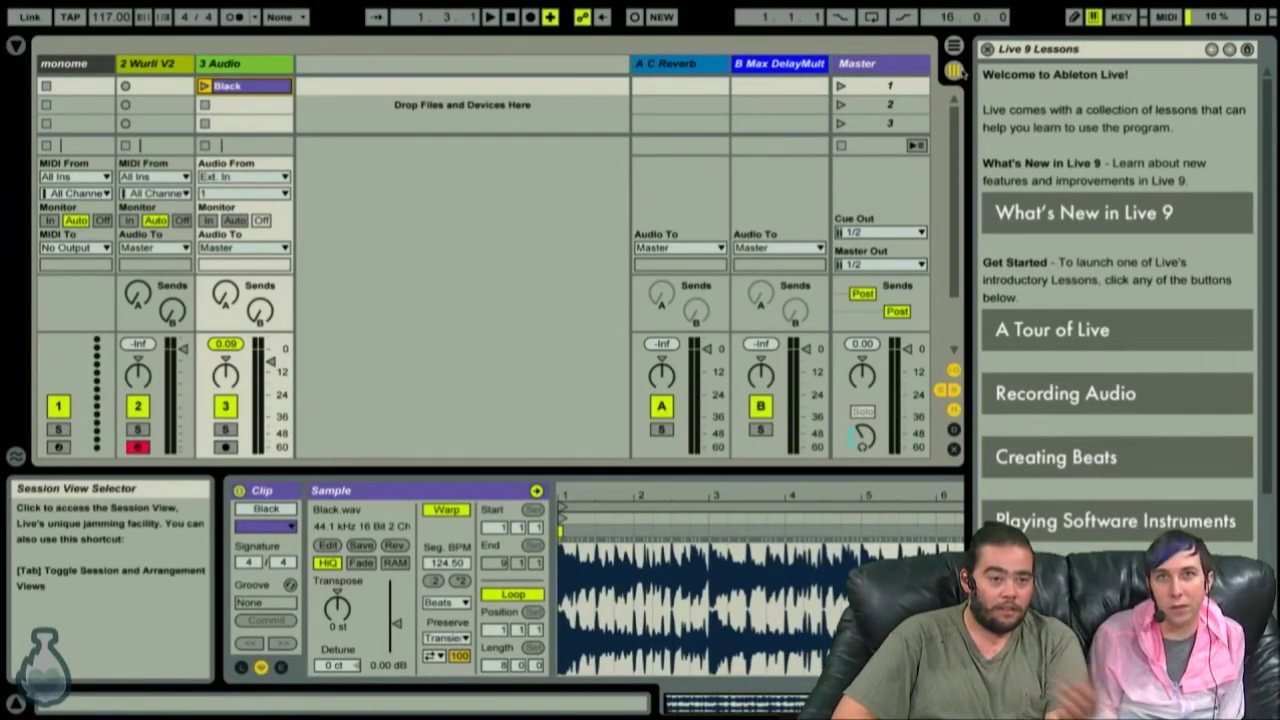
click(15, 706)
click(15, 706)
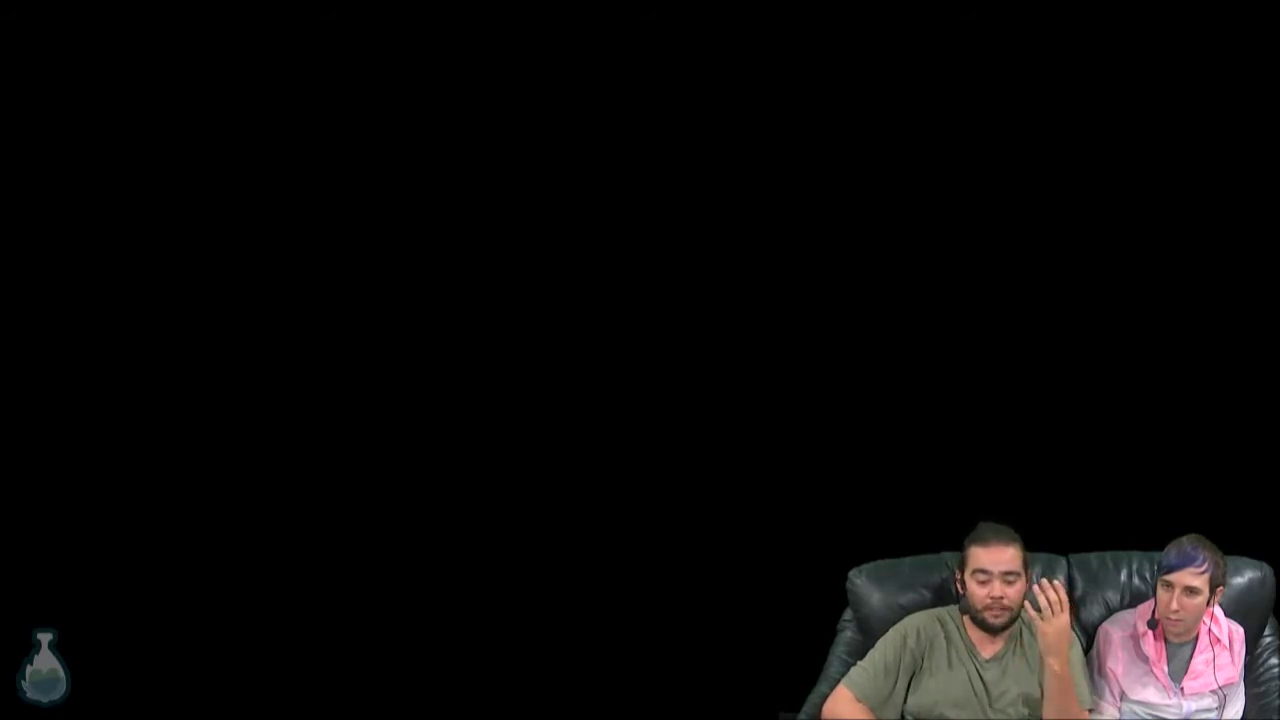
Return from the desktop to the full-screen Ableton Live space and open the A Tour of Live lesson.
key(ctrl+Up)
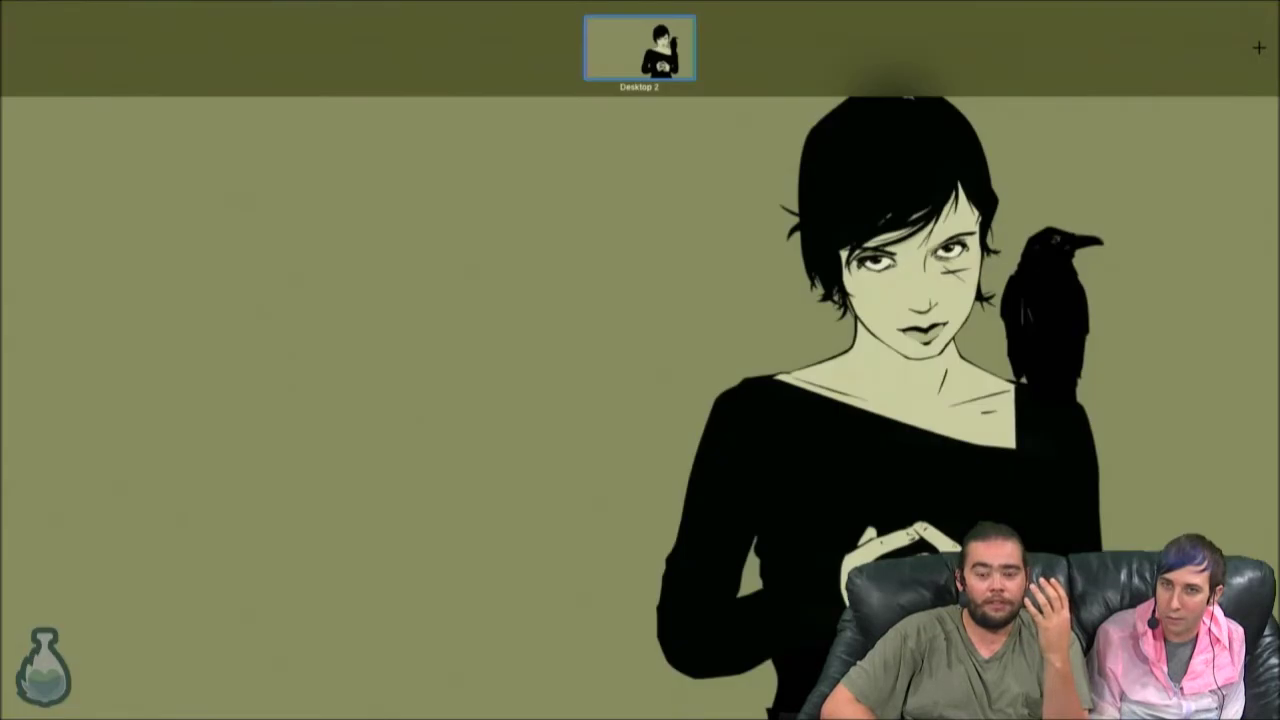
key(ctrl+Up)
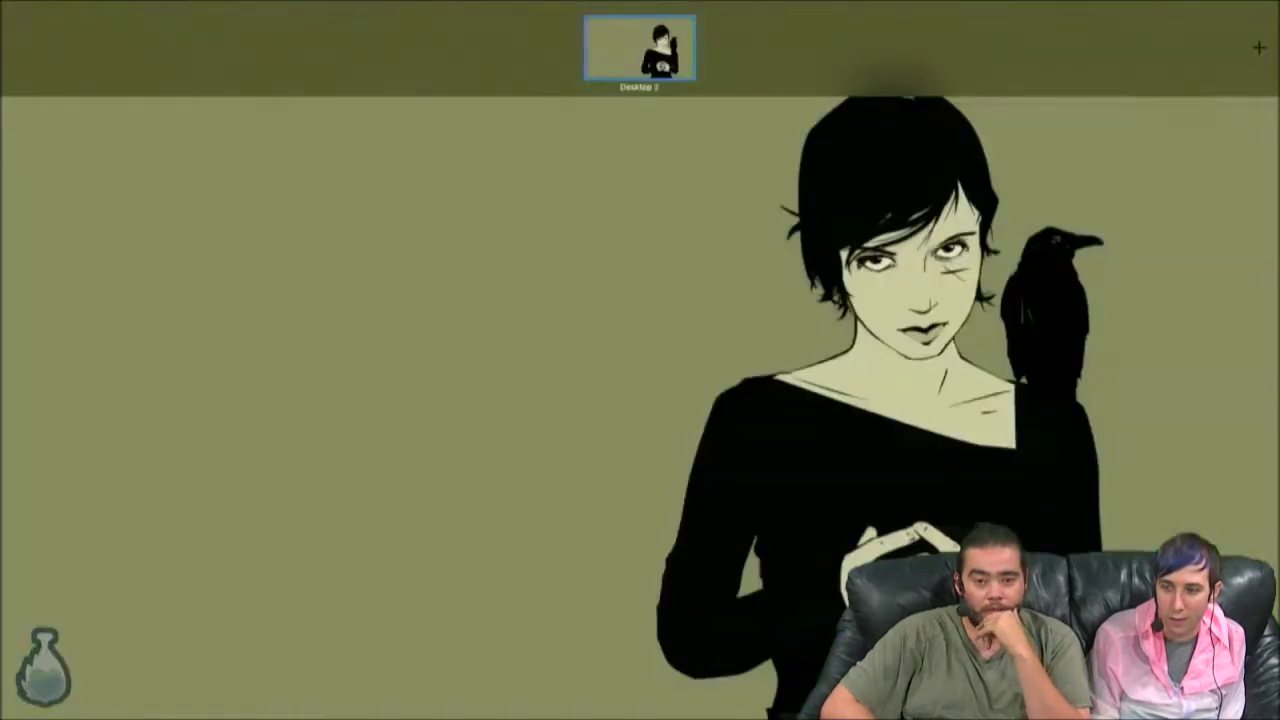
drag(5, 42, 559, 40)
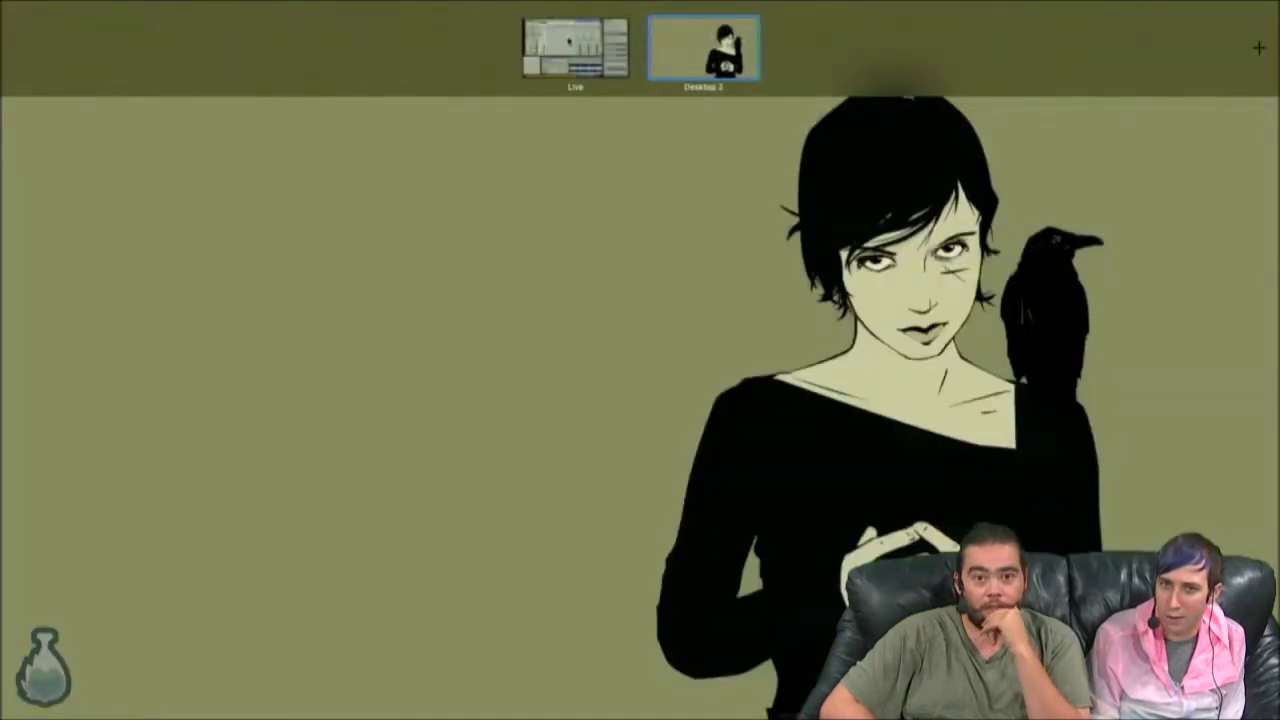
click(568, 42)
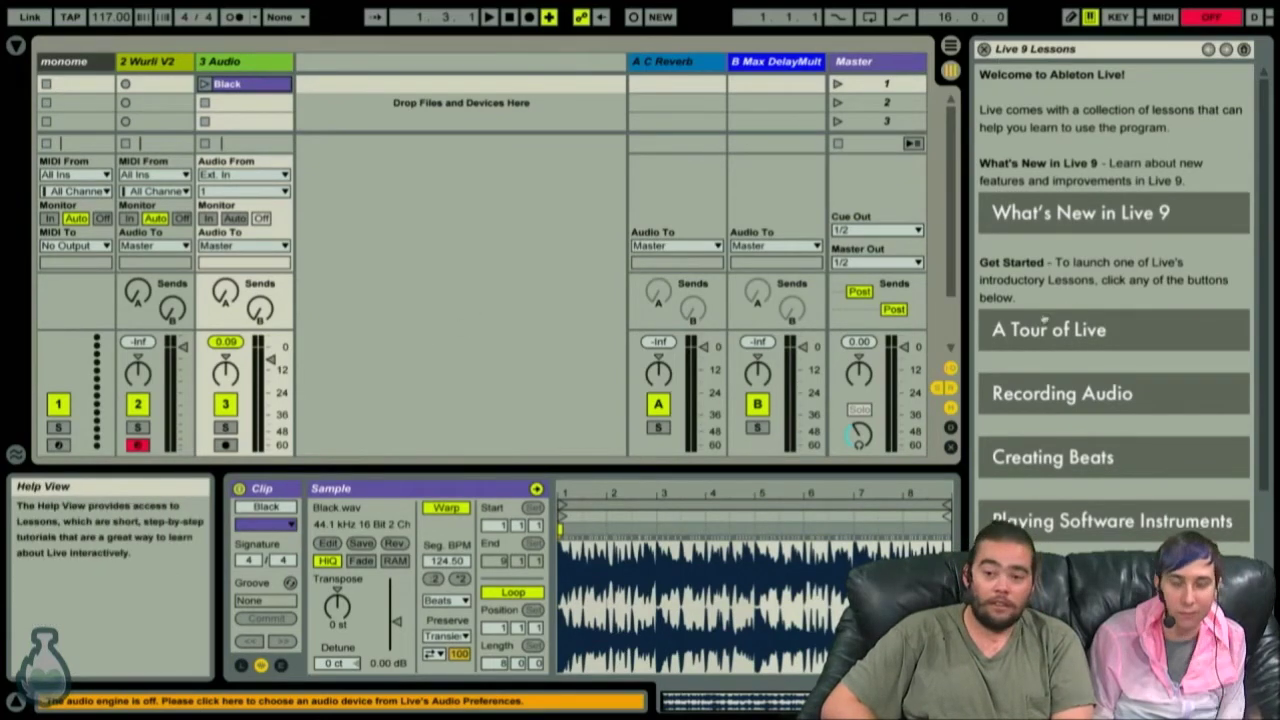
click(1055, 330)
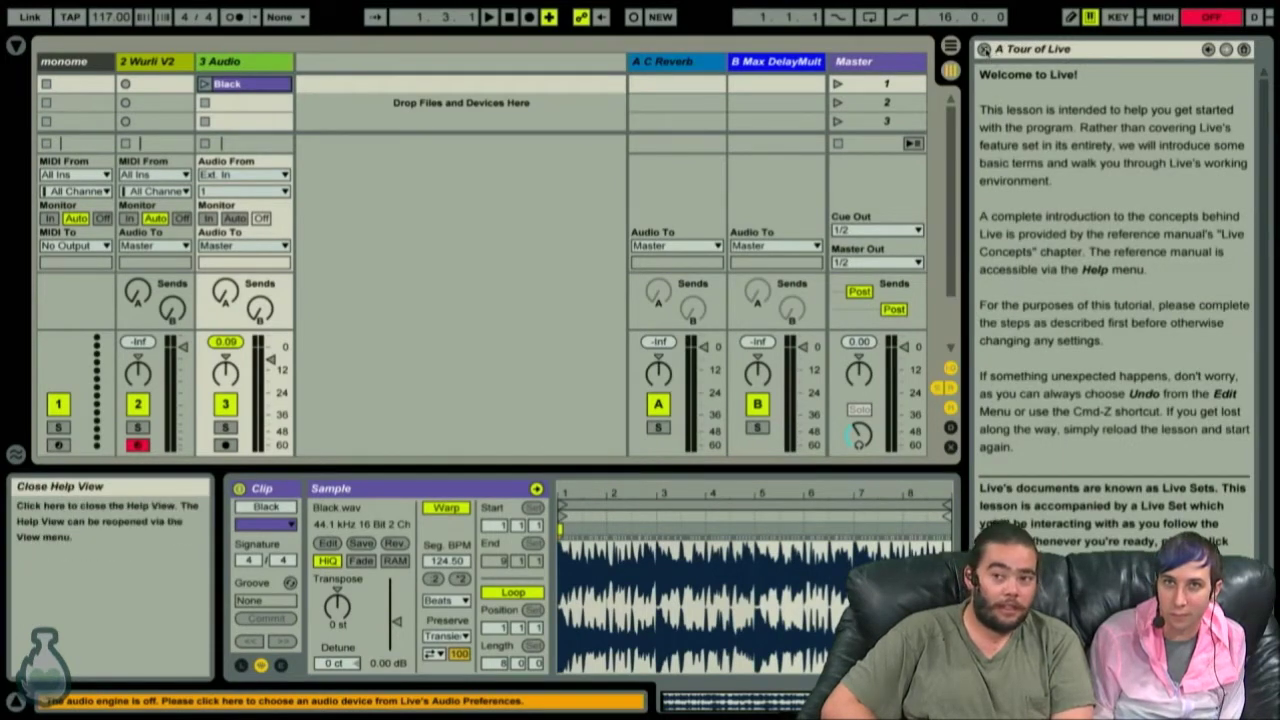
Set the audio output device to HDMI (0 In, 2 Out) in the audio preferences and close the window.
click(1207, 20)
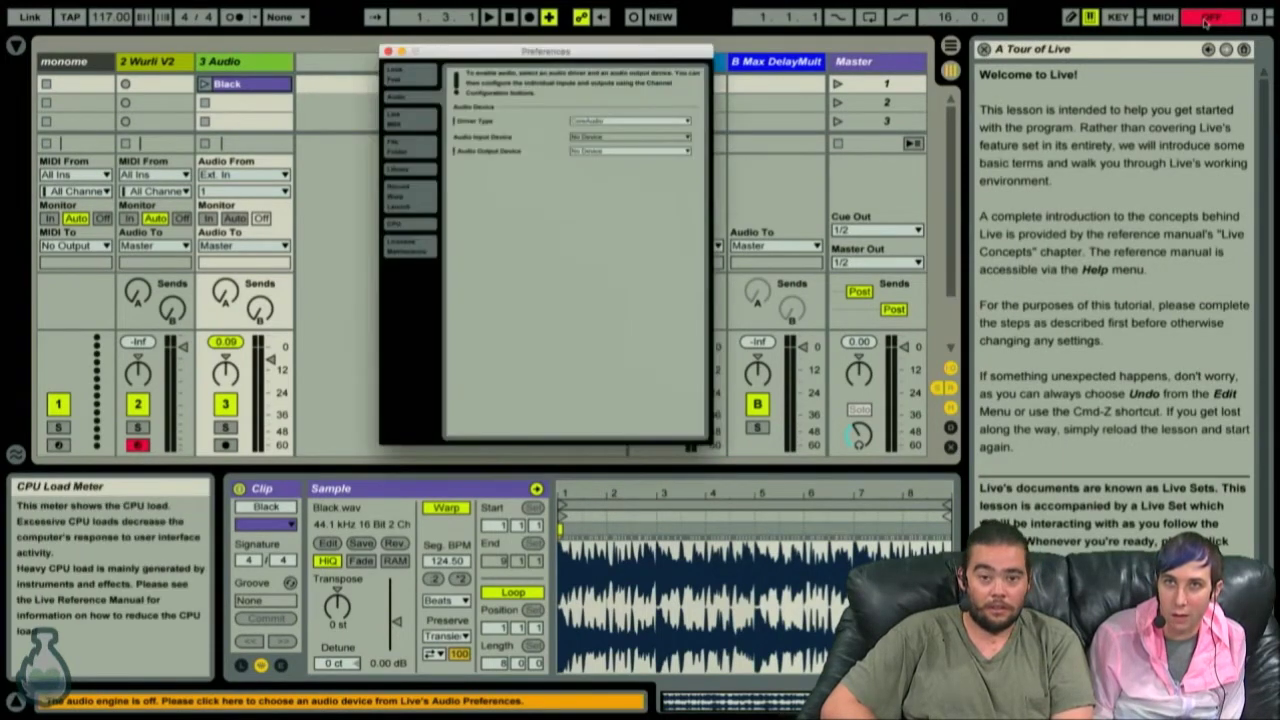
click(630, 150)
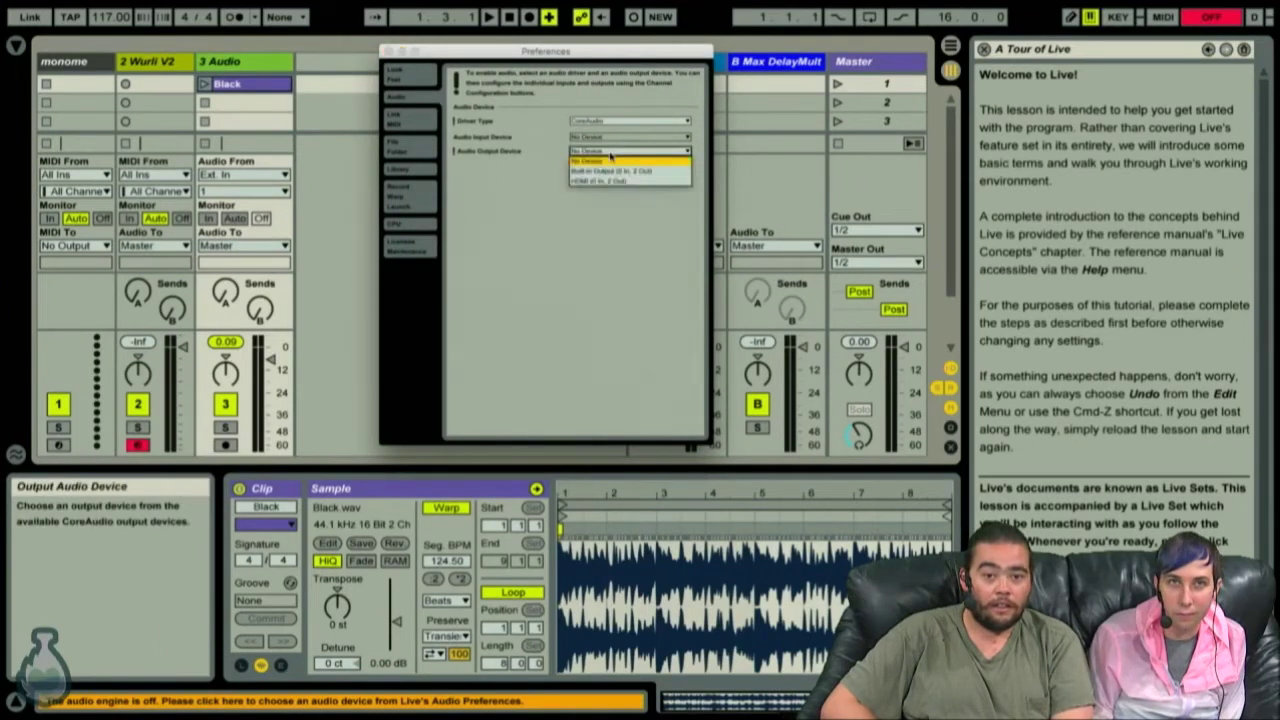
click(607, 181)
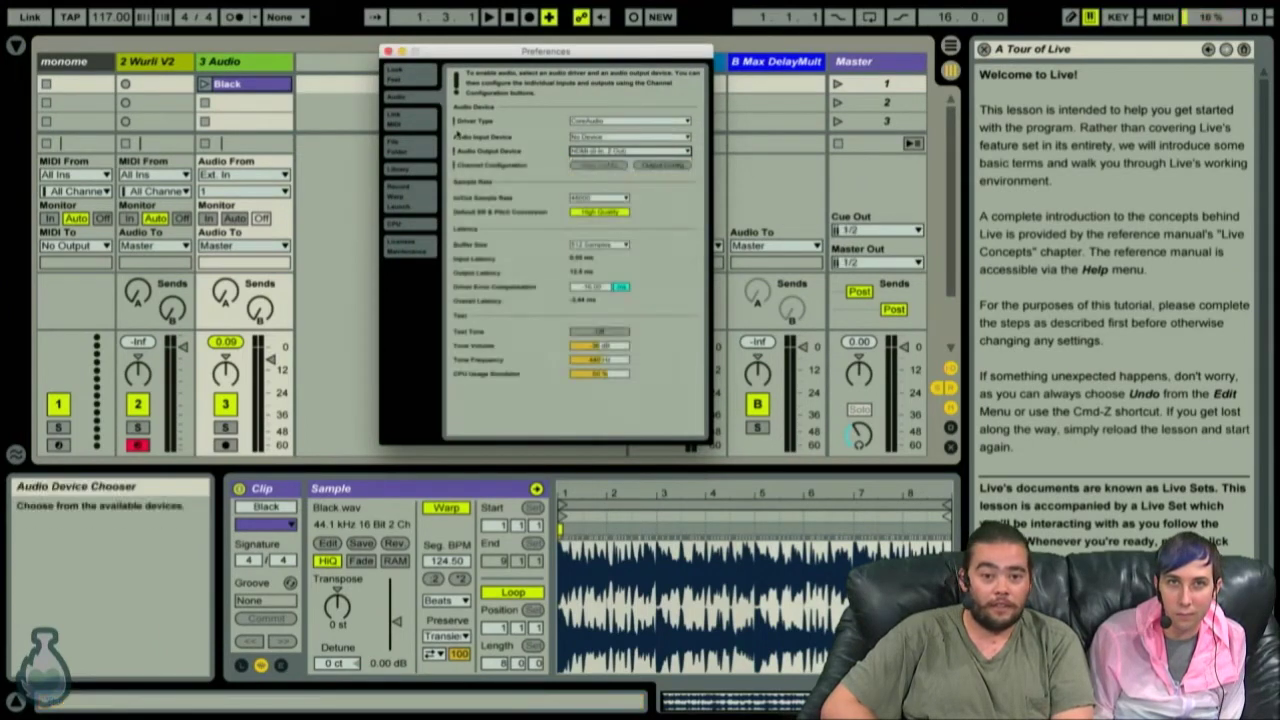
click(389, 51)
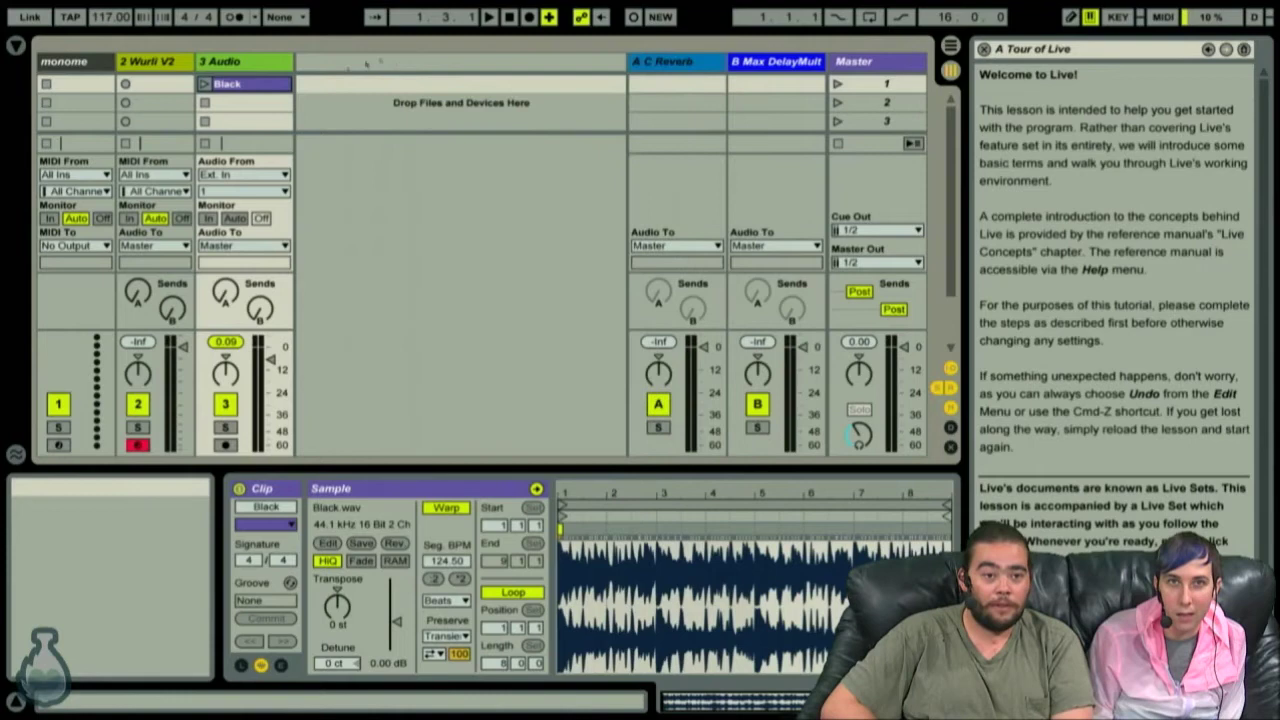
Launch the Black clip on the 3 Audio track and raise that track's volume.
click(203, 84)
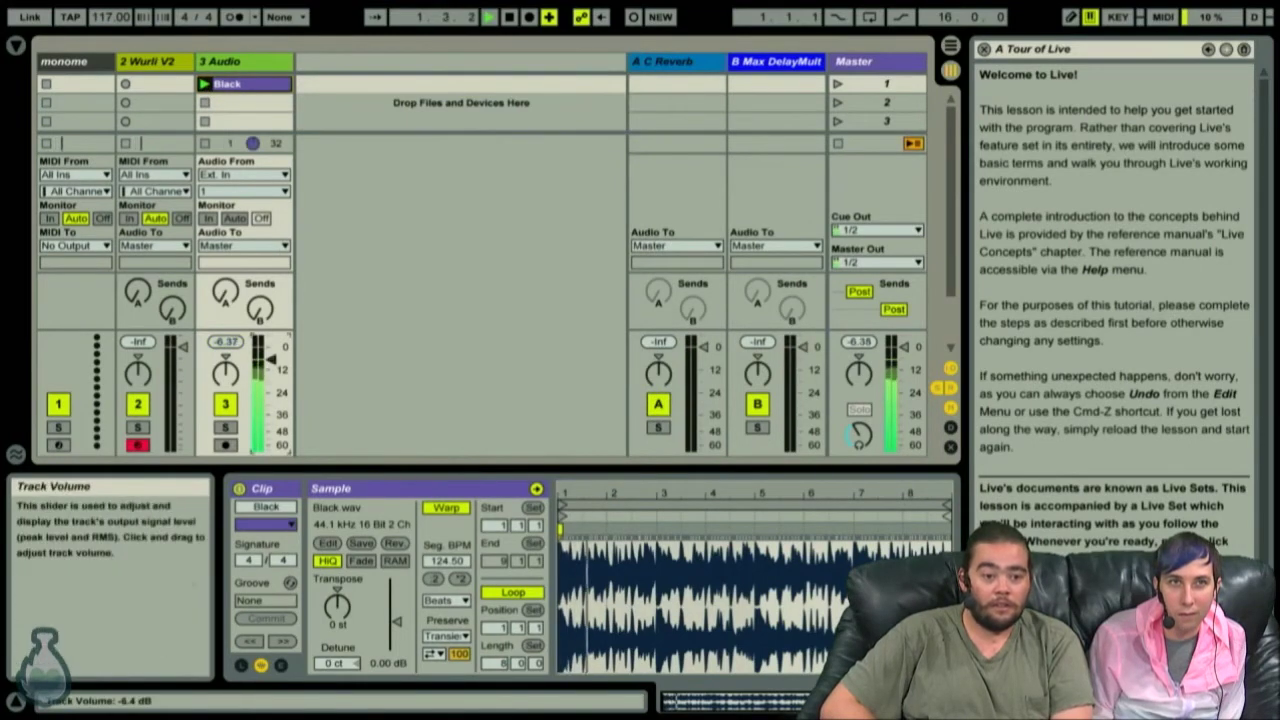
drag(270, 358, 270, 348)
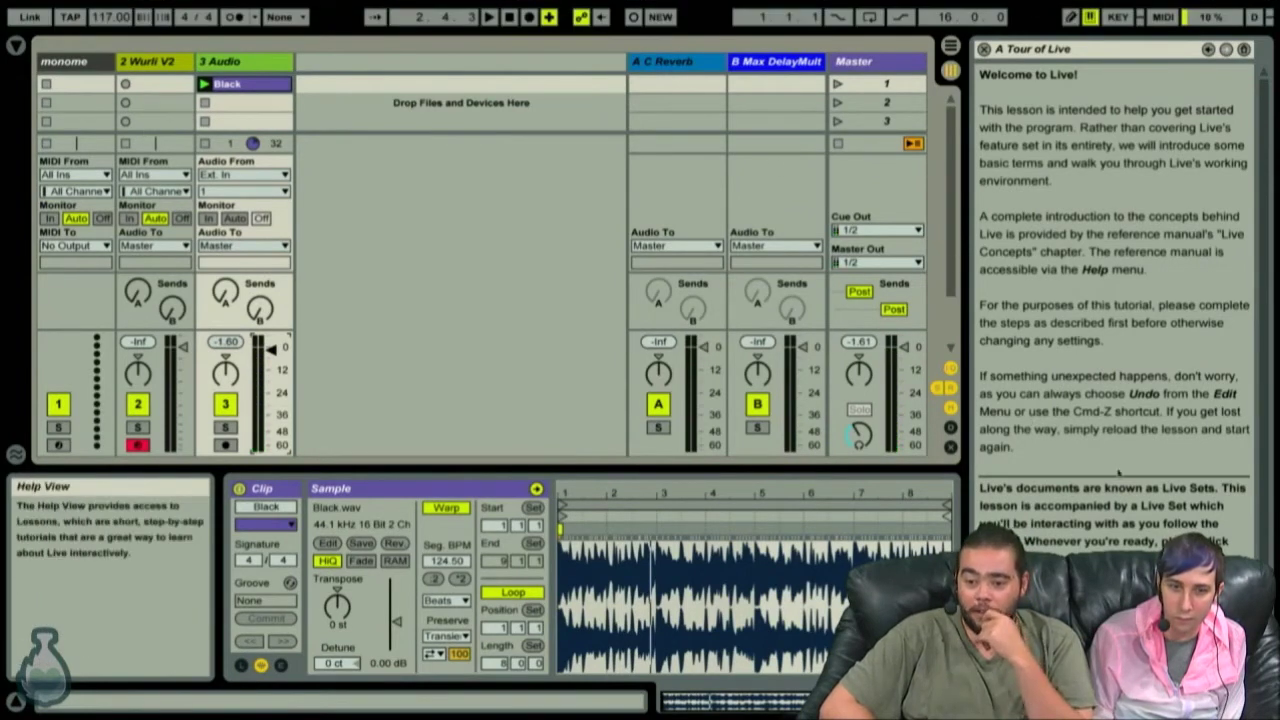
Page through the A Tour of Live lesson up to the Peeking Into a MIDI Clip page.
click(1226, 49)
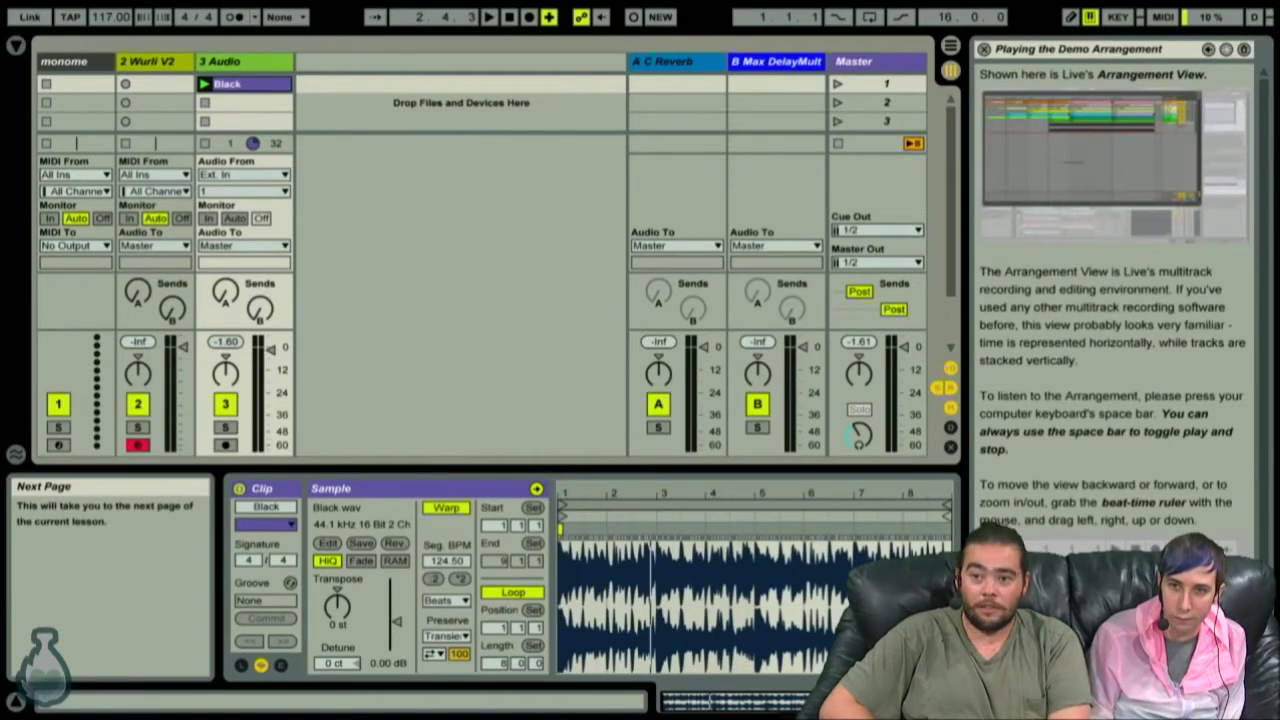
click(1226, 49)
click(1226, 49)
click(1226, 49)
click(1226, 49)
click(1226, 49)
click(1226, 49)
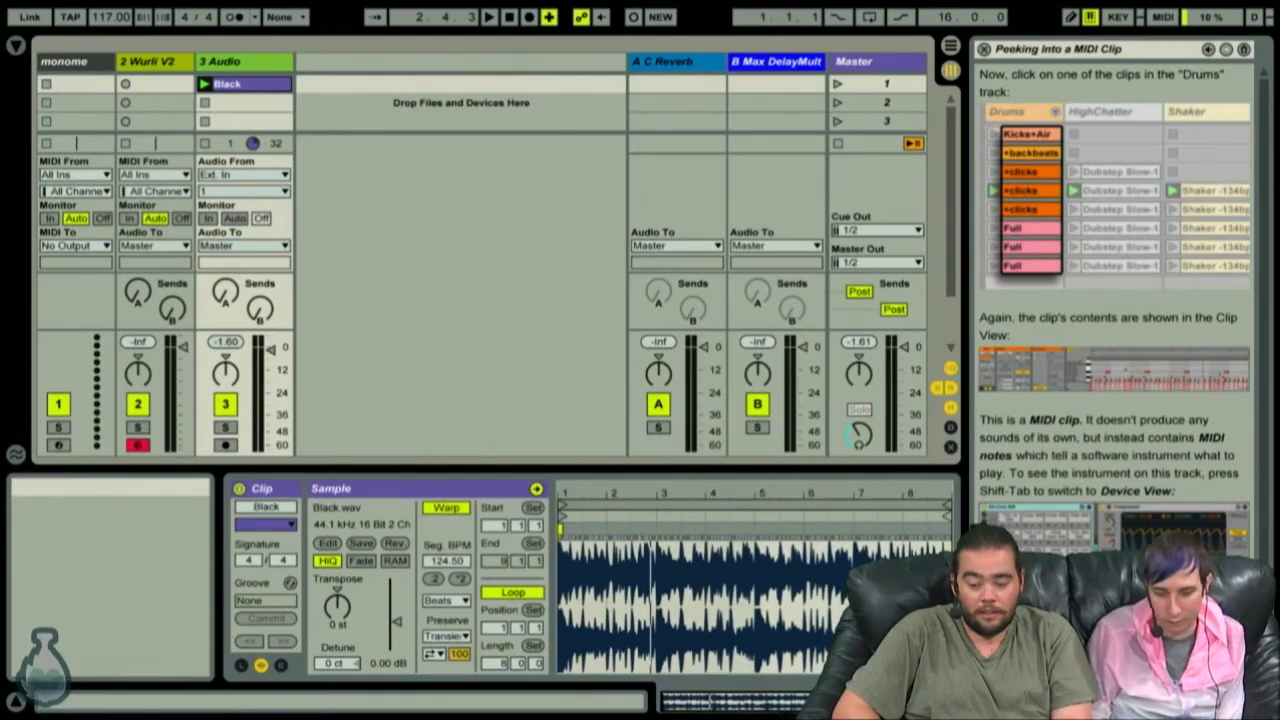
Switch to the Finder window on Desktop 2 and open the Contents folder of the Ableton Live application package.
key(ctrl+Up)
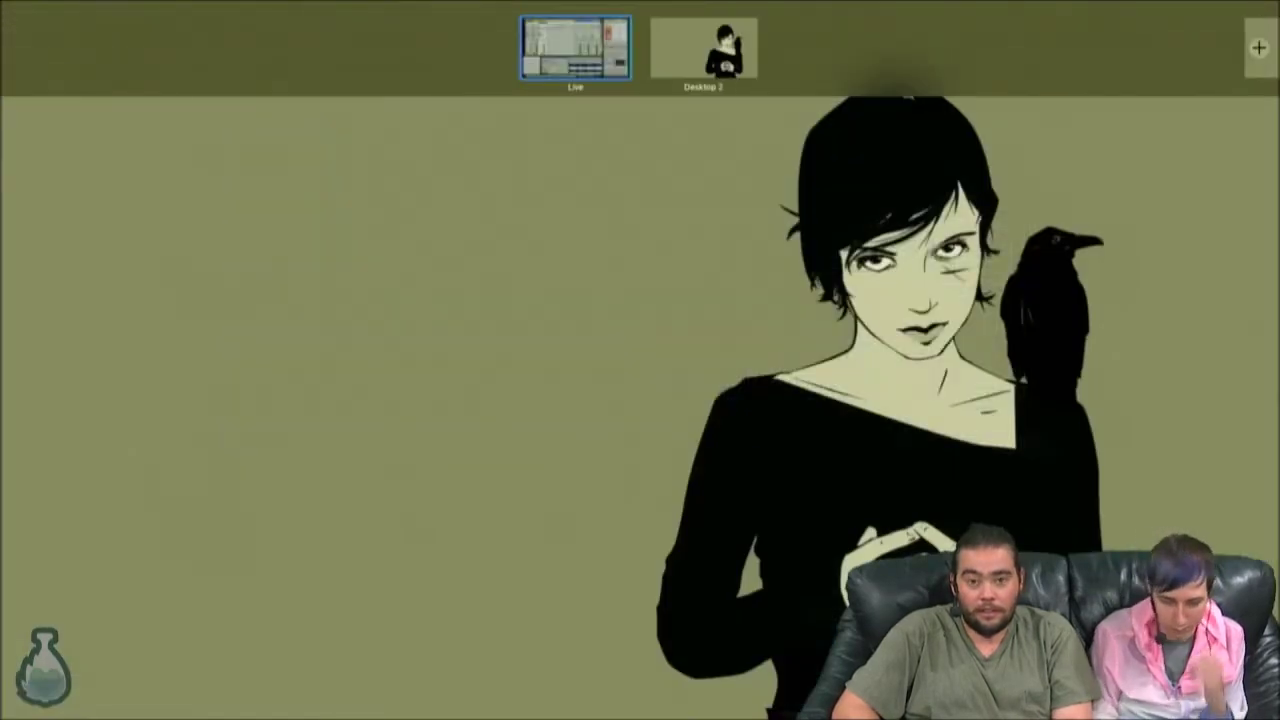
click(689, 60)
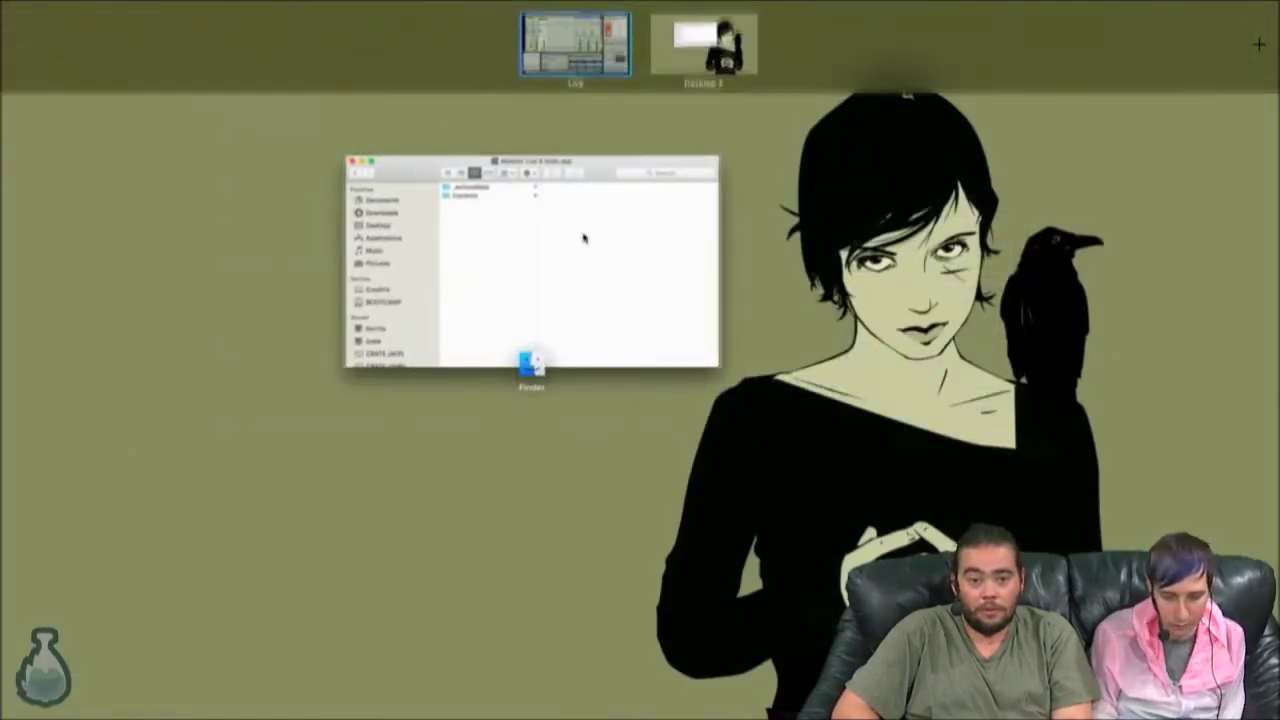
click(586, 234)
click(474, 158)
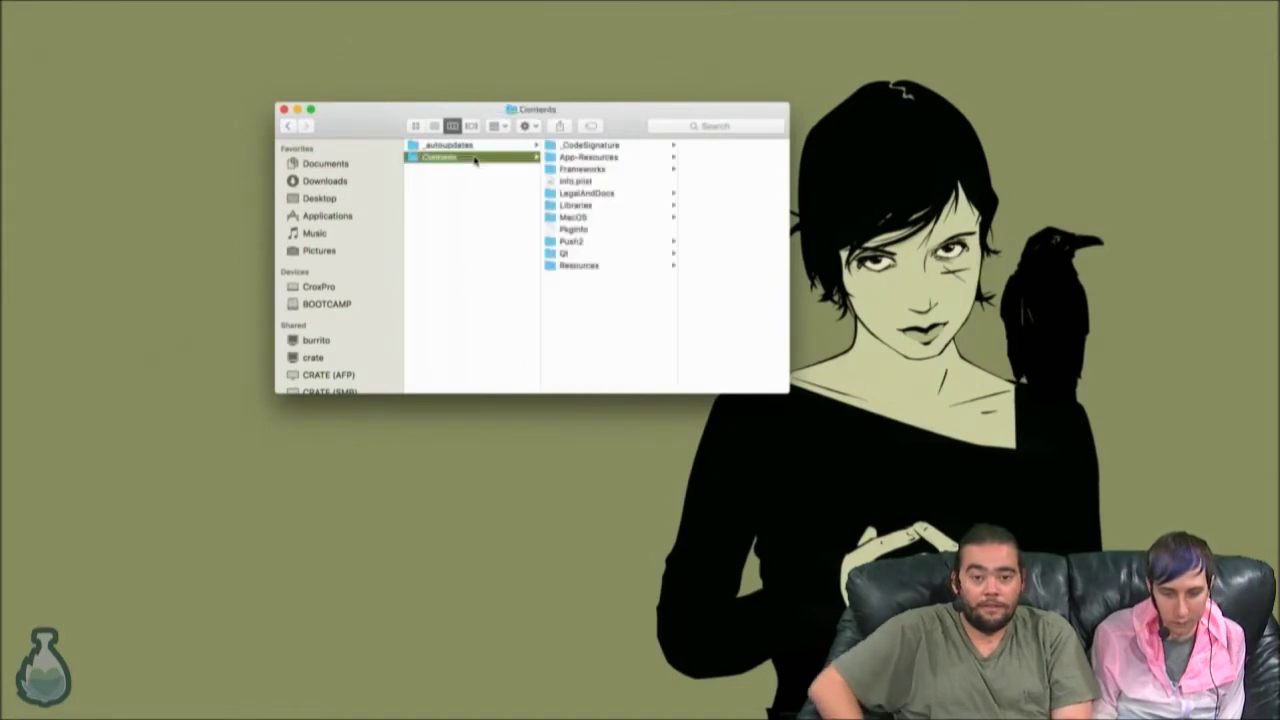
Open the Resources folder inside Contents and look through its files.
key(Right)
key(Down)
key(Down)
key(Down)
key(Down)
key(Down)
key(Down)
key(Down)
key(Down)
key(Down)
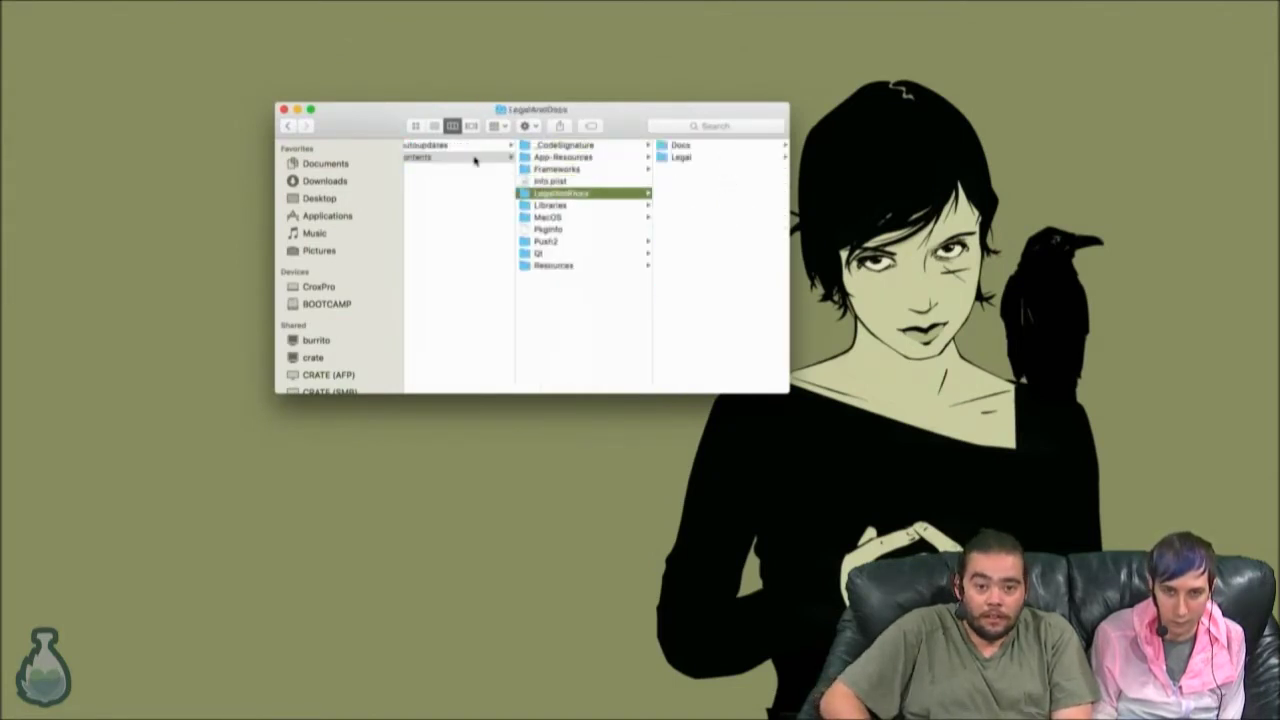
key(Down)
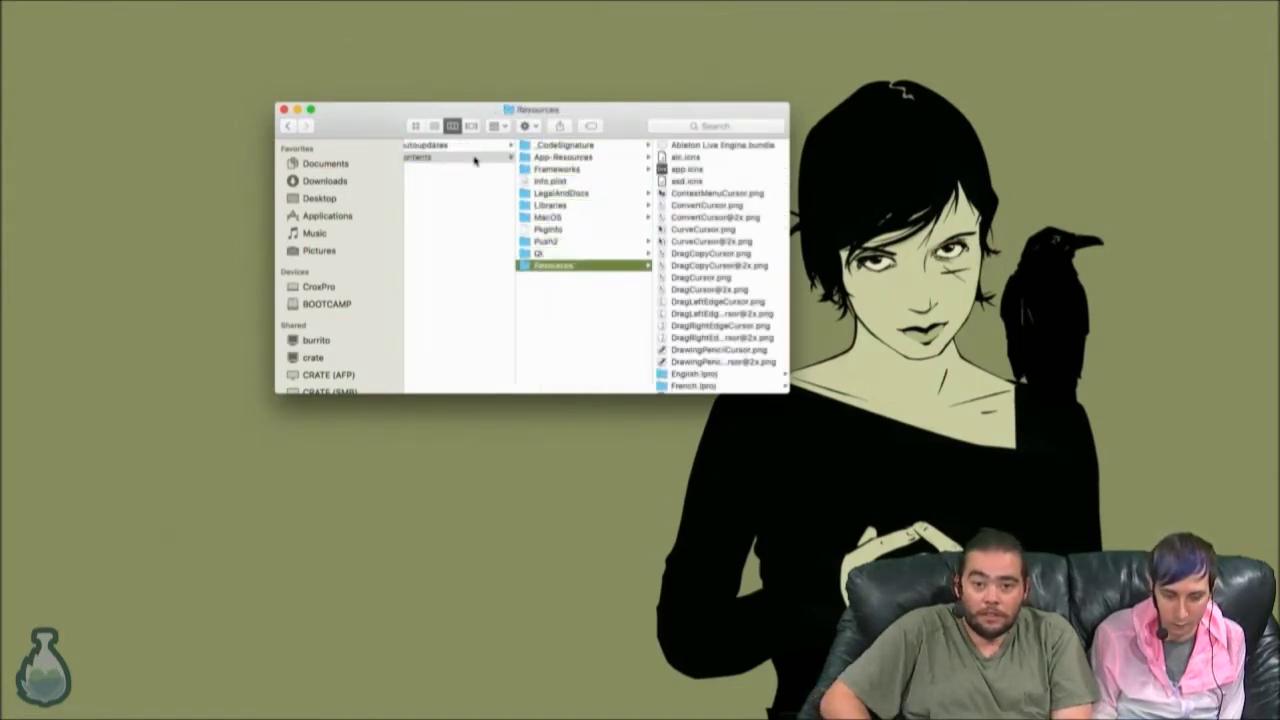
key(Right)
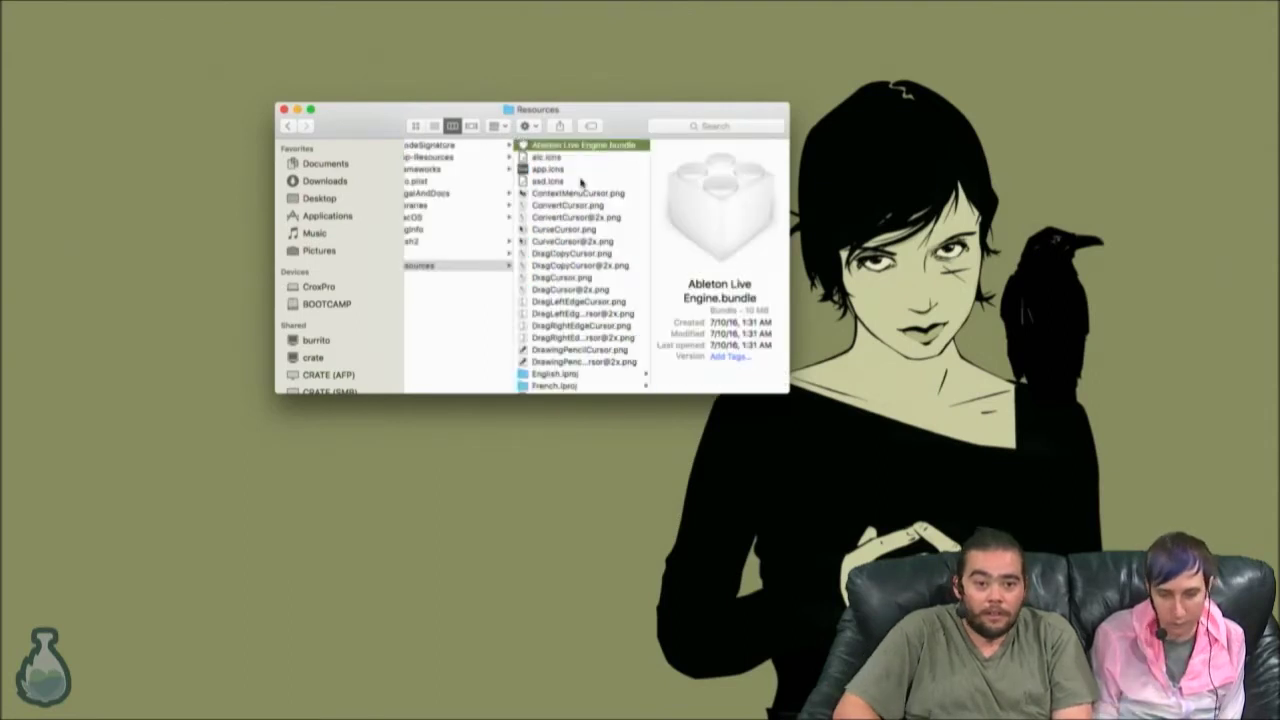
scroll(571, 233, down, 5)
scroll(580, 266, down, 5)
scroll(584, 282, down, 2)
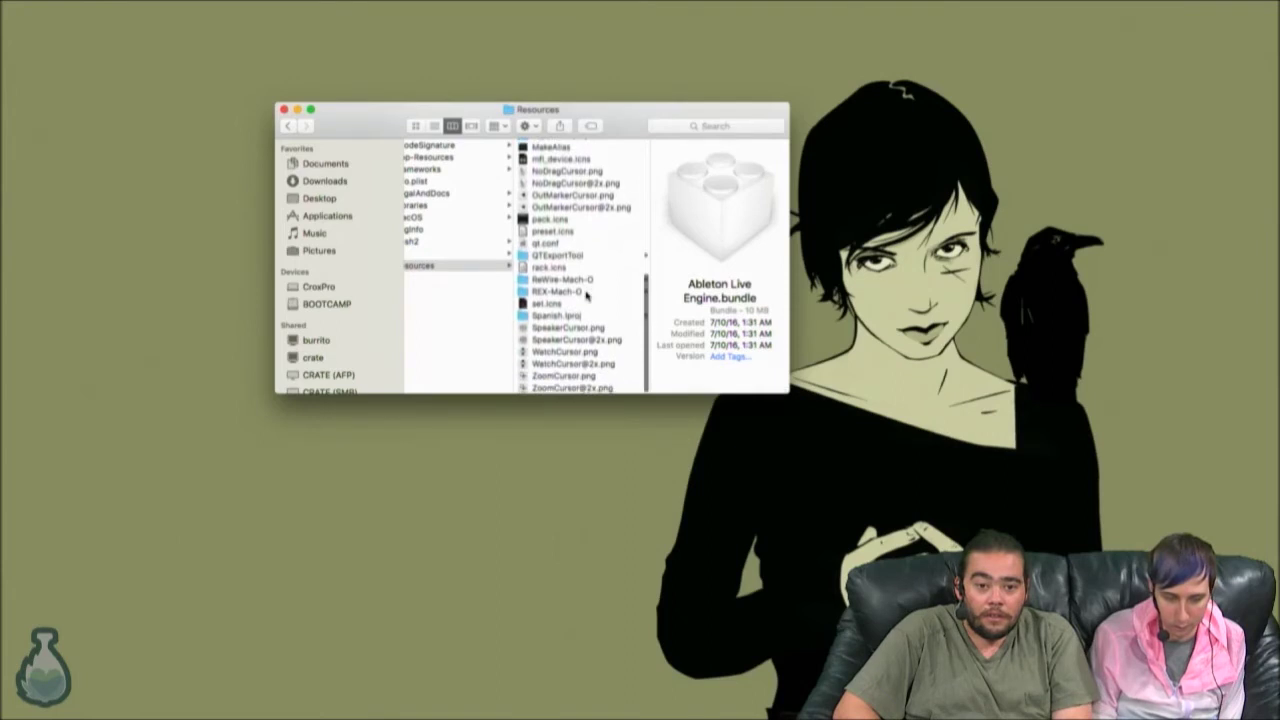
Open the App-Resources folder, its Builtin Lessons folder and the 0-What's New Category folder to view the lesson files.
scroll(567, 261, left, 3)
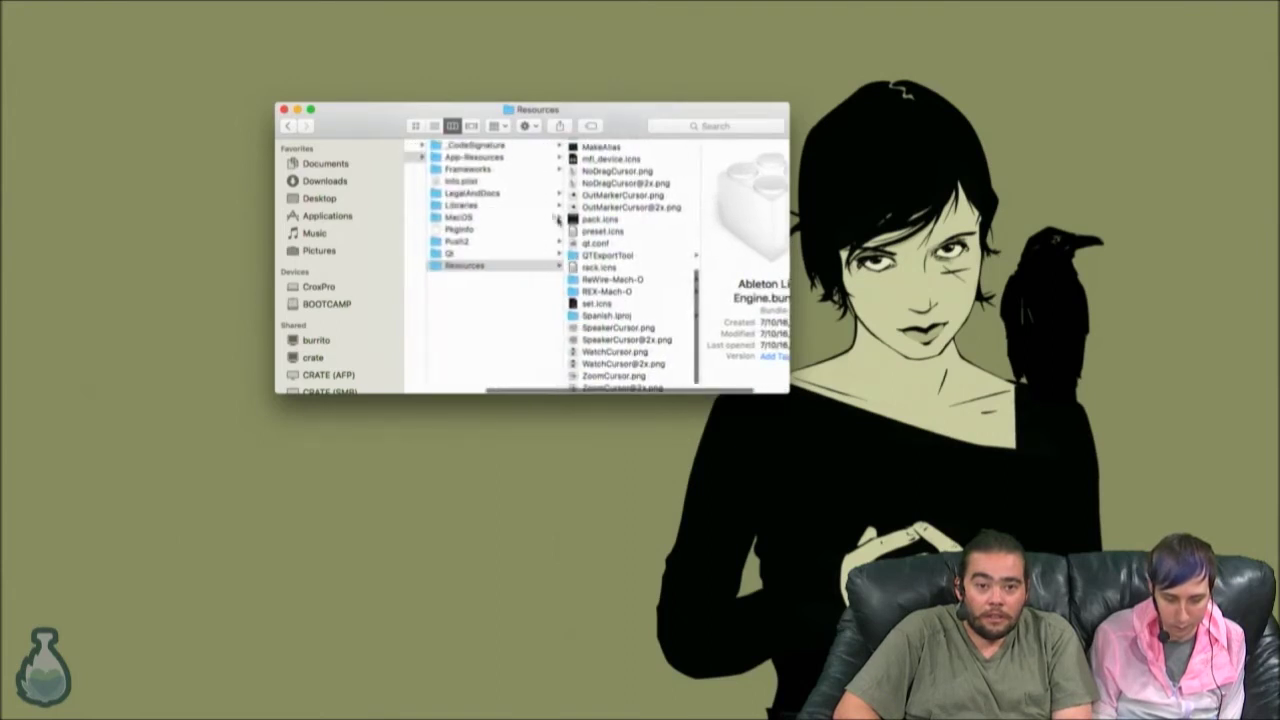
click(492, 157)
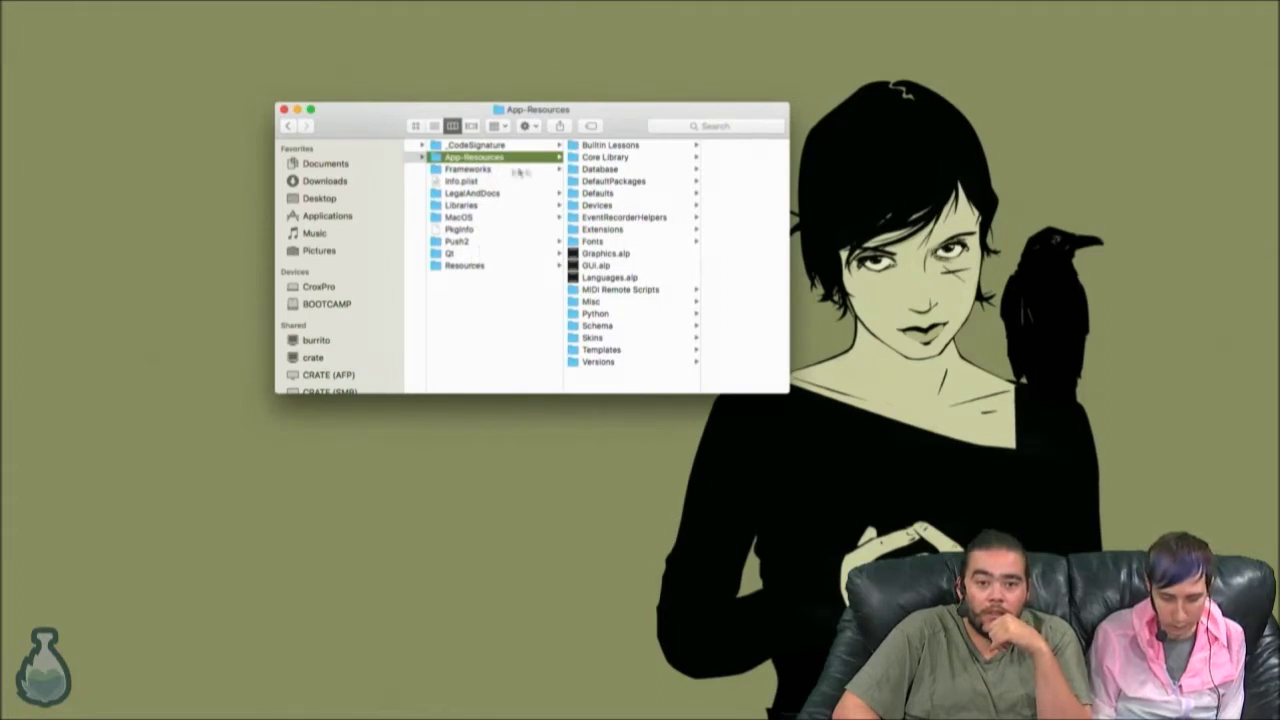
click(626, 146)
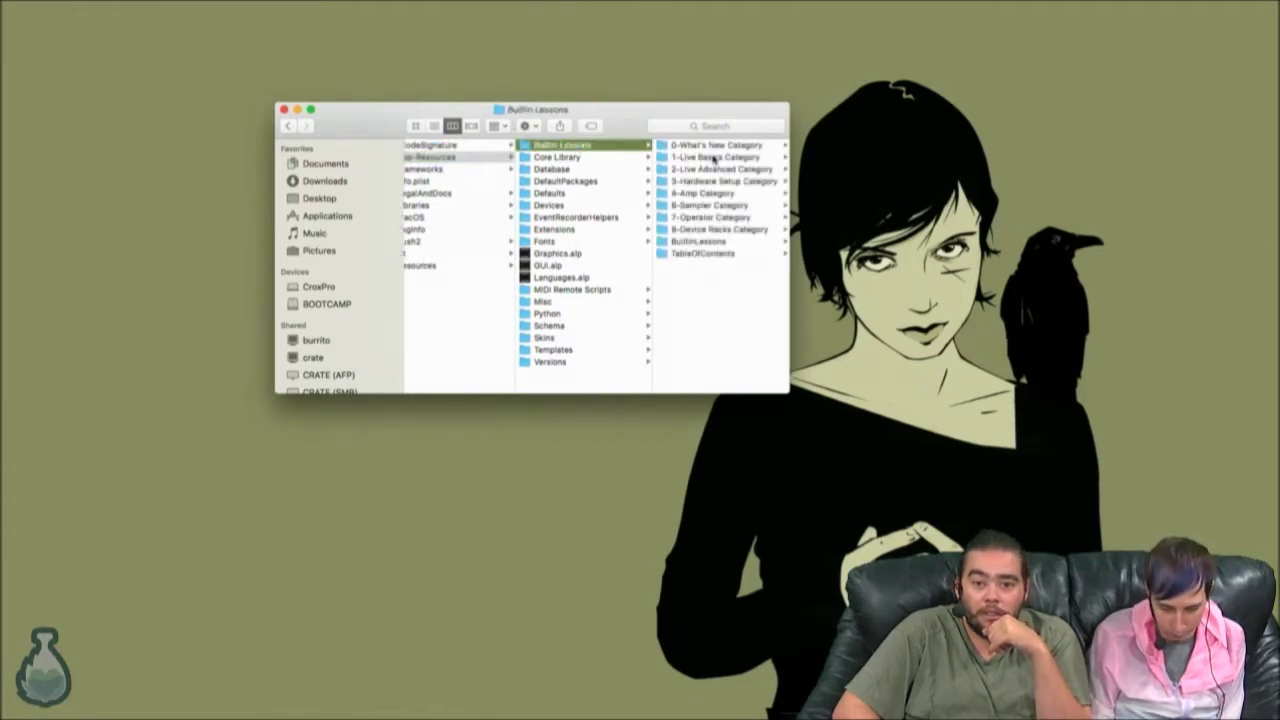
click(720, 148)
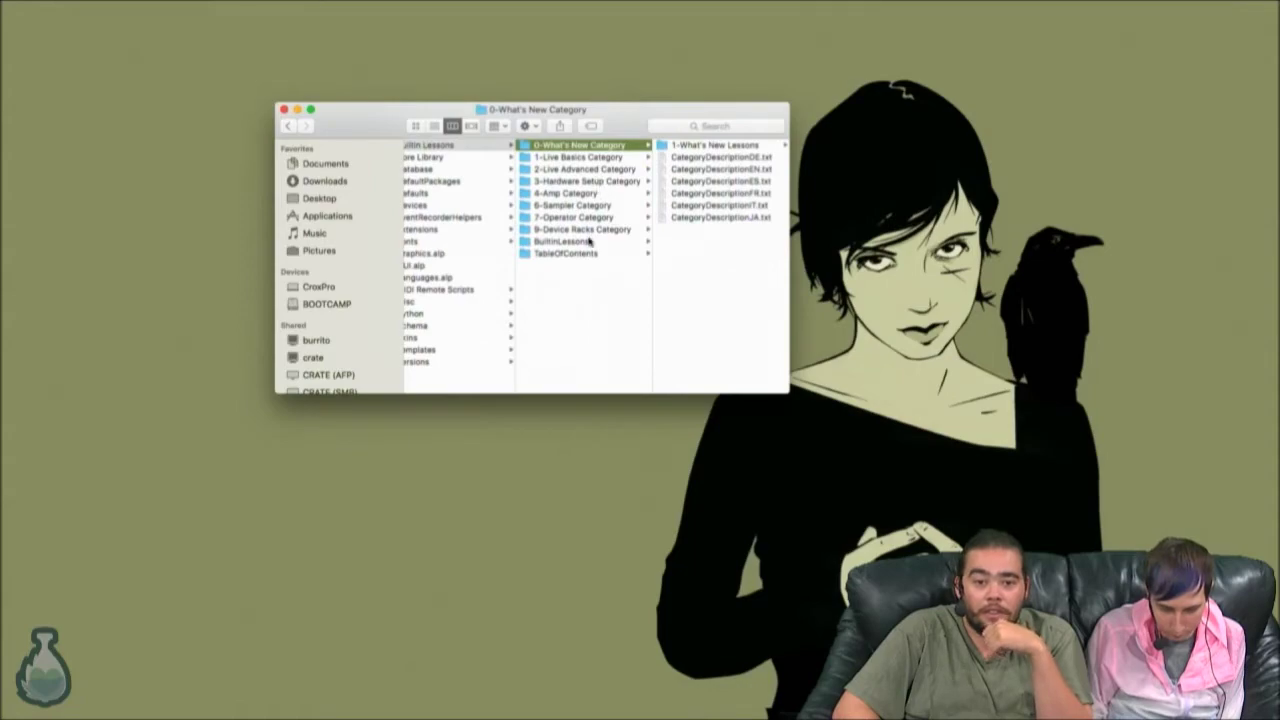
scroll(560, 202, left, 2)
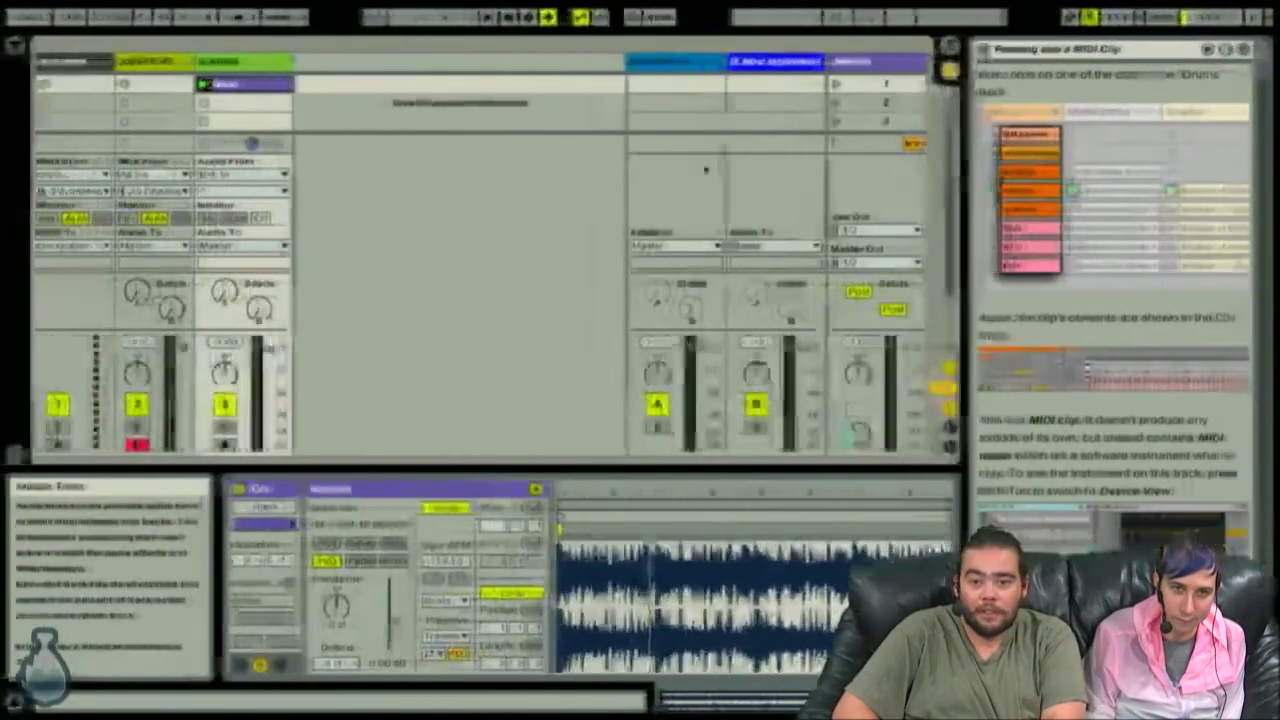
Dismiss the Finder window, switch back to Ableton Live and close the Peeking Into a MIDI Clip lesson.
key(ctrl+Up)
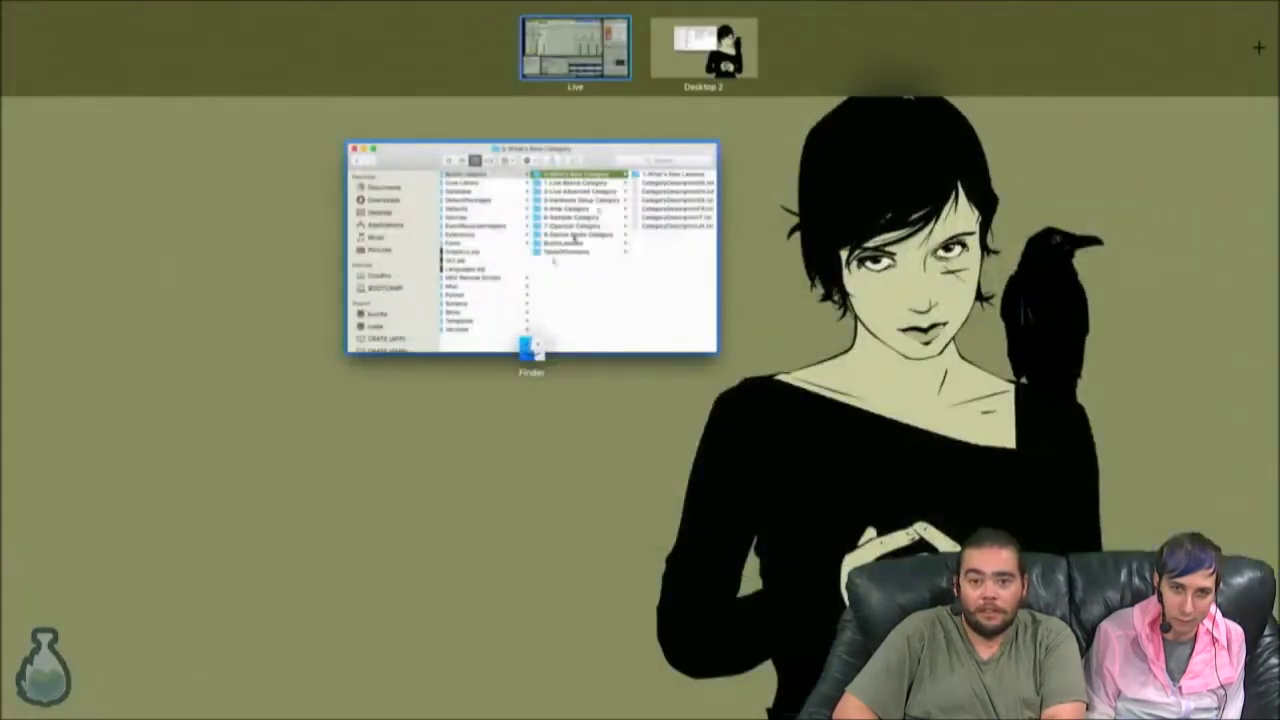
drag(536, 258, 1, 592)
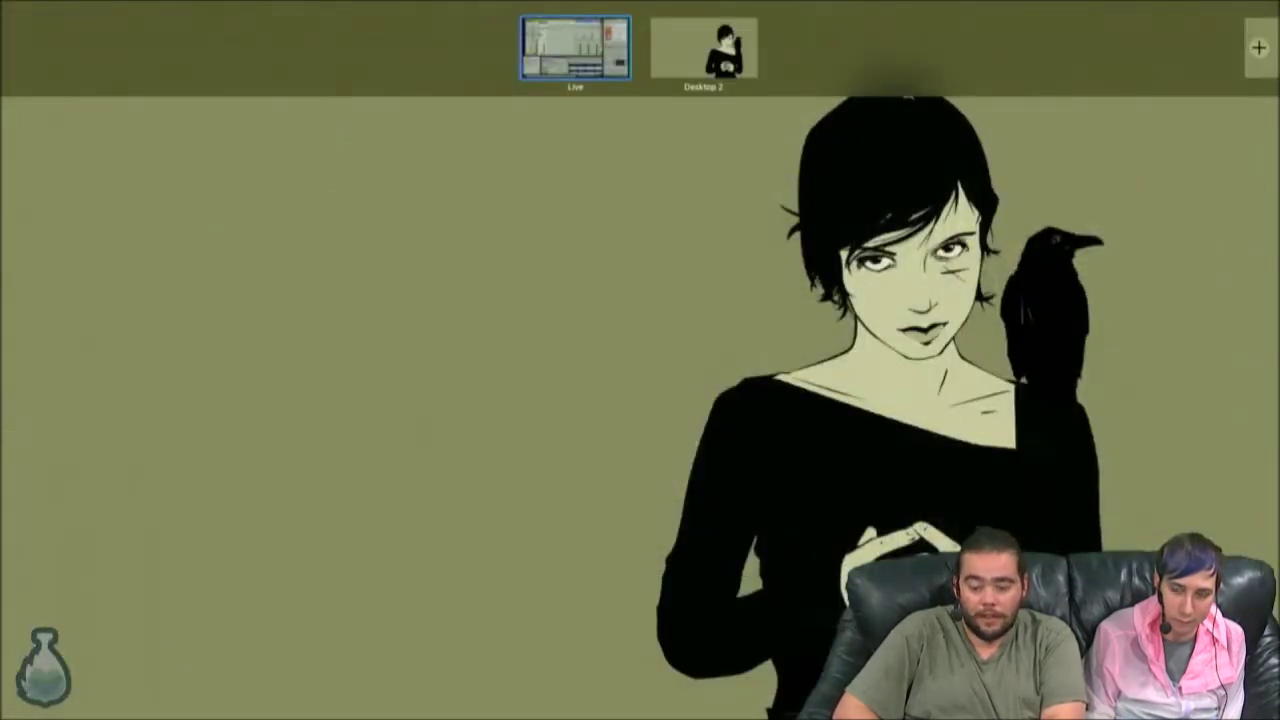
click(481, 237)
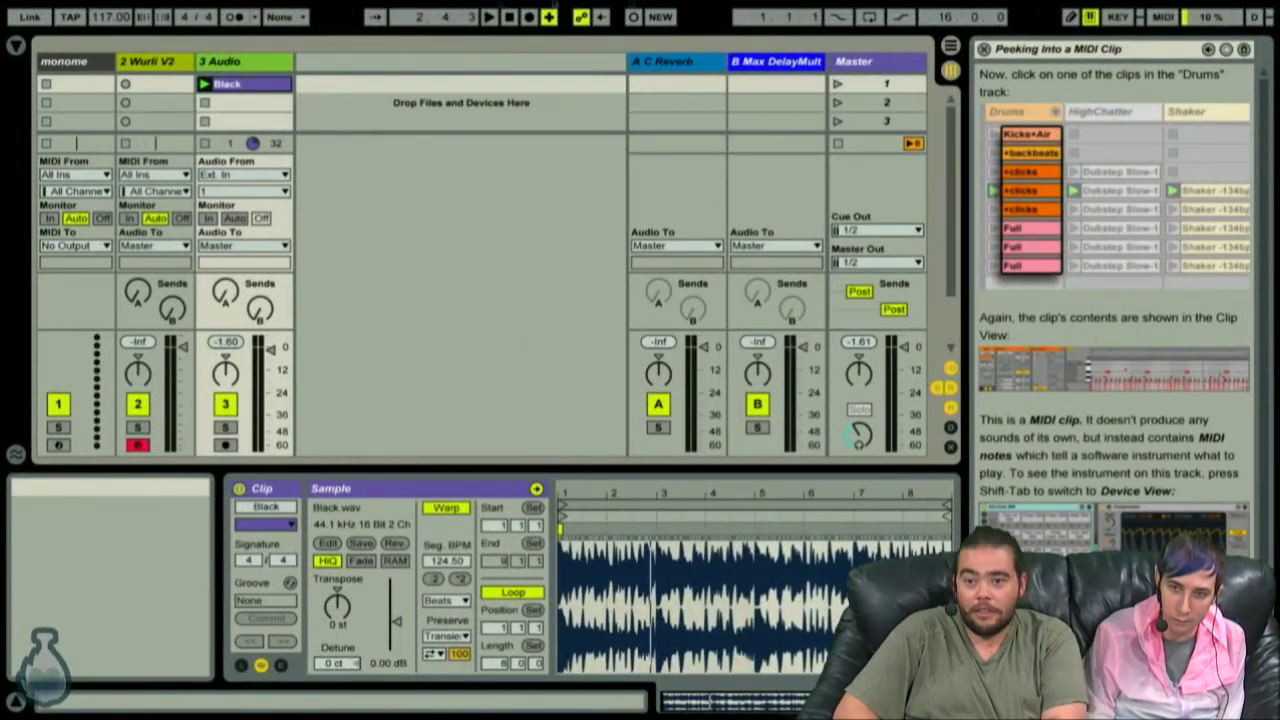
click(983, 49)
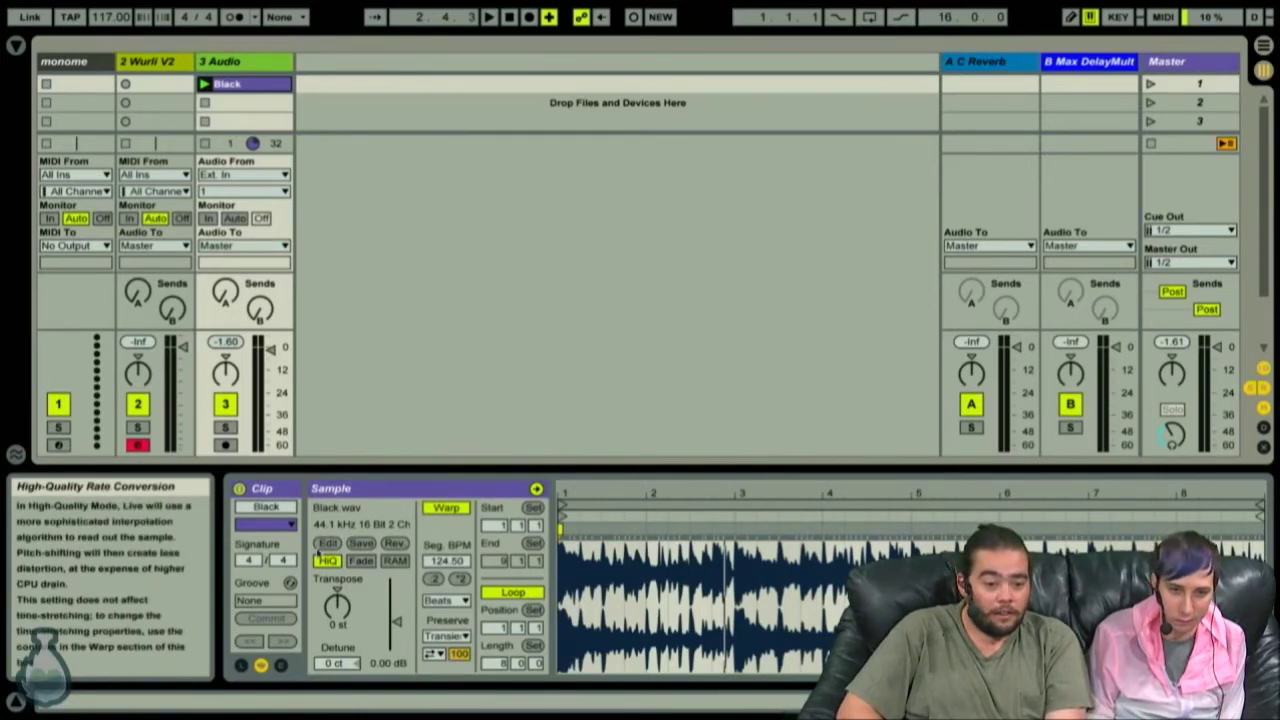
Open the Black clip's sample in Audacity, view its waveform, then close it and return to Ableton Live.
click(328, 543)
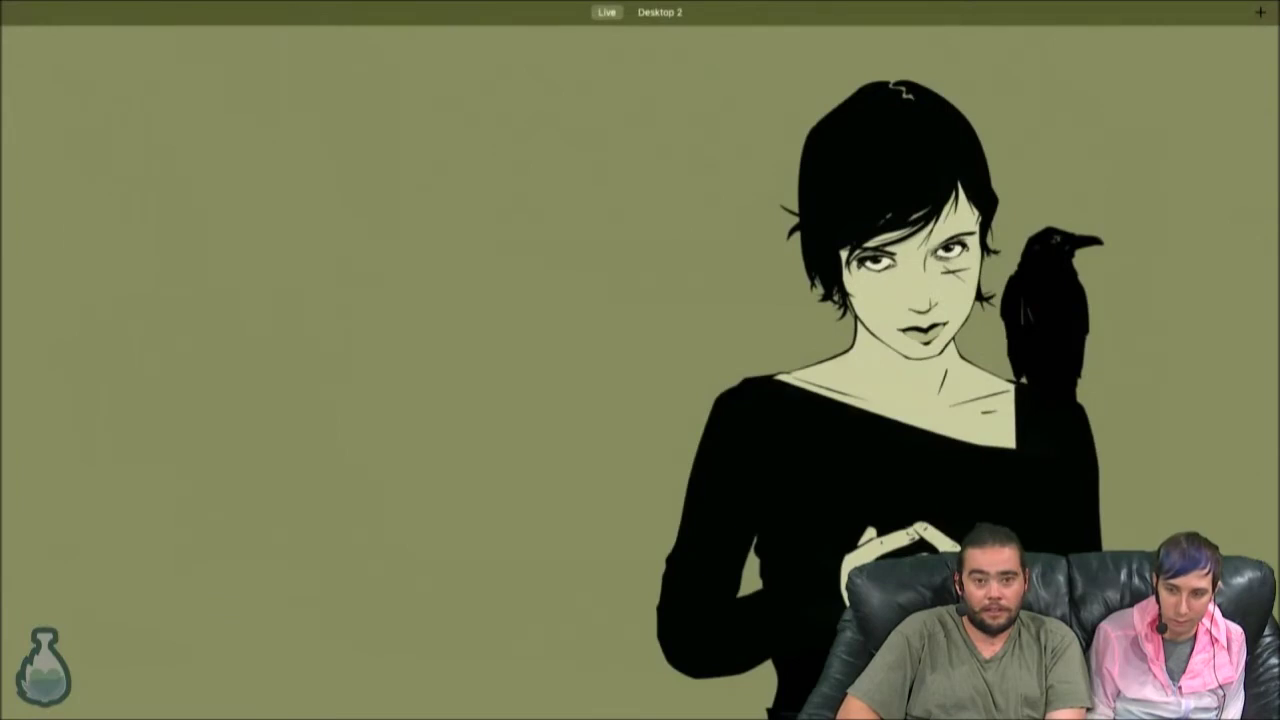
drag(2, 27, 682, 46)
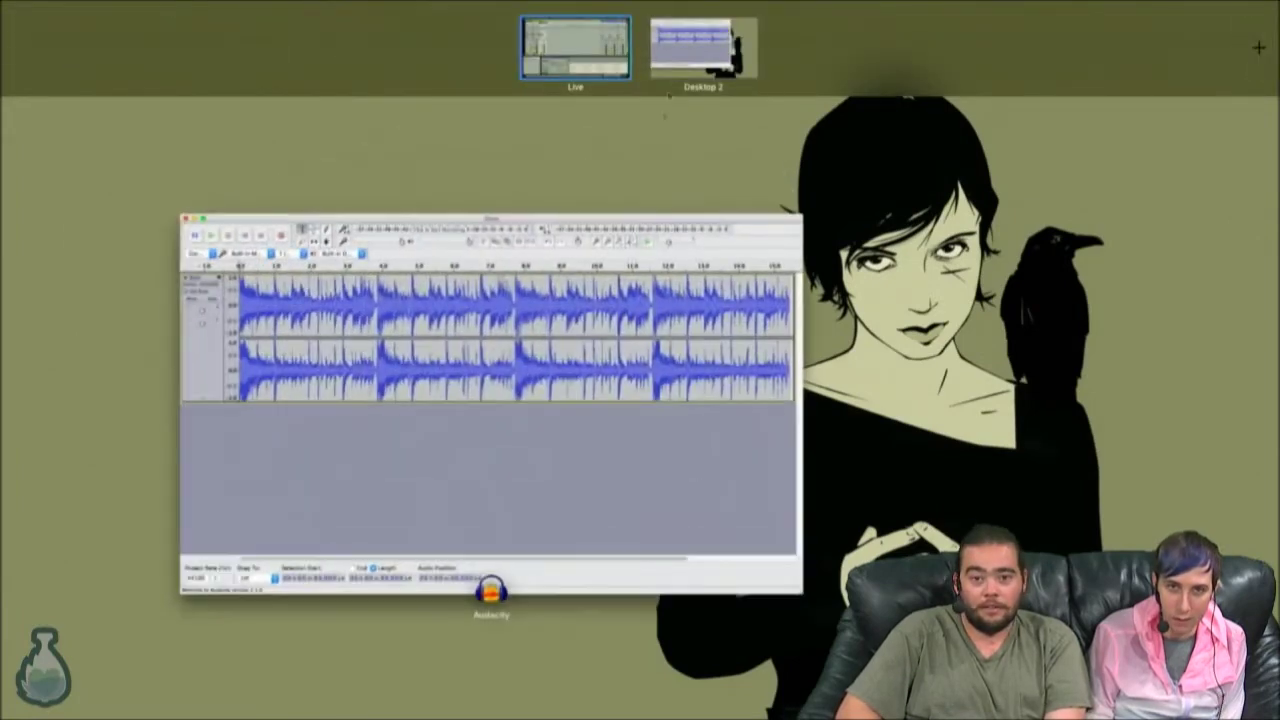
click(522, 357)
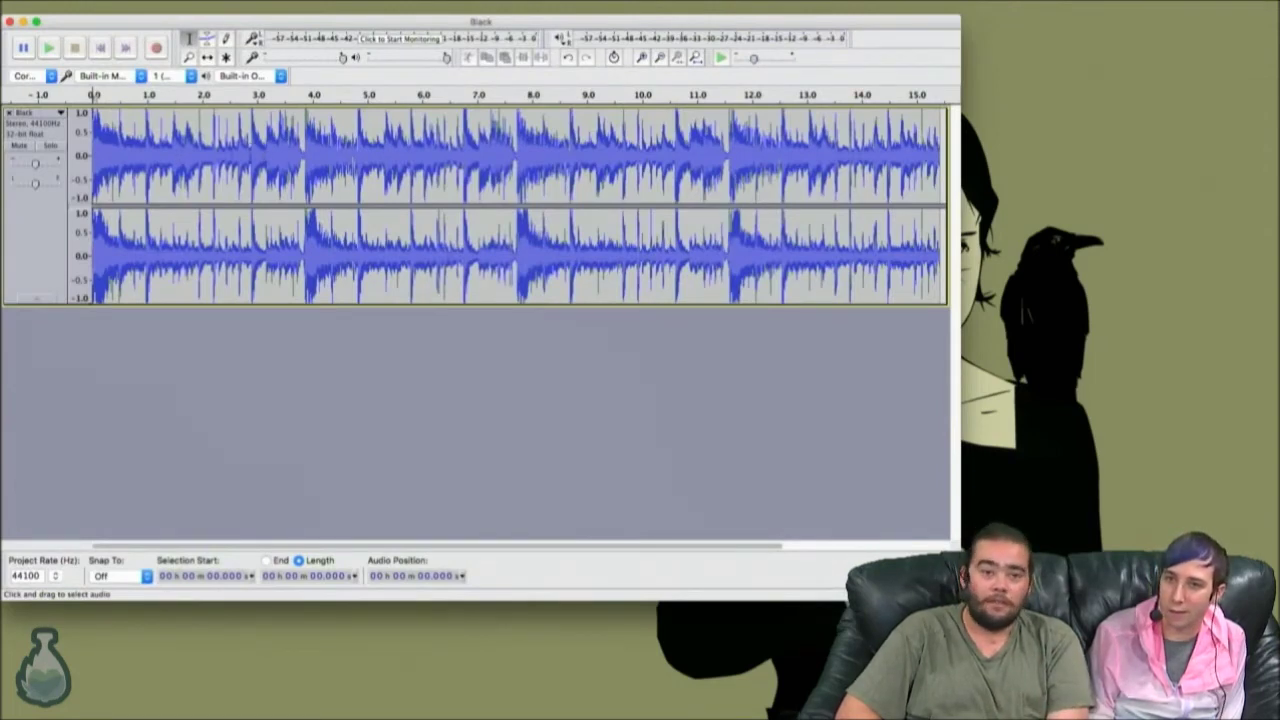
click(10, 21)
click(581, 203)
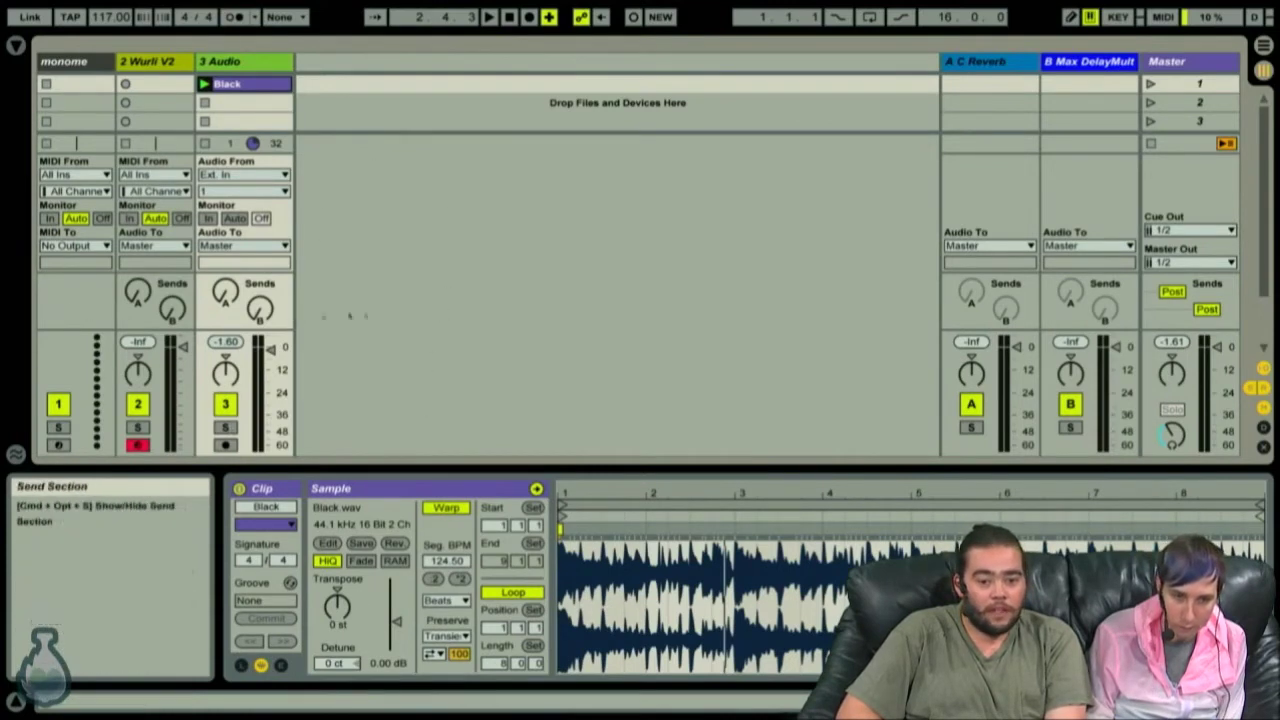
Show the browser with the Groove Pool and expand the Grooves folder and its Hip Hop subfolder.
click(16, 455)
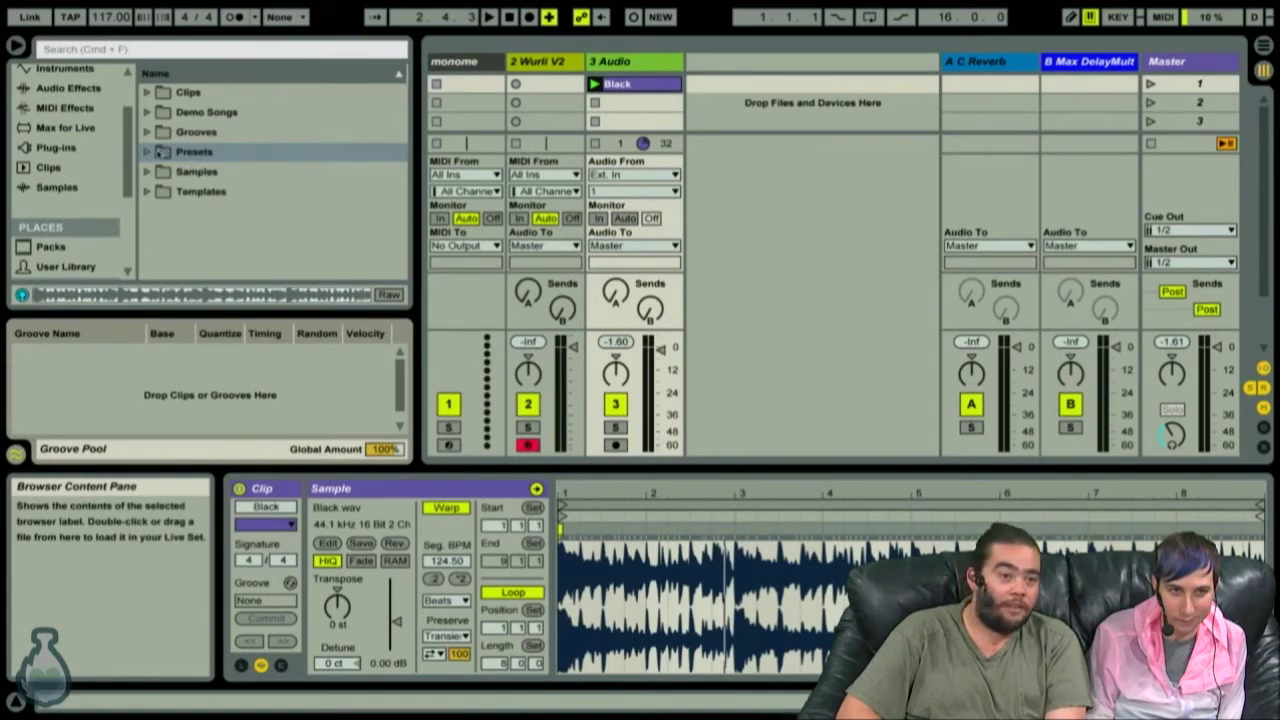
click(148, 131)
scroll(195, 152, down, 3)
scroll(195, 152, up, 3)
click(158, 152)
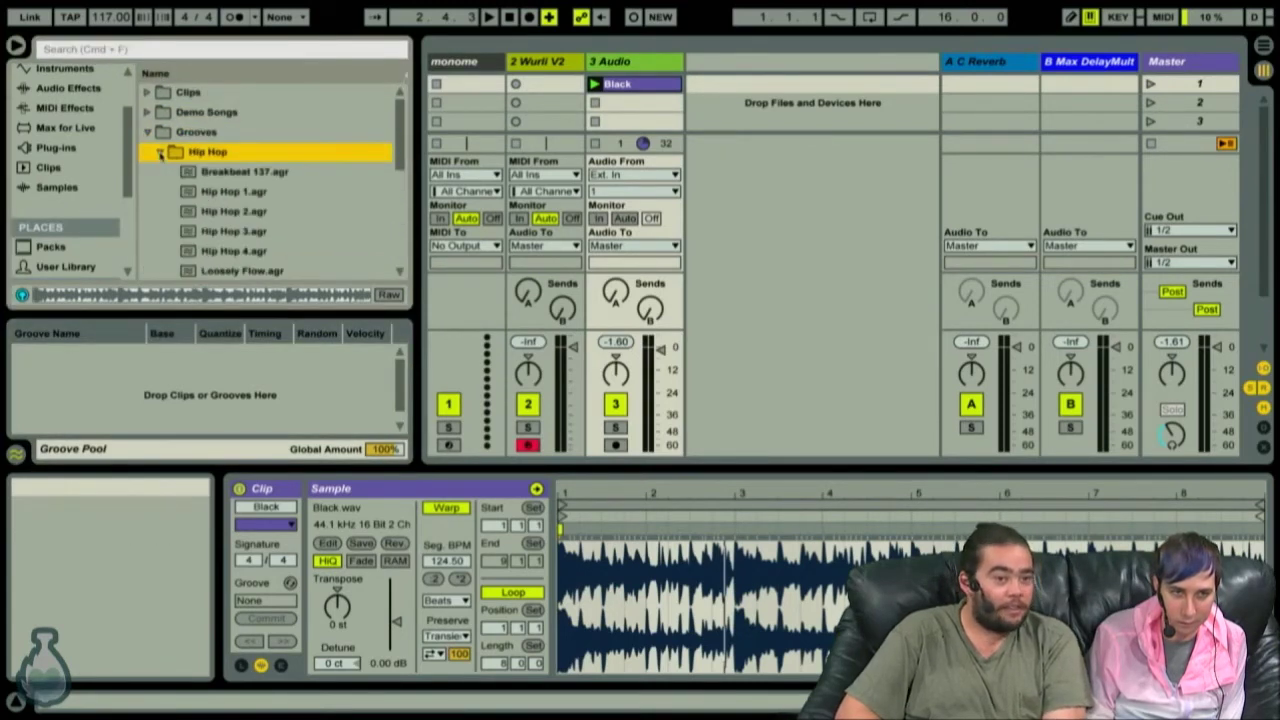
Preview the Breakbeat 137.agr and Hip Hop 1.agr grooves and raise the preview cue volume.
click(200, 171)
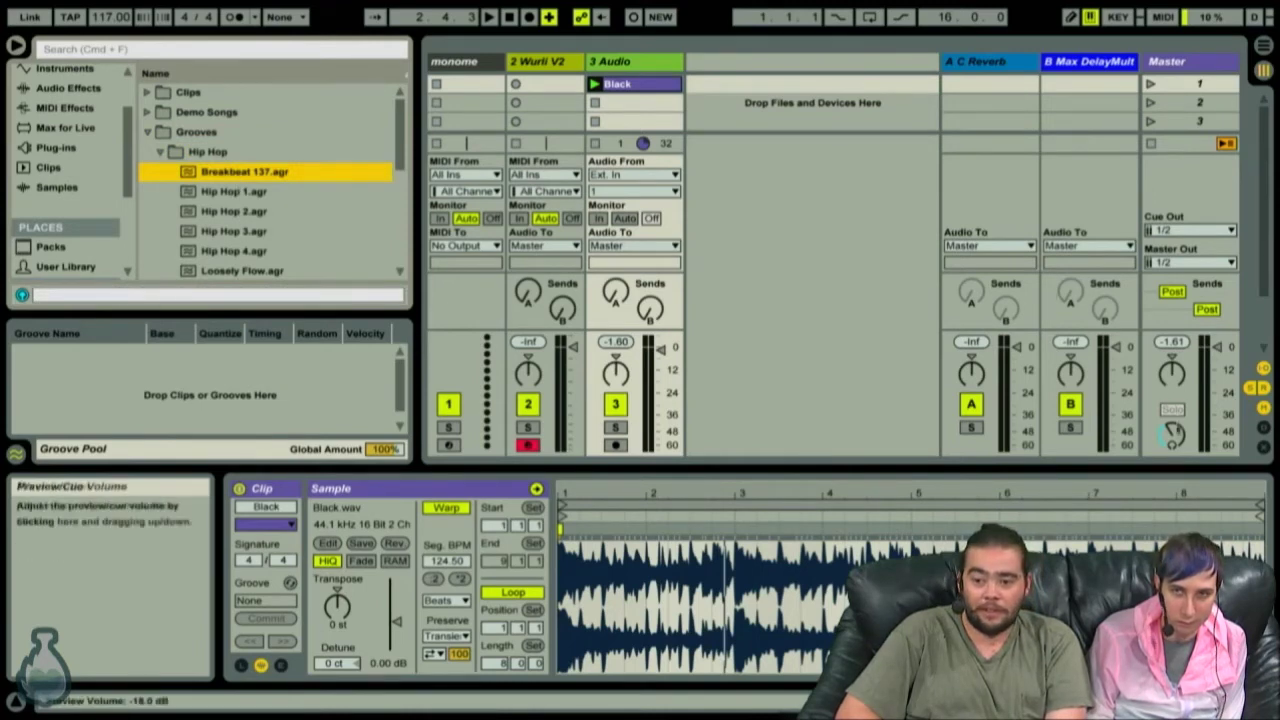
click(1172, 430)
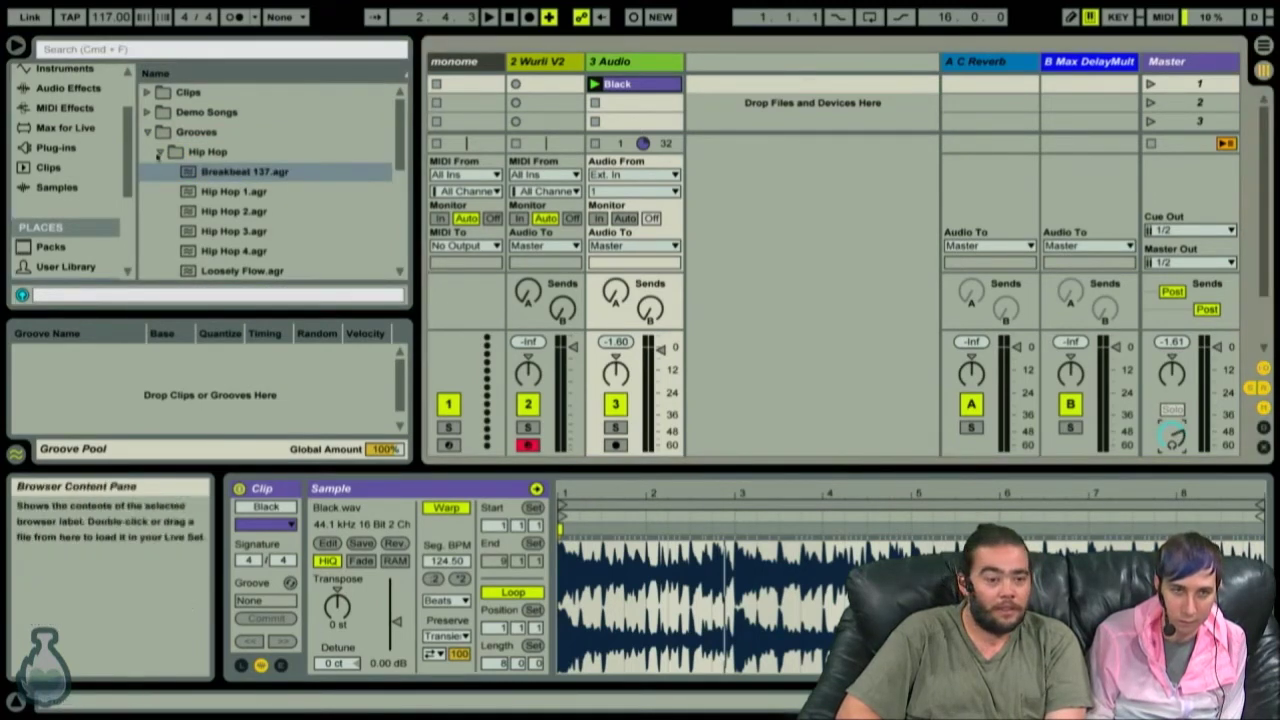
click(222, 191)
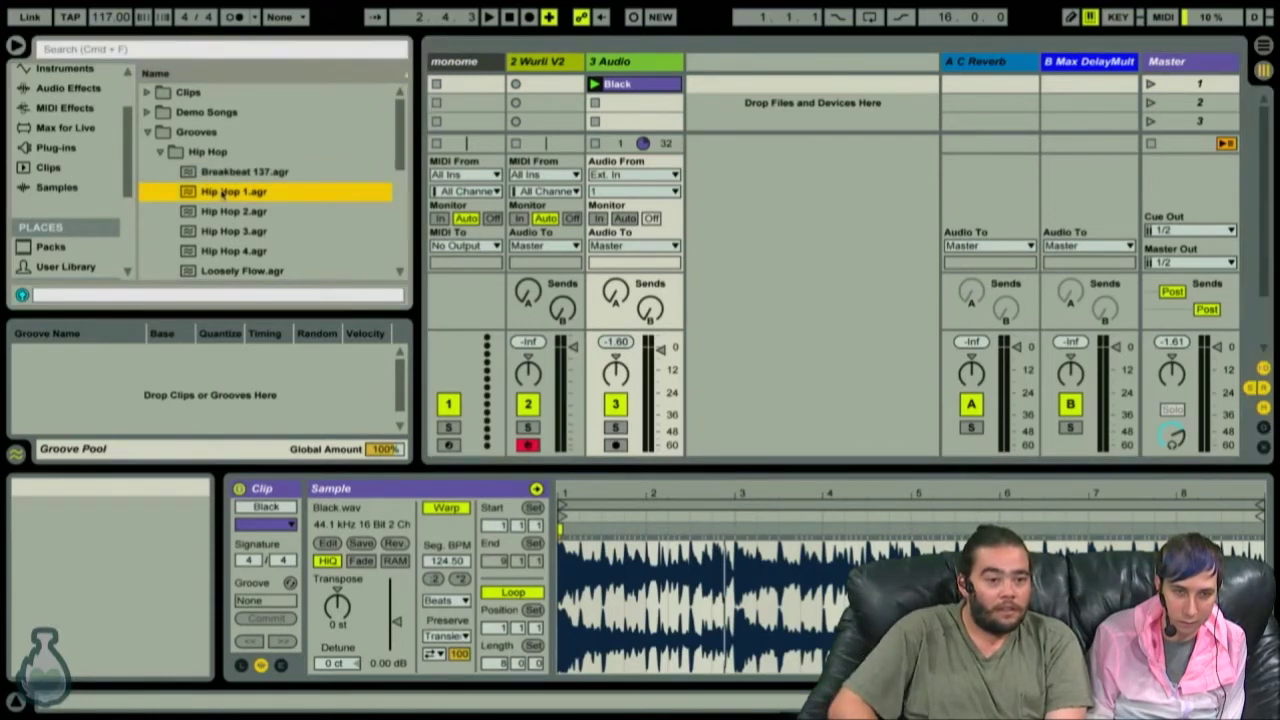
Collapse the Hip Hop folder, expand MPC and apply the MPC 8 Swing-50.agr groove to the Black clip.
click(161, 155)
key(Up)
key(Down)
key(Down)
key(Down)
key(Right)
key(Down)
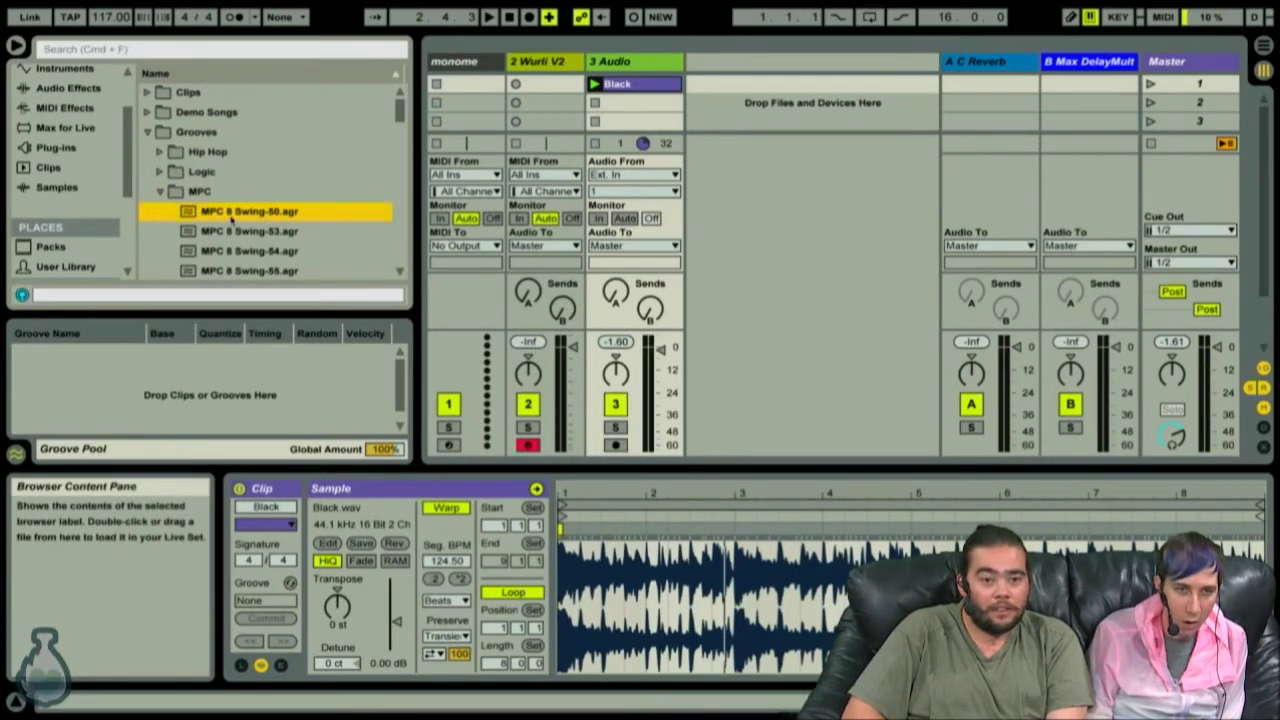
drag(232, 217, 636, 90)
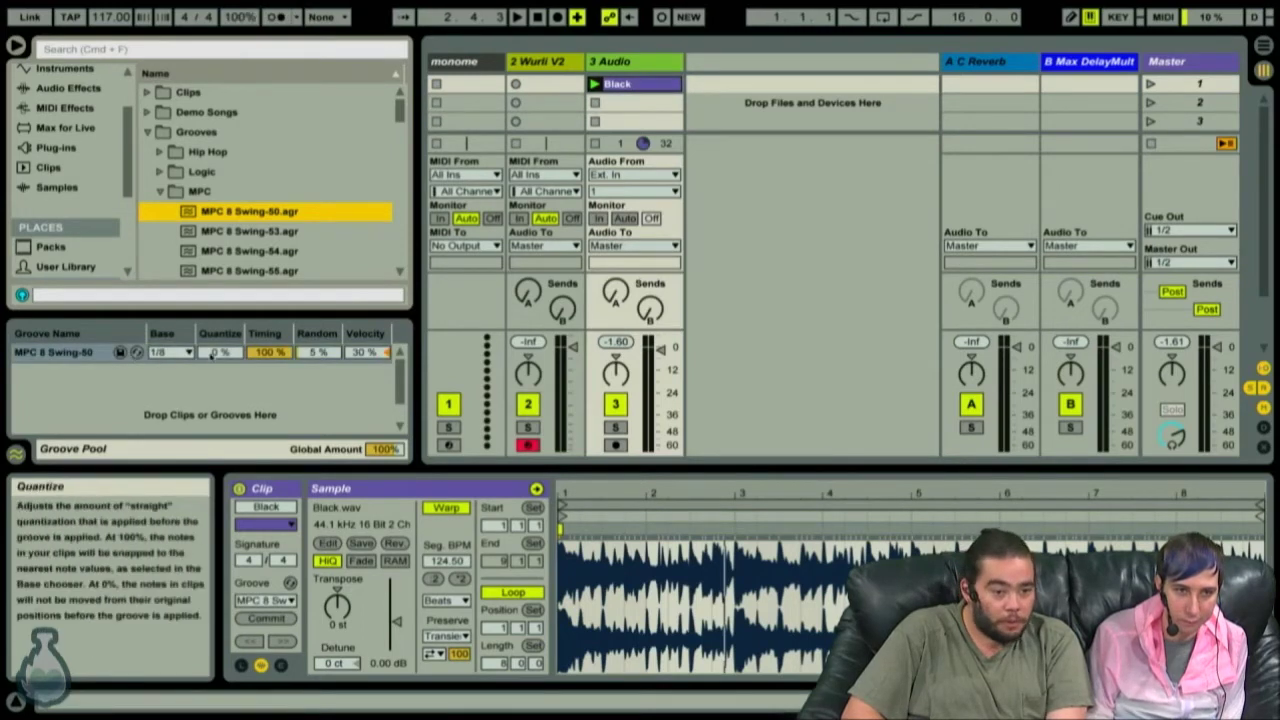
Start playback and set the MPC 8 Swing-50 groove's Quantize to 80 % and its Base to 1/8T.
key(space)
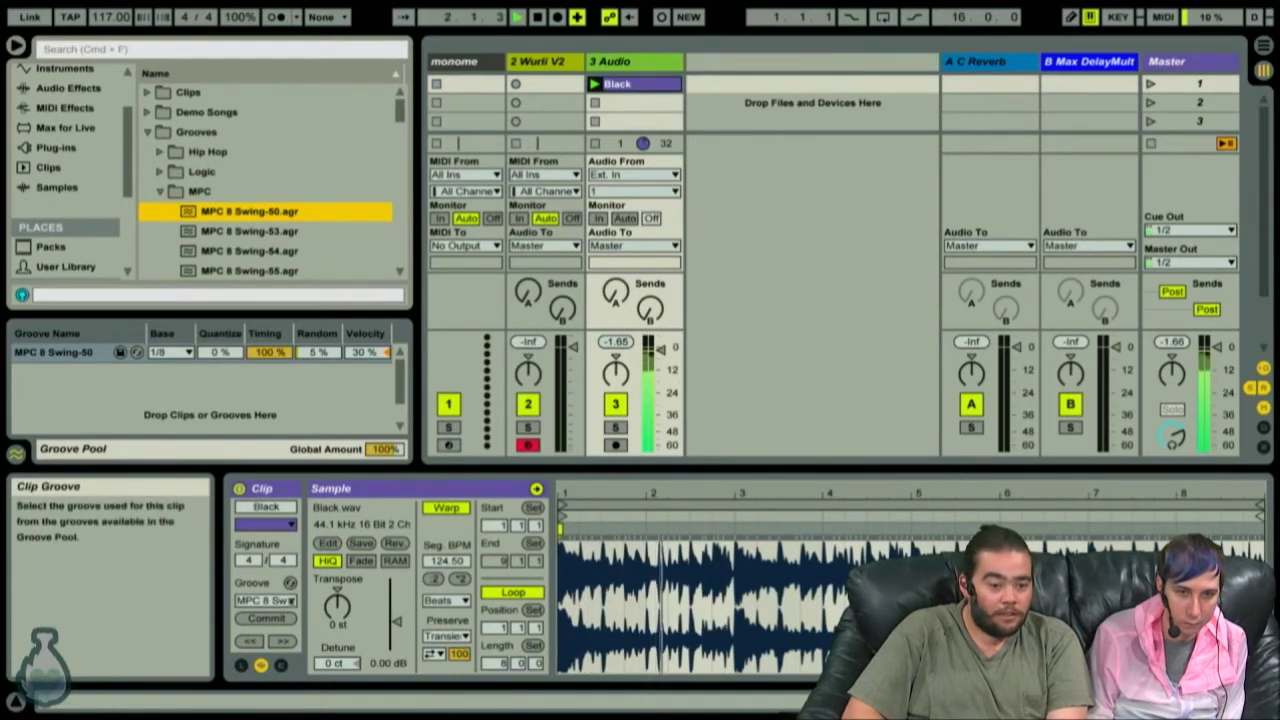
drag(220, 352, 220, 272)
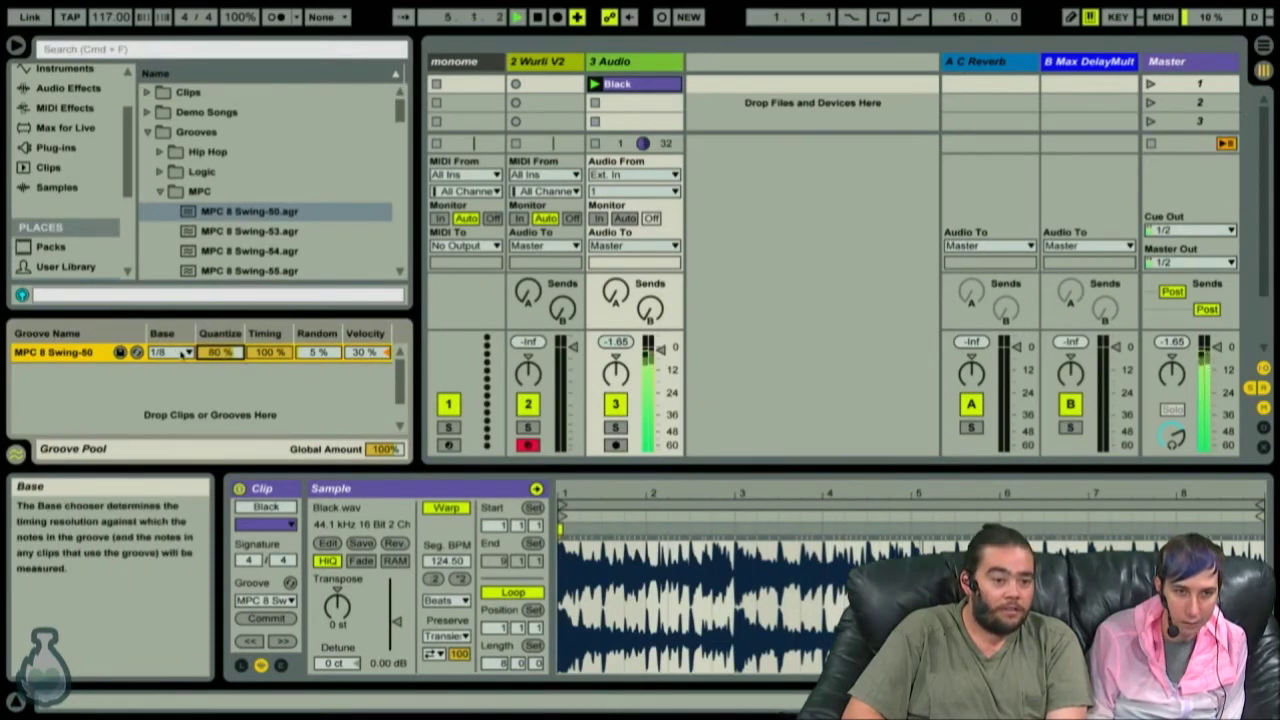
click(181, 352)
click(181, 402)
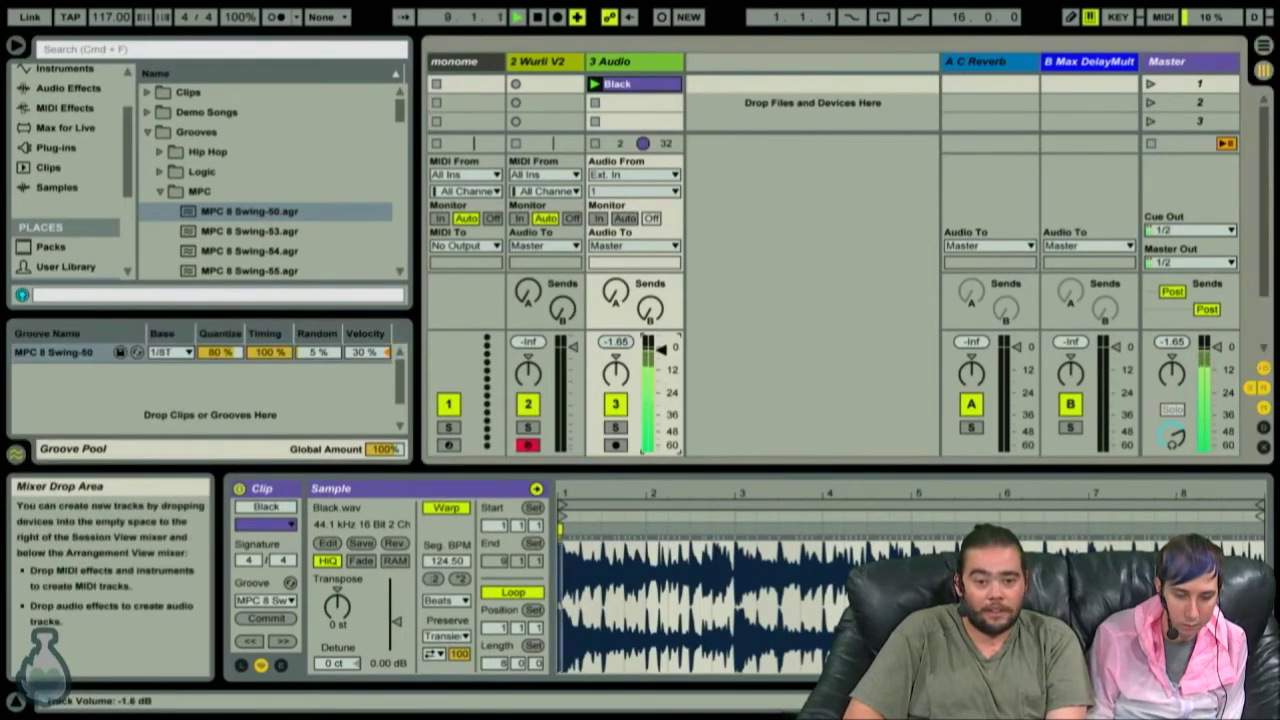
Browse the MPC grooves and select MPC 8 Swing-67.agr.
click(285, 232)
scroll(285, 232, down, 5)
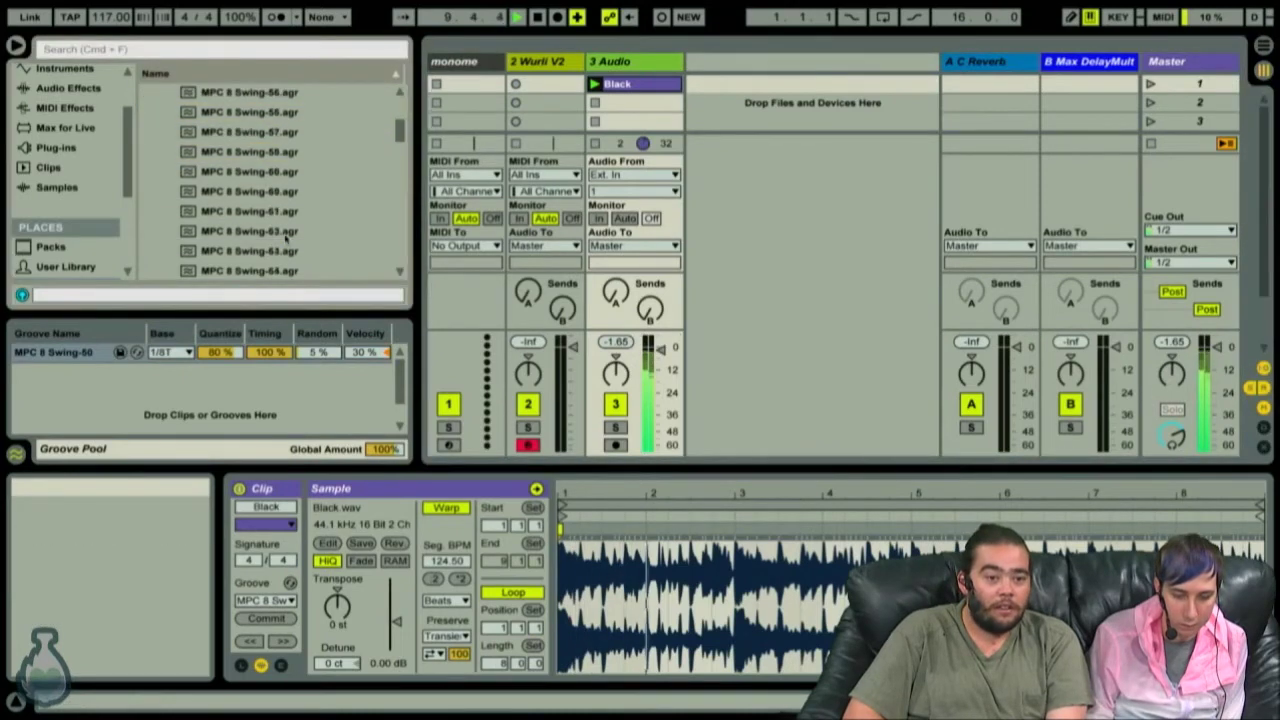
click(285, 232)
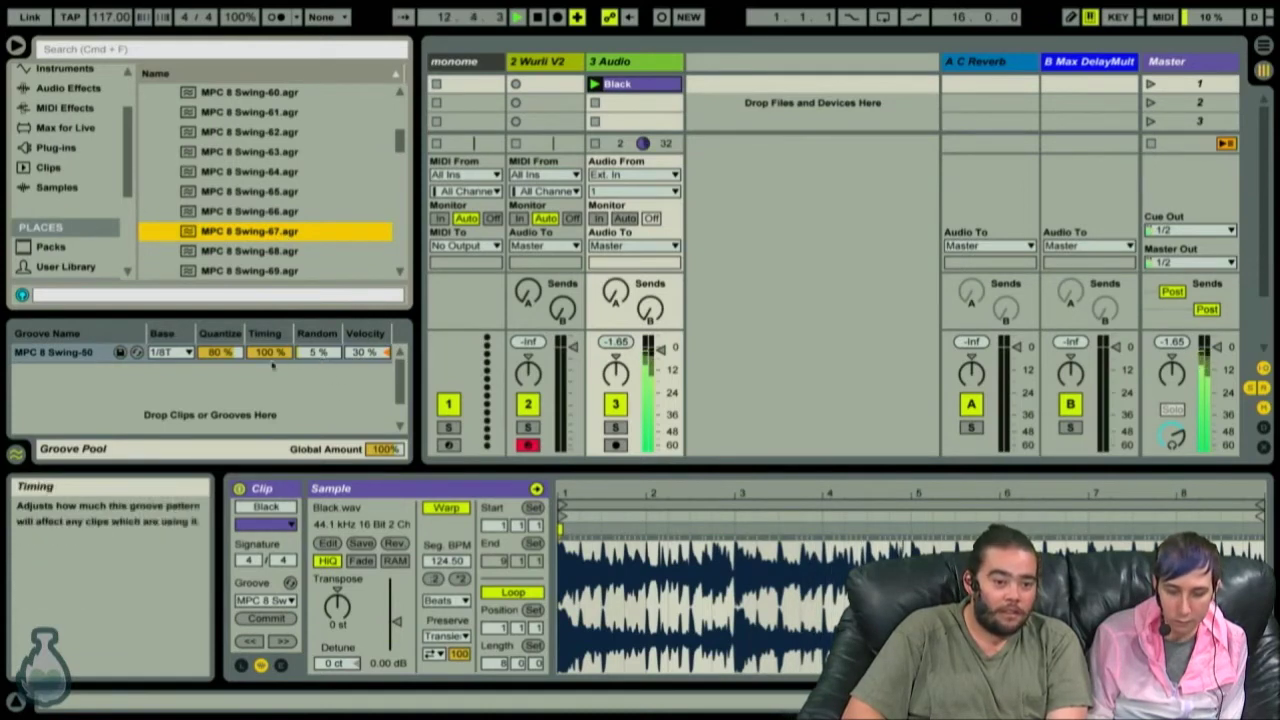
Set the Black clip's groove to None.
click(265, 600)
click(260, 618)
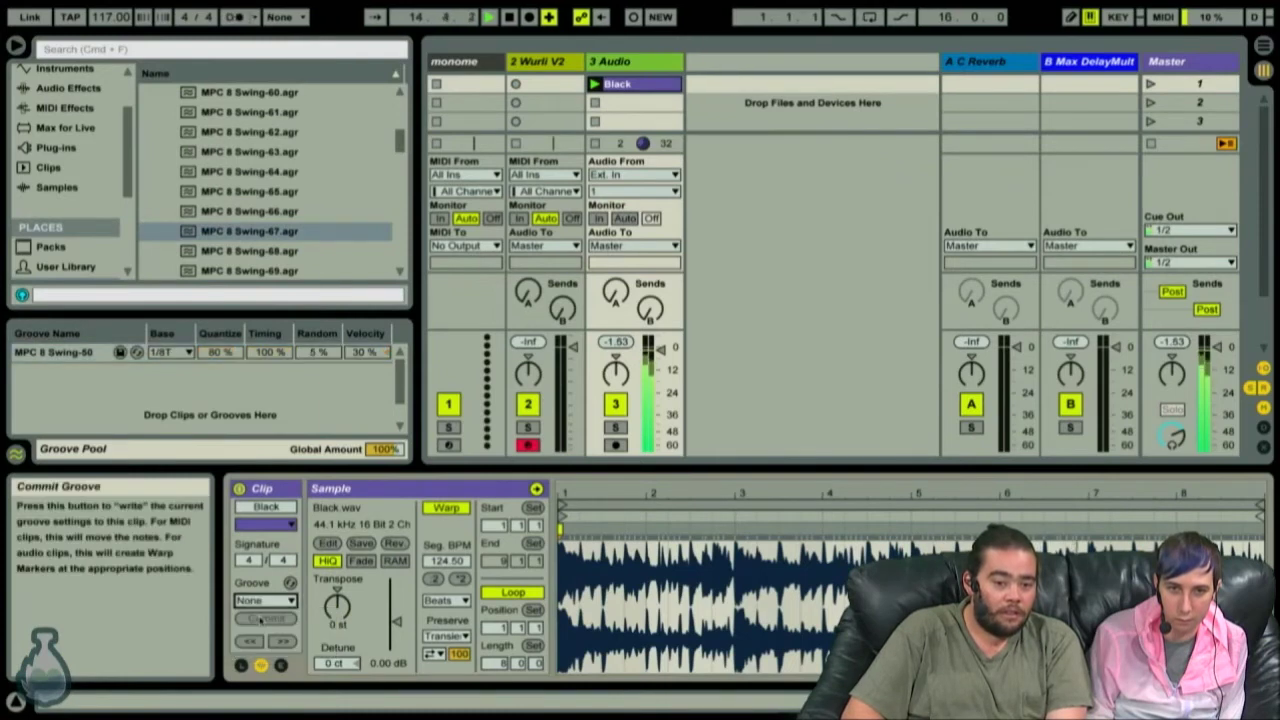
click(279, 600)
key(Escape)
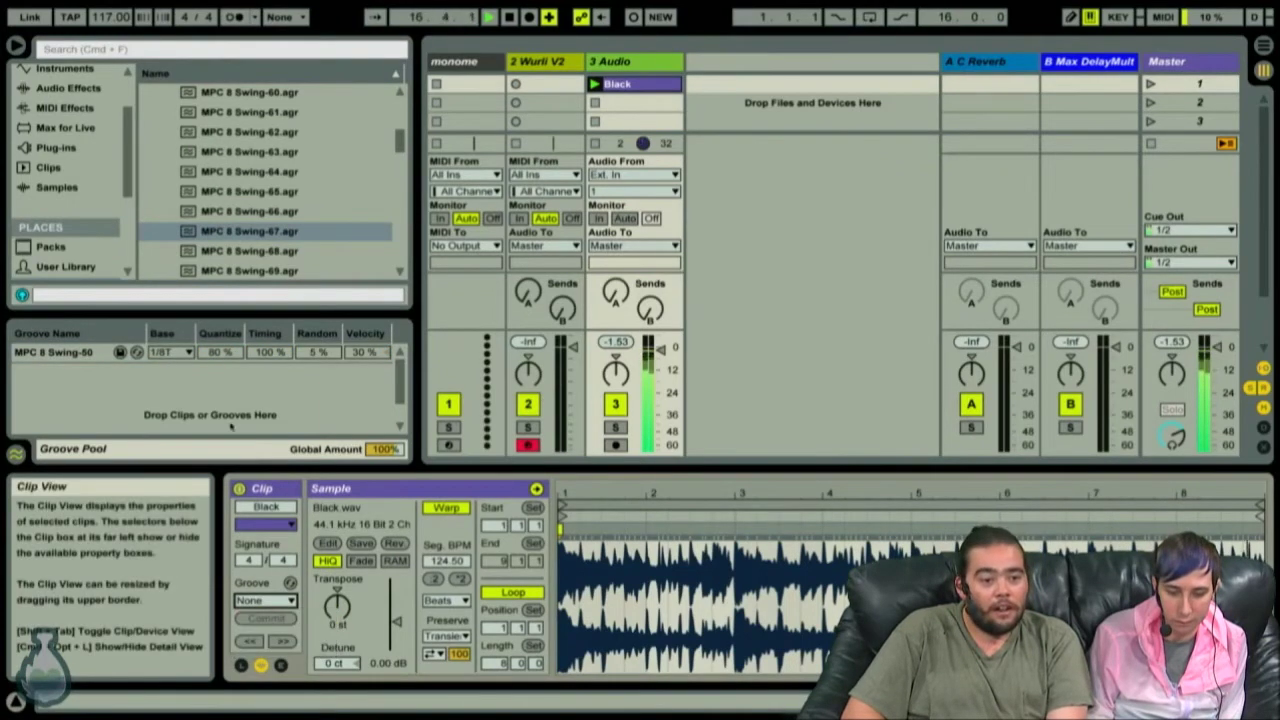
Collapse the MPC folder and look through the other groove folders, including Percussion and Quantize.
click(285, 172)
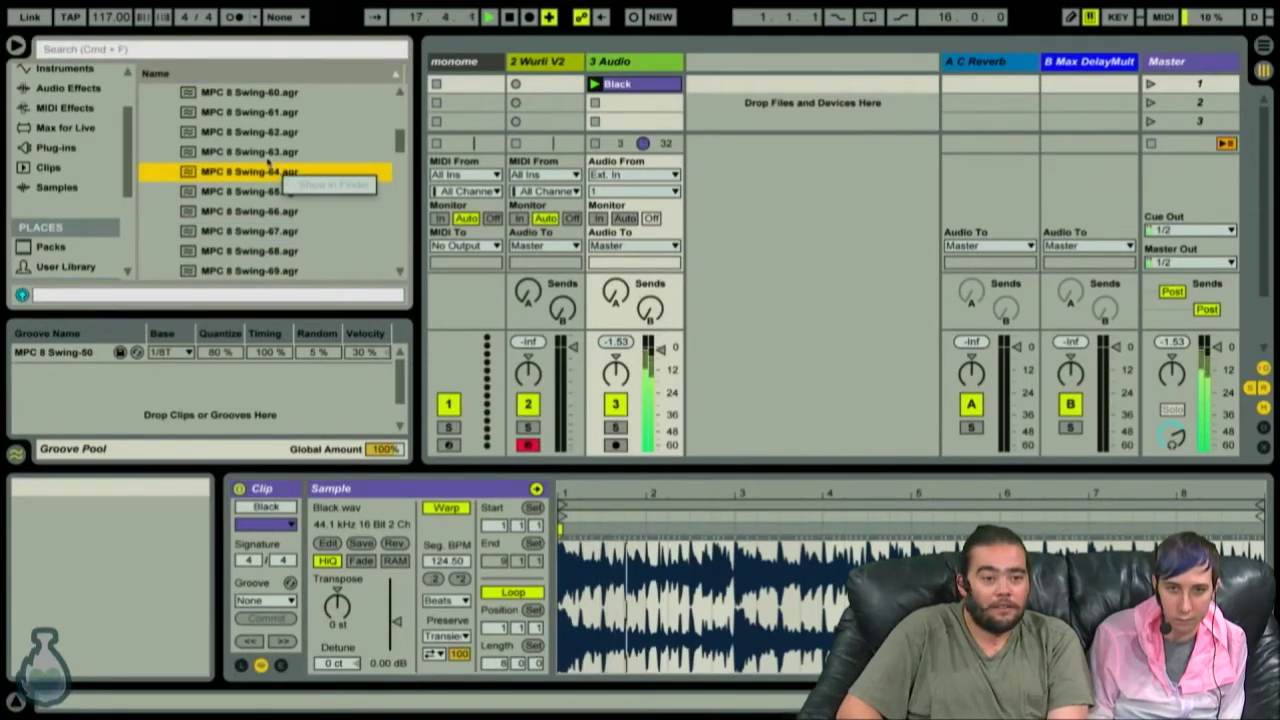
key(Left)
key(Down)
key(Down)
key(Down)
key(Down)
key(Down)
key(Down)
key(Down)
key(Down)
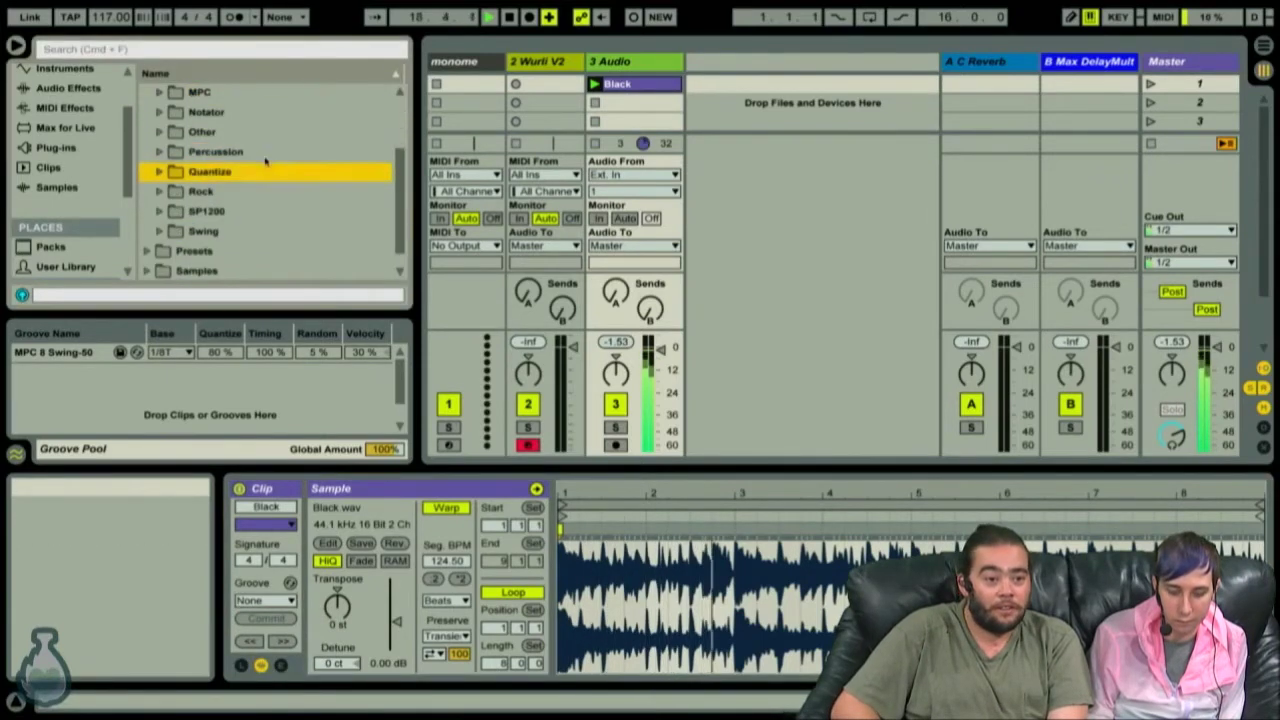
key(Up)
key(Up)
key(Up)
key(Up)
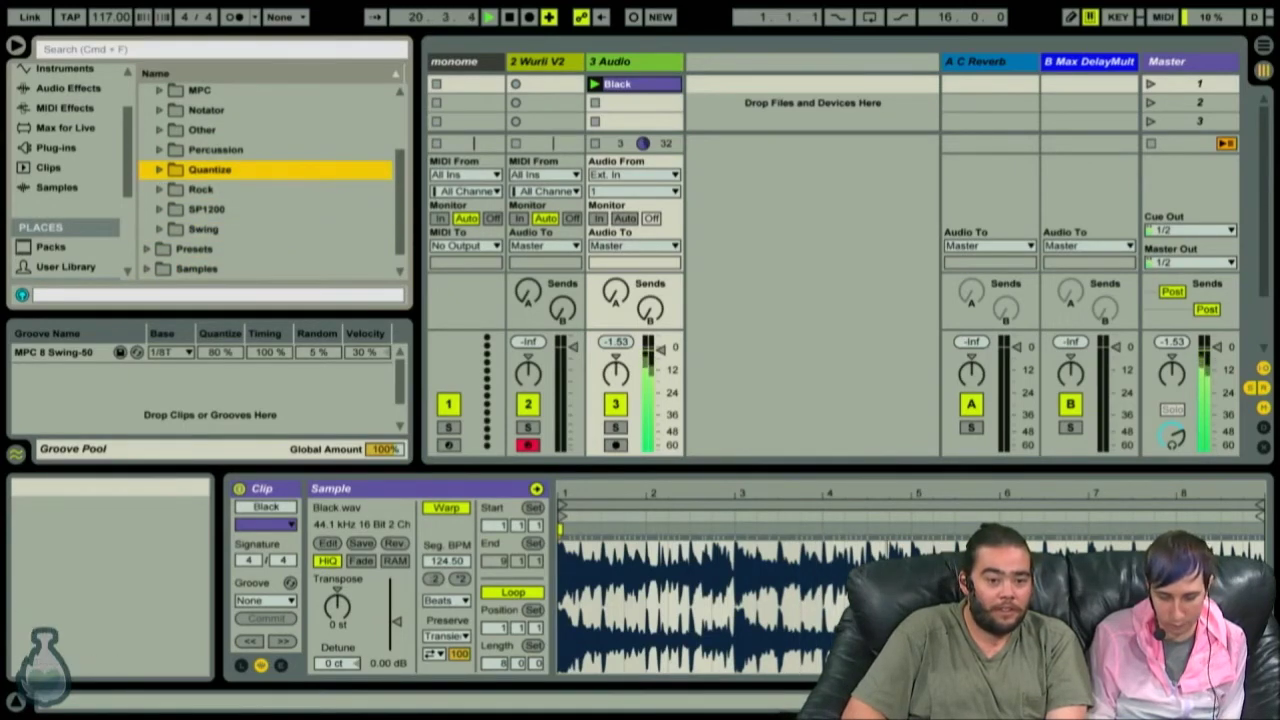
Stop playback, extract the groove from the Black clip and select the extracted groove in the Groove Pool.
click(650, 84)
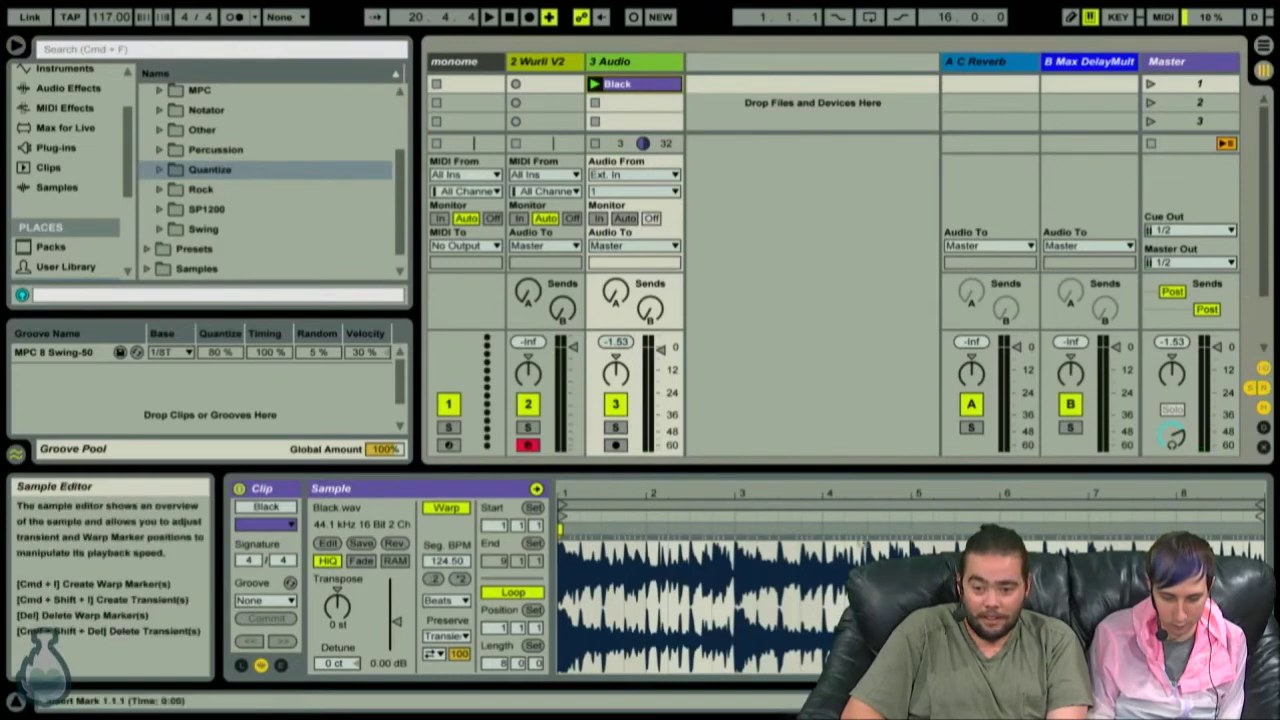
right_click(637, 86)
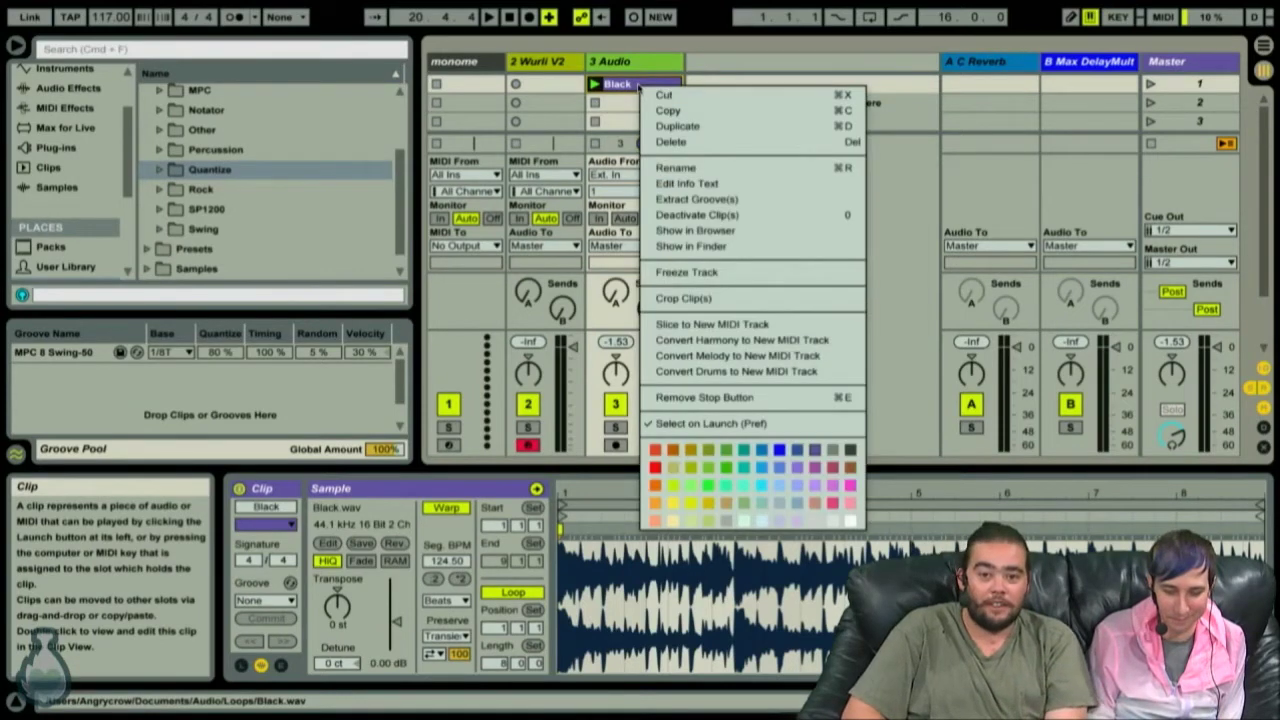
click(710, 203)
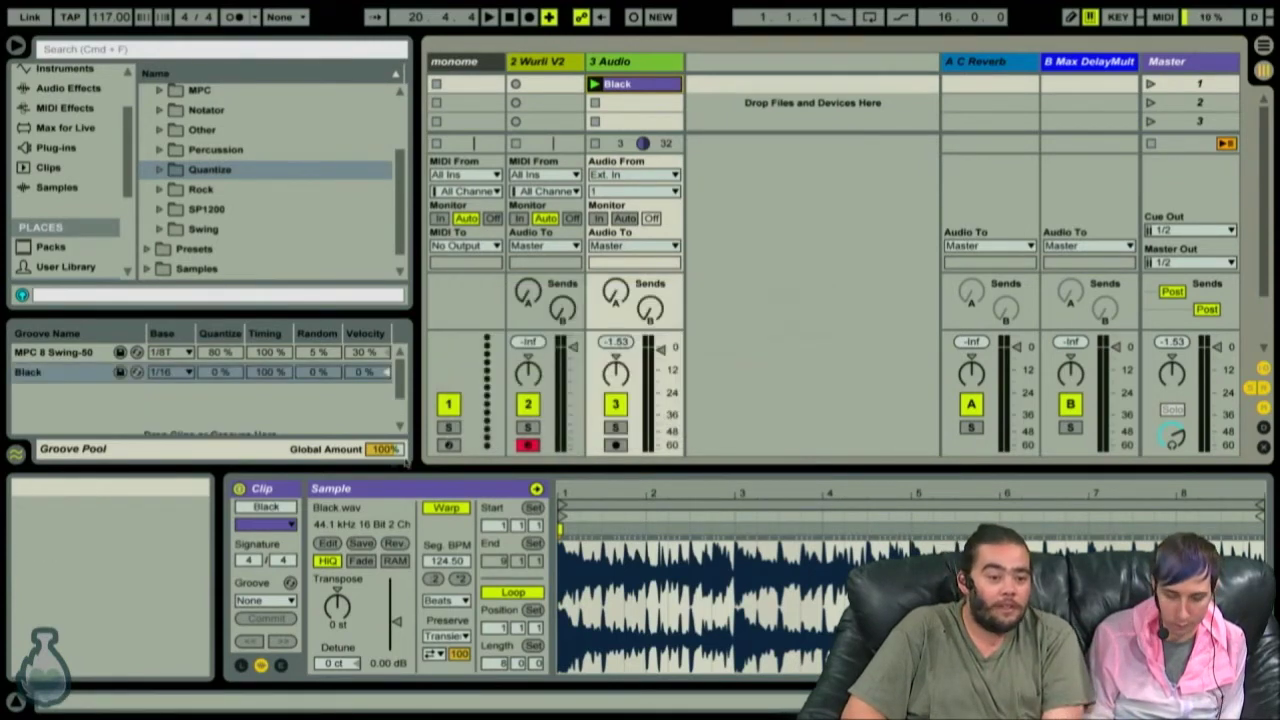
click(57, 374)
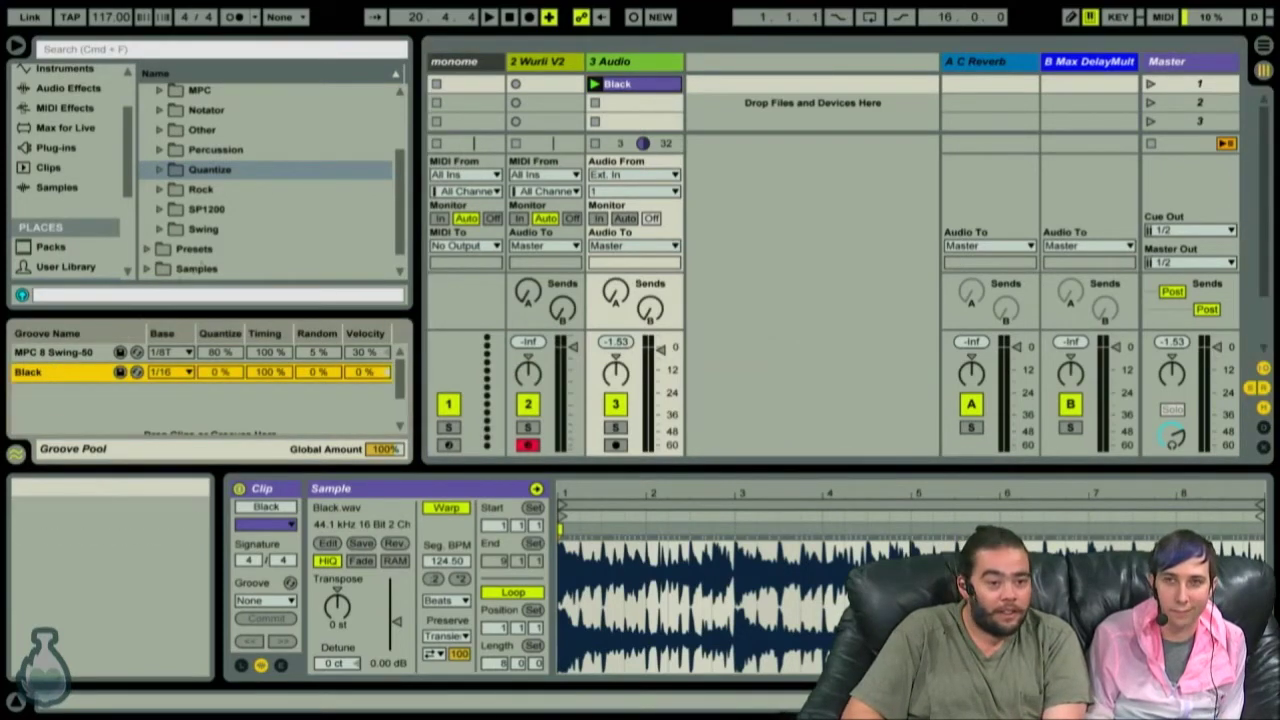
Open the Grooves folder inside the User Library in the browser.
scroll(217, 226, up, 1)
scroll(217, 226, down, 2)
scroll(217, 226, up, 6)
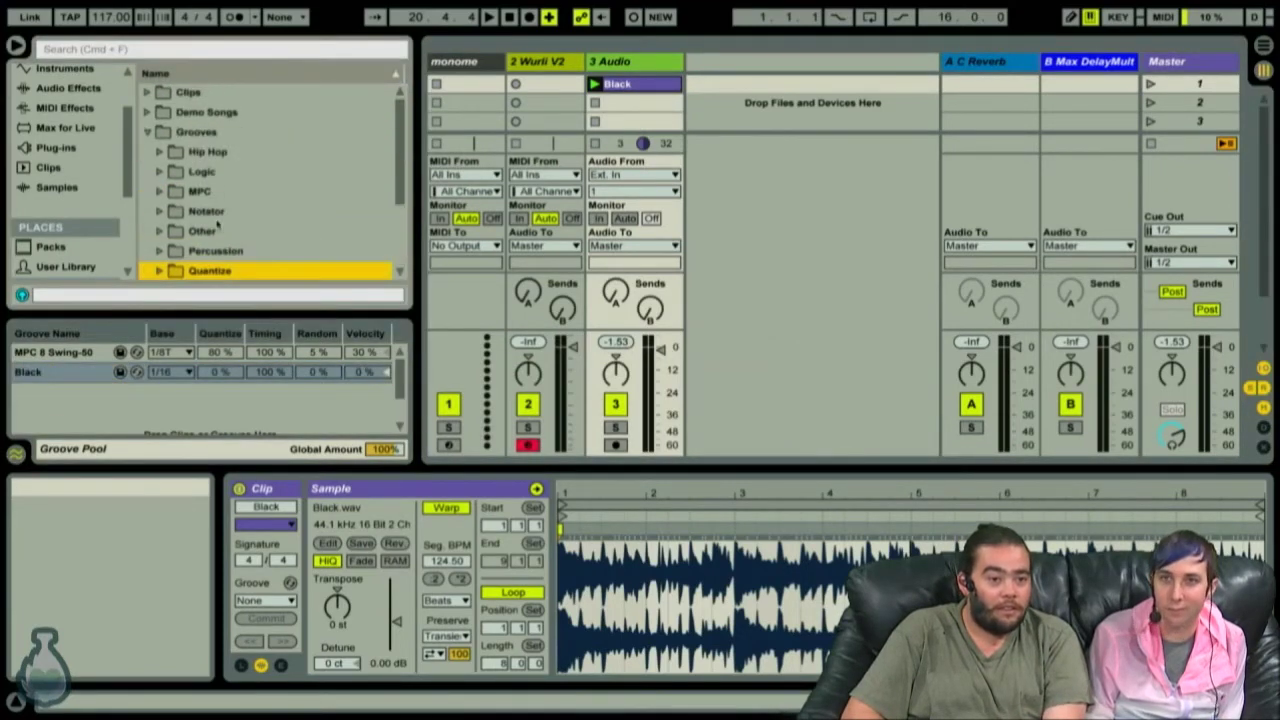
click(188, 132)
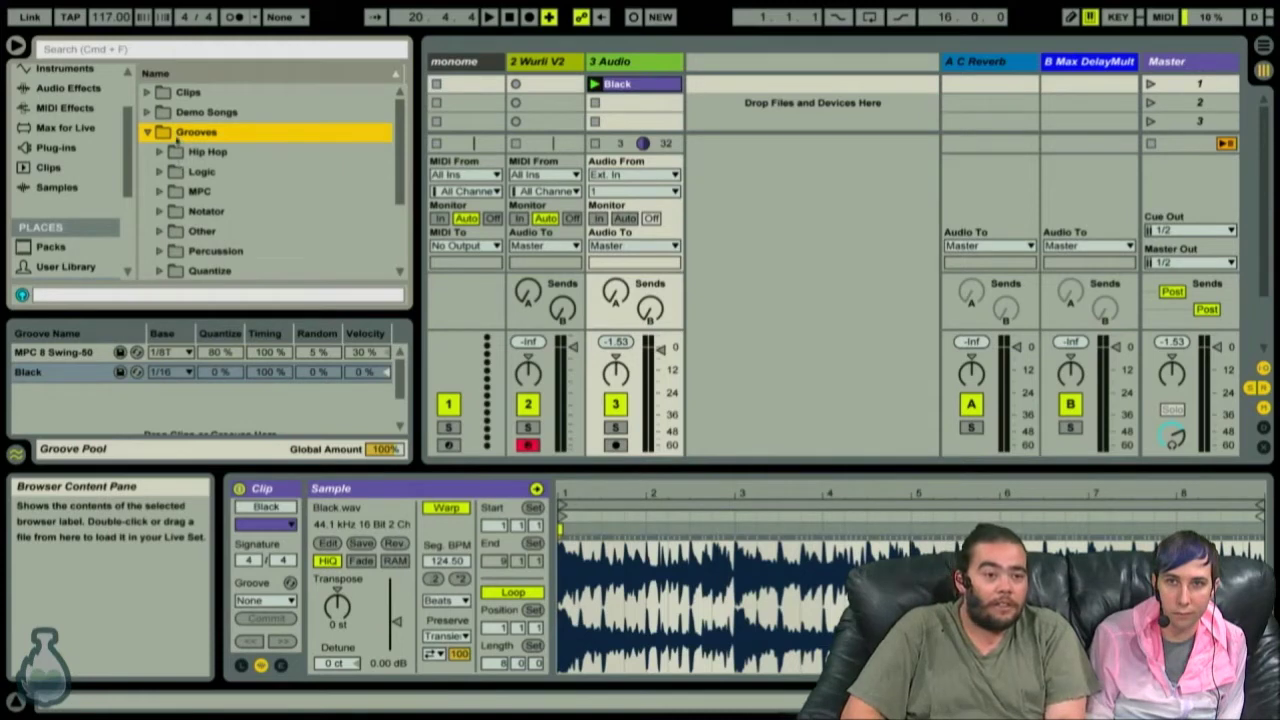
scroll(70, 230, down, 3)
click(80, 207)
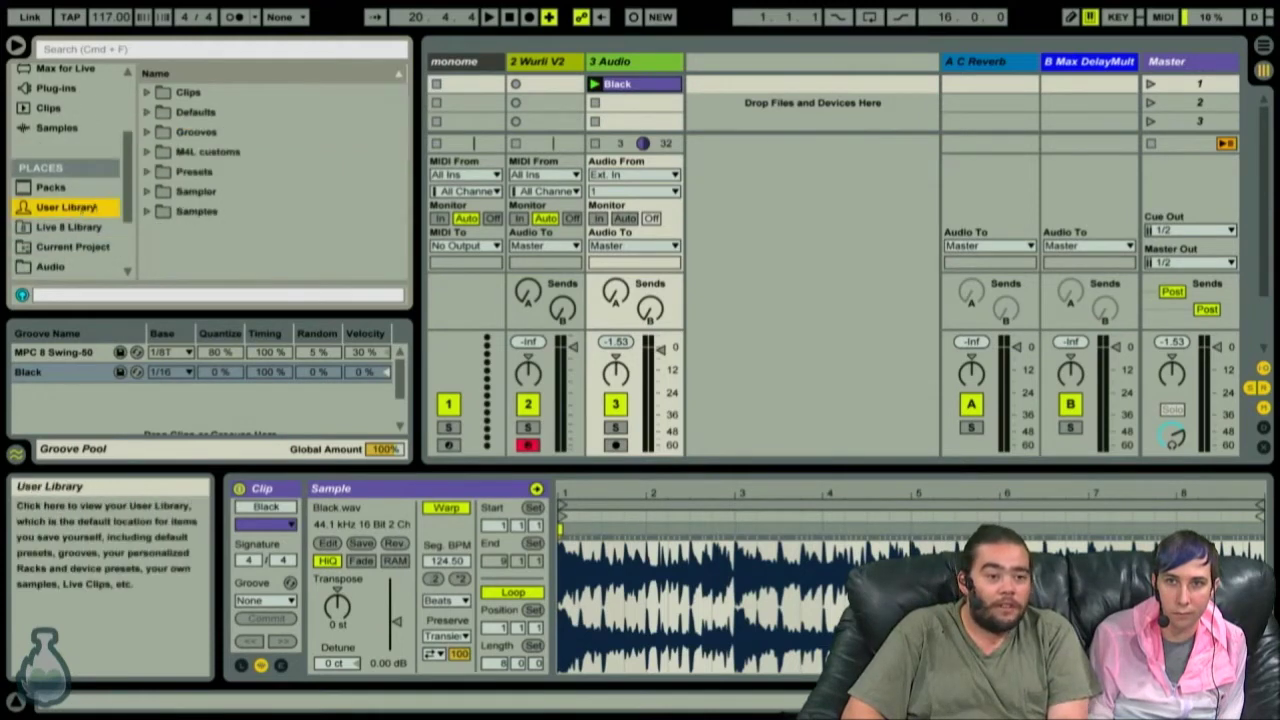
click(180, 135)
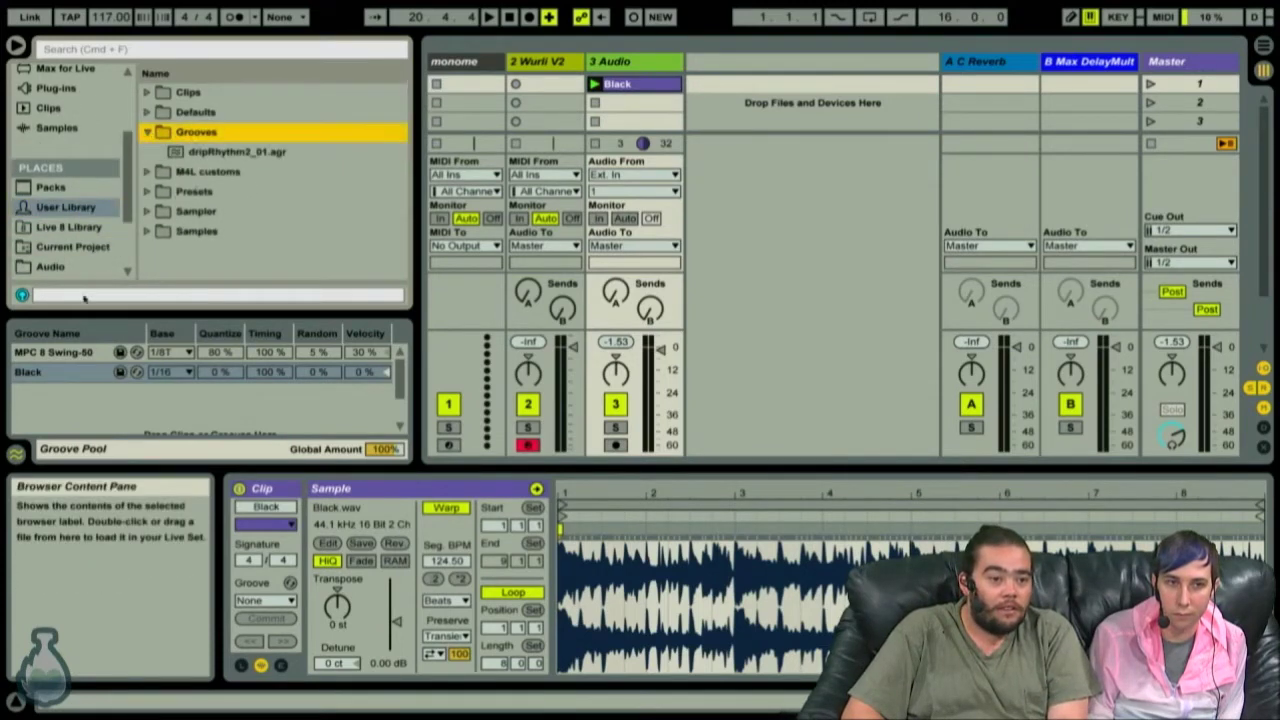
Save the extracted Black groove from the Groove Pool into the User Library's Grooves folder.
click(50, 372)
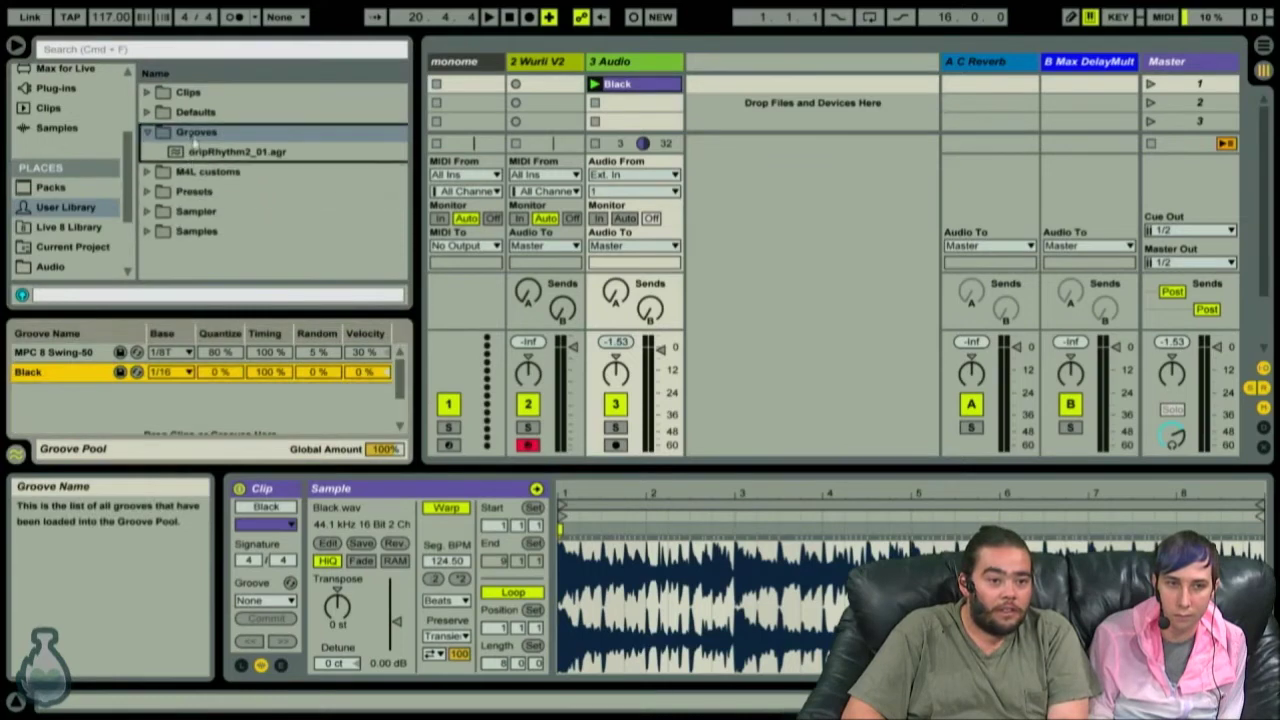
drag(195, 140, 196, 138)
key(Return)
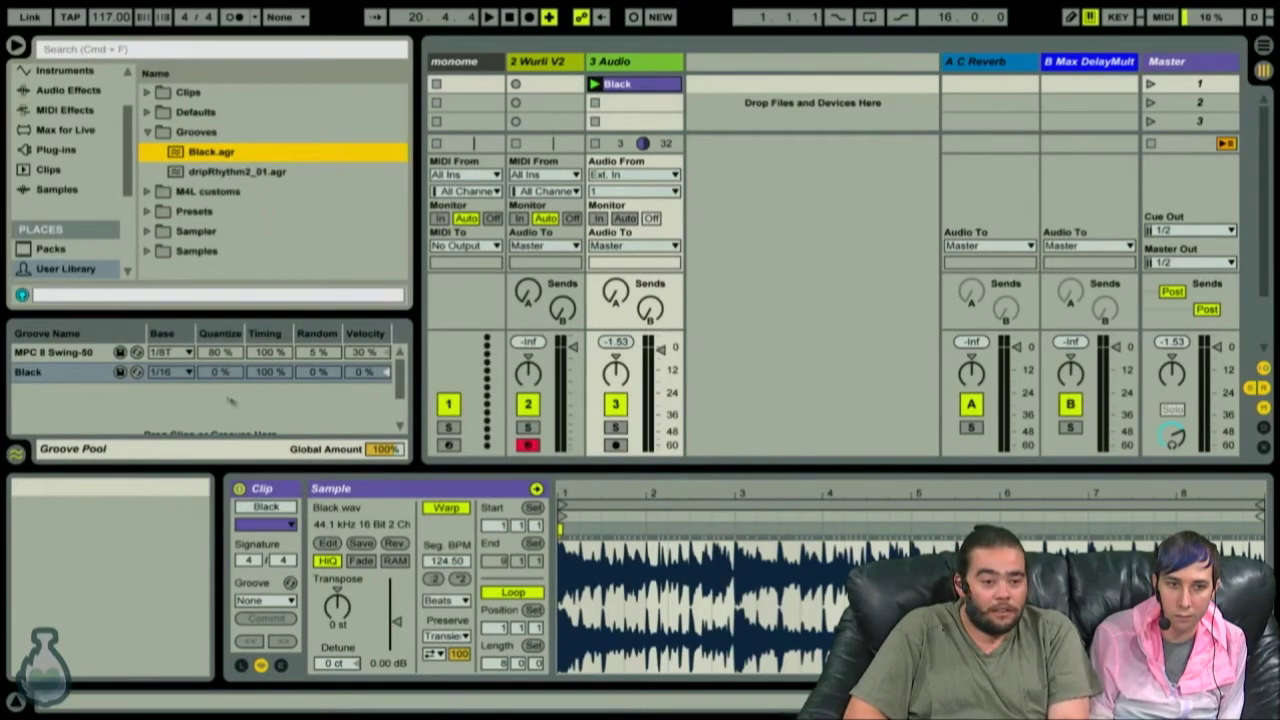
Save the Black groove a second time from the Groove Pool, and move the duplicate Black-1.agr to the trash.
click(77, 377)
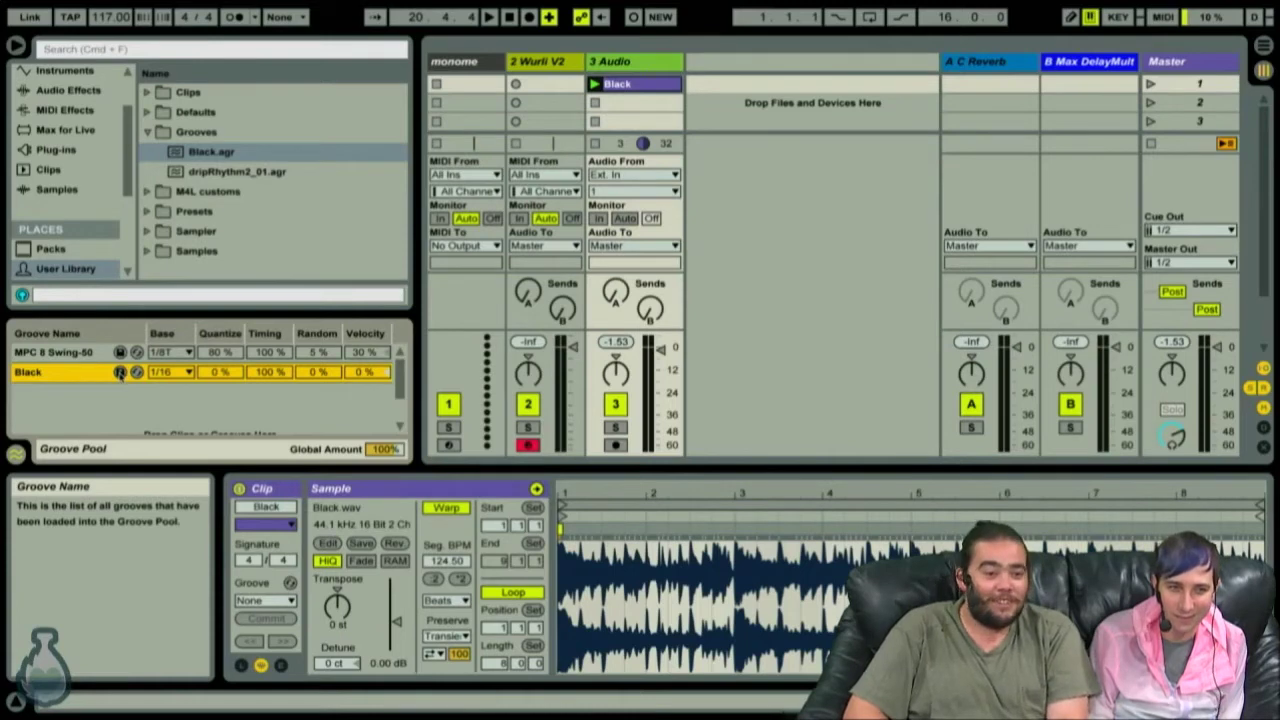
click(121, 373)
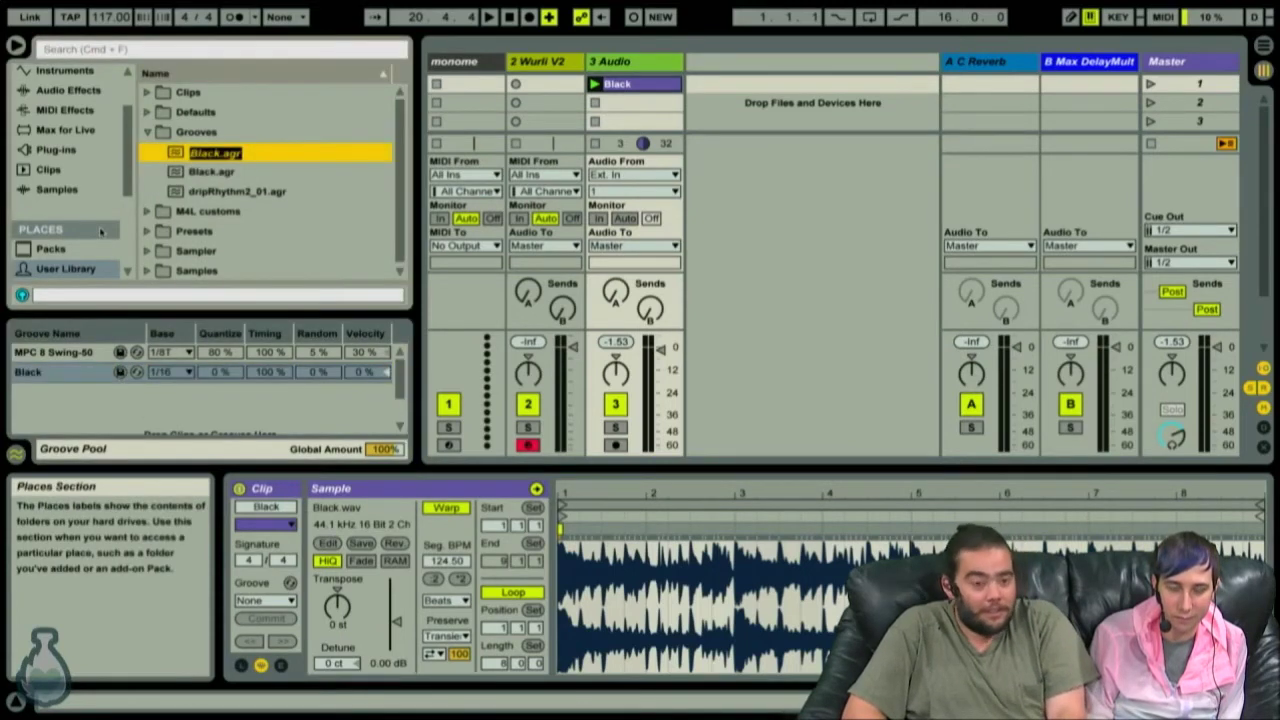
key(Return)
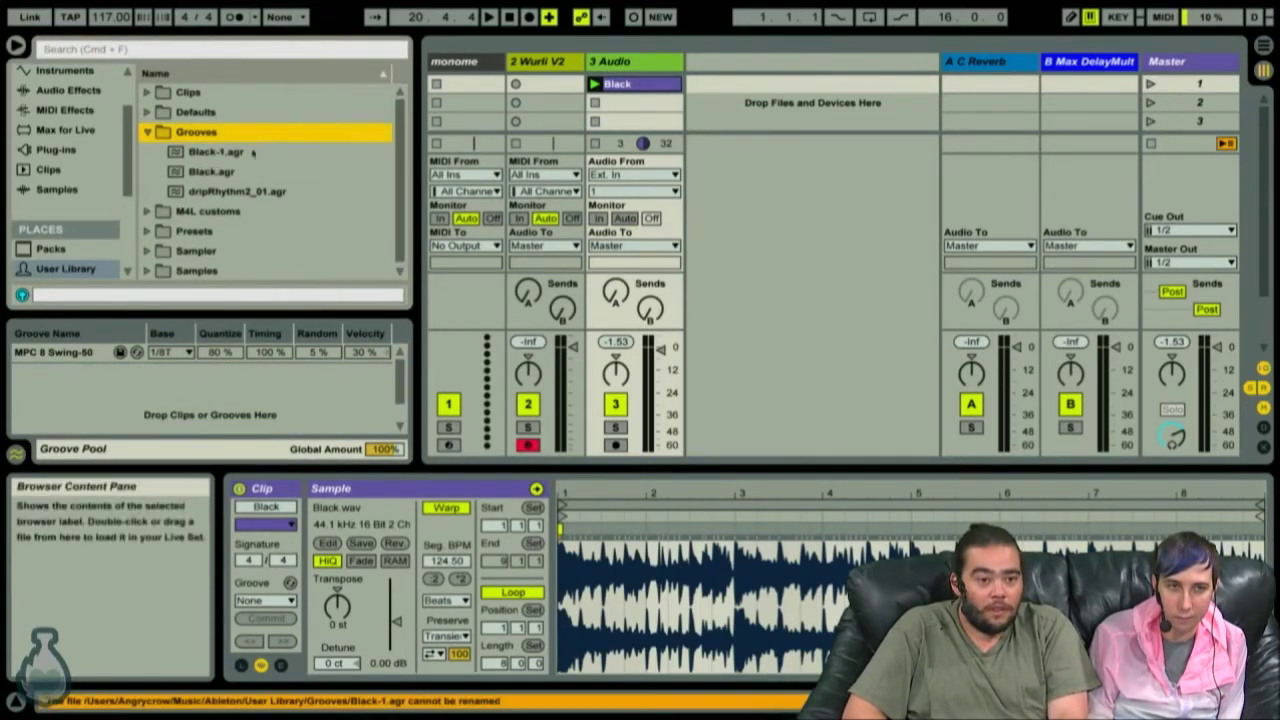
key(Delete)
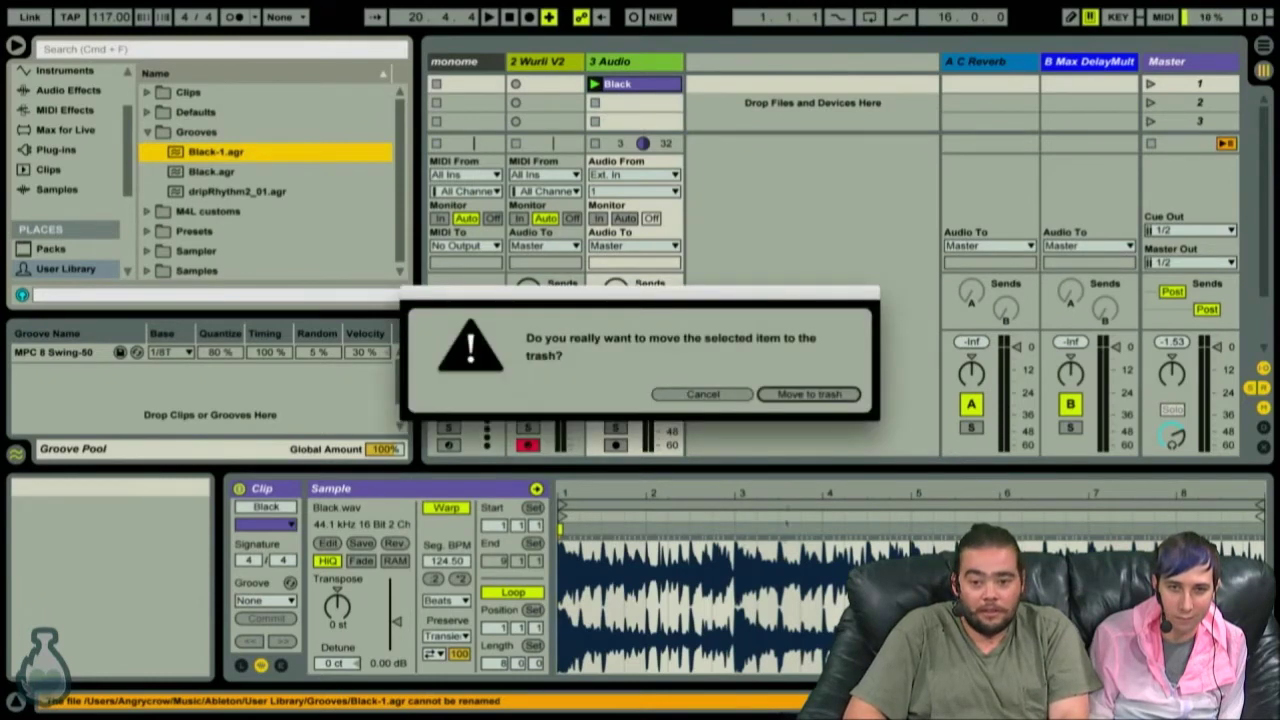
click(809, 394)
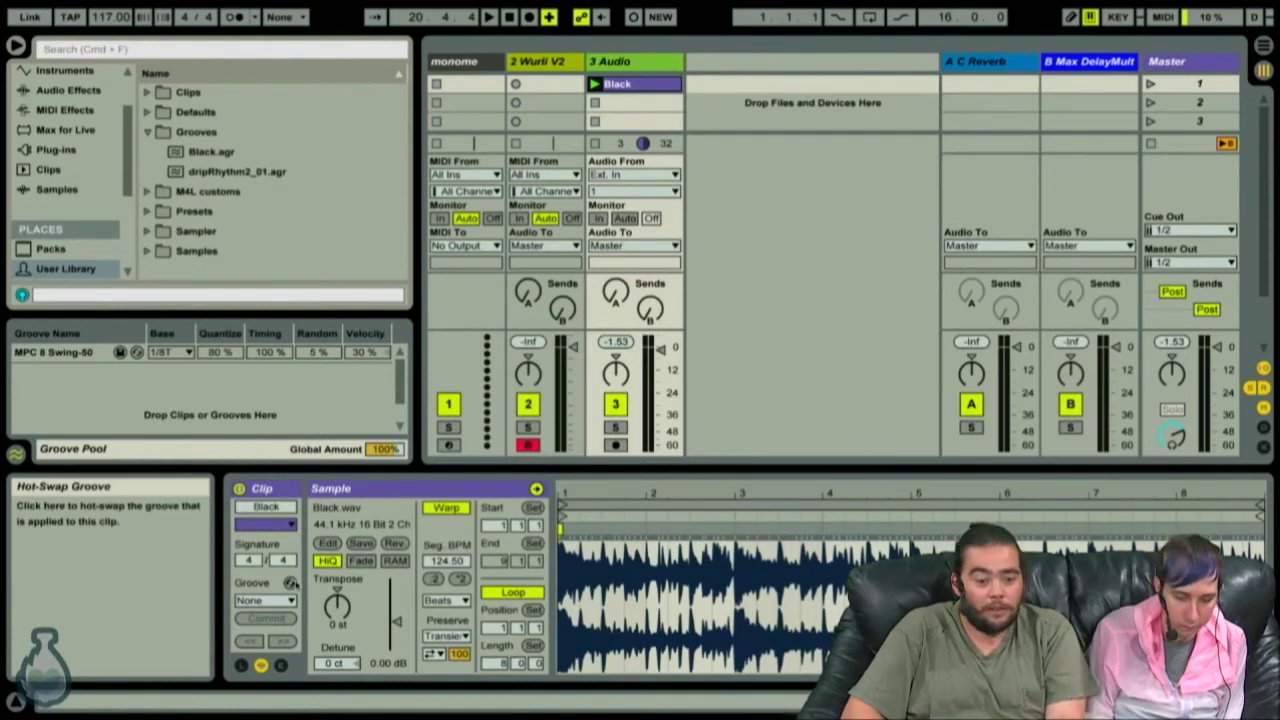
Show and hide the Black clip's Envelopes box and Launch box.
click(281, 665)
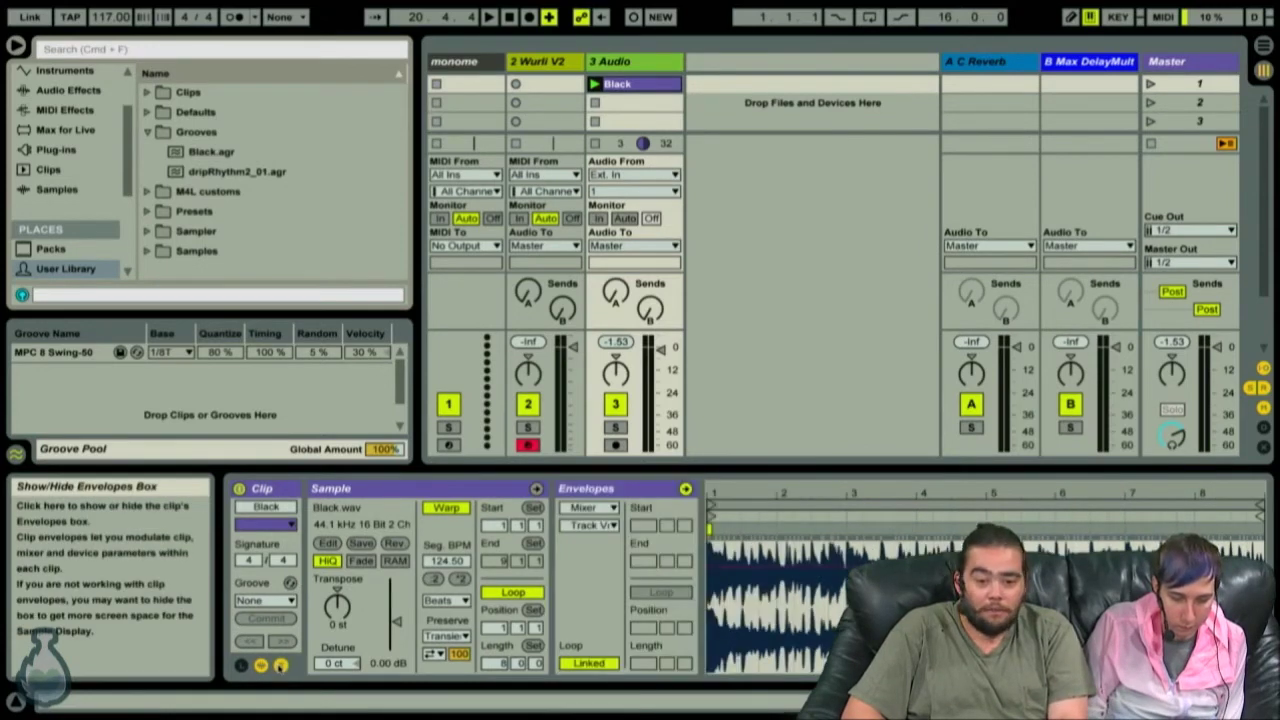
click(281, 665)
click(241, 665)
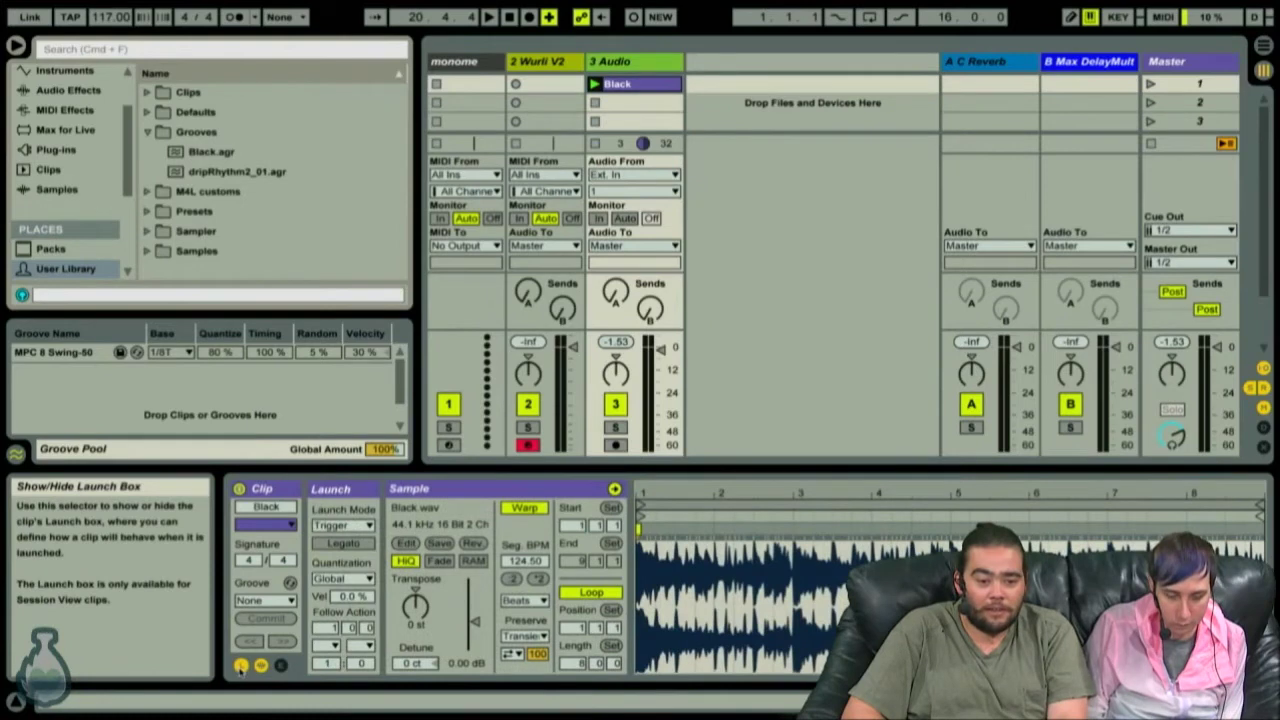
click(241, 665)
Start hot-swapping the Black clip's groove and select the Percussion folder under Swing and Groove.
click(290, 583)
click(290, 583)
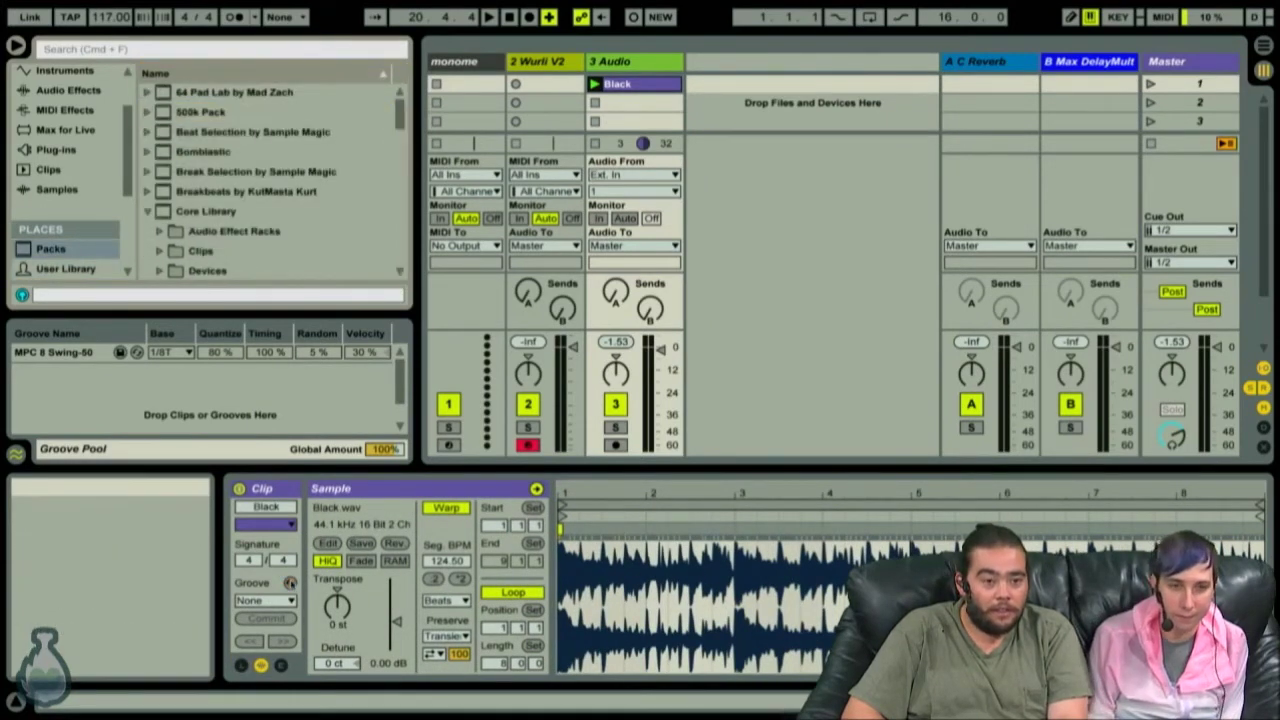
click(290, 583)
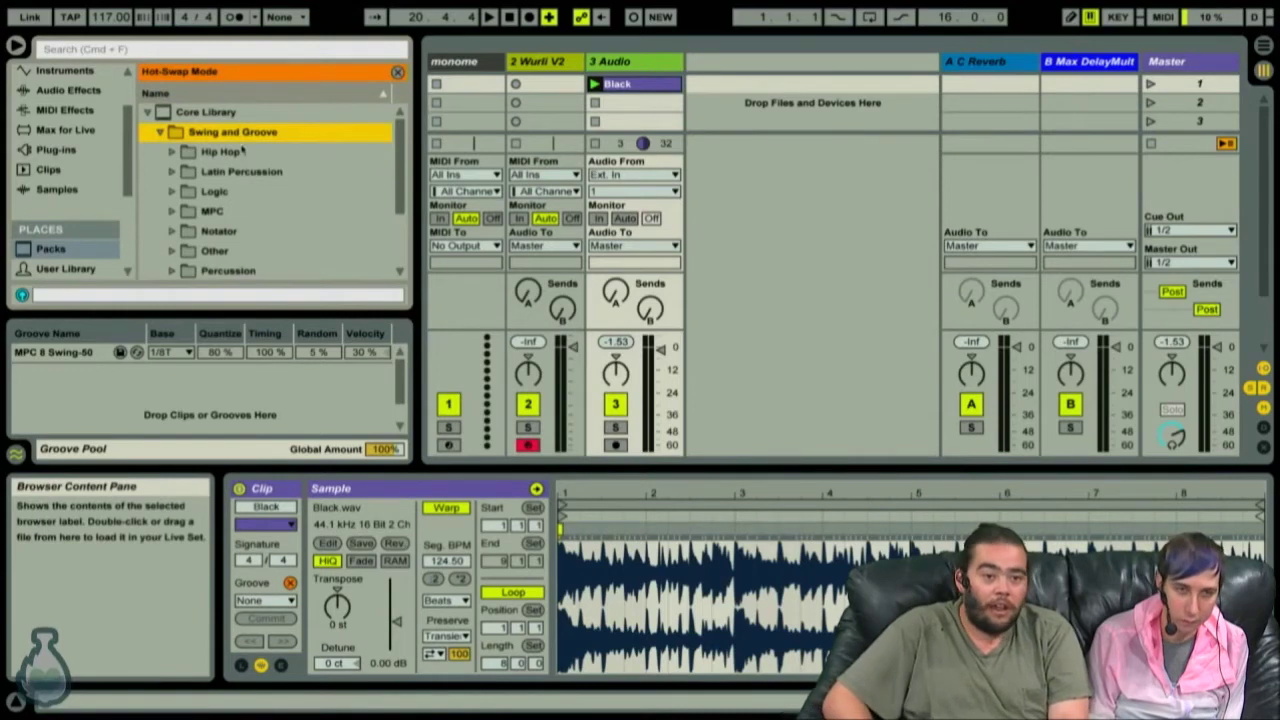
key(Down)
key(Down)
key(Down)
key(Down)
key(Down)
key(Down)
key(Down)
key(Down)
key(Down)
key(Up)
key(Up)
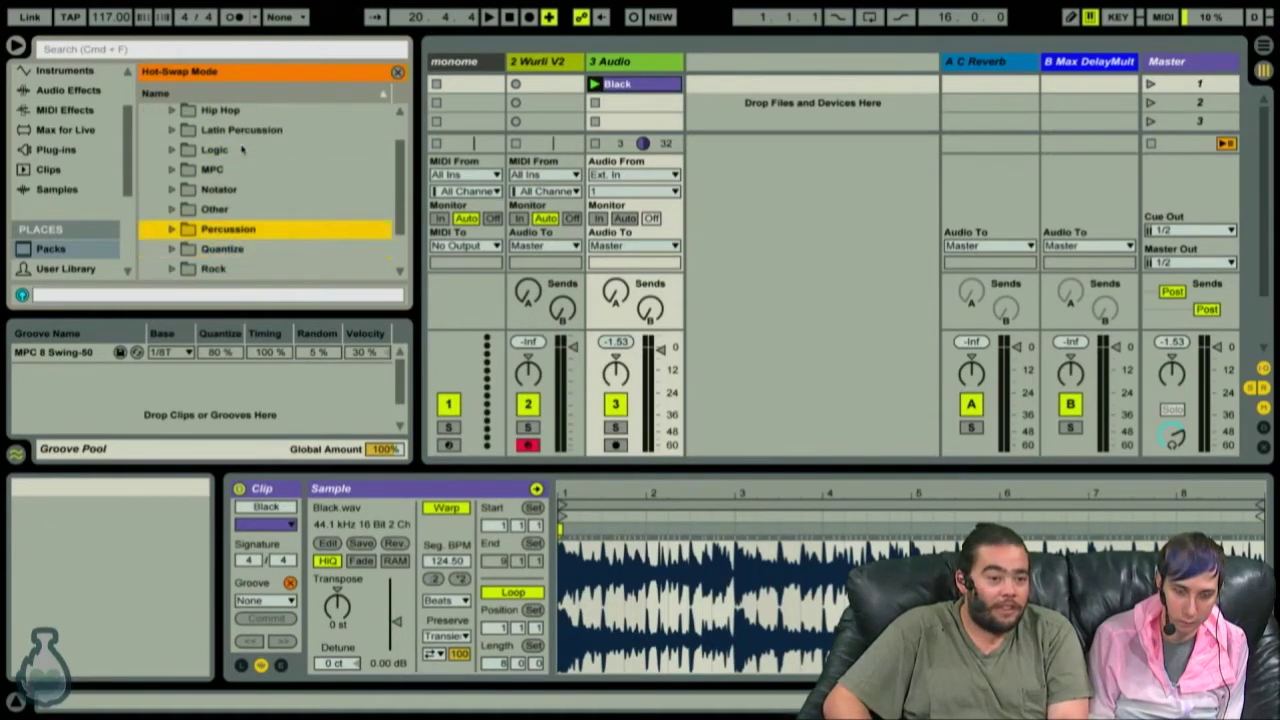
Expand the Percussion folder and load Agogo 1.agr as the Black clip's groove.
key(Right)
key(Down)
key(Down)
key(Up)
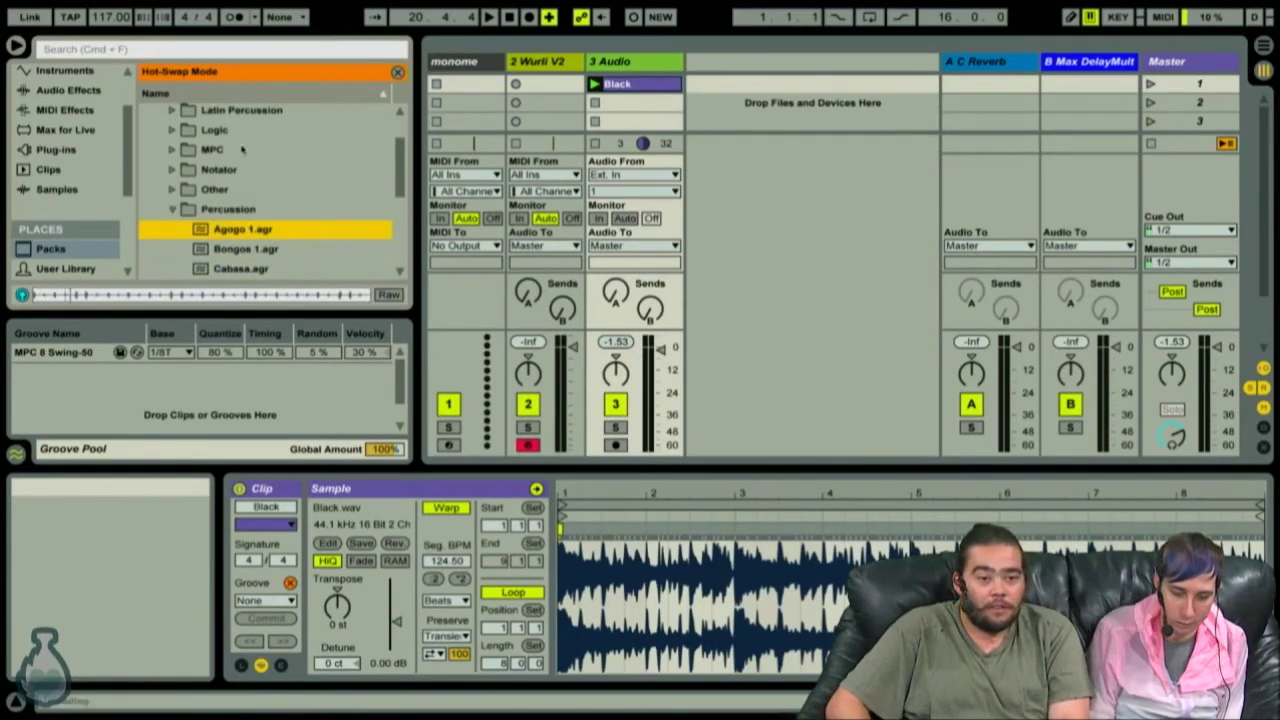
key(Return)
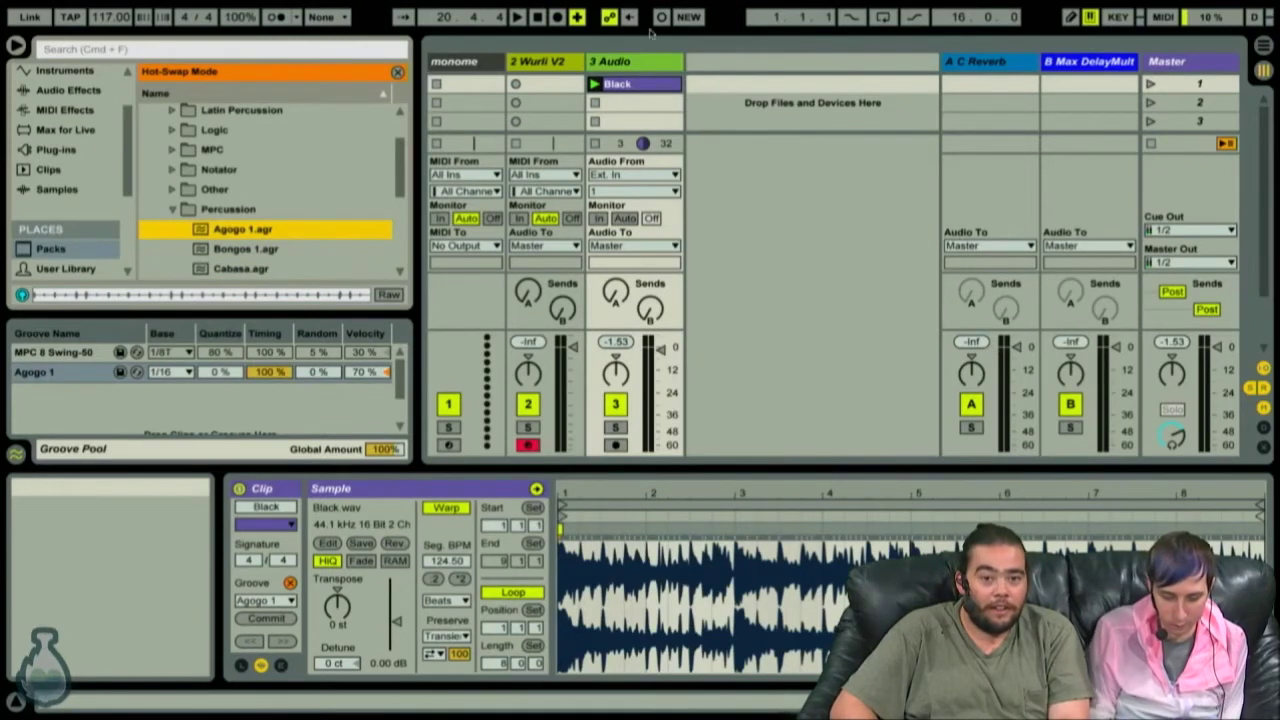
Start playback and set the Agogo 1 groove's Timing to 48% and Quantize to 100%.
key(space)
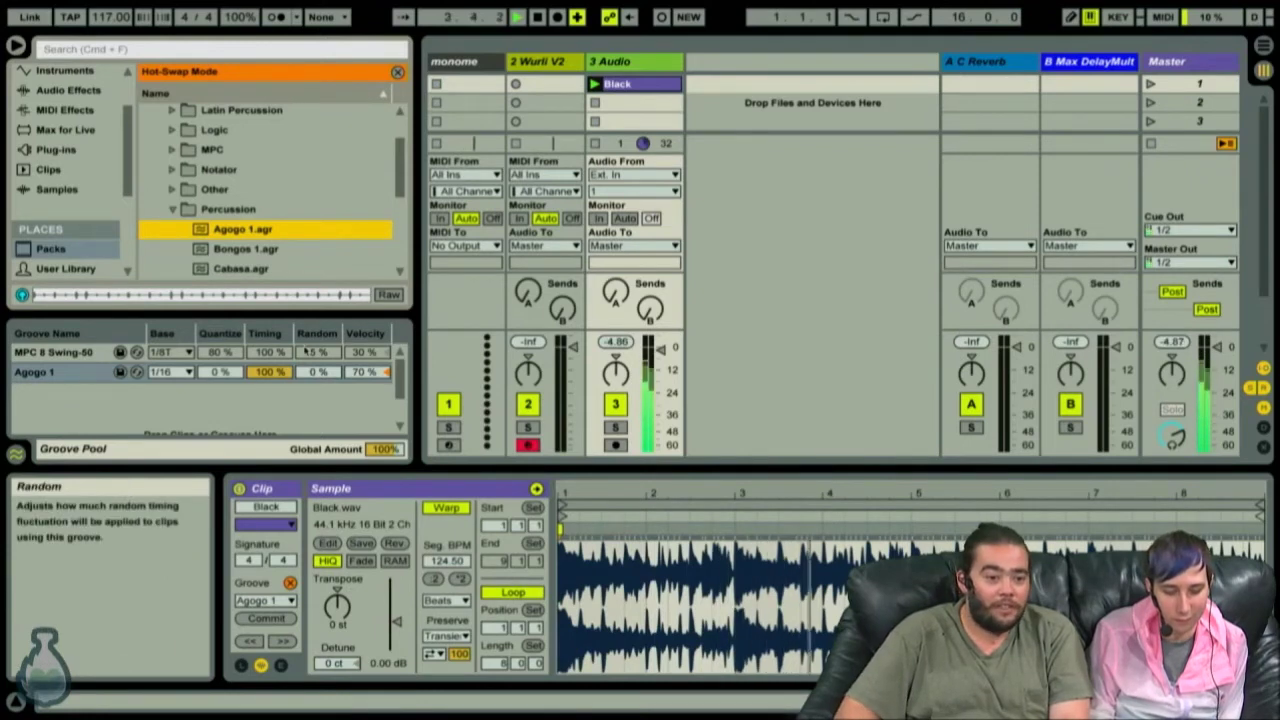
drag(268, 372, 218, 362)
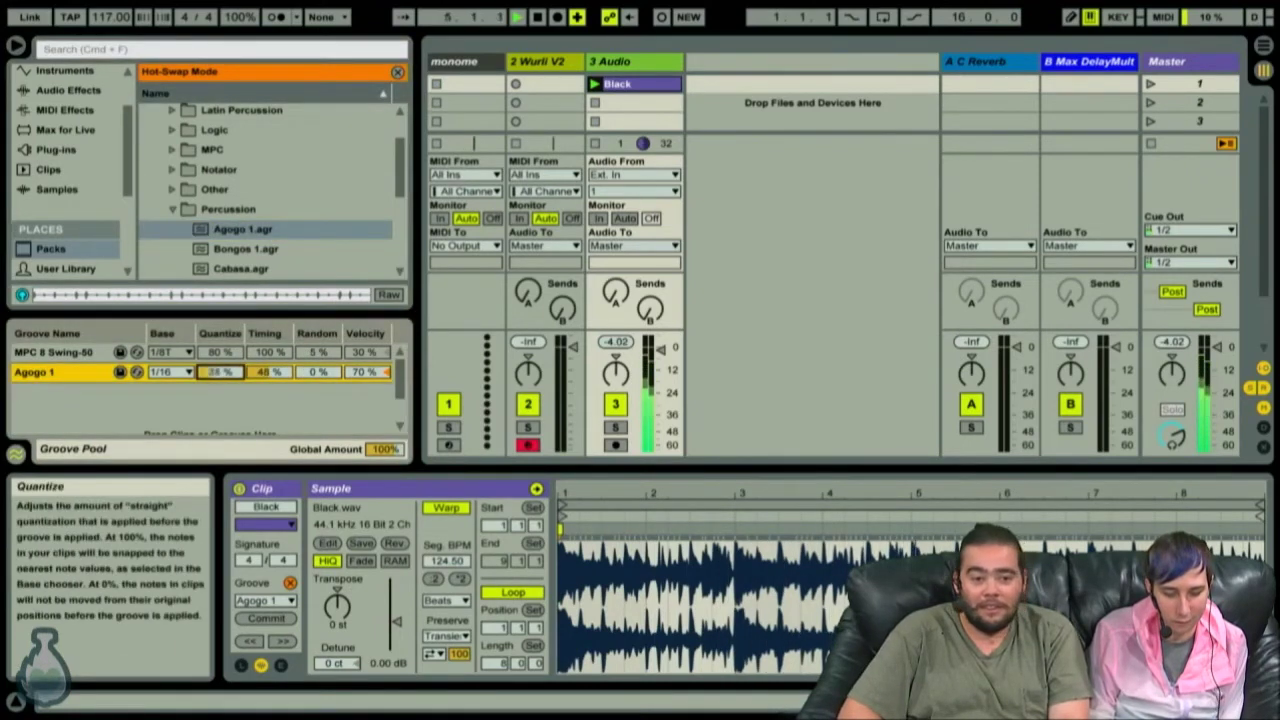
Swap the Black clip's groove to Congas 2.agr and finally to Tambourim.agr from the Percussion folder.
click(250, 246)
key(Down)
key(Down)
key(Down)
key(Down)
key(Down)
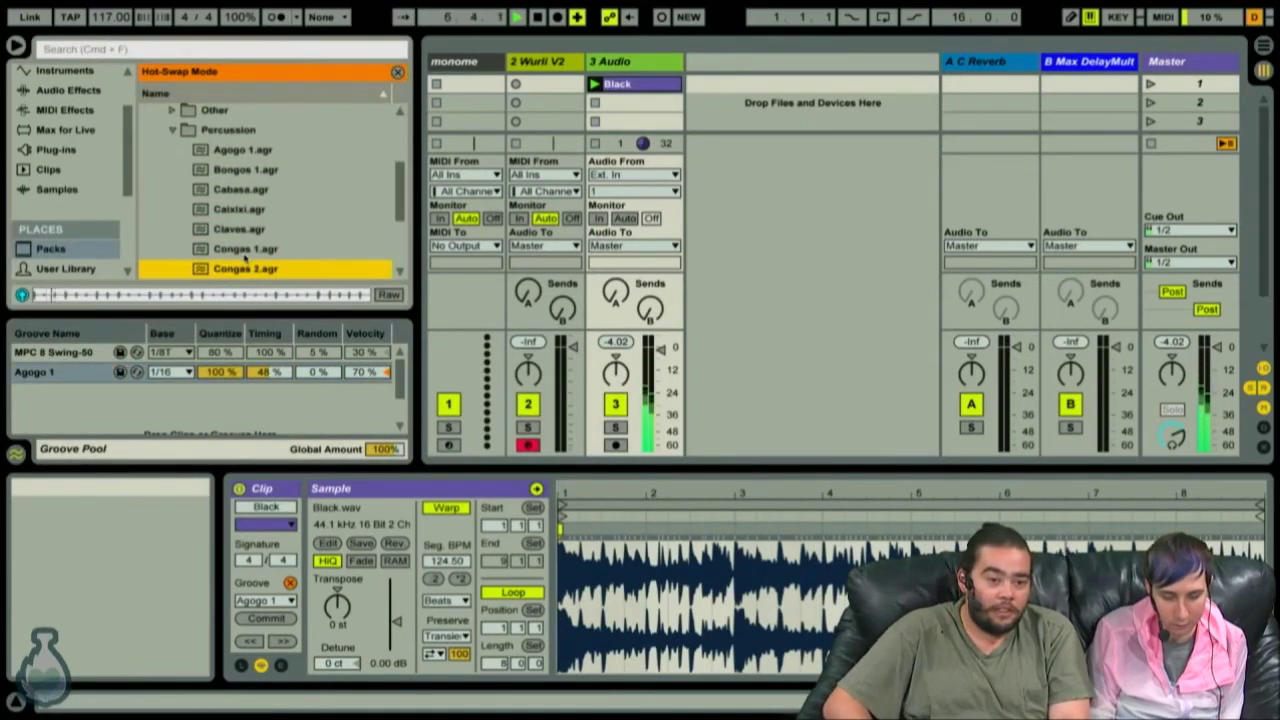
scroll(249, 265, down, 1)
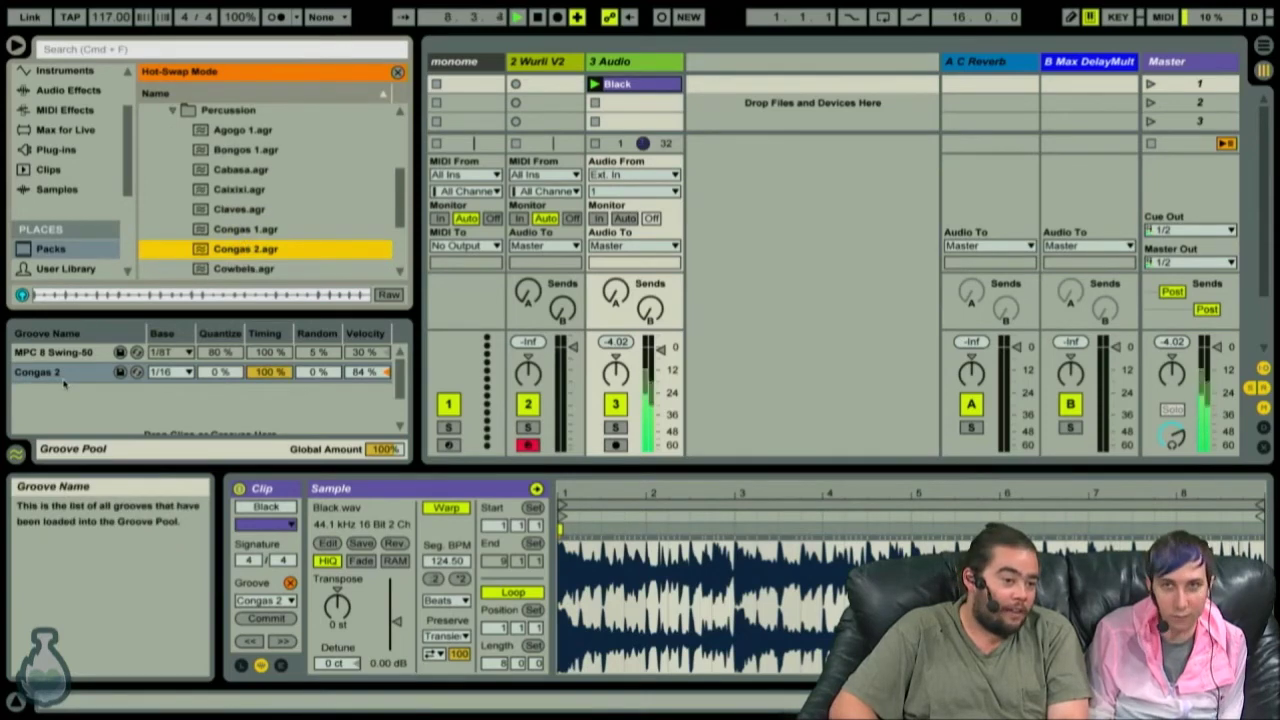
scroll(241, 180, down, 6)
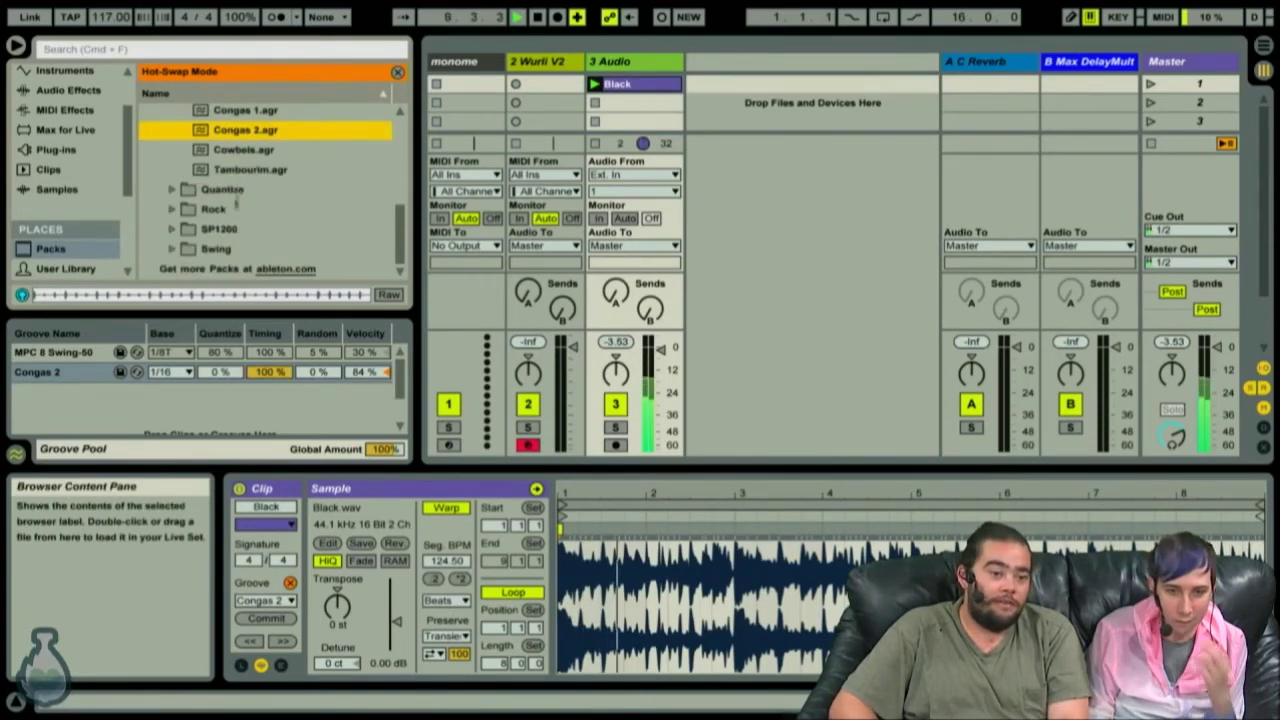
click(241, 176)
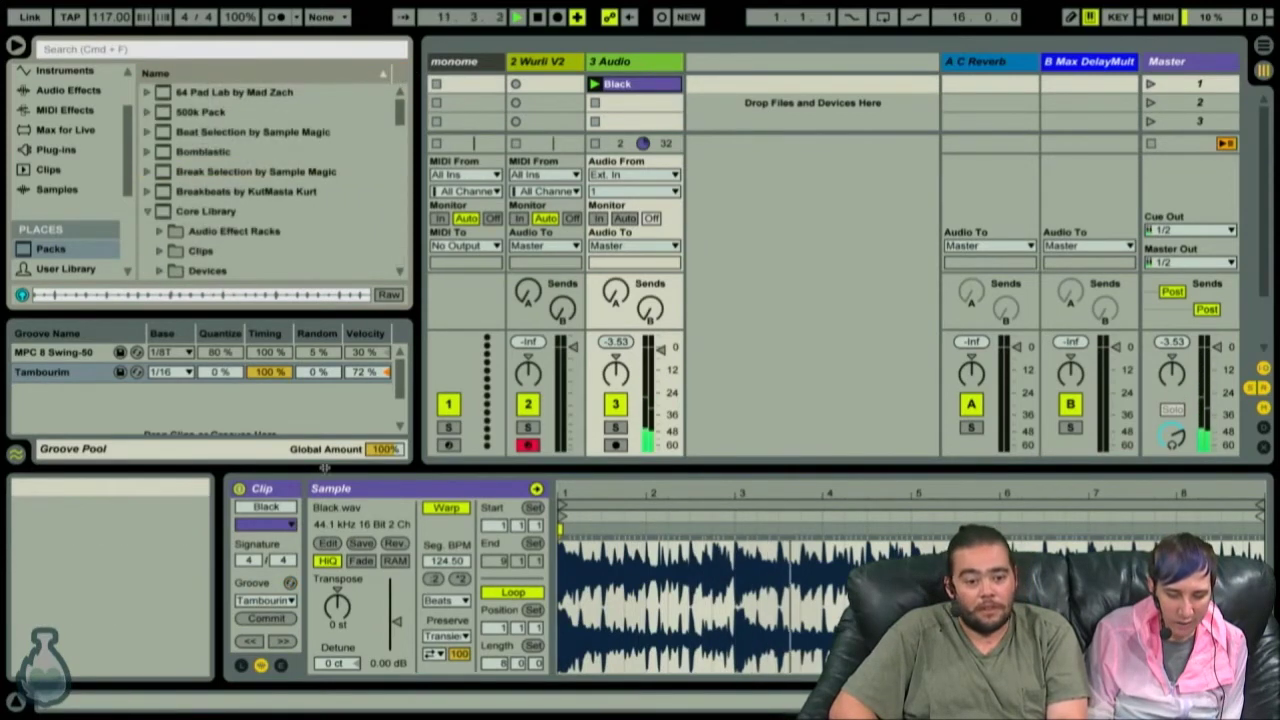
Stop playback and set the Black clip's groove to None.
key(space)
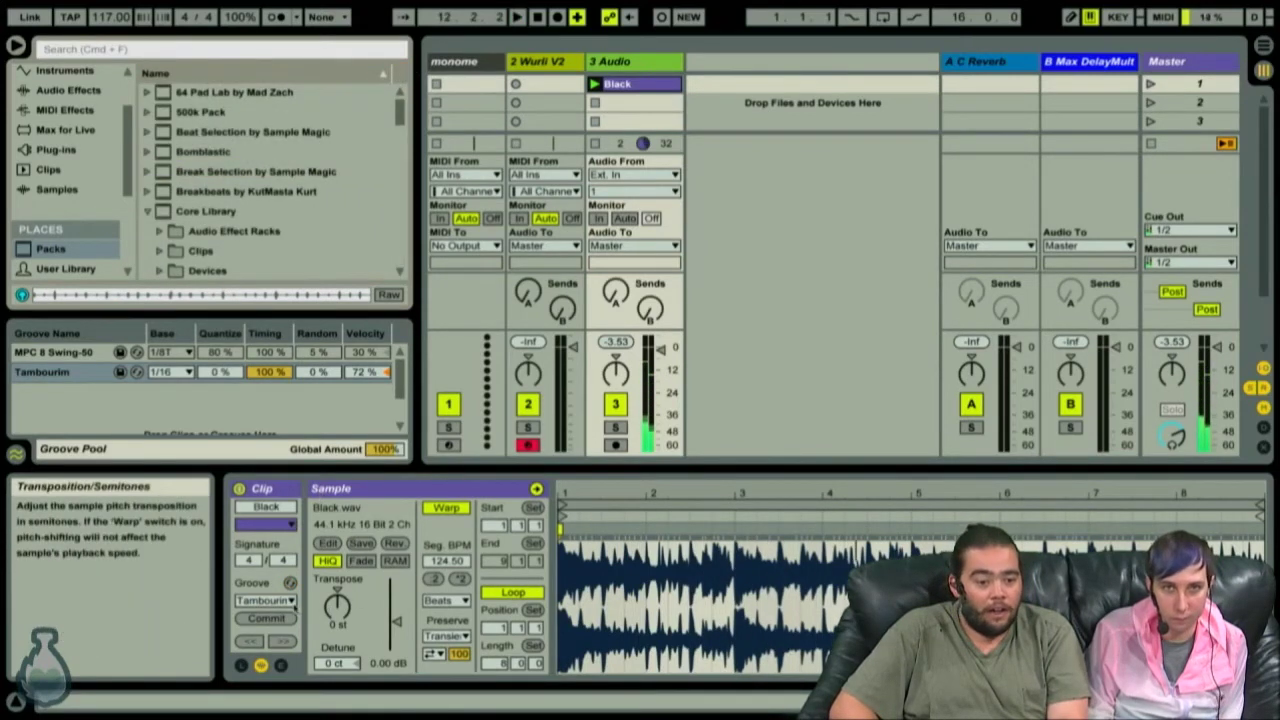
click(290, 600)
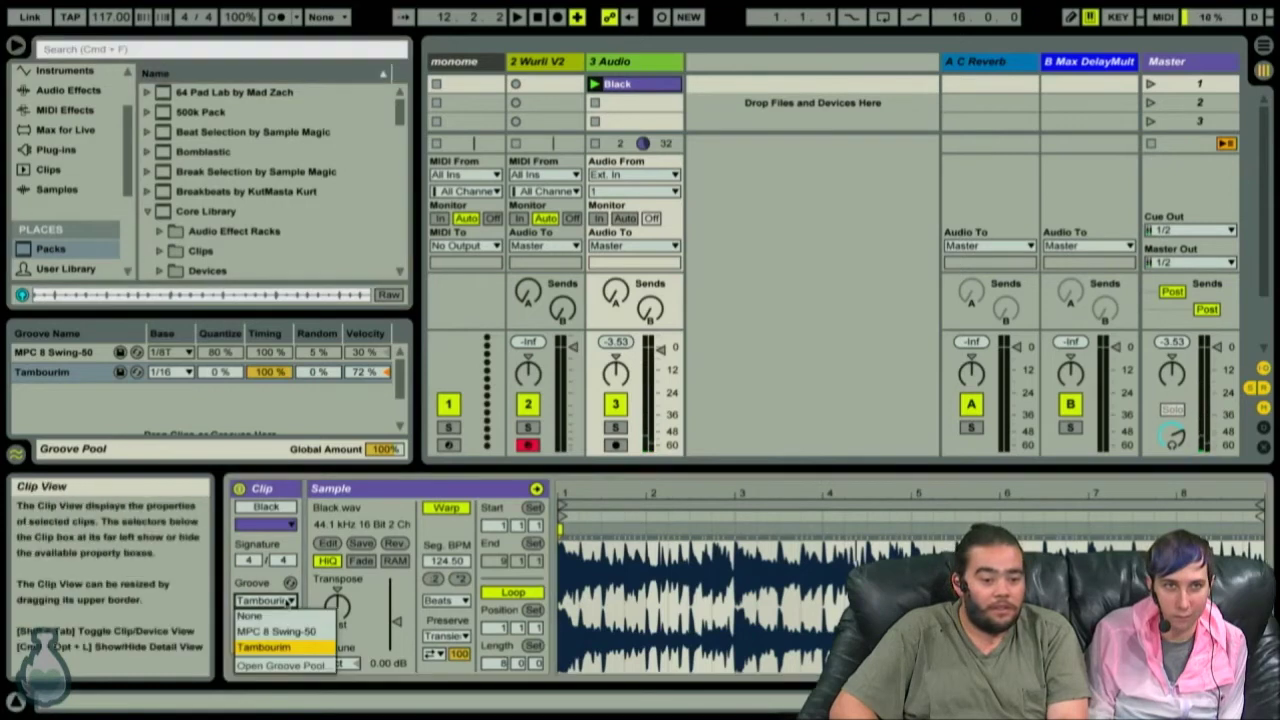
click(252, 616)
Remove the Tambourim and MPC 8 Swing-50 grooves from the Groove Pool and hide the pool.
click(93, 372)
key(Delete)
key(Delete)
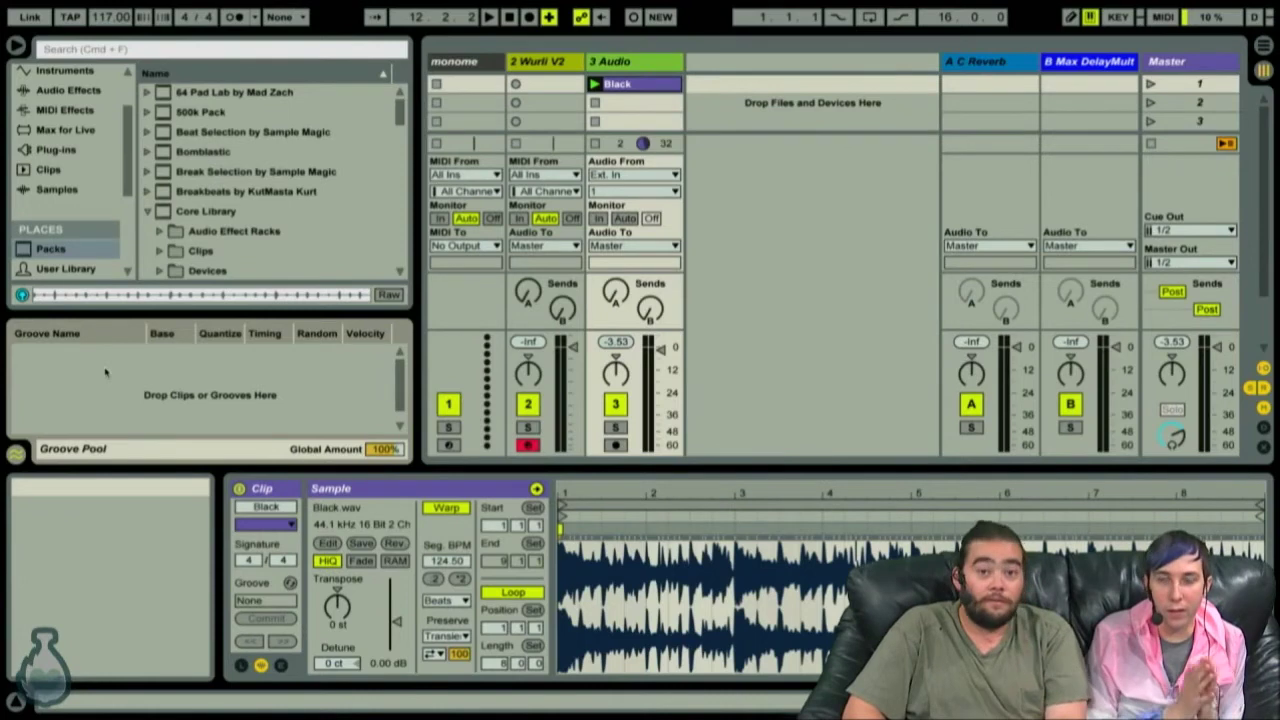
click(16, 454)
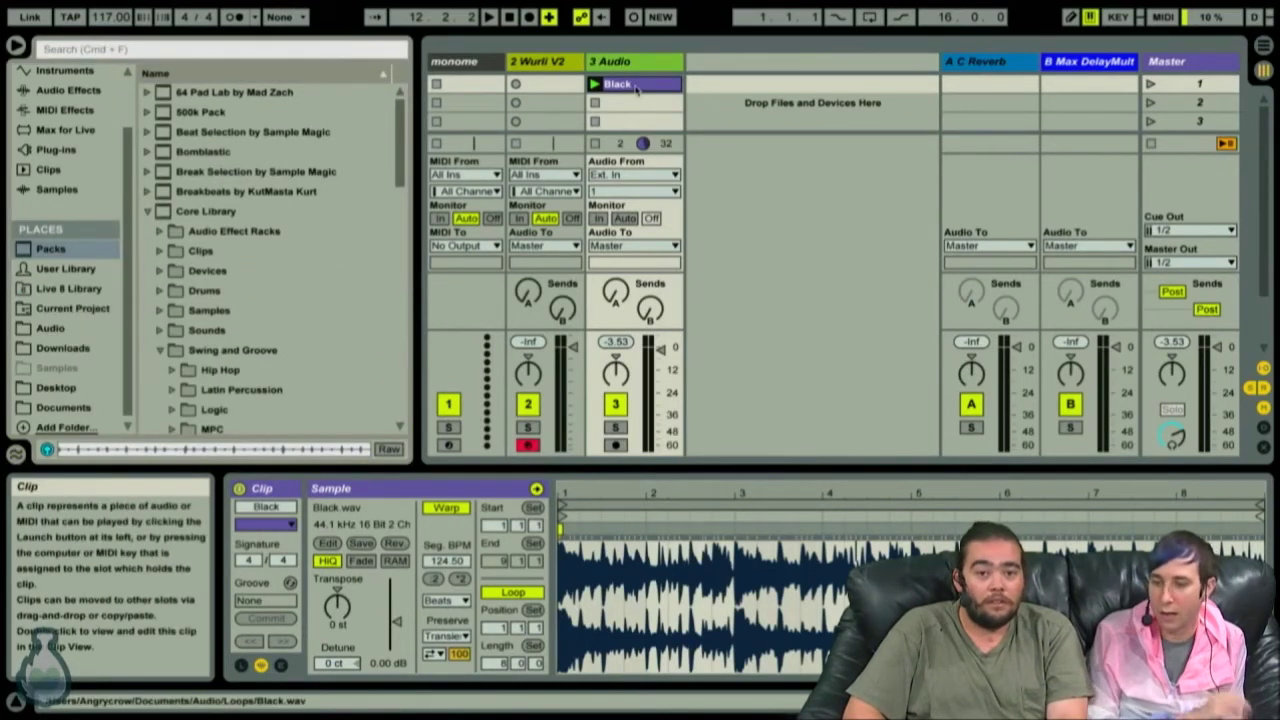
Delete the Black clip from the 3 Audio track and collapse the Core Library pack in the browser.
key(Delete)
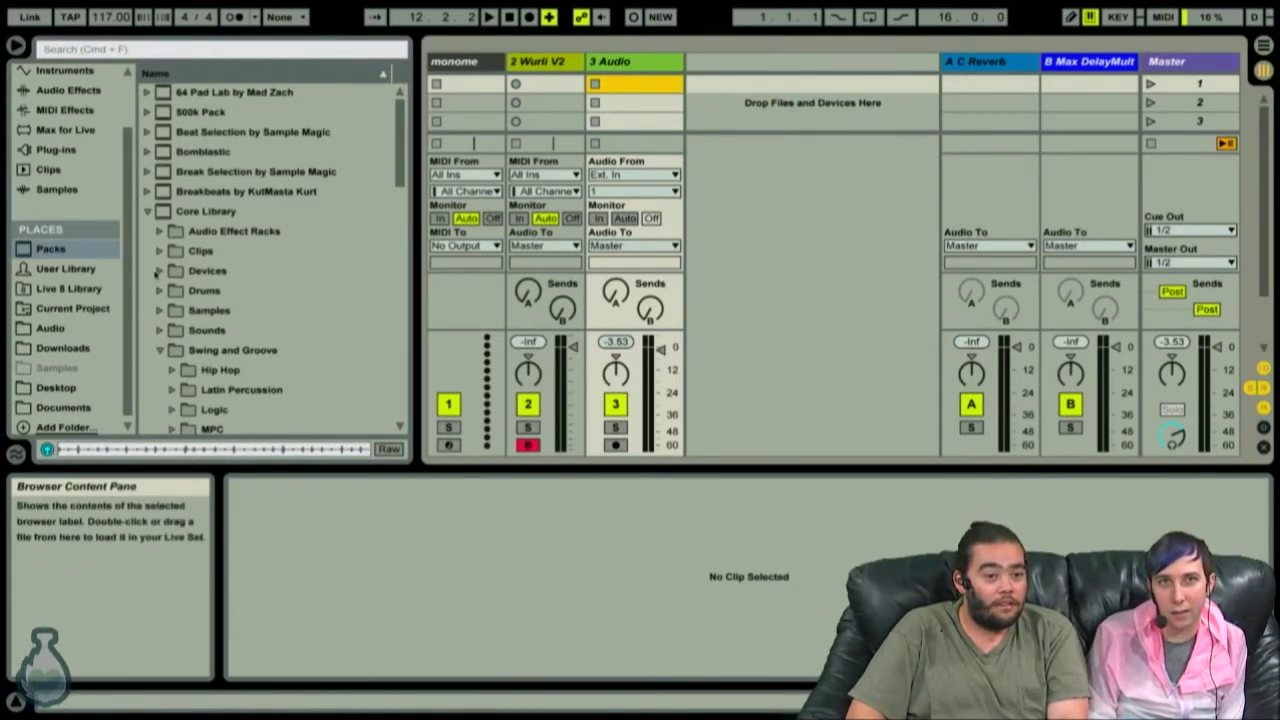
click(148, 211)
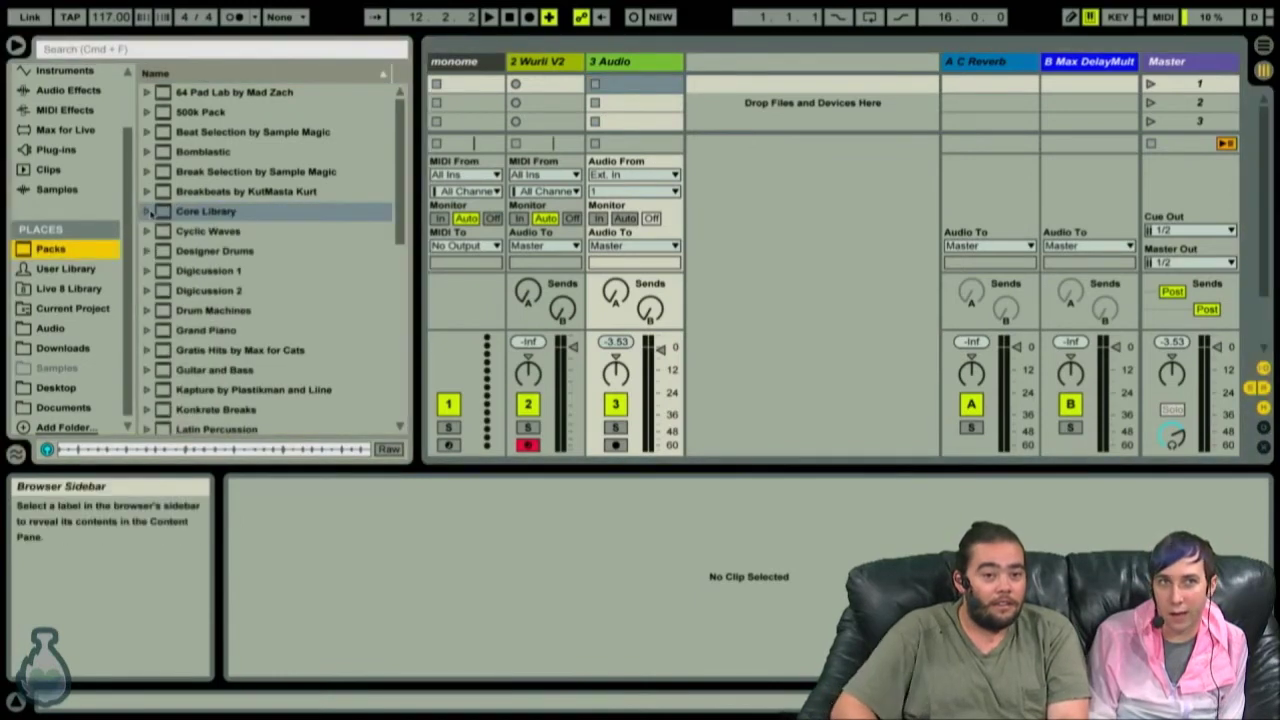
Add info text to the monome track: "This is where I want to keep my monome plugins for when I have that controller plugged in.".
click(474, 63)
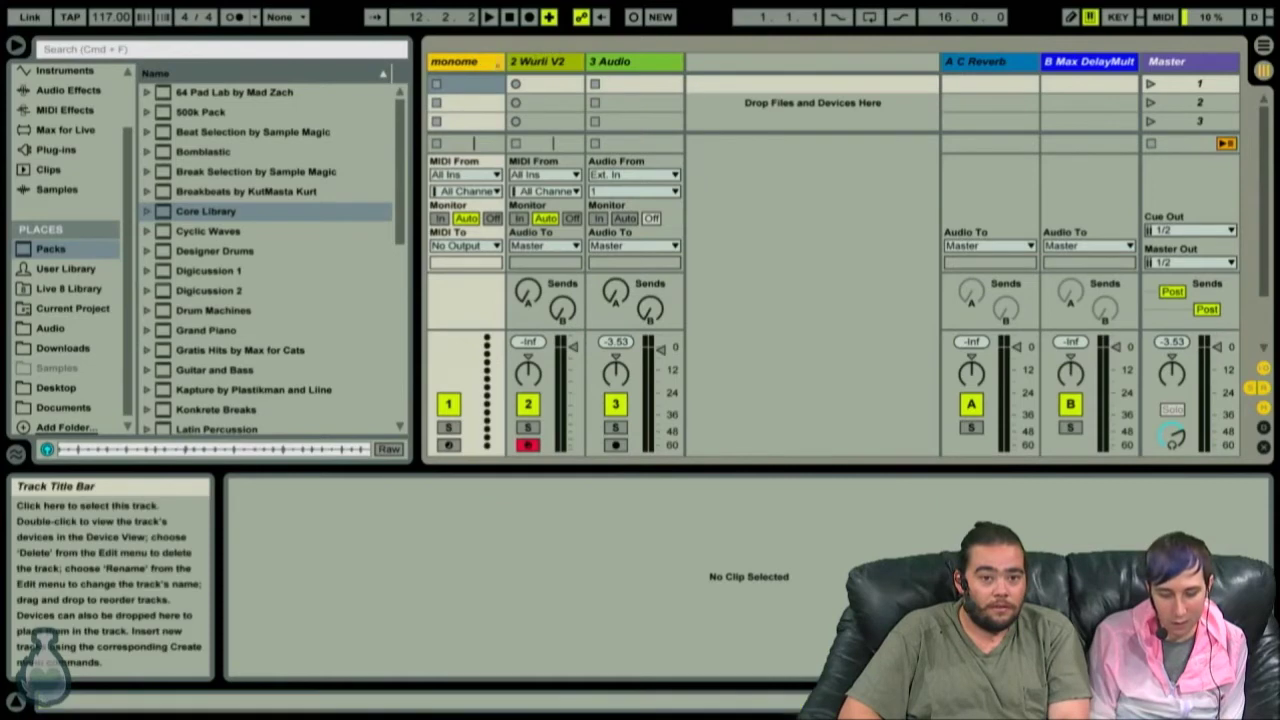
right_click(478, 65)
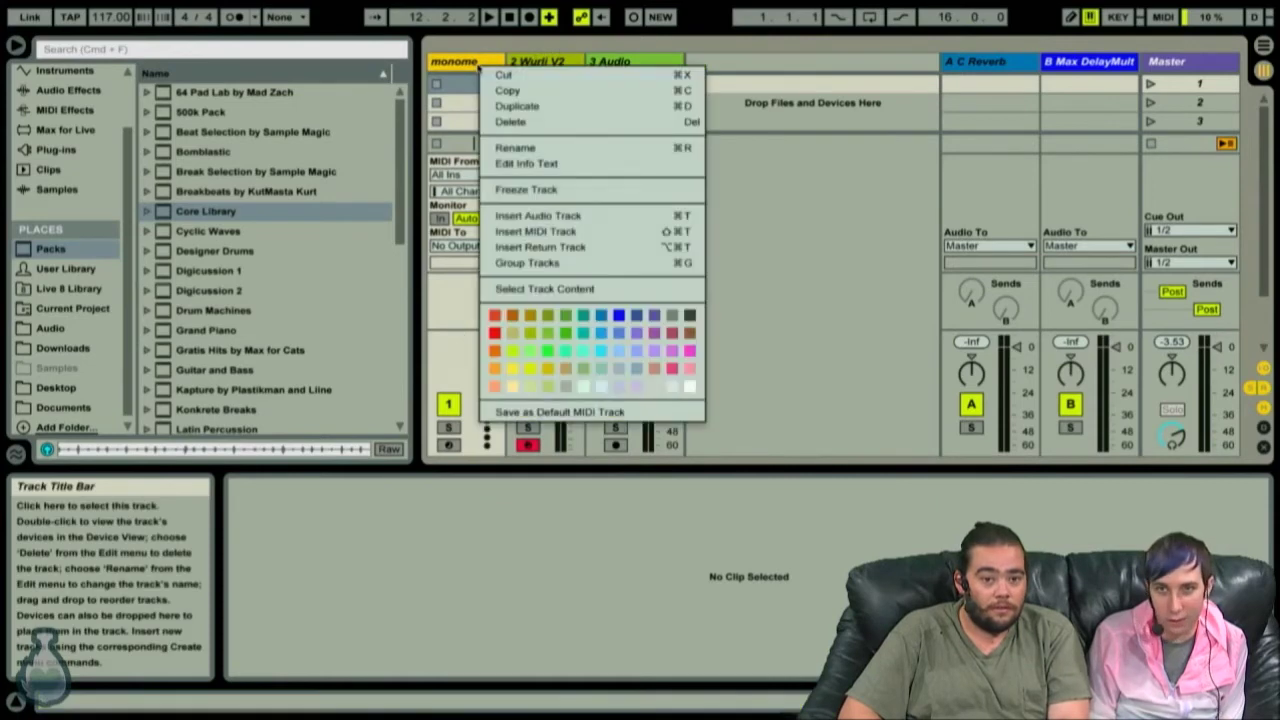
click(531, 163)
text(This is where I want to keep my a)
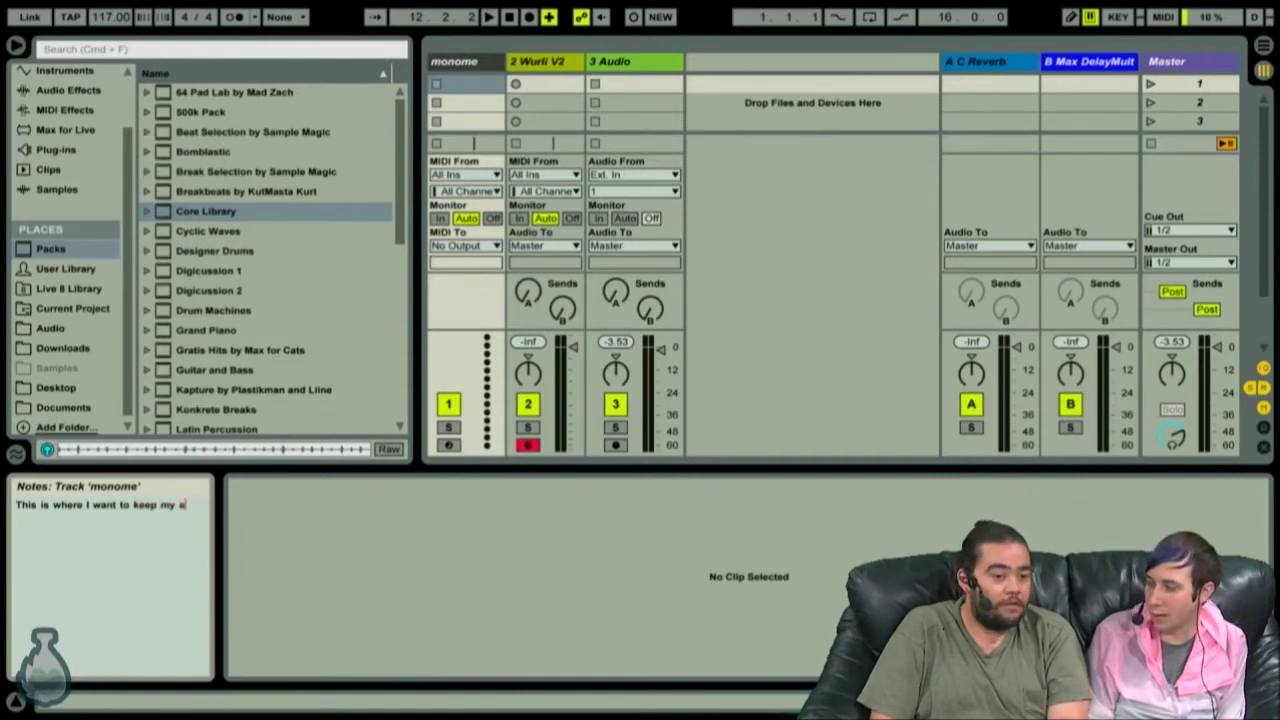
key(BackSpace)
text(mo)
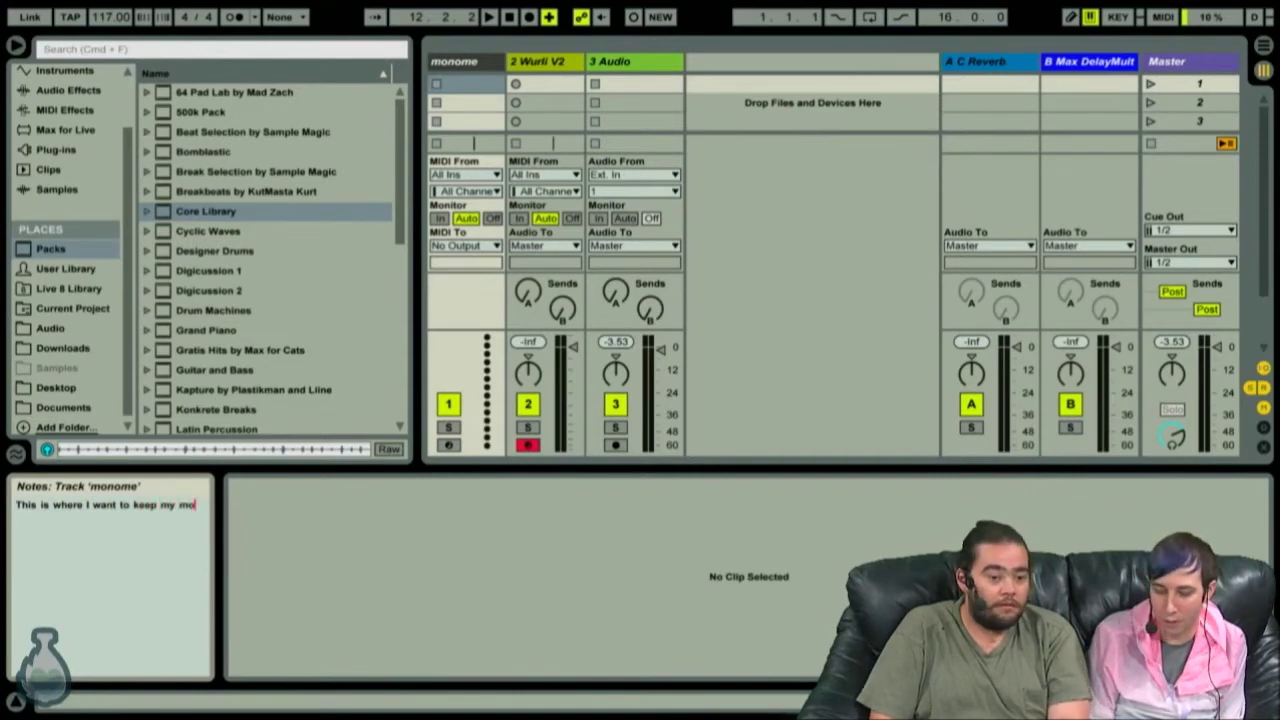
text(nome pl)
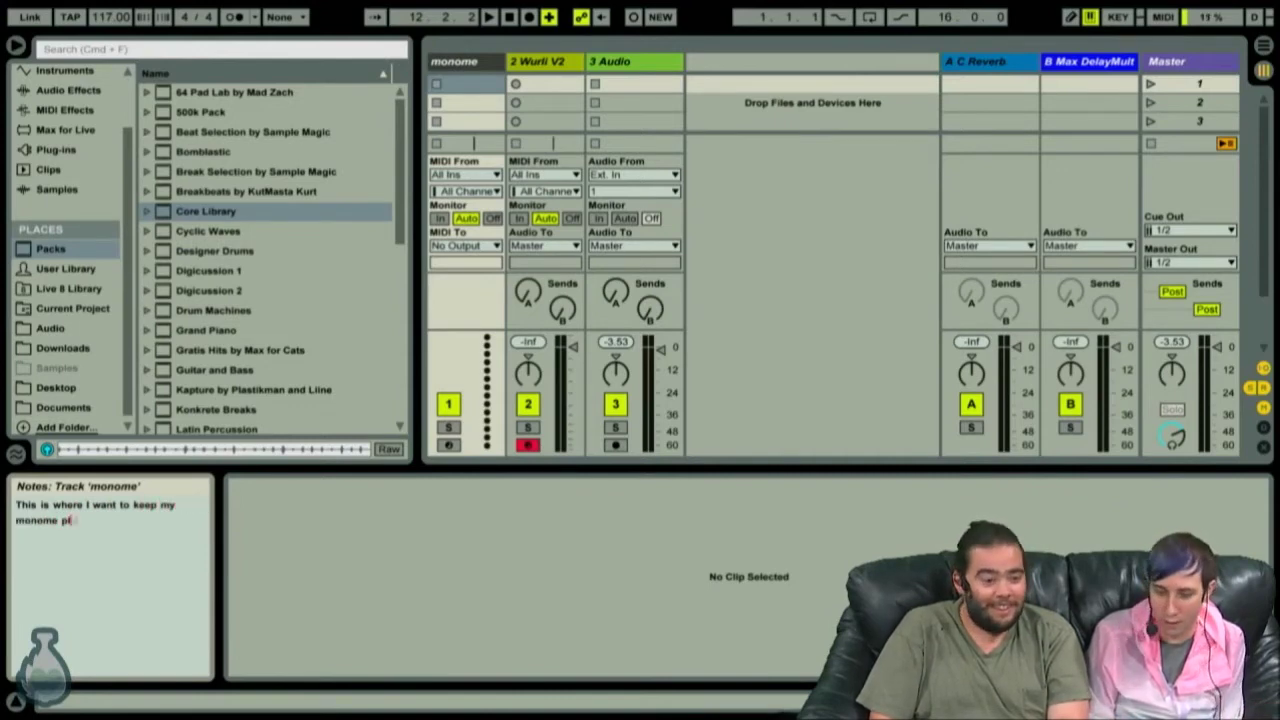
text(ugins fo)
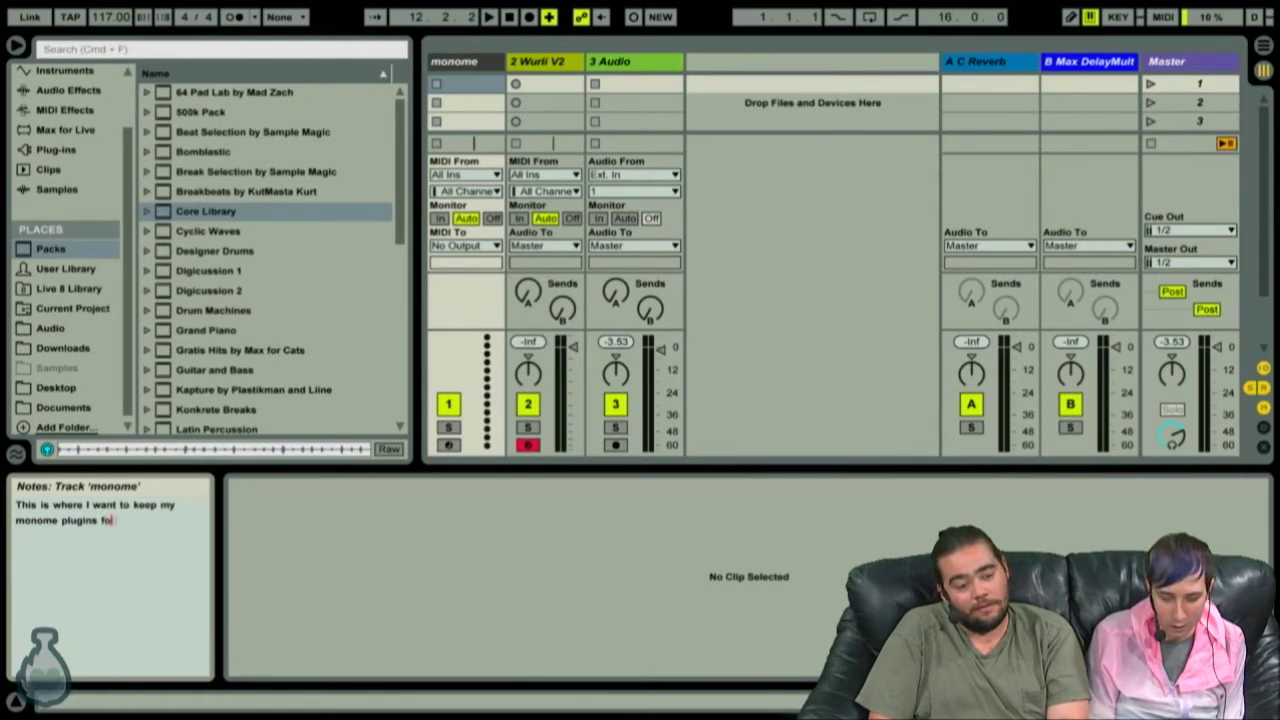
text(r when I have th)
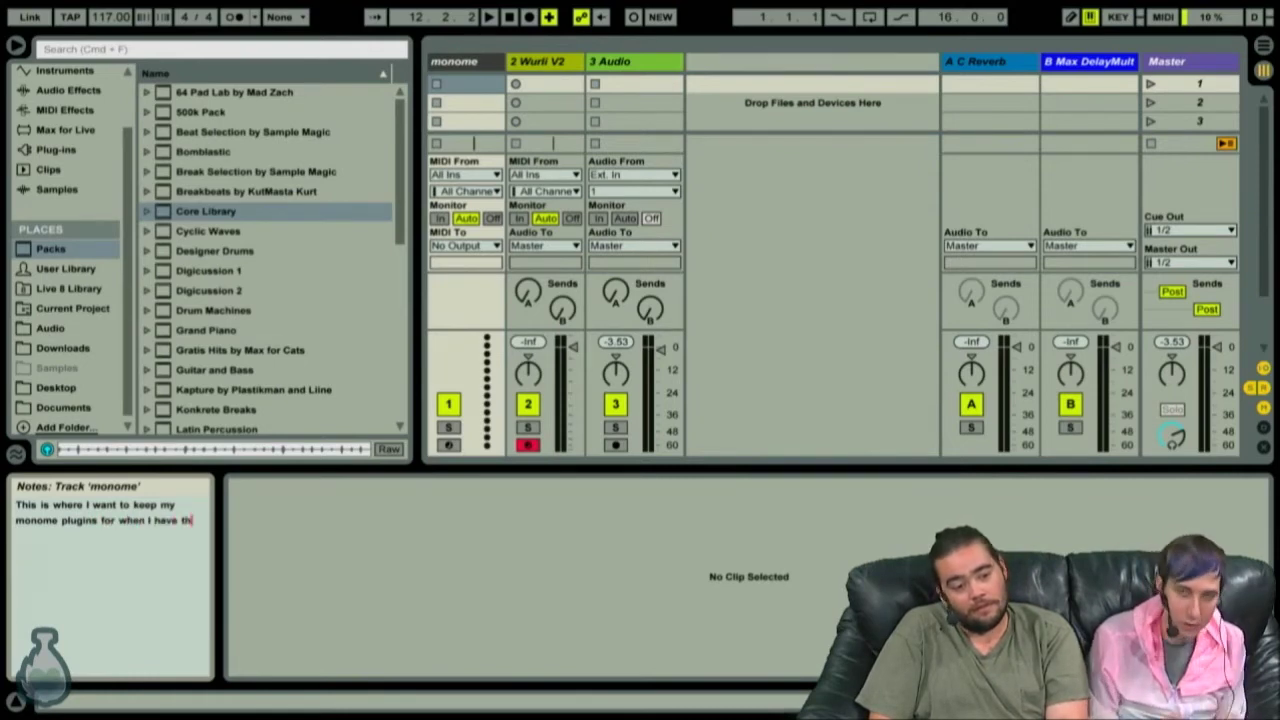
text(at controller pl)
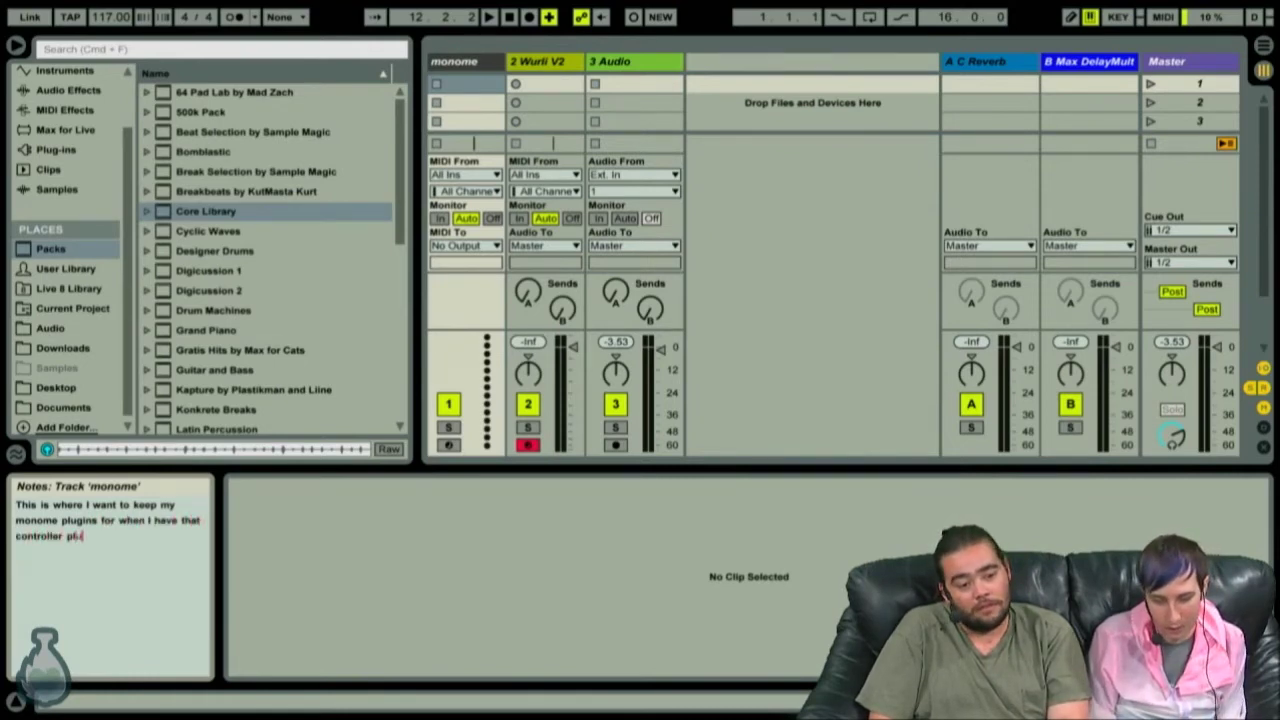
text(ugged in.)
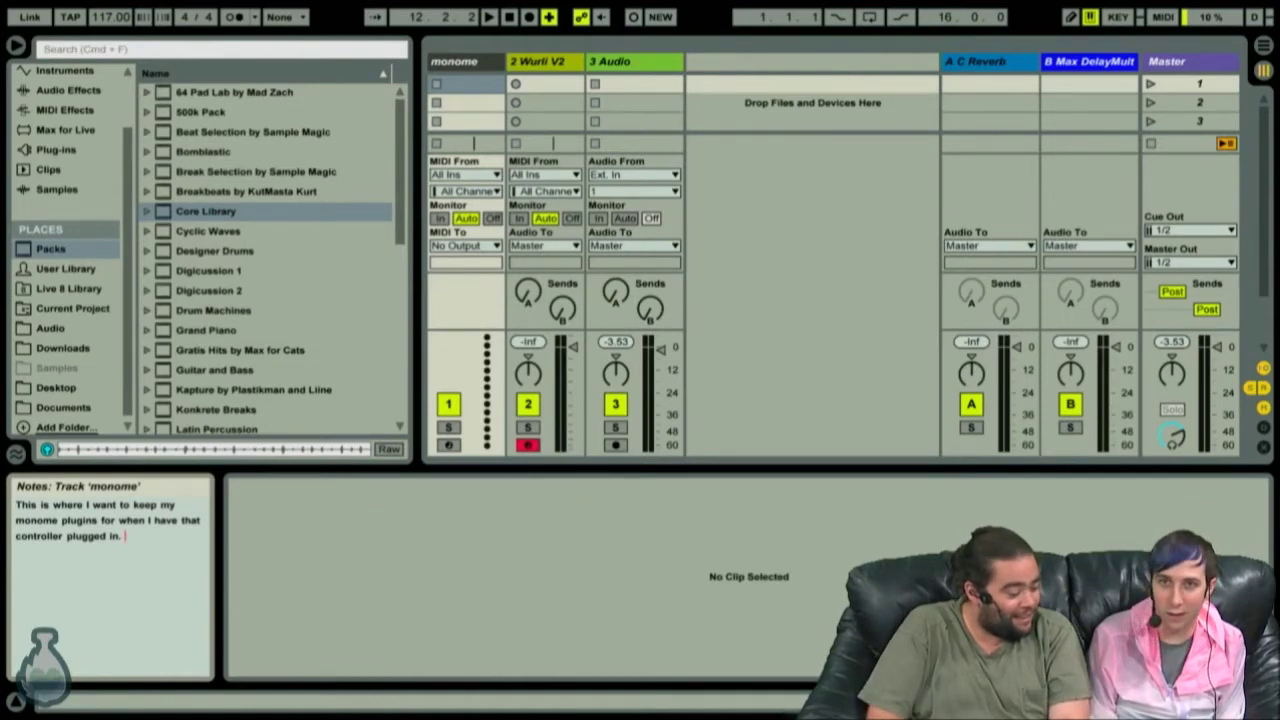
Add a second paragraph to the monome track's info text: "Thanks for watching mint potion happen!".
key(Return)
text(Thanks for watching m)
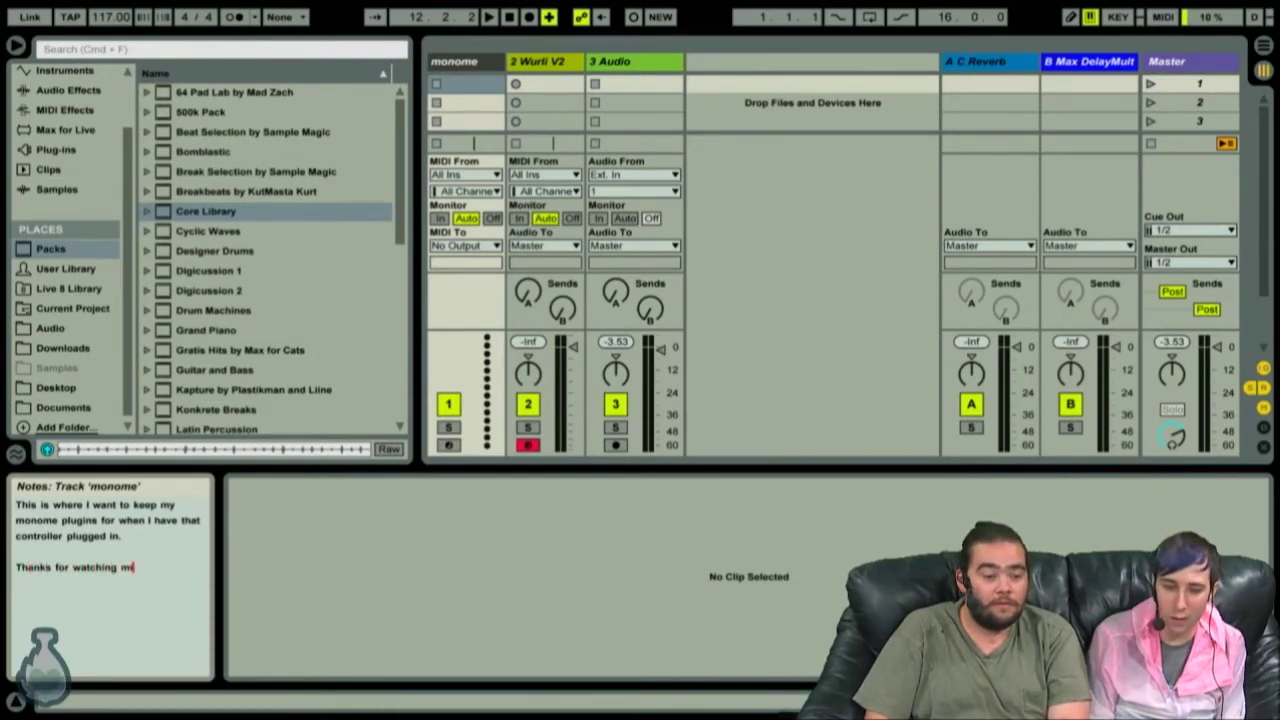
text(int pp)
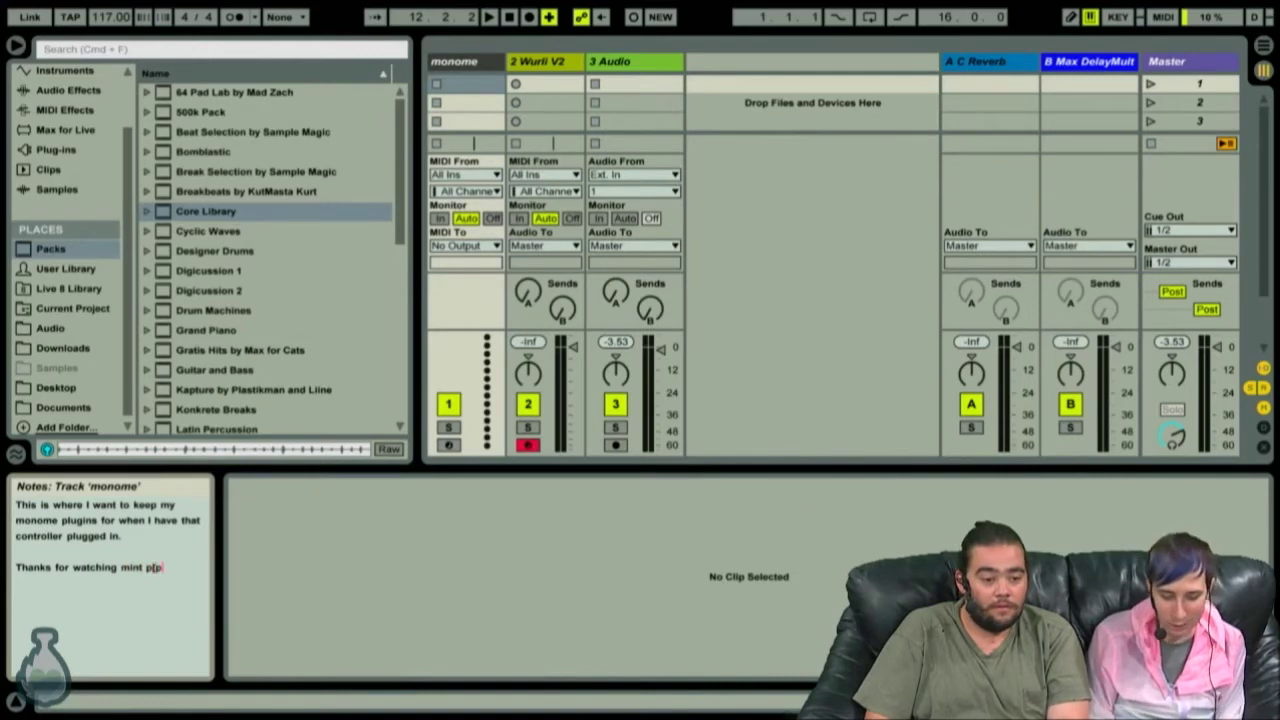
text(otion happen!)
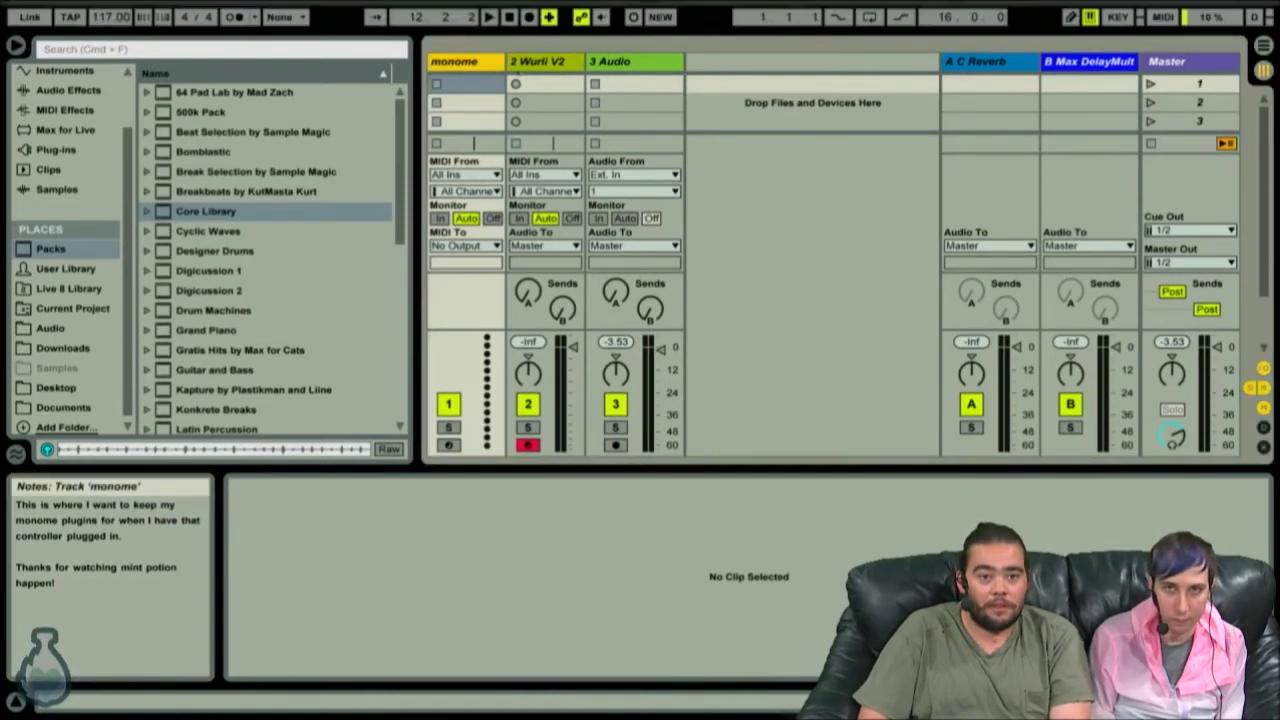
Compare the info text of the 2 Wurli V2 and monome tracks and show the monome track's devices.
click(549, 66)
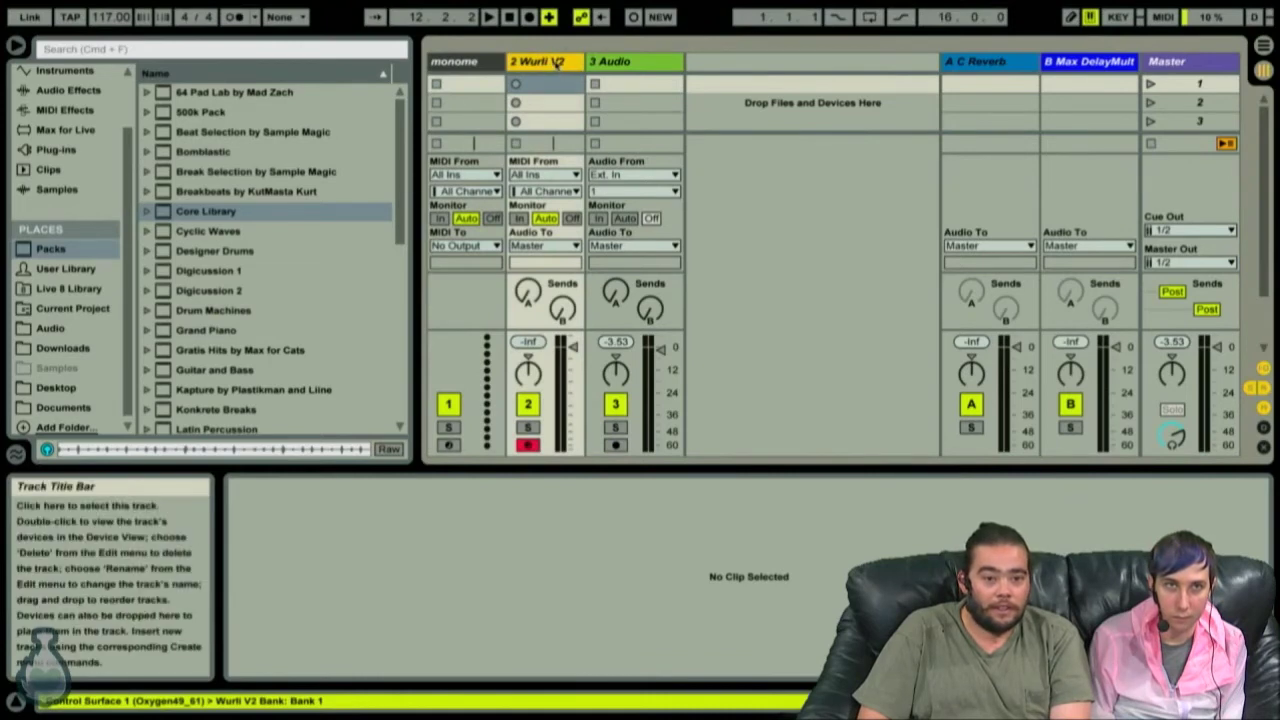
click(469, 63)
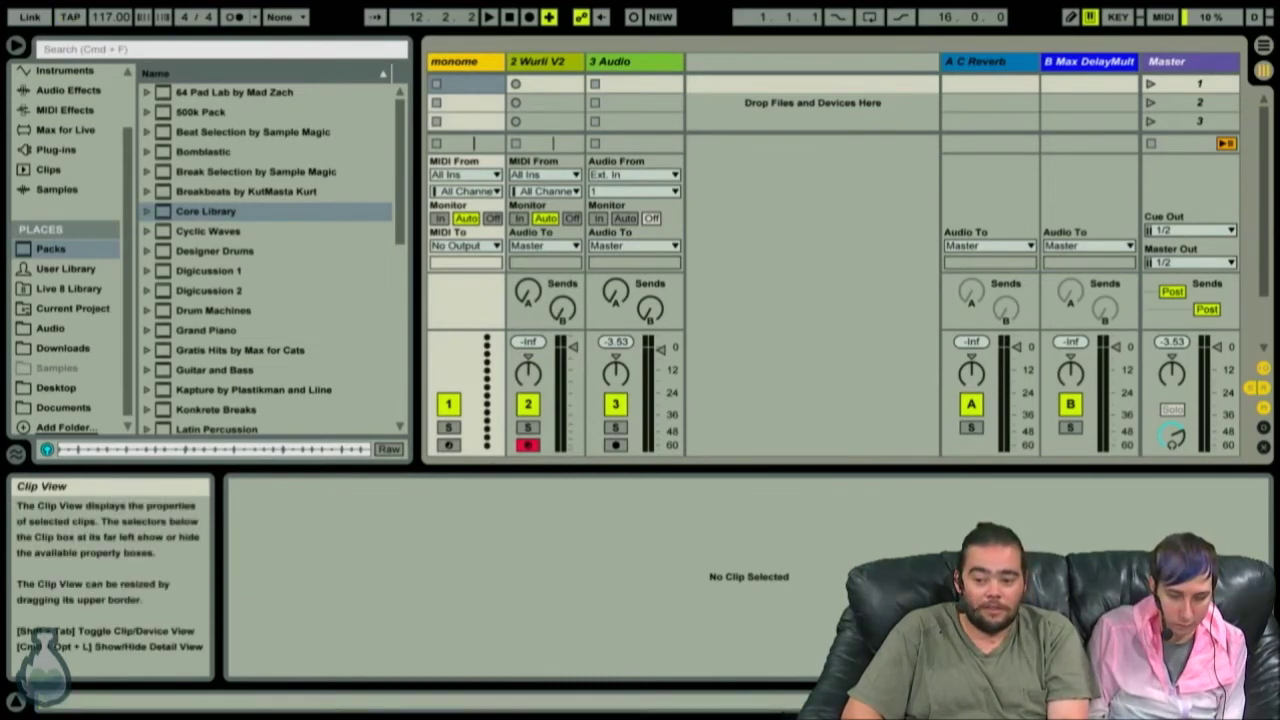
click(1185, 702)
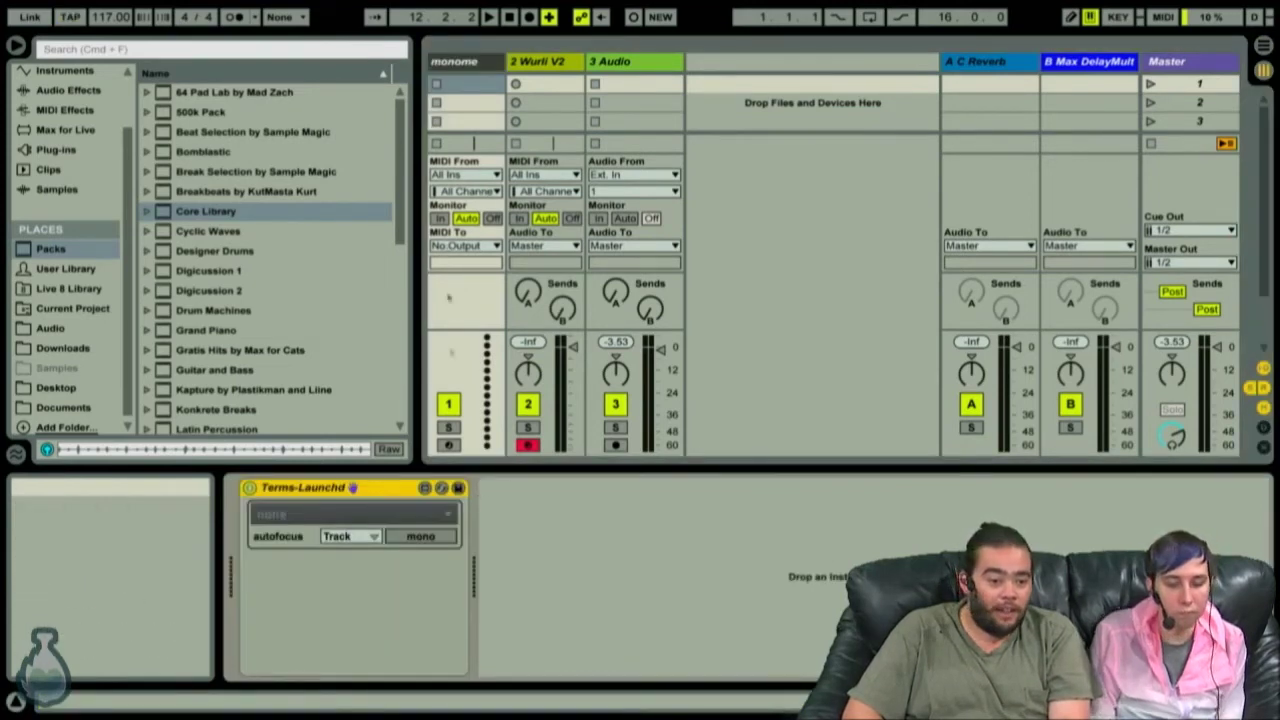
click(453, 61)
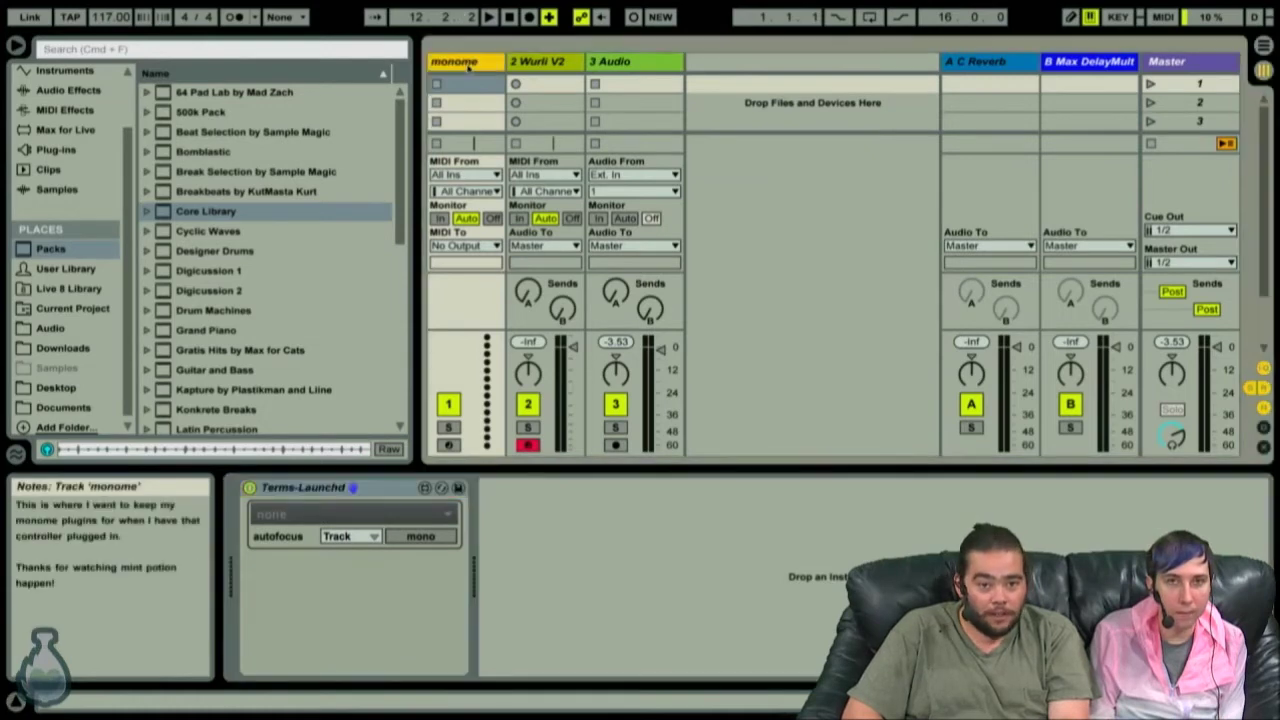
Hide the Info View and select the Terms-Launchd device, then the empty area of the monome track's device chain.
click(340, 512)
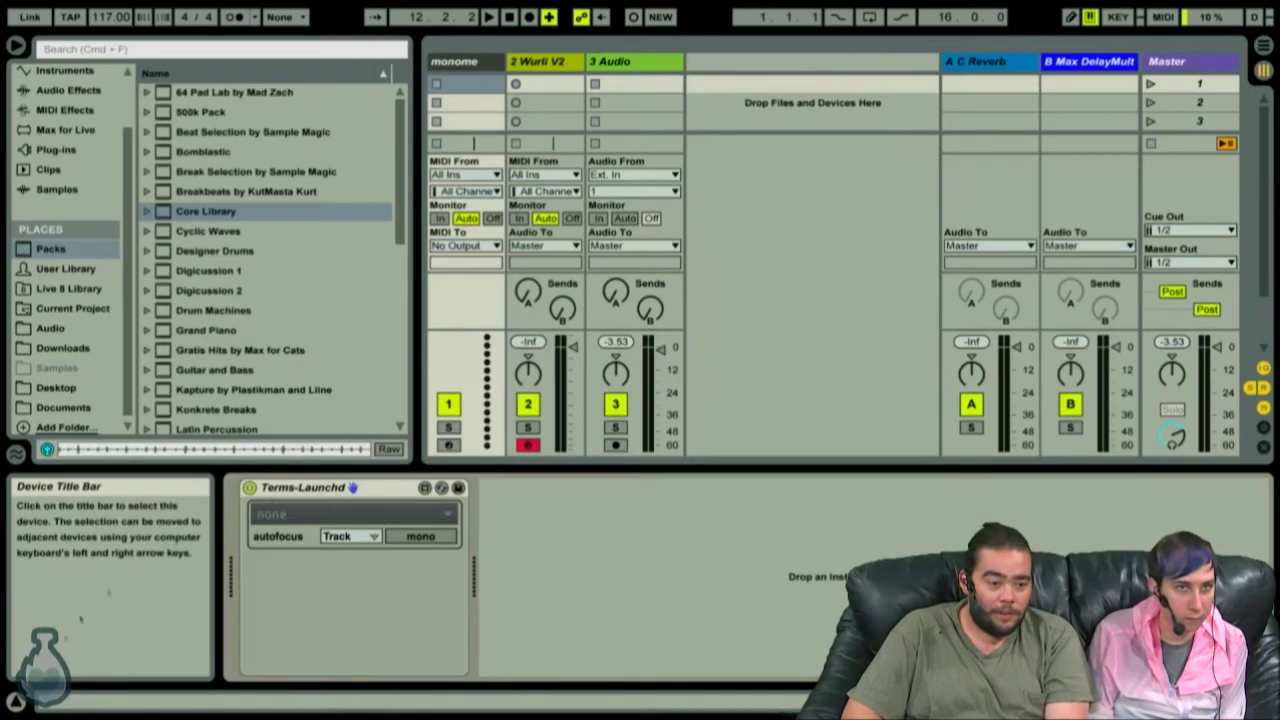
click(16, 700)
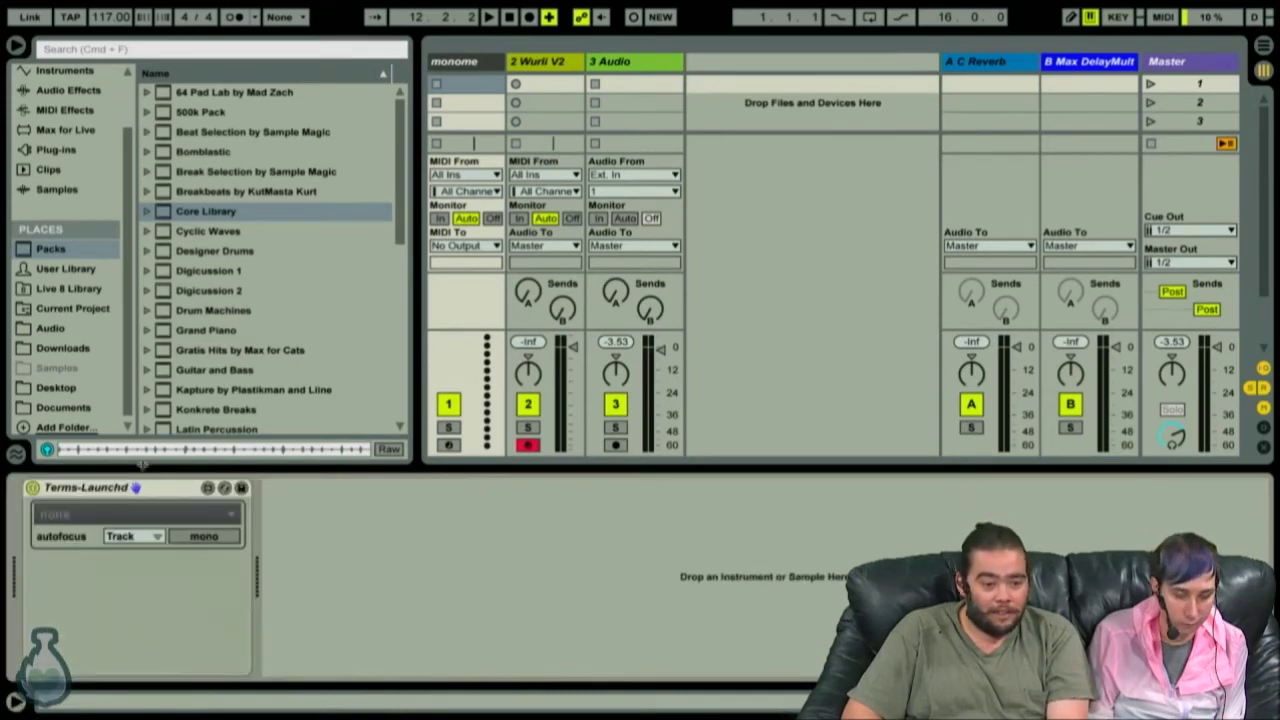
click(97, 490)
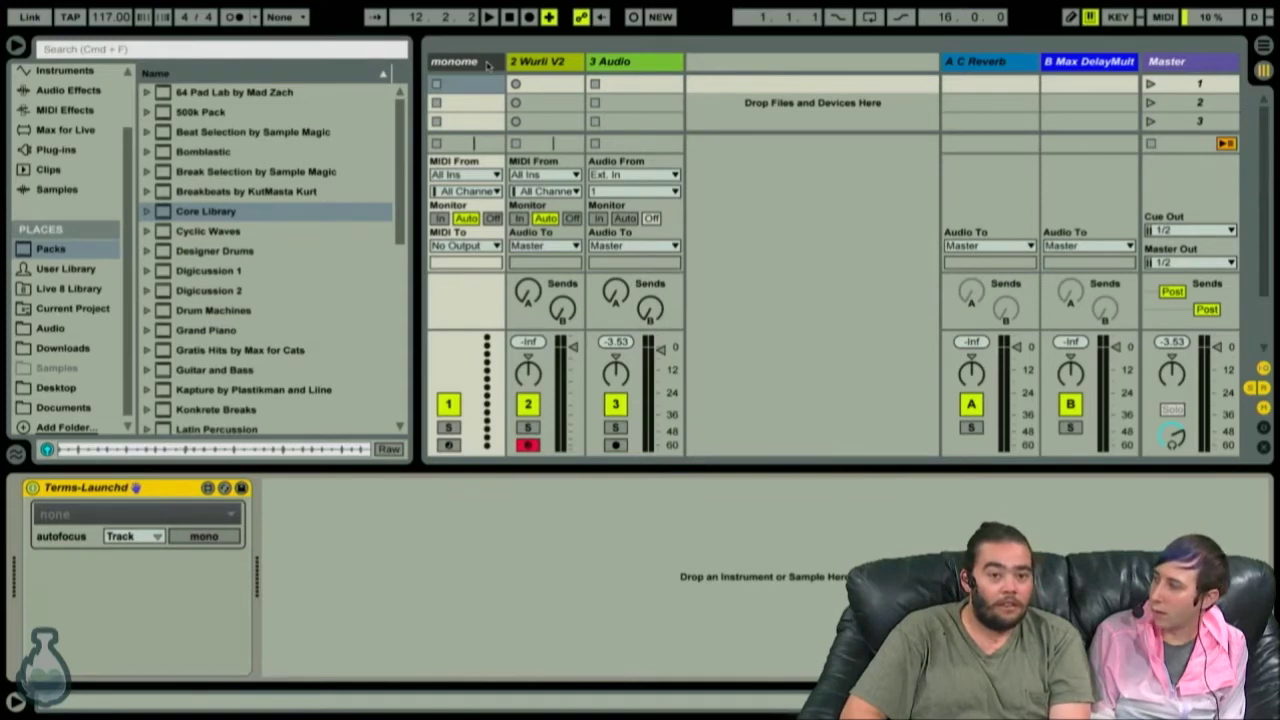
click(393, 532)
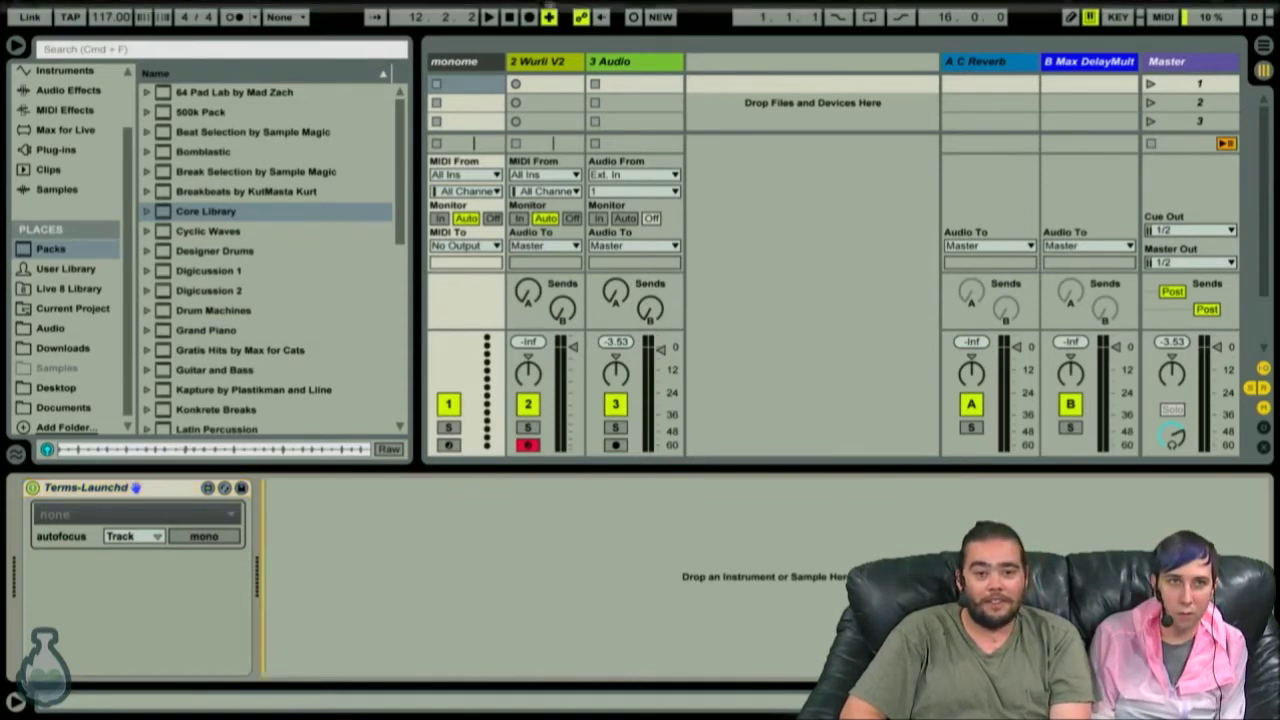
Select the 2 Wurli V2 track and turn the Computer MIDI Keyboard off and back on.
click(561, 62)
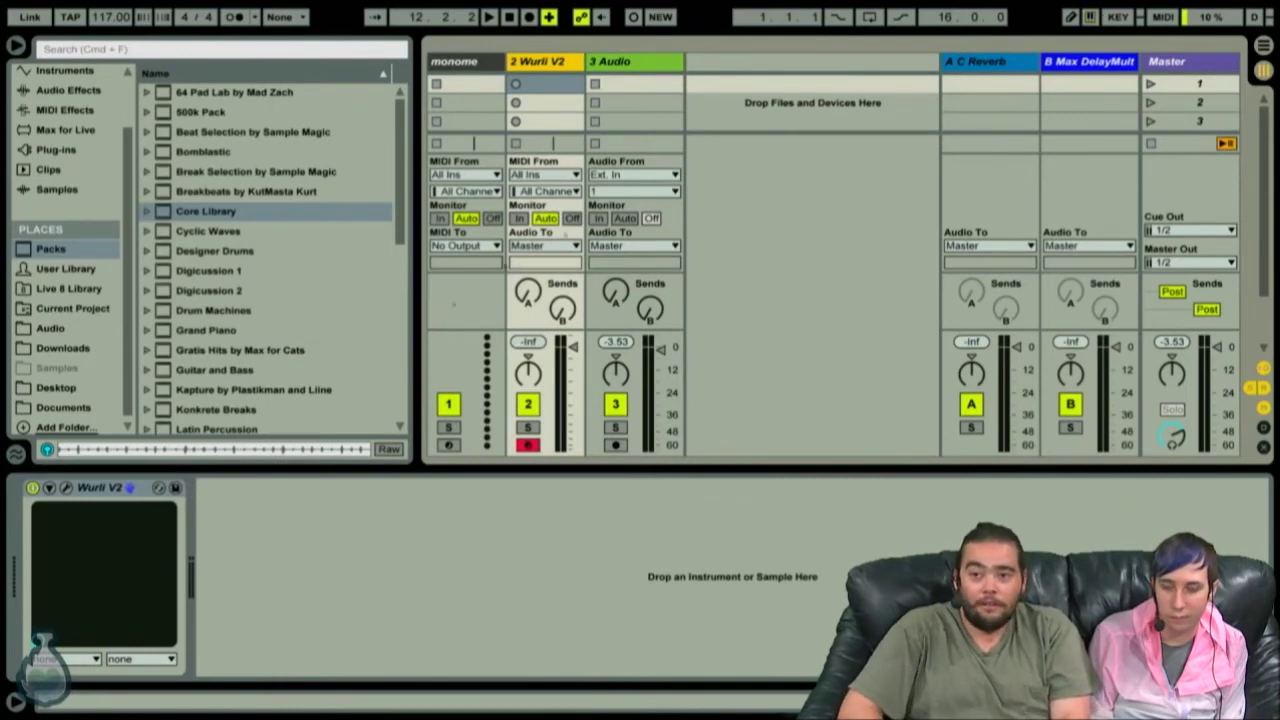
click(1090, 17)
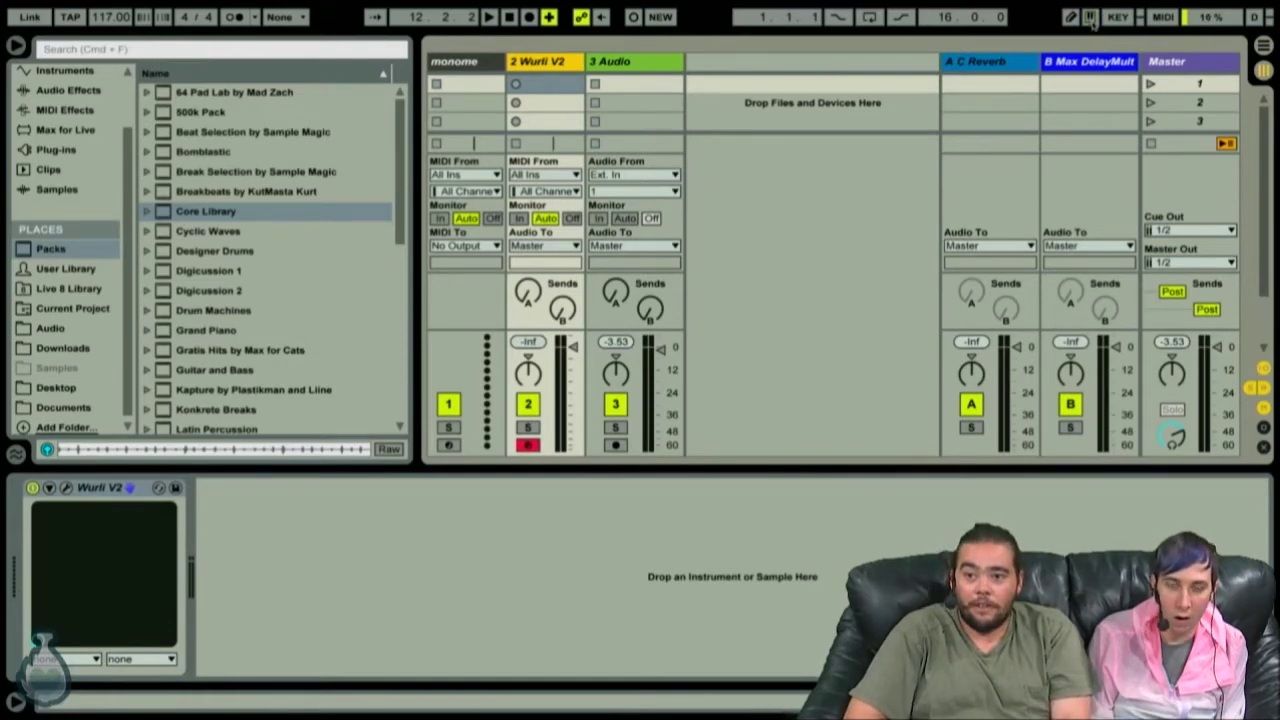
click(1092, 20)
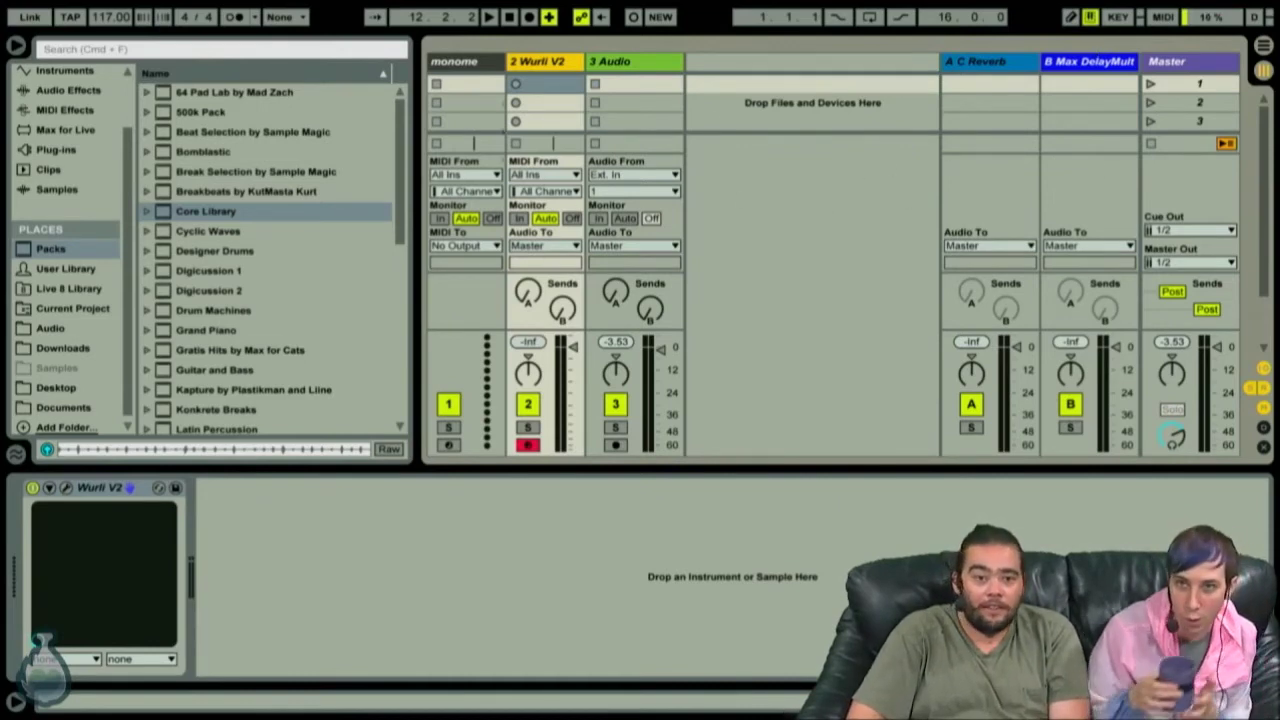
Open the Wurli V2 plug-in window, look for it across the desktop spaces and return to Live.
click(66, 490)
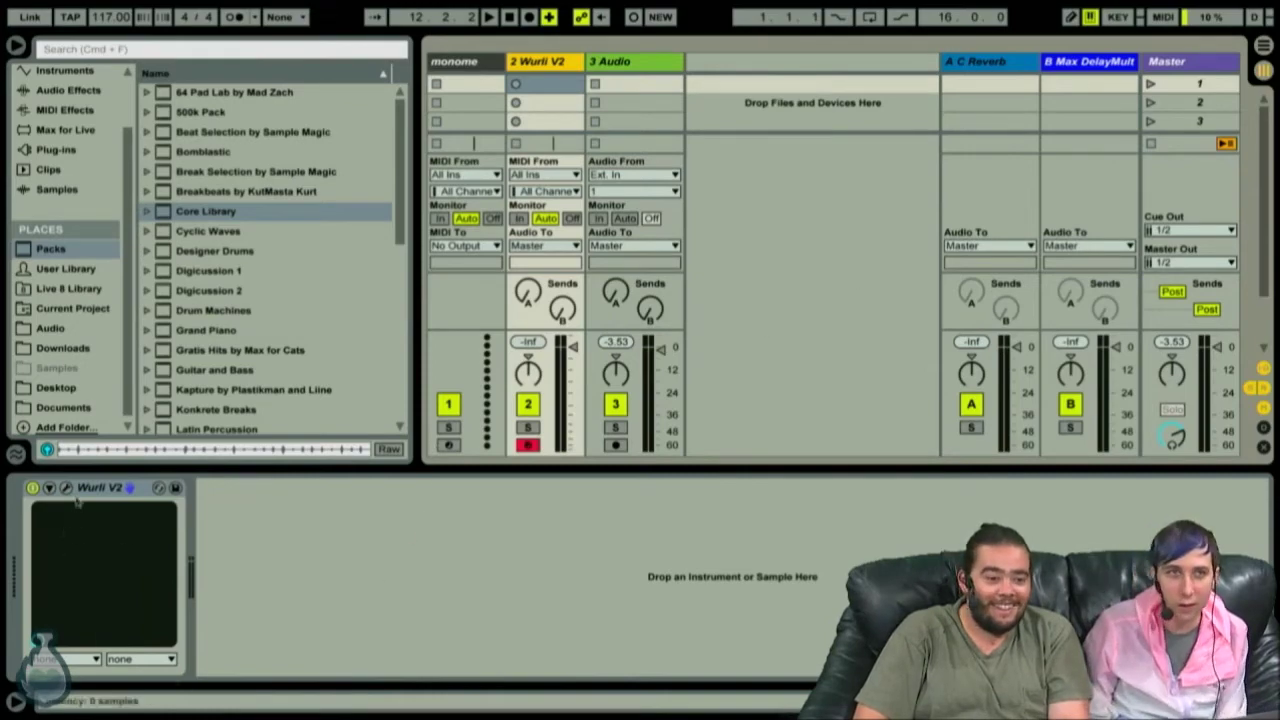
key(ctrl+Up)
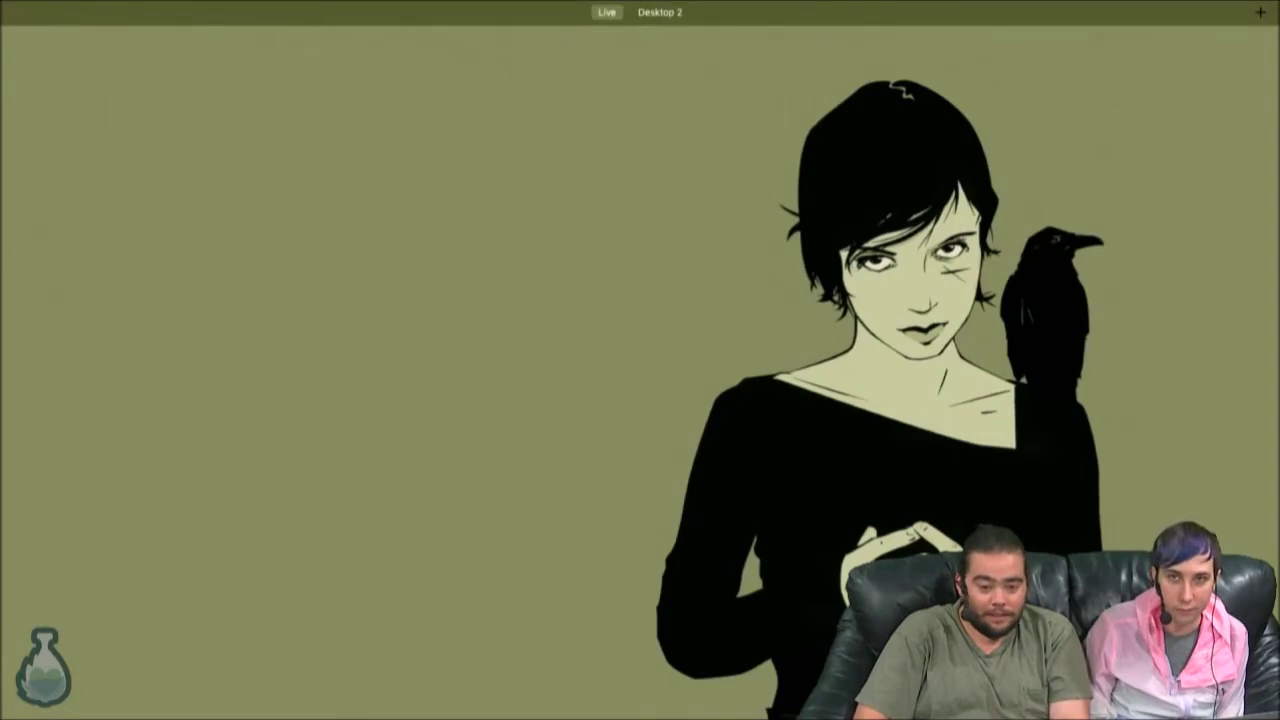
mouse_move(660, 13)
key(ctrl+Up)
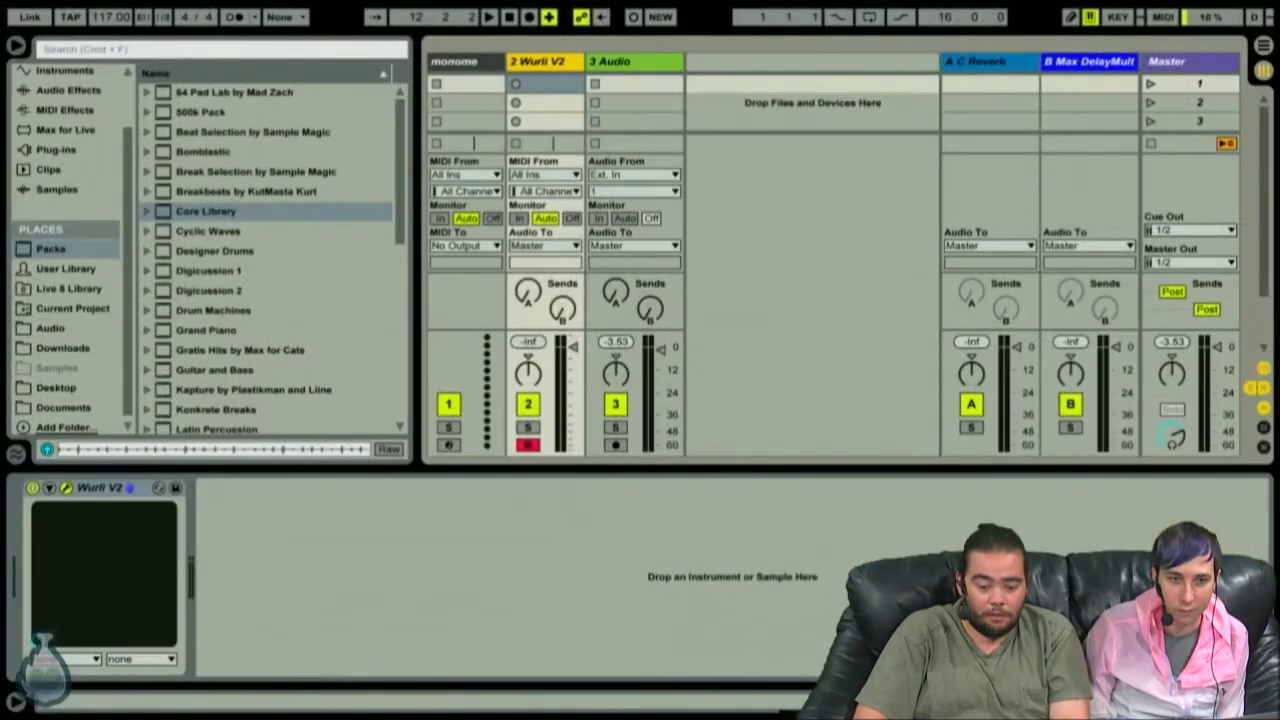
key(ctrl+Up)
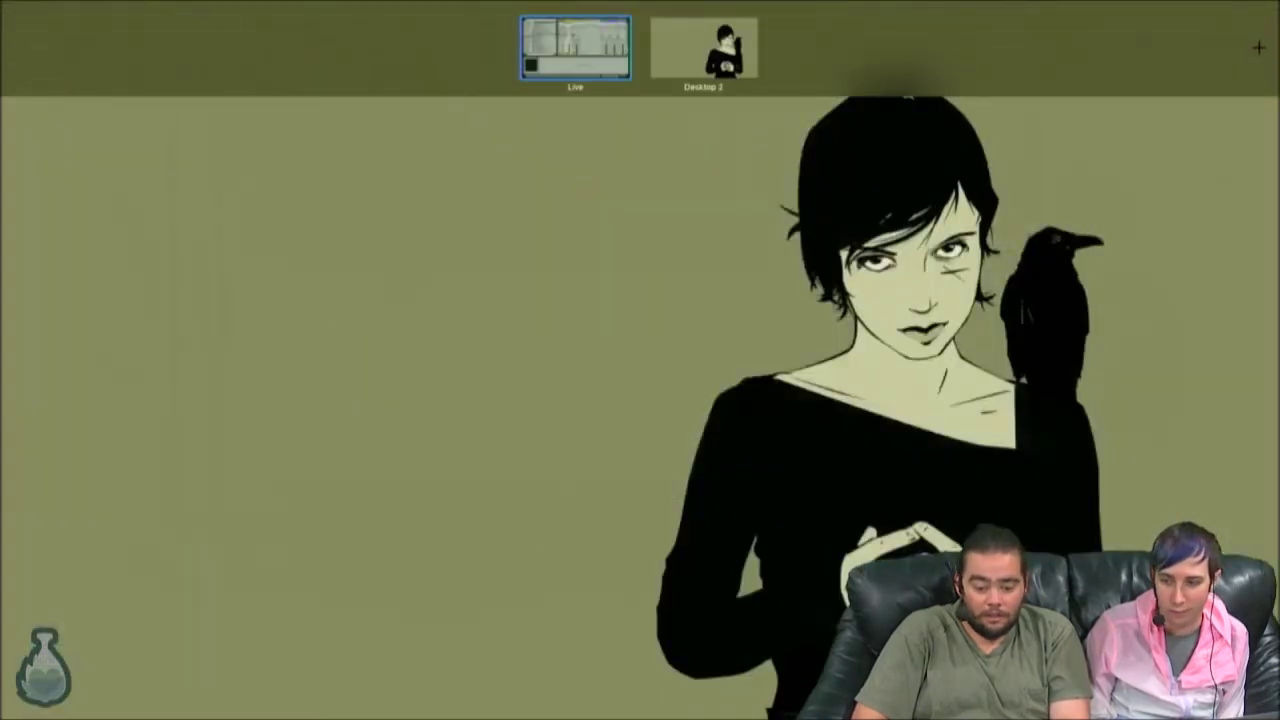
key(ctrl+Right)
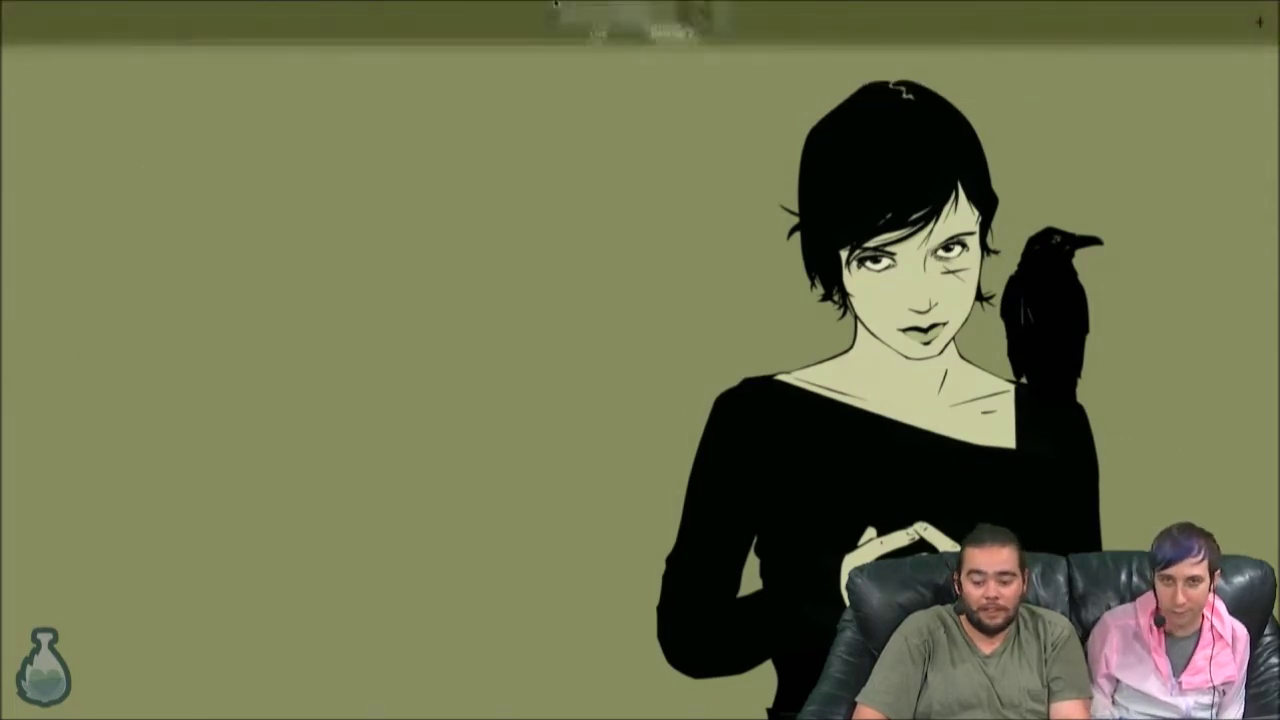
click(566, 47)
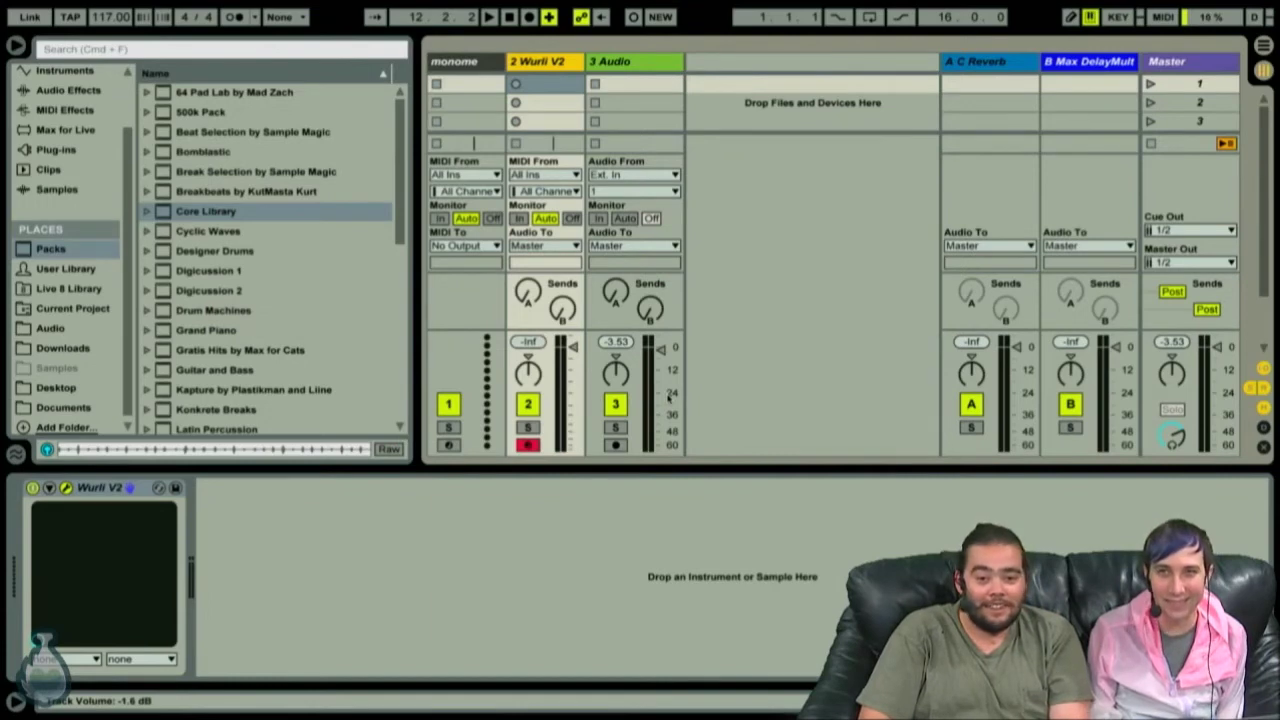
Shift the computer keyboard's octave range up and down, ending on C3 to D4, and play test notes on the Wurli V2.
key(x)
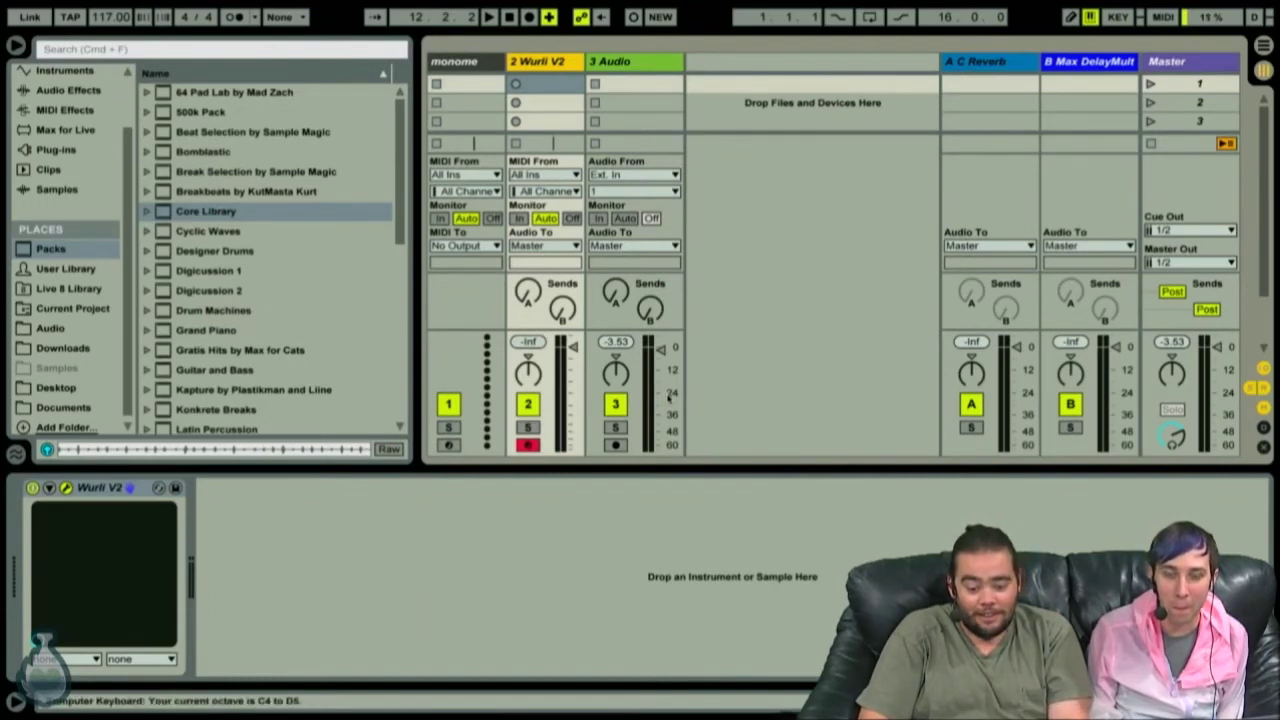
key(a)
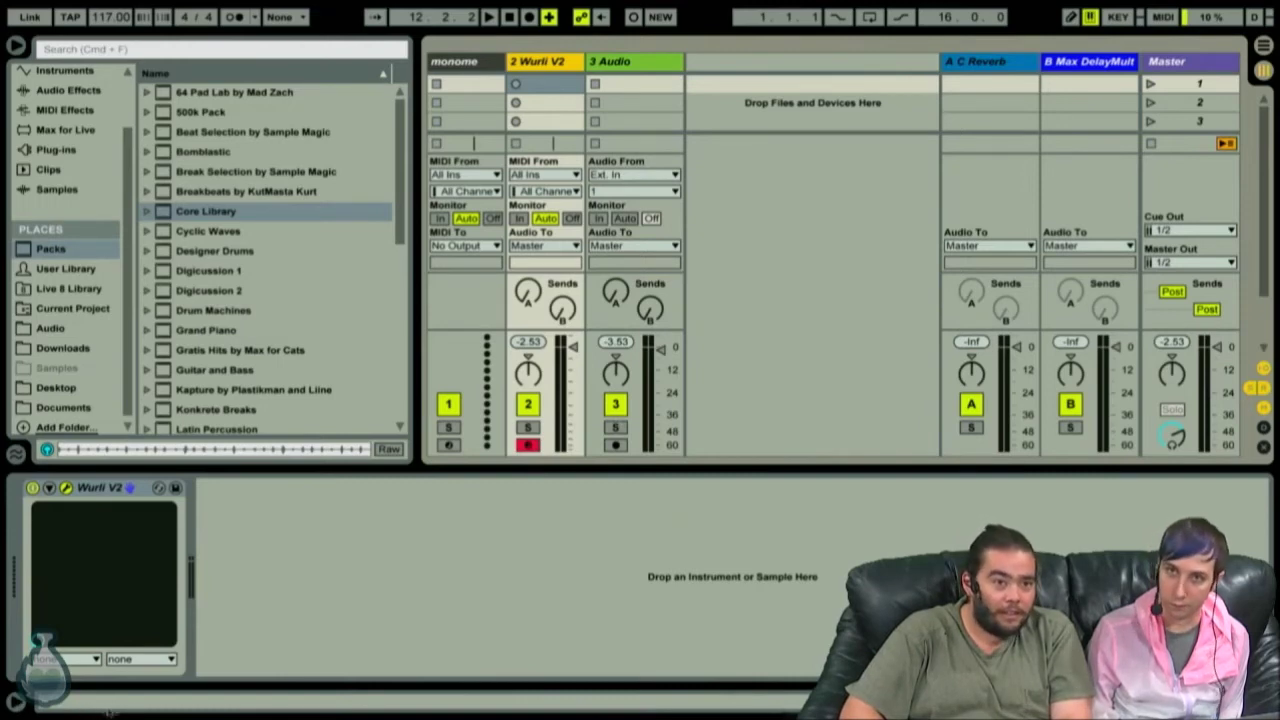
key(z)
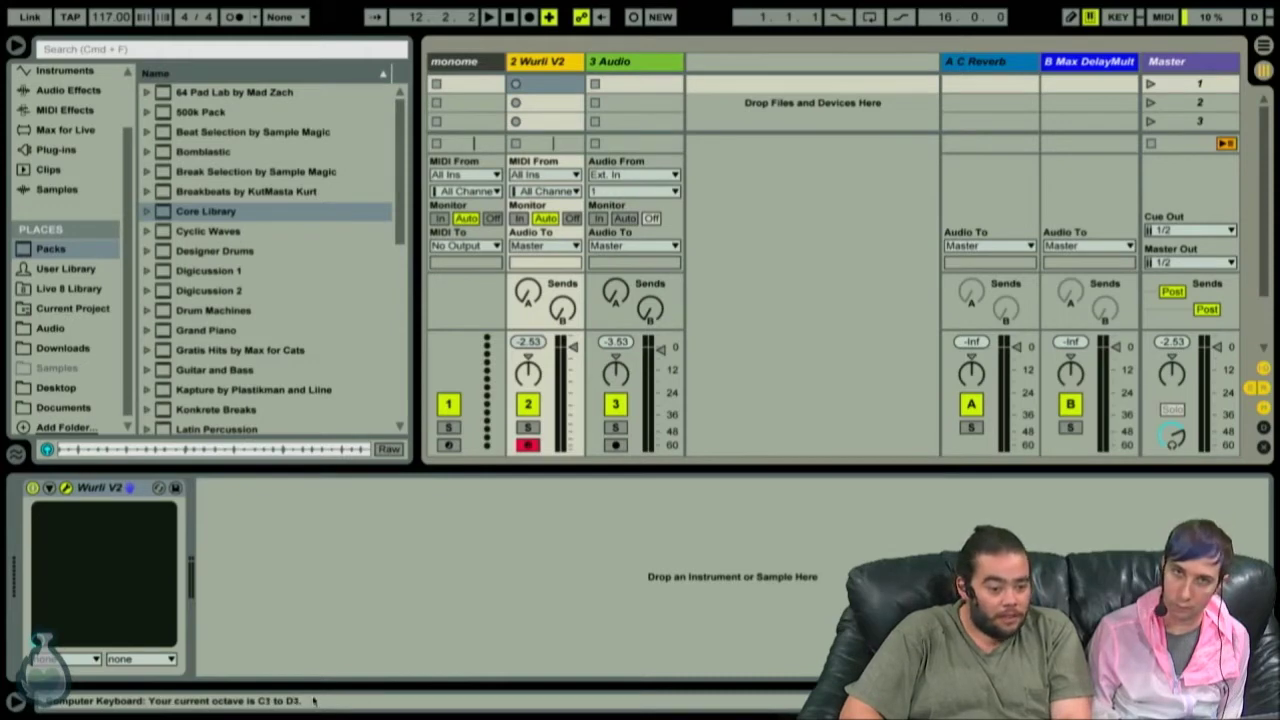
key(z)
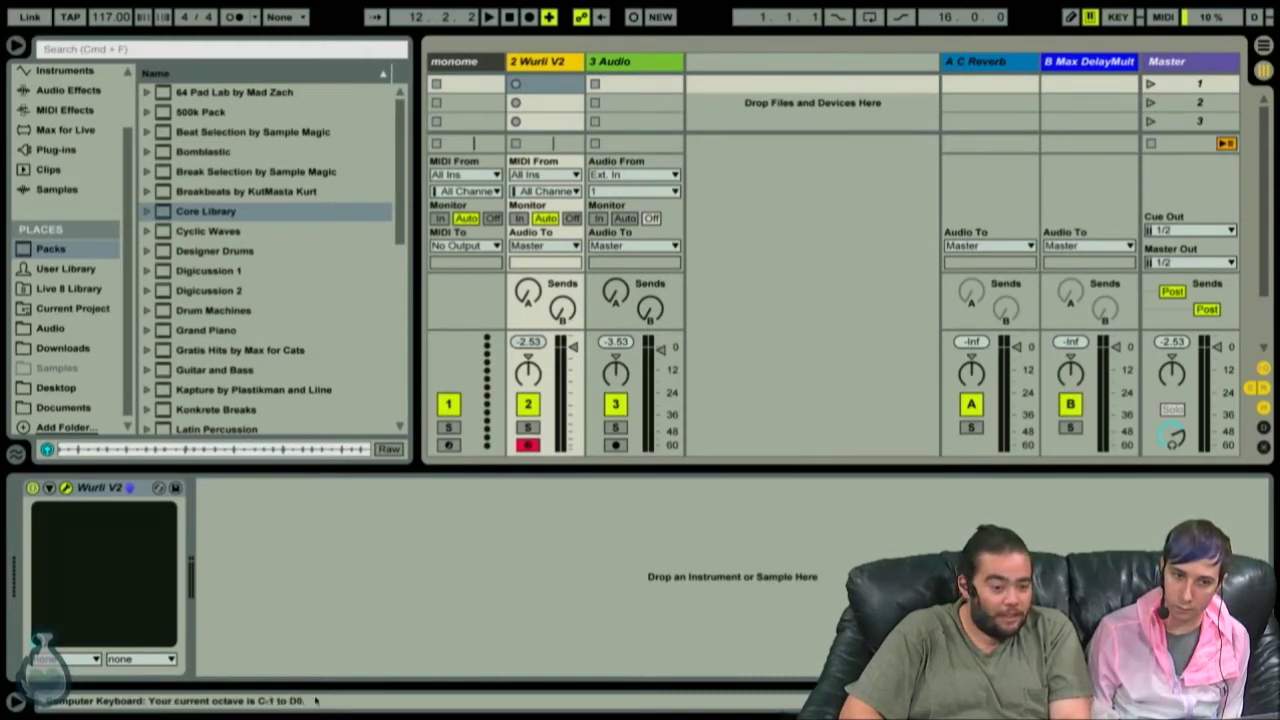
key(x)
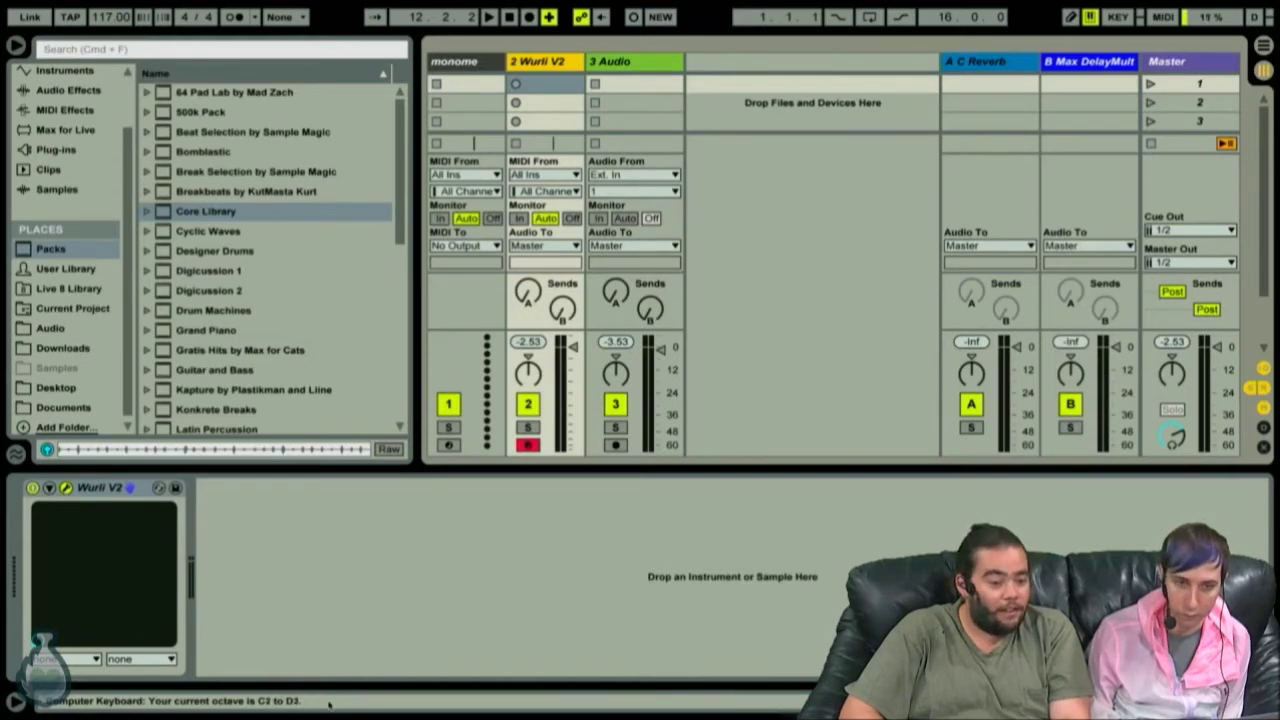
key(z)
key(a)
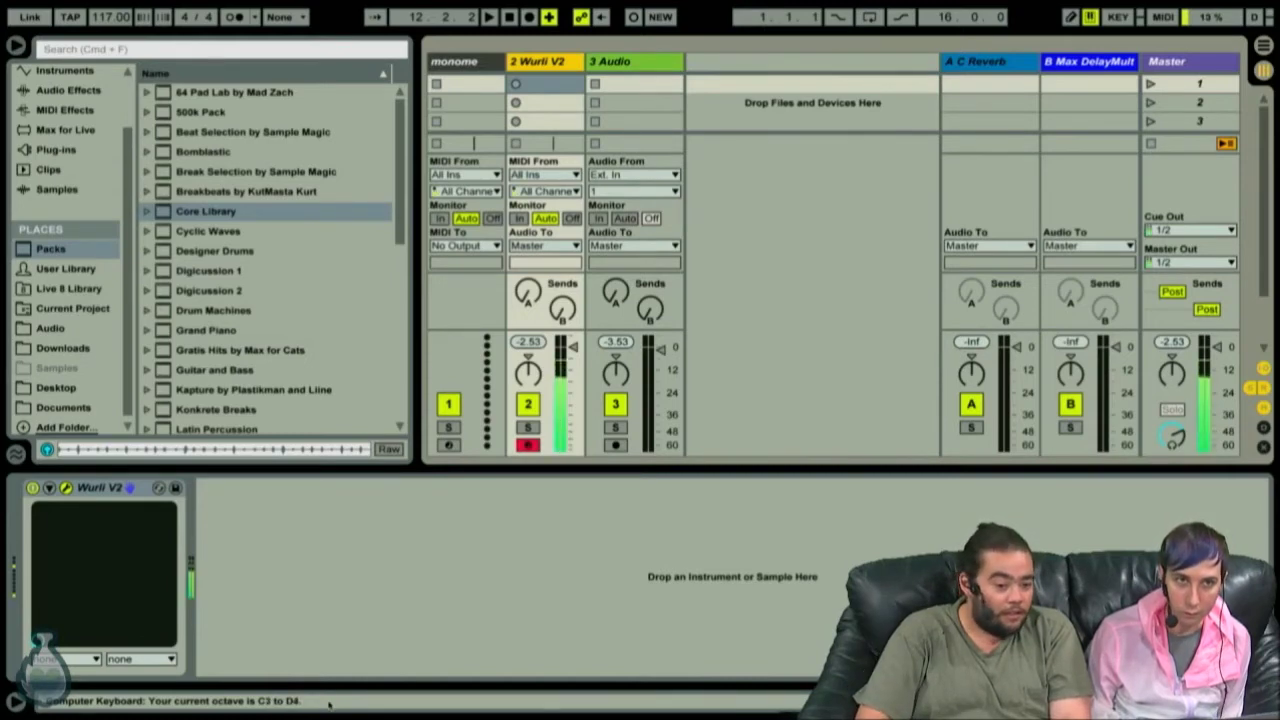
Shift the computer keyboard's octave range down to C0 to D1 and back up.
key(z)
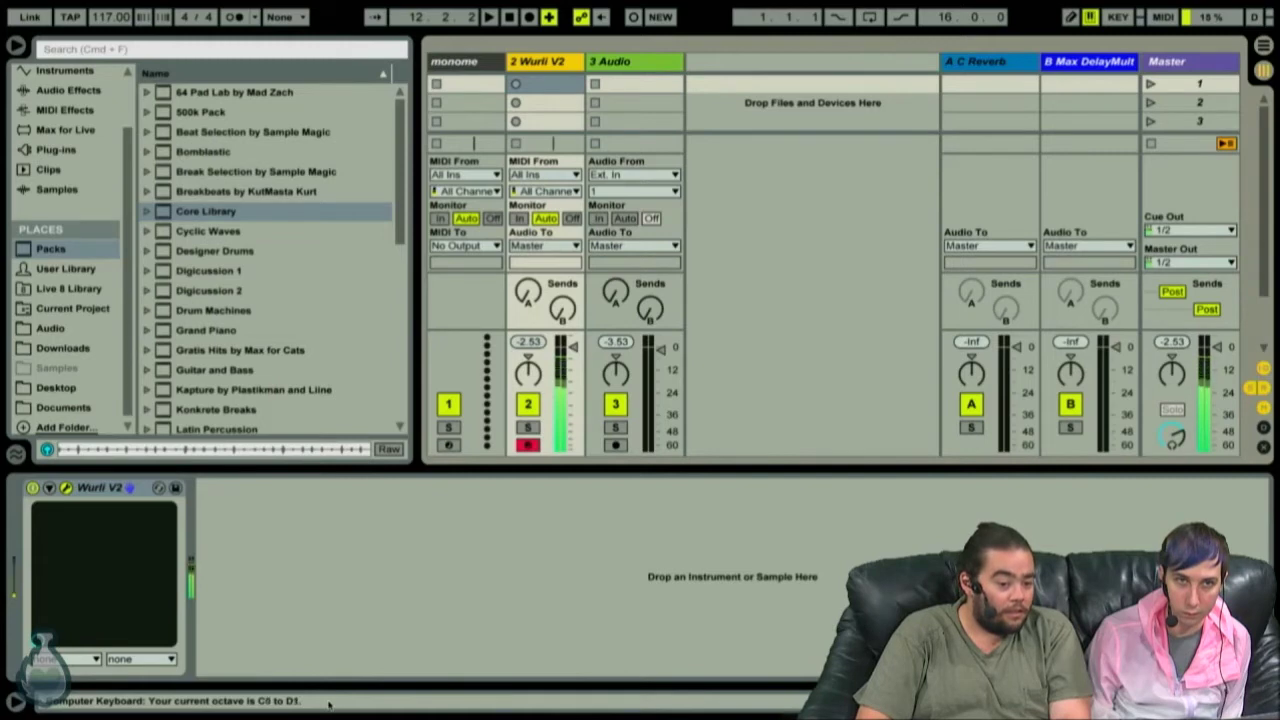
key(x)
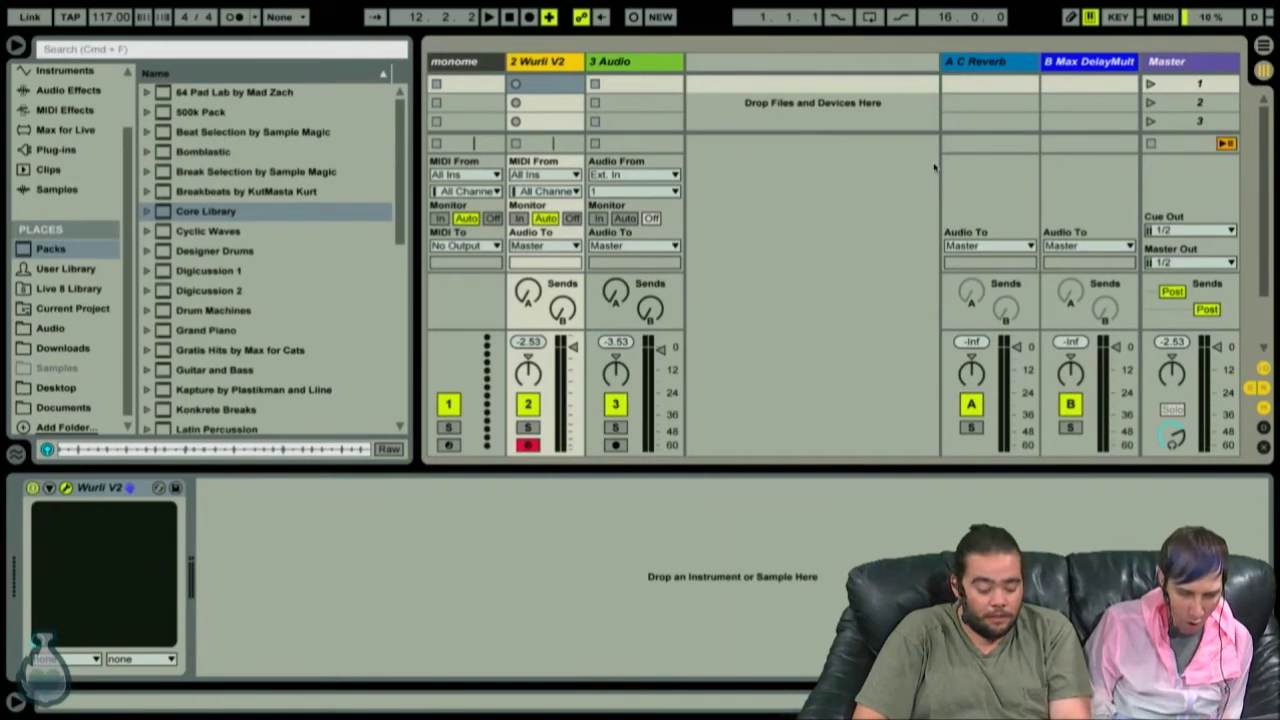
Record a MIDI clip into the first slot of the 2 Wurli V2 track and delete it.
key(Return)
key(Return)
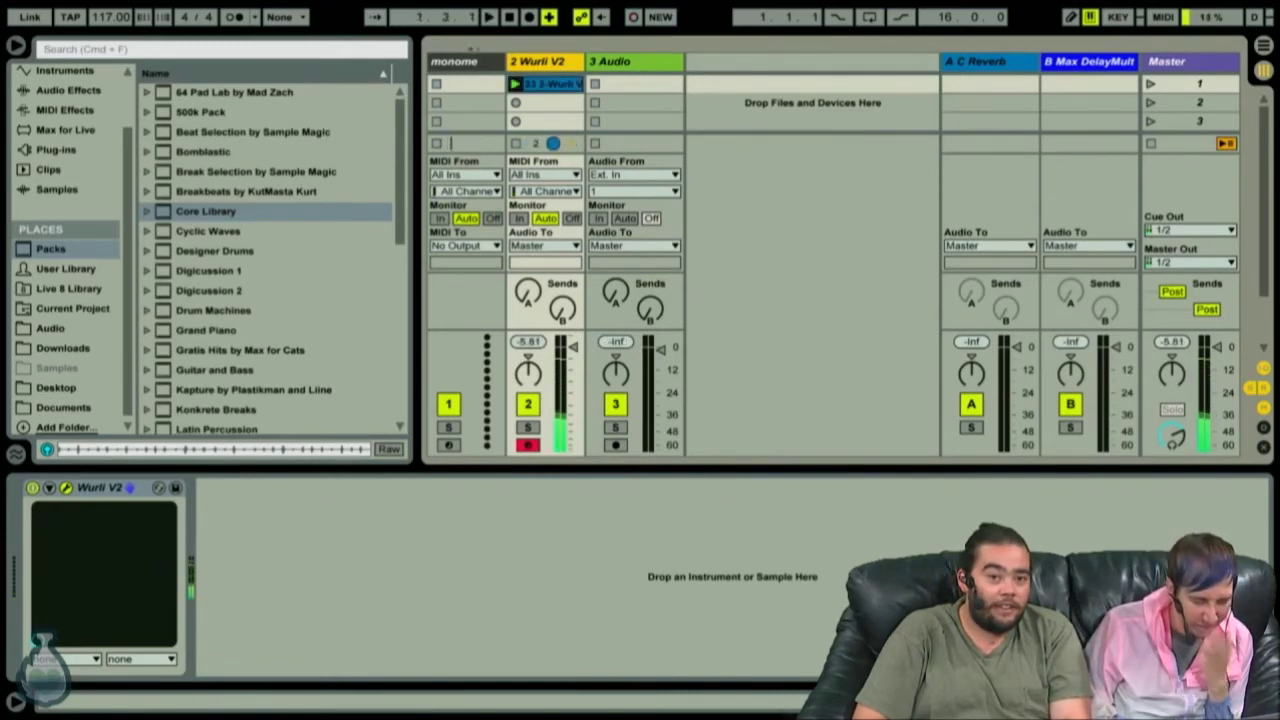
click(557, 88)
key(Delete)
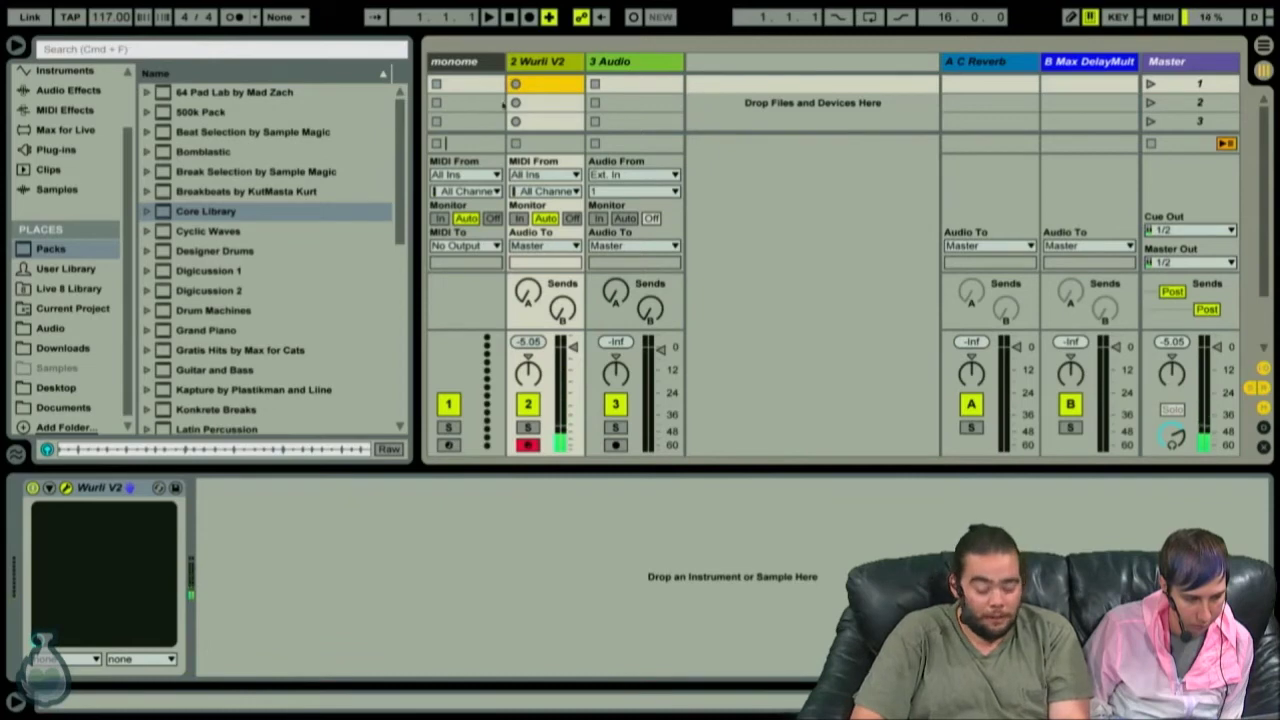
Lower the computer keyboard's playing velocity to 20 and raise it in steps to 100.
key(c)
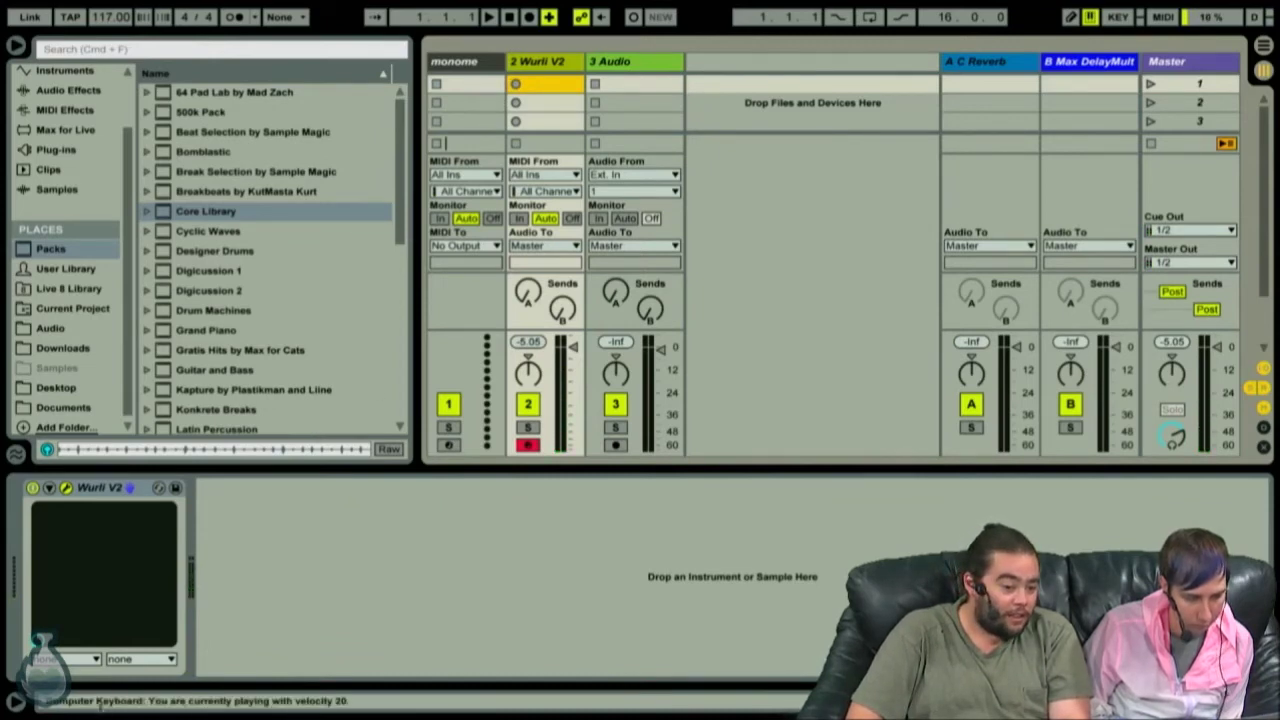
key(v)
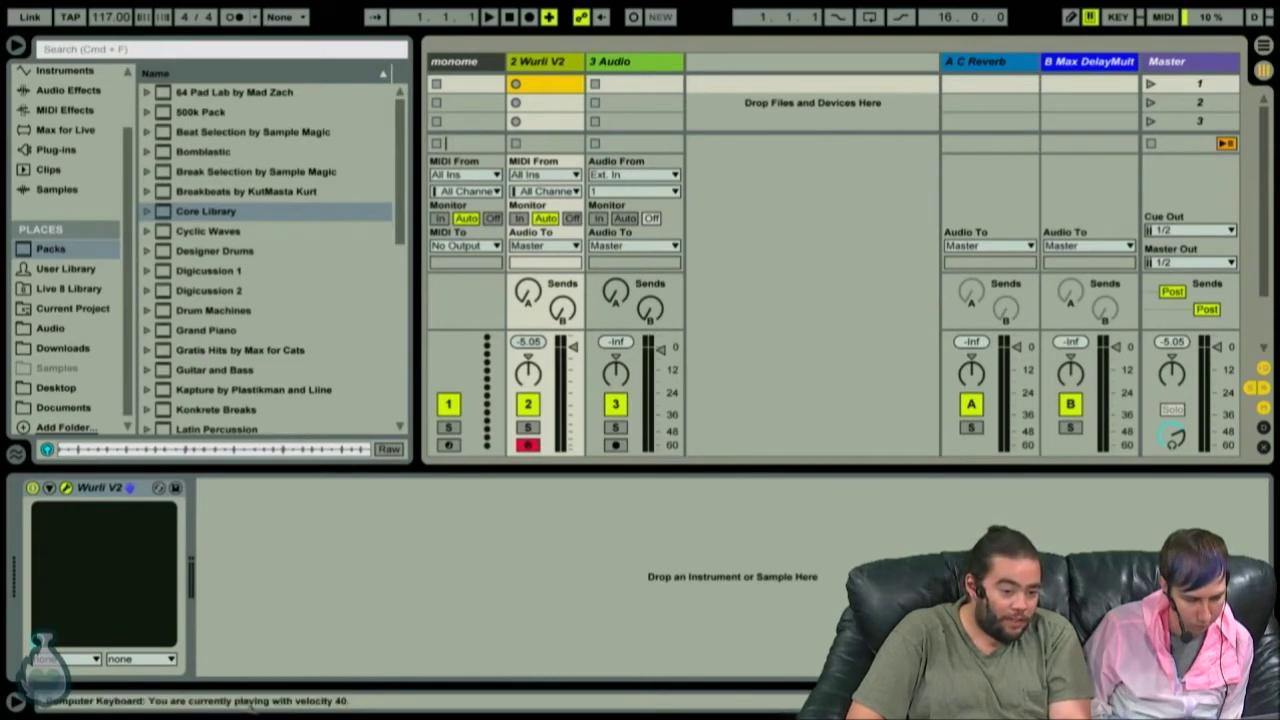
key(v)
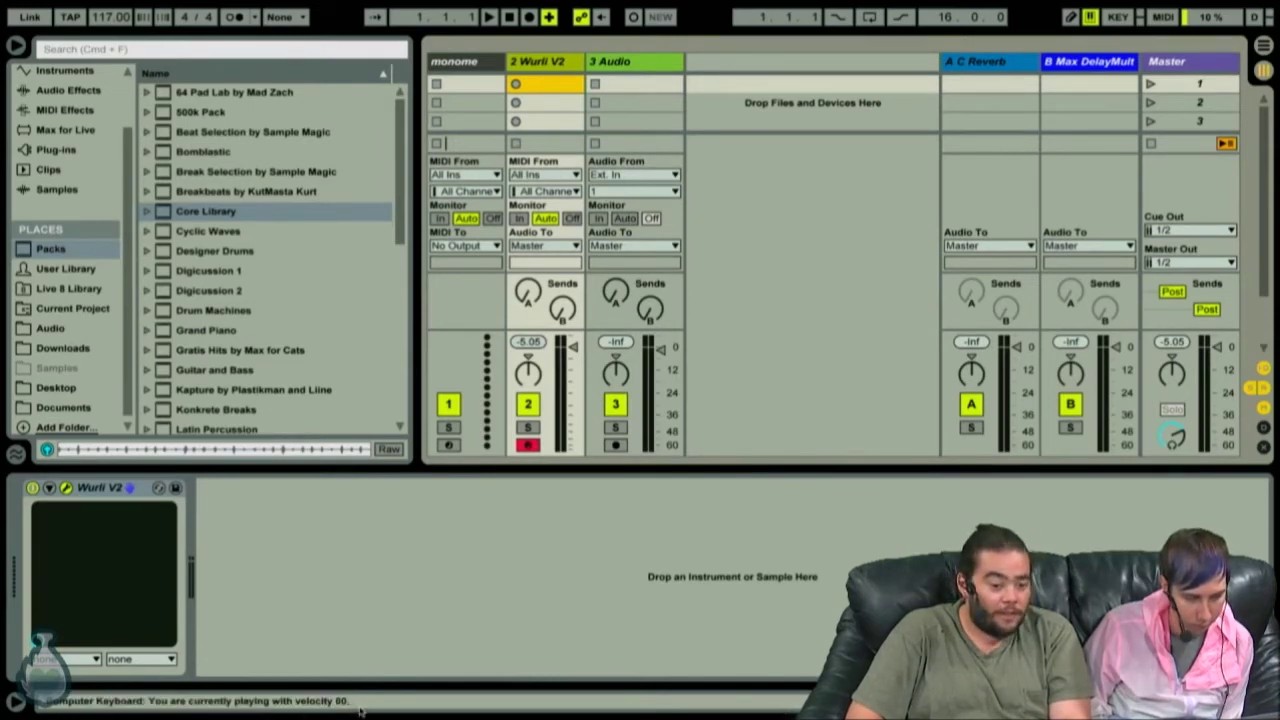
key(v)
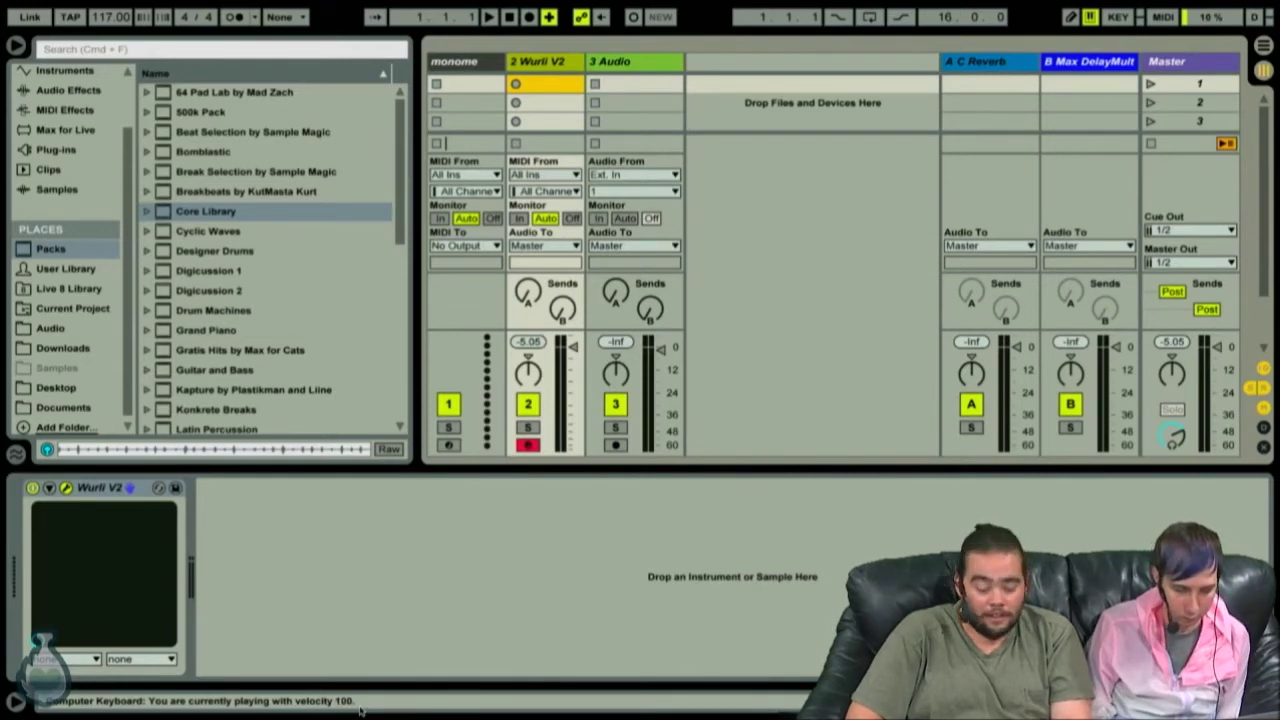
Play test notes on the Wurli V2 at velocity 100 and turn on Draw Mode.
key(a)
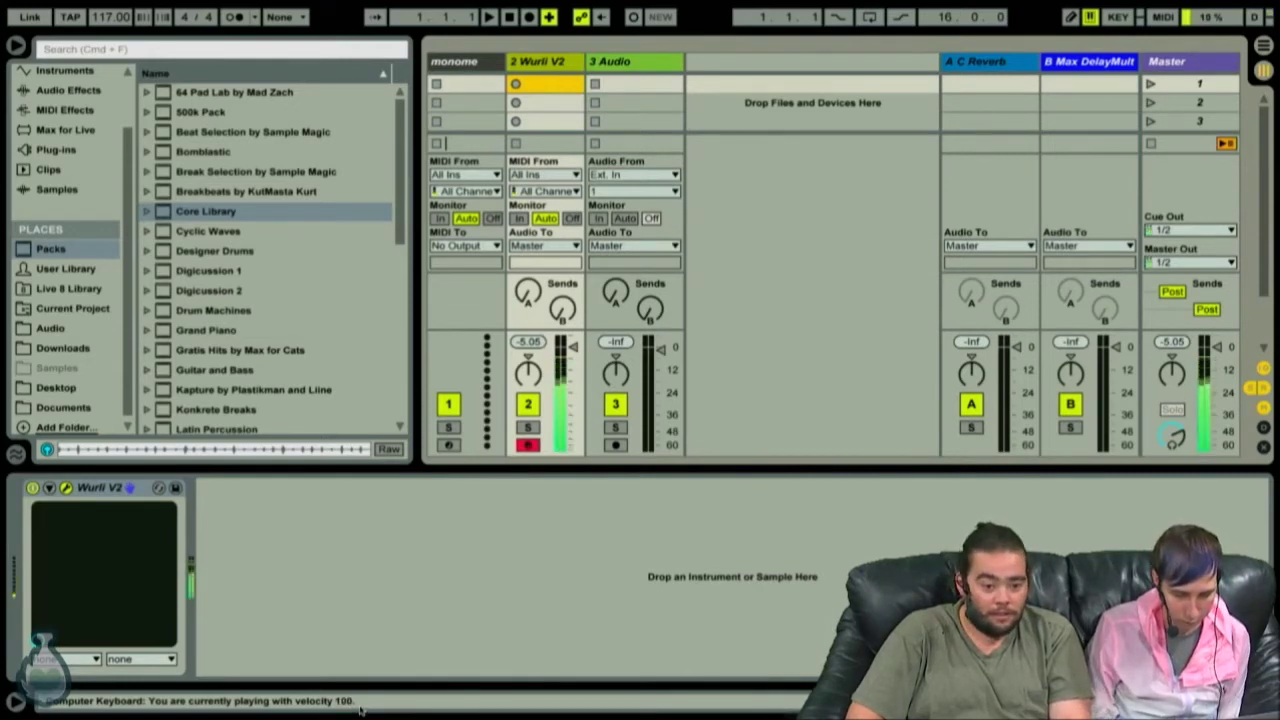
key(b)
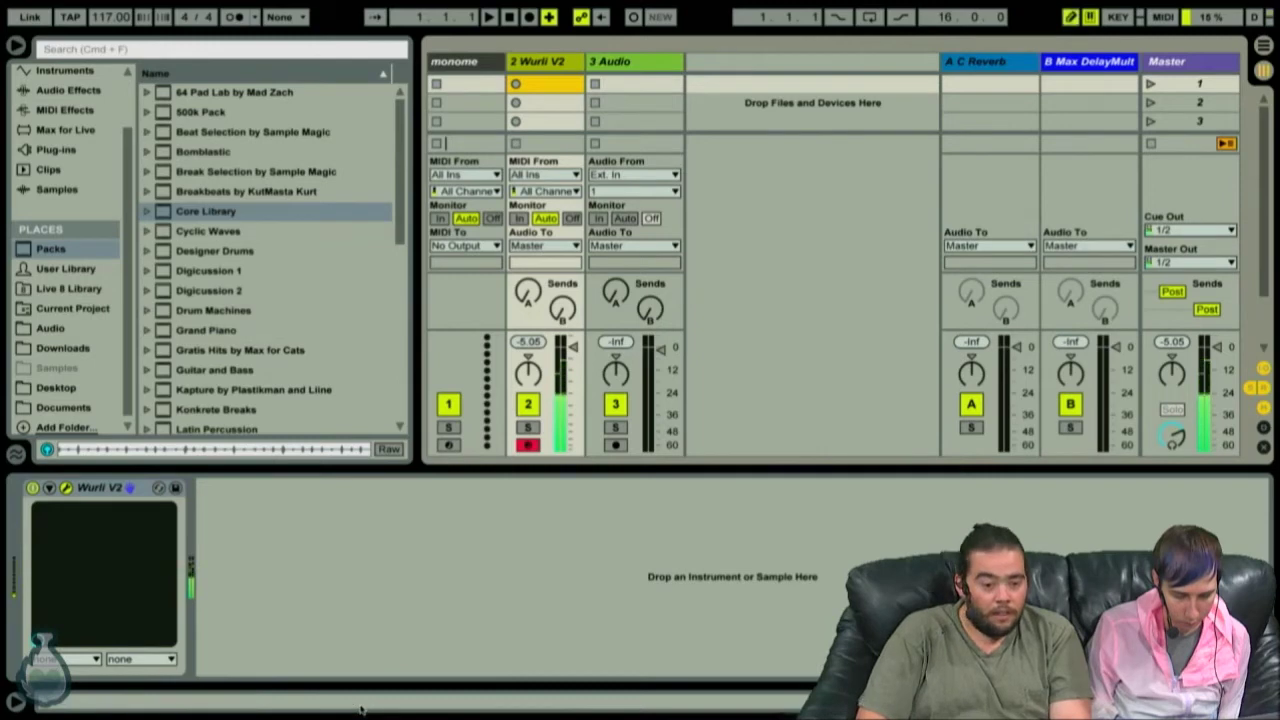
key(a)
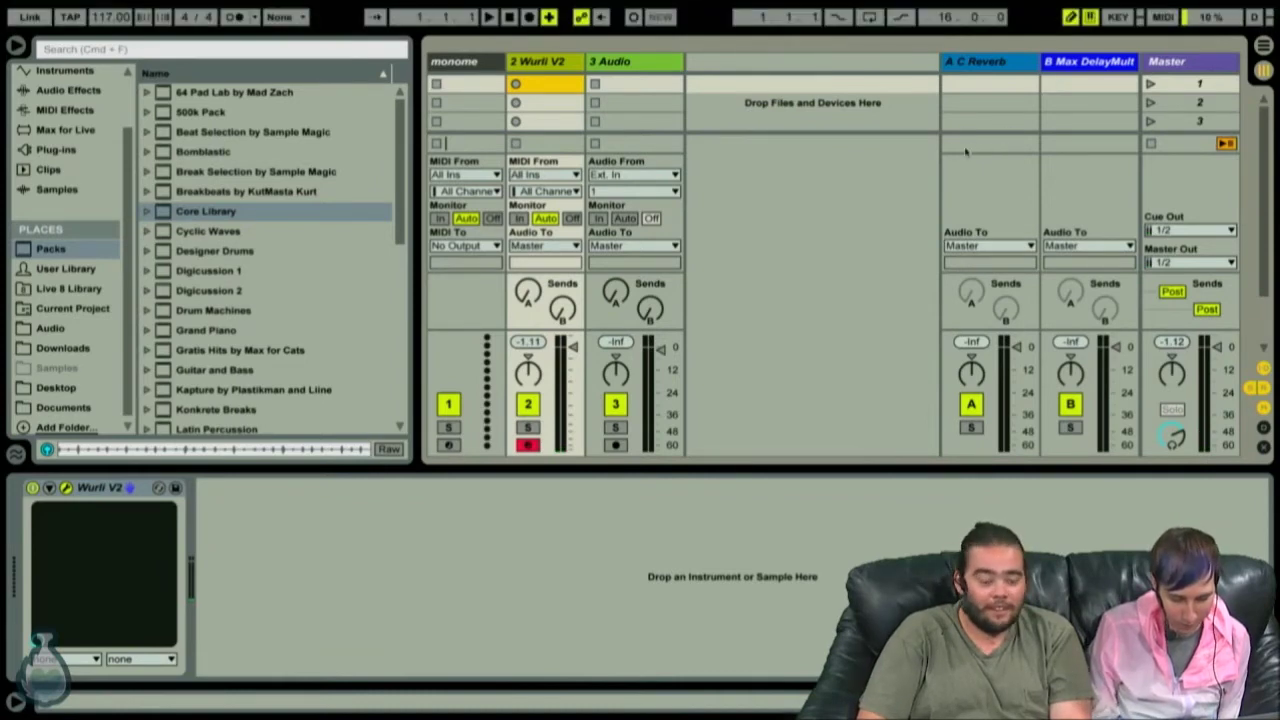
key(a)
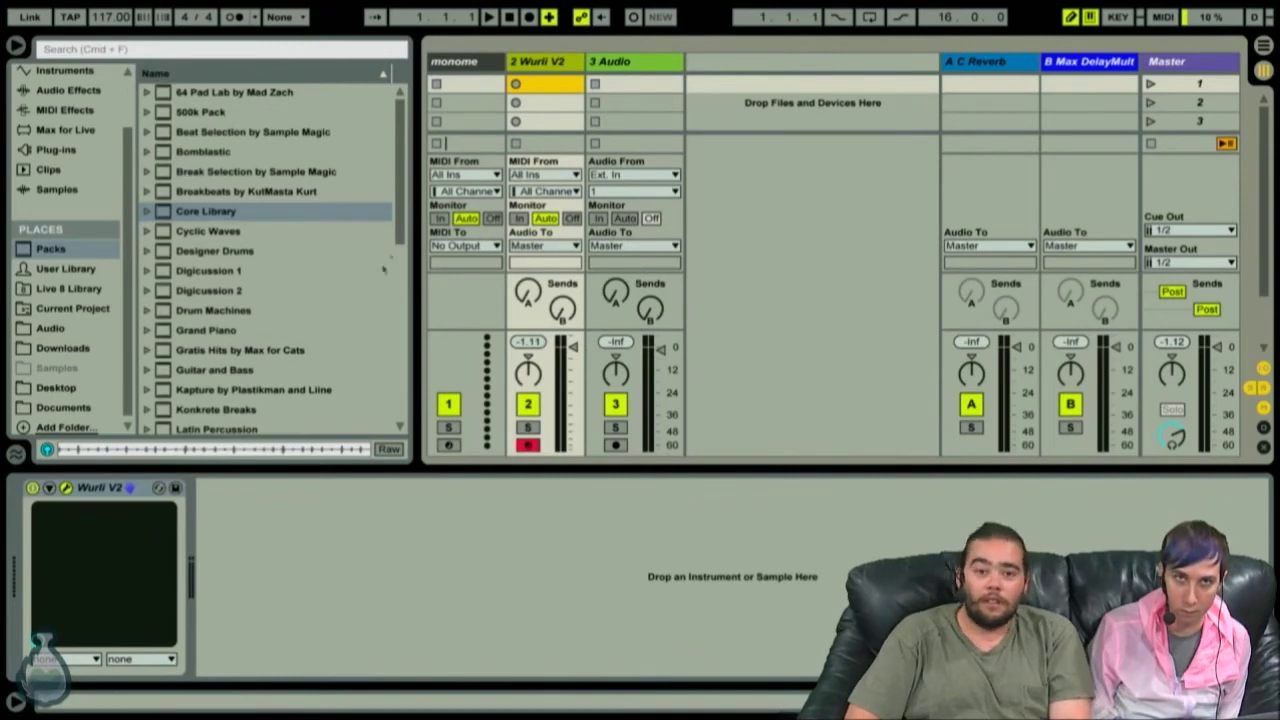
Create an empty MIDI clip in the first slot of the 2 Wurli V2 track, delete it and insert a new one.
double_click(546, 88)
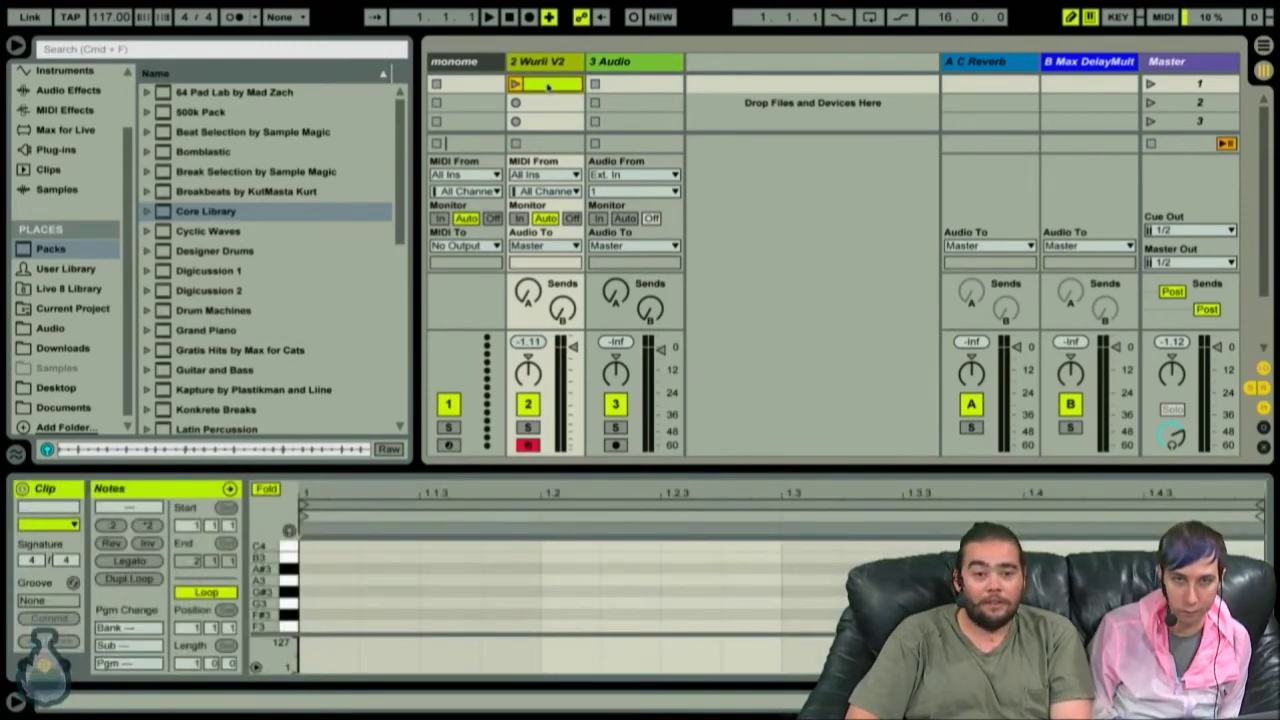
key(Delete)
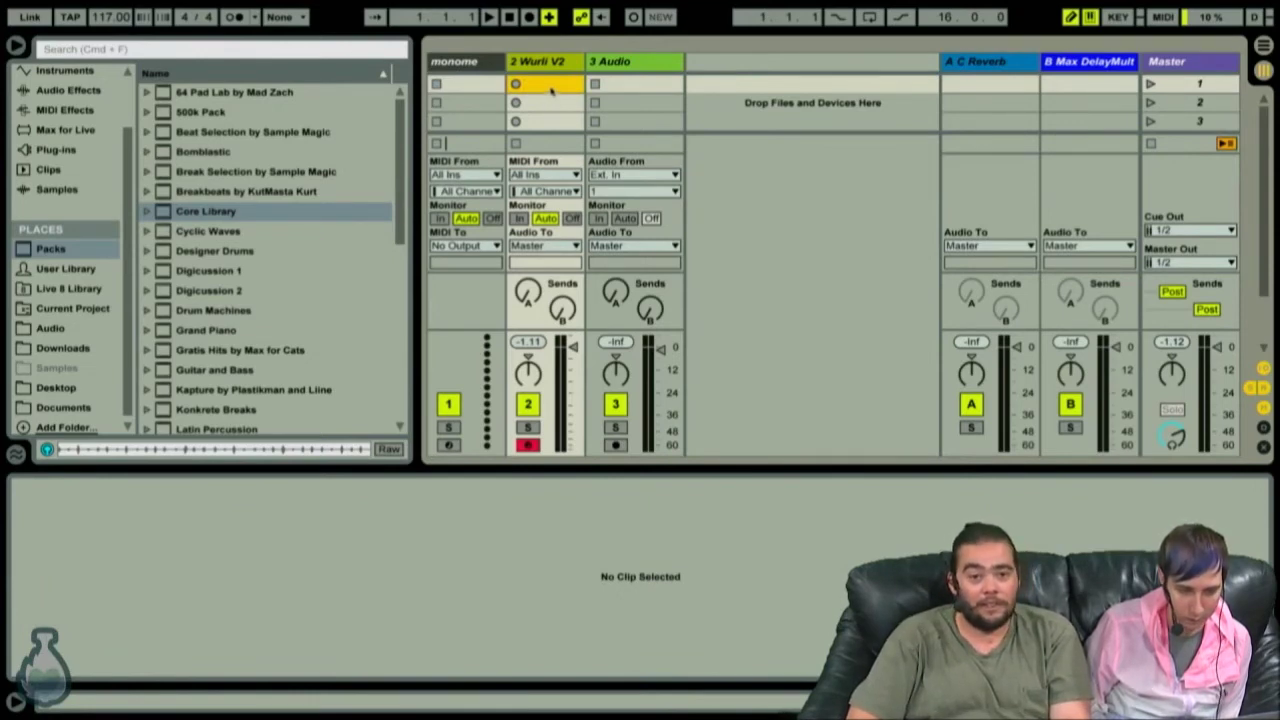
right_click(549, 87)
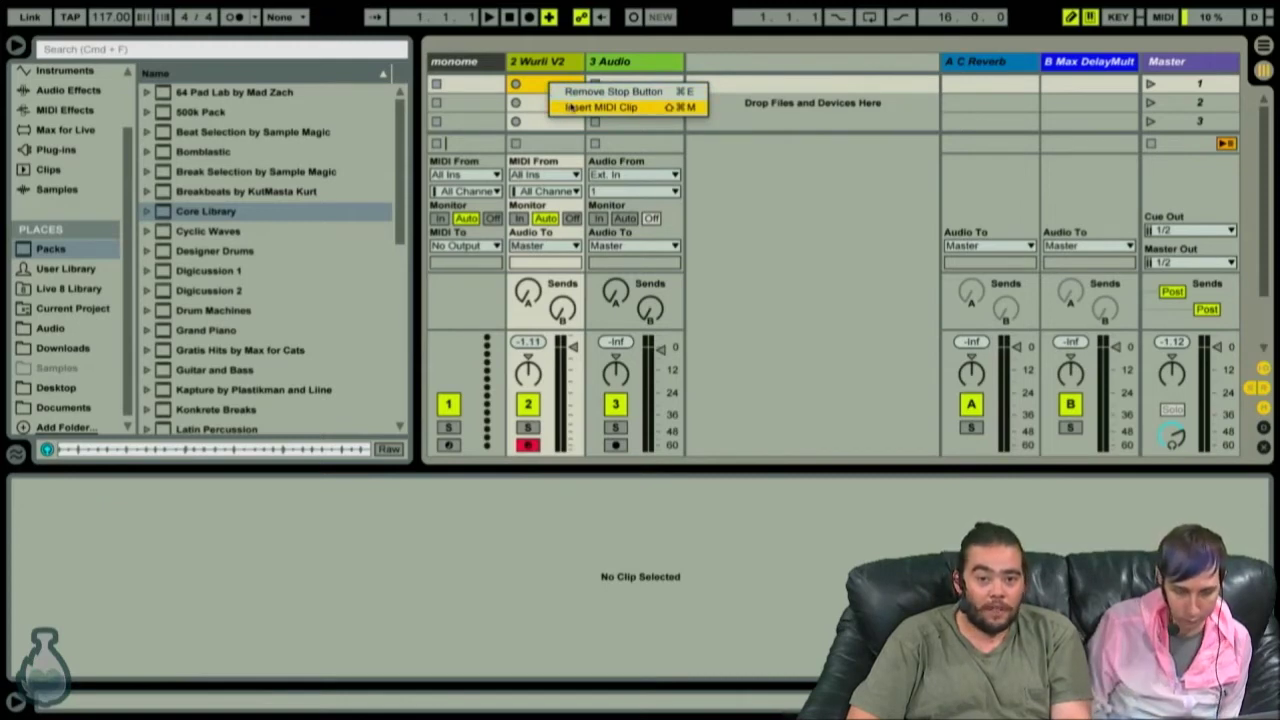
click(570, 107)
Add empty MIDI clips to the second and third slots of the 2 Wurli V2 track.
click(553, 103)
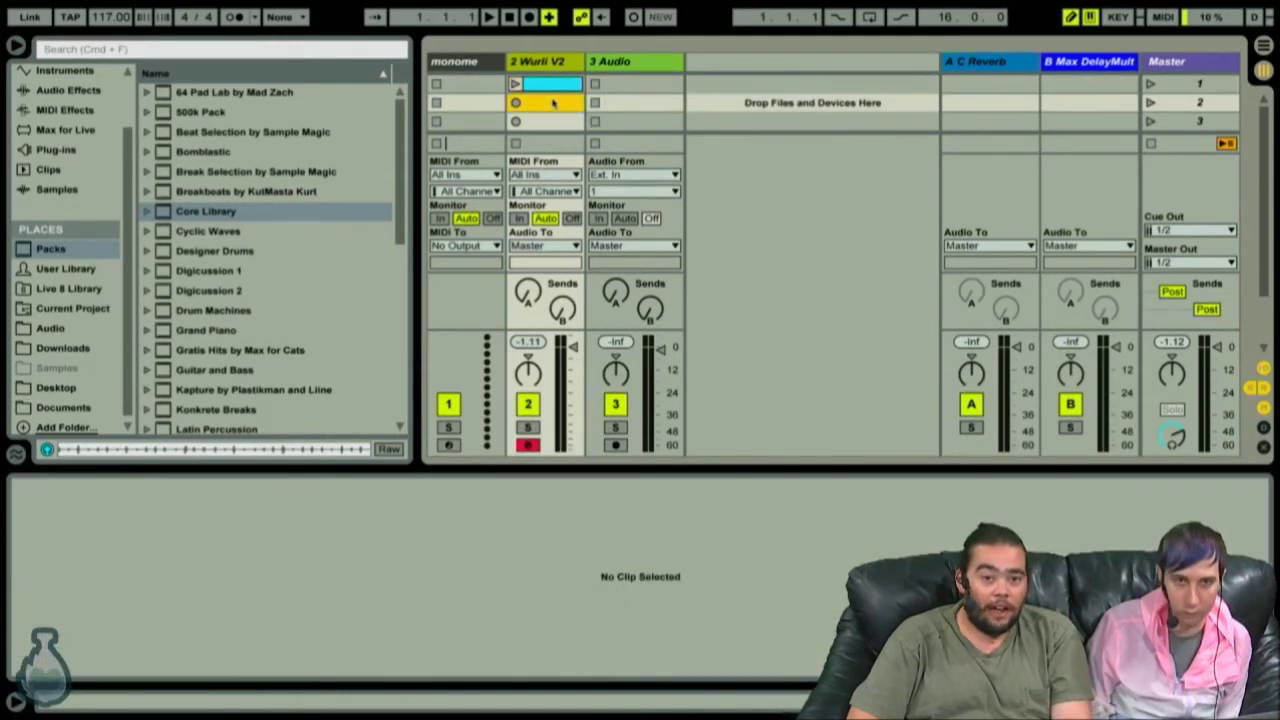
double_click(553, 103)
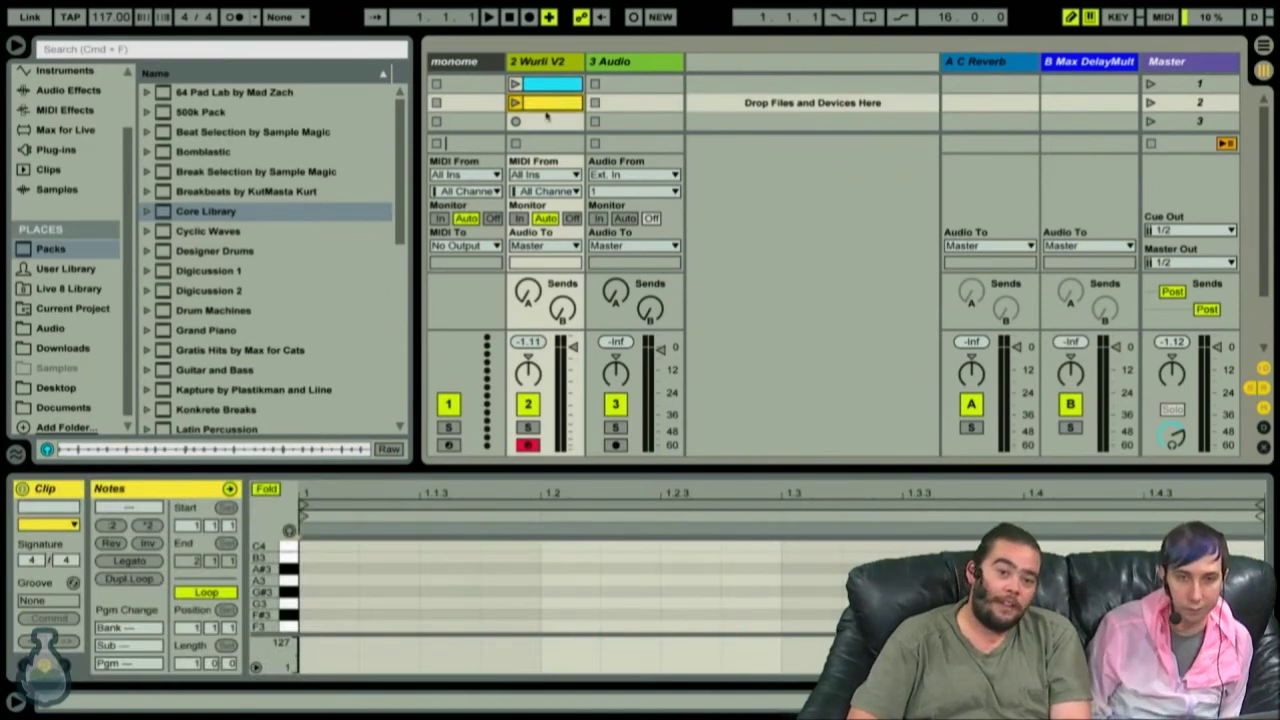
click(543, 122)
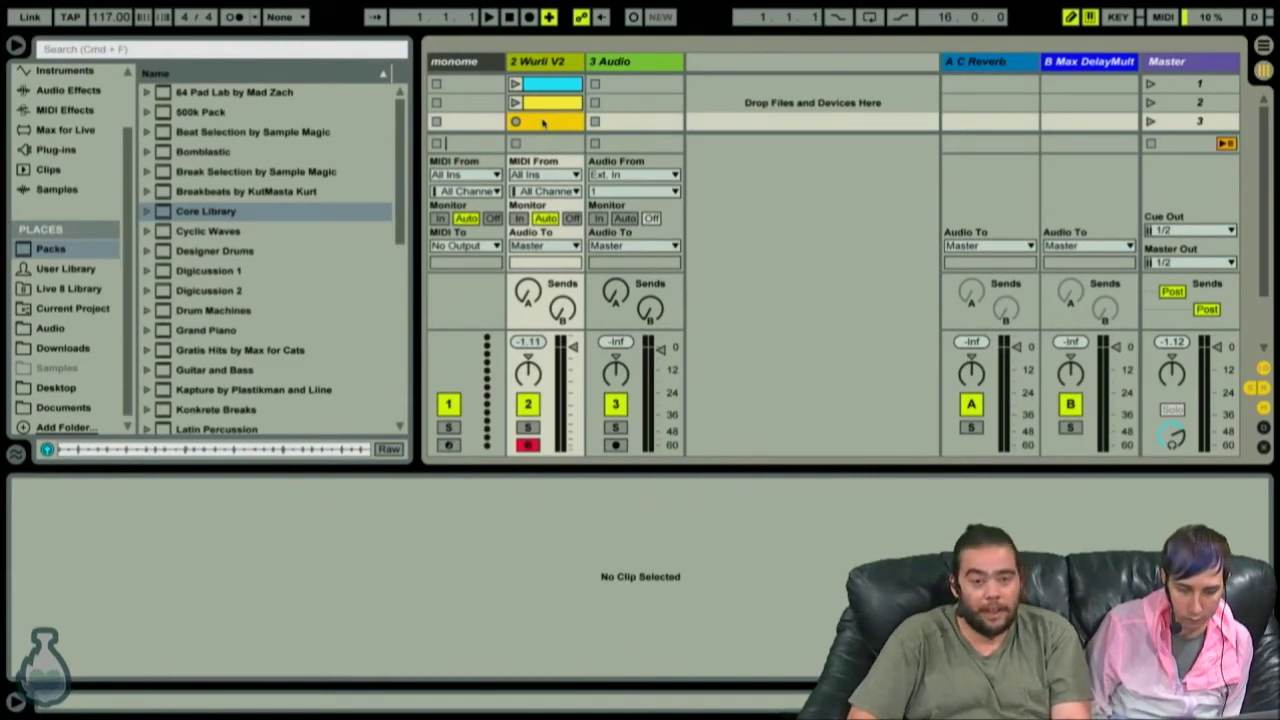
double_click(543, 122)
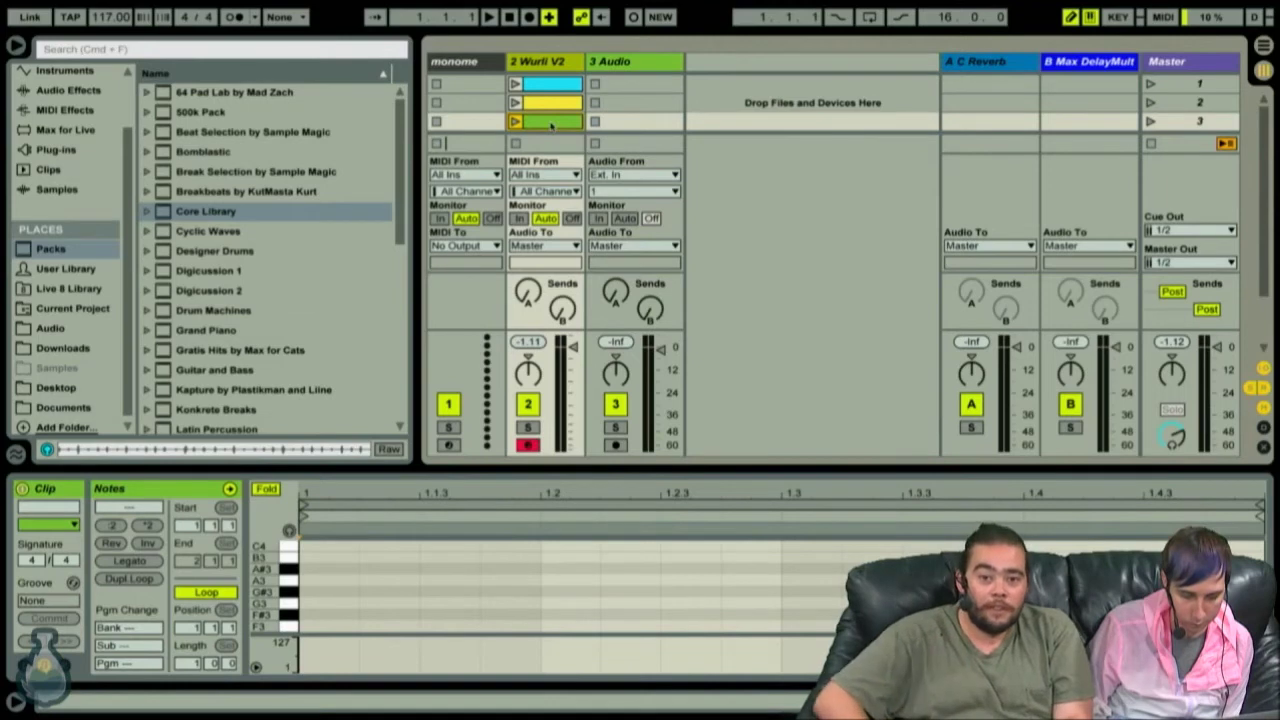
Switch to the Arrangement View and narrow the browser to widen the timeline.
key(Tab)
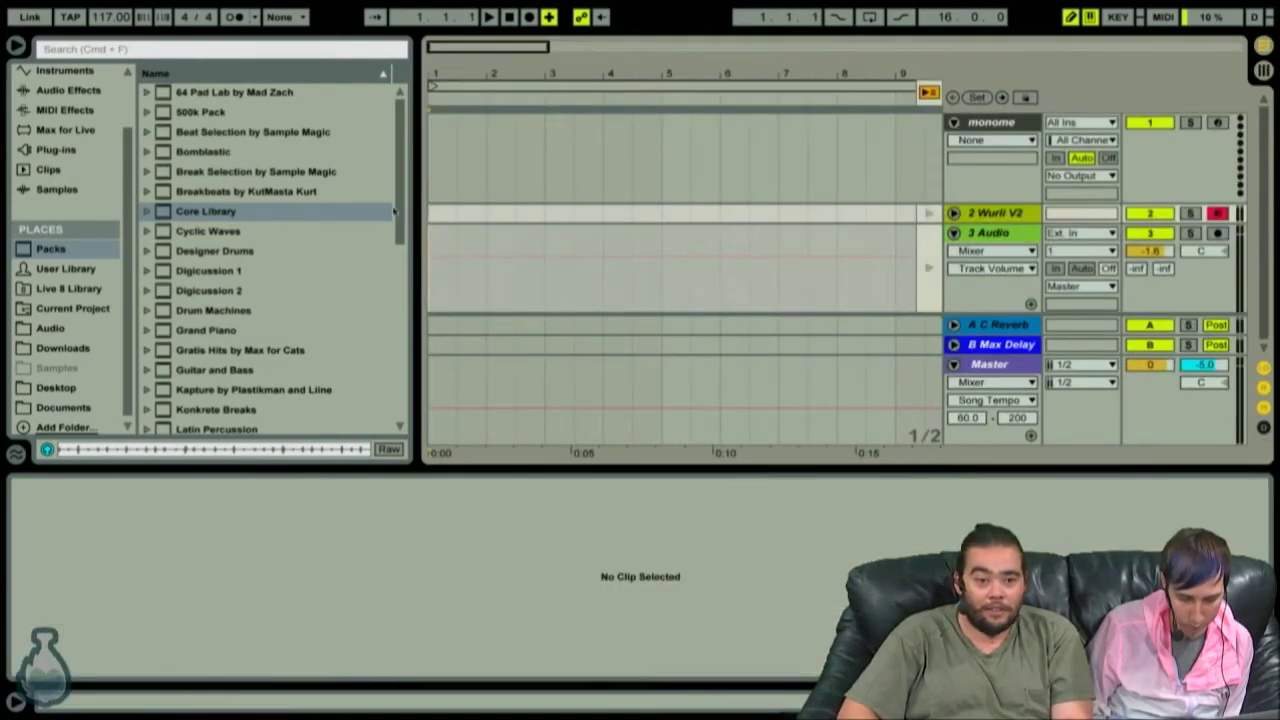
drag(420, 150, 270, 150)
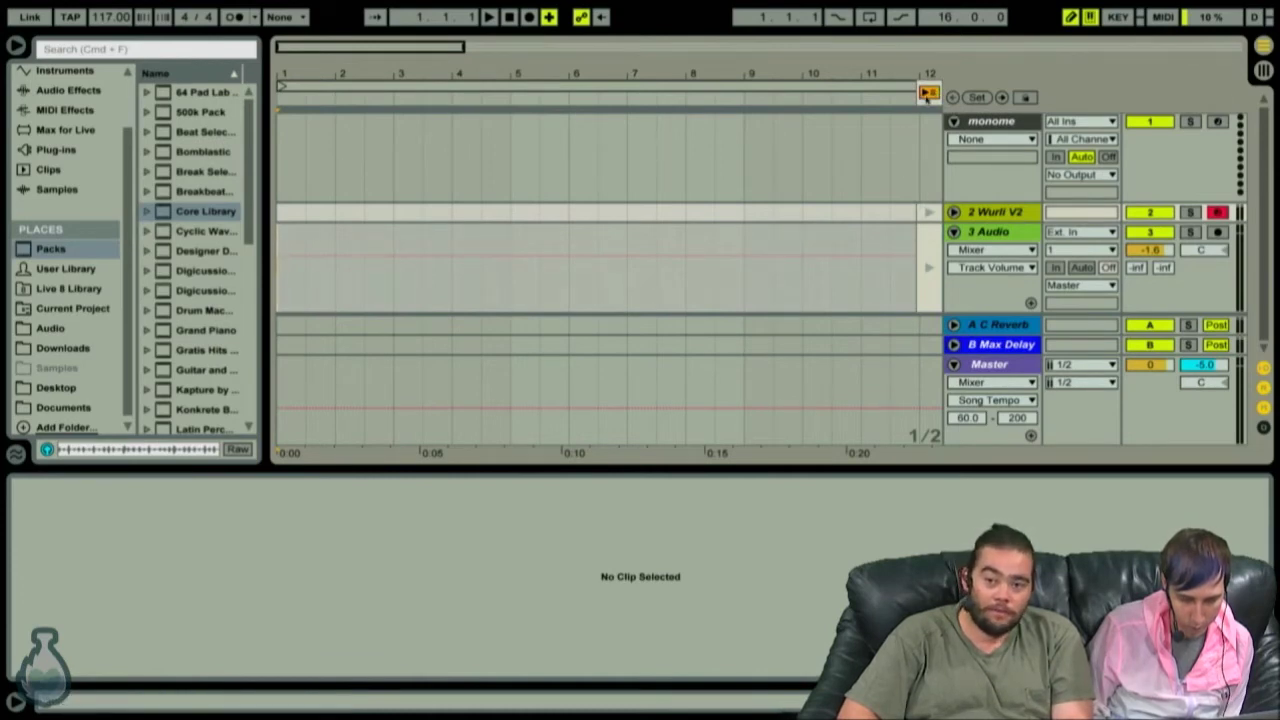
Show the Info View help pane and switch from the arrangement to Session View.
click(12, 700)
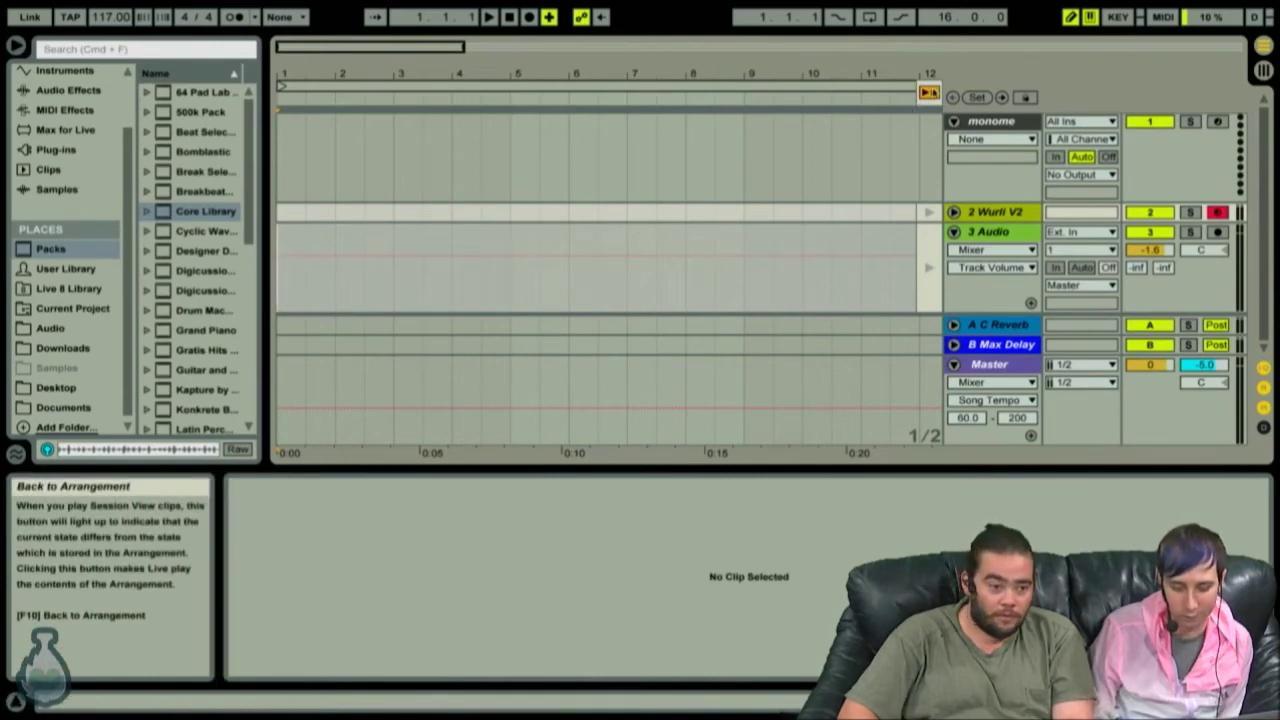
click(723, 189)
key(Tab)
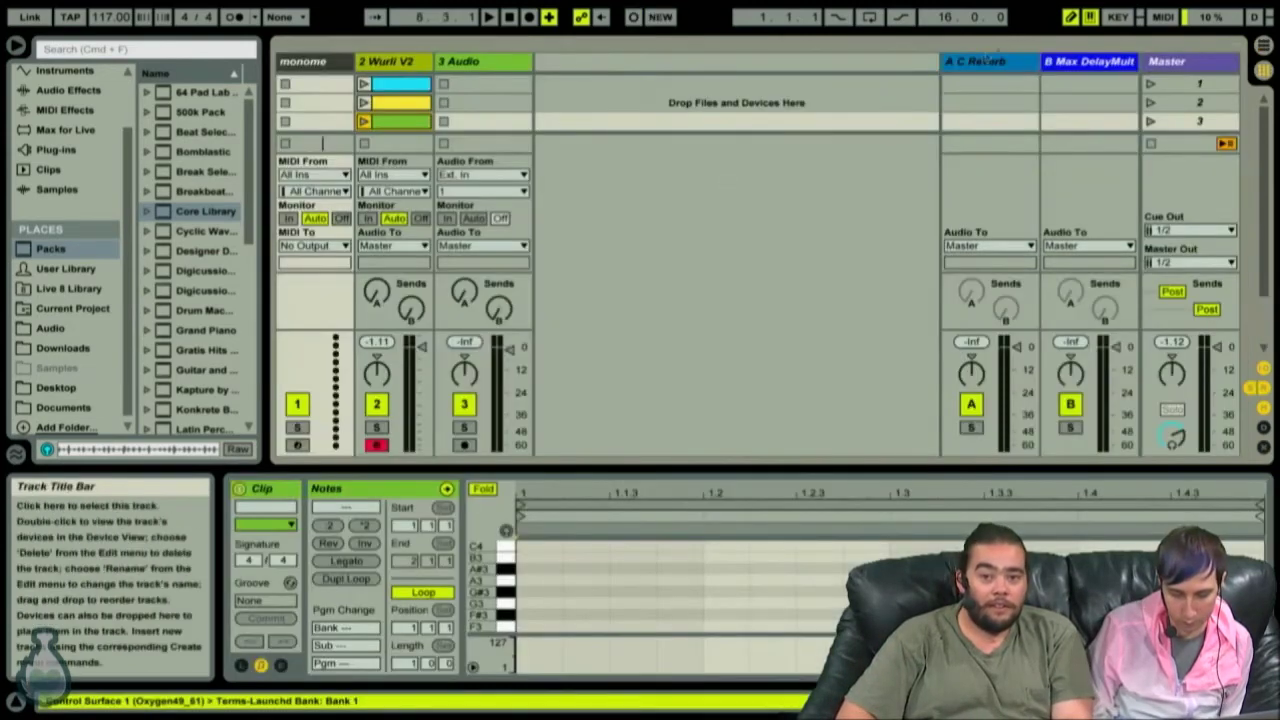
Launch the first clip on the 2 Wurli V2 track and set its loop length to 8 bars.
click(365, 85)
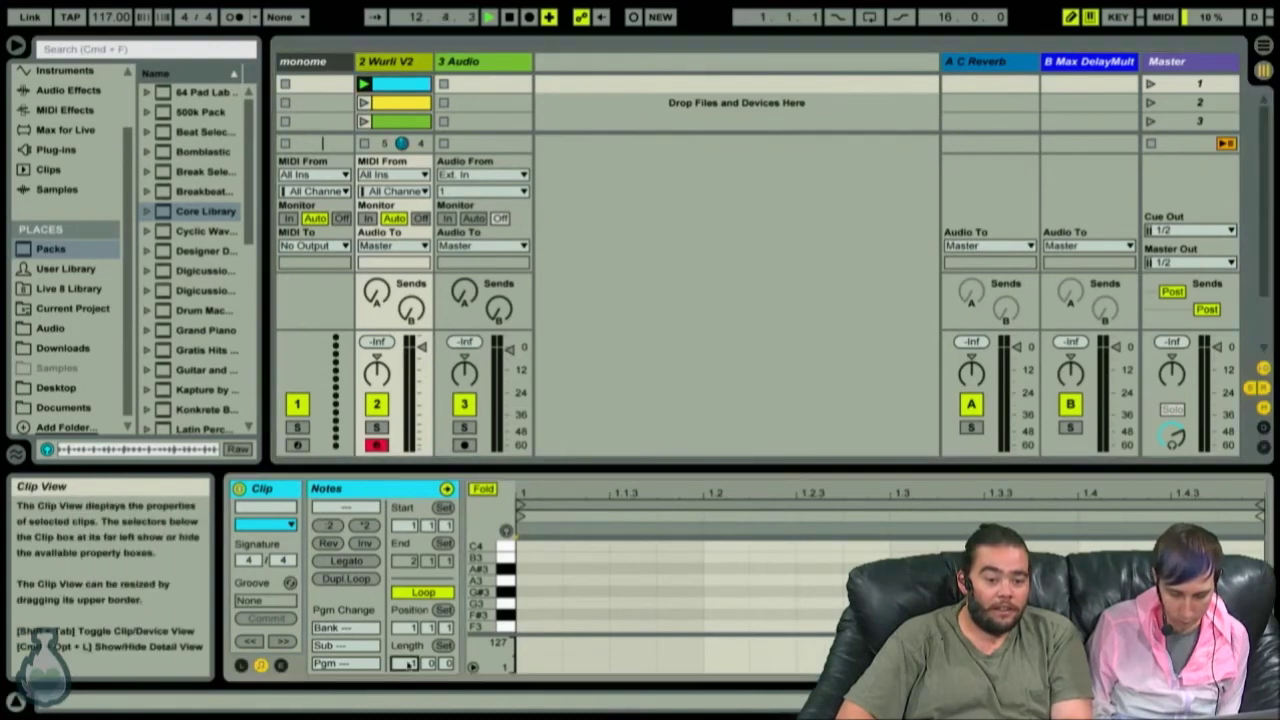
text(8)
key(Return)
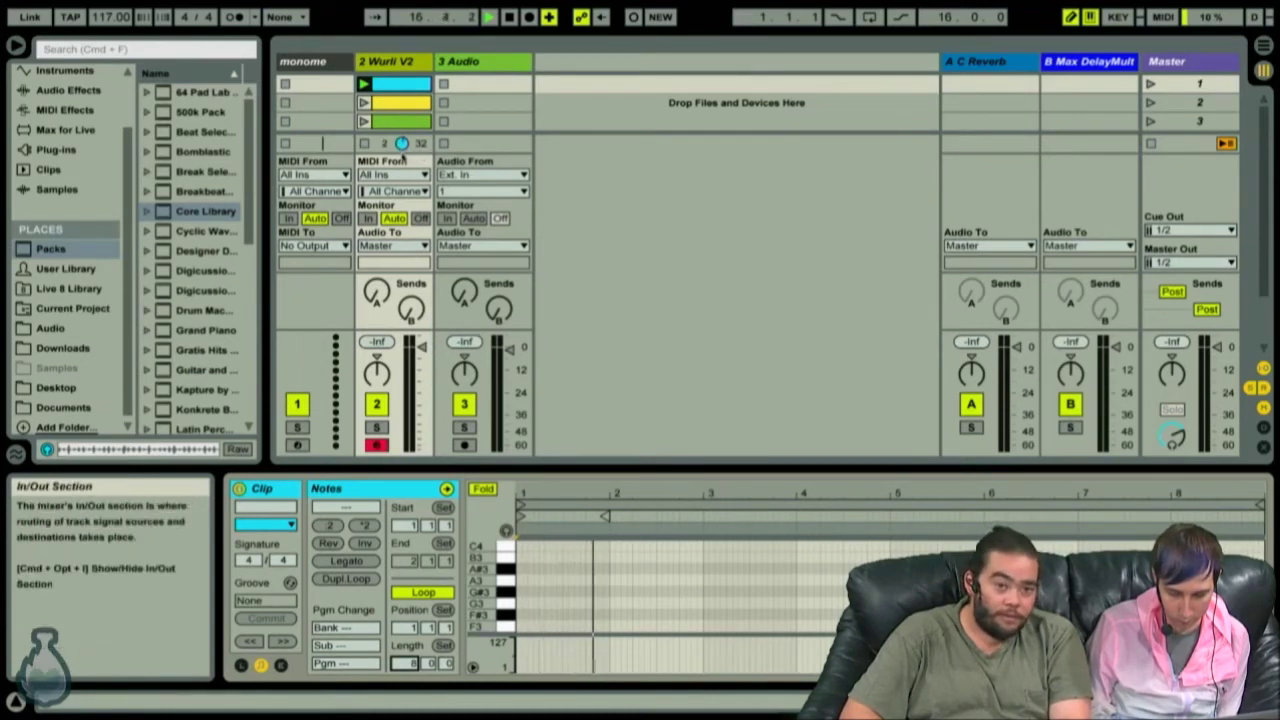
Examine the playhead's progress over a wider span of the Arrangement View timeline.
key(Tab)
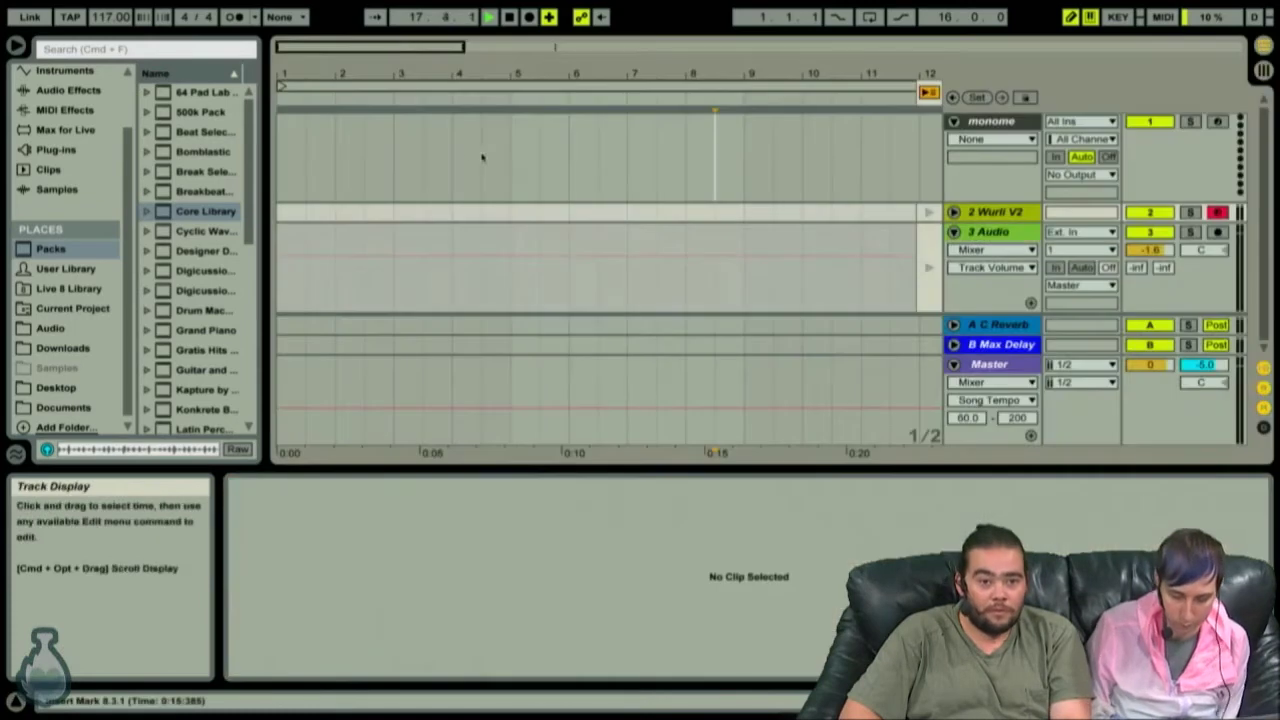
drag(430, 48, 566, 50)
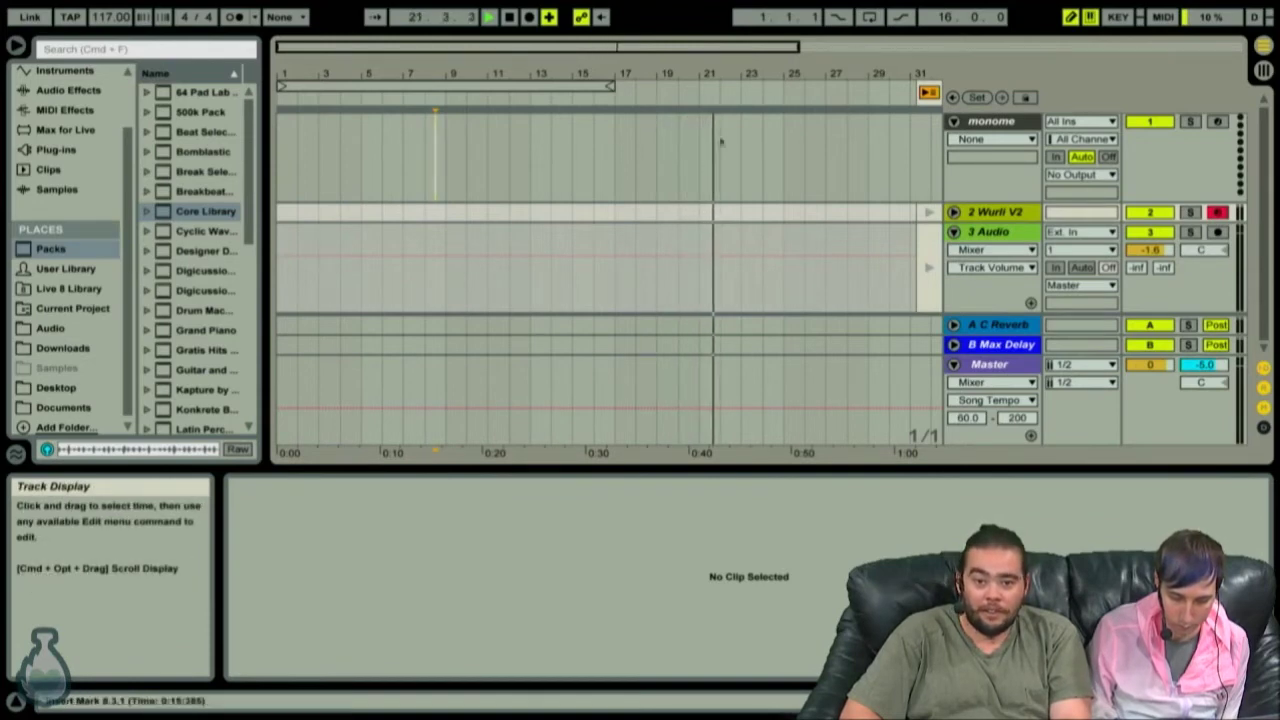
drag(796, 47, 808, 47)
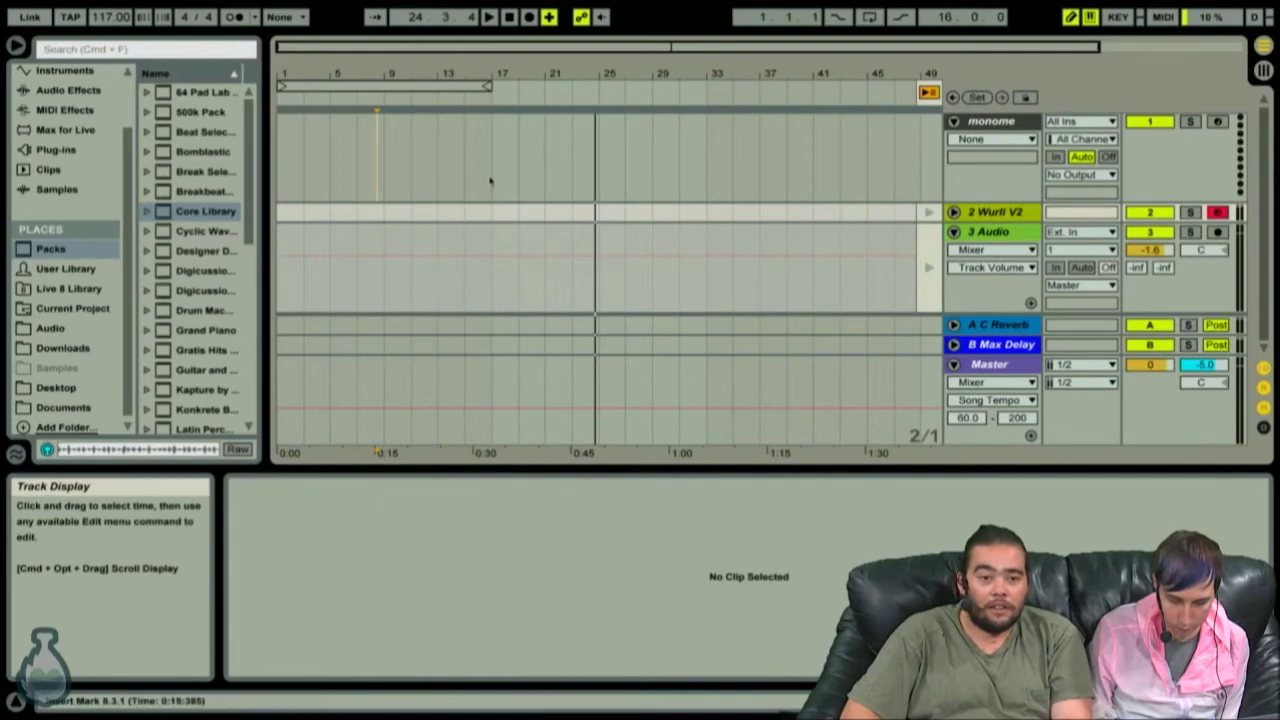
Delete the second and third clips of the 2 Wurli V2 track in Session View.
key(Tab)
click(410, 104)
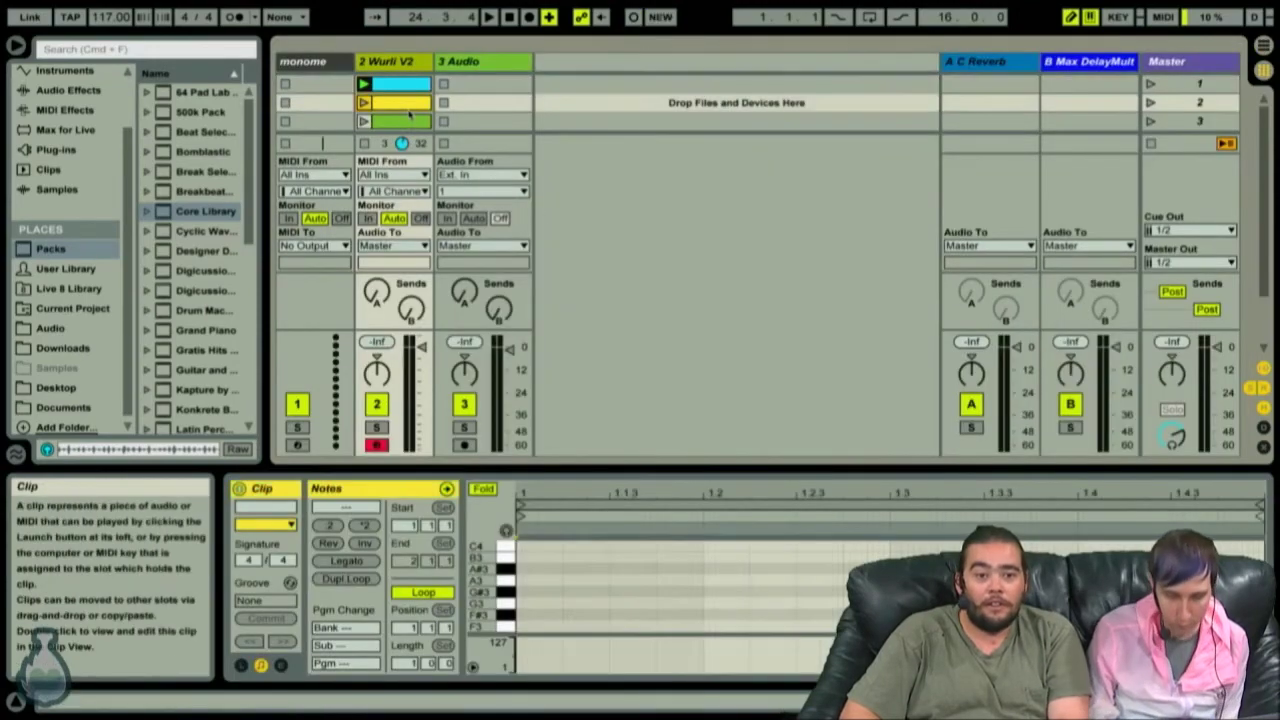
shift+click(407, 122)
key(Delete)
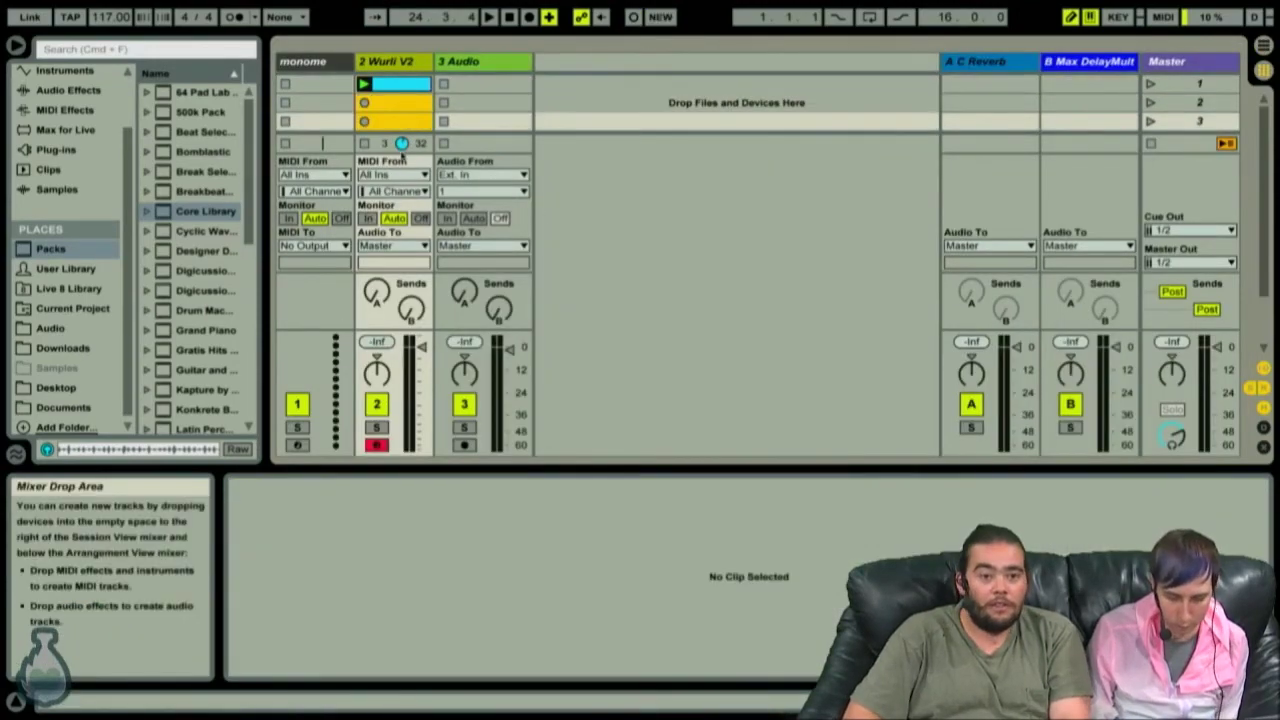
Open the remaining 2 Wurli V2 clip, turn off Fold and enlarge its note editor.
click(410, 88)
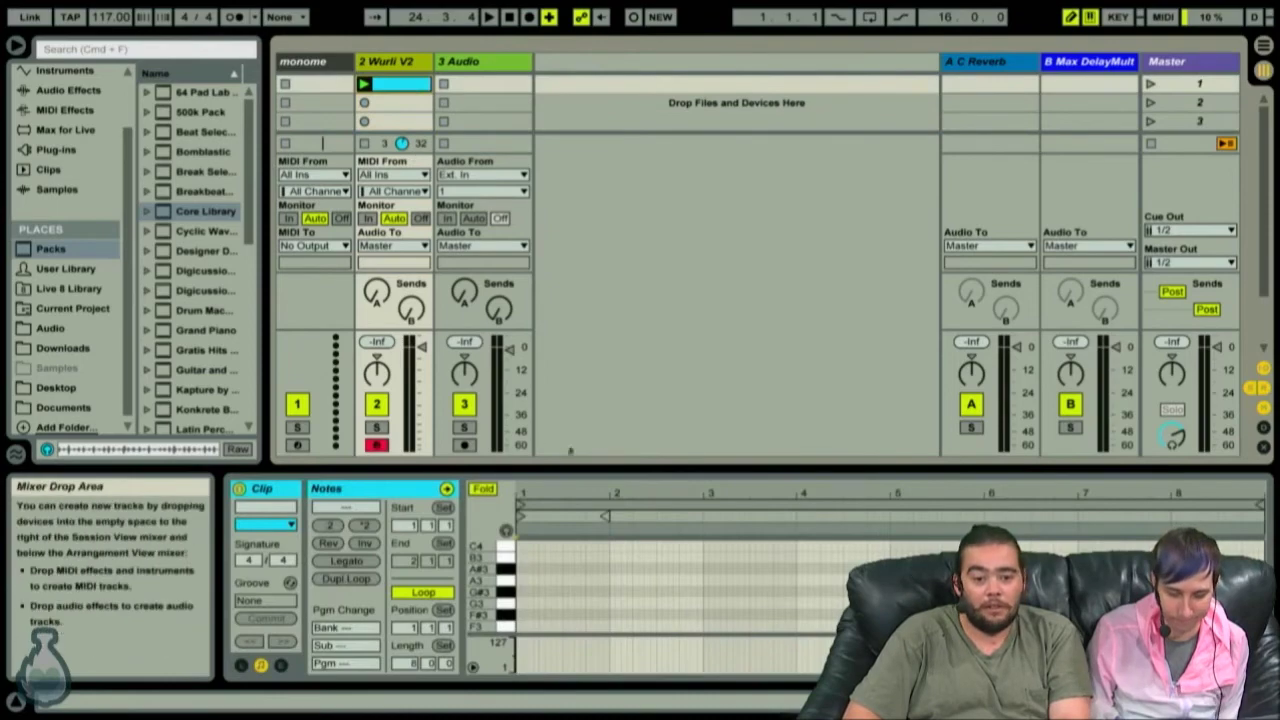
click(484, 490)
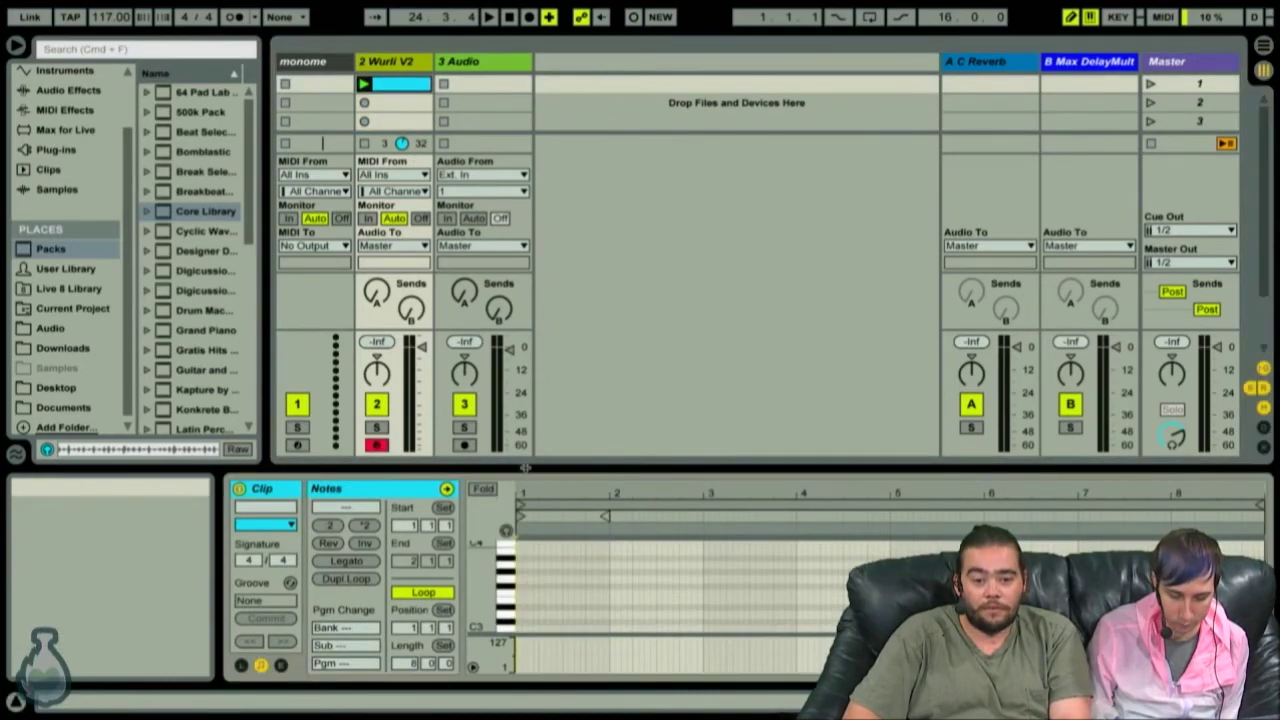
drag(525, 470, 525, 282)
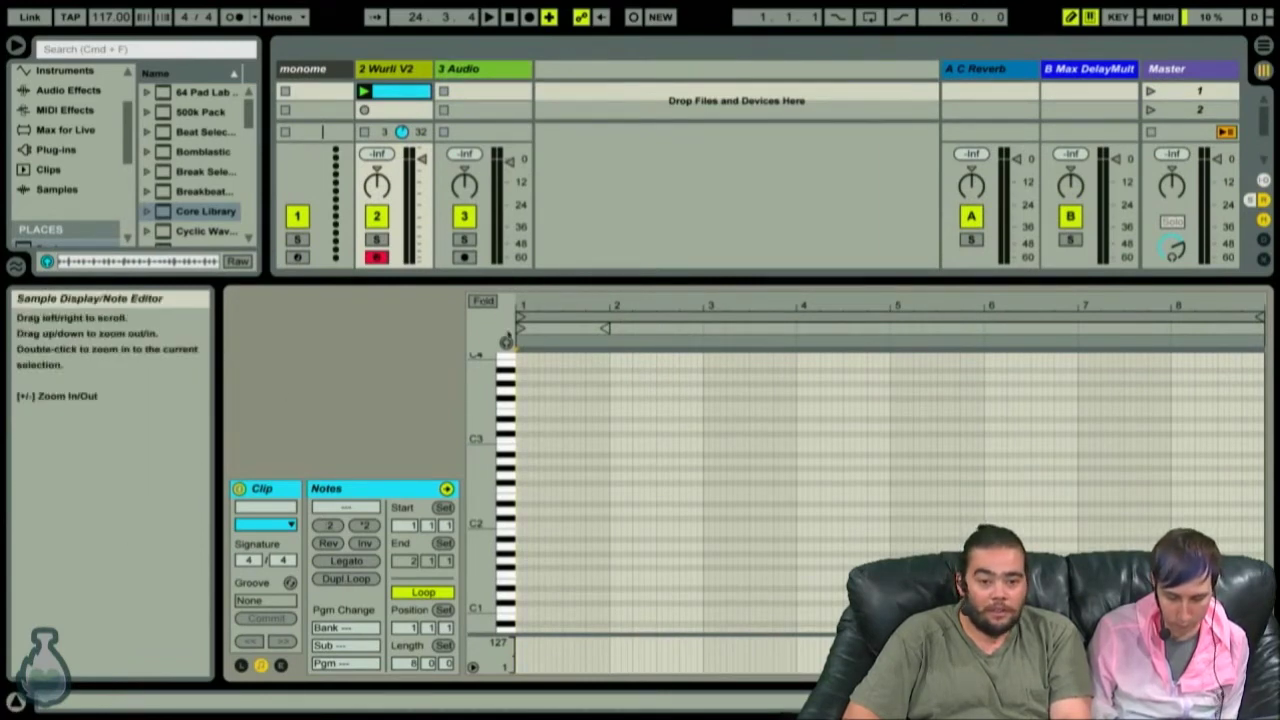
Draw 1/16 notes across bars 1 and 2 at several pitches from C3 to B1, plus one-beat notes at A3, G#3 and F3.
click(527, 464)
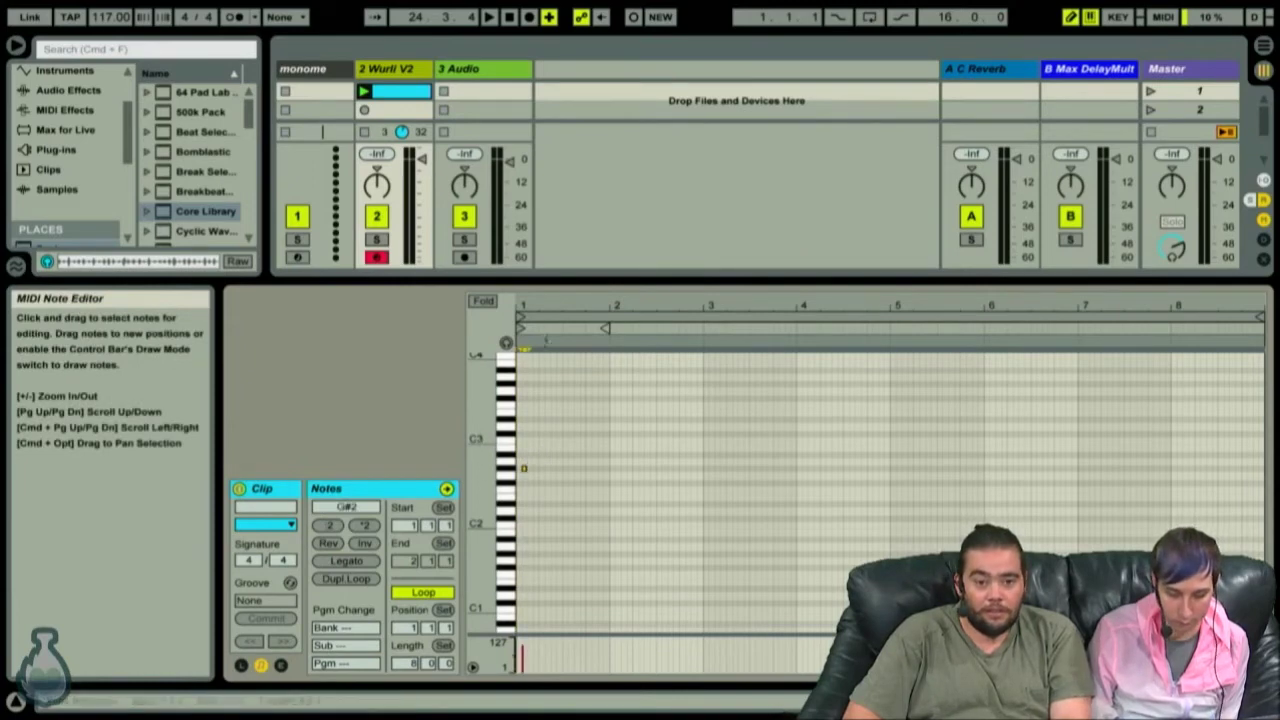
mouse_move(547, 305)
mouse_down()
mouse_move(575, 360)
mouse_move(607, 312)
mouse_up()
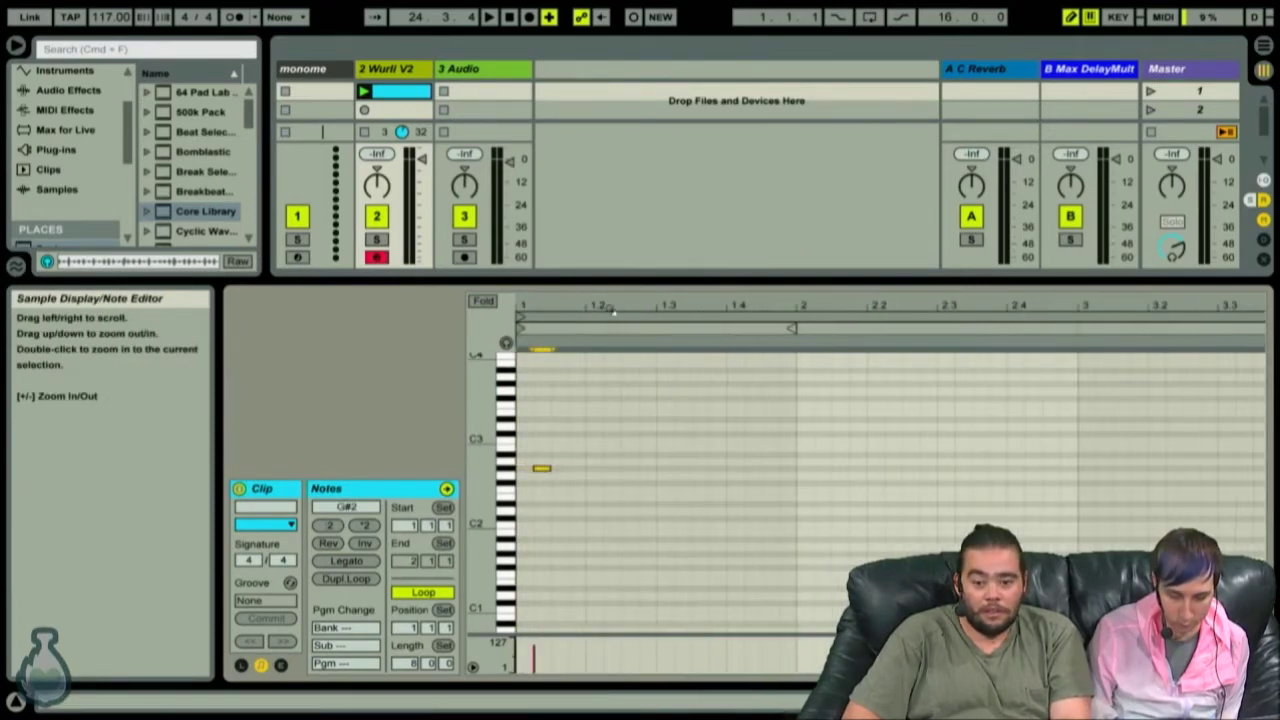
drag(525, 504, 544, 504)
drag(577, 440, 648, 440)
click(648, 483)
click(718, 483)
mouse_move(766, 504)
mouse_down()
mouse_move(866, 504)
mouse_move(932, 531)
mouse_move(998, 503)
mouse_up()
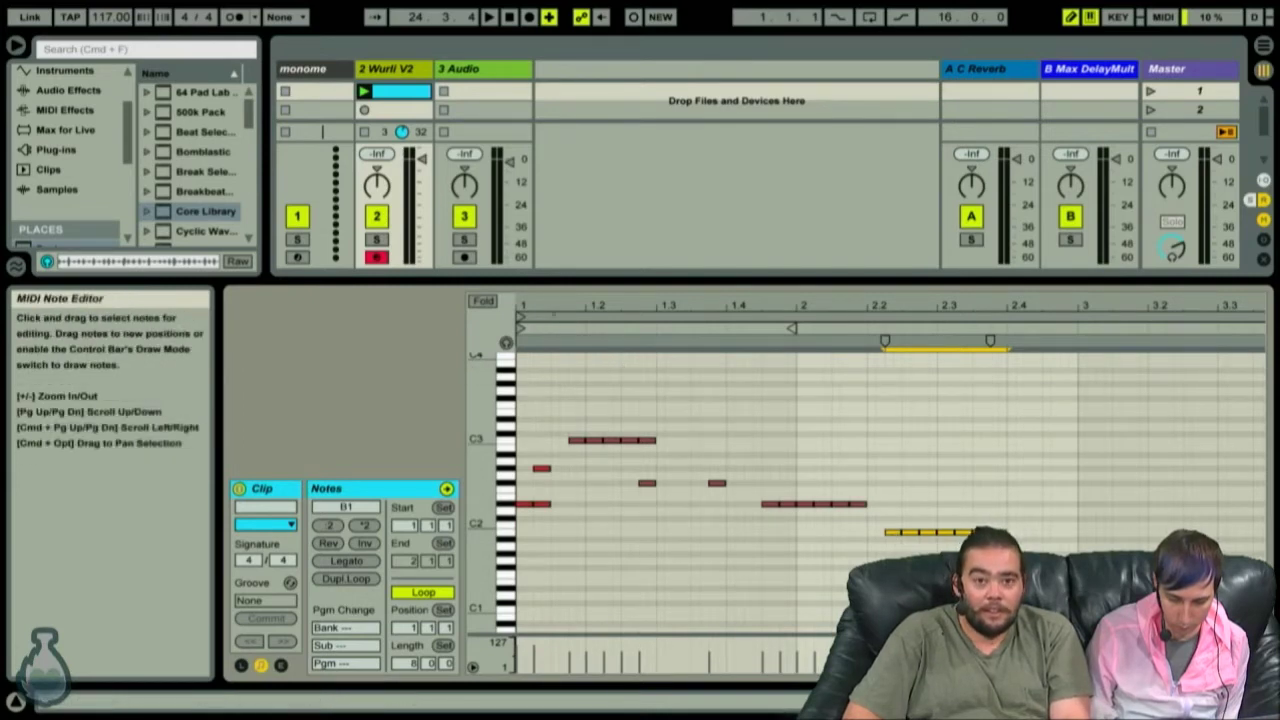
click(532, 377)
drag(628, 382, 700, 404)
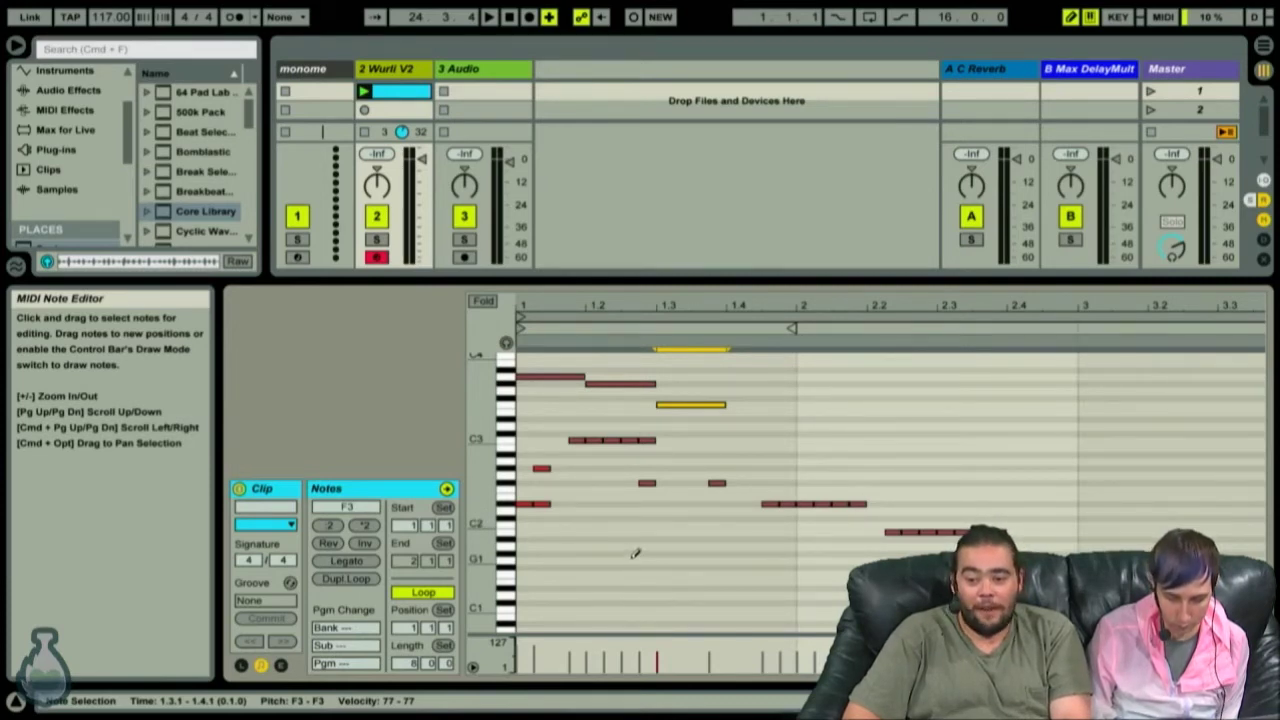
Draw progressively shorter notes in bar 1, from a one-bar D#1 through E1, F1, F#1, G1 and G#1 to A1.
click(598, 587)
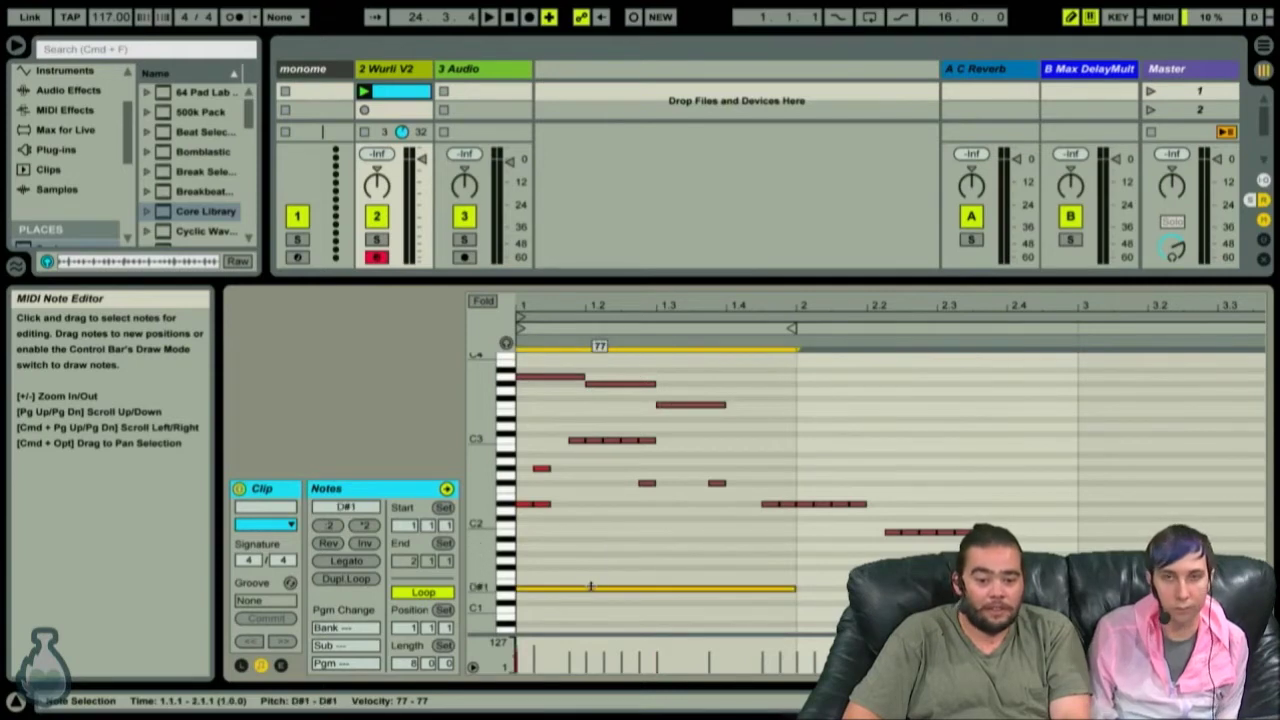
click(592, 578)
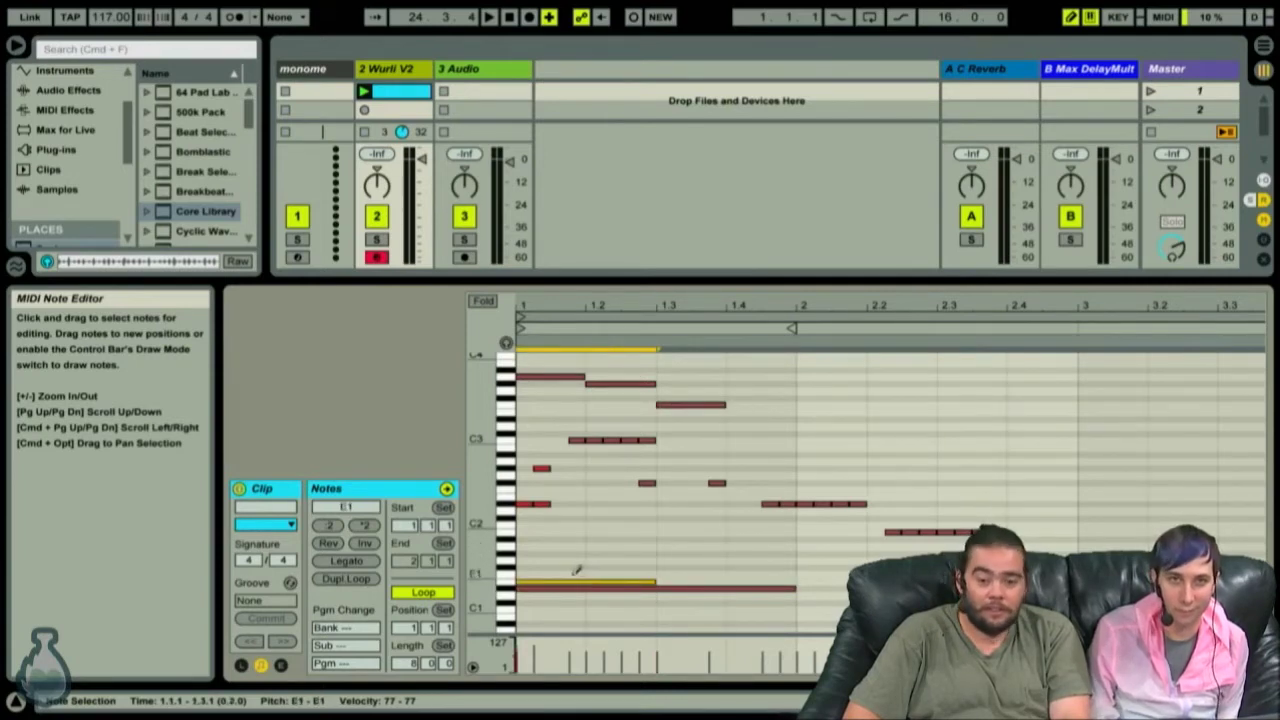
click(576, 572)
click(545, 568)
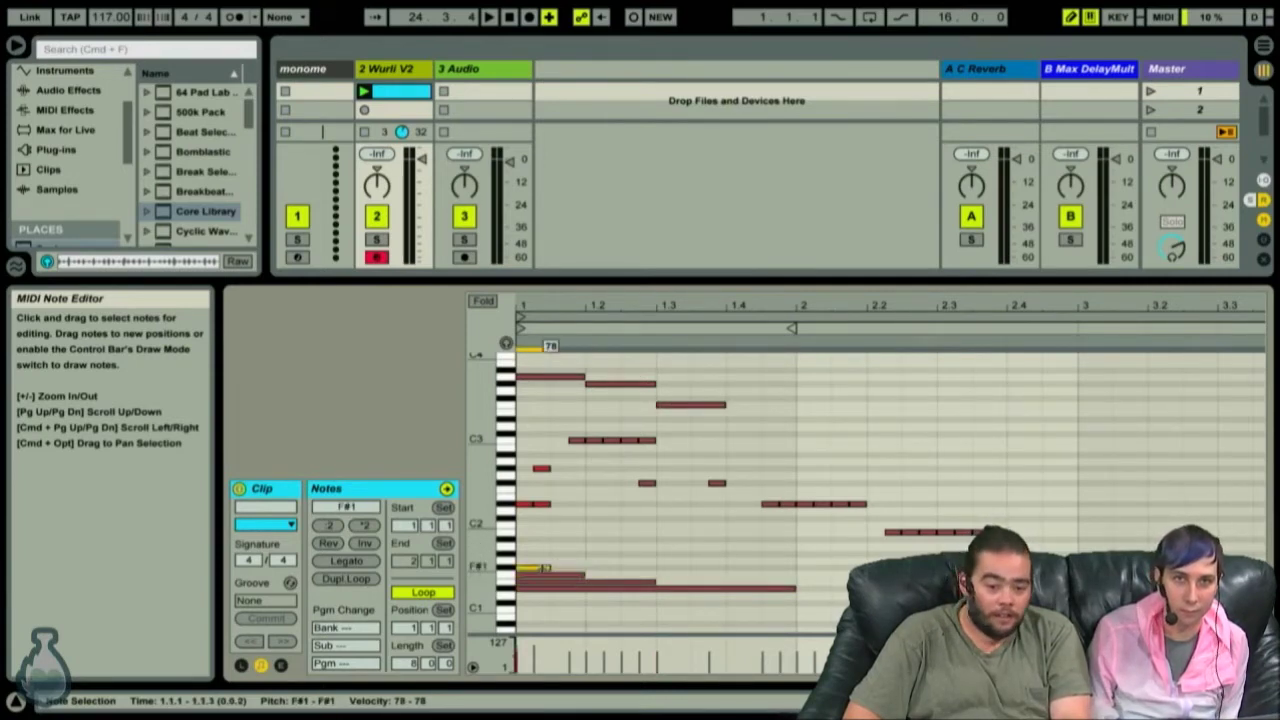
click(538, 561)
click(530, 553)
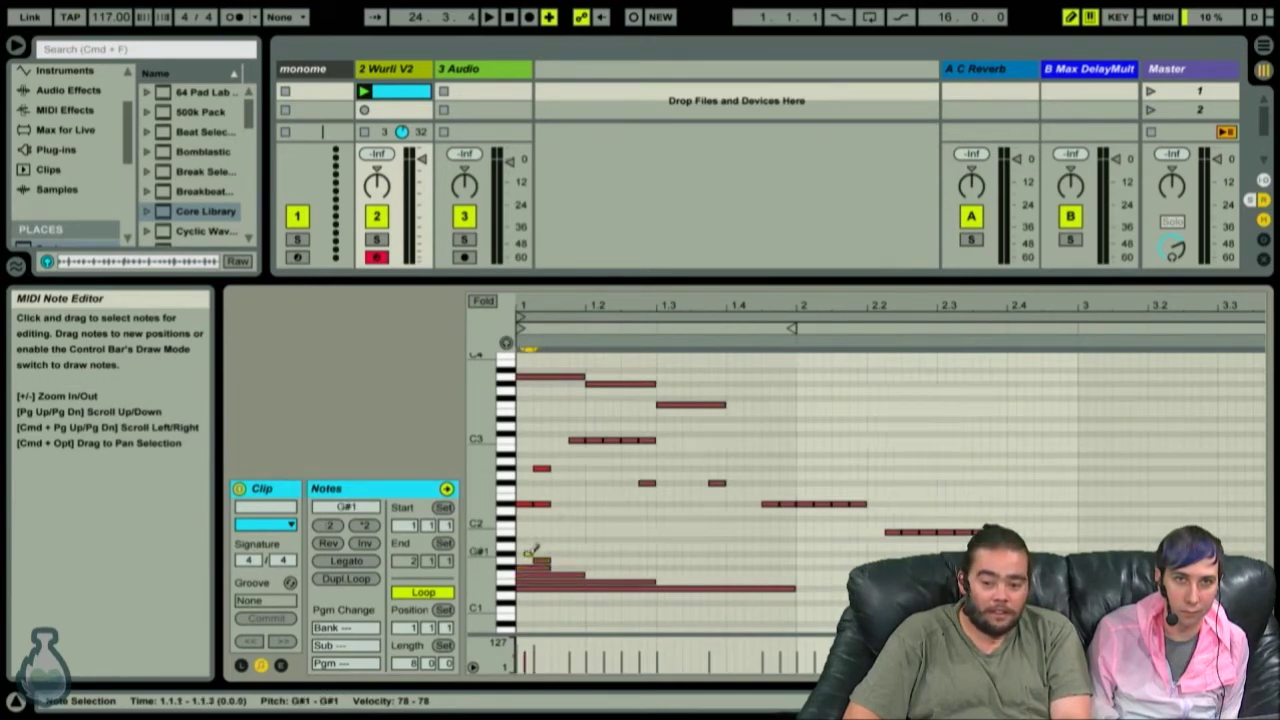
click(529, 546)
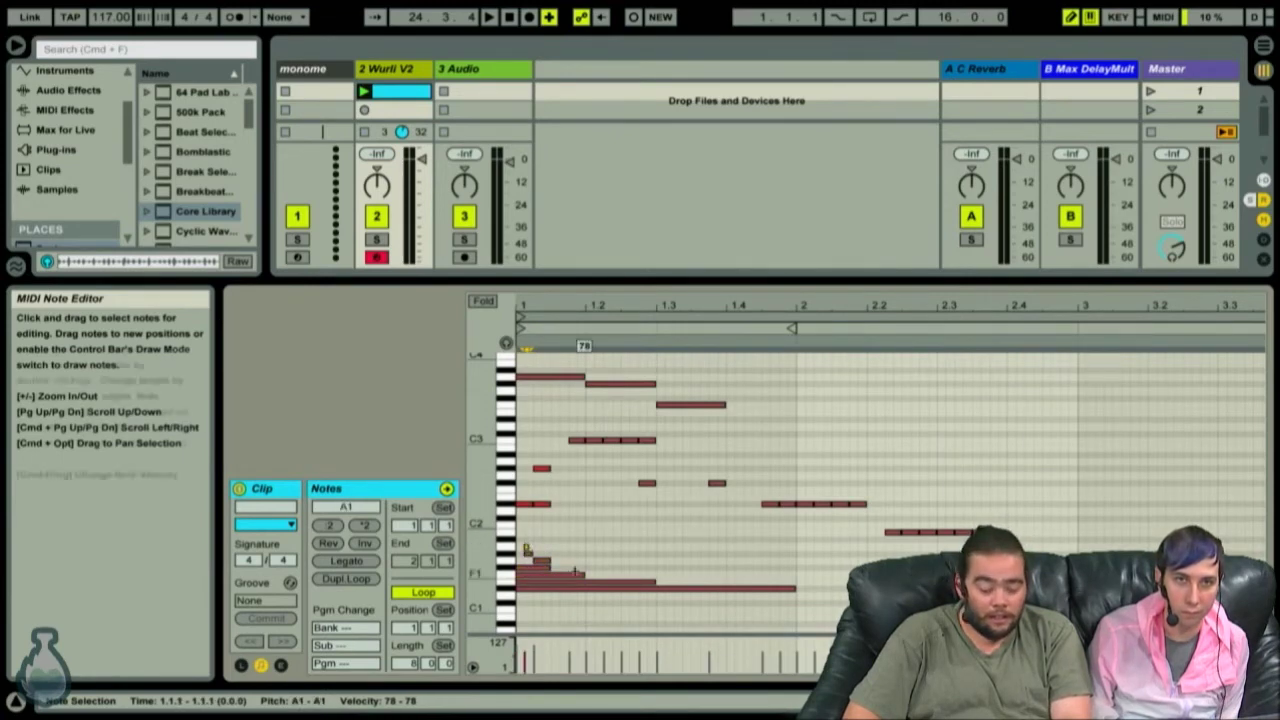
Set the note editor to the Narrow adaptive grid and check how the grid adapts at different zoom levels.
right_click(573, 408)
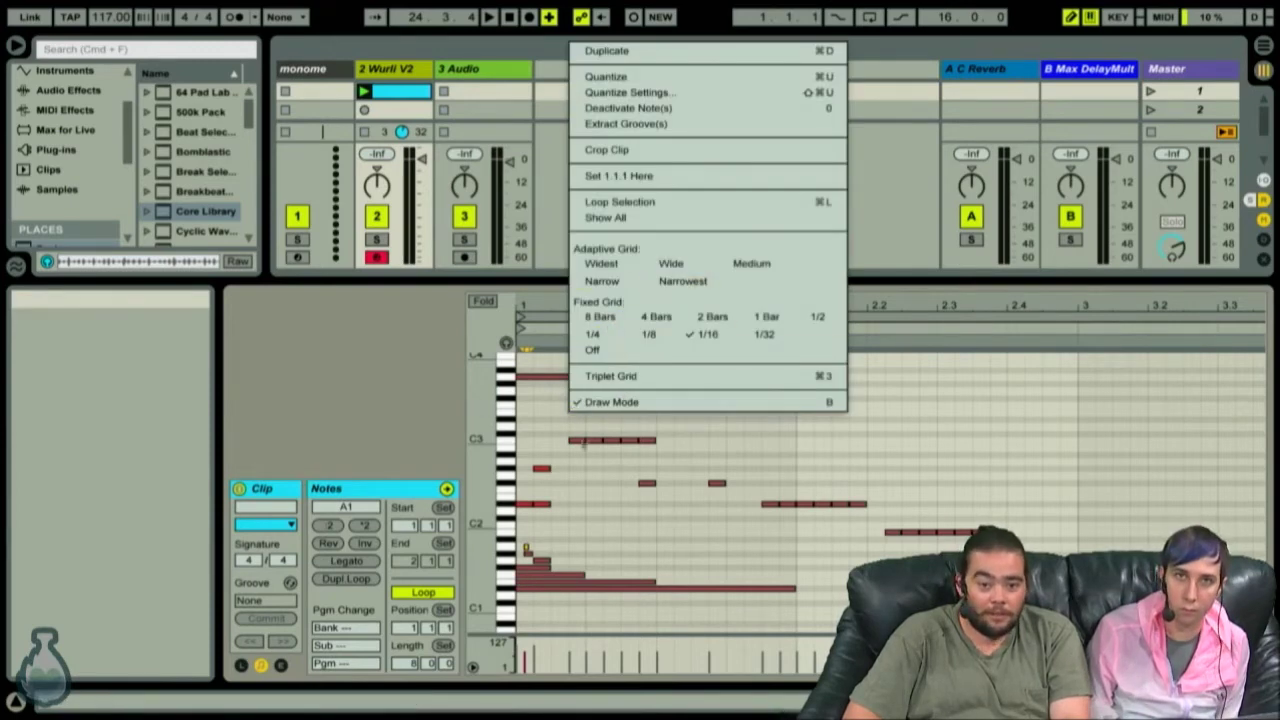
right_click(582, 464)
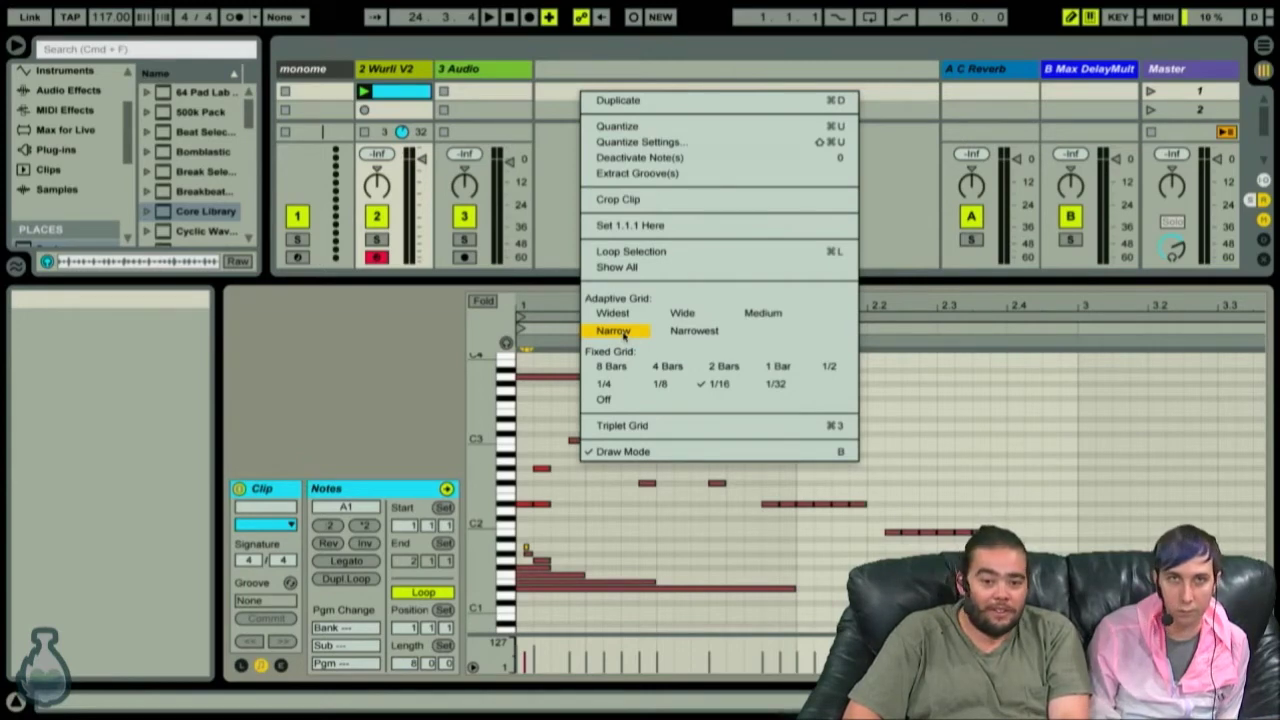
click(624, 334)
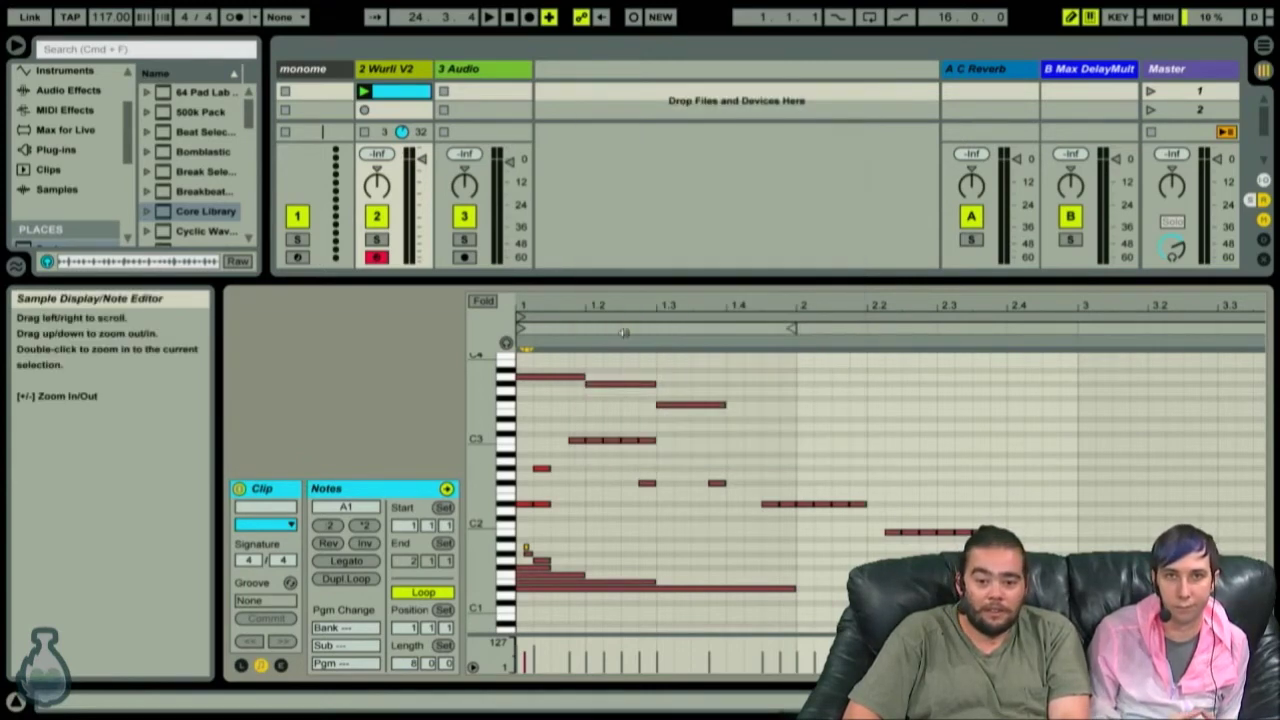
drag(597, 307, 573, 307)
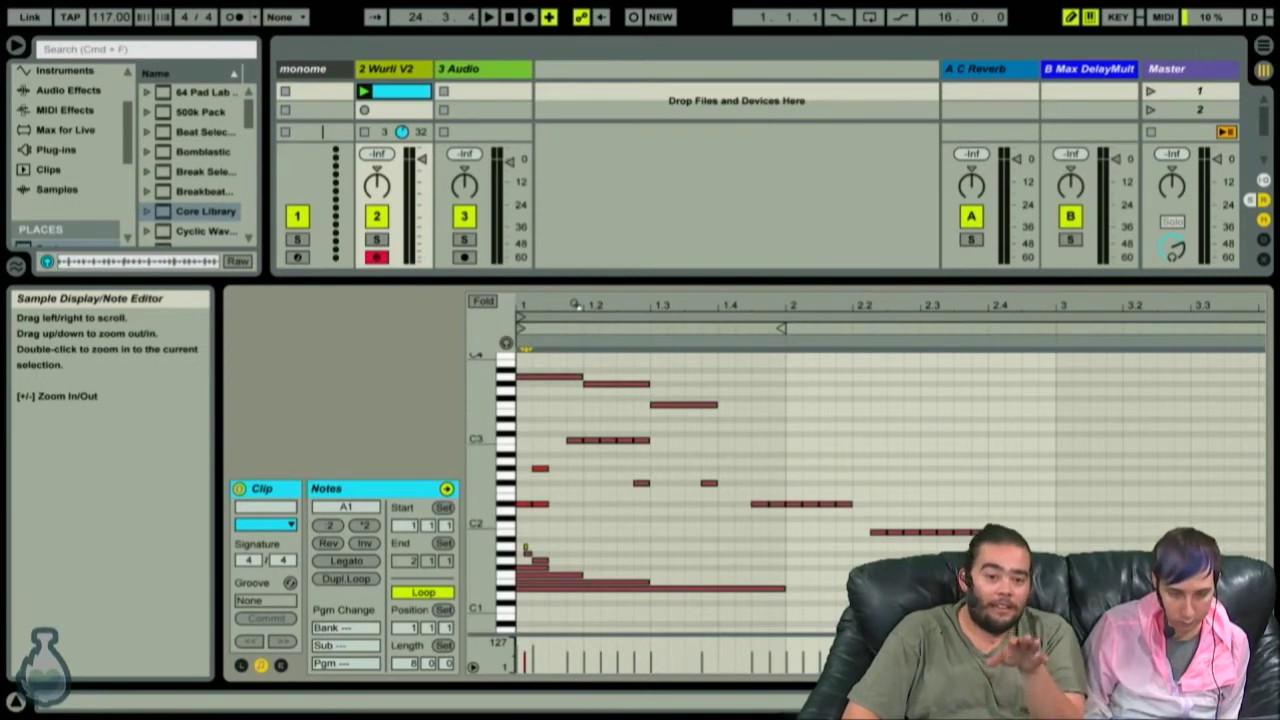
drag(558, 300, 558, 397)
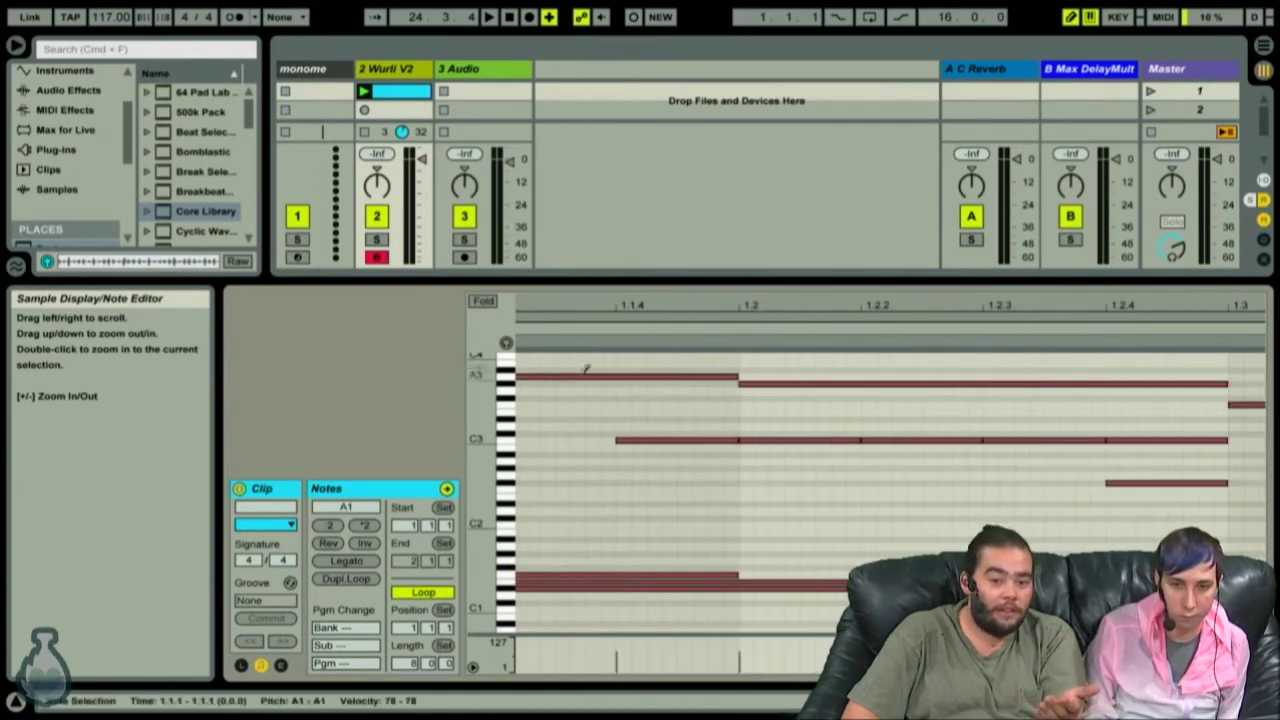
Set the note editor to the Medium adaptive grid.
right_click(568, 434)
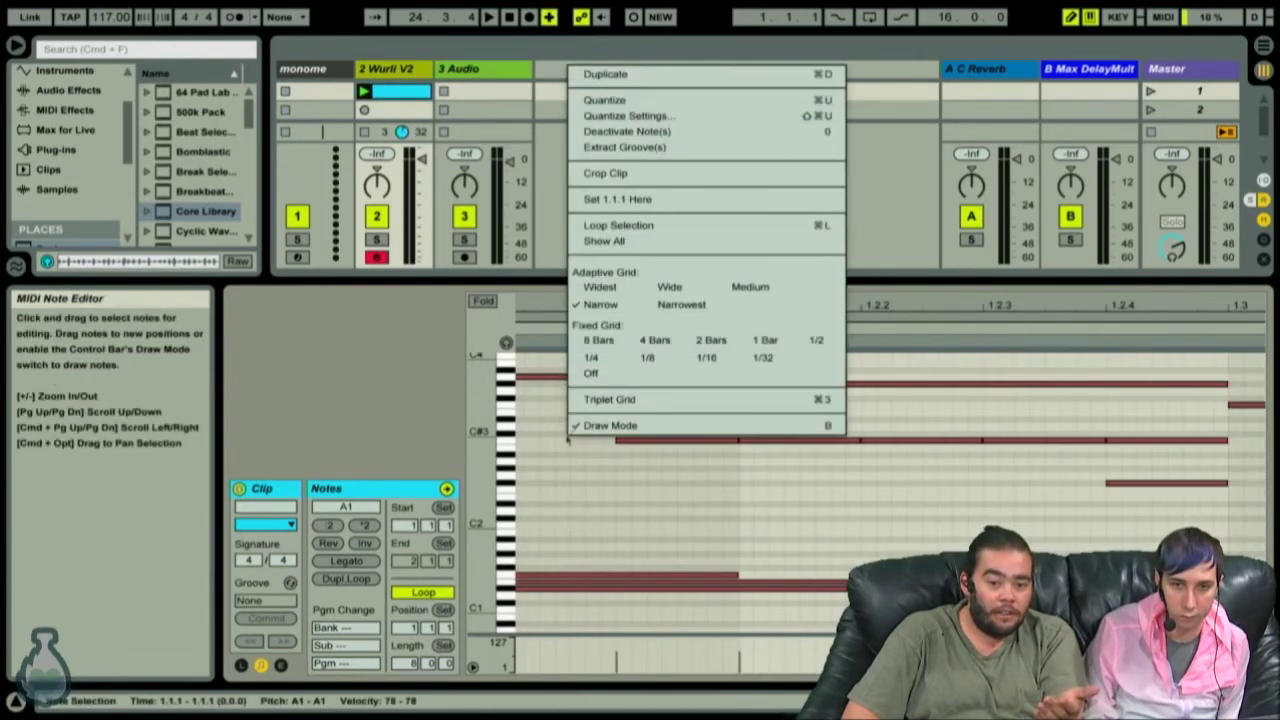
click(736, 290)
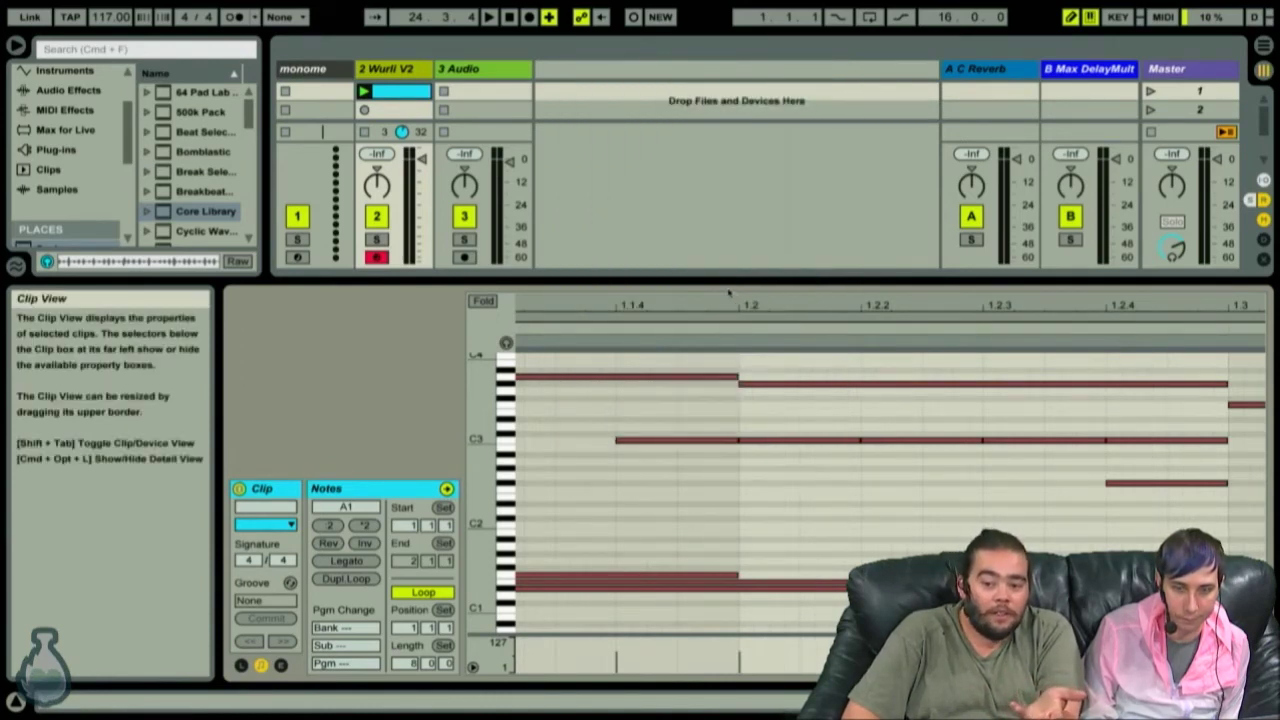
drag(604, 304, 611, 237)
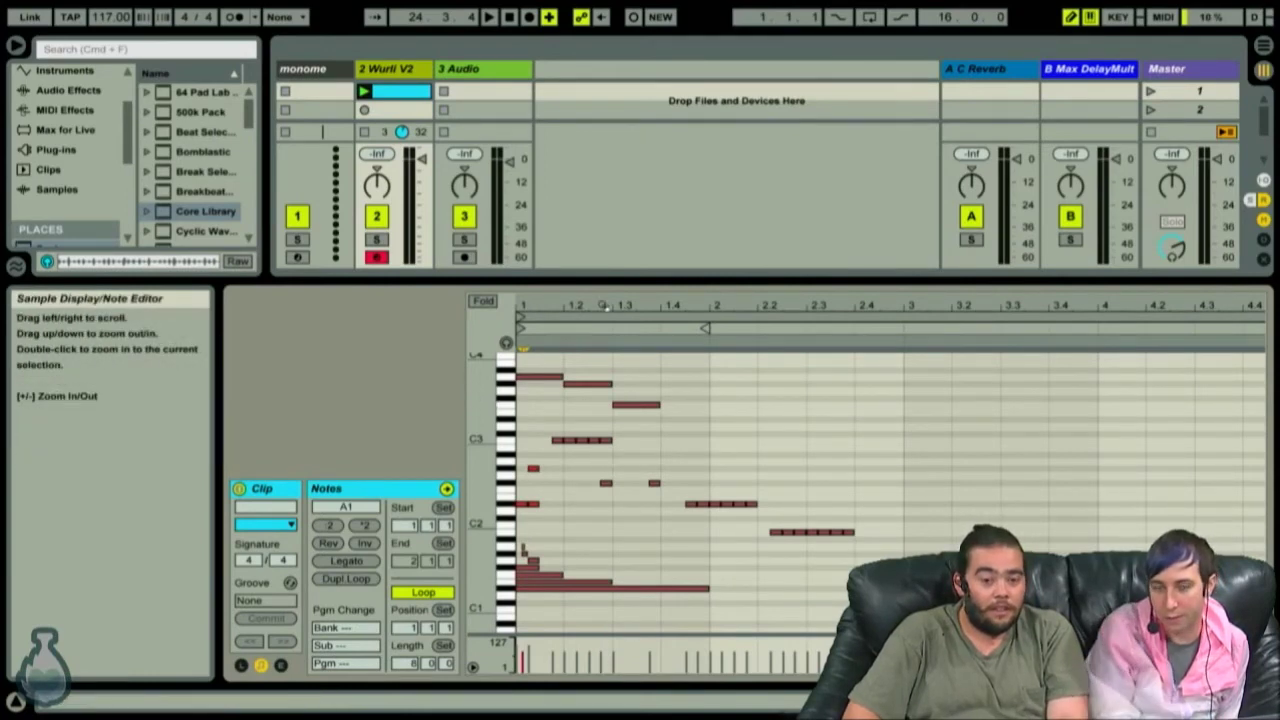
Draw a one-beat G#1 at 1.3, a one-bar G#1 across bar 2, and one-beat F#1 and D#1 notes at 2.2.
drag(490, 408, 450, 412)
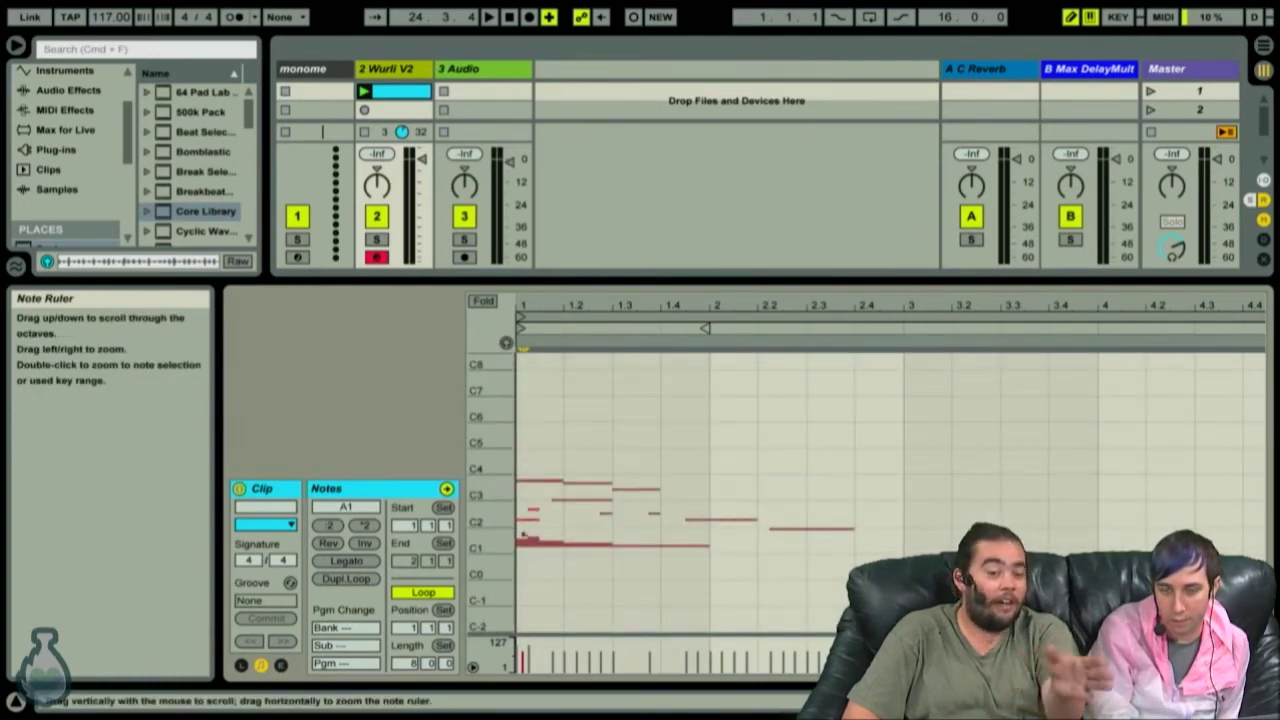
drag(450, 412, 493, 382)
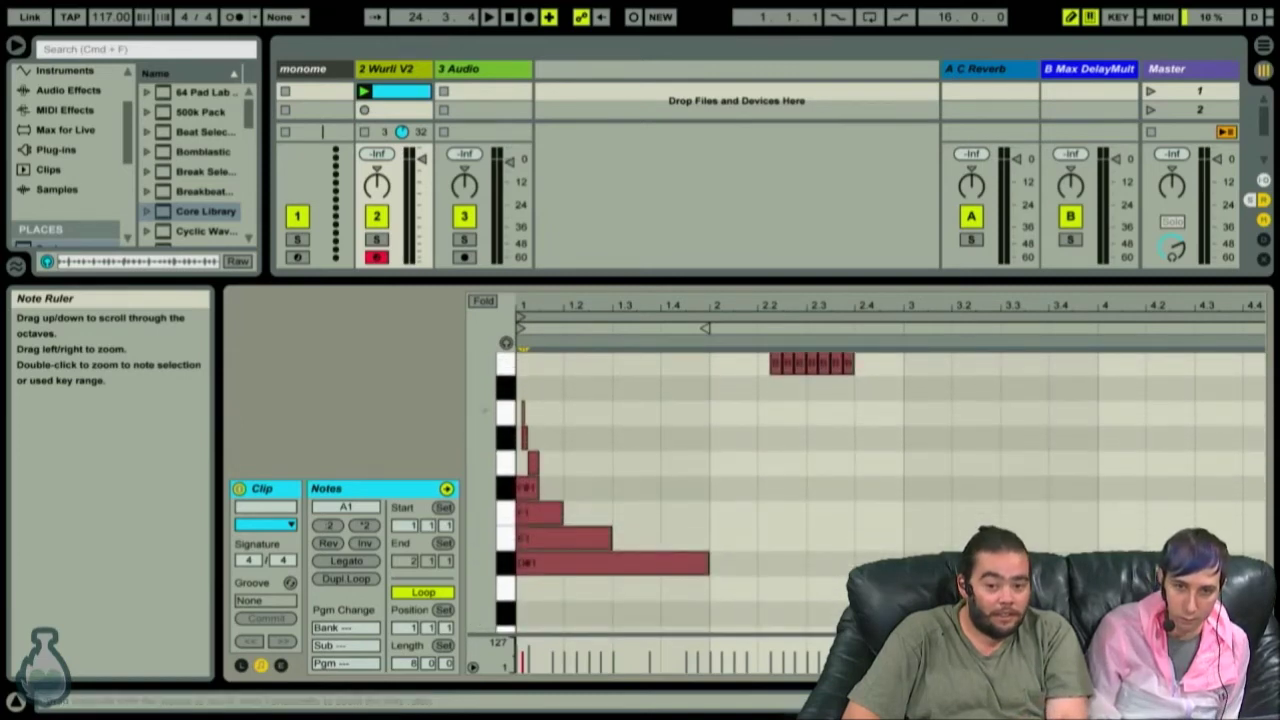
click(628, 430)
click(732, 430)
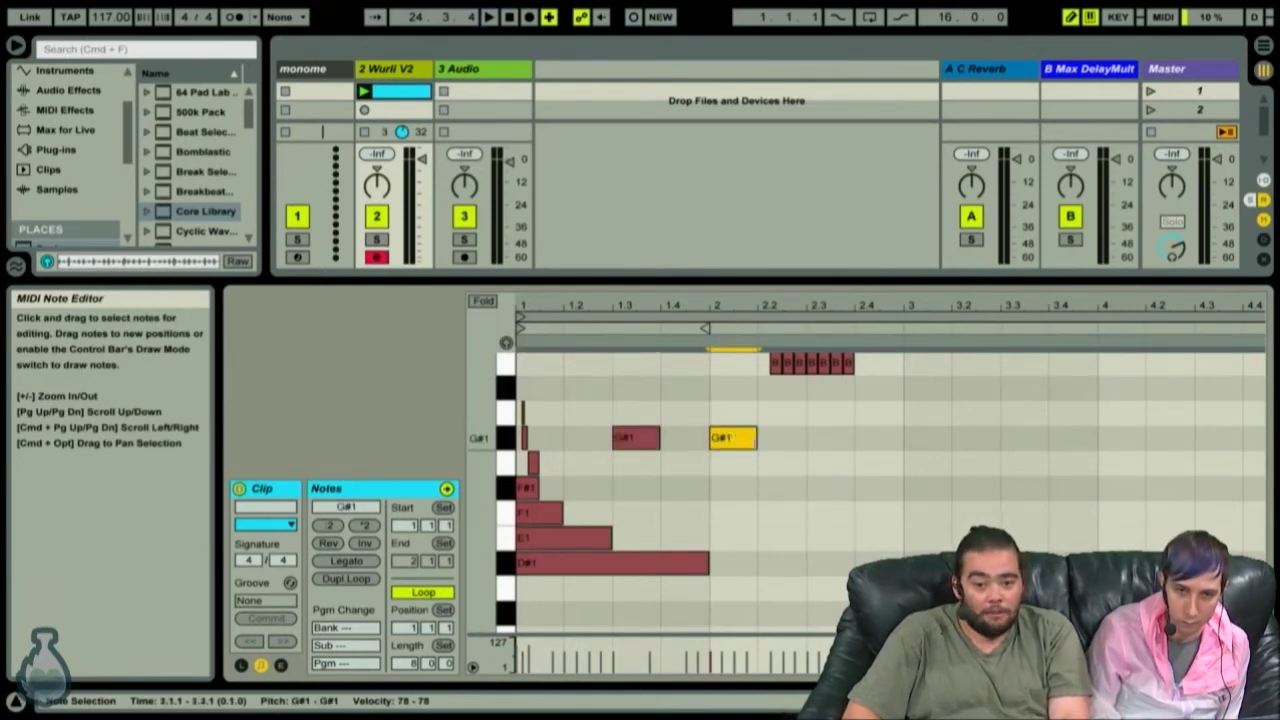
drag(756, 436, 903, 437)
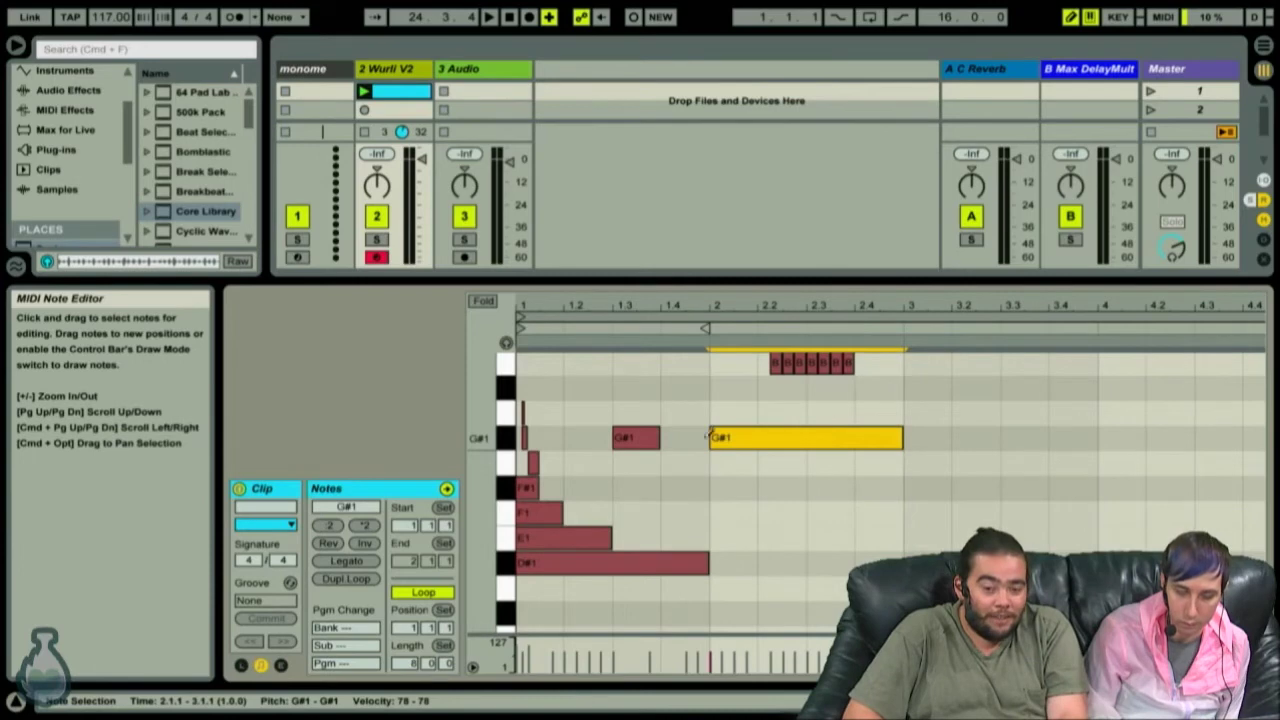
click(789, 489)
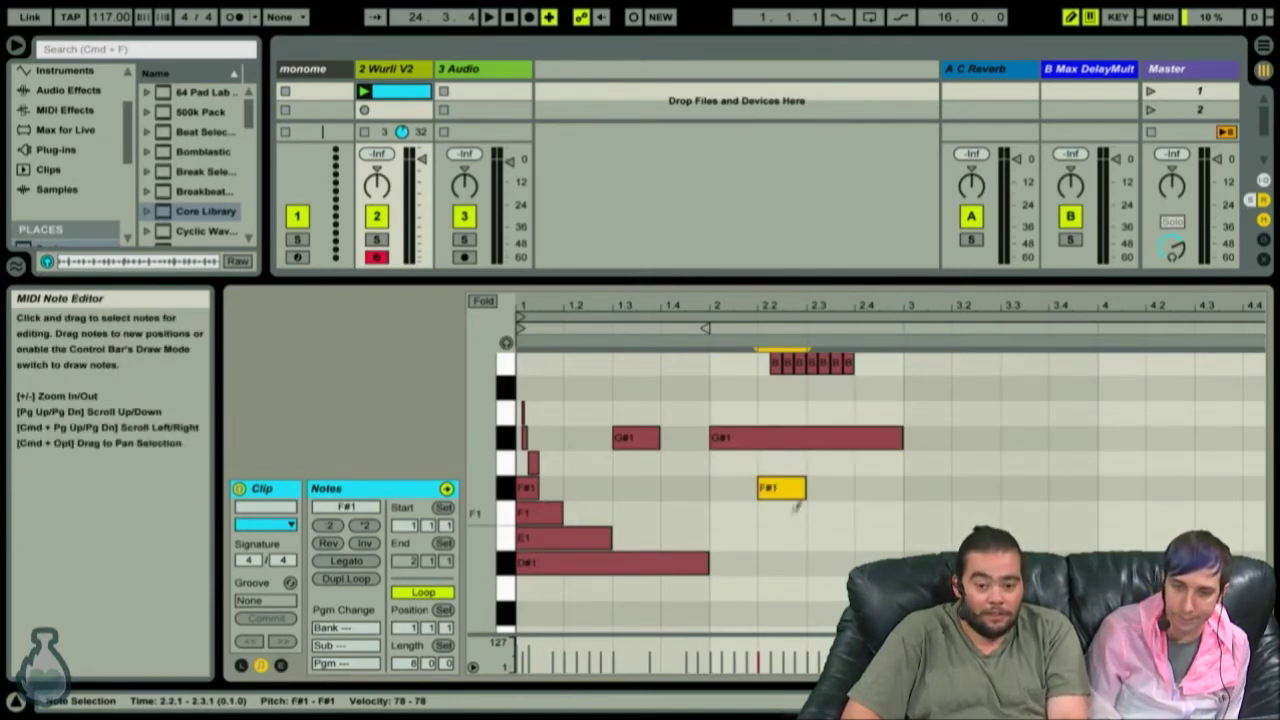
click(780, 555)
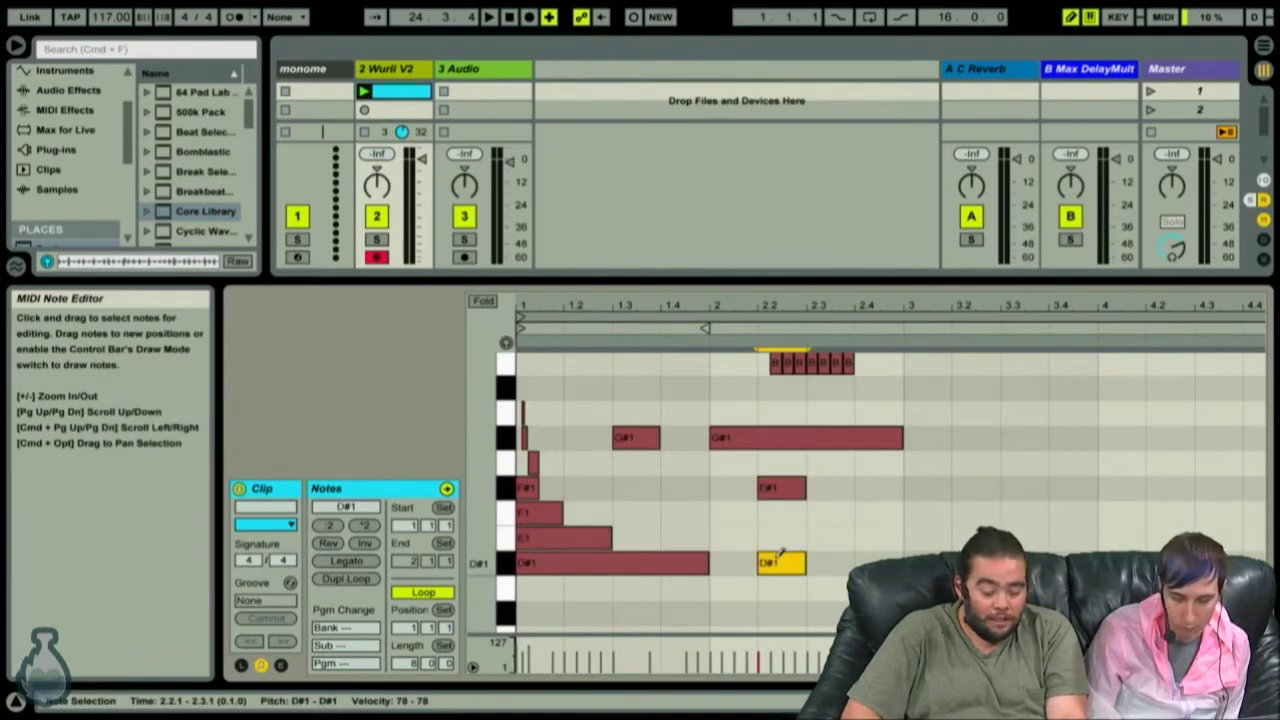
Duplicate the one-beat D#1 note at 2.2 along to 3.1, and raise the last copy to B1 with the unused rows folded.
key(super+d)
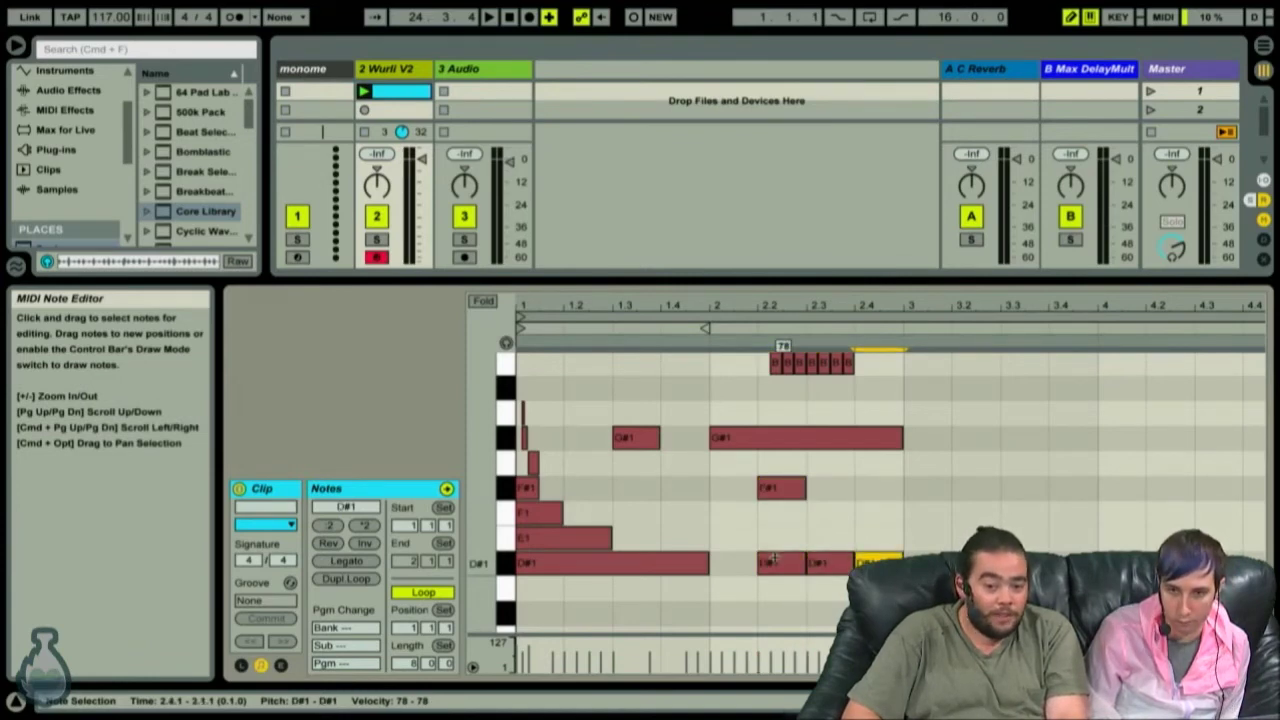
key(super+d)
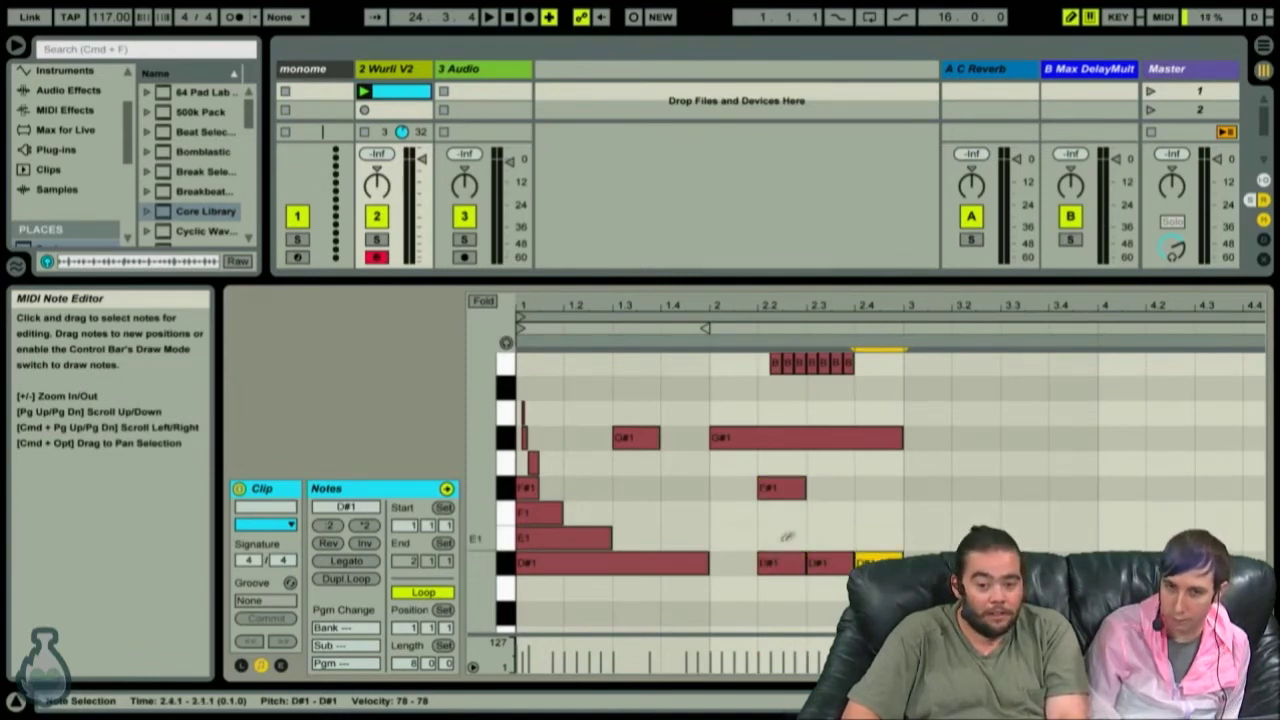
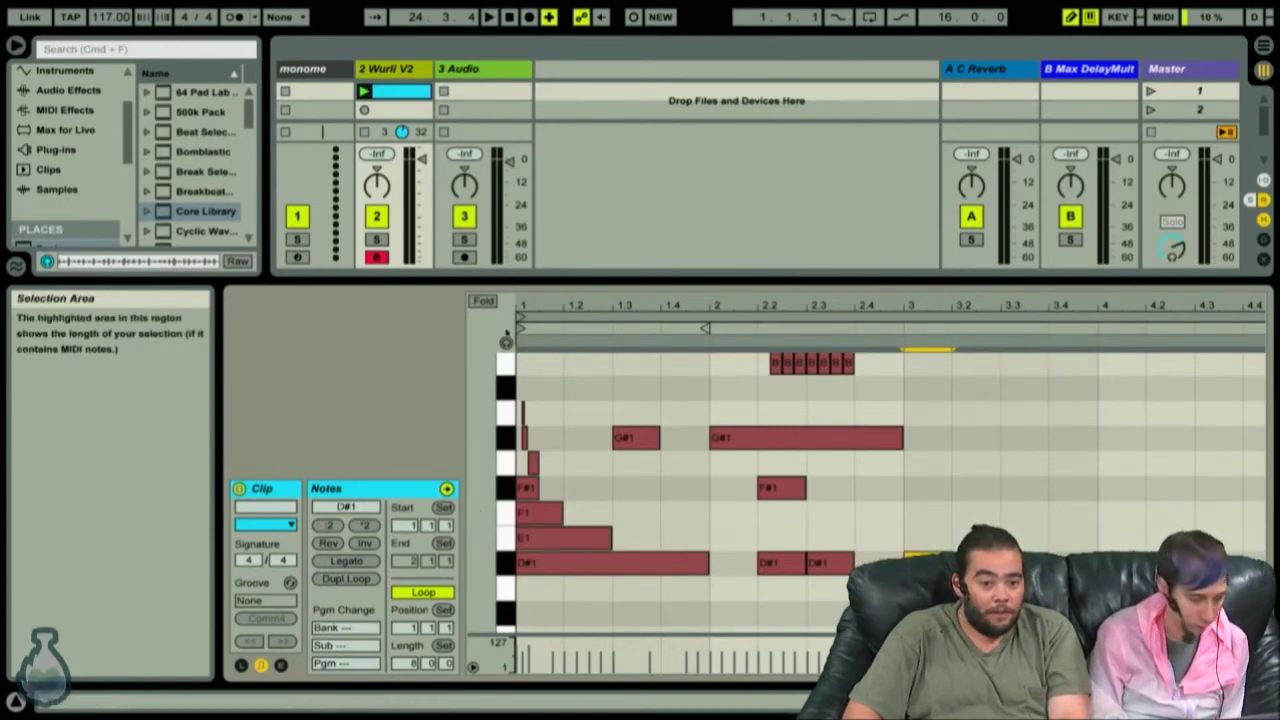
click(482, 301)
click(482, 301)
click(482, 301)
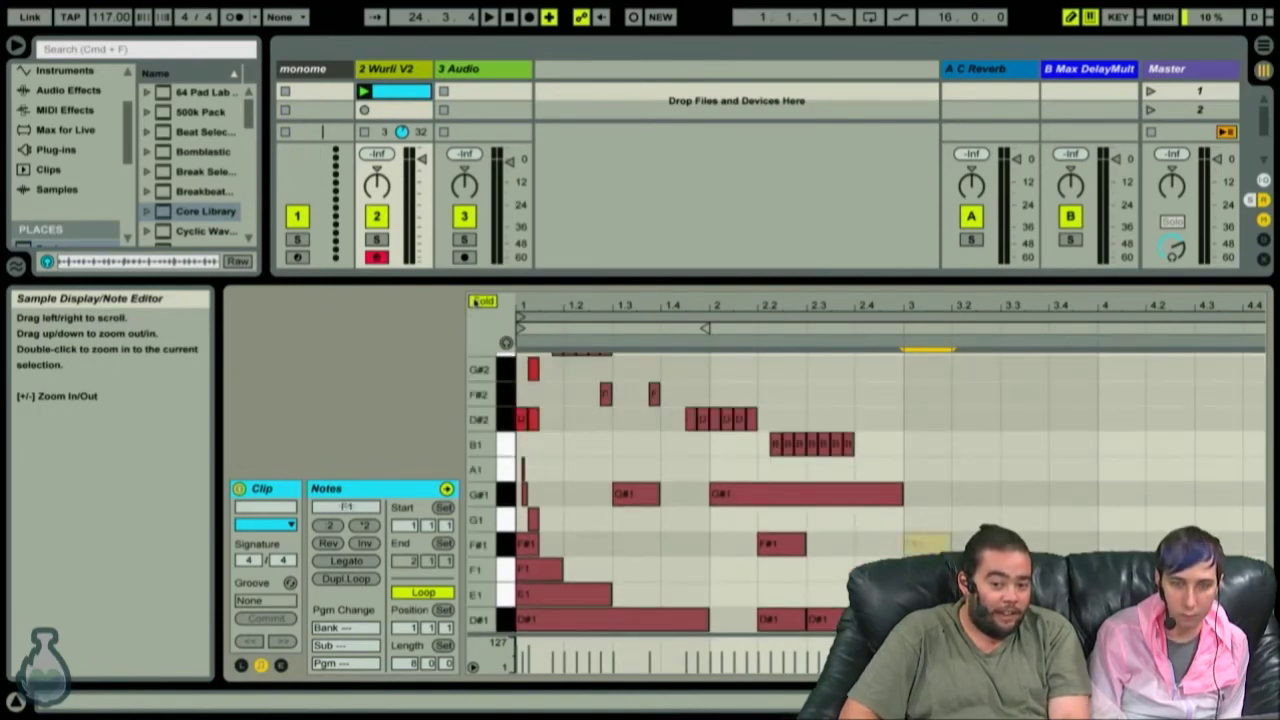
key(Up)
key(Up)
key(Up)
key(Up)
key(Up)
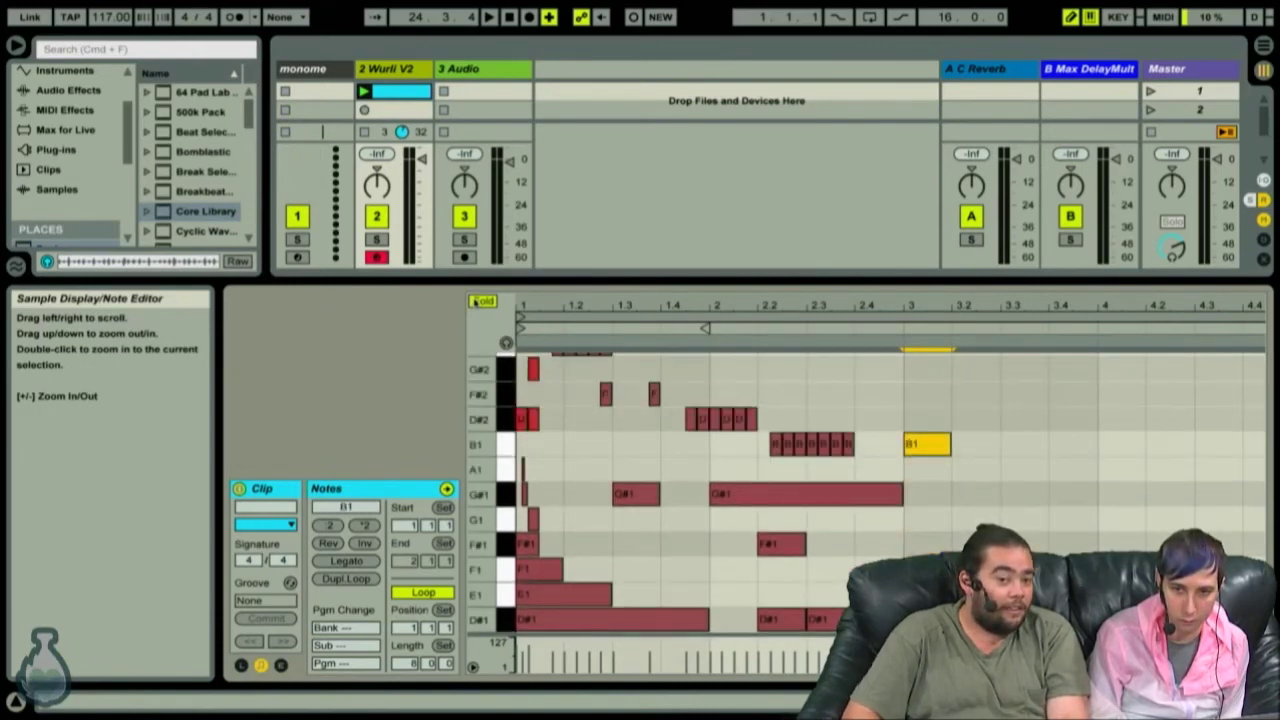
Unfold the note rows and lower the note at 3.1 by semitones to G#1, nudging it back and forth in time.
click(480, 301)
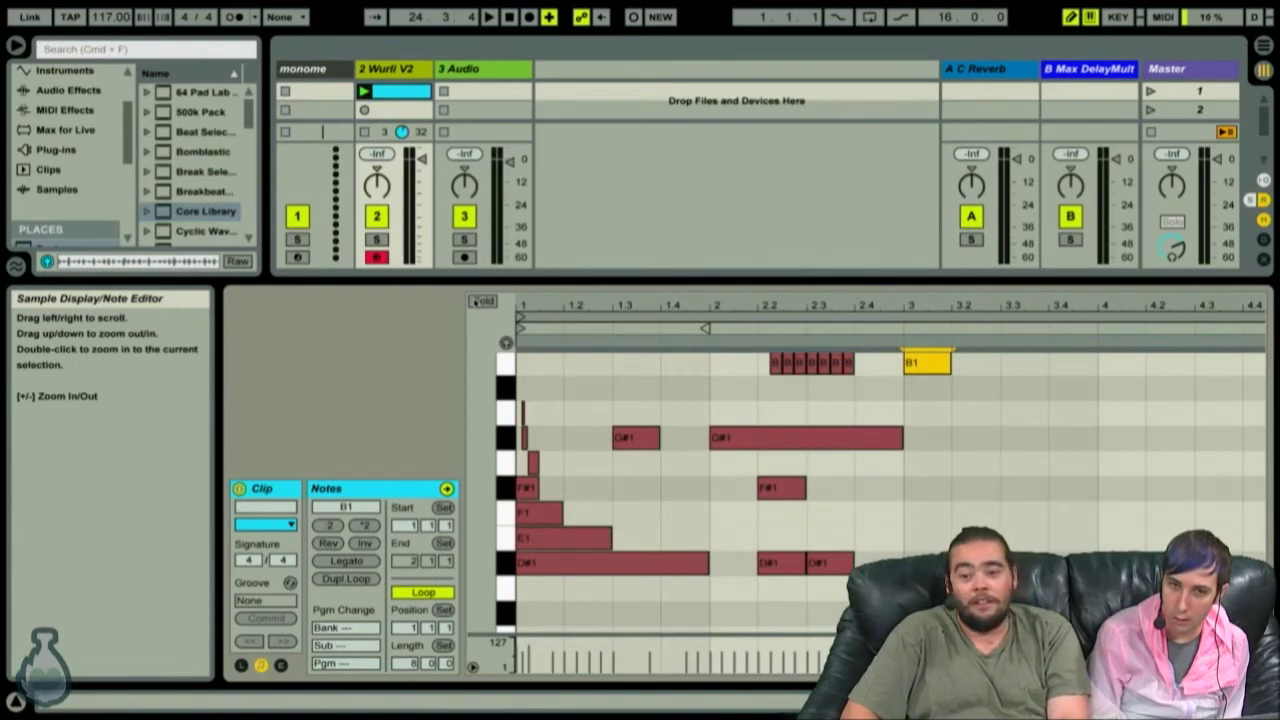
key(Down)
key(Down)
key(Down)
key(Left)
key(Left)
key(Right)
key(Right)
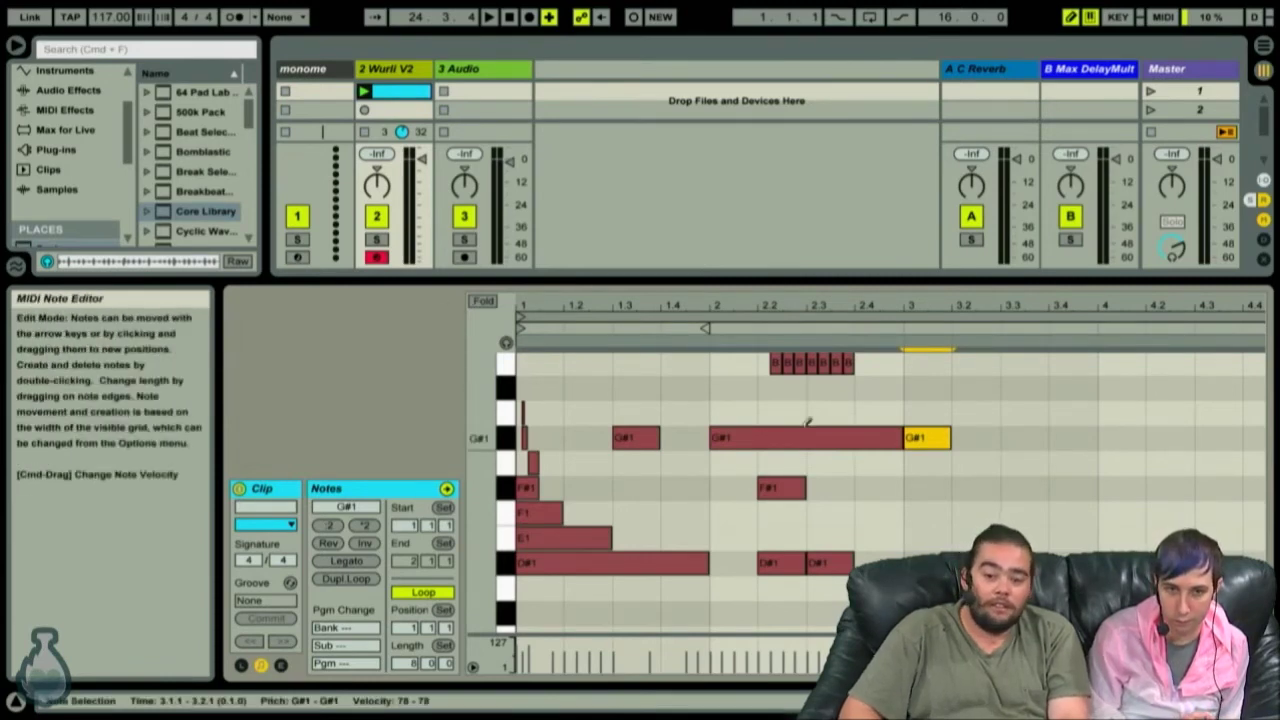
key(Left)
Step the note selection through neighbouring notes in time and pitch to reach the E1 note in bar 1.
scroll(808, 421, up, 3)
key(alt+Up)
key(alt+Right)
key(alt+Right)
key(alt+Right)
key(alt+Left)
key(alt+Left)
key(alt+Left)
key(alt+Left)
key(alt+Left)
key(alt+Left)
key(alt+Down)
key(alt+Down)
key(alt+Up)
key(alt+Up)
key(alt+Down)
Lengthen the E1 note at 1.1 so it ends at 2.2, and try it a semitone higher.
key(shift+Right)
key(shift+Right)
key(shift+Left)
key(shift+Left)
key(shift+Left)
key(shift+Right)
key(shift+Right)
key(shift+Right)
key(shift+Right)
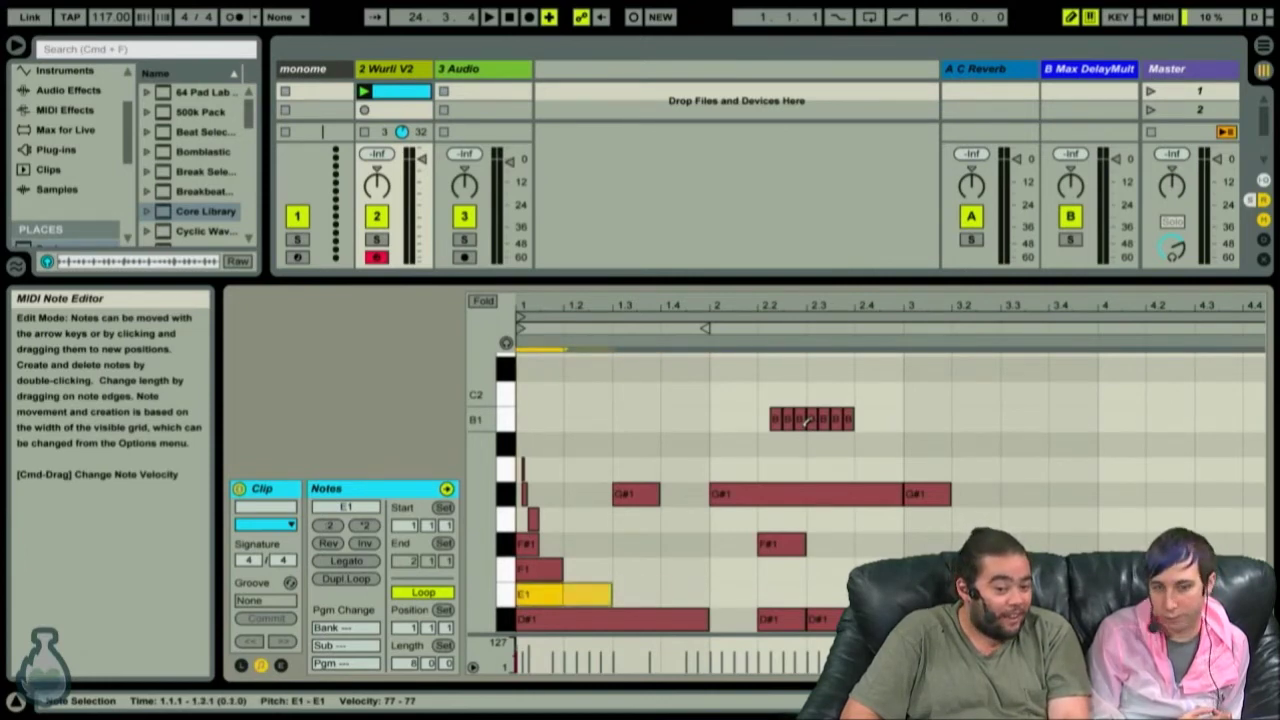
key(Up)
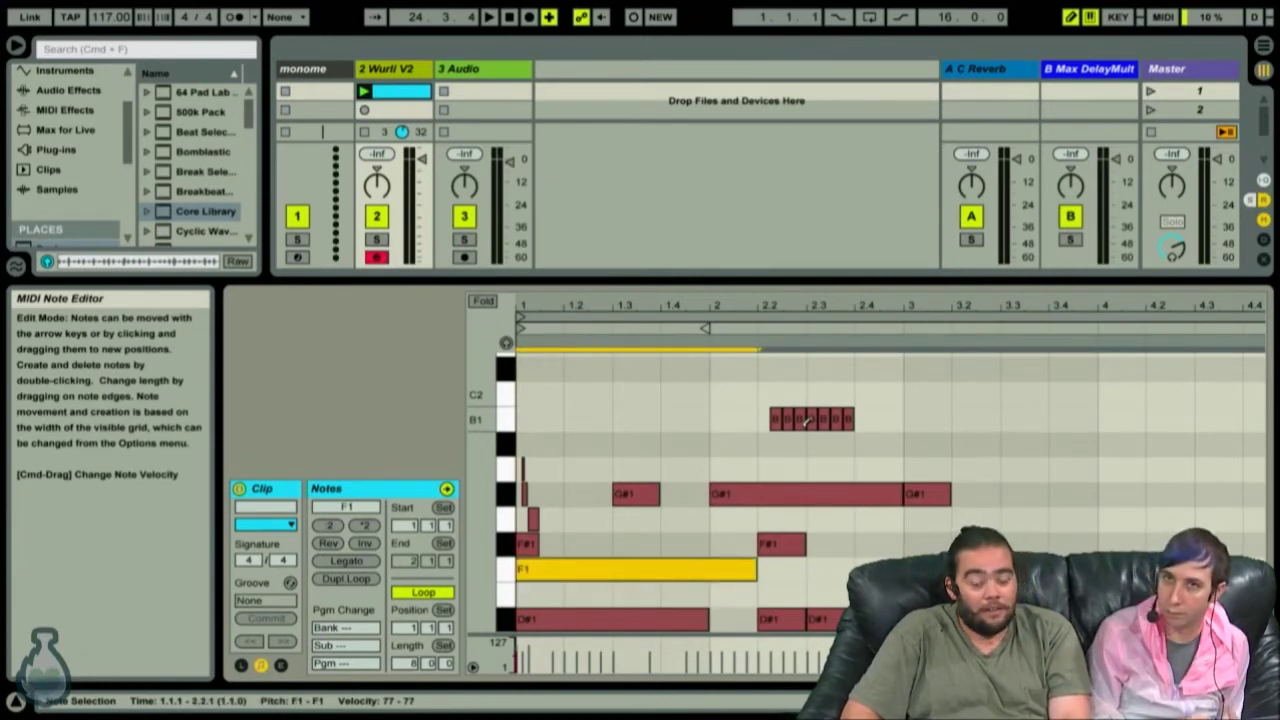
key(Down)
Lengthen the F1 note at 1.1 to one bar and the F#1 note at 1.1 to one and a half beats.
key(alt+Up)
key(shift+Right)
key(shift+Right)
key(shift+Right)
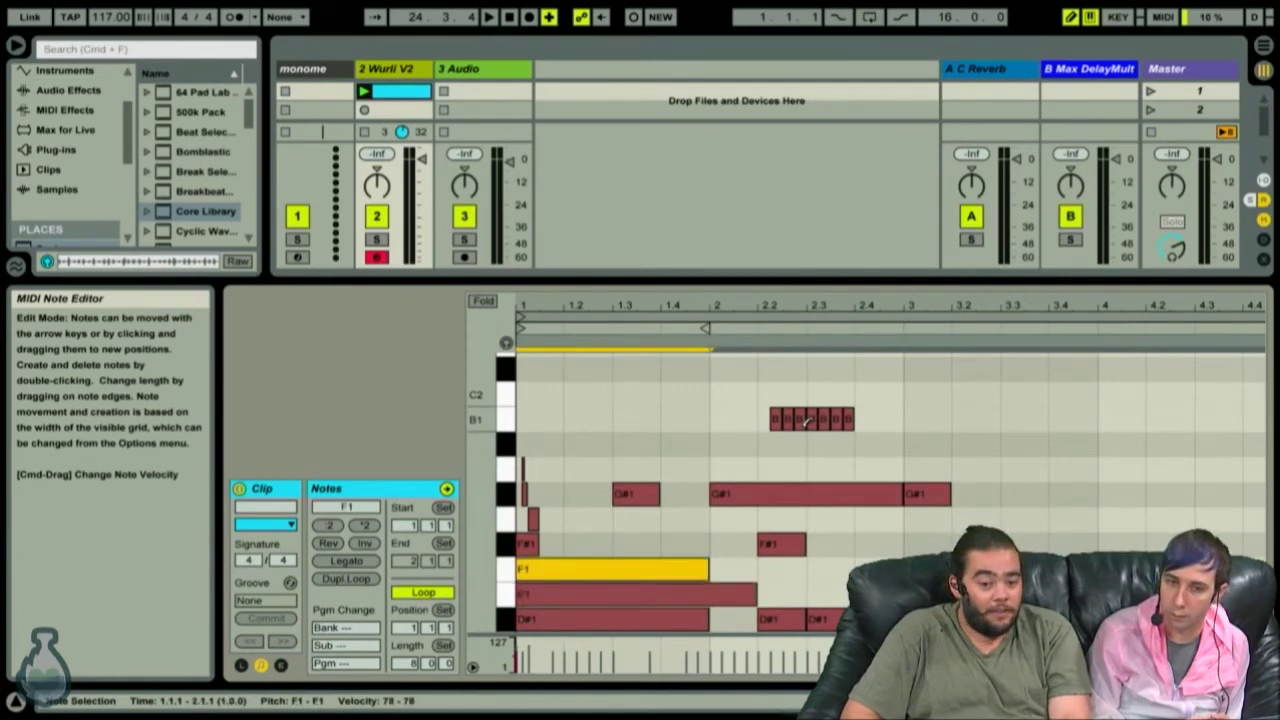
key(alt+Up)
key(shift+Right)
key(shift+Right)
key(shift+Left)
Extend the selection from the F#1 note at 1.1 to neighbouring notes and move the selected notes down a semitone.
key(alt+shift+Right)
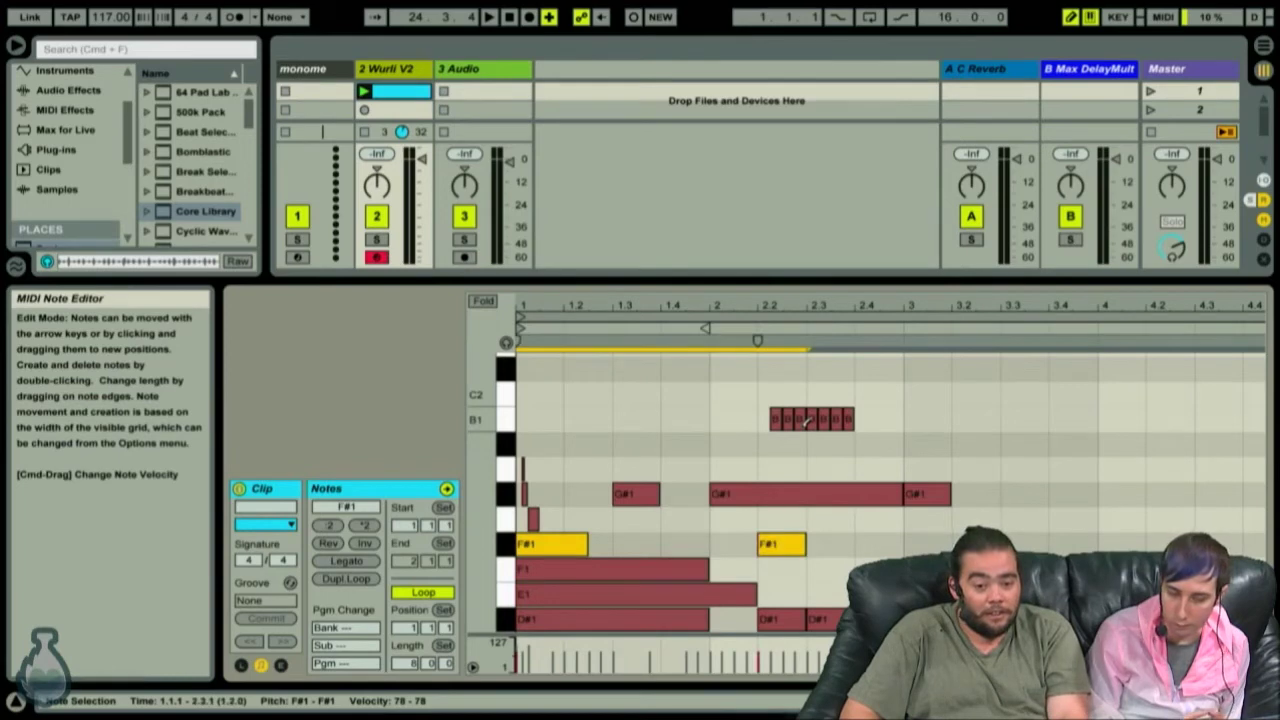
key(alt+shift+Down)
key(alt+shift+Down)
key(alt+shift+Down)
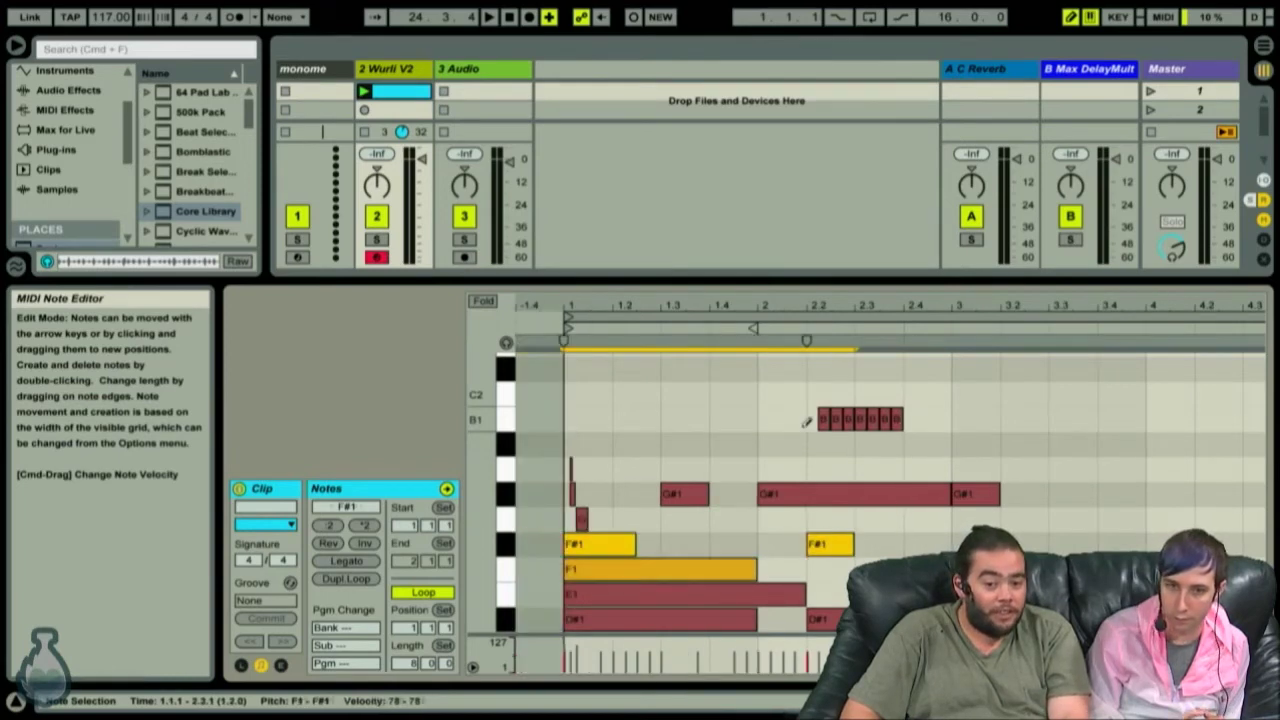
key(alt+shift+Right)
key(alt+shift+Right)
key(alt+shift+Up)
key(alt+shift+Right)
key(alt+shift+Right)
key(alt+shift+Right)
key(Right)
key(Down)
key(Left)
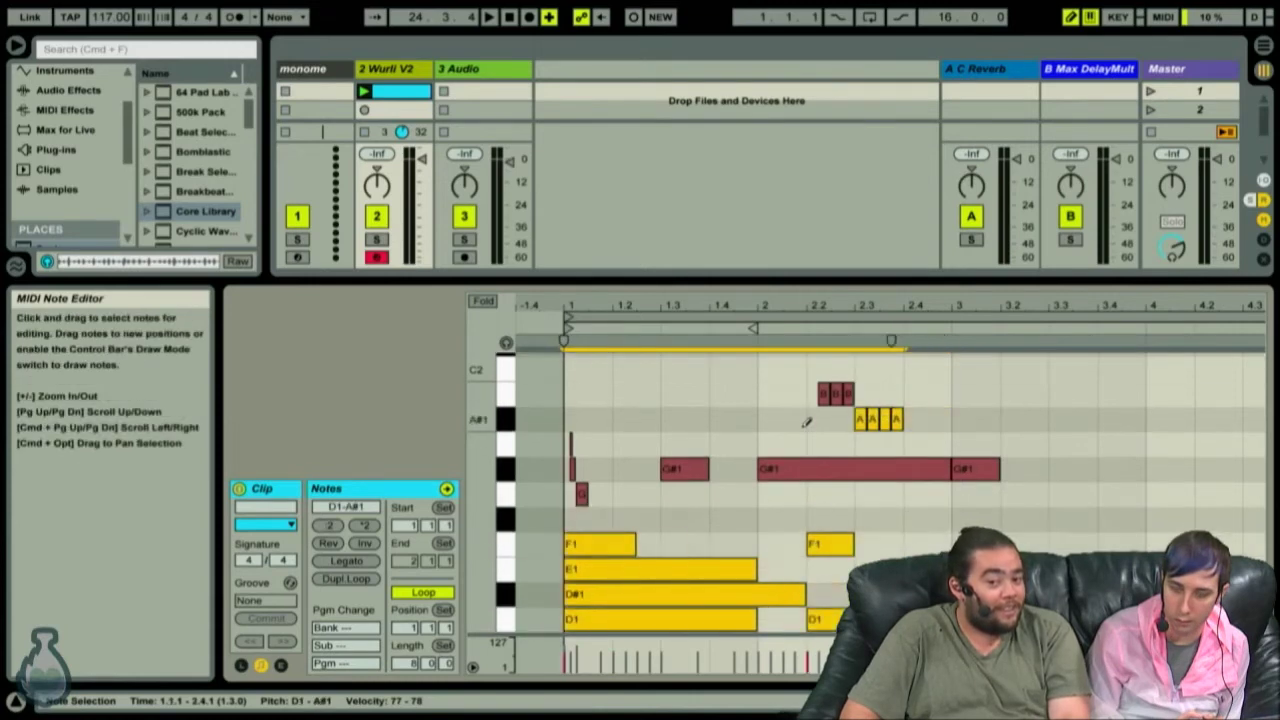
key(Up)
key(Down)
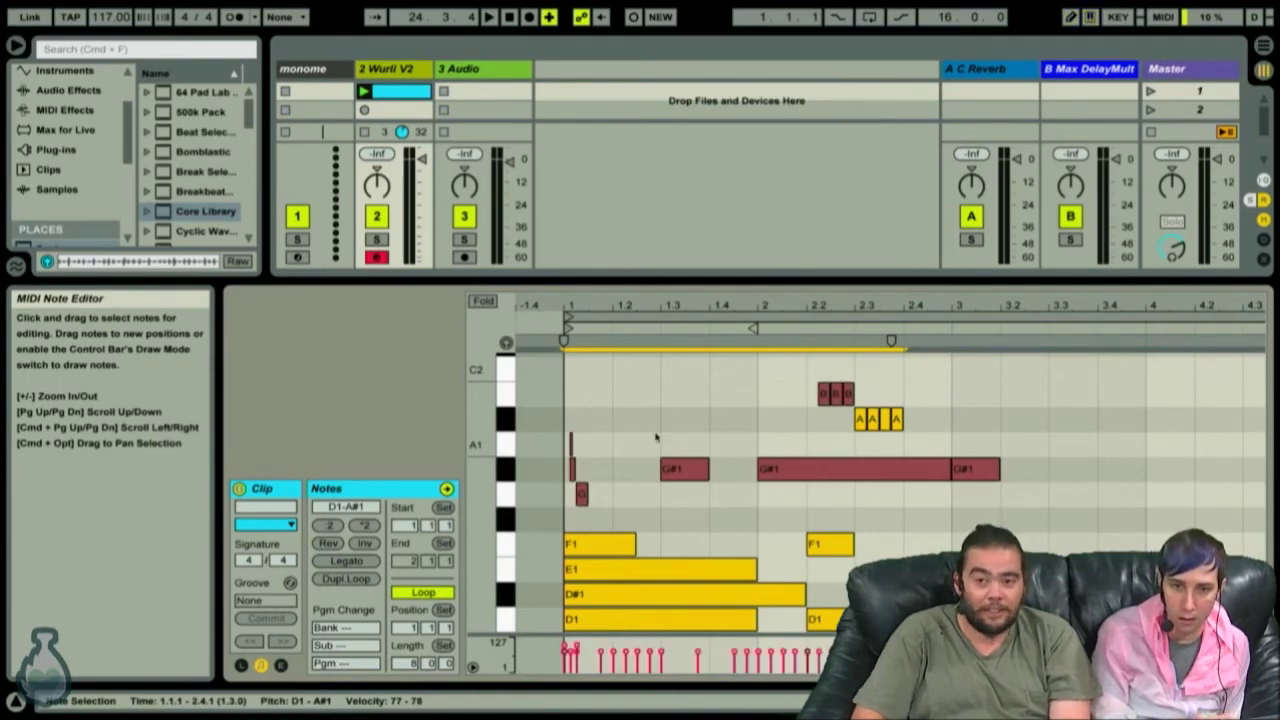
key(super+k)
key(super+k)
key(super+k)
key(super+k)
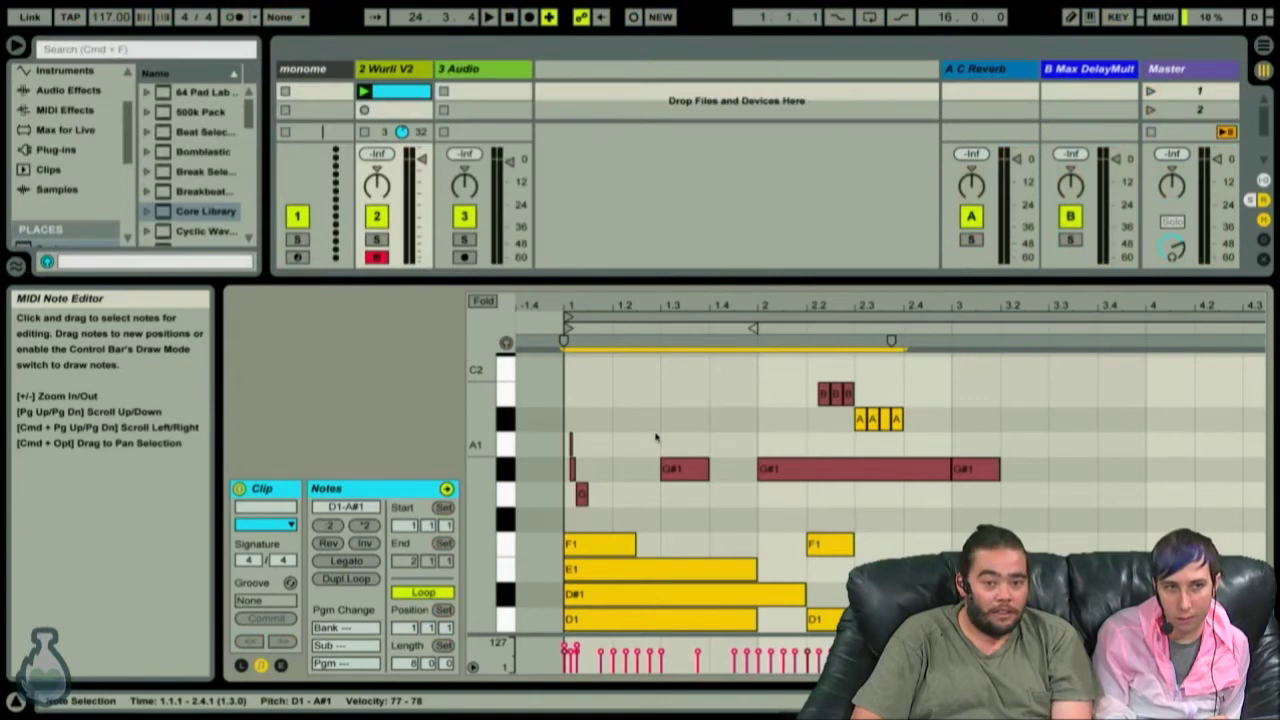
Switch Draw Mode on and back off, and delete all notes in the clip.
key(super+b)
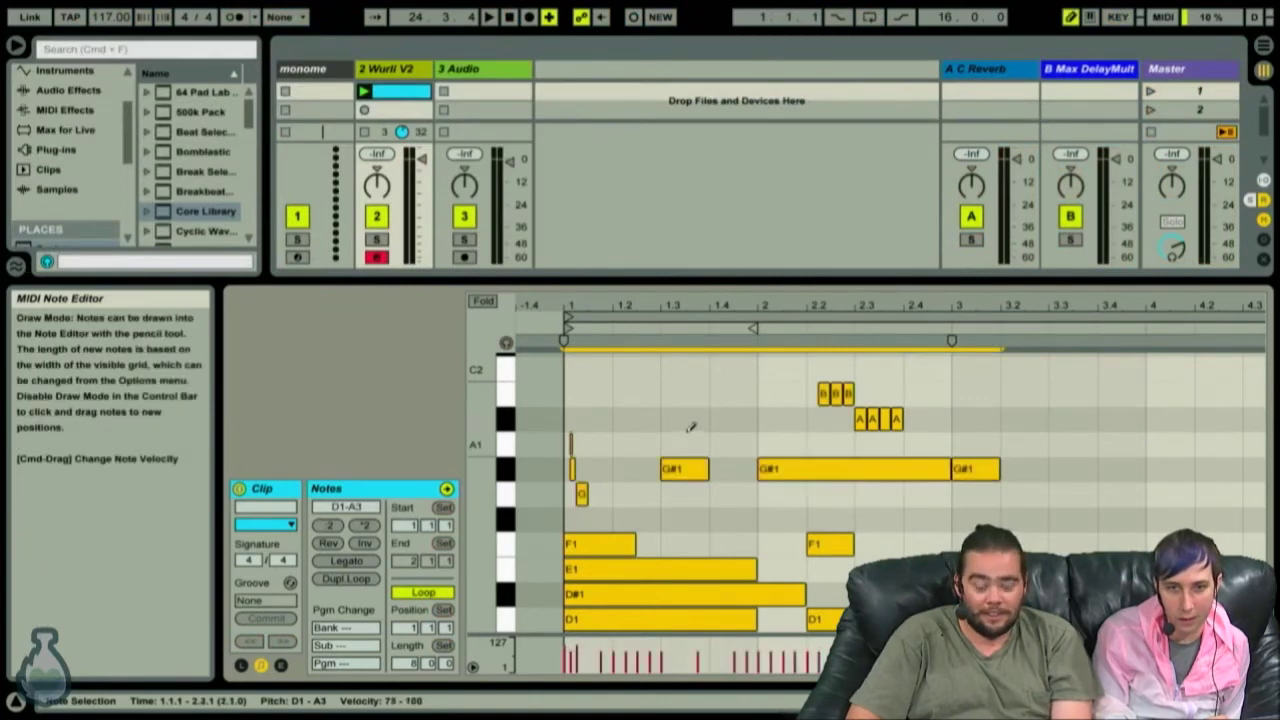
key(super+b)
key(super+a)
key(Delete)
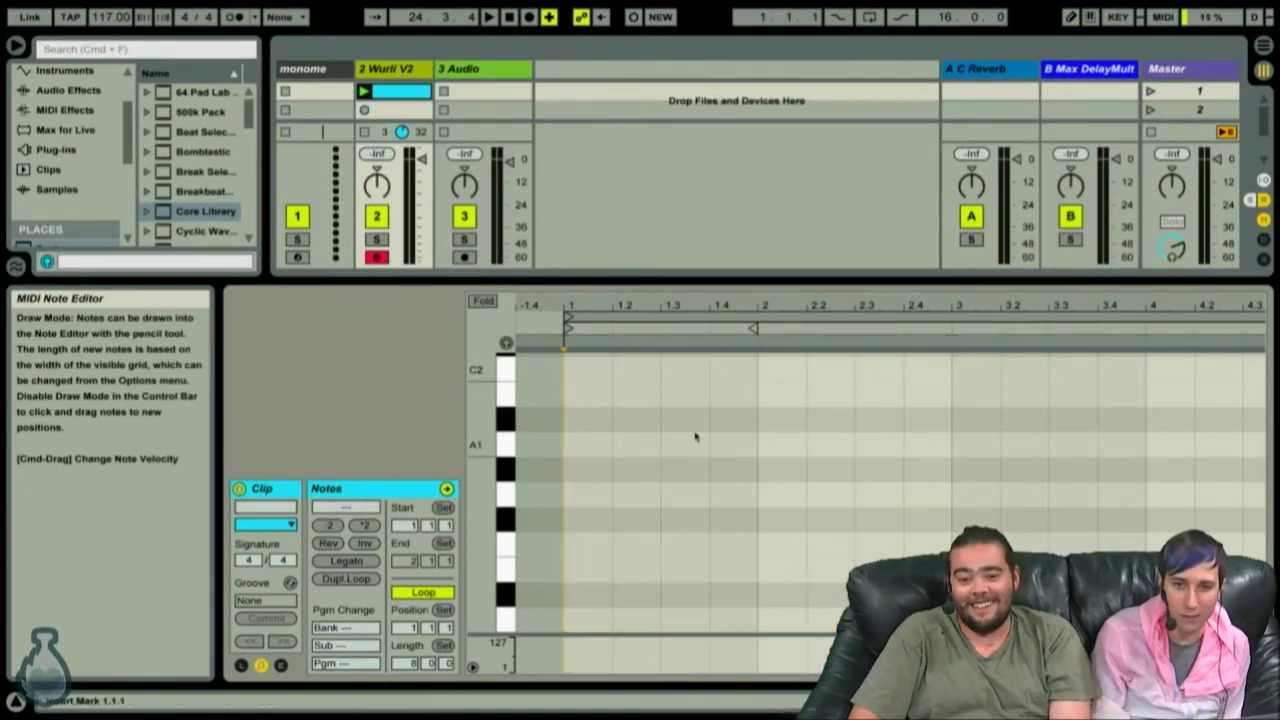
Set the clip's loop length to 2 bars and enlarge the session area above the clip view.
scroll(654, 483, down, 3)
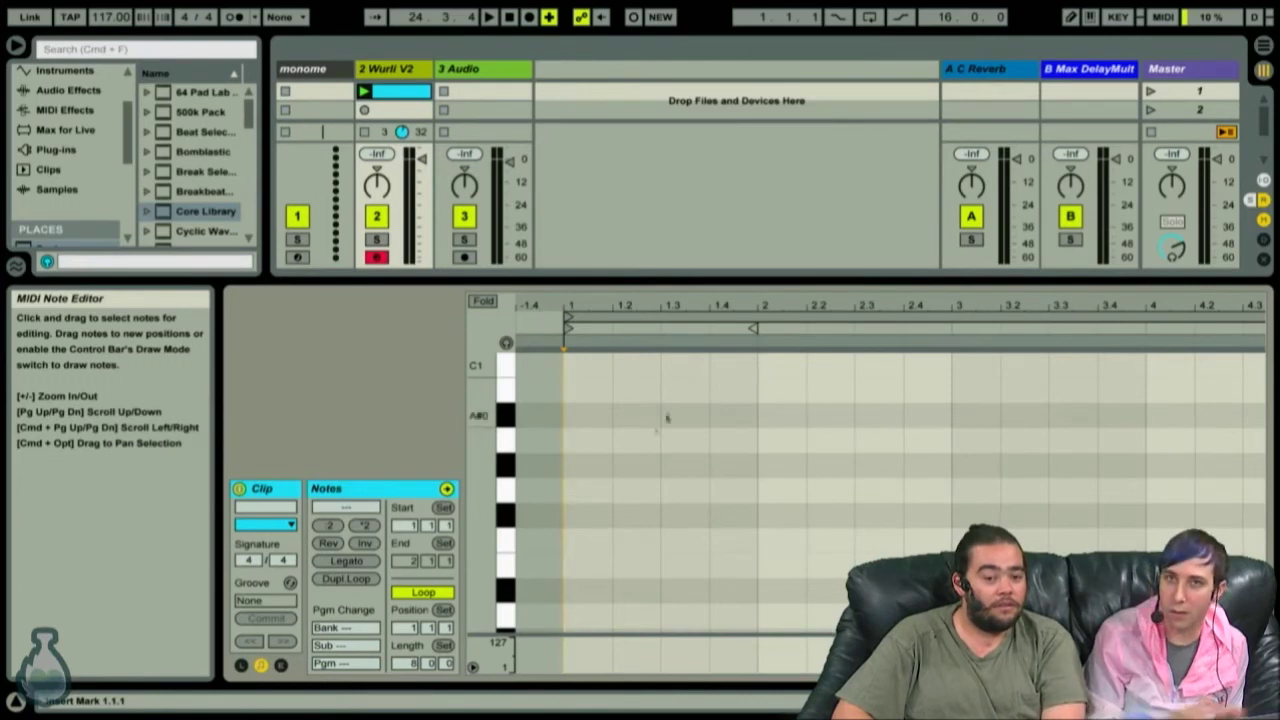
text(2)
key(Return)
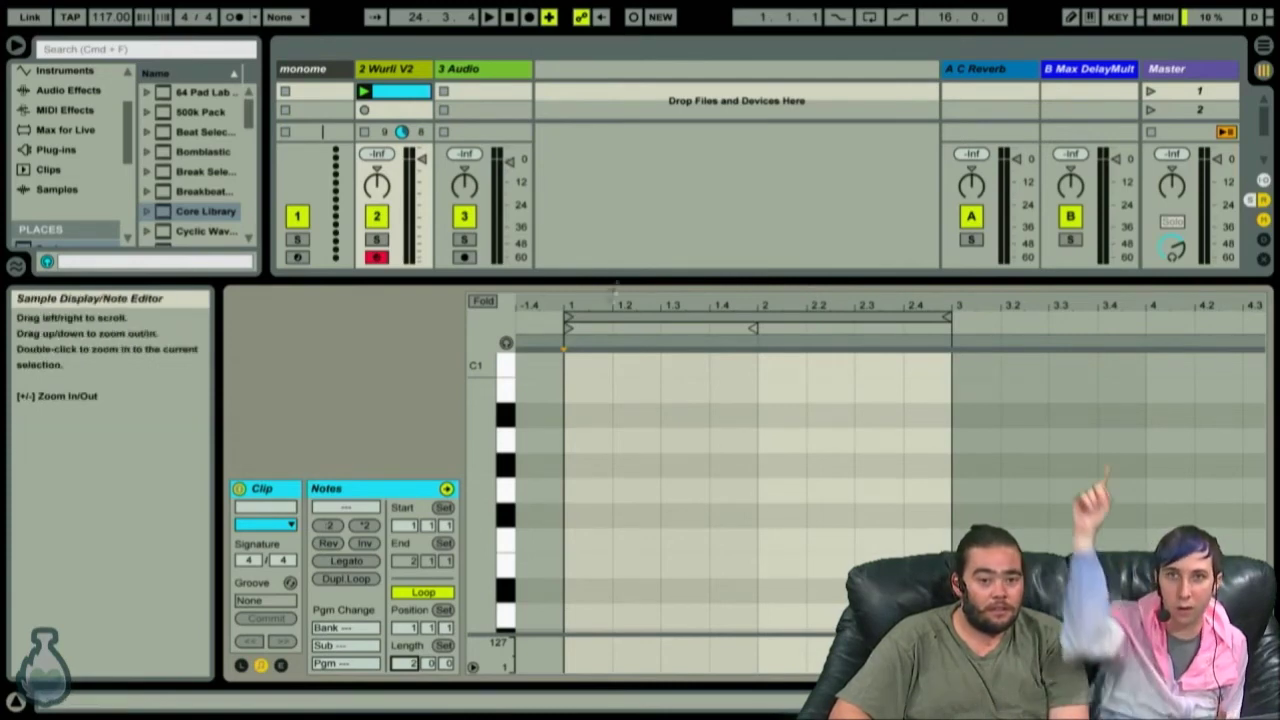
drag(610, 287, 610, 335)
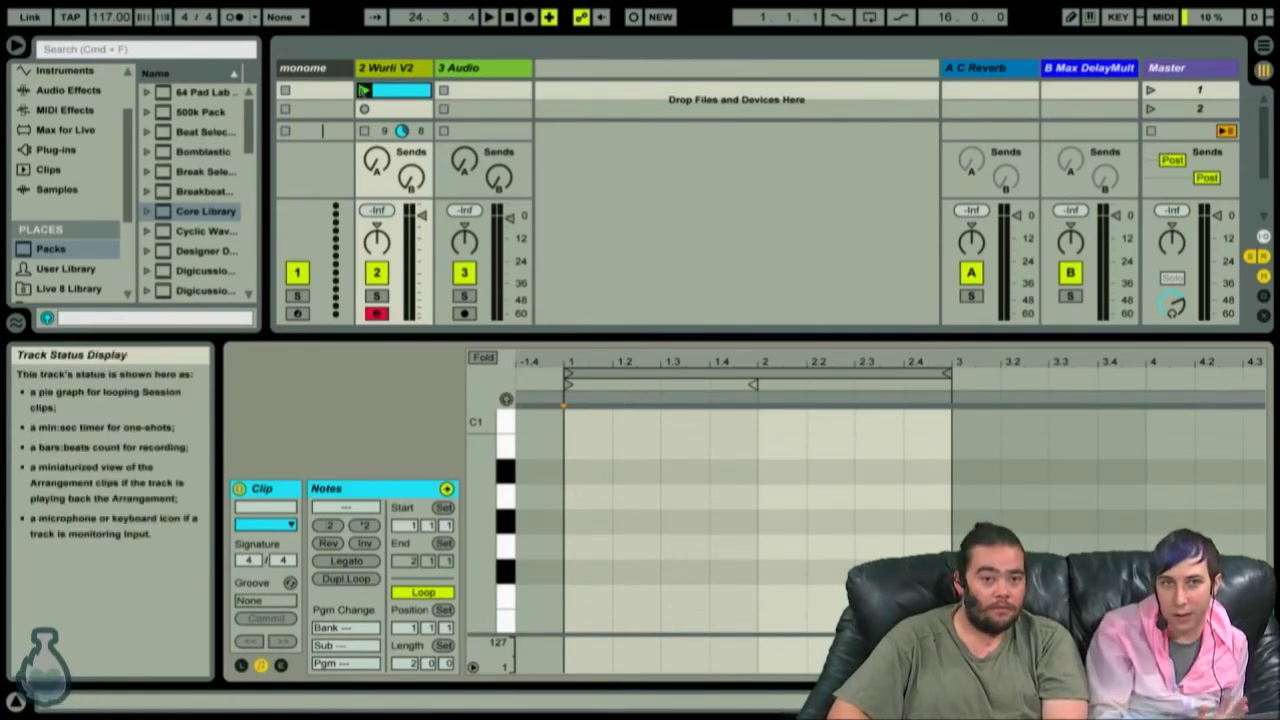
Launch the Wurli V2 clip, and relaunch it with its loop turned off.
click(510, 18)
click(364, 90)
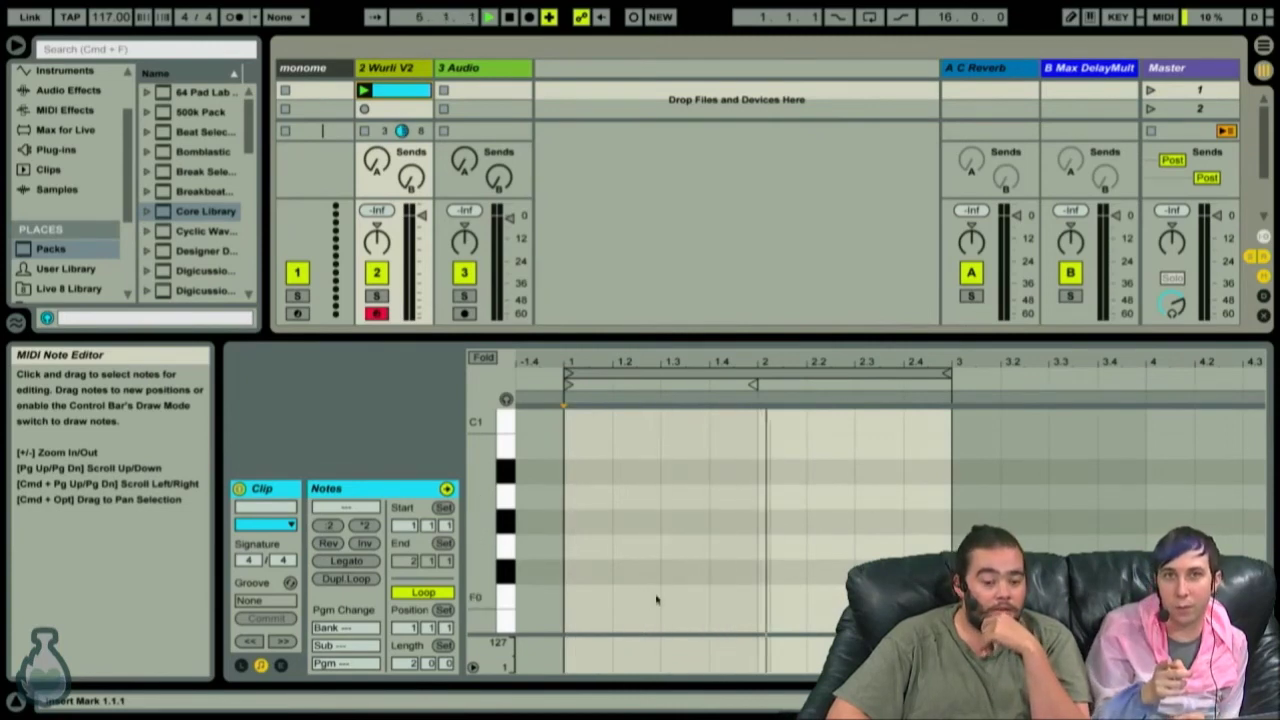
click(430, 592)
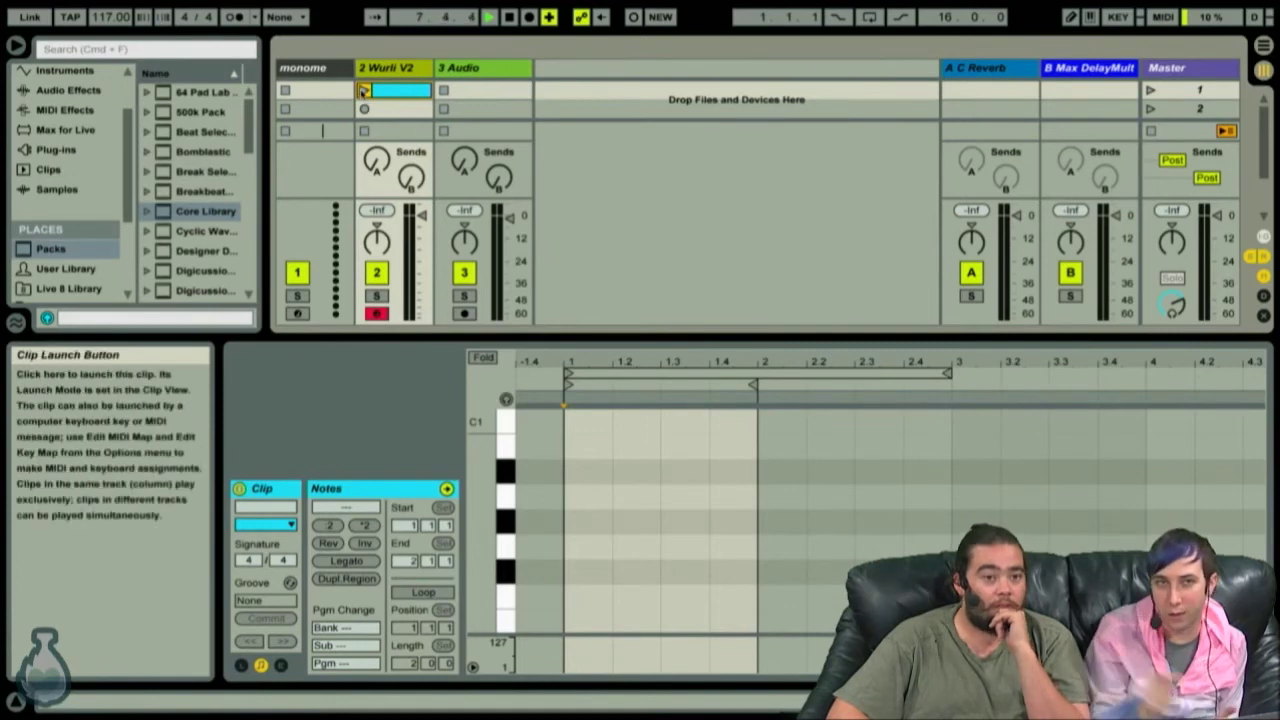
click(364, 91)
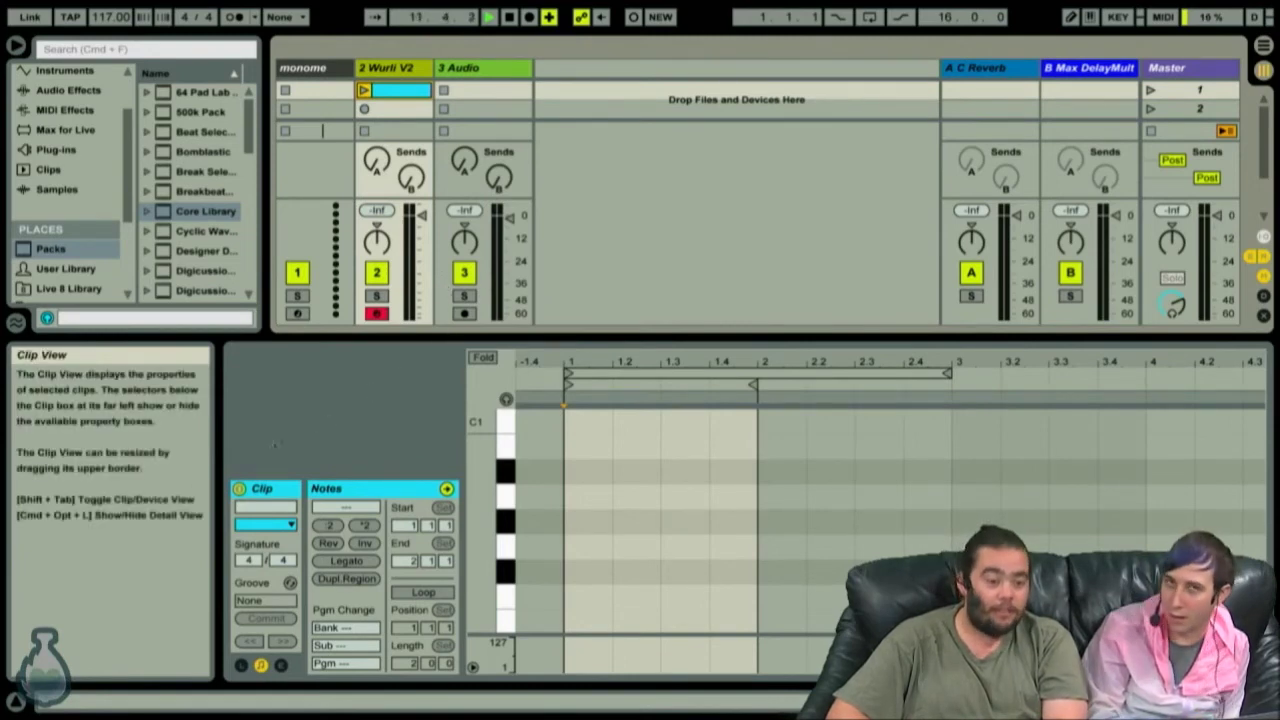
Hide the Info View and insert a one-beat B0 note at 1.1, raised to B2.
click(15, 700)
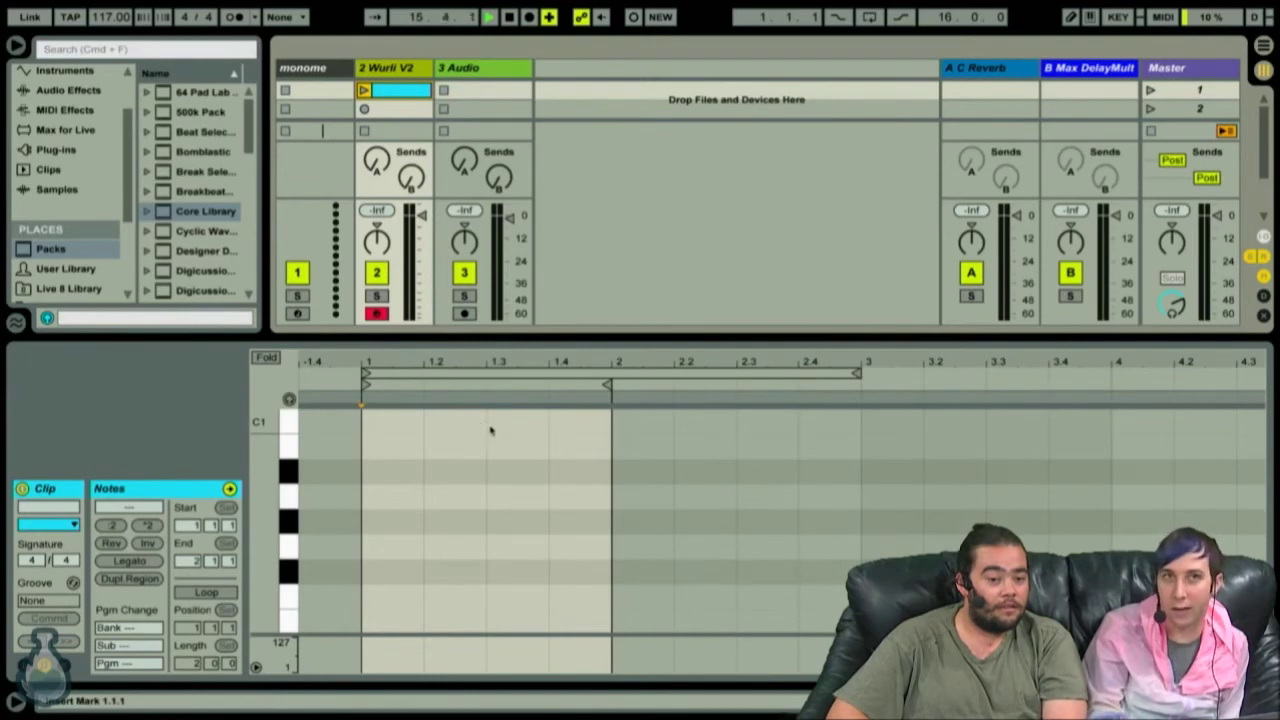
drag(438, 356, 354, 357)
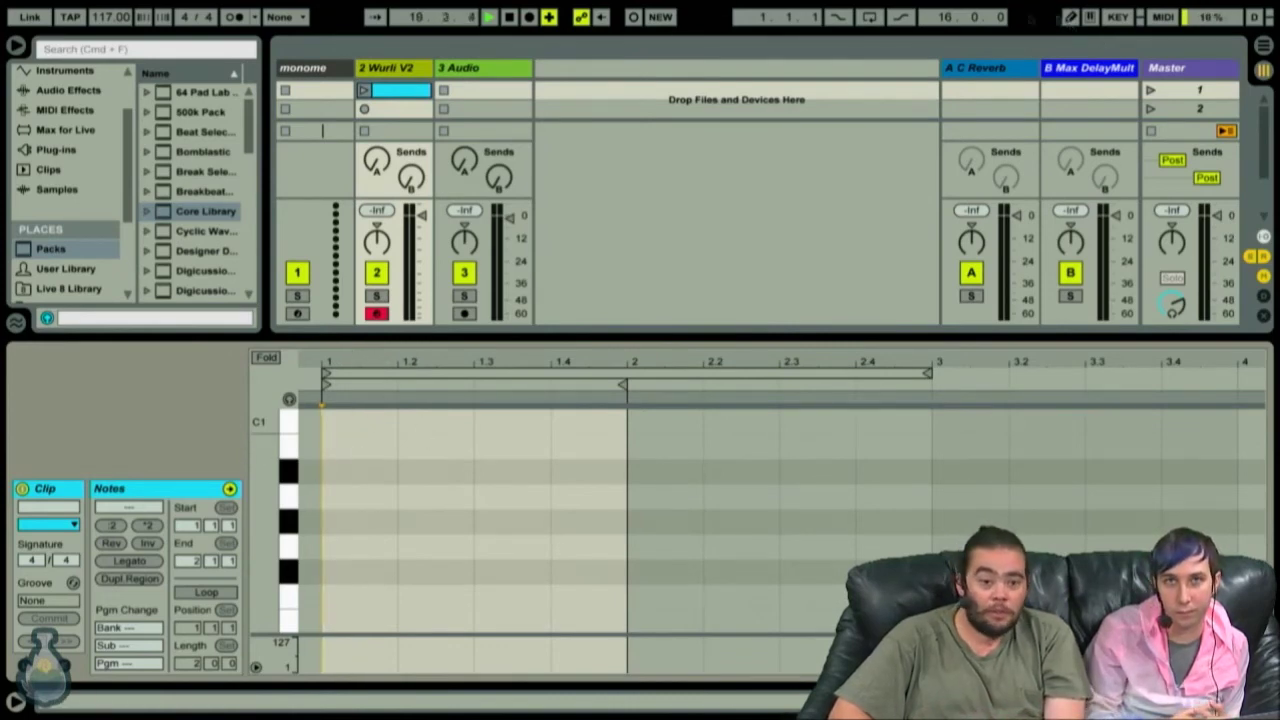
click(433, 450)
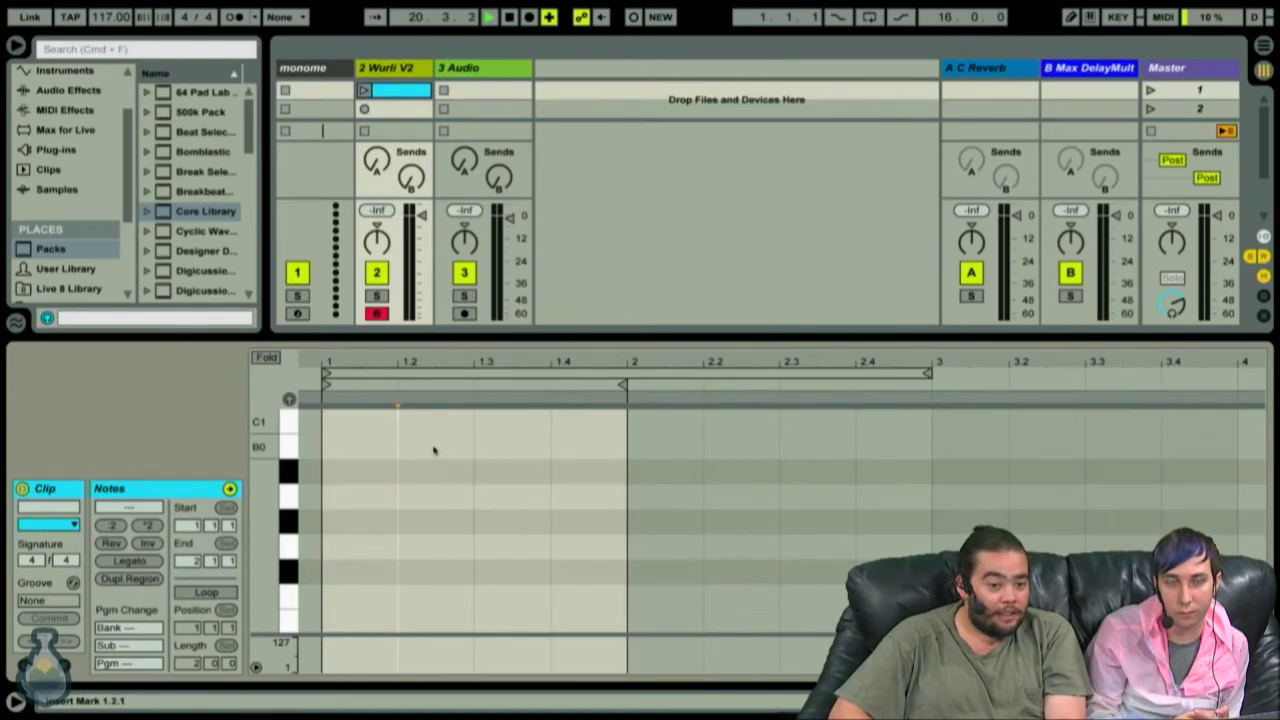
double_click(363, 453)
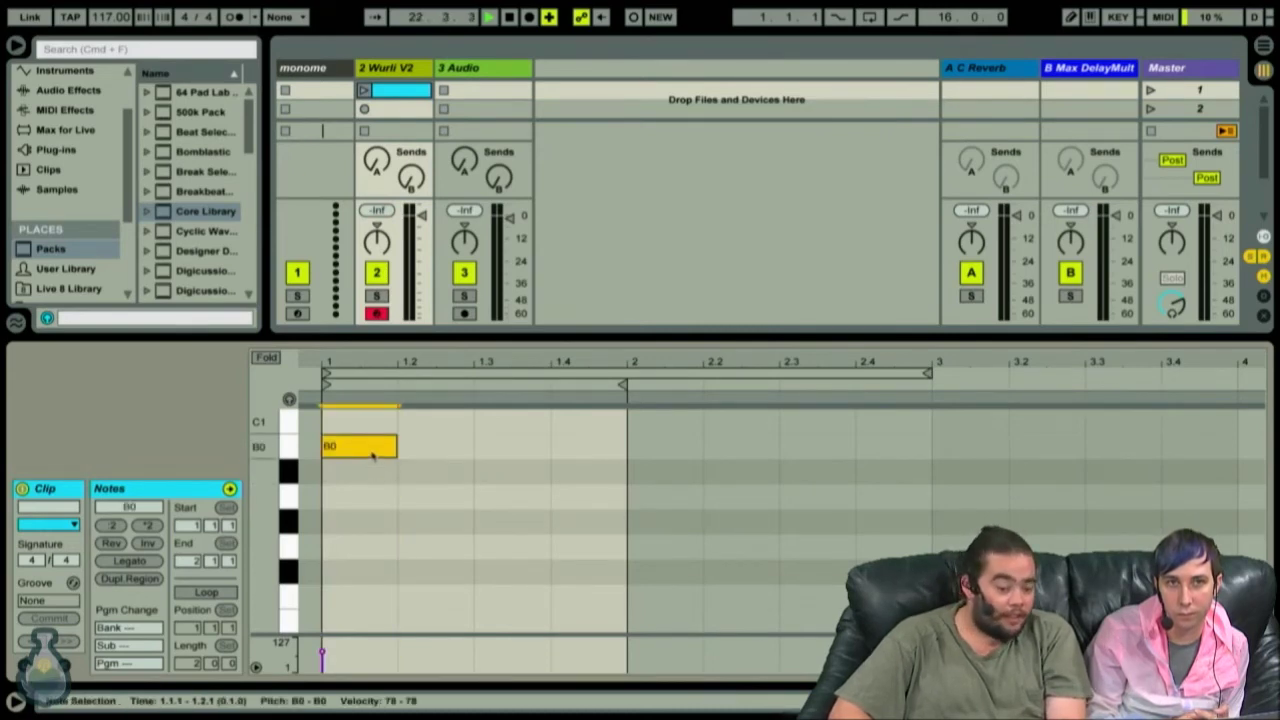
scroll(391, 445, up, 4)
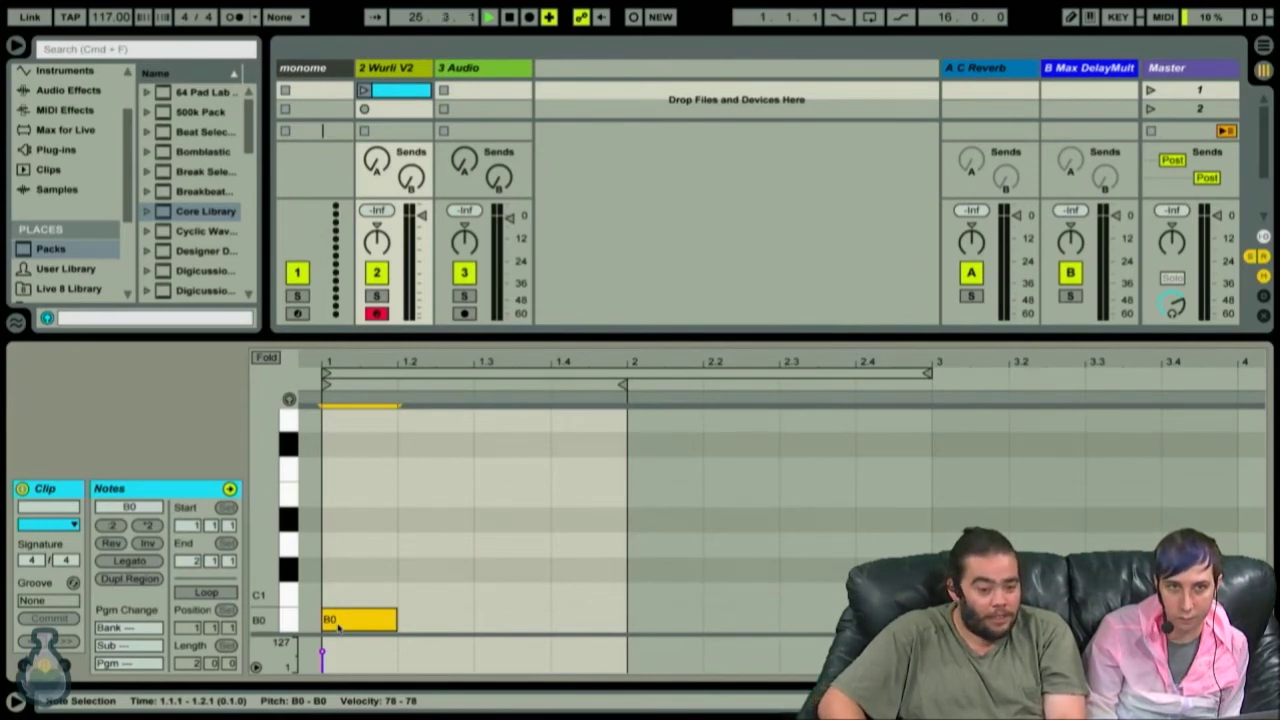
key(shift+Up)
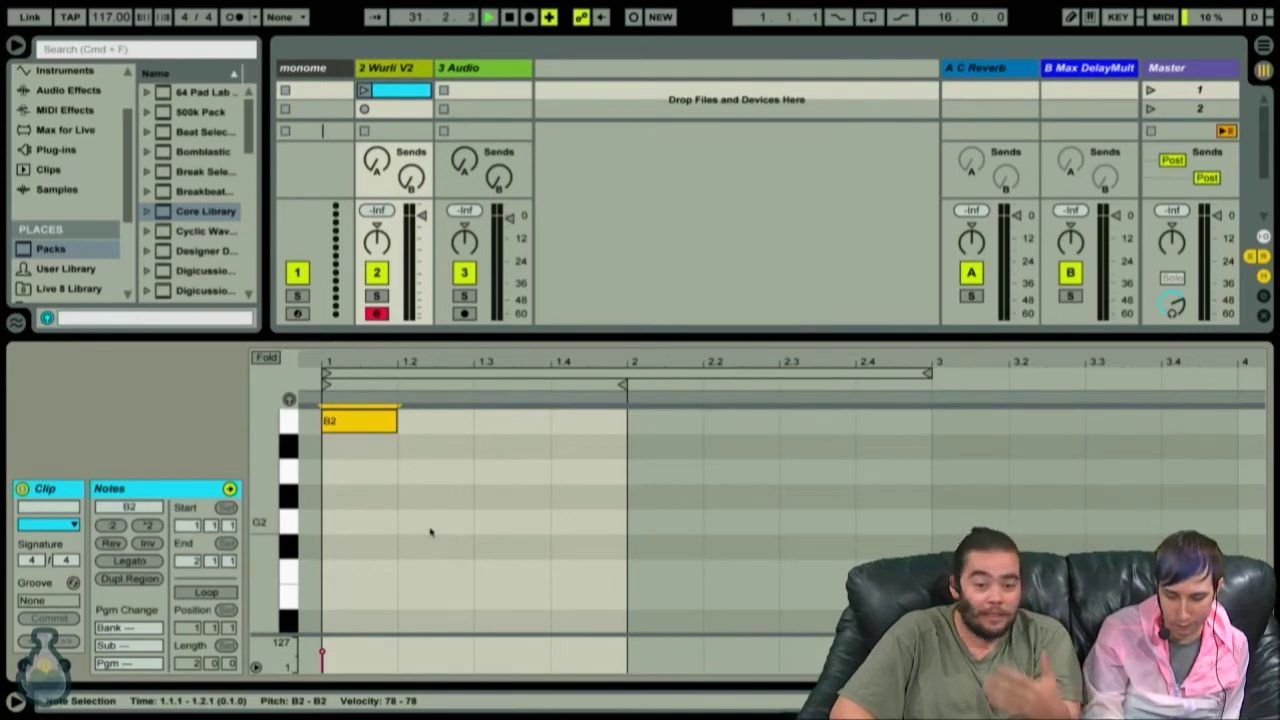
Duplicate the B2 note to 1.2 and lower the copy to A2.
key(ctrl+d)
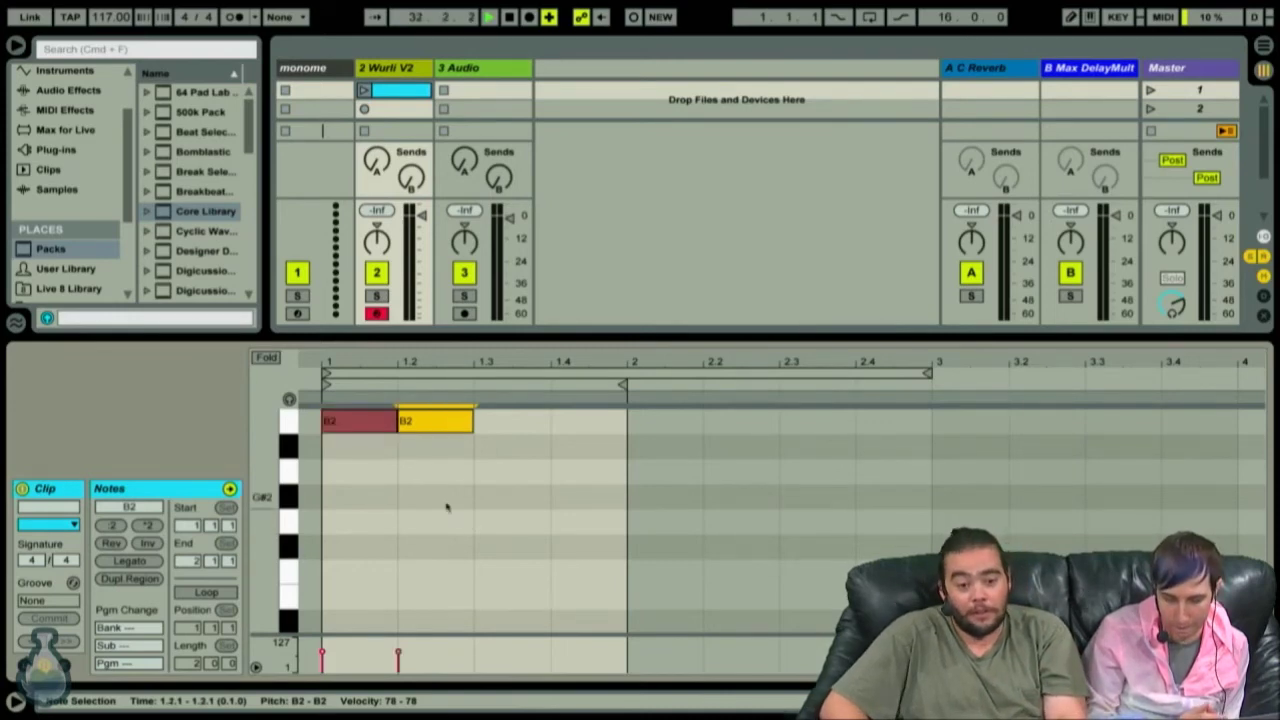
key(Up)
key(Up)
key(Up)
key(Down)
key(Down)
key(Down)
key(Down)
key(Down)
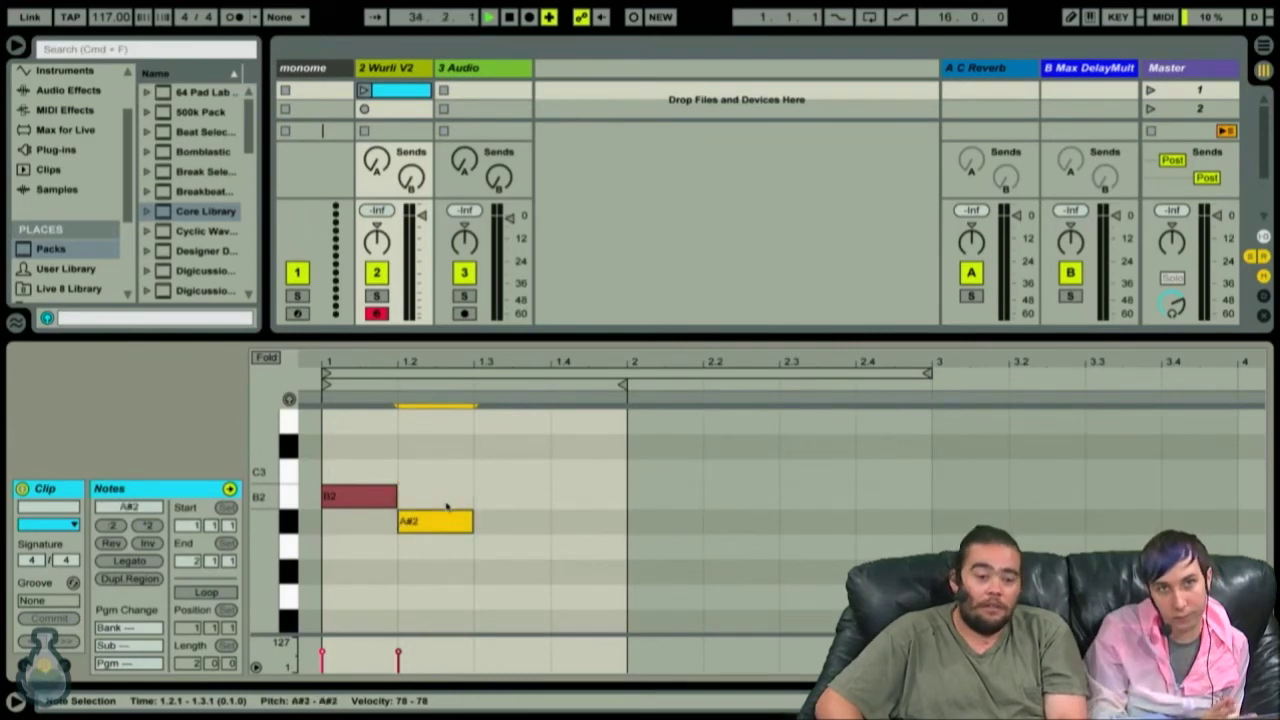
Continue the descending line with duplicated one-beat notes on G2 at 1.3 and F2 at 1.4.
key(ctrl+d)
key(Down)
key(Down)
key(ctrl+d)
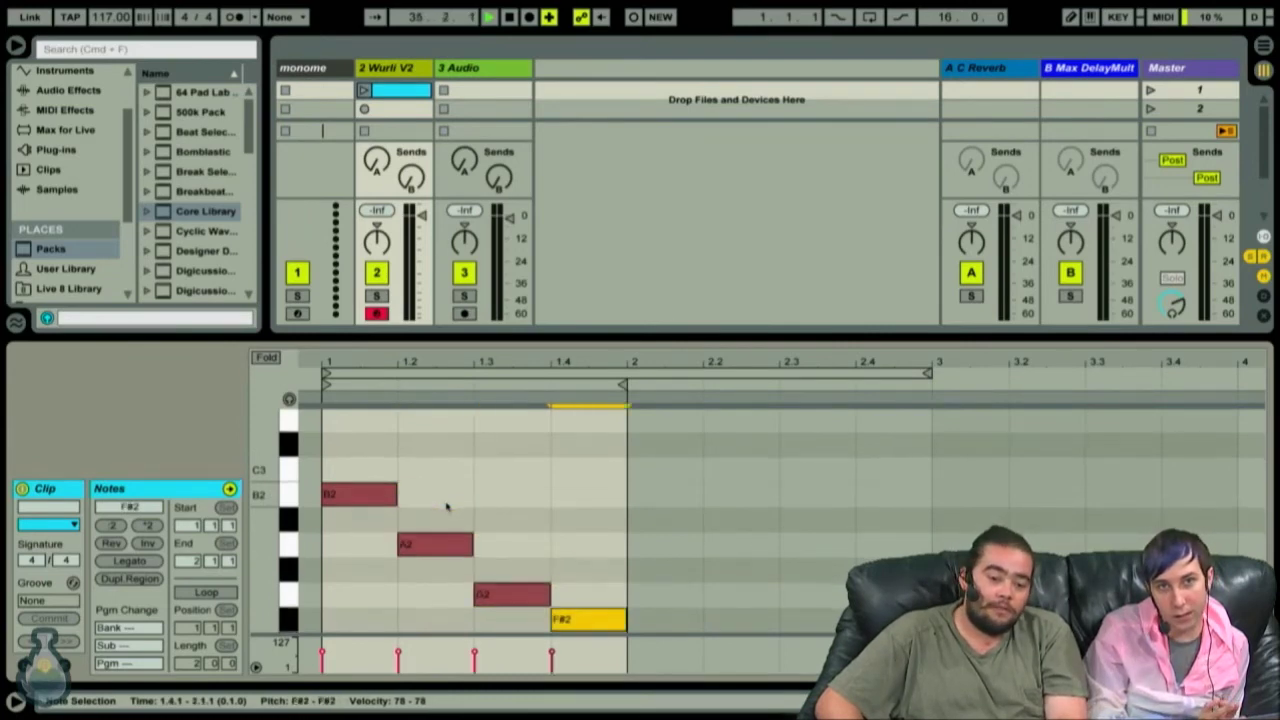
key(Down)
key(Down)
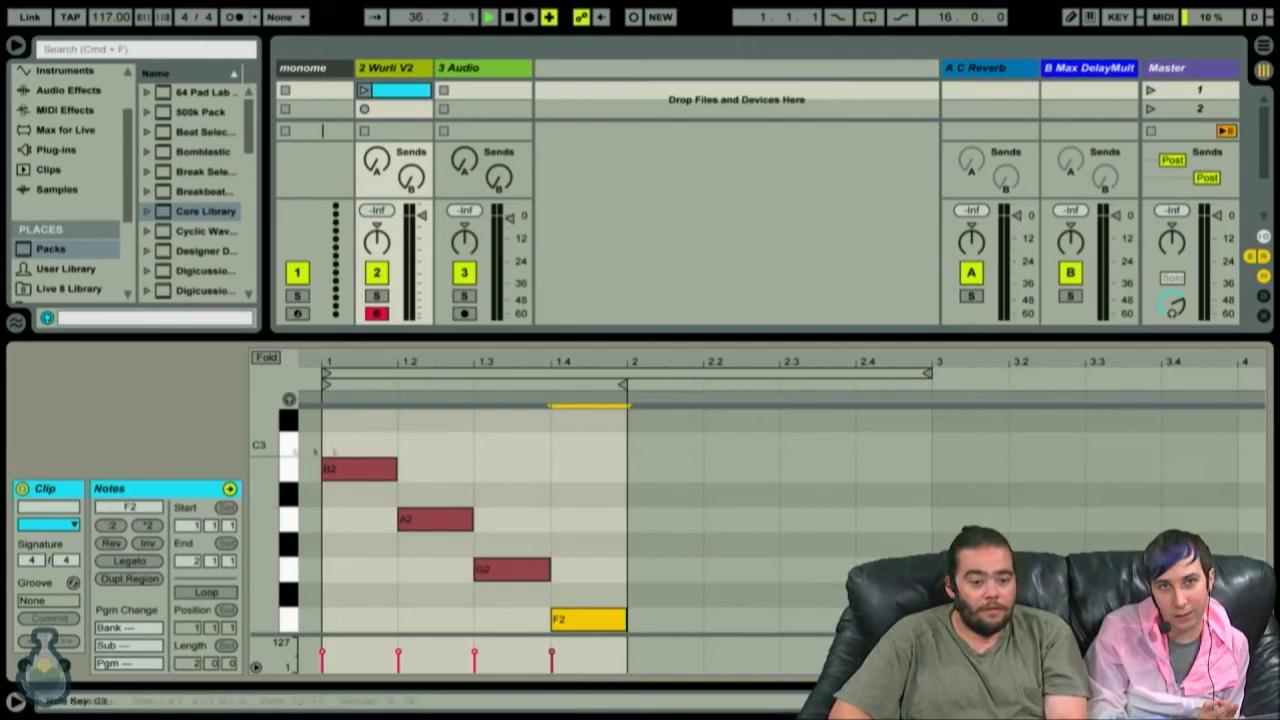
Raise the B2 note at 1.1 to C3.
scroll(392, 581, down, 5)
scroll(392, 581, up, 3)
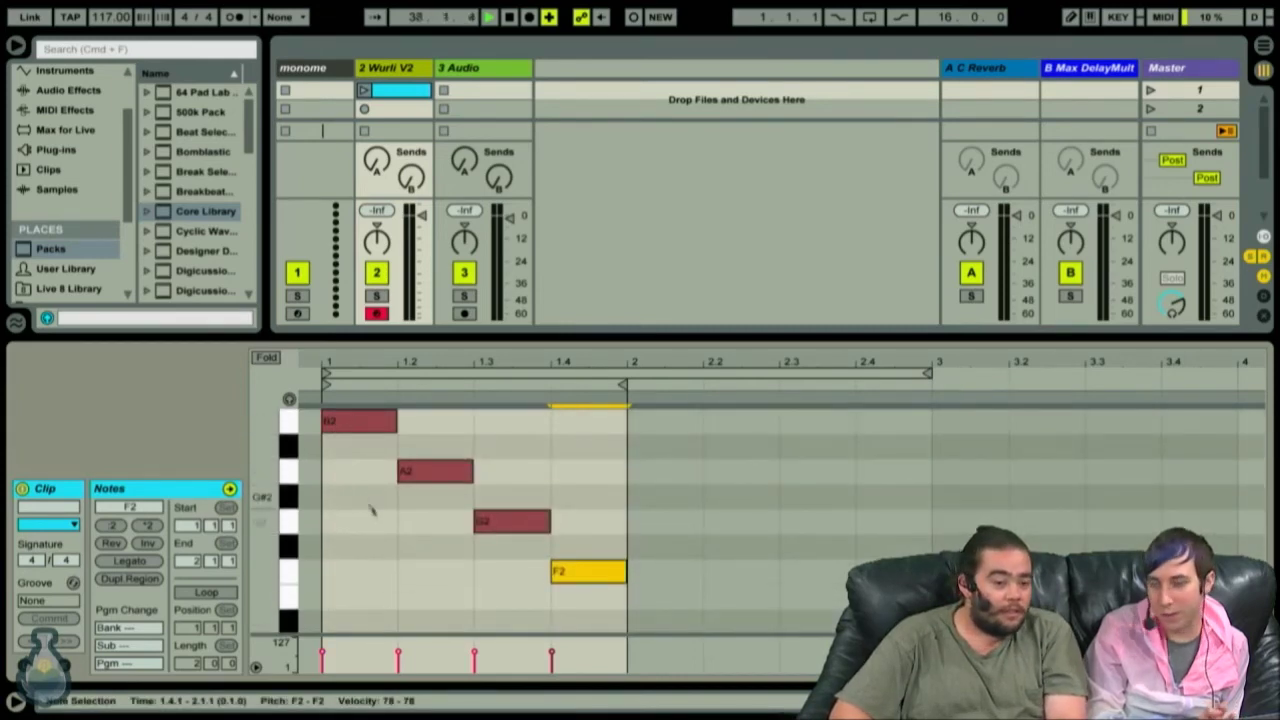
click(363, 422)
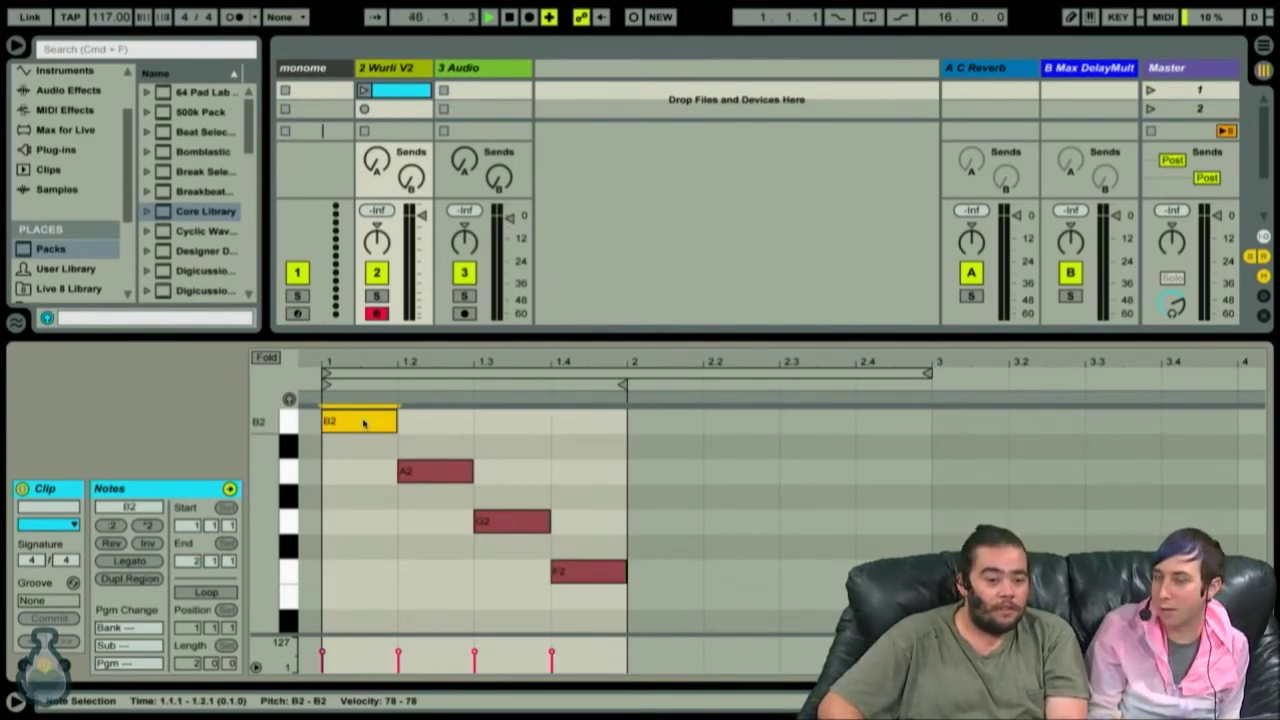
key(Up)
key(Up)
key(Down)
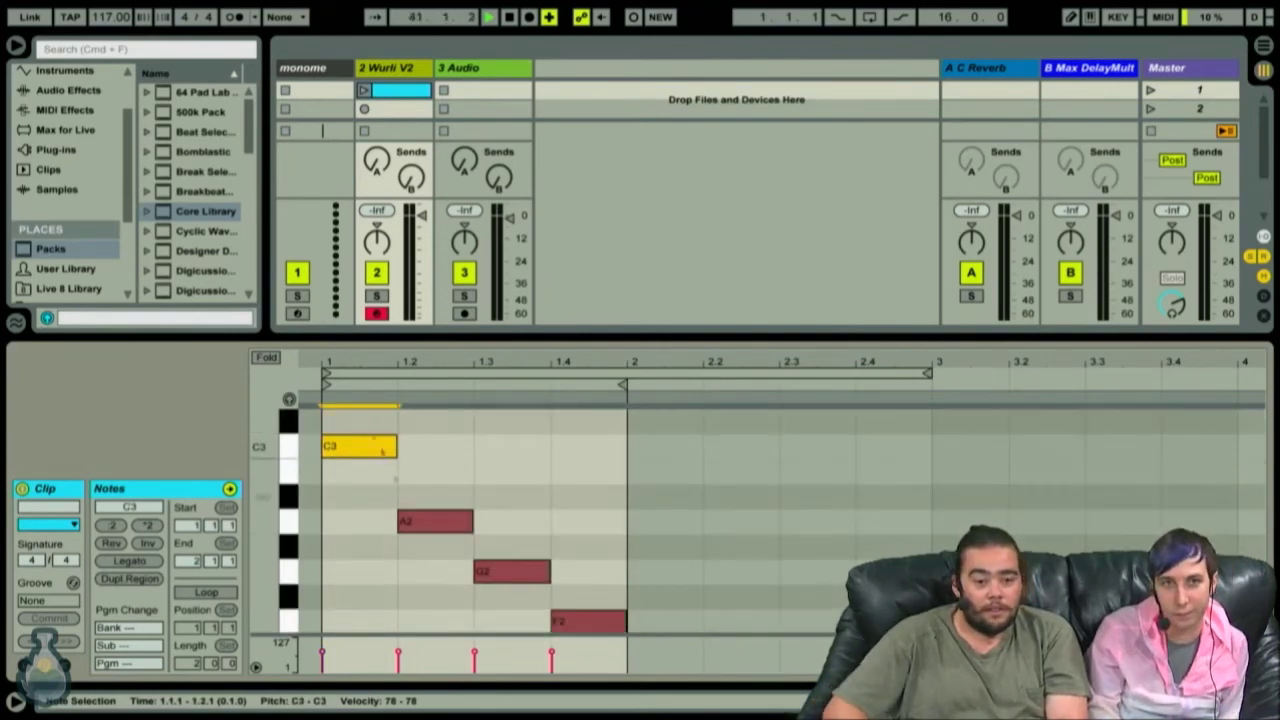
Raise the A2 note at 1.2 to E3.
click(438, 524)
key(Up)
key(Up)
key(Up)
key(Up)
key(Up)
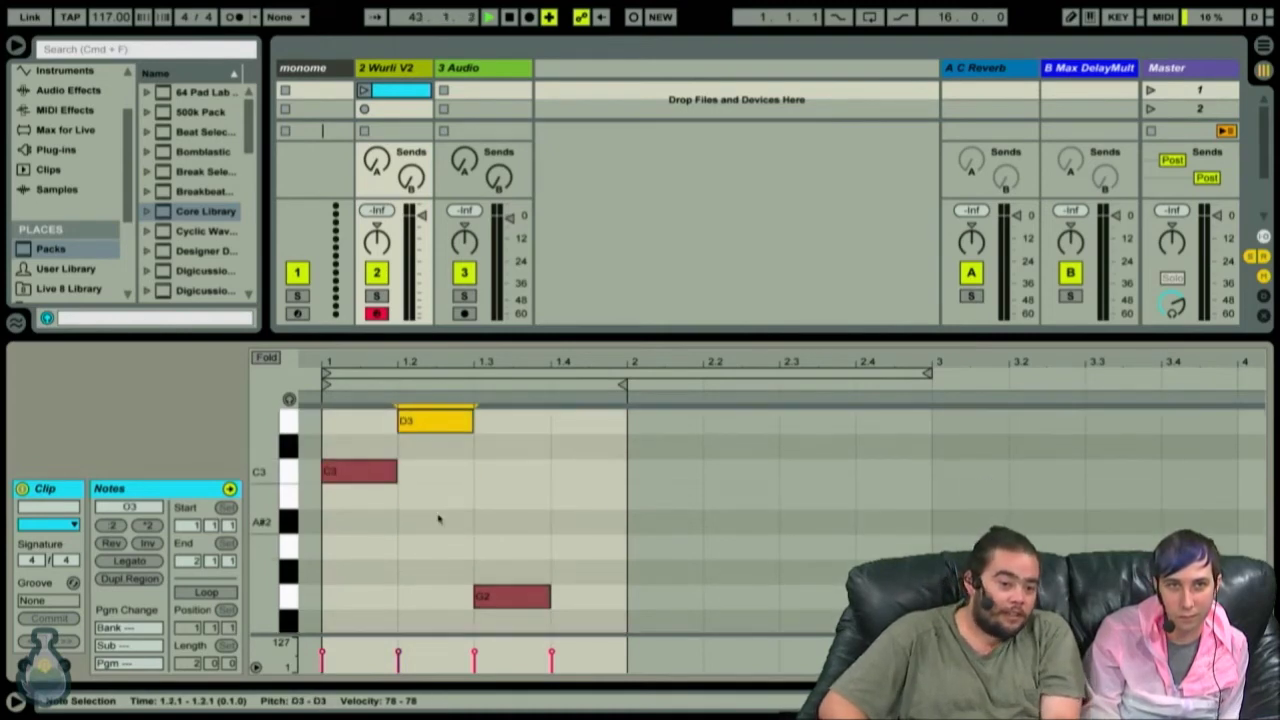
key(Up)
key(Up)
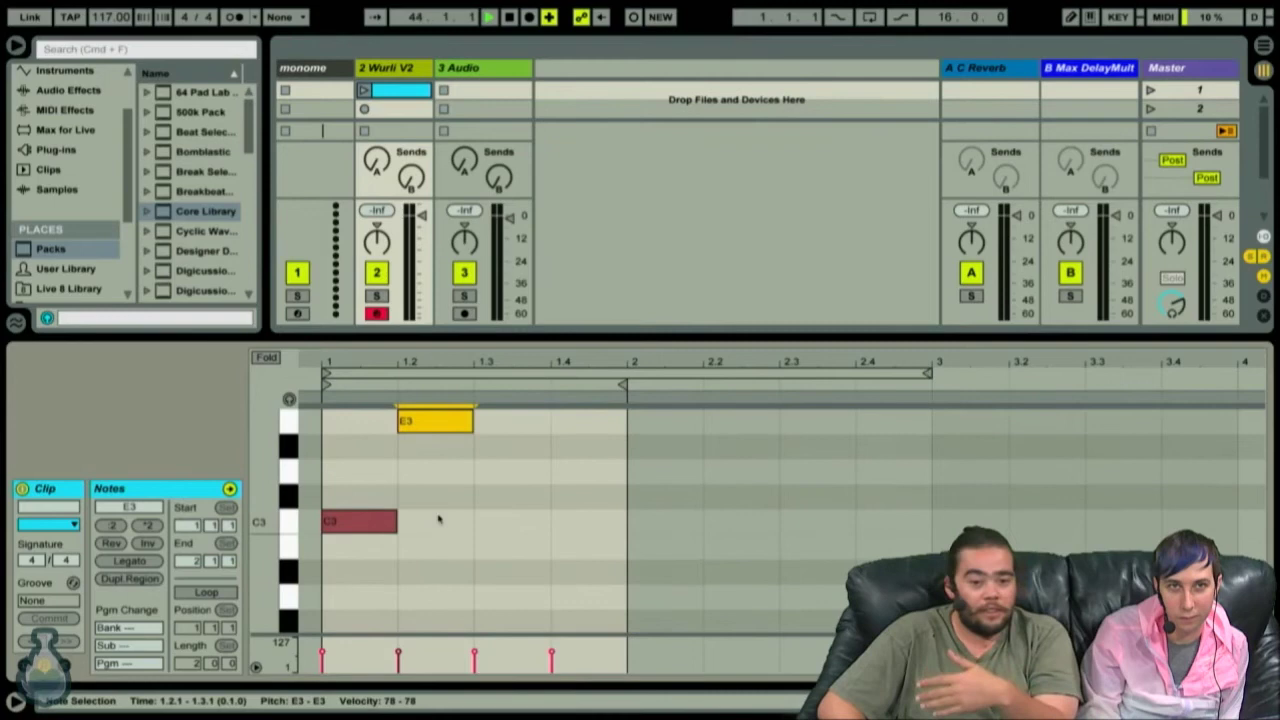
Move the G2 note at 1.3 up one octave to G3.
scroll(518, 583, down, 3)
click(505, 446)
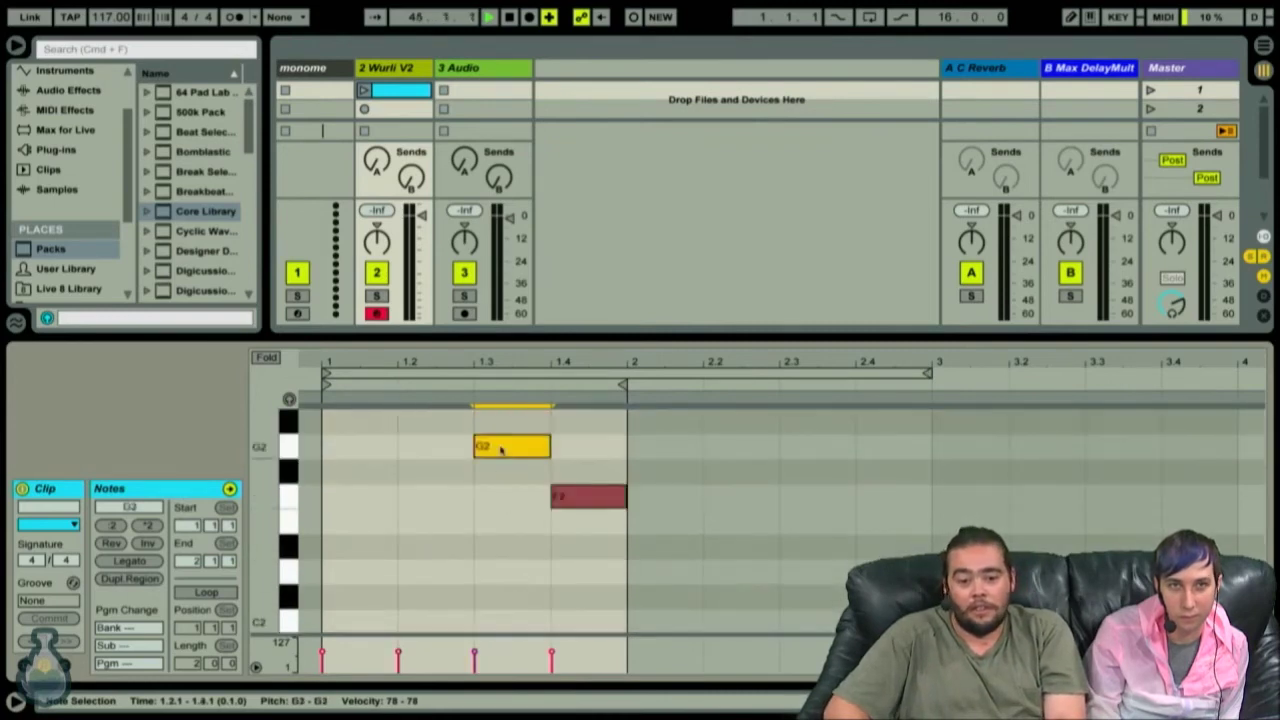
key(shift+Up)
scroll(621, 523, down, 2)
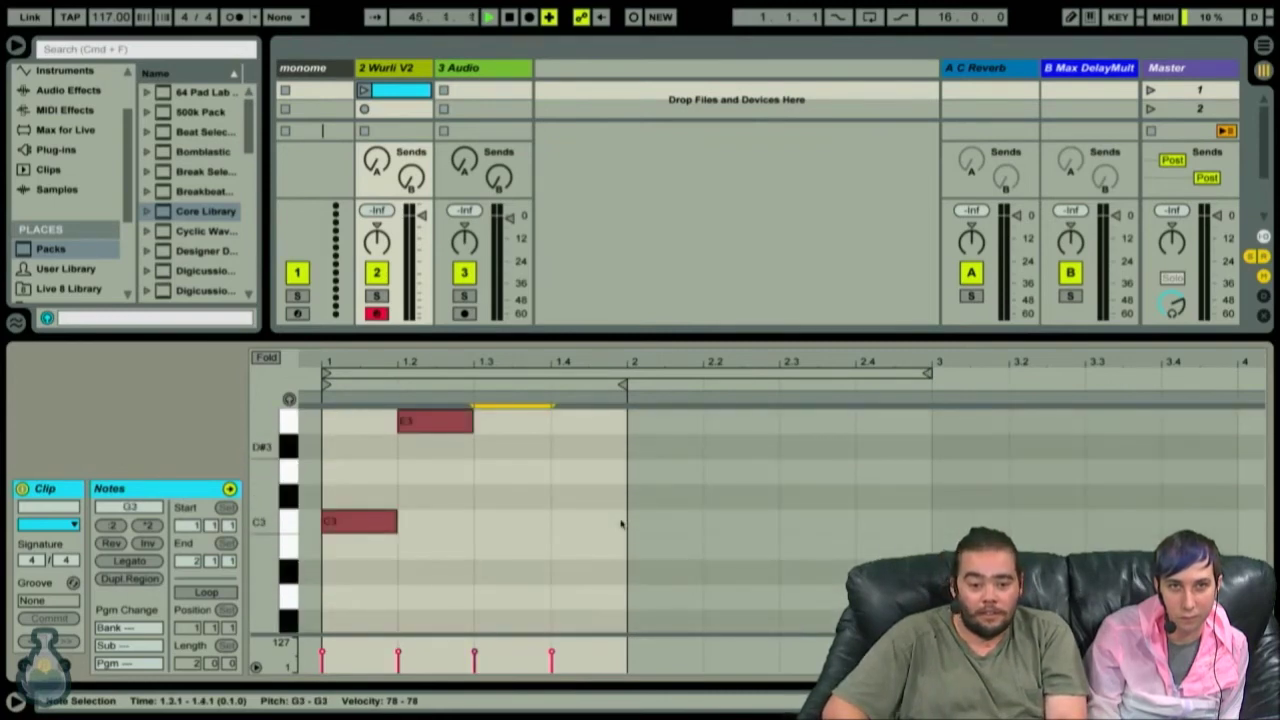
scroll(621, 523, down, 1)
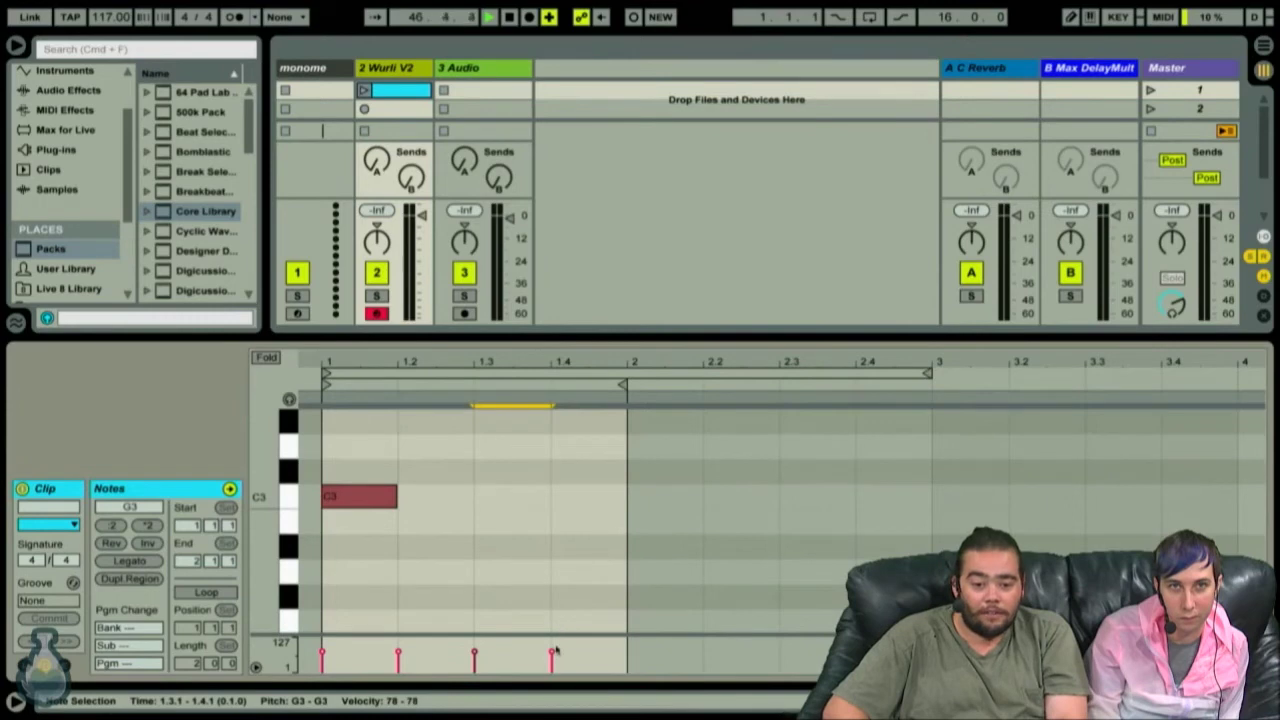
Move the F2 note at 1.4 up one octave to F3.
scroll(557, 600, down, 5)
click(586, 500)
key(shift+Up)
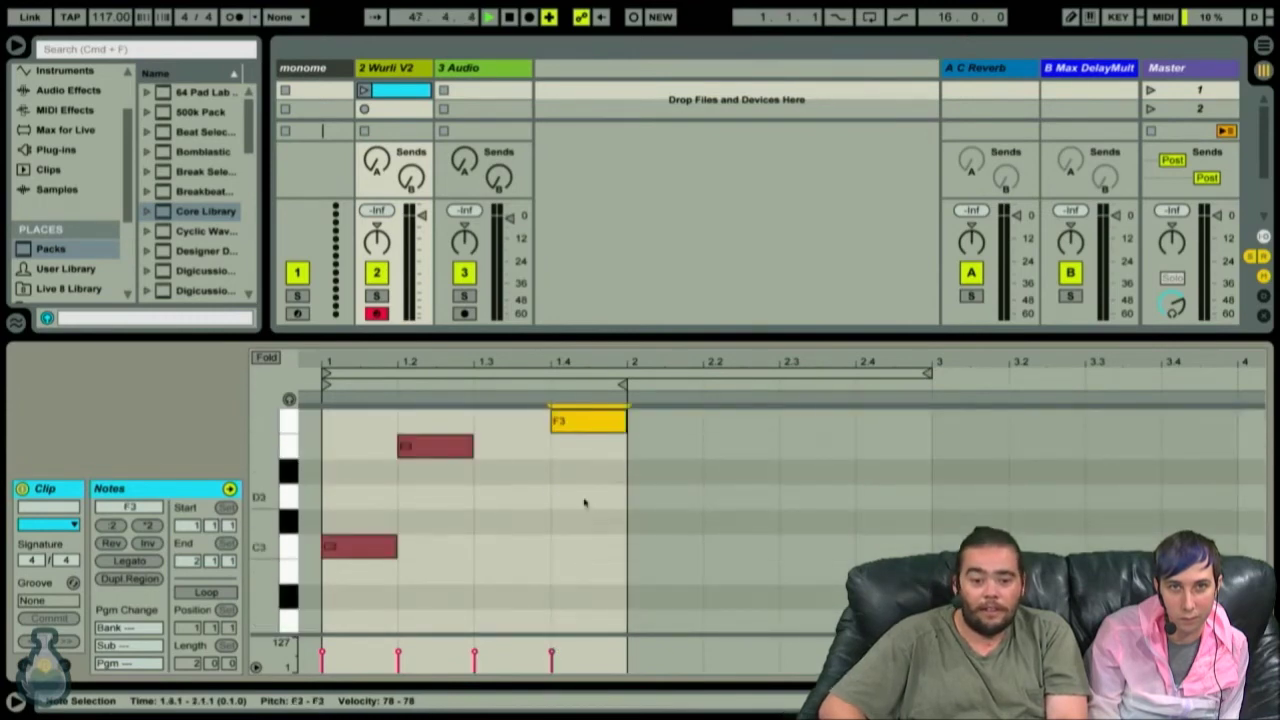
key(shift+Up)
key(shift+Down)
Raise the last note, at 1.4, by semitones to B3 so it sits above the G3 note.
scroll(548, 547, down, 5)
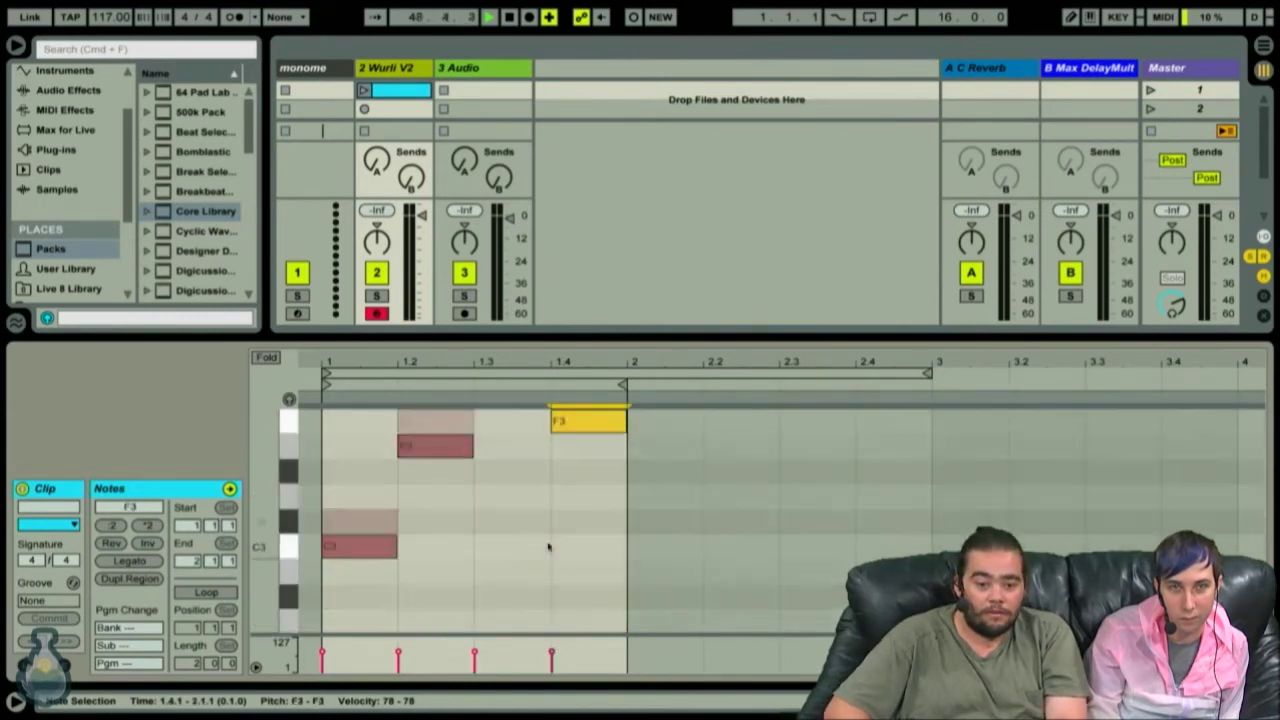
scroll(548, 547, up, 3)
key(Up)
key(Up)
key(Up)
key(Up)
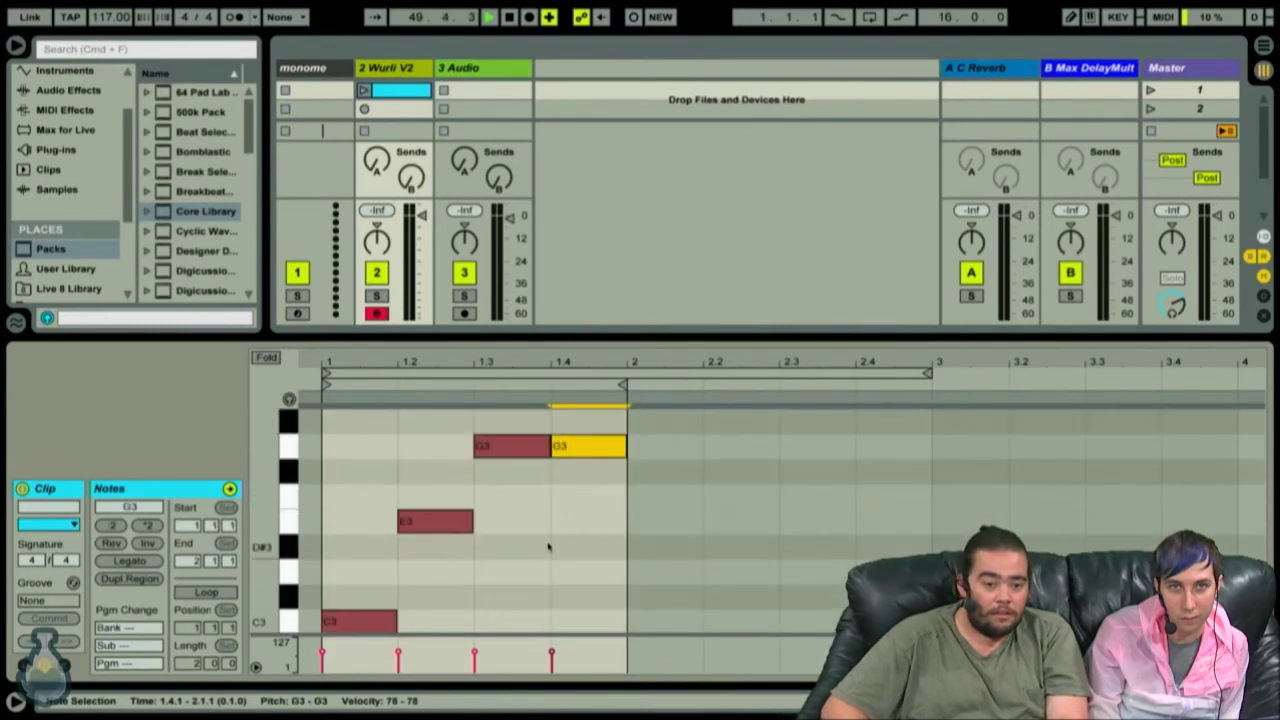
scroll(435, 594, up, 3)
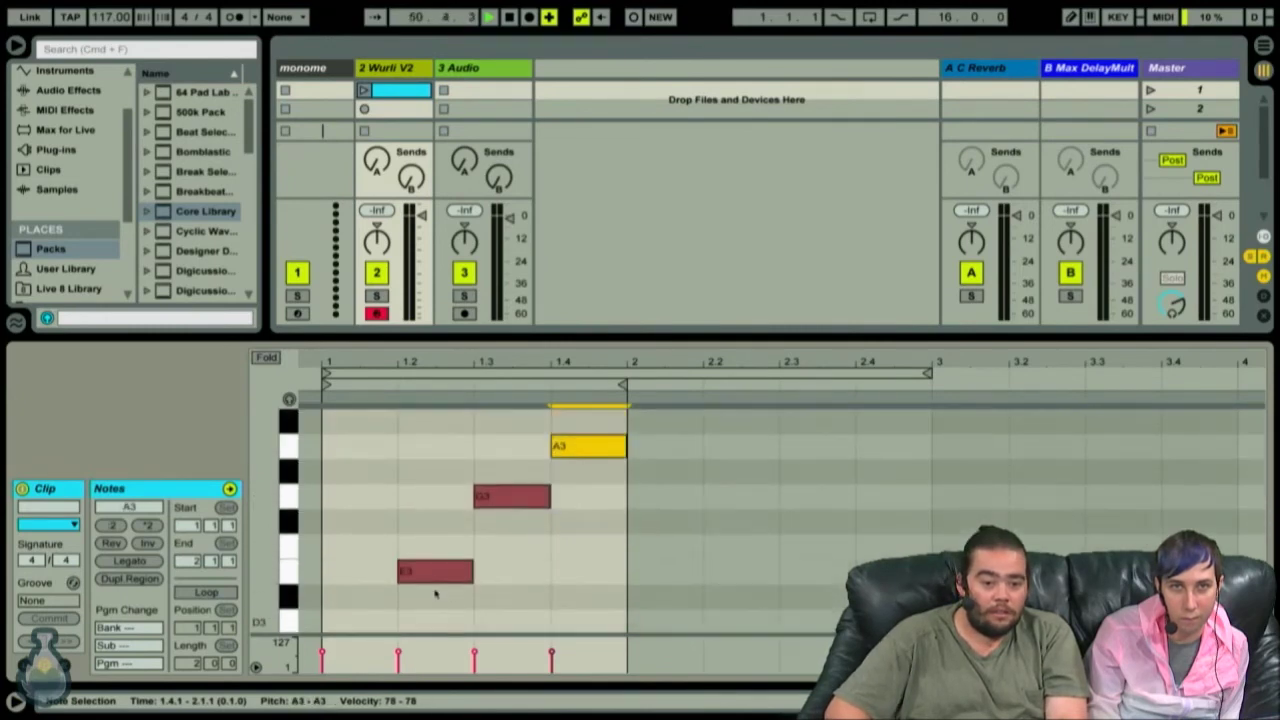
key(Up)
key(Up)
key(Down)
key(Up)
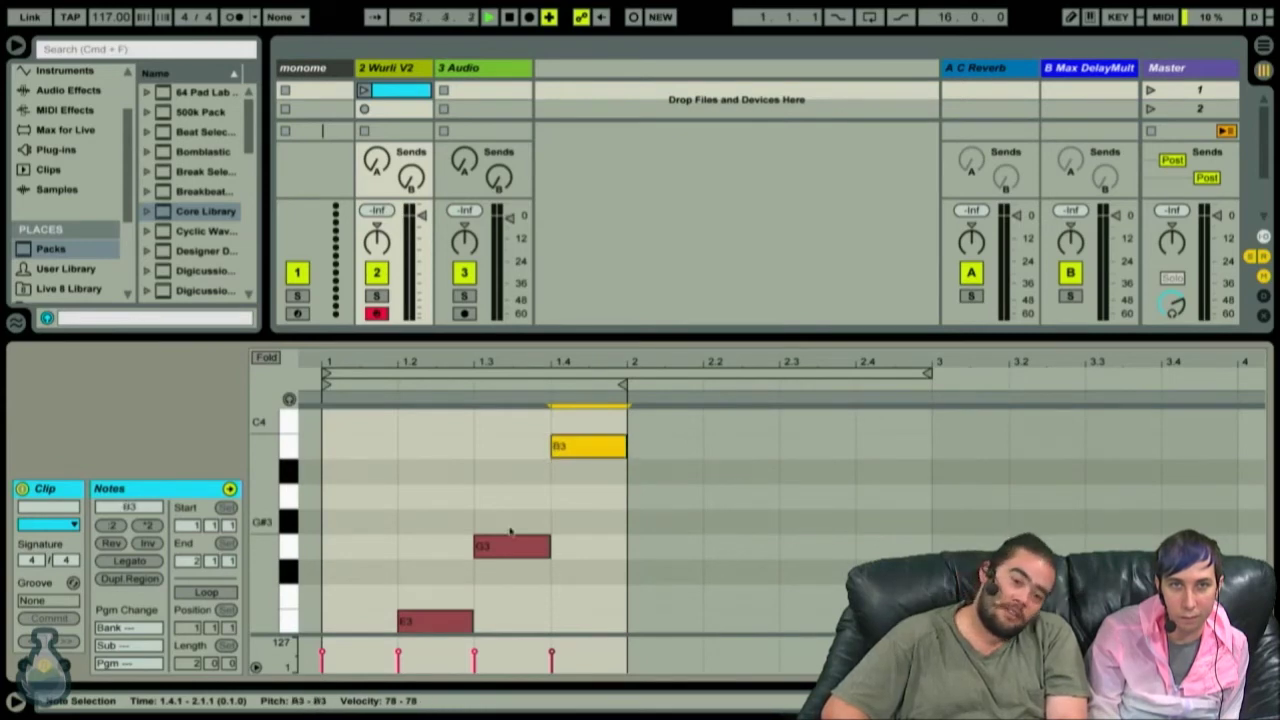
Turn on note preview in the MIDI editor and audition the C3, E3, G3 and B3 notes in turn.
key(space)
key(space)
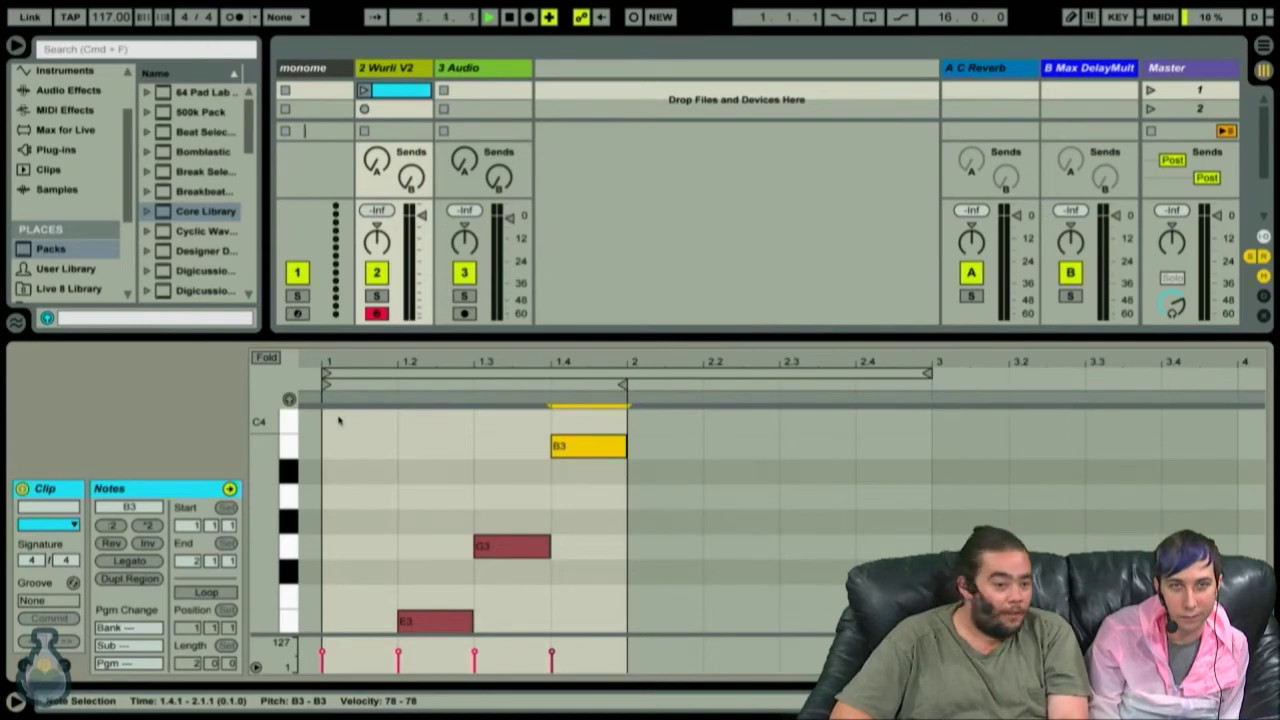
scroll(380, 530, down, 5)
right_click(381, 532)
click(339, 508)
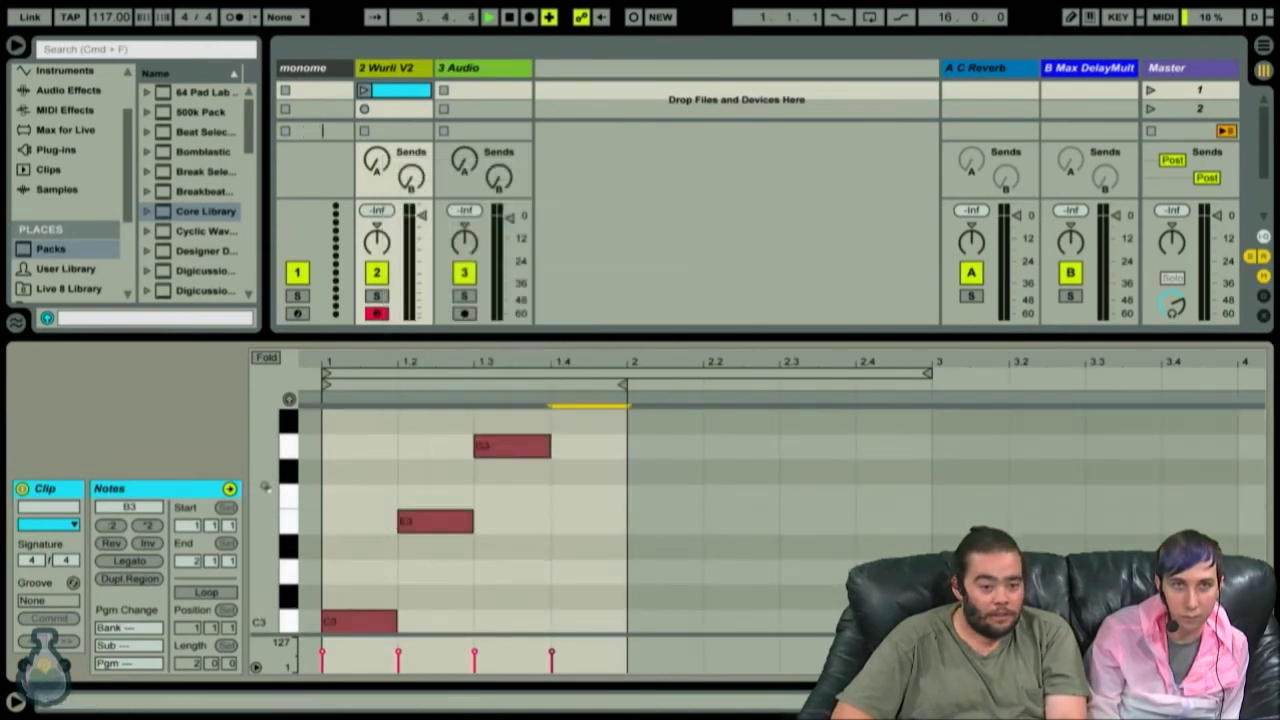
drag(265, 486, 224, 522)
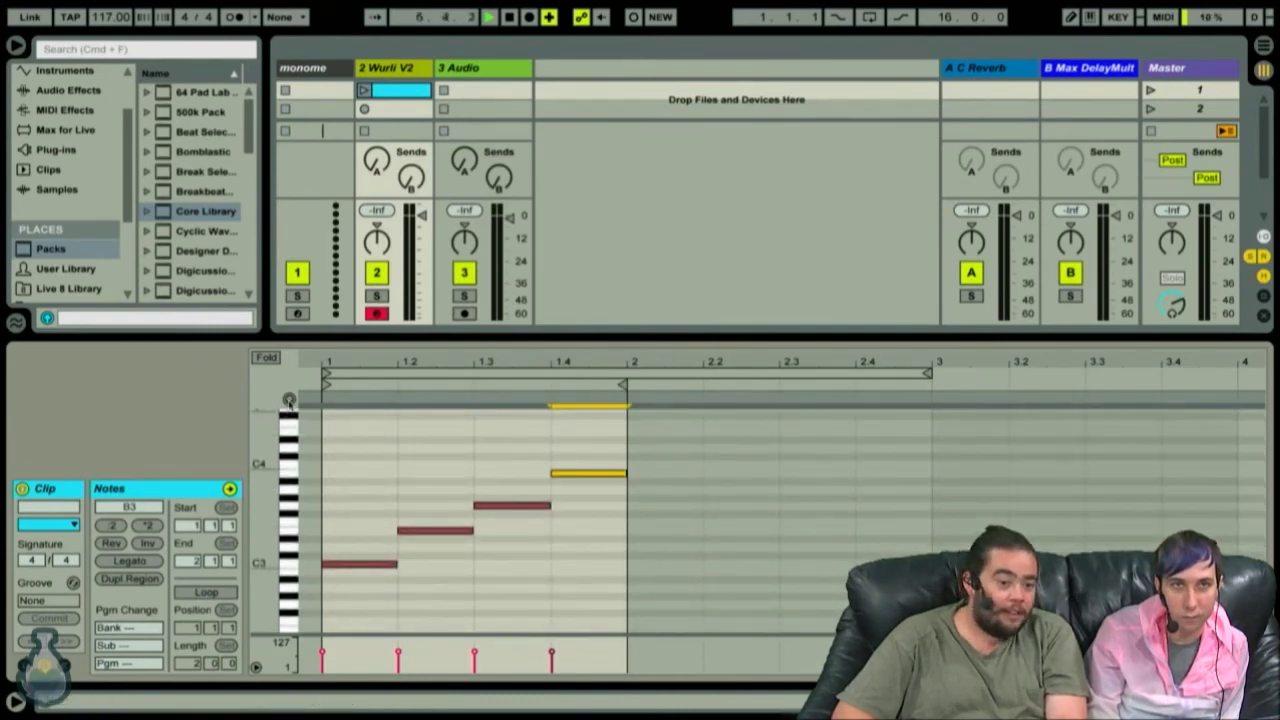
click(360, 566)
click(421, 531)
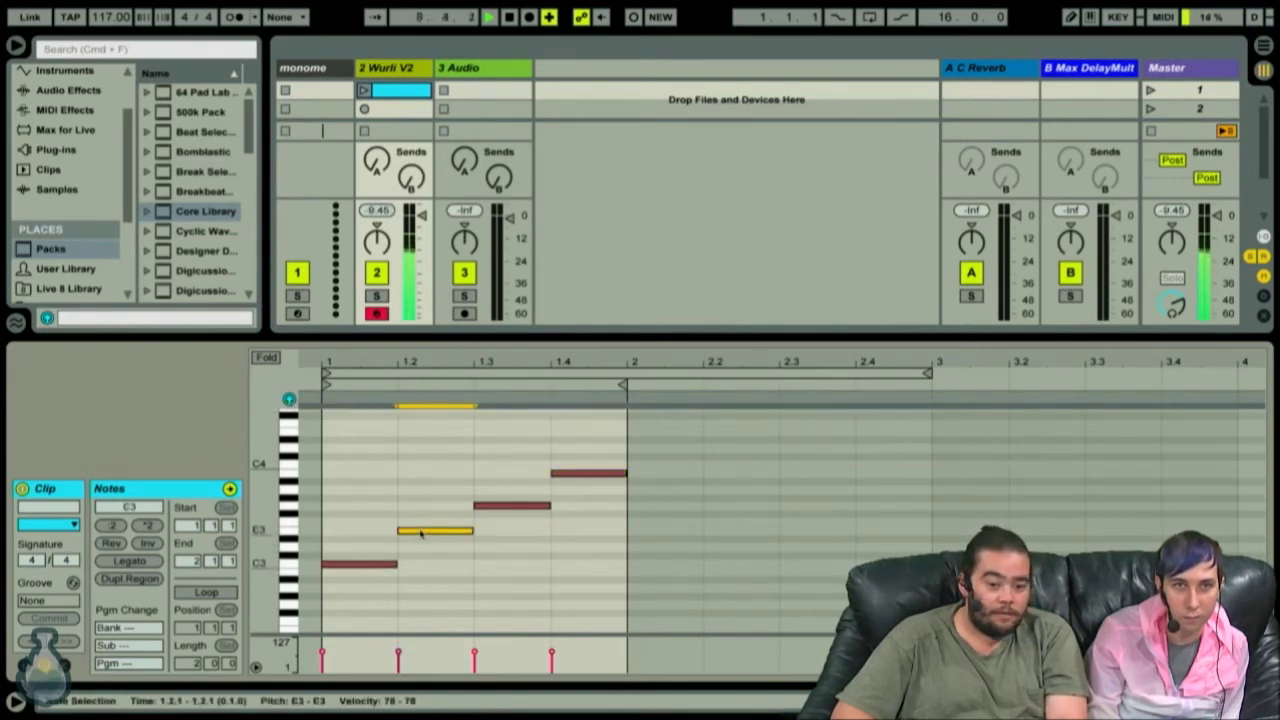
click(505, 506)
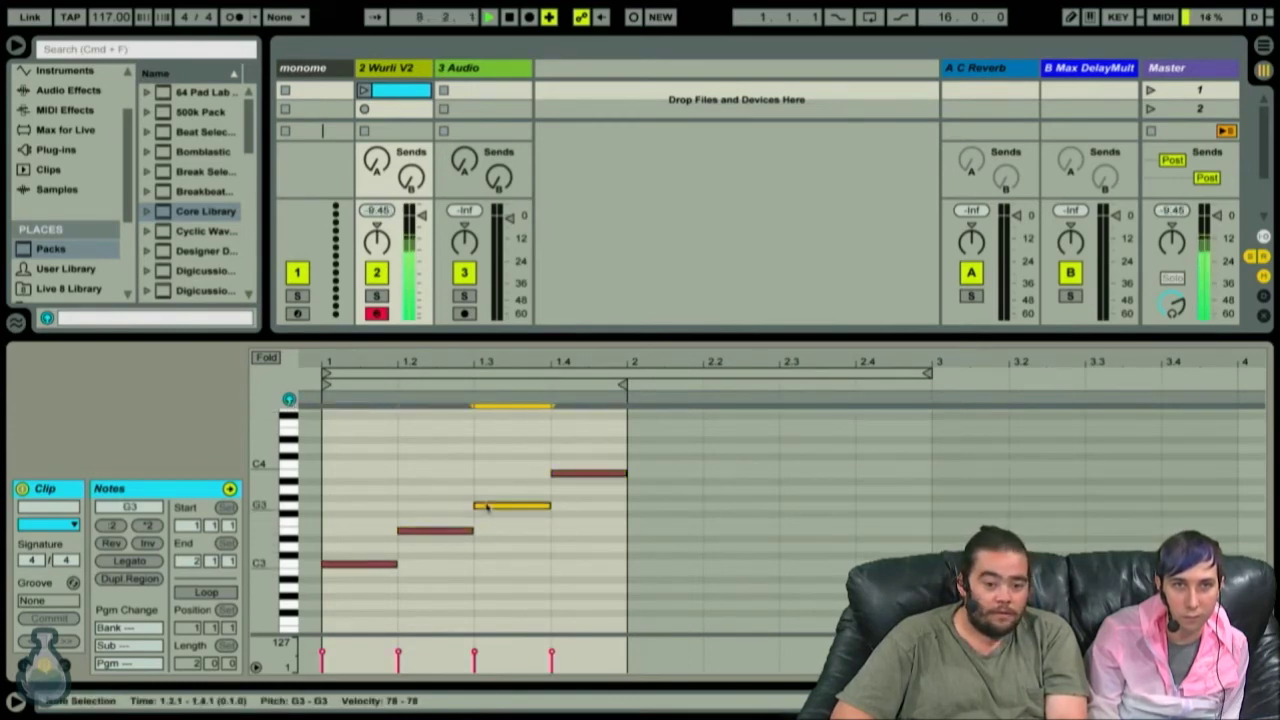
click(585, 474)
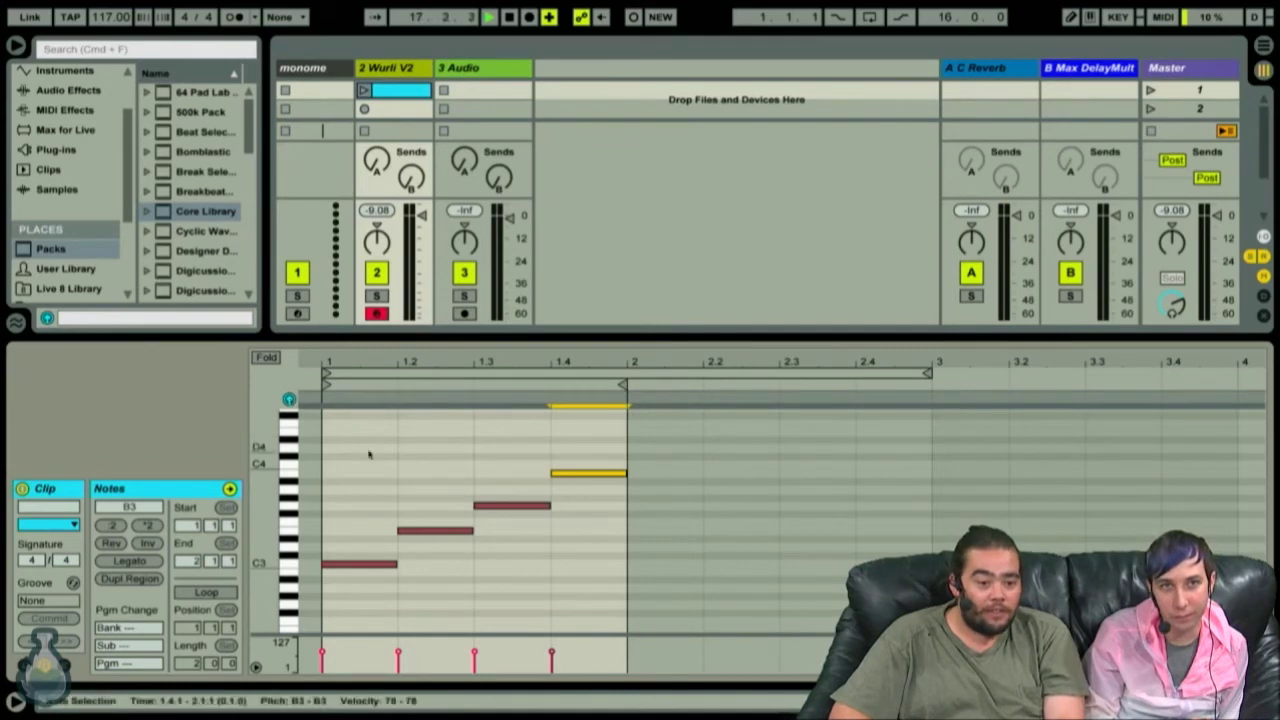
Insert a one-beat E4 note at 1.4 above the B3 note and delete it again.
double_click(570, 434)
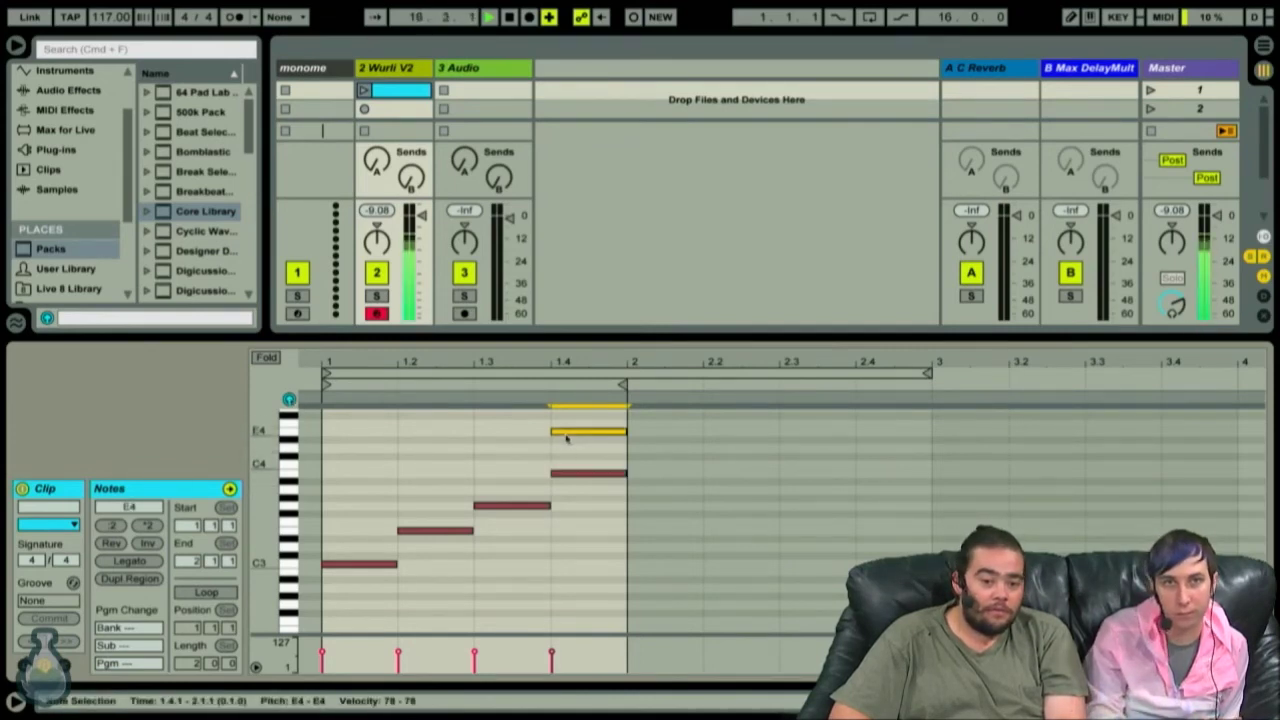
click(580, 494)
drag(580, 494, 586, 406)
click(578, 440)
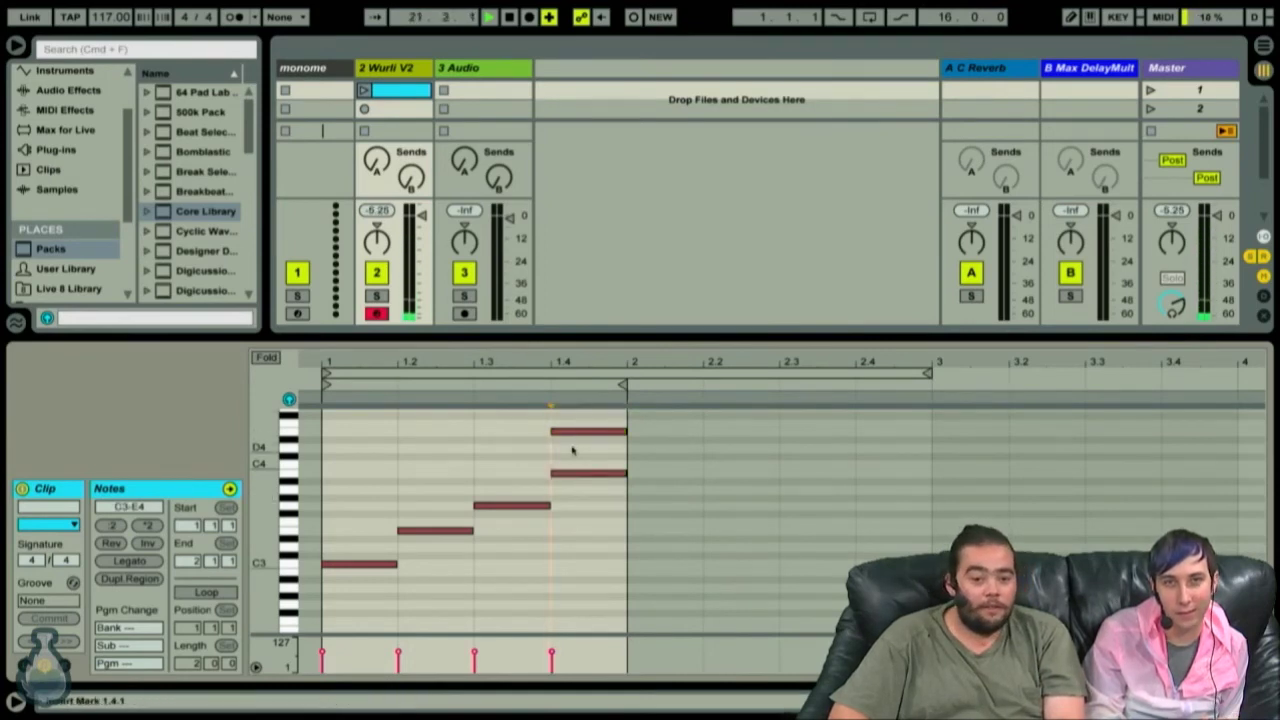
drag(572, 450, 601, 409)
key(Delete)
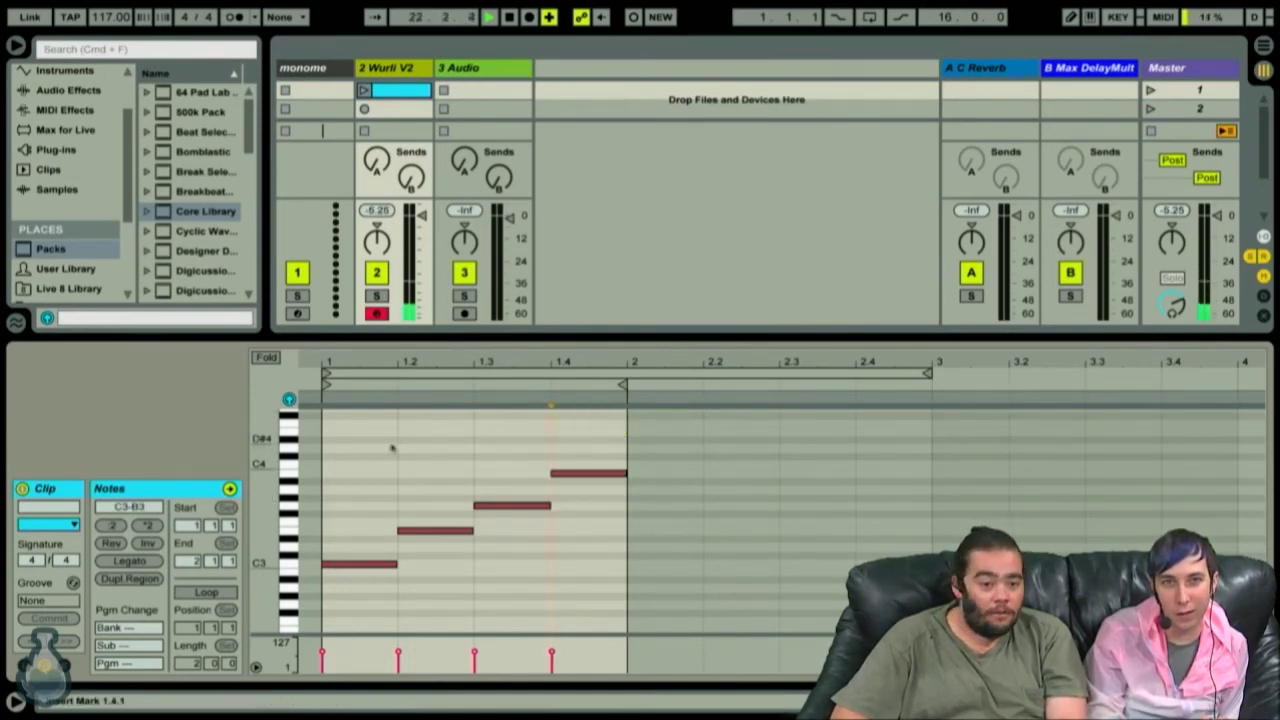
Insert a one-beat E4 note at 1.4 above the B3 note and set the insert mark at 1.2.
double_click(572, 433)
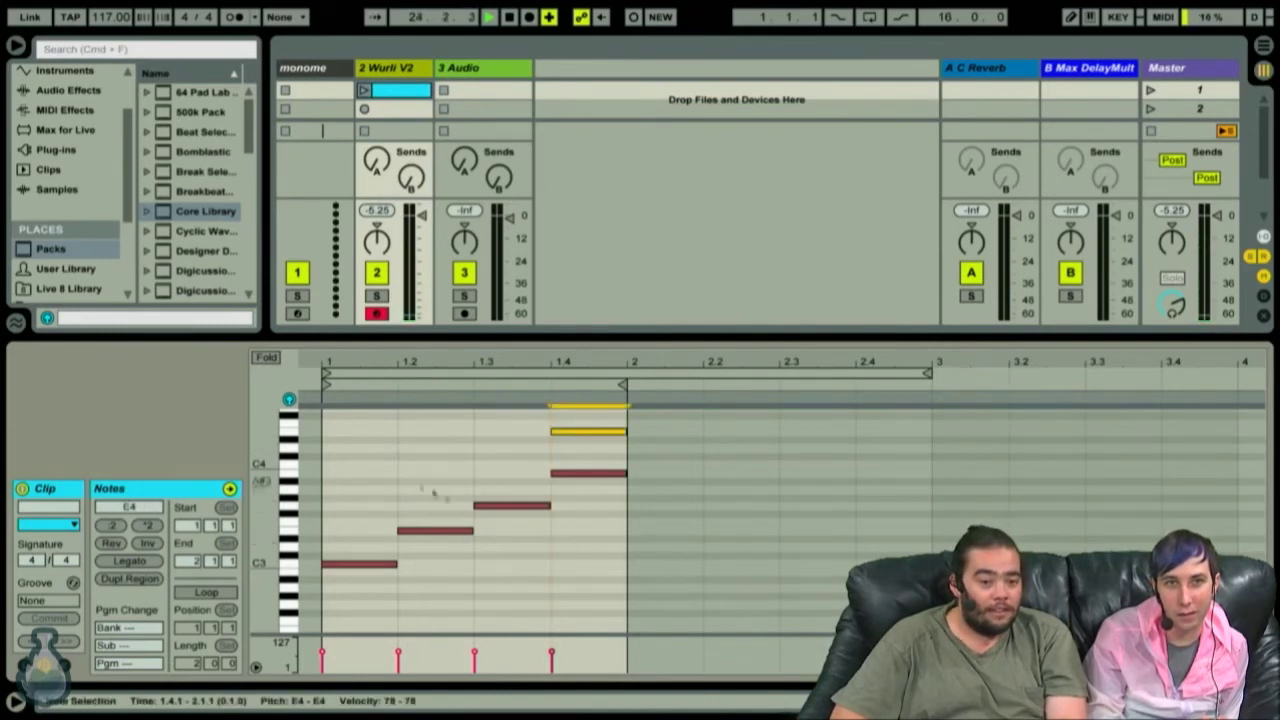
click(514, 449)
click(435, 447)
Start and stop playback several times to demonstrate the transport, leaving it stopped.
key(space)
key(space)
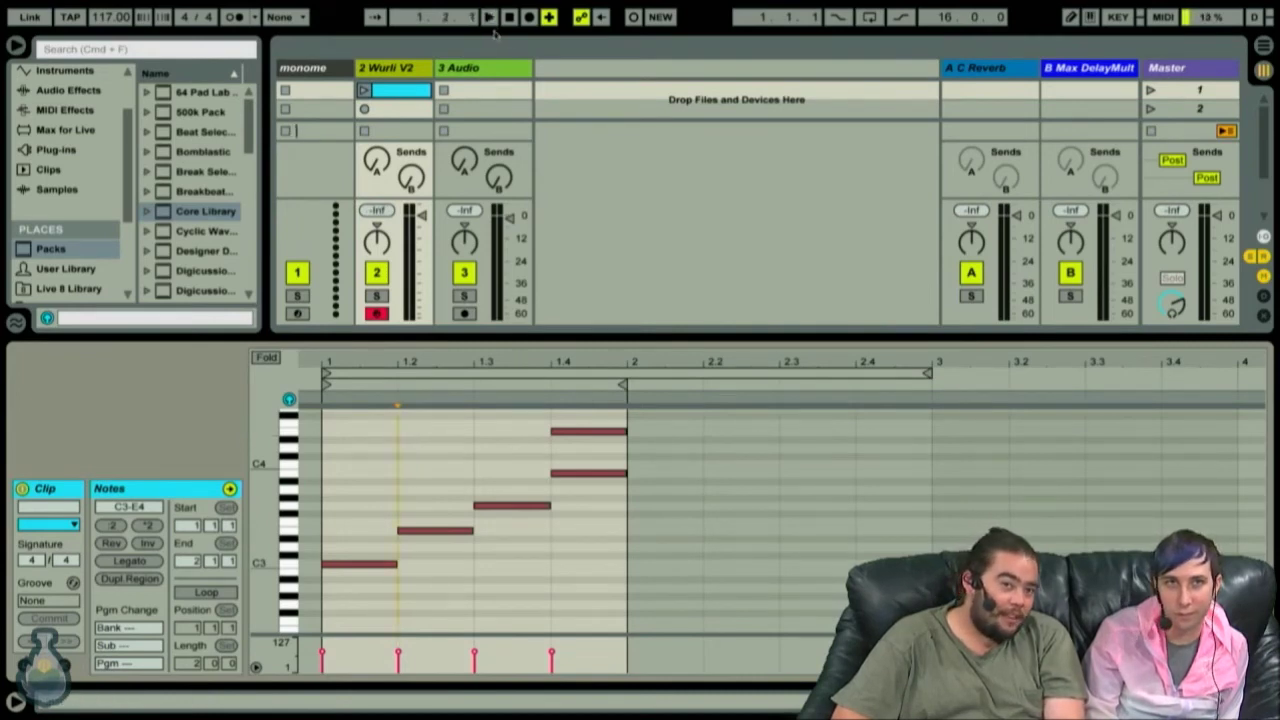
key(space)
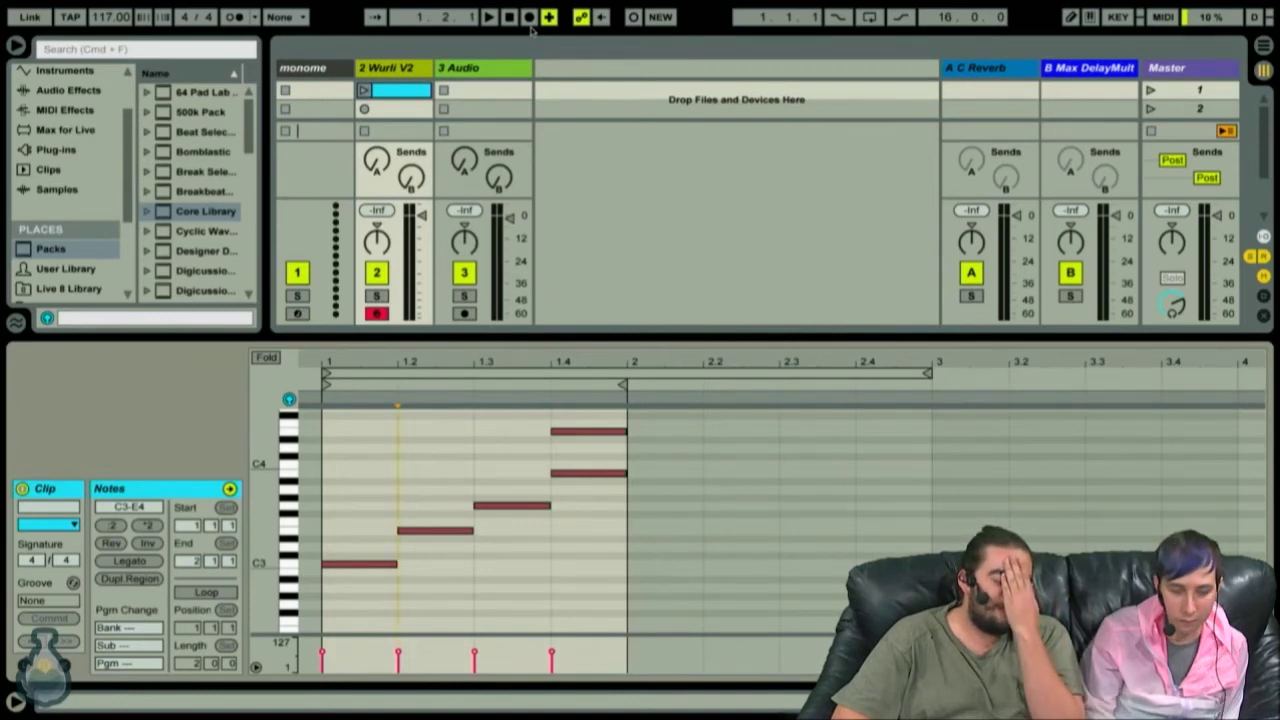
key(space)
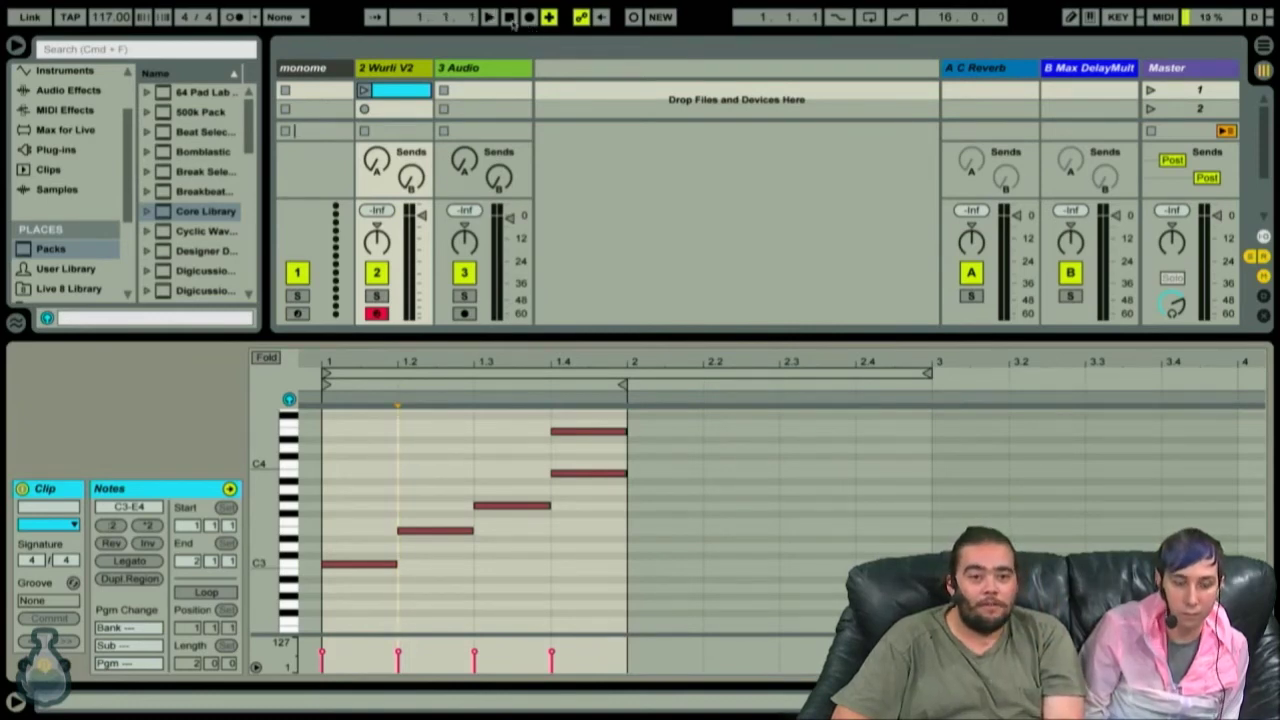
key(space)
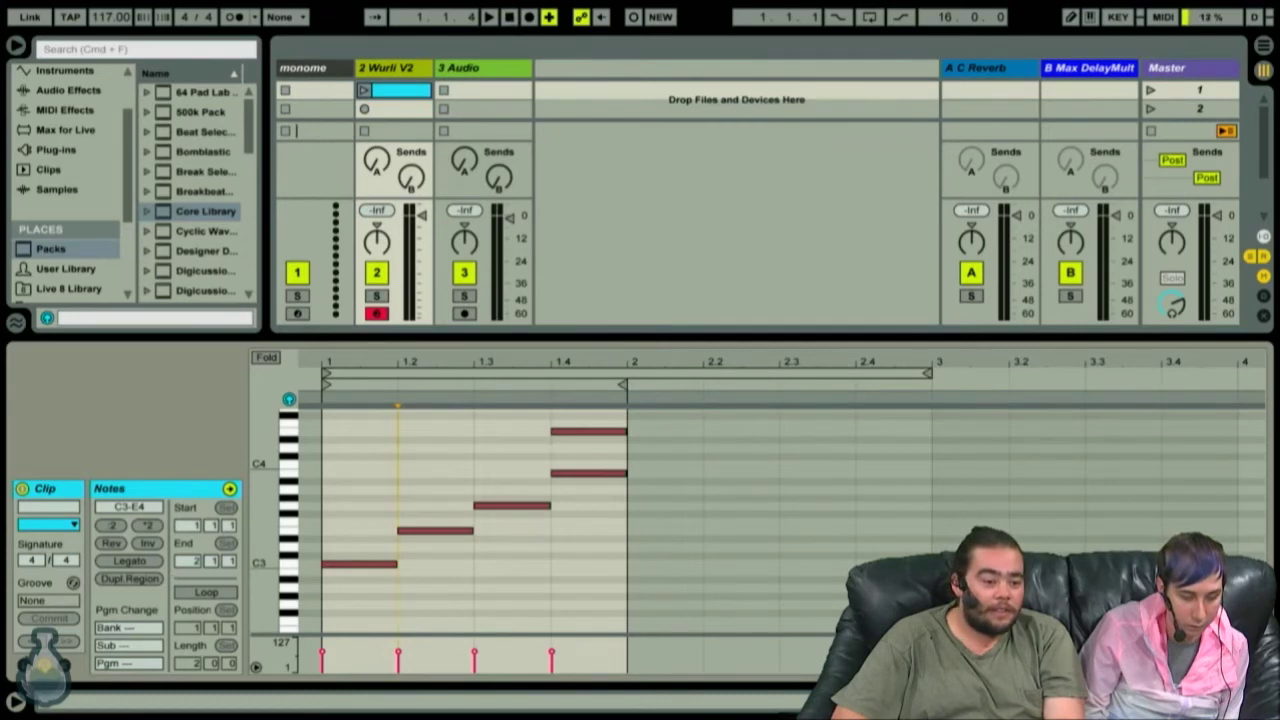
Show the Info View to read descriptions of interface elements, and hide it again.
click(16, 701)
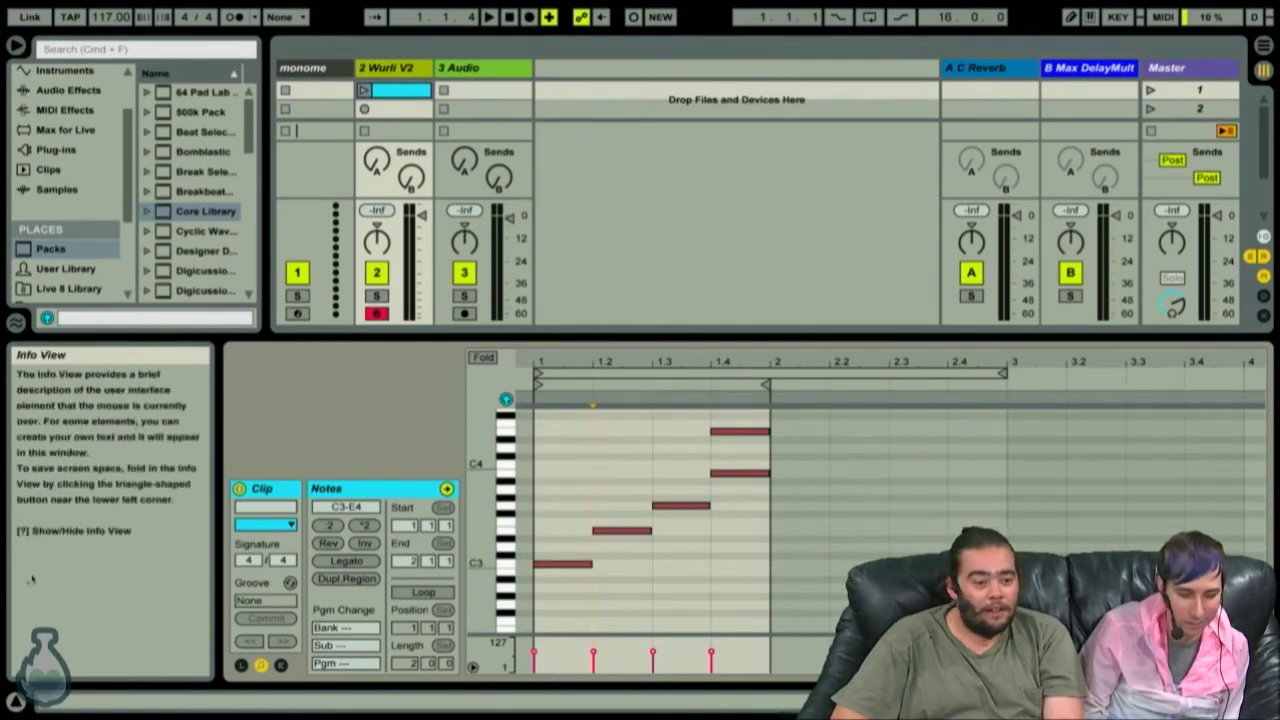
click(16, 703)
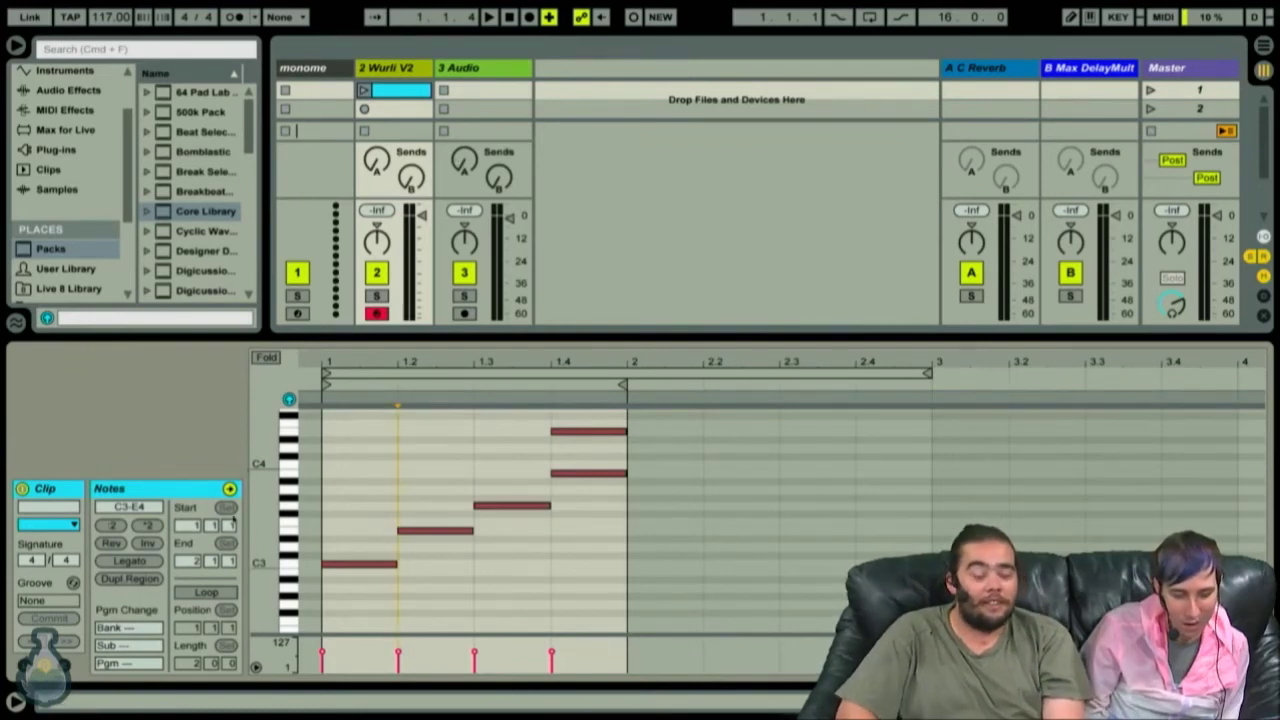
mouse_move(828, 5)
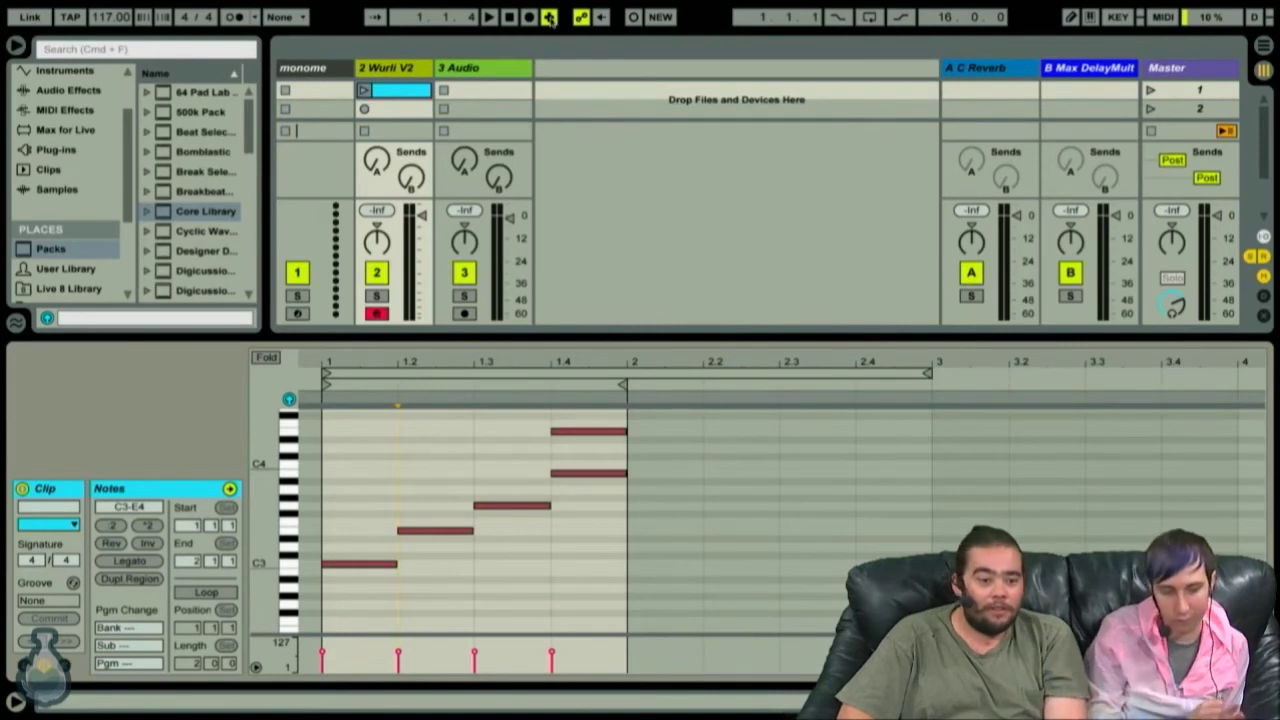
click(16, 700)
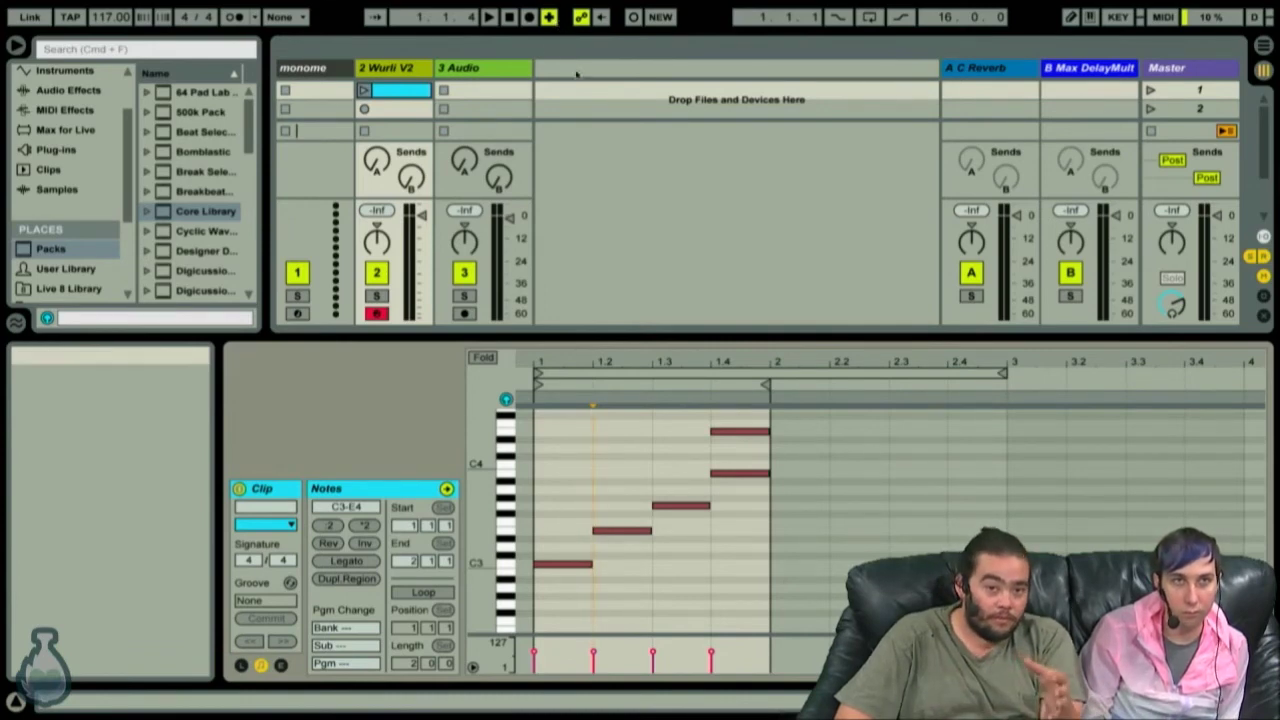
click(15, 700)
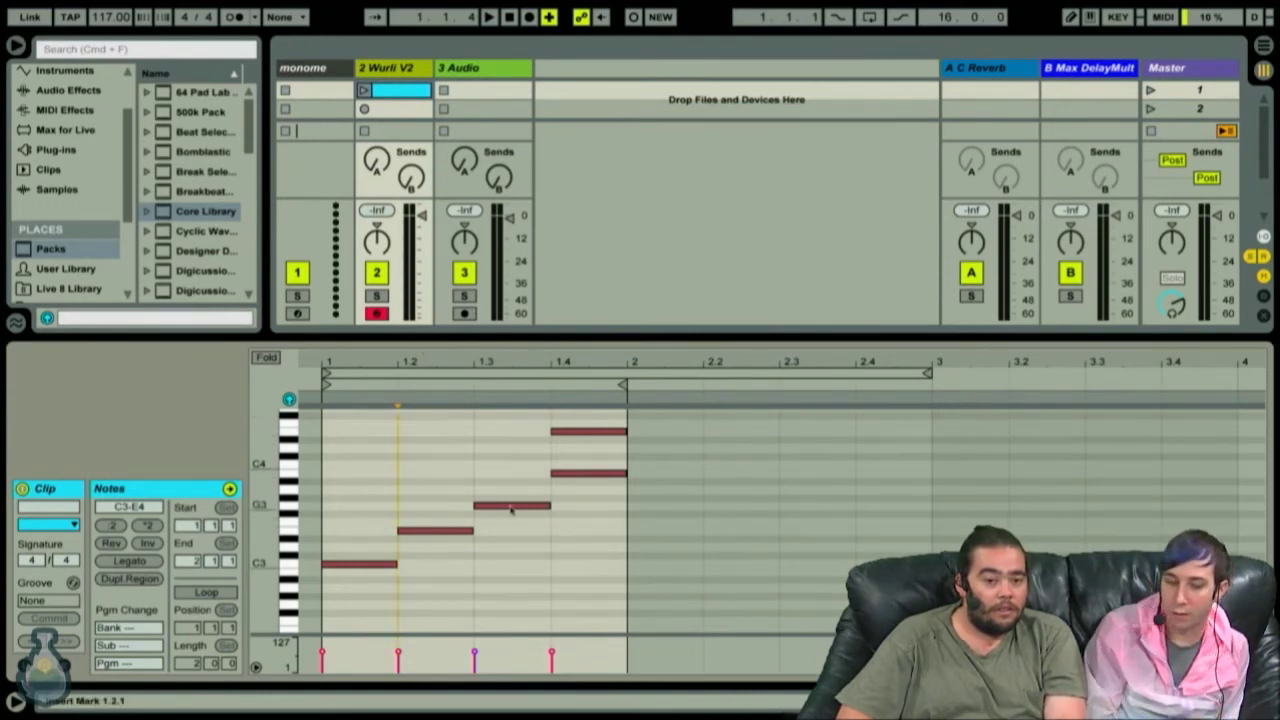
Switch to the Arrangement View and back to the clip's notes in the Session View.
key(Tab)
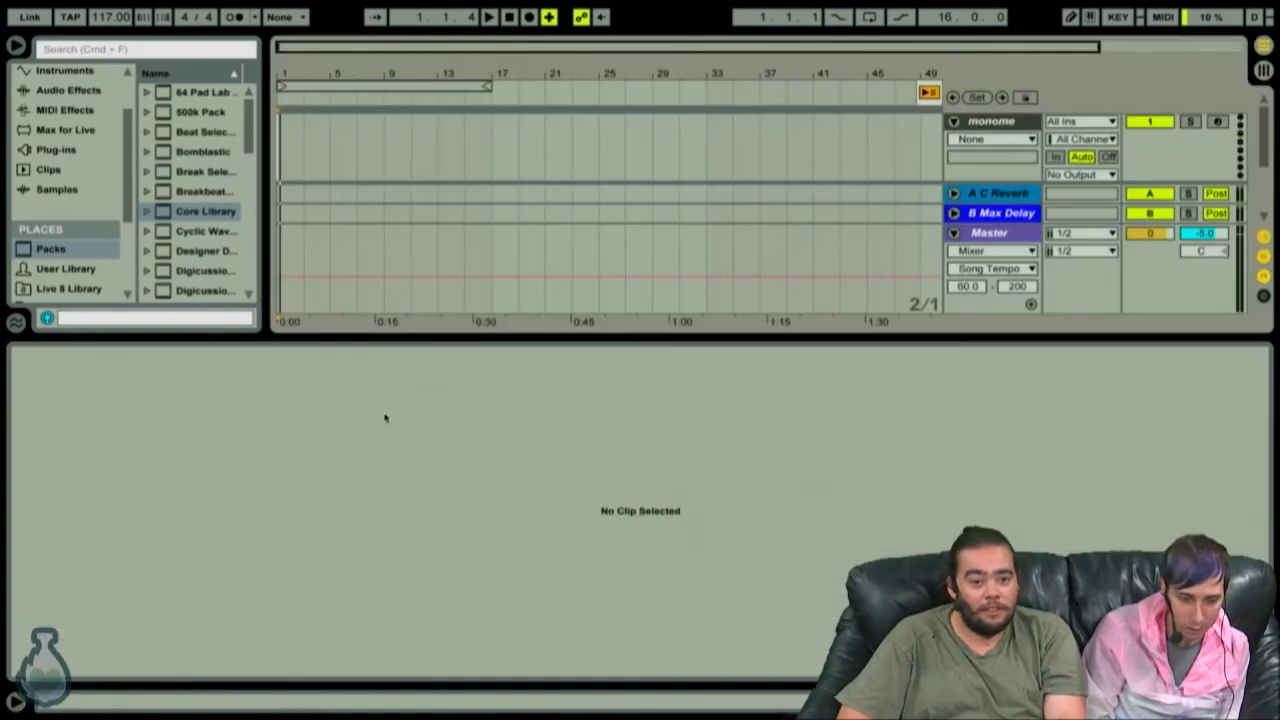
key(Tab)
click(389, 414)
scroll(389, 414, down, 3)
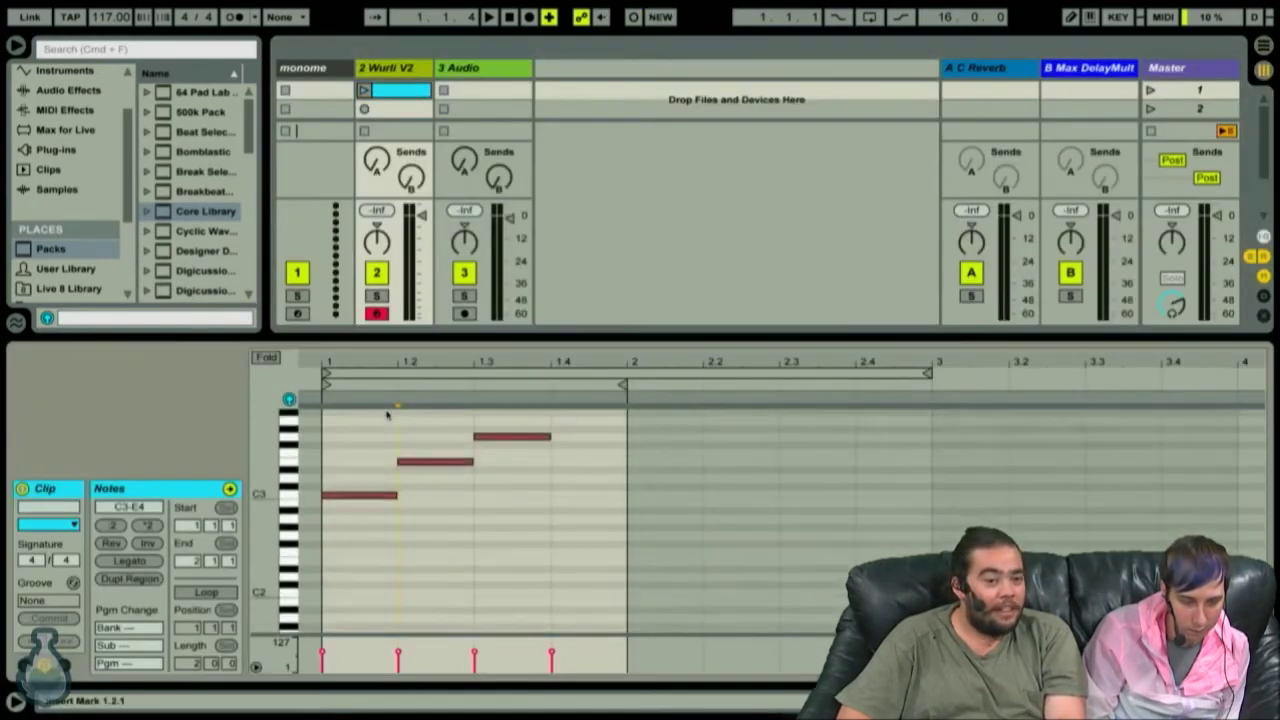
scroll(387, 414, up, 5)
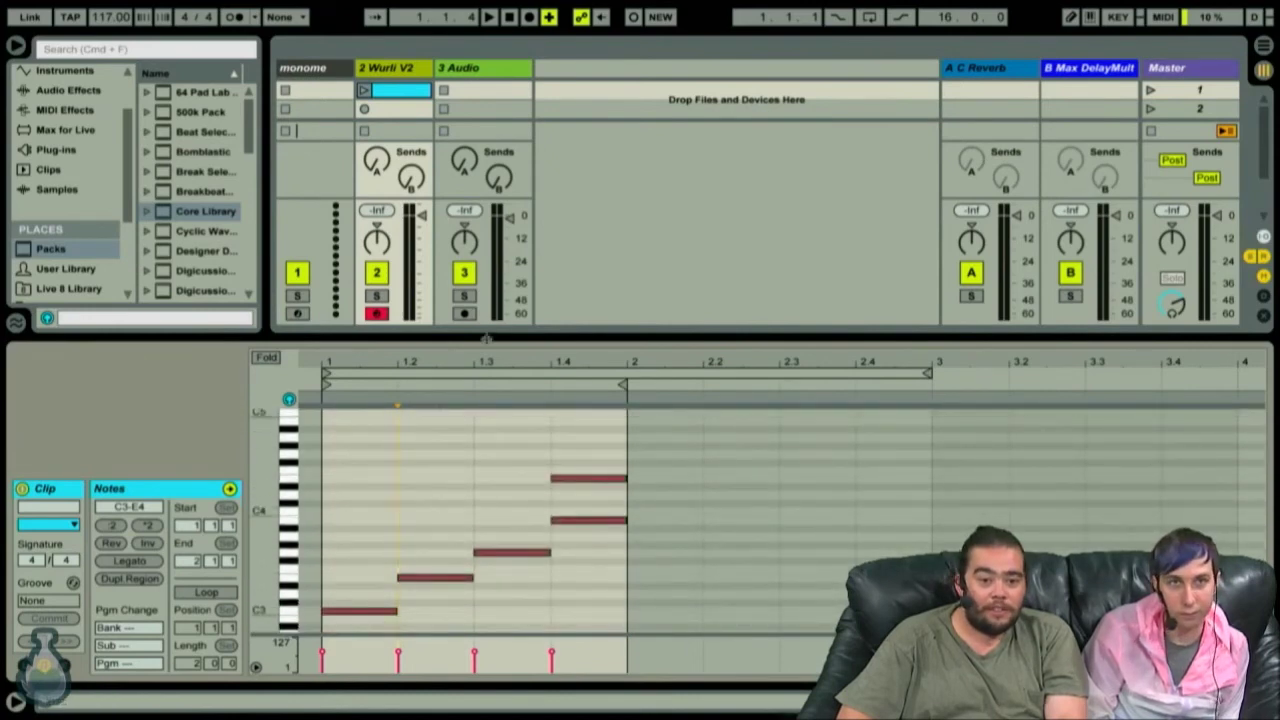
Switch to the Arrangement View, return playback control to the Arrangement, and switch back to the Session View.
drag(486, 344, 487, 399)
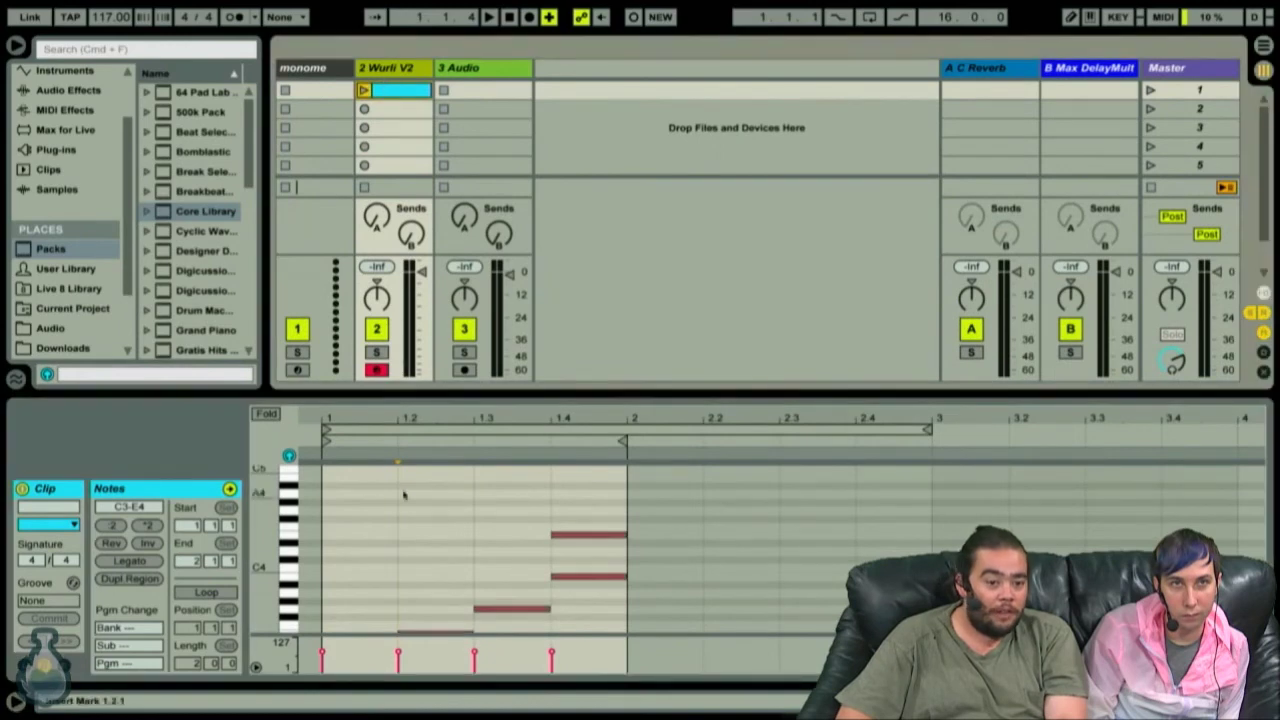
scroll(402, 492, down, 2)
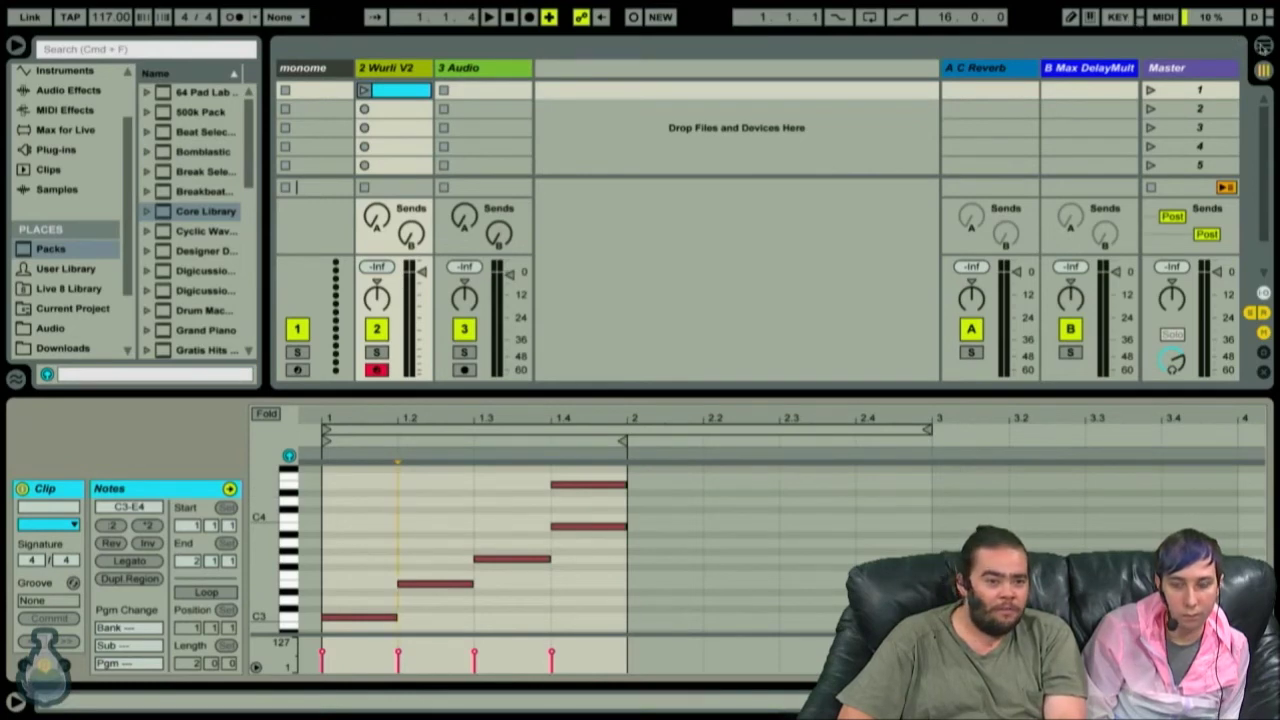
key(Tab)
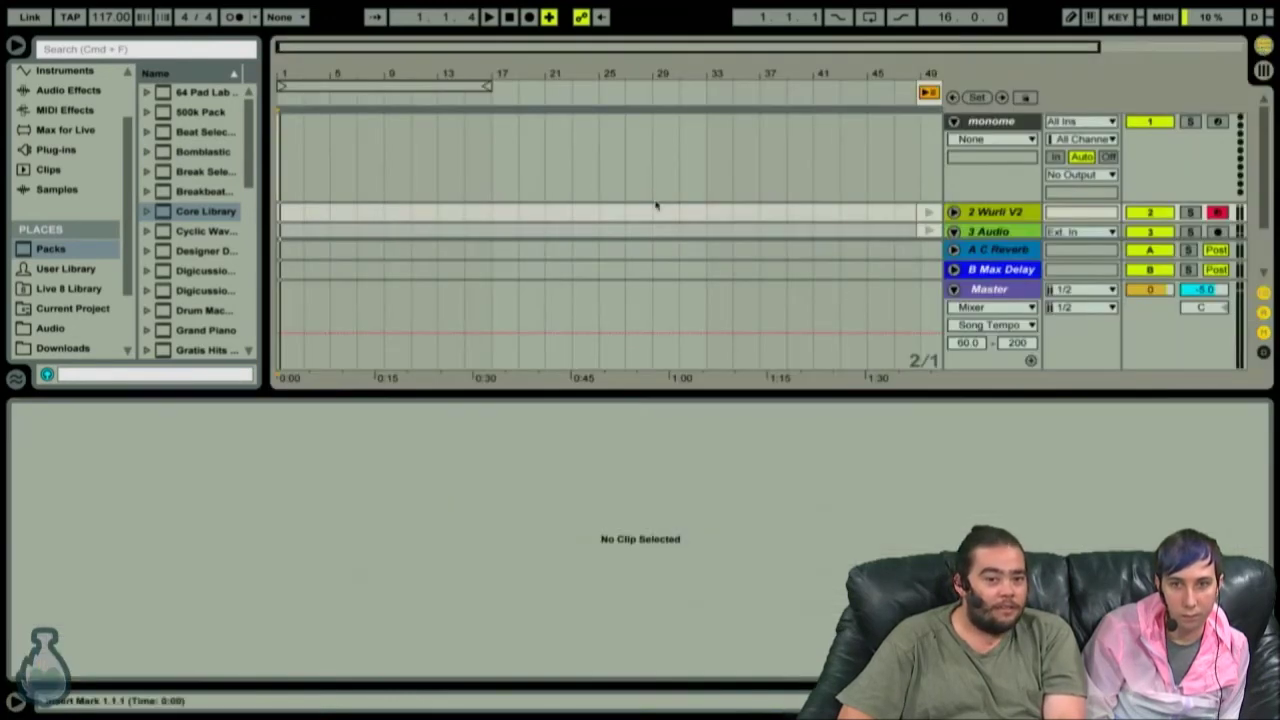
scroll(657, 206, down, 3)
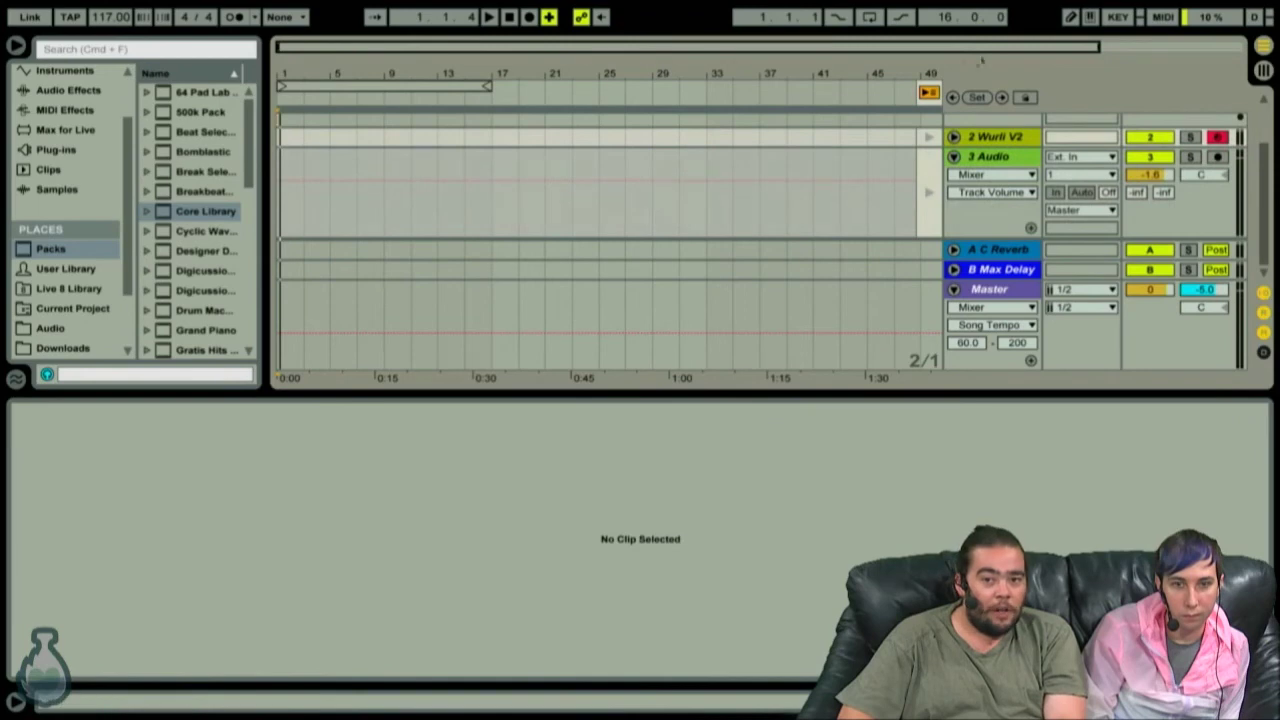
click(930, 93)
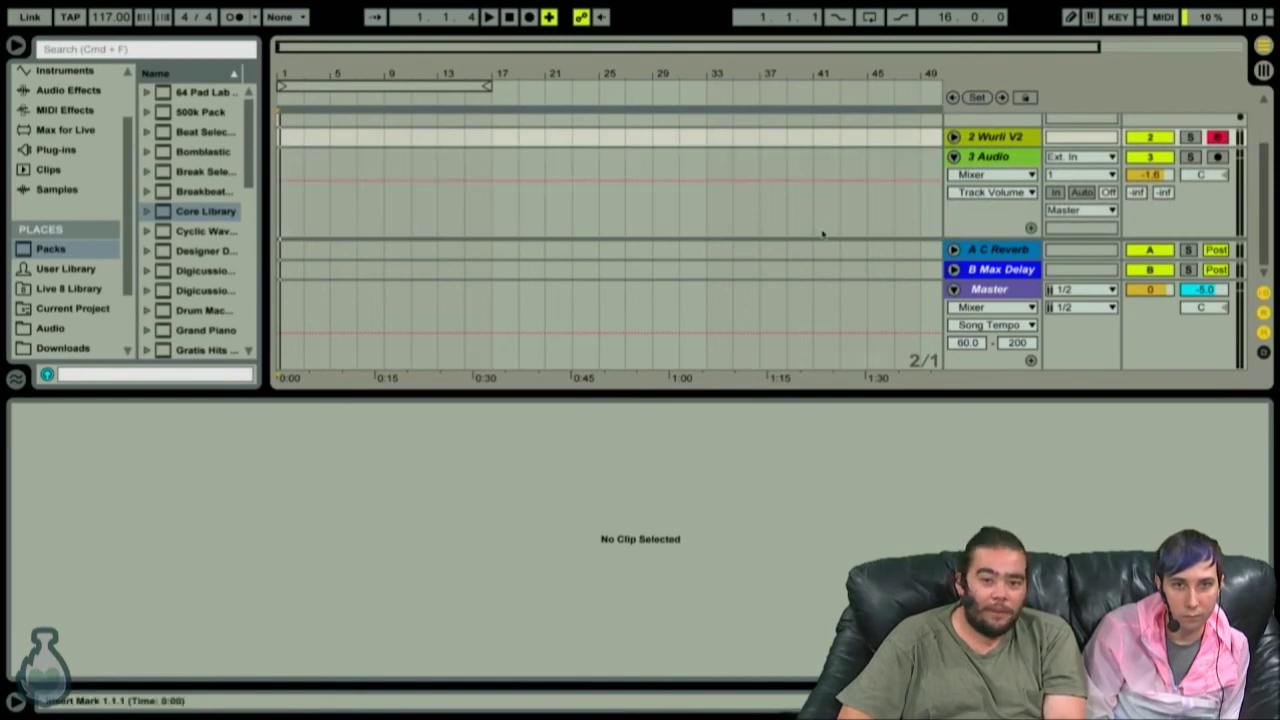
scroll(822, 234, up, 2)
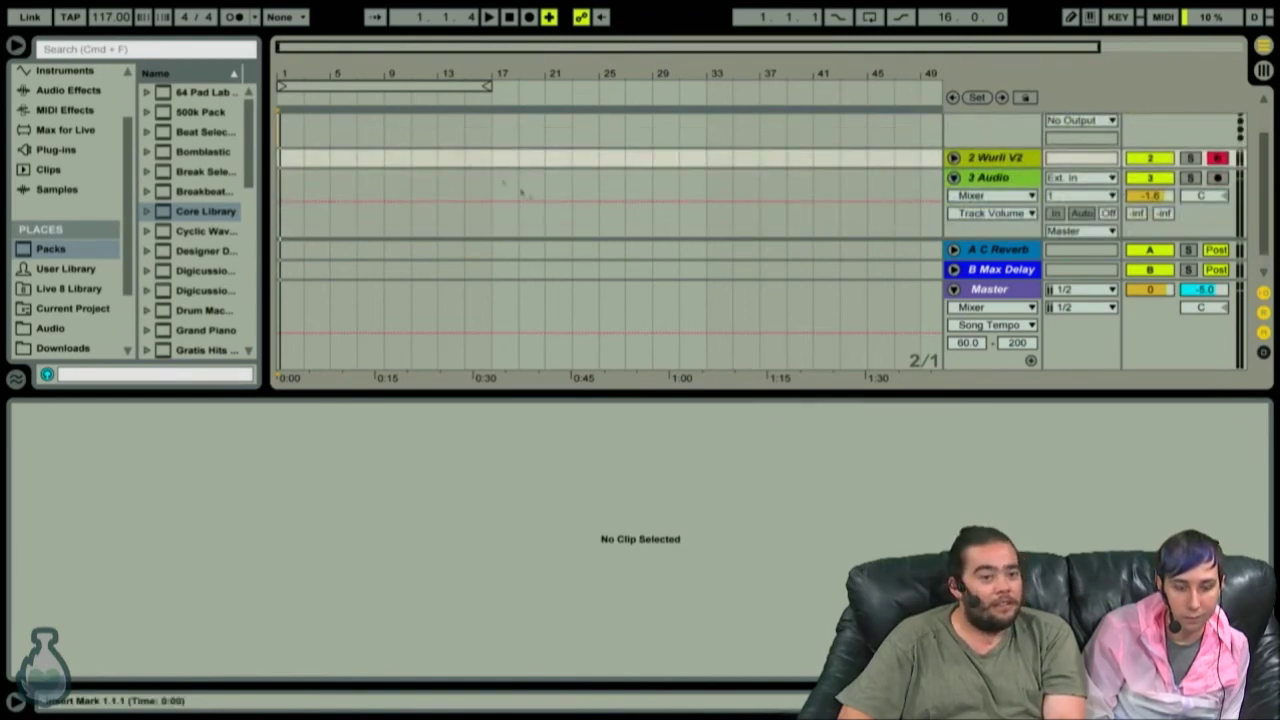
key(Tab)
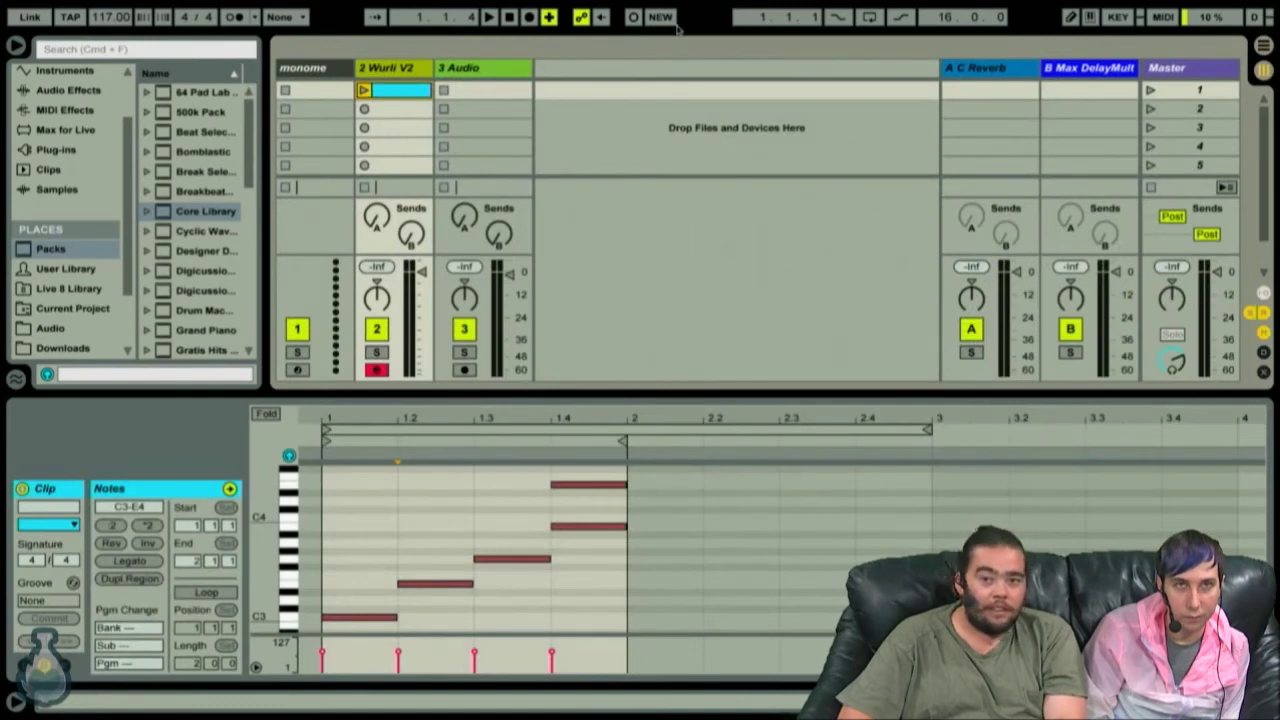
Play the Wurli V2 clip and stop it, then enlarge the Session View area and show the In/Out section.
click(364, 90)
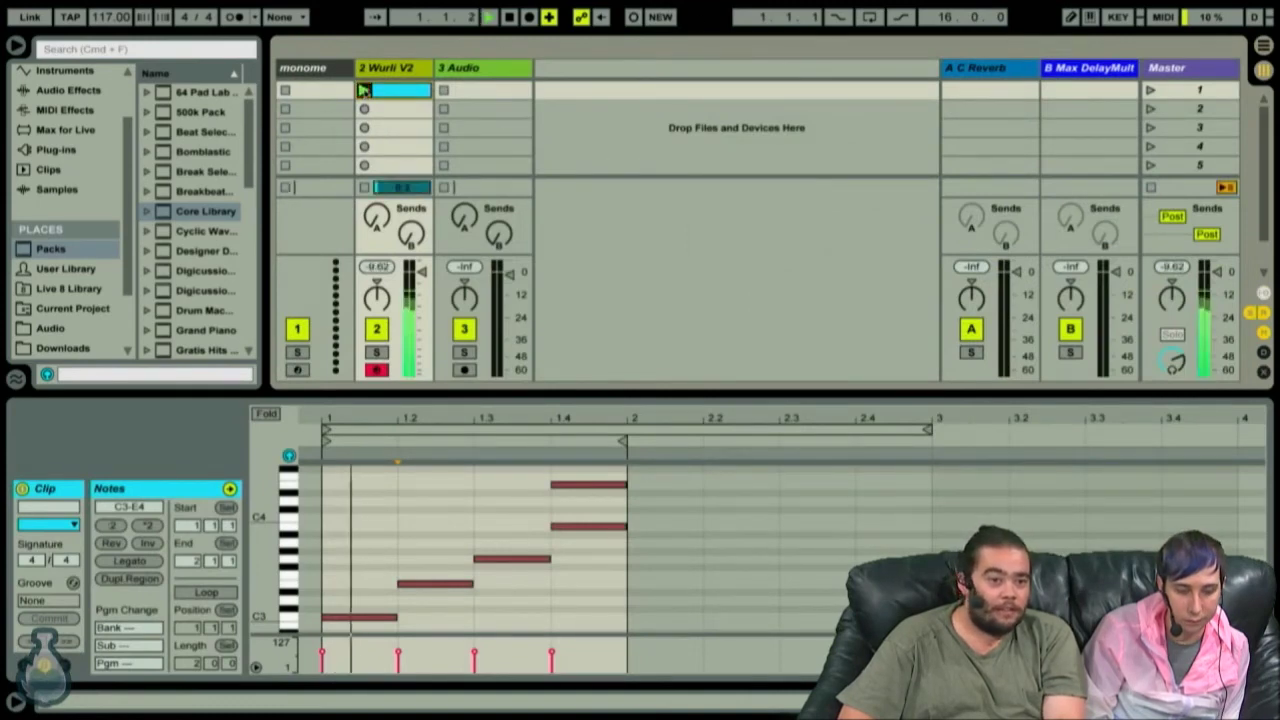
key(space)
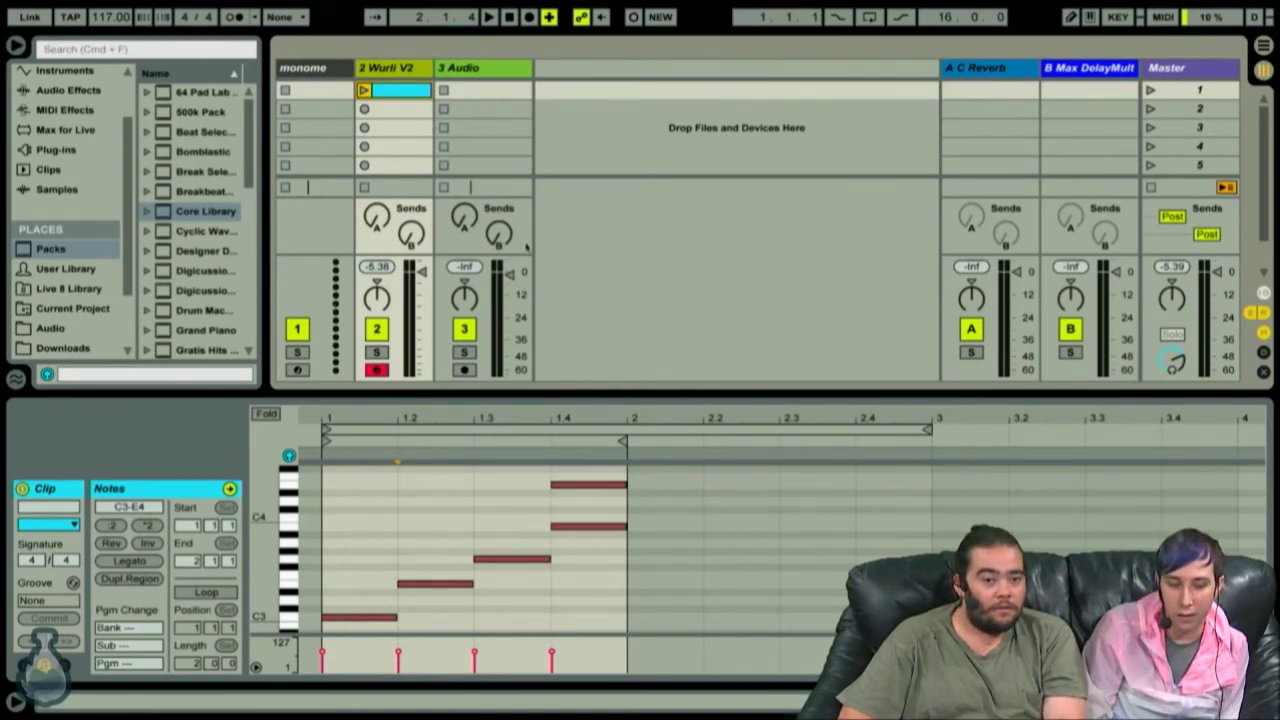
drag(515, 393, 515, 449)
click(1264, 349)
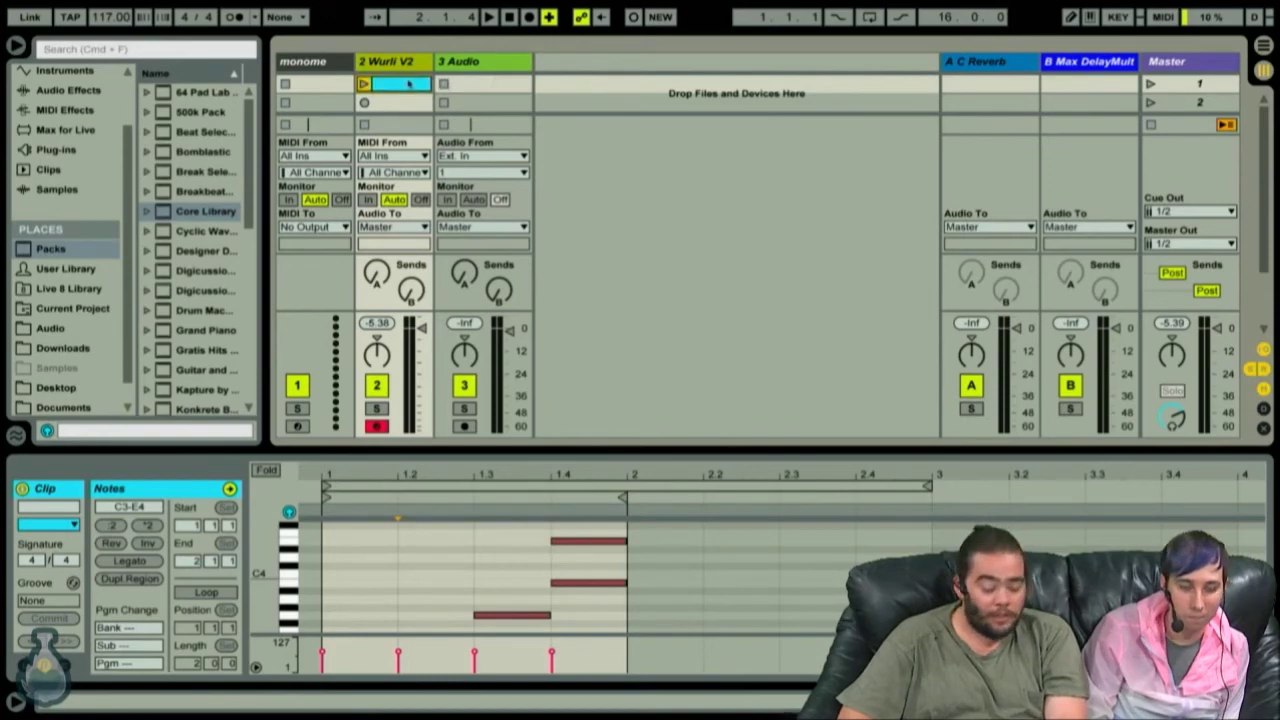
Copy the Wurli V2 clip from the Session View and paste it at bar 1 of the same track in the Arrangement View.
key(Tab)
key(Tab)
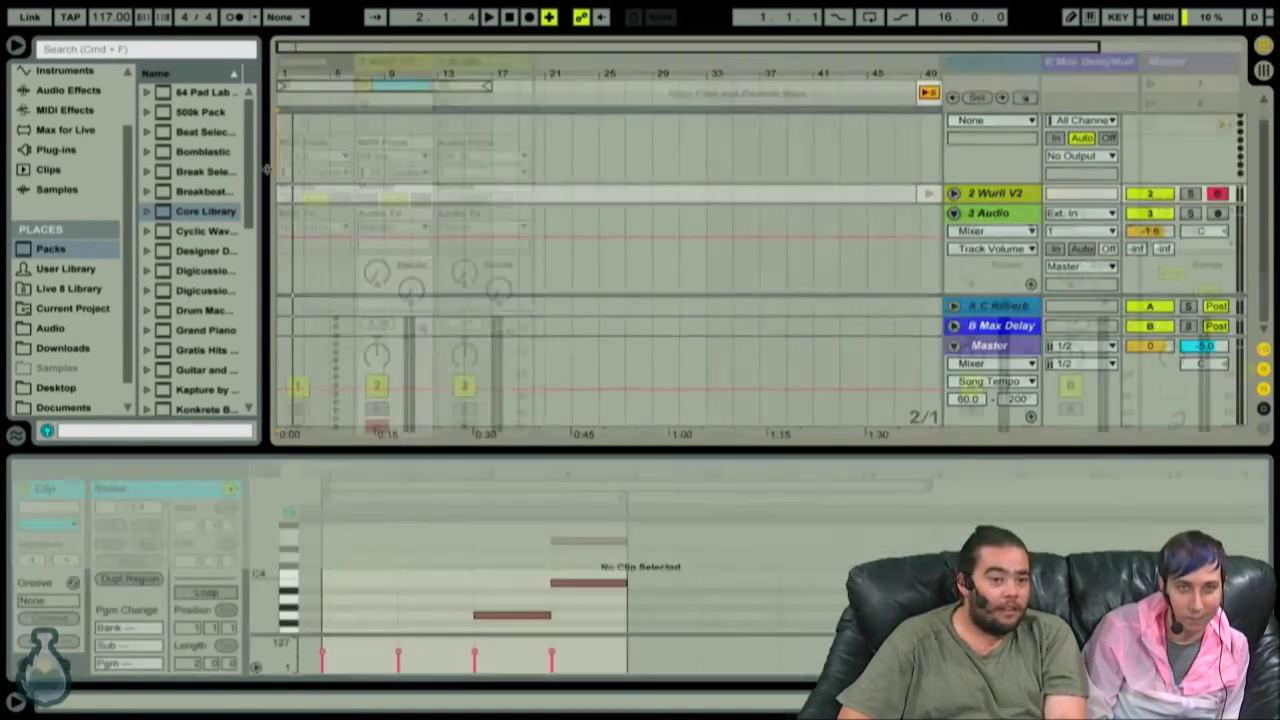
right_click(396, 88)
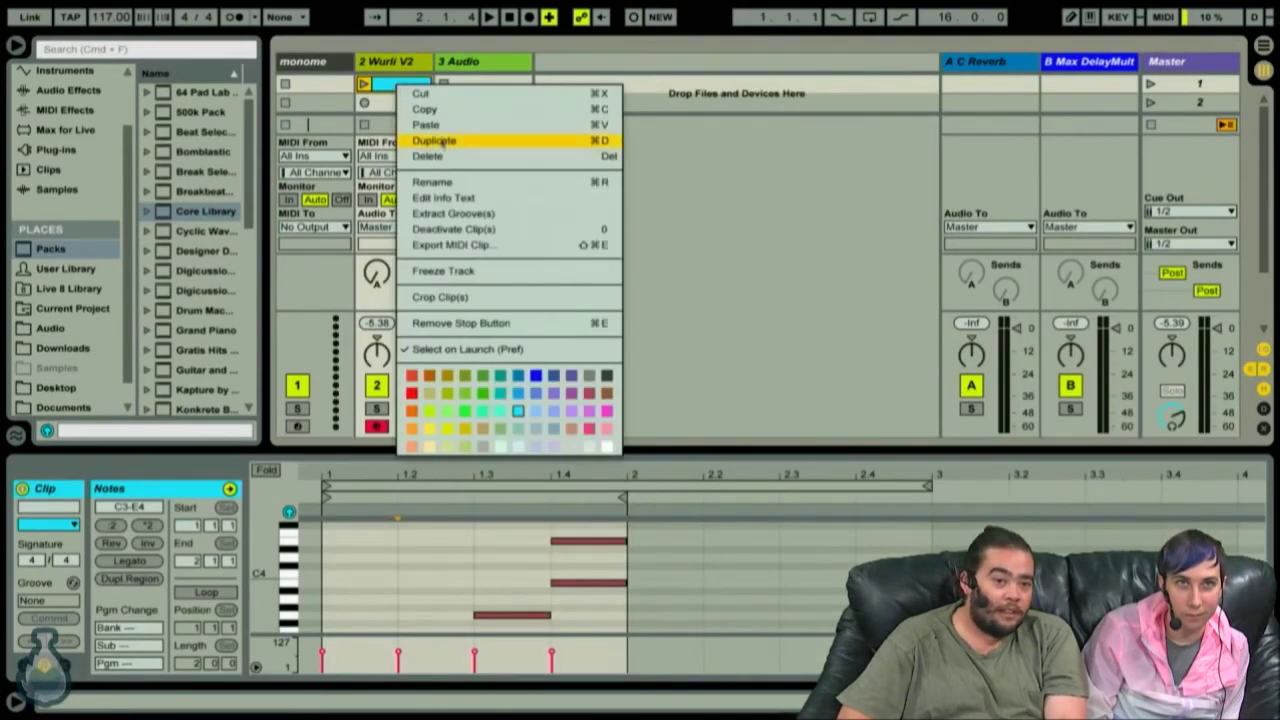
click(771, 156)
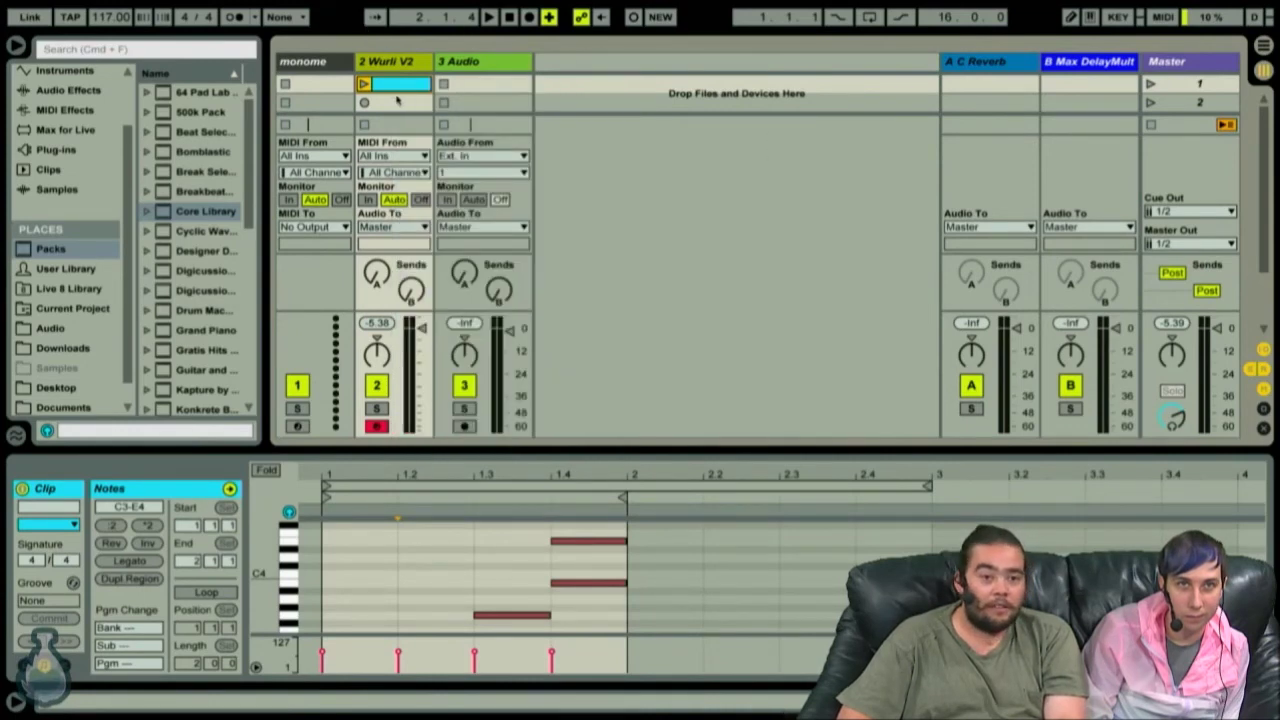
click(646, 169)
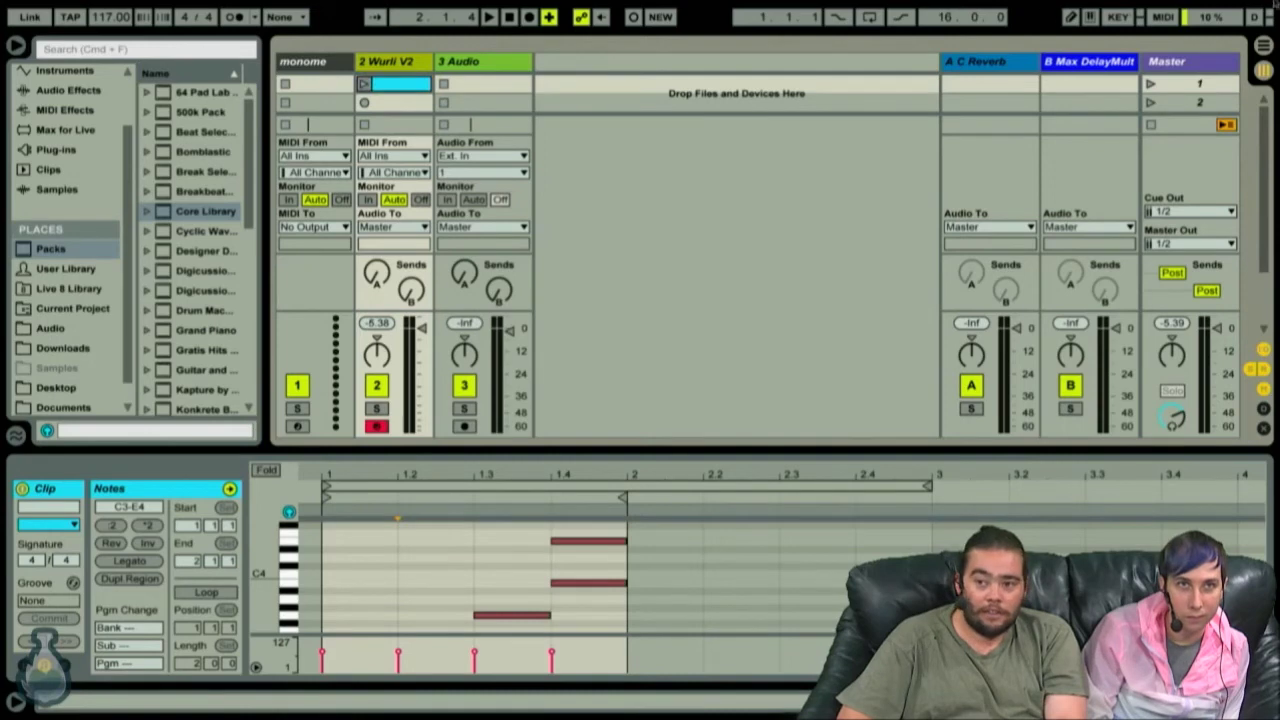
key(Tab)
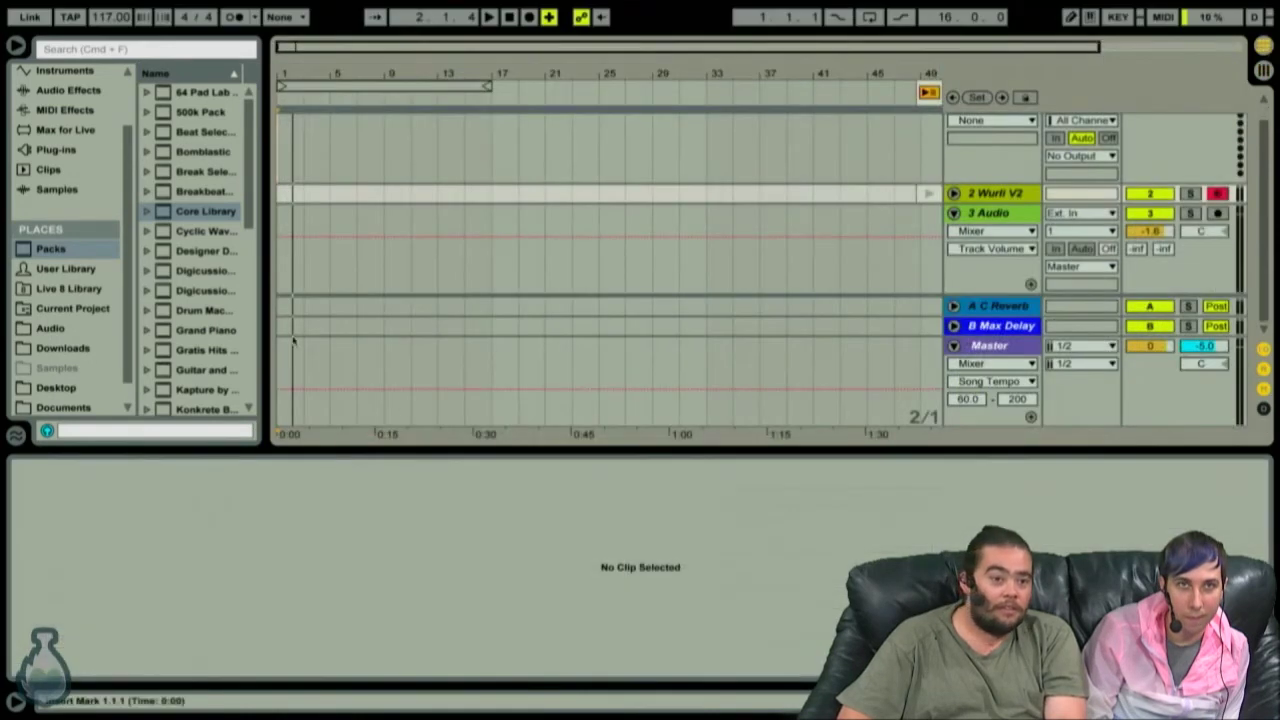
click(283, 199)
key(super+v)
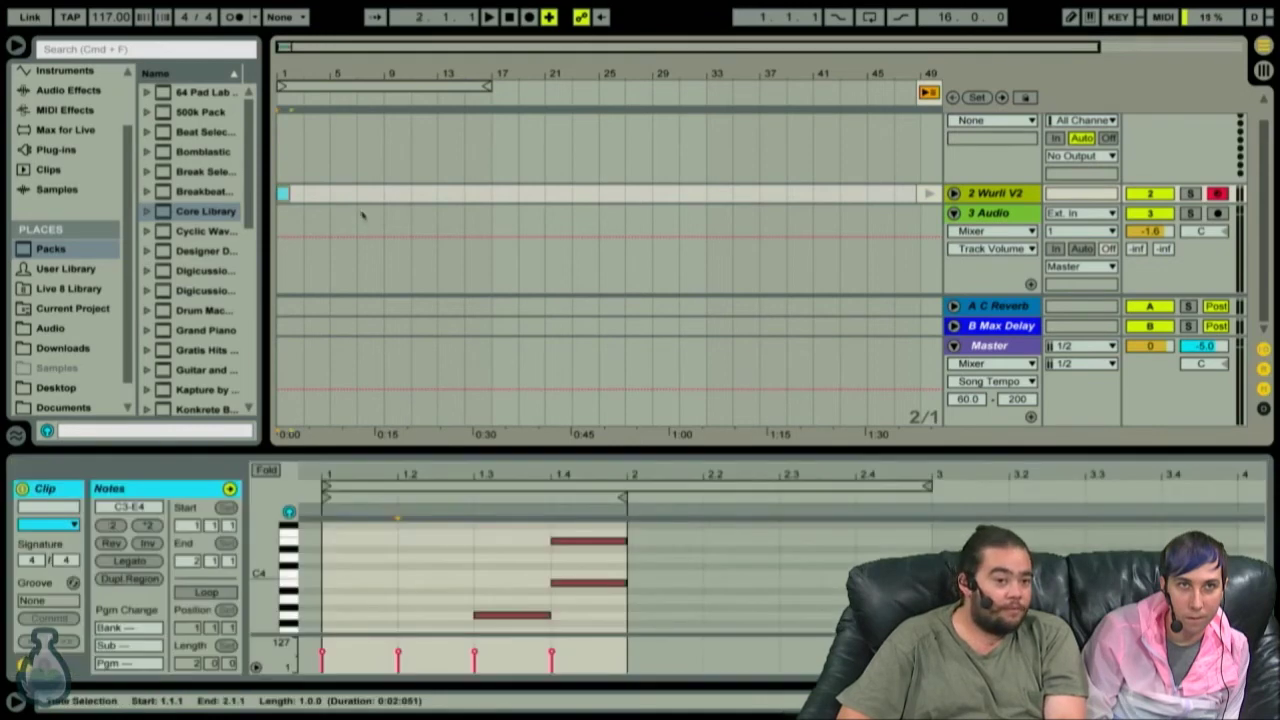
Play and stop the arrangement, and read the Info View description of Back to Arrangement.
key(space)
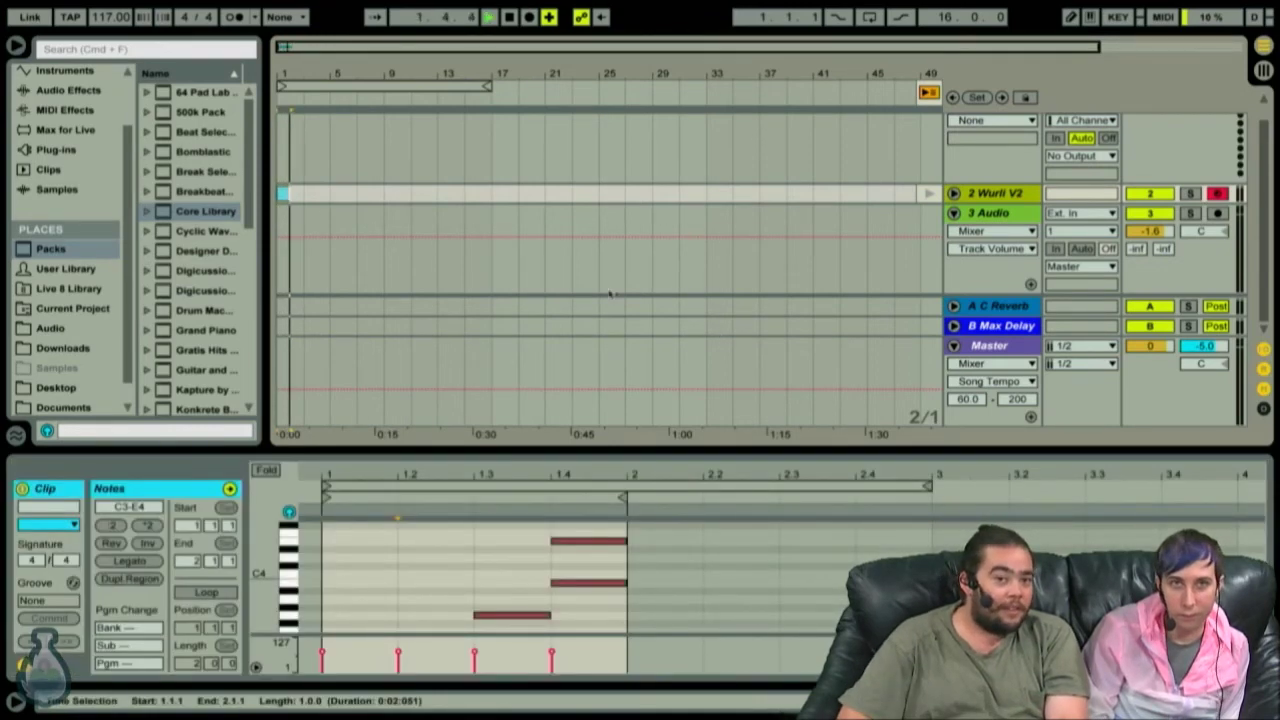
key(space)
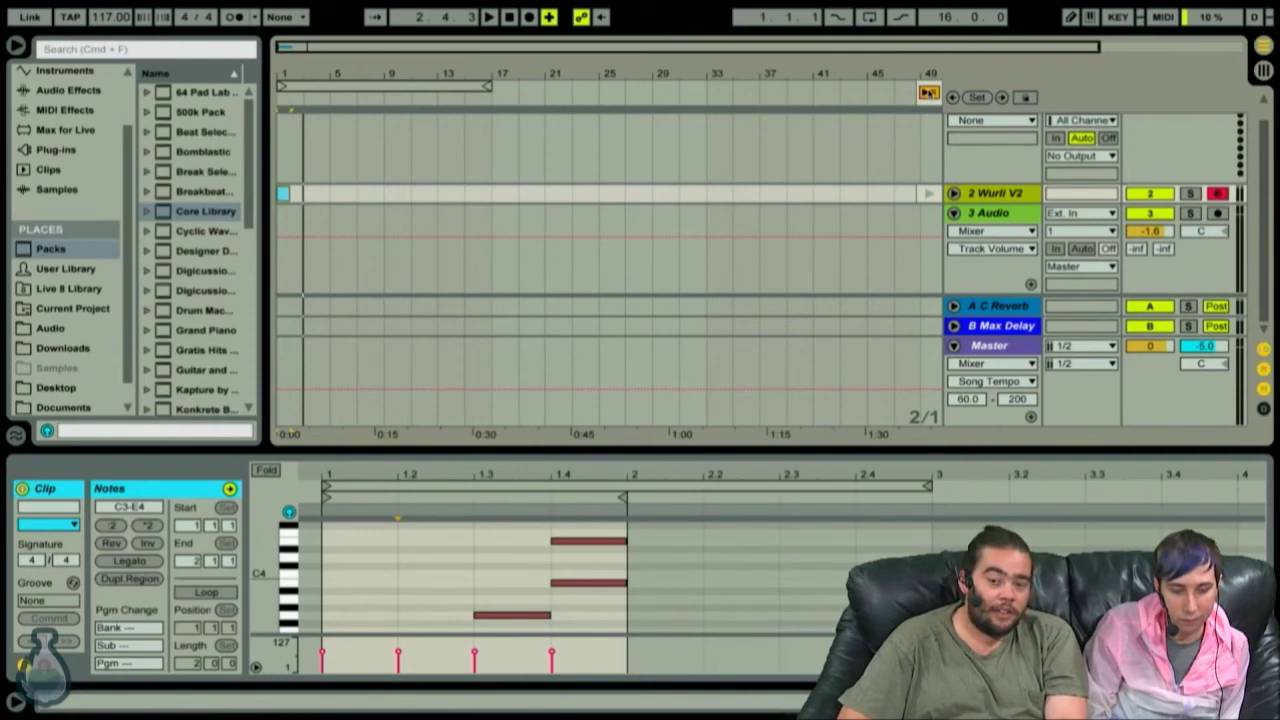
click(16, 700)
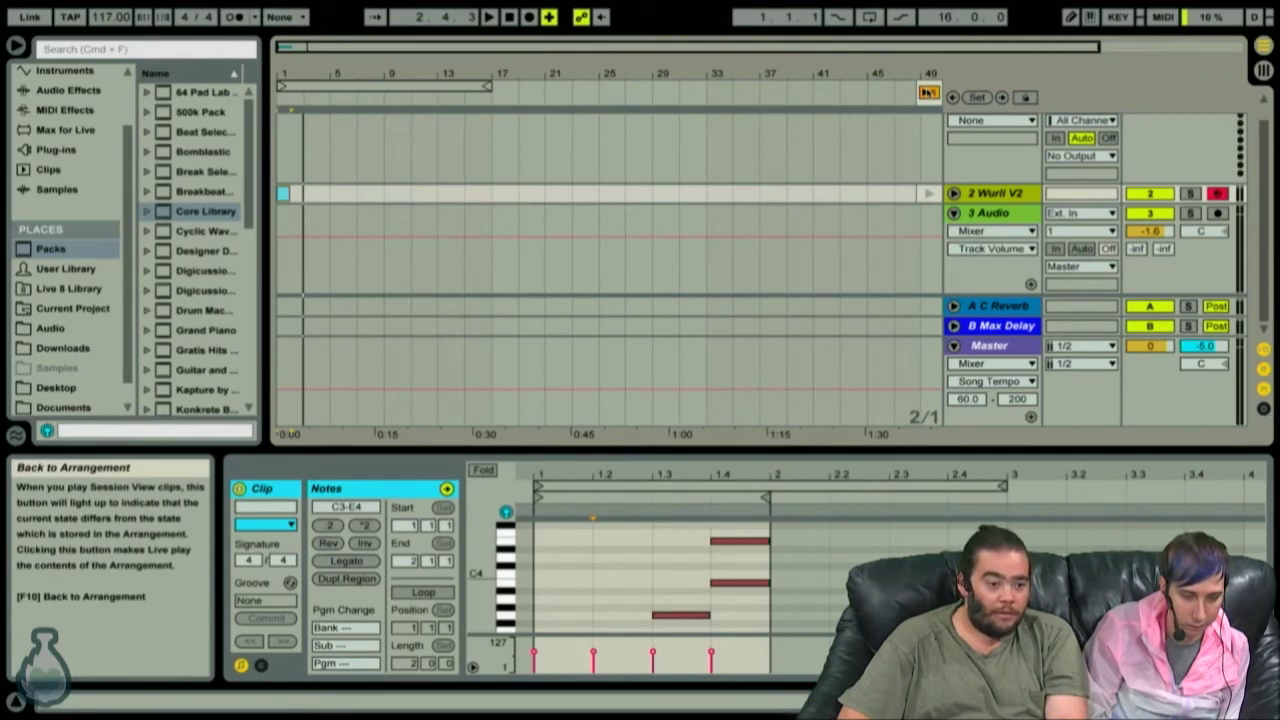
click(16, 700)
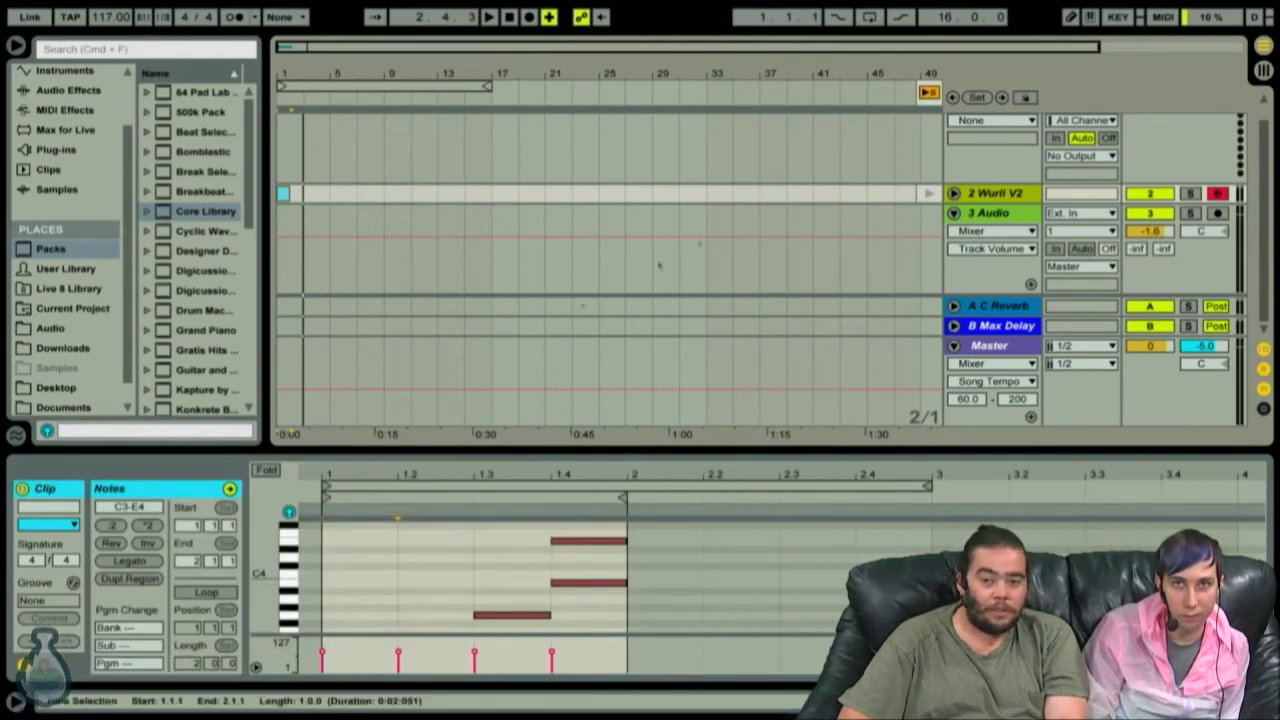
Set the insert mark at bar 39 and examine the key mappings for the key assigned to Back to Arrangement.
key(super+shift+k)
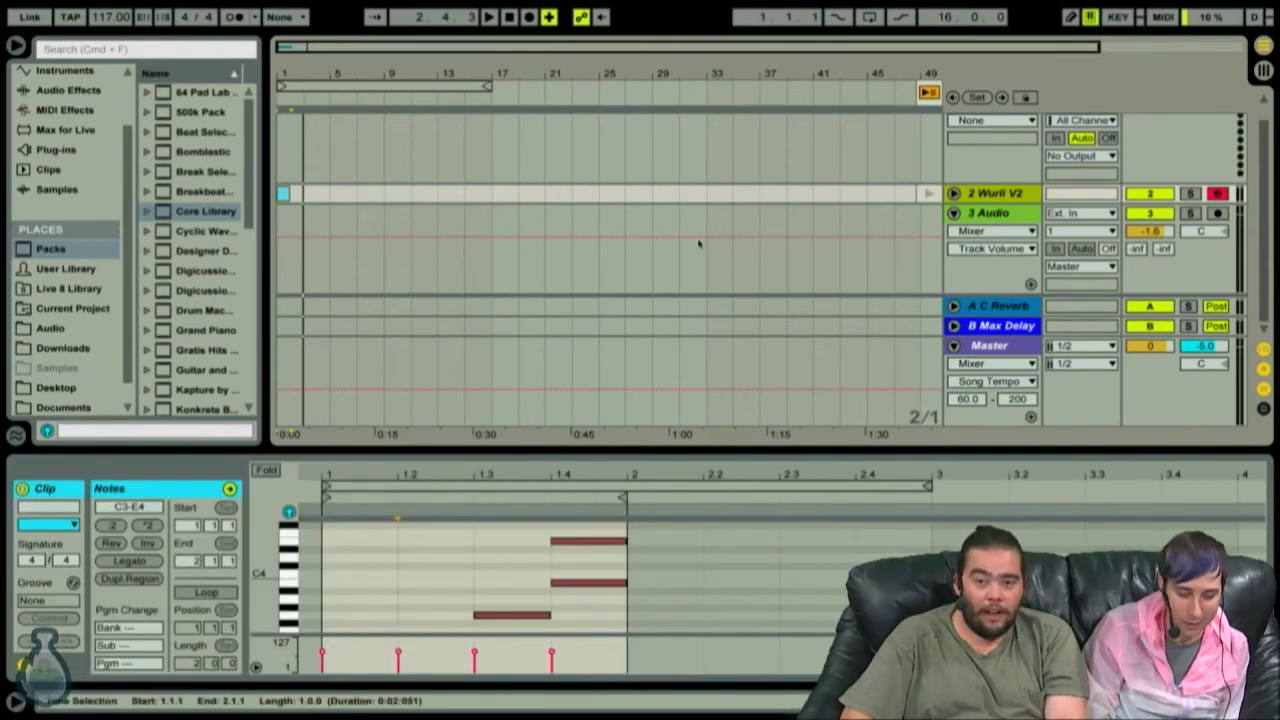
click(787, 186)
key(super+k)
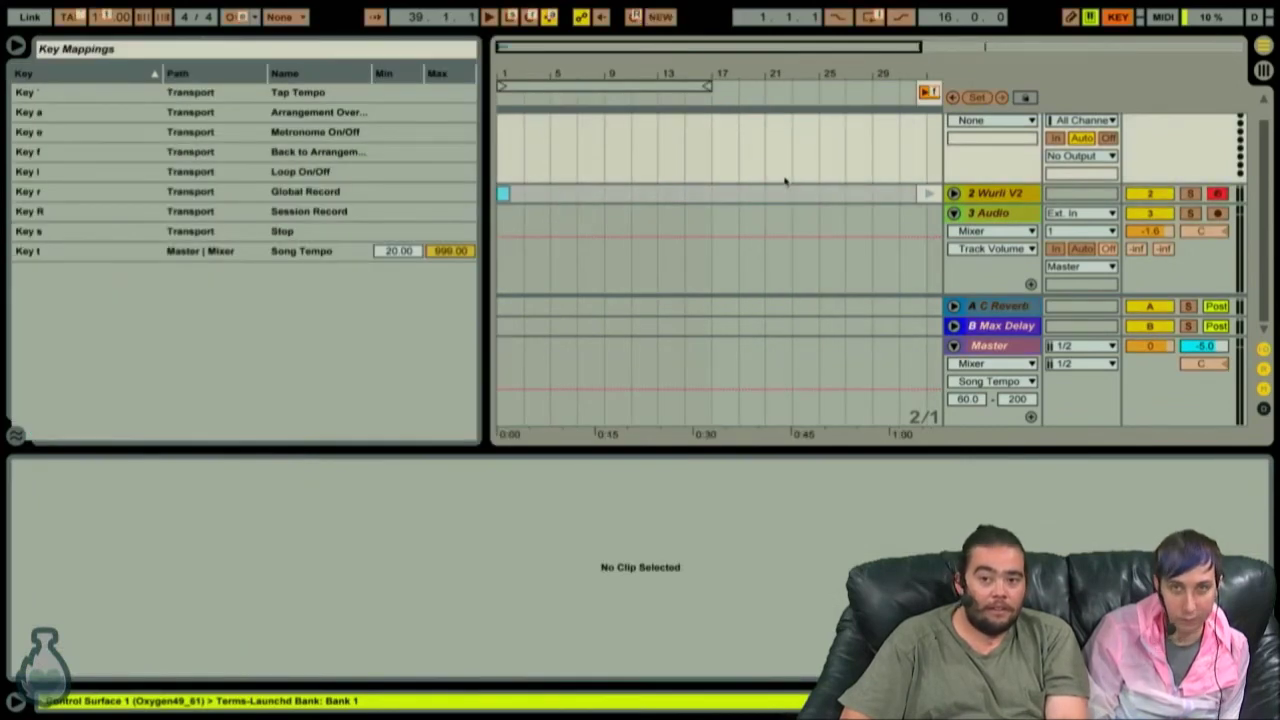
key(super+k)
key(super+k)
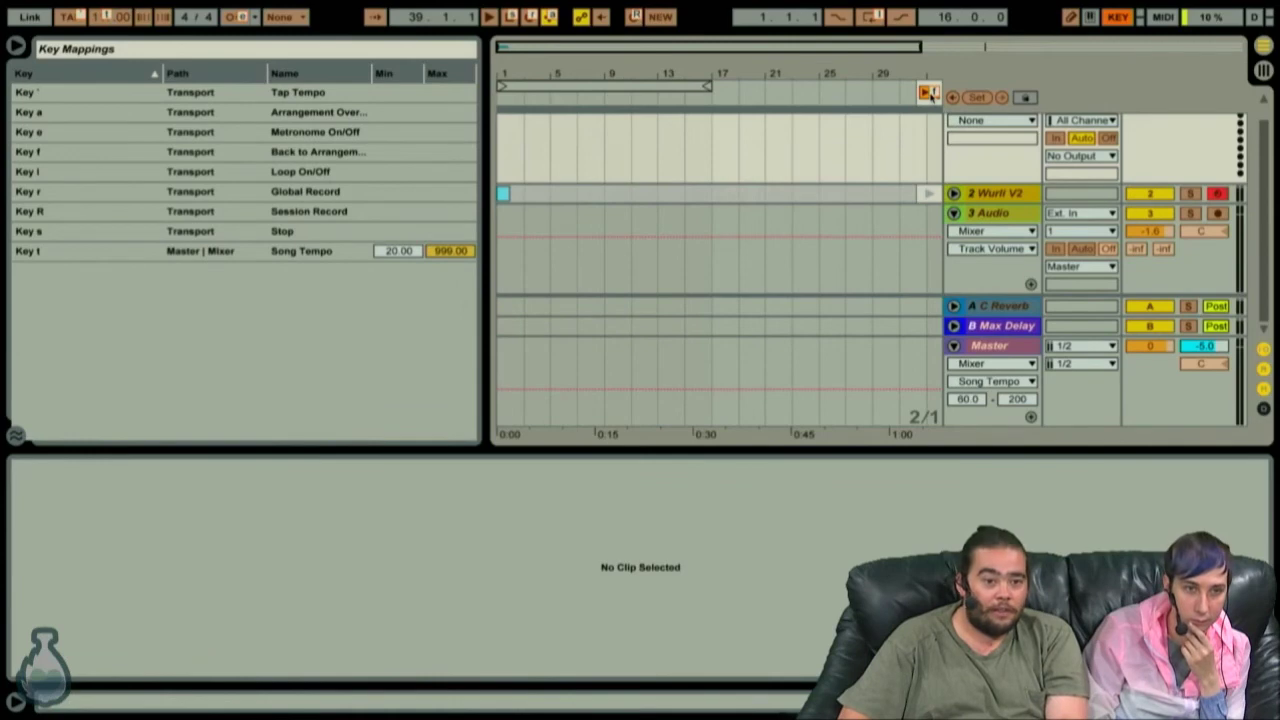
key(super+k)
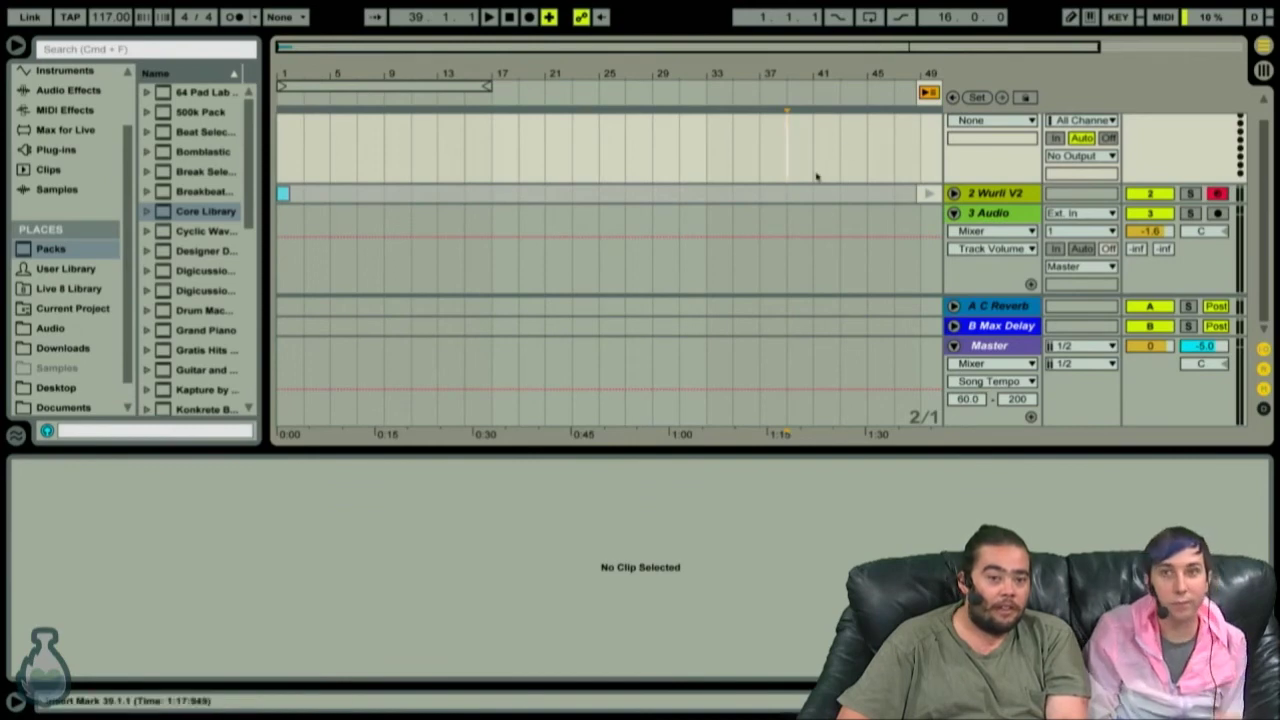
Set the insert mark at bar 45, return playback control to the Arrangement, and start and stop playback several times.
click(865, 157)
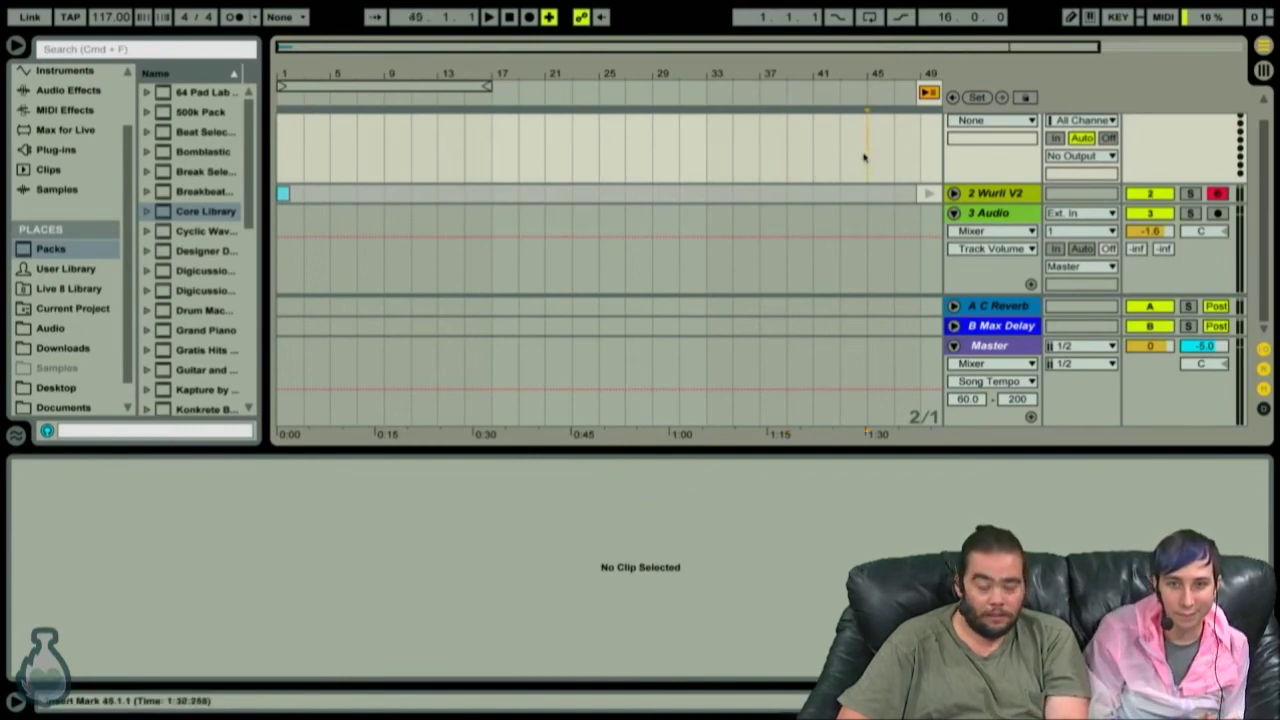
click(930, 93)
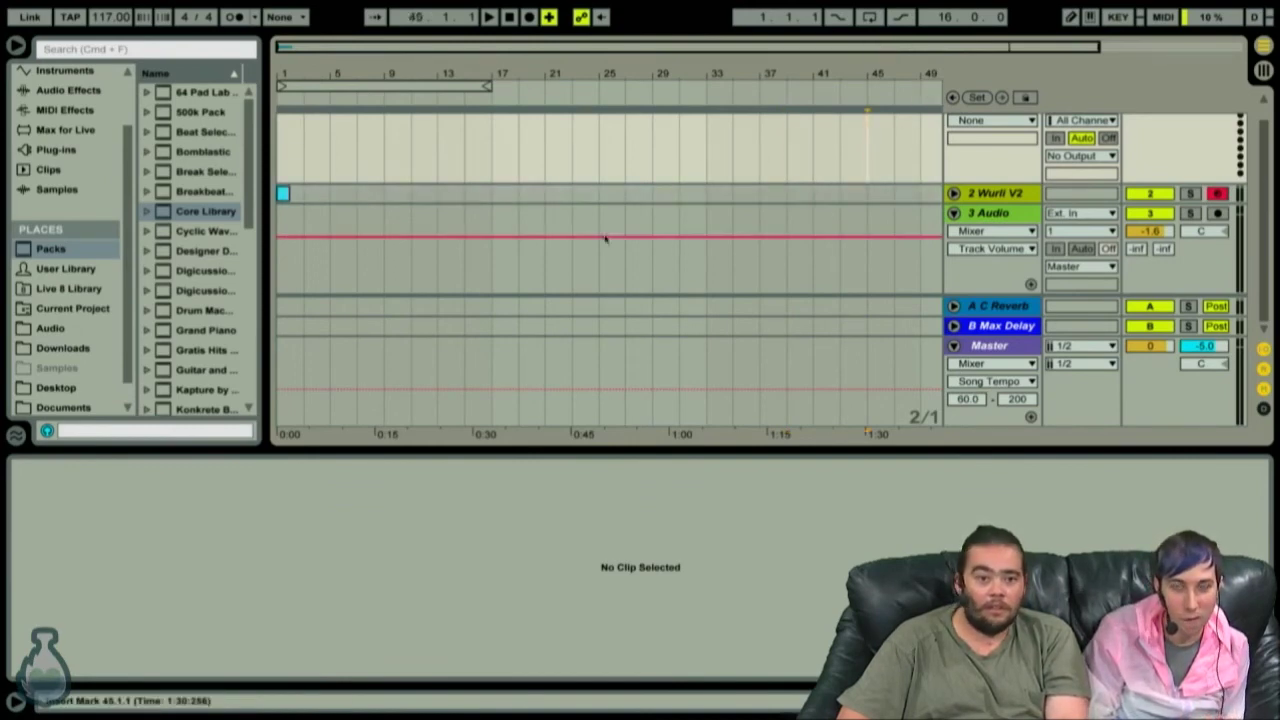
key(space)
key(space)
key(space)
key(space)
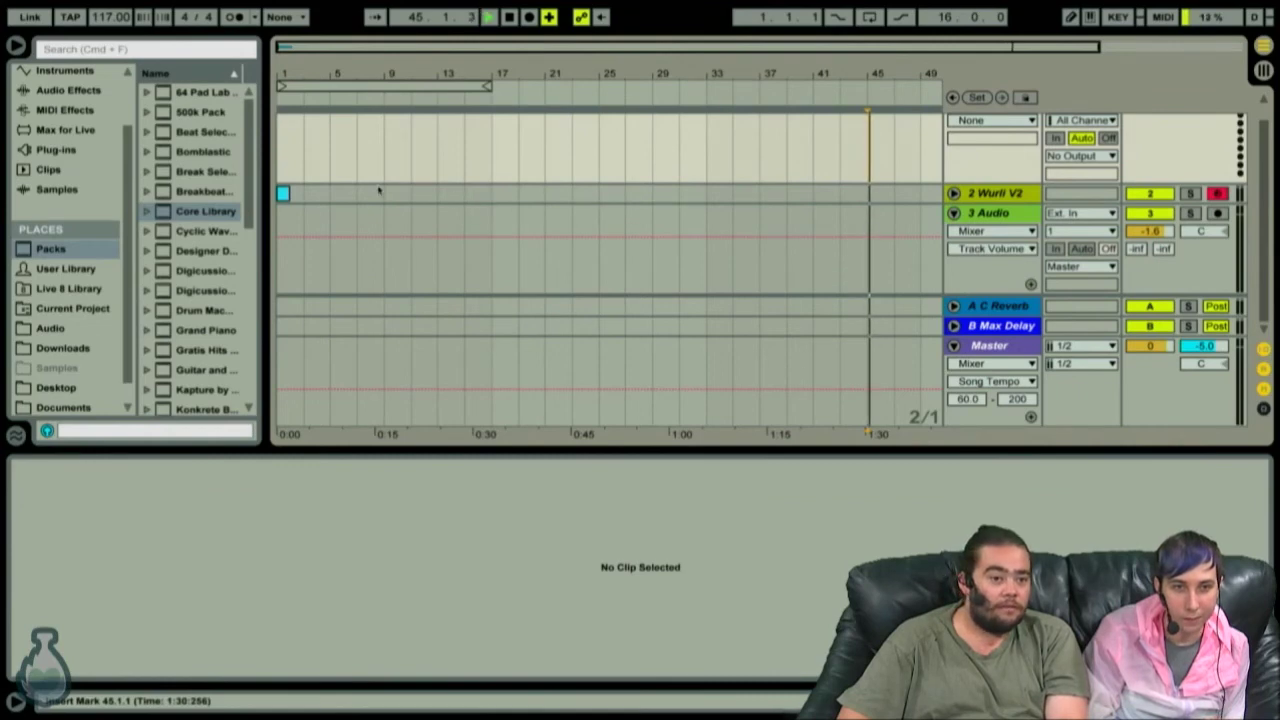
Return the song position to the start and play the pasted Wurli V2 clip briefly.
click(508, 18)
key(space)
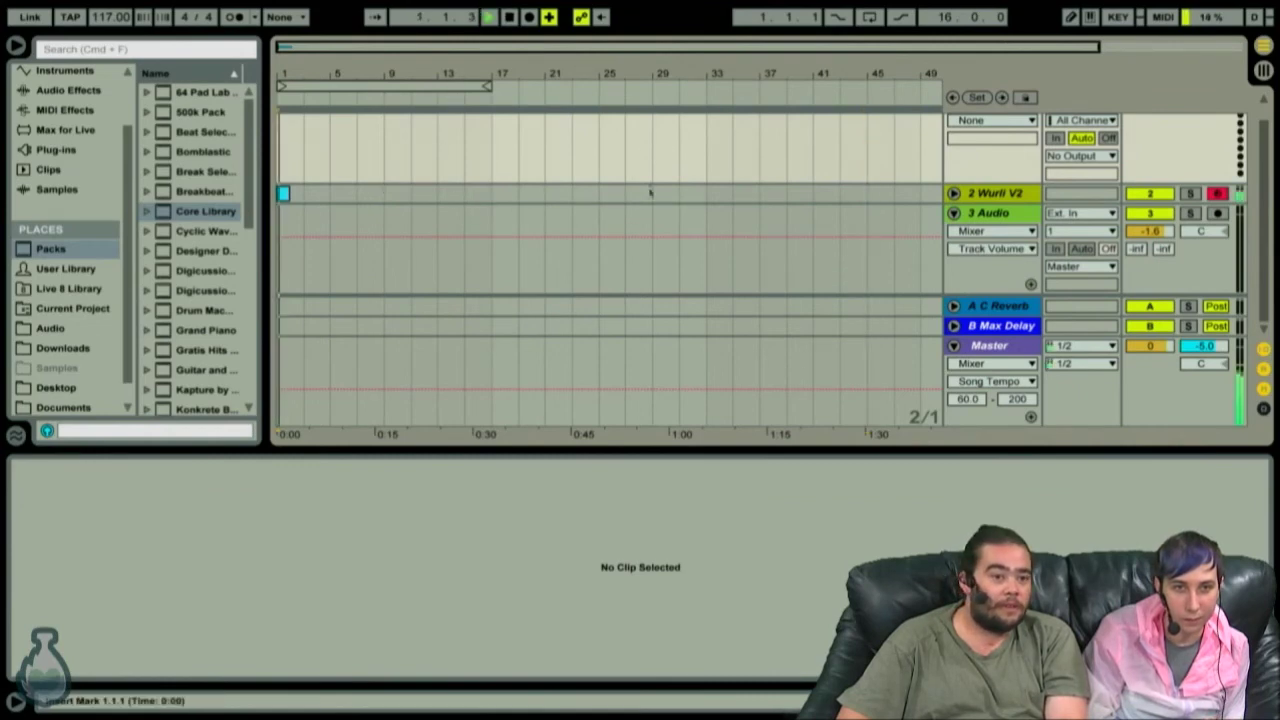
key(space)
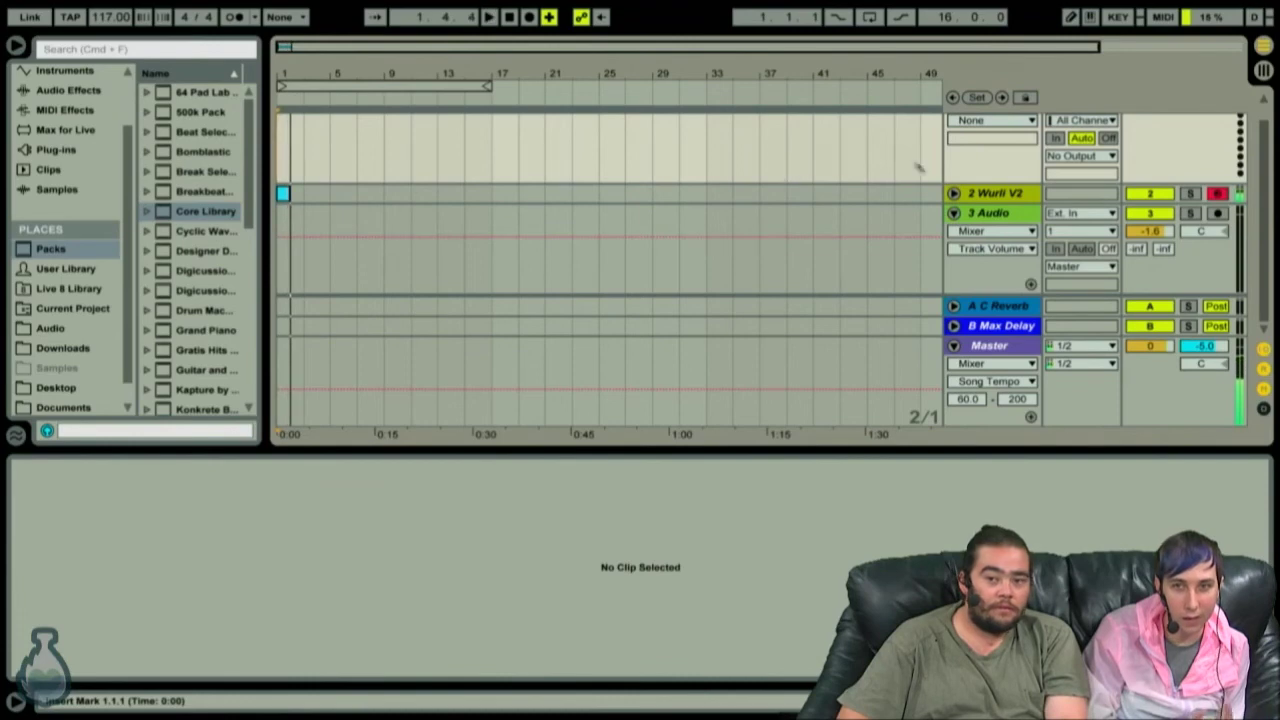
Unfold the Wurli V2 track, select its pasted clip, and enlarge the clip editor to show all its notes.
click(953, 193)
click(284, 220)
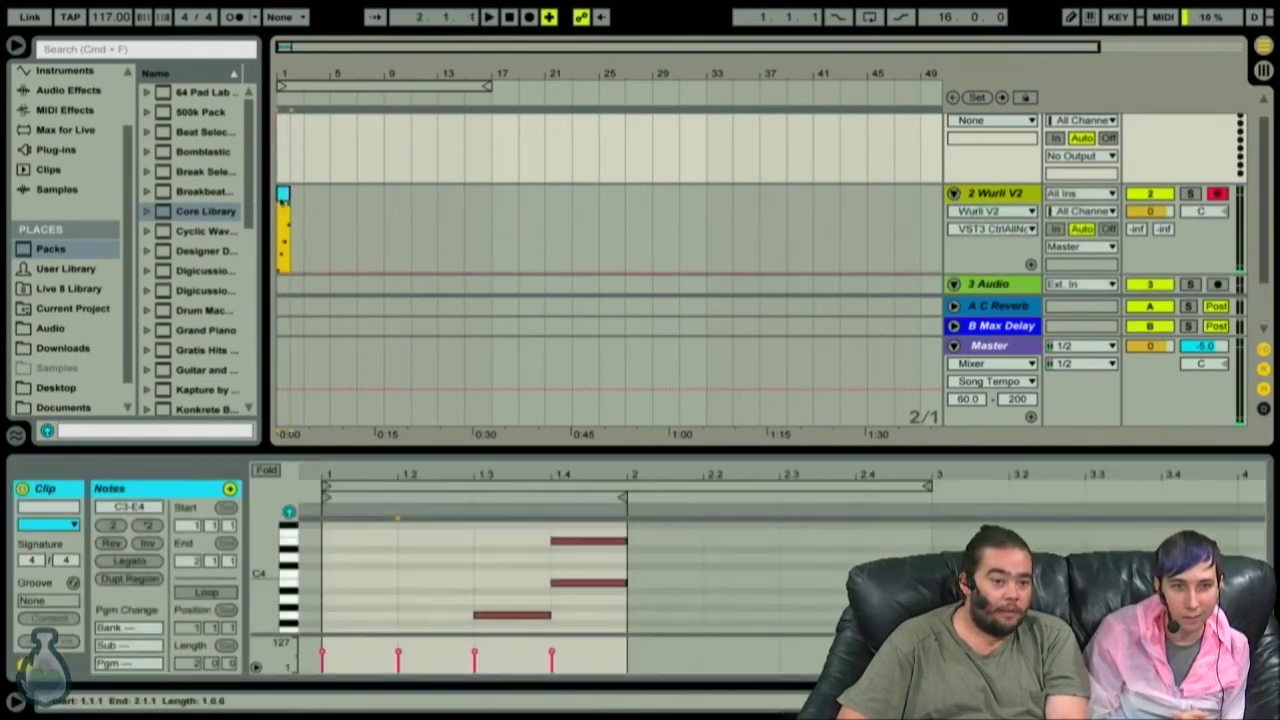
click(514, 463)
drag(543, 452, 543, 392)
click(497, 496)
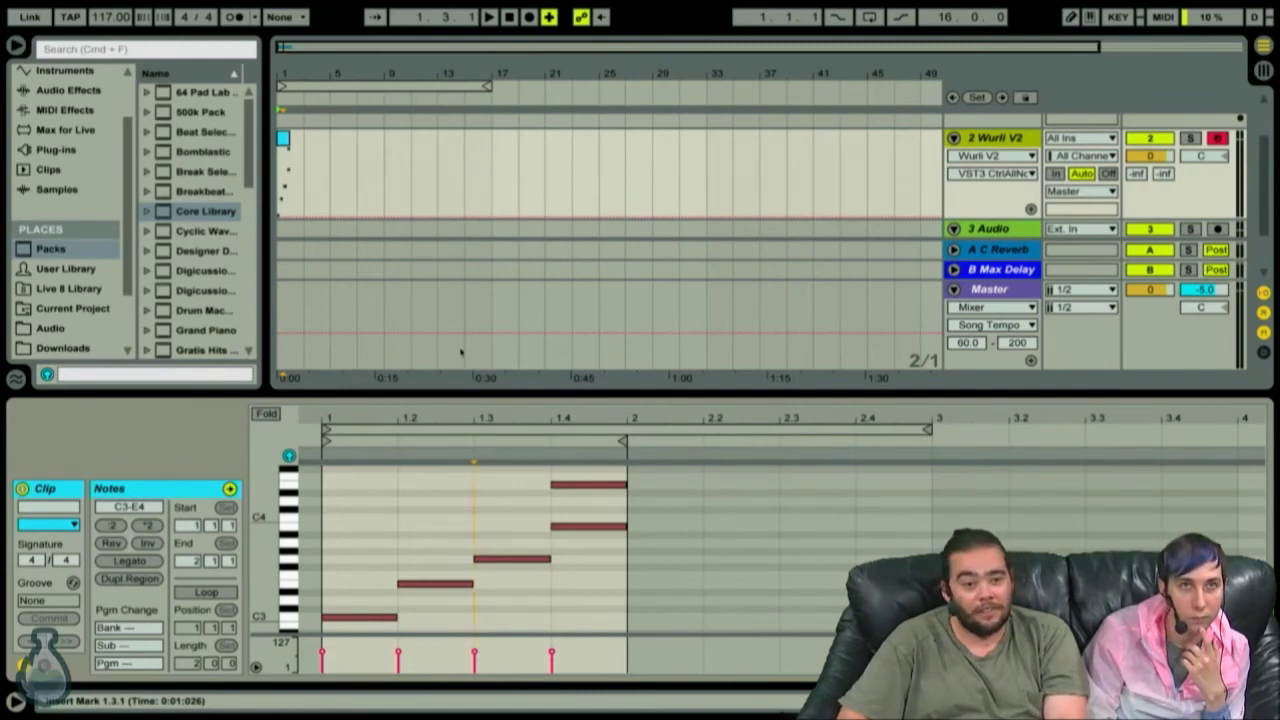
click(286, 147)
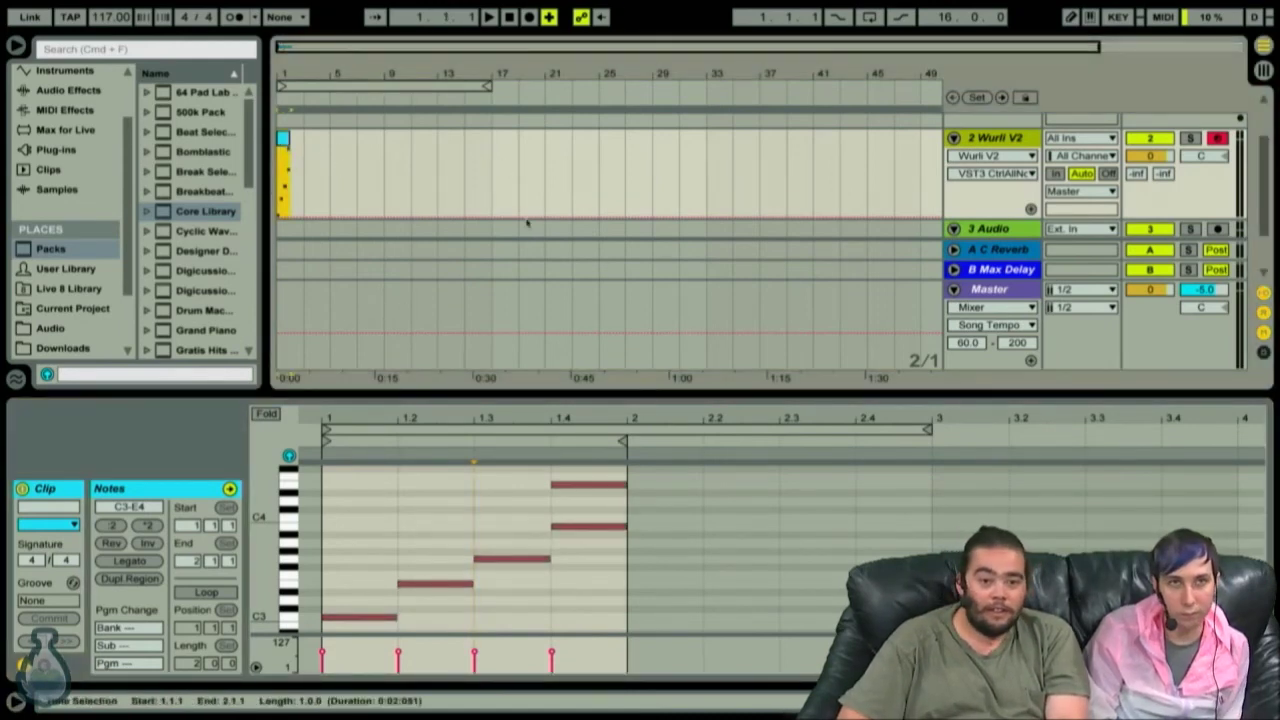
Switch to the Session View and toggle the clip's Envelopes and Notes boxes, leaving both hidden.
key(Tab)
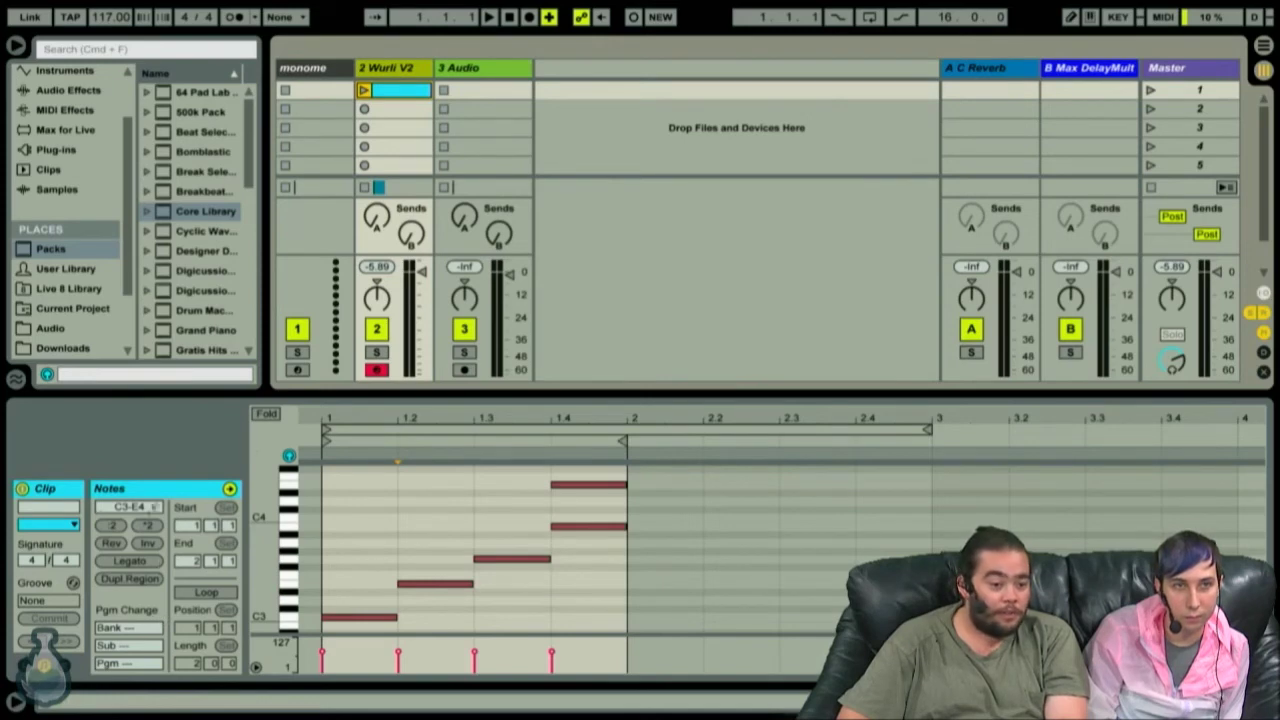
click(65, 665)
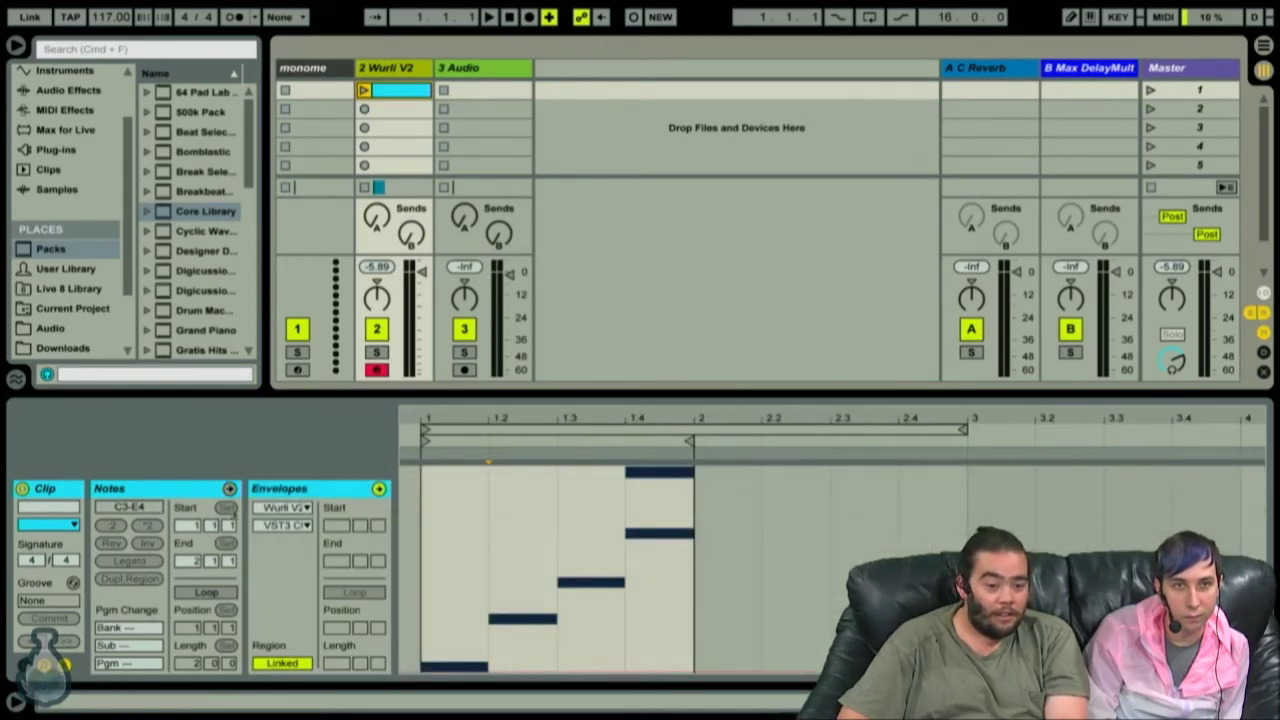
click(45, 665)
click(65, 665)
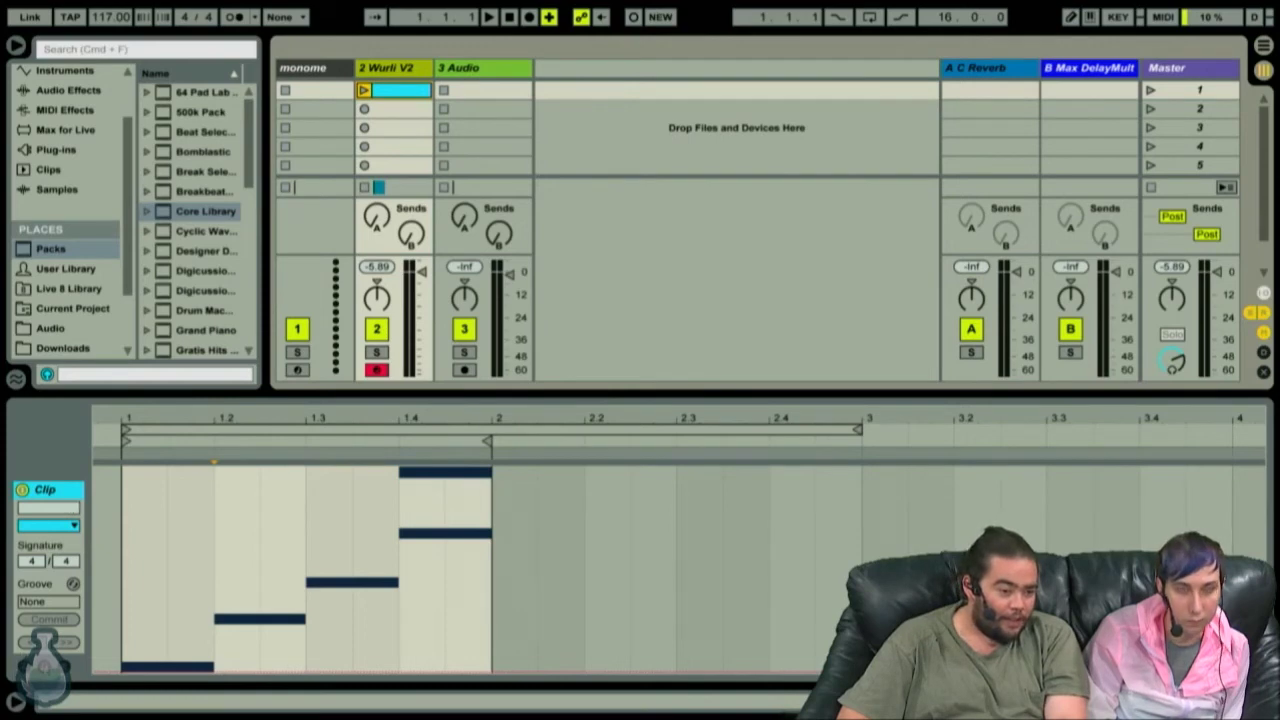
Show the Launch and Notes boxes of the Wurli V2 Session clip and turn on its loop with a length of two bars.
click(22, 665)
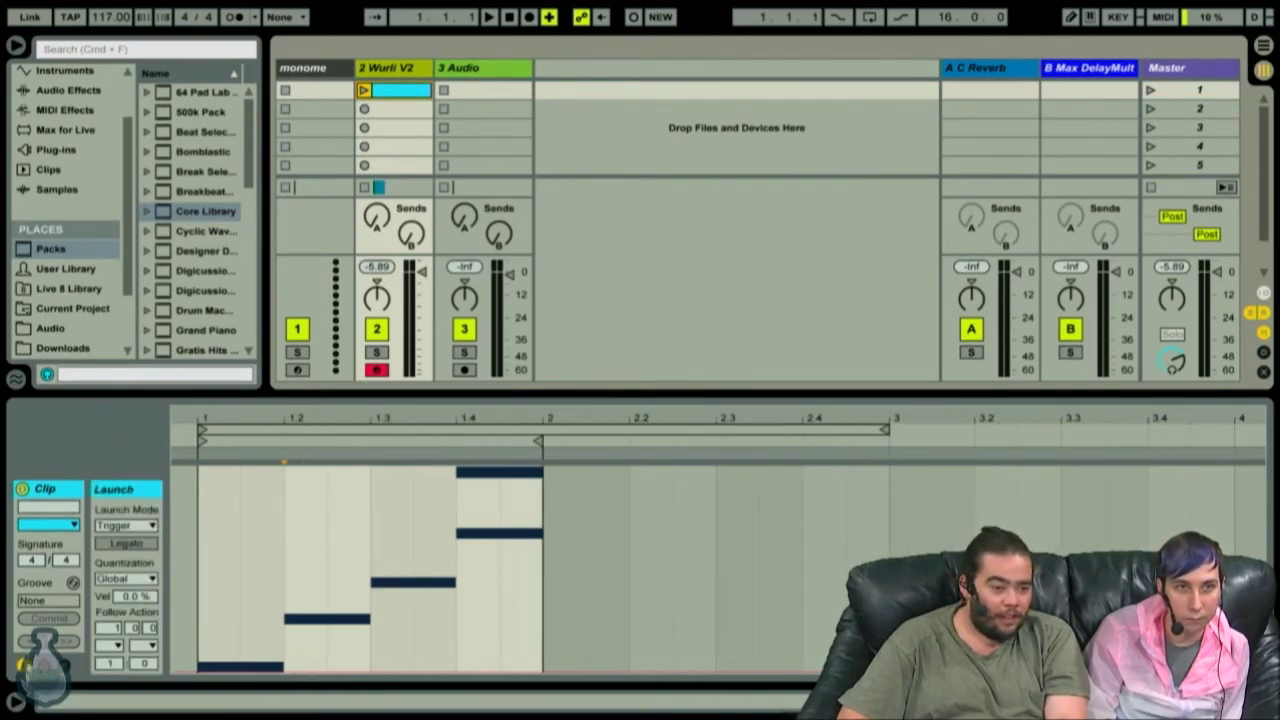
click(30, 665)
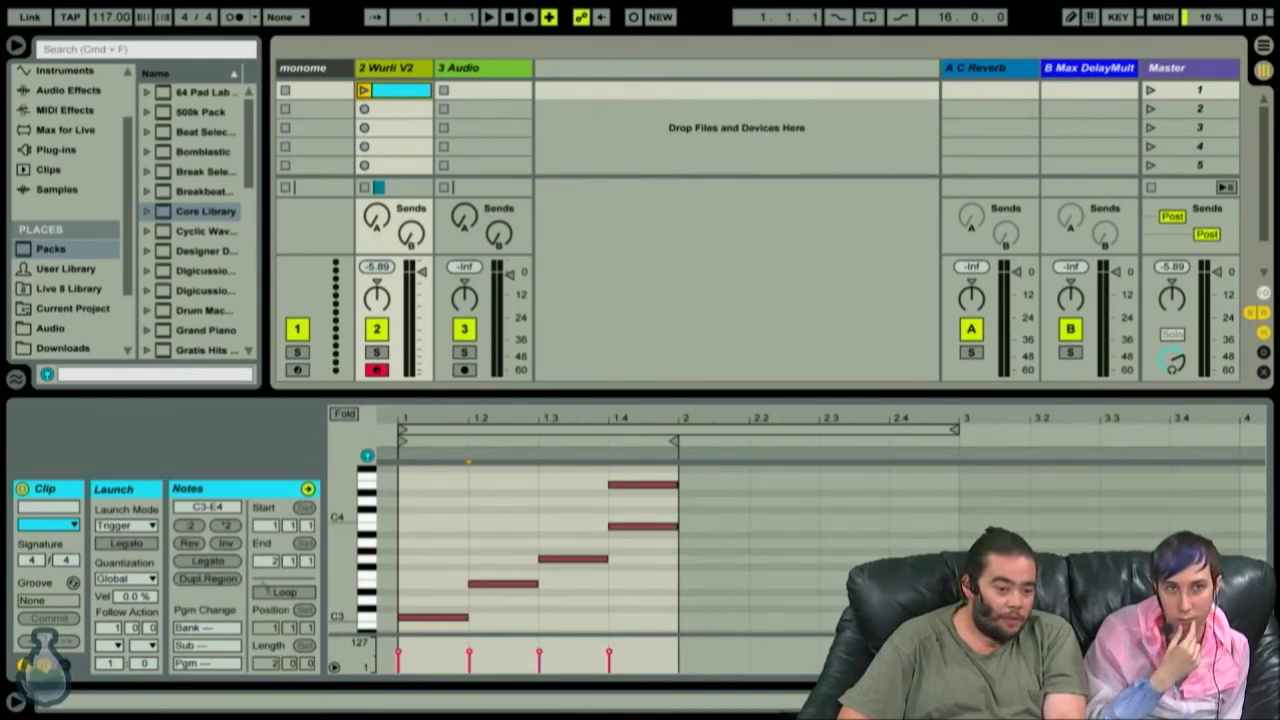
click(282, 593)
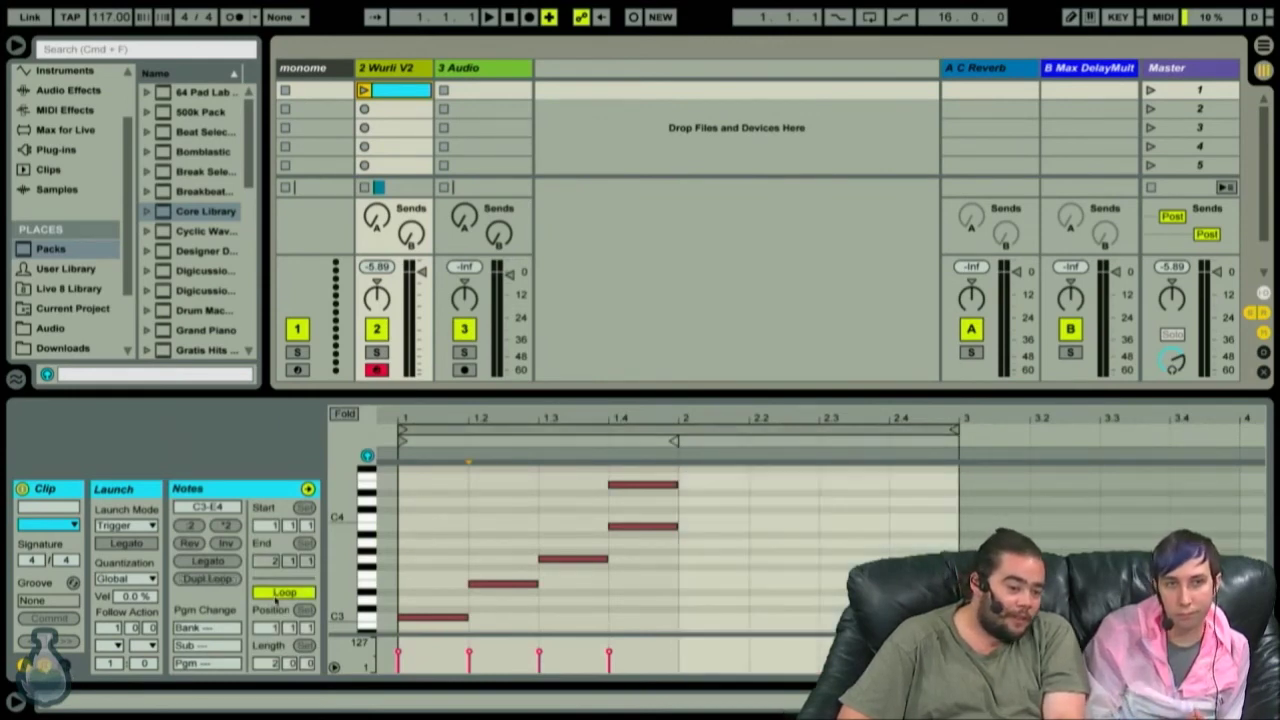
click(274, 664)
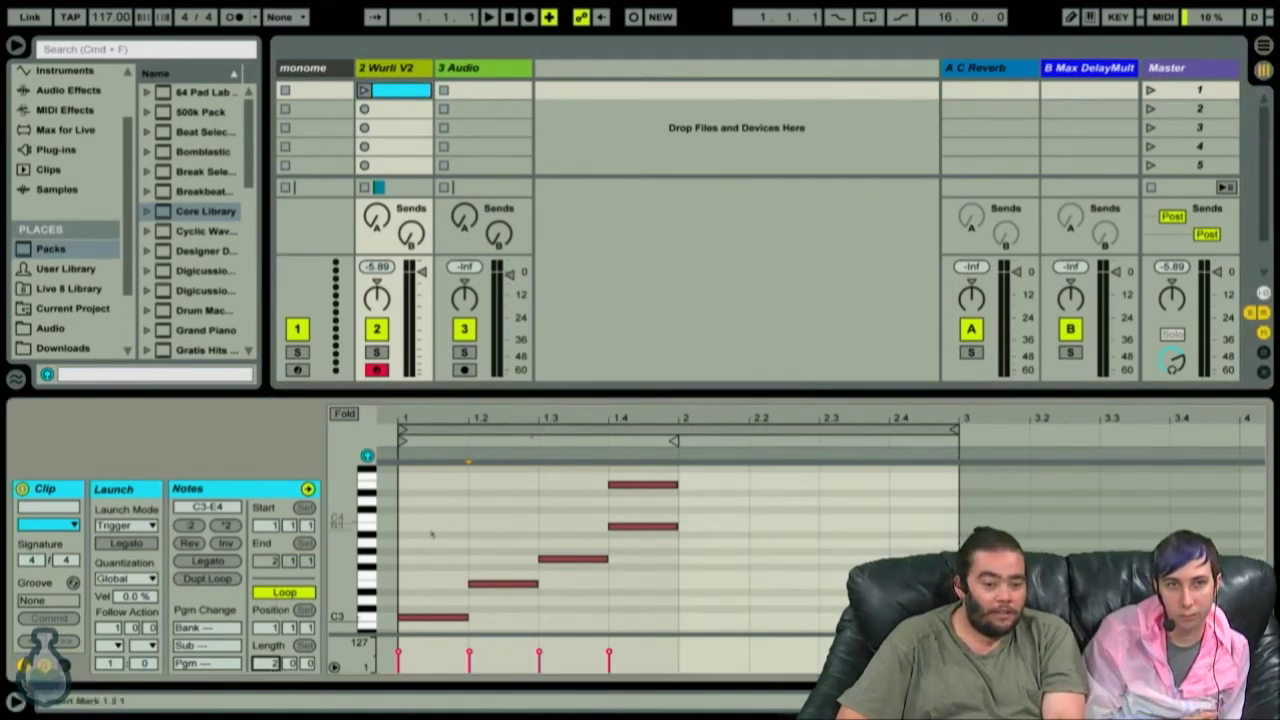
Add a one-beat D4 note at bar 2 and a one-beat C4 note at 2.2 in the Wurli V2 clip.
double_click(710, 501)
double_click(785, 543)
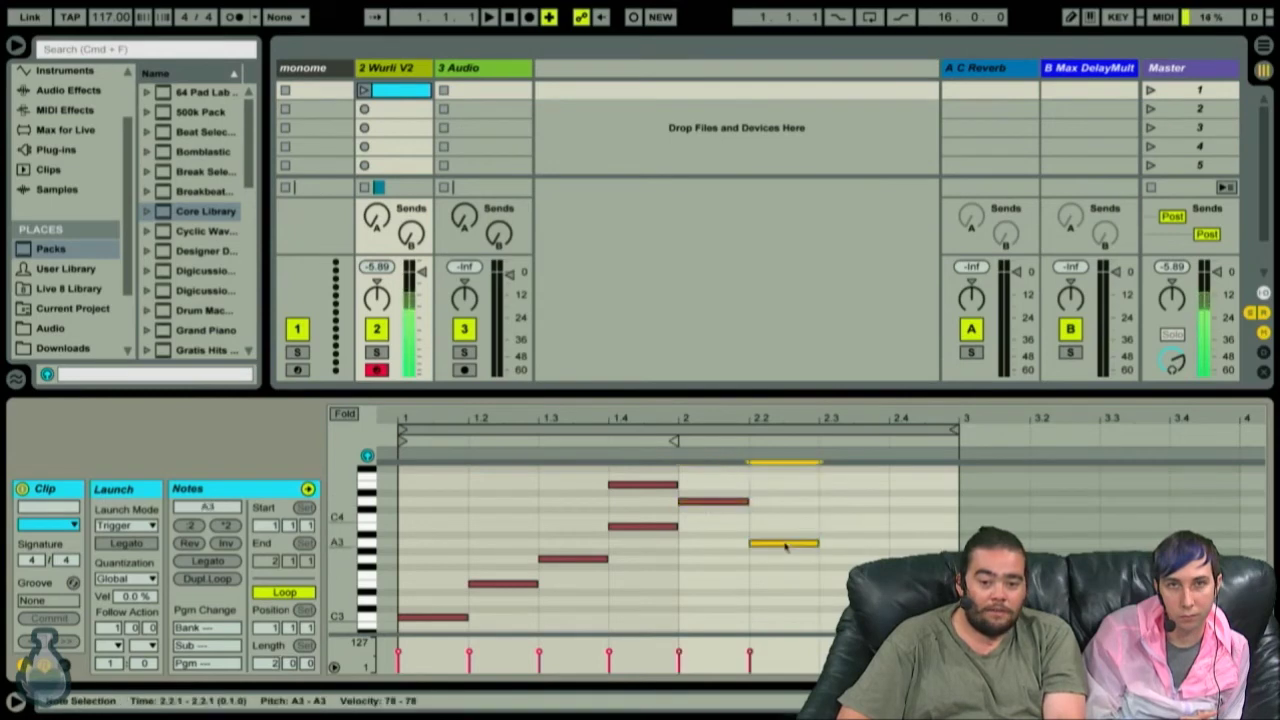
key(Up)
key(Up)
key(Up)
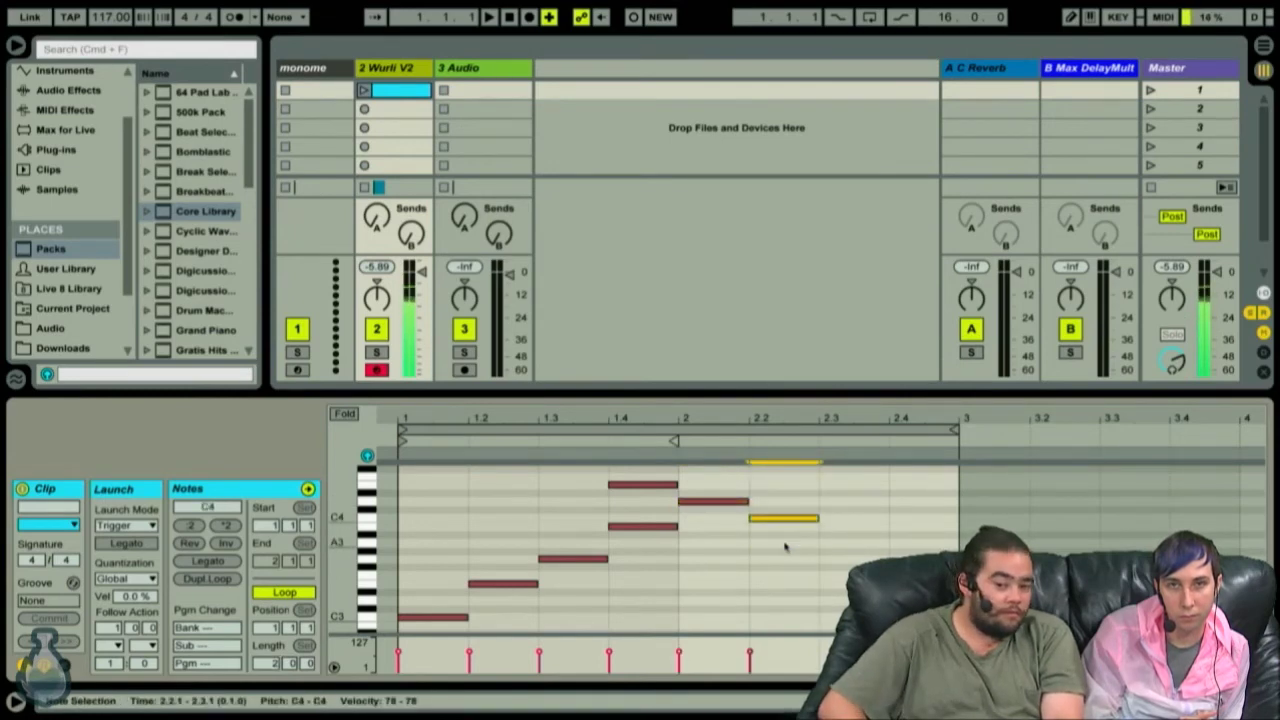
Duplicate the C4 note to beat 2.3 and transpose the copy down to F3.
key(ctrl+d)
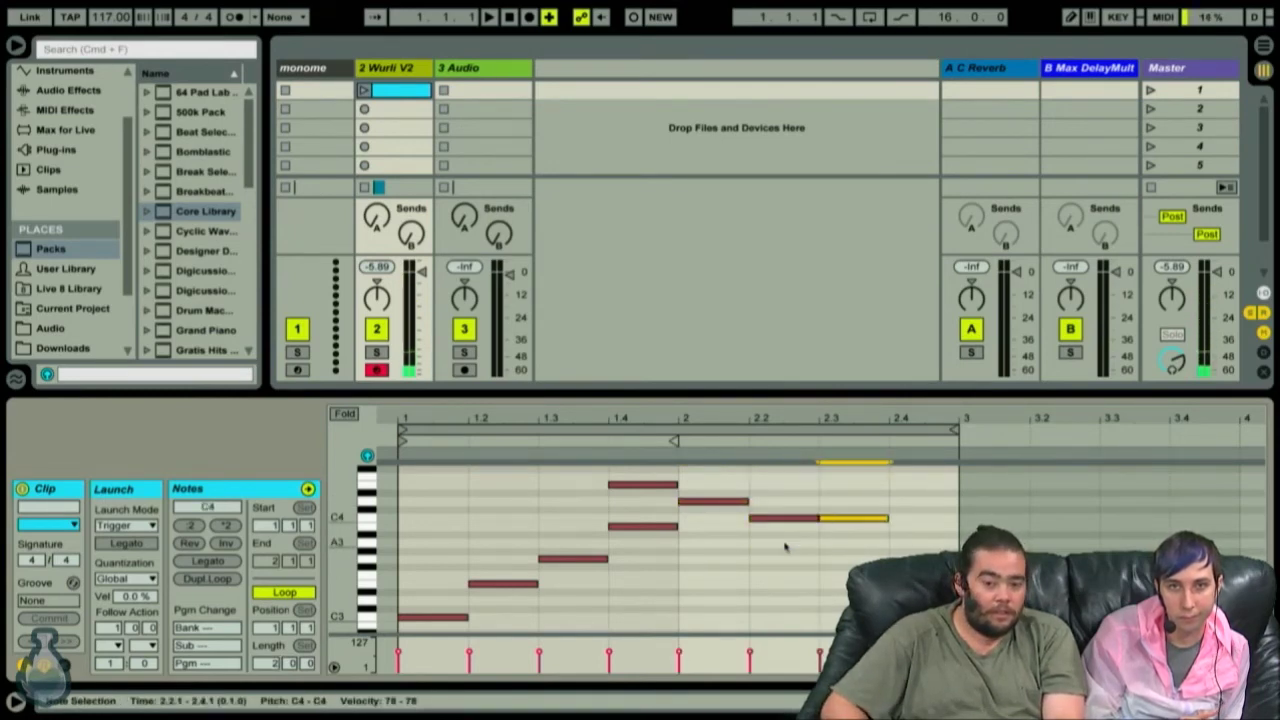
key(Down)
key(Down)
key(Down)
key(Down)
key(Down)
key(Down)
key(Down)
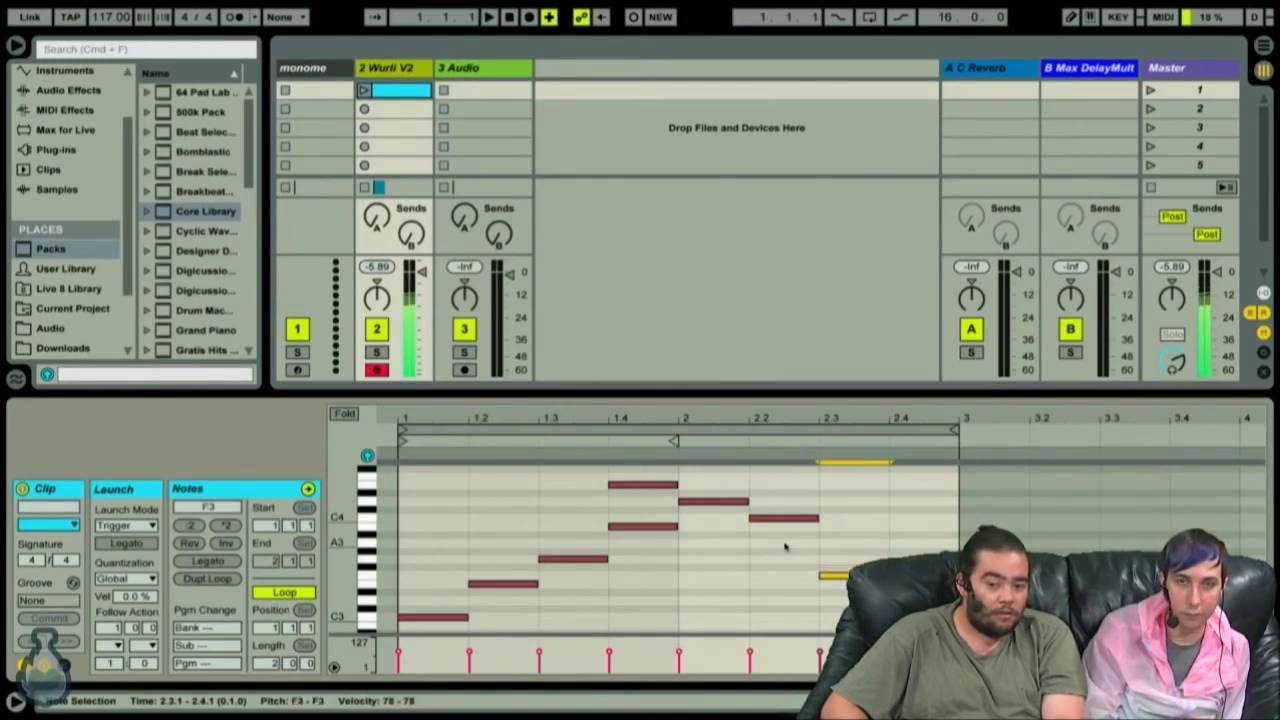
Duplicate the F3 note to beat 2.4 and lower the copy to C3.
key(ctrl+d)
key(Down)
key(Down)
key(Down)
key(Down)
key(Down)
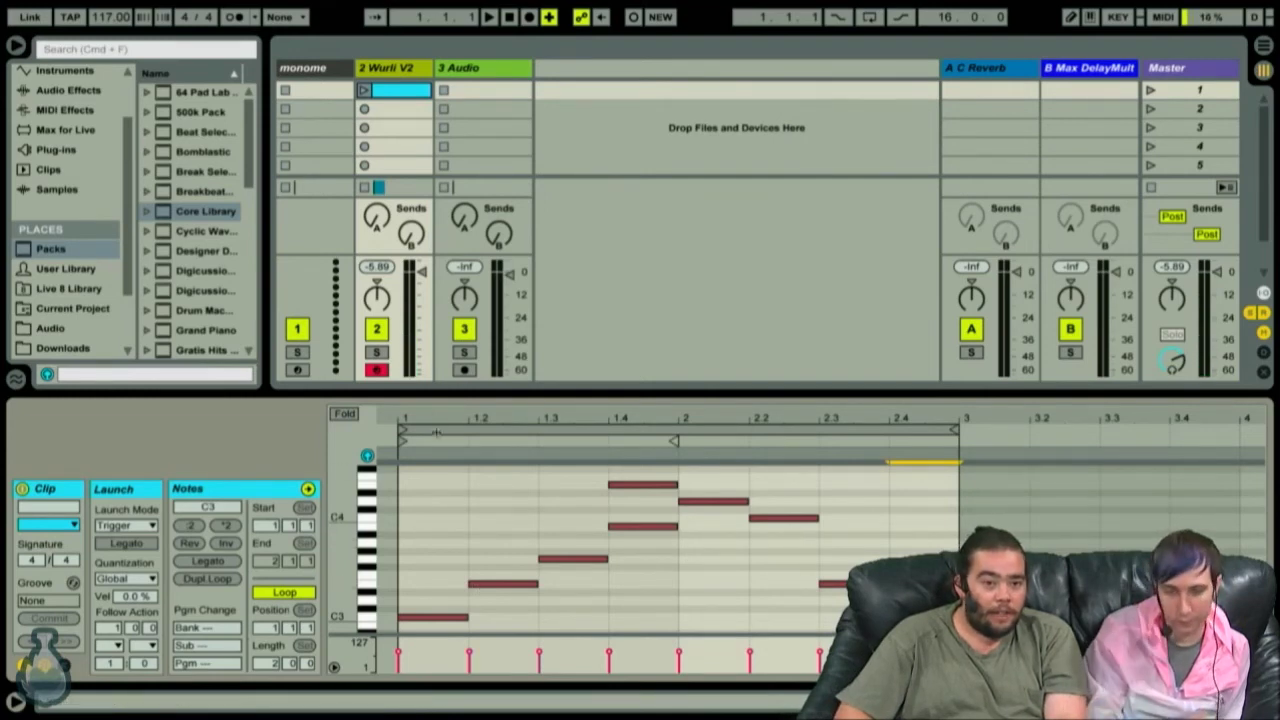
Launch the Wurli V2 clip to hear the two-bar loop, and select the clip's start marker.
click(364, 91)
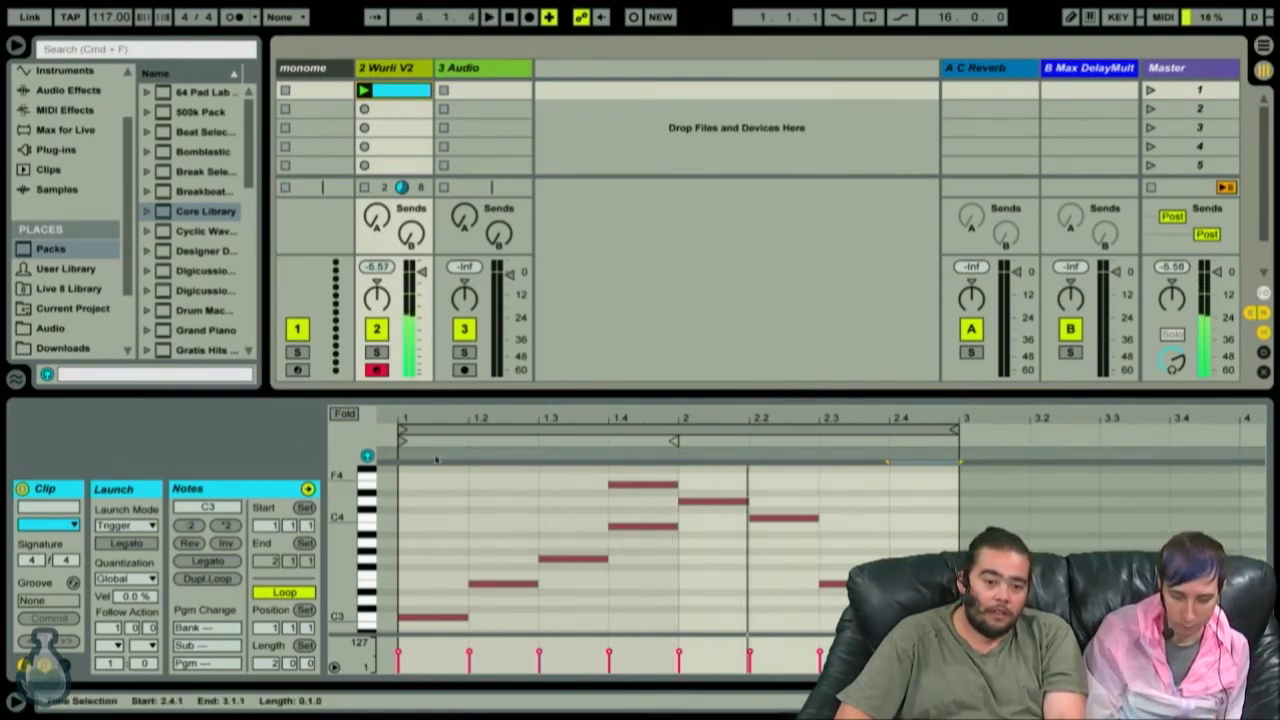
click(402, 439)
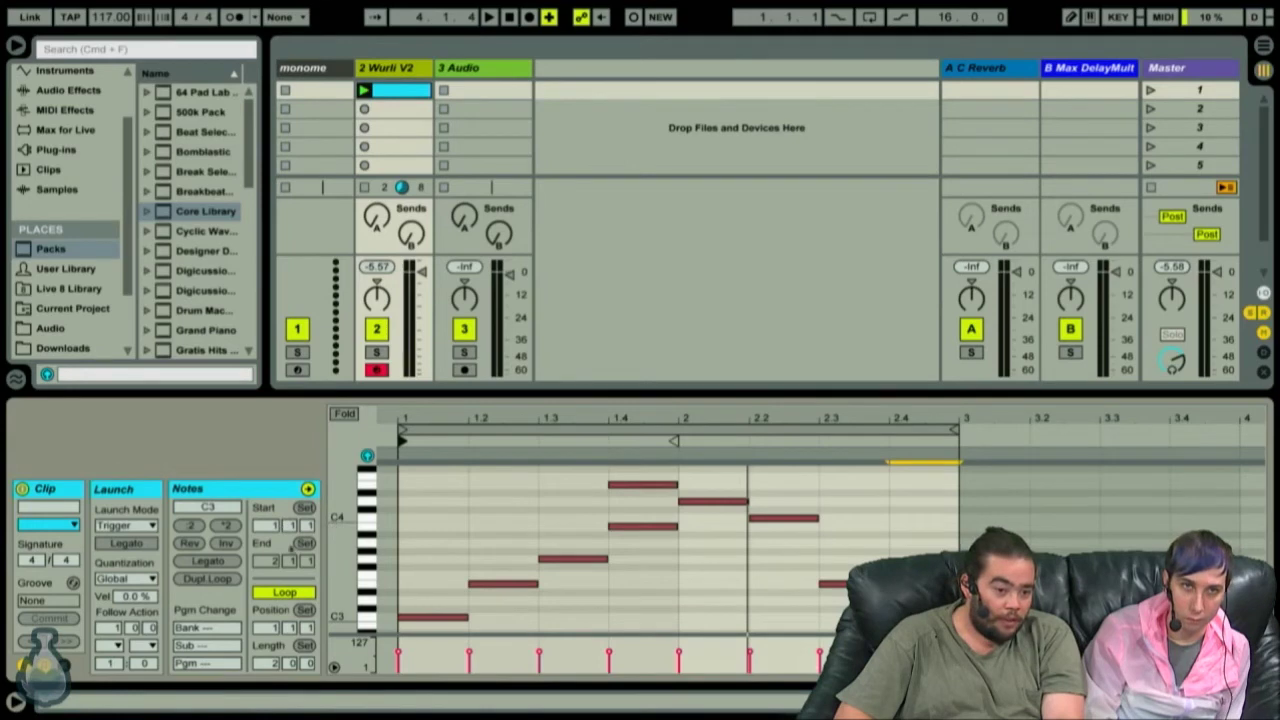
click(520, 453)
key(space)
Move the clip's end marker to 1.4, shift its start marker to 1.4, and play the clip to hear the effect.
click(675, 441)
mouse_move(675, 441)
mouse_down()
mouse_move(956, 441)
mouse_move(607, 441)
mouse_up()
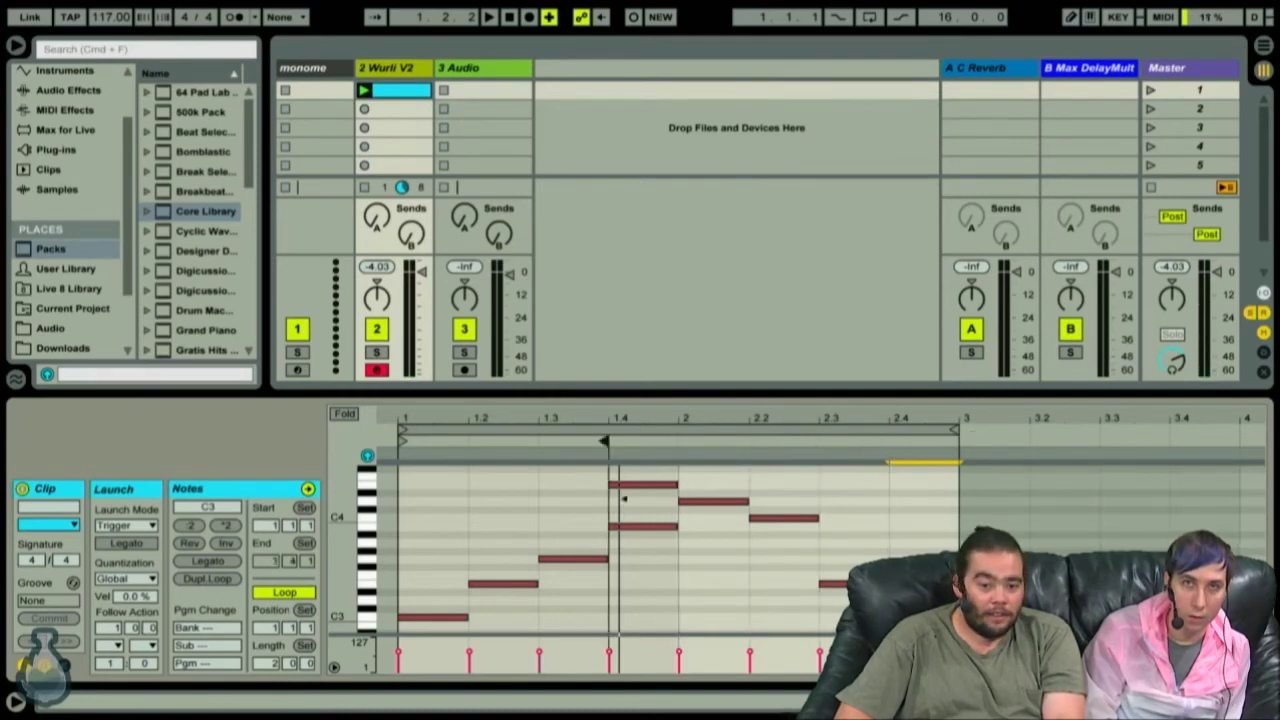
mouse_move(403, 441)
mouse_down()
mouse_move(725, 411)
mouse_move(680, 440)
mouse_move(611, 440)
mouse_up()
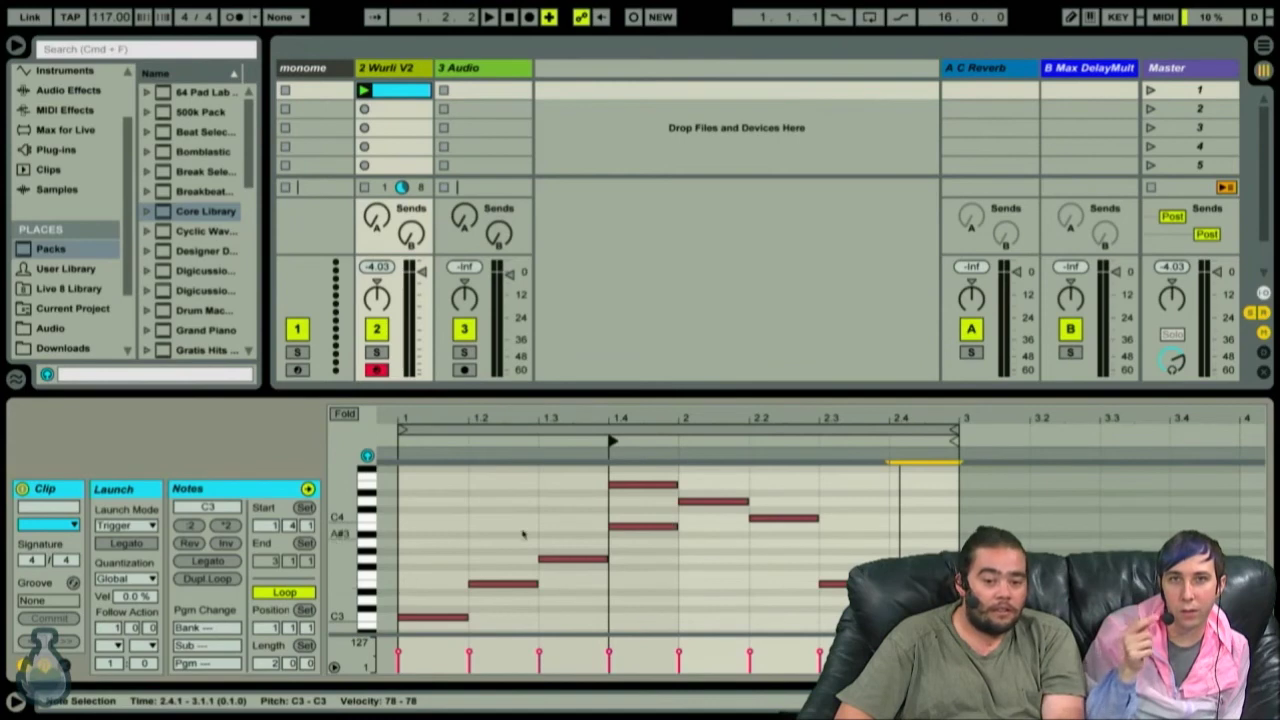
key(space)
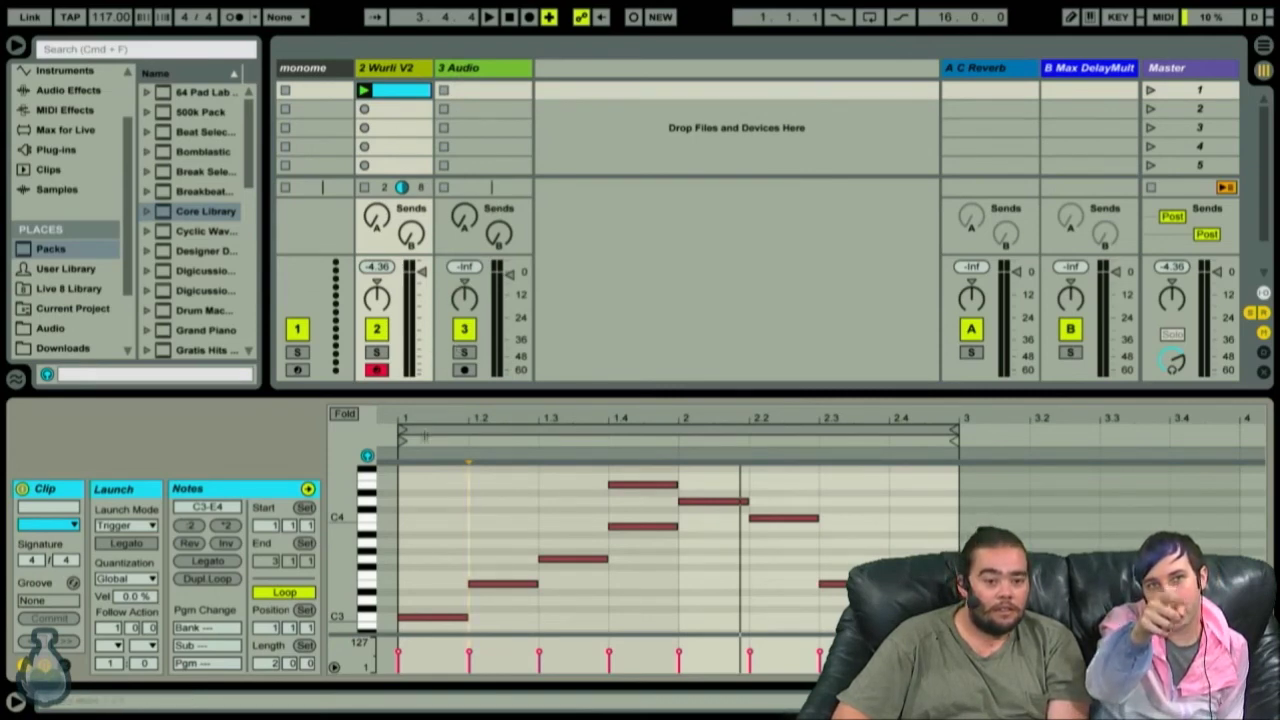
Set the clip's loop start to bar 2 while placing the start marker at 1.1.1.
drag(401, 430, 540, 430)
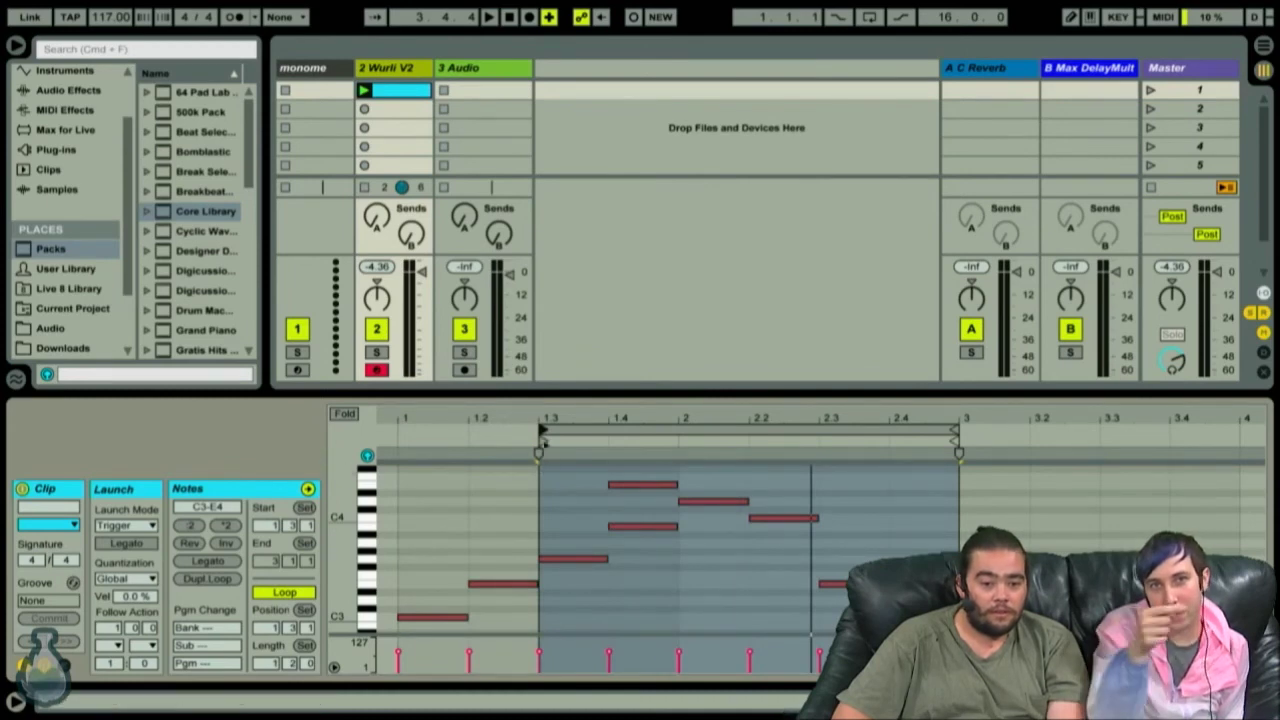
drag(541, 440, 400, 442)
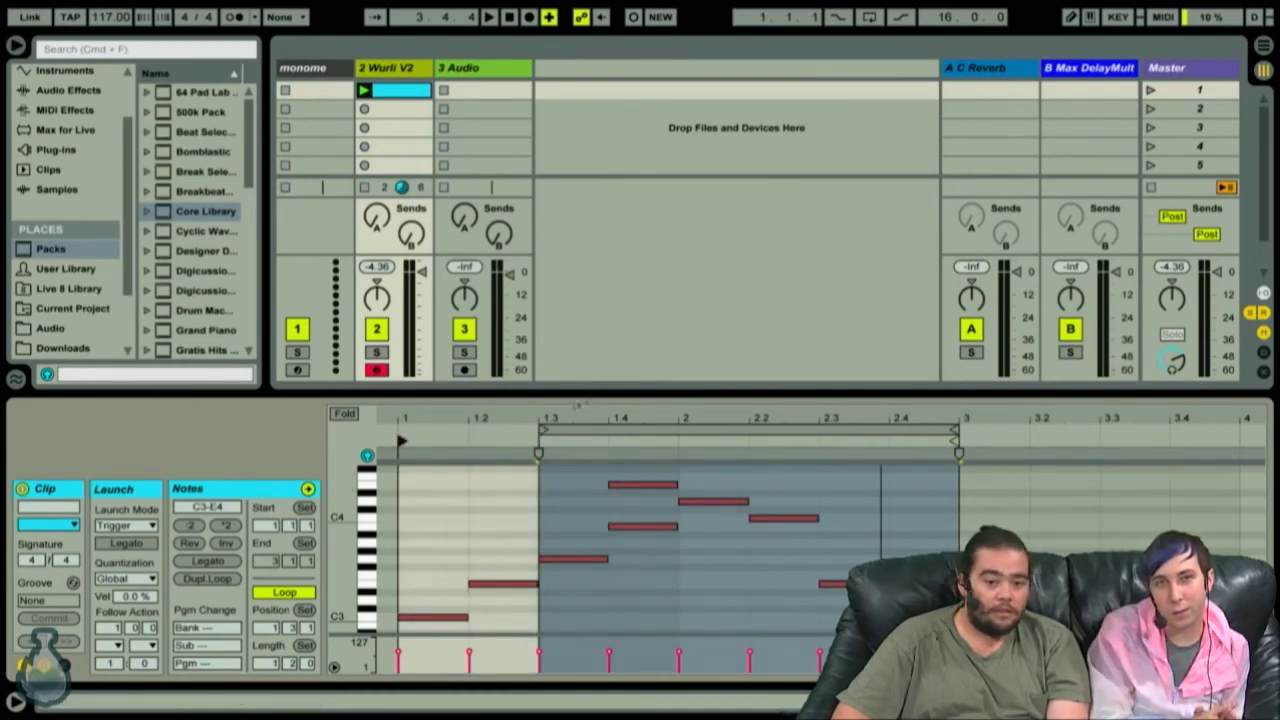
drag(541, 430, 681, 430)
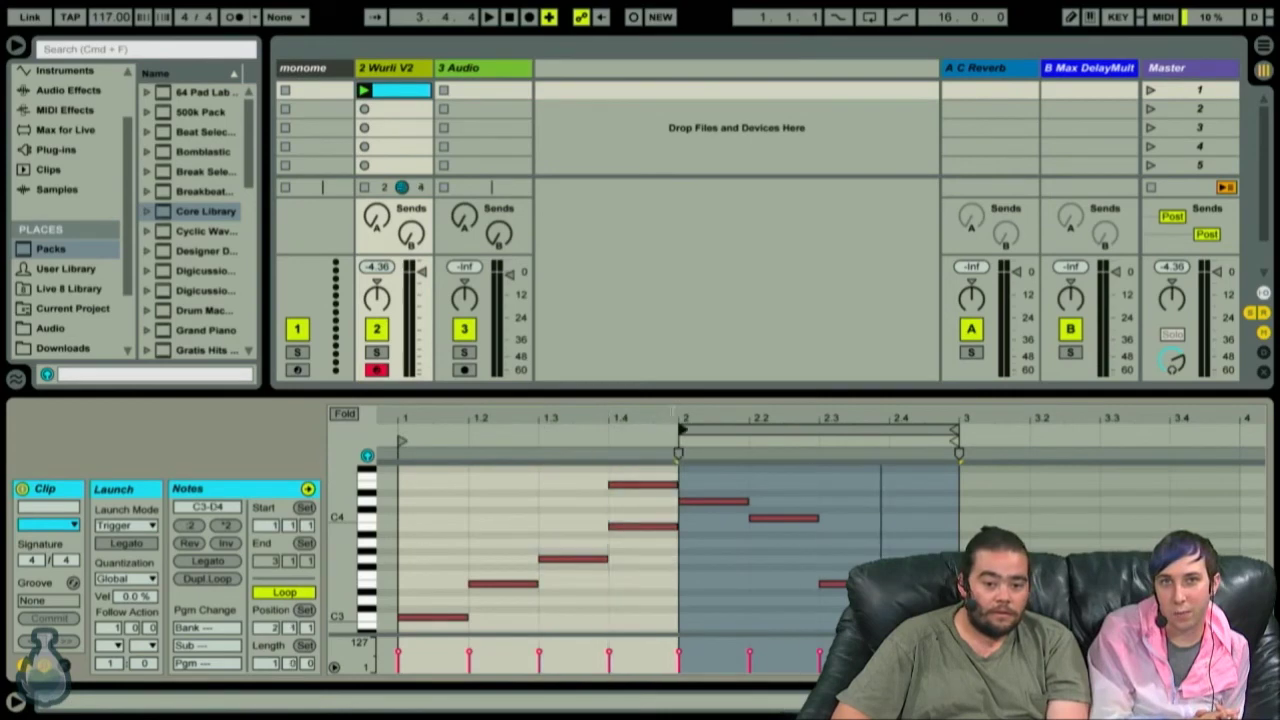
Play the clip from its start marker into the one-bar loop, and show the clip's Envelopes box.
click(587, 472)
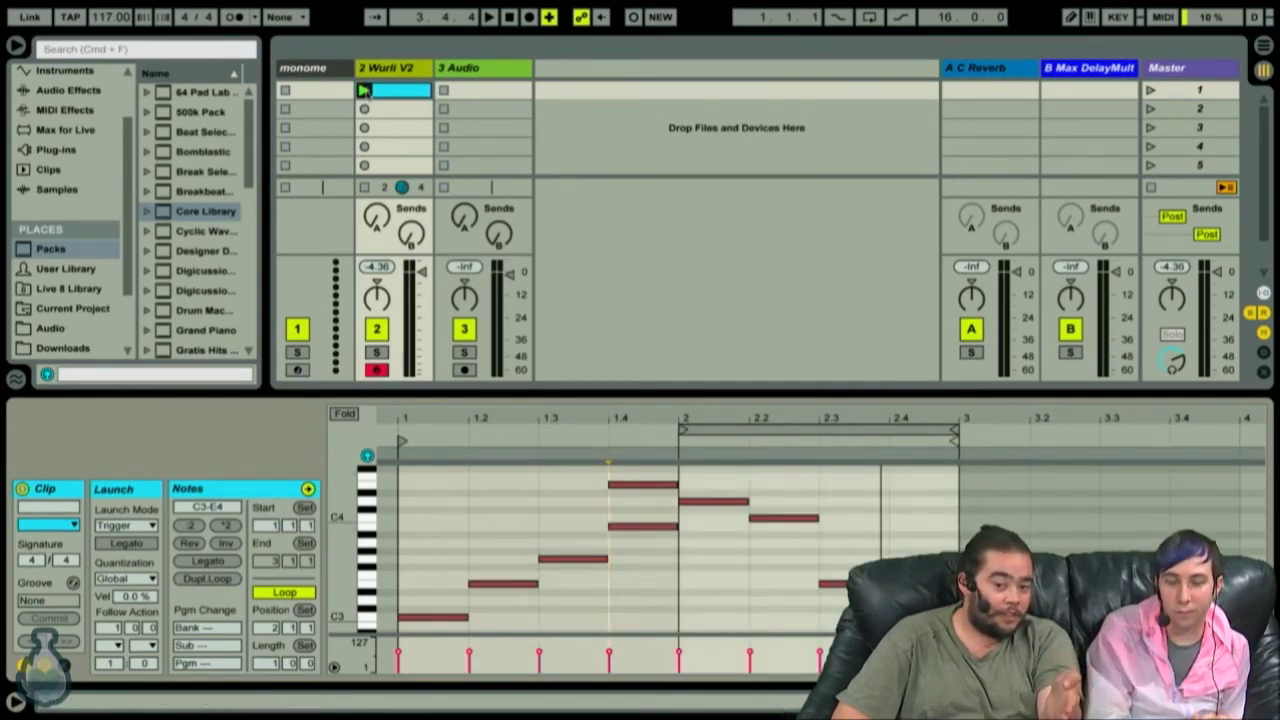
key(space)
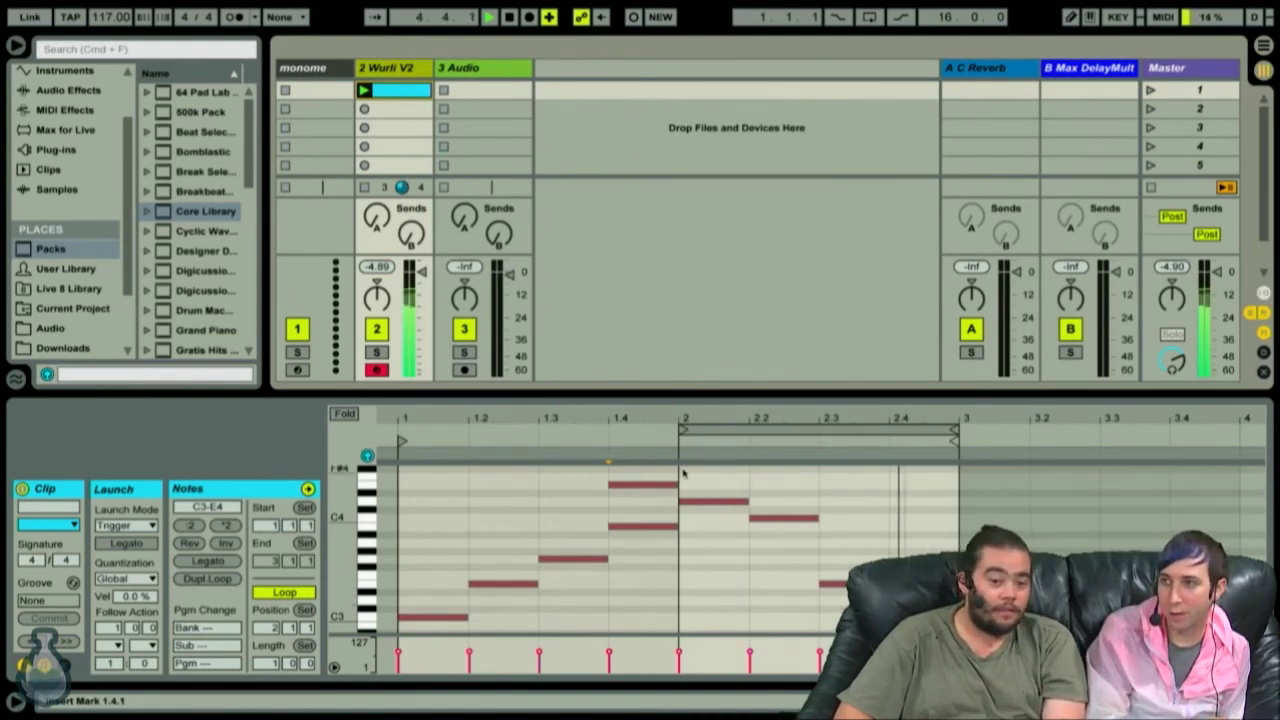
mouse_move(752, 5)
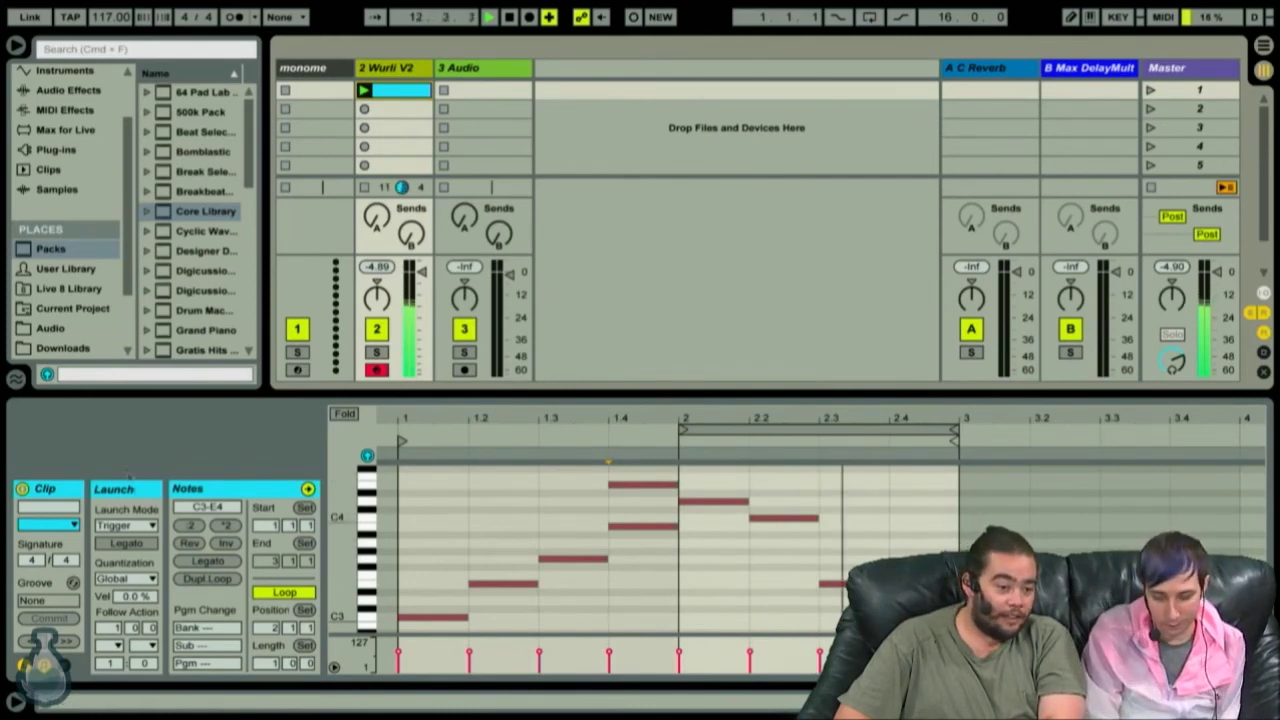
click(64, 665)
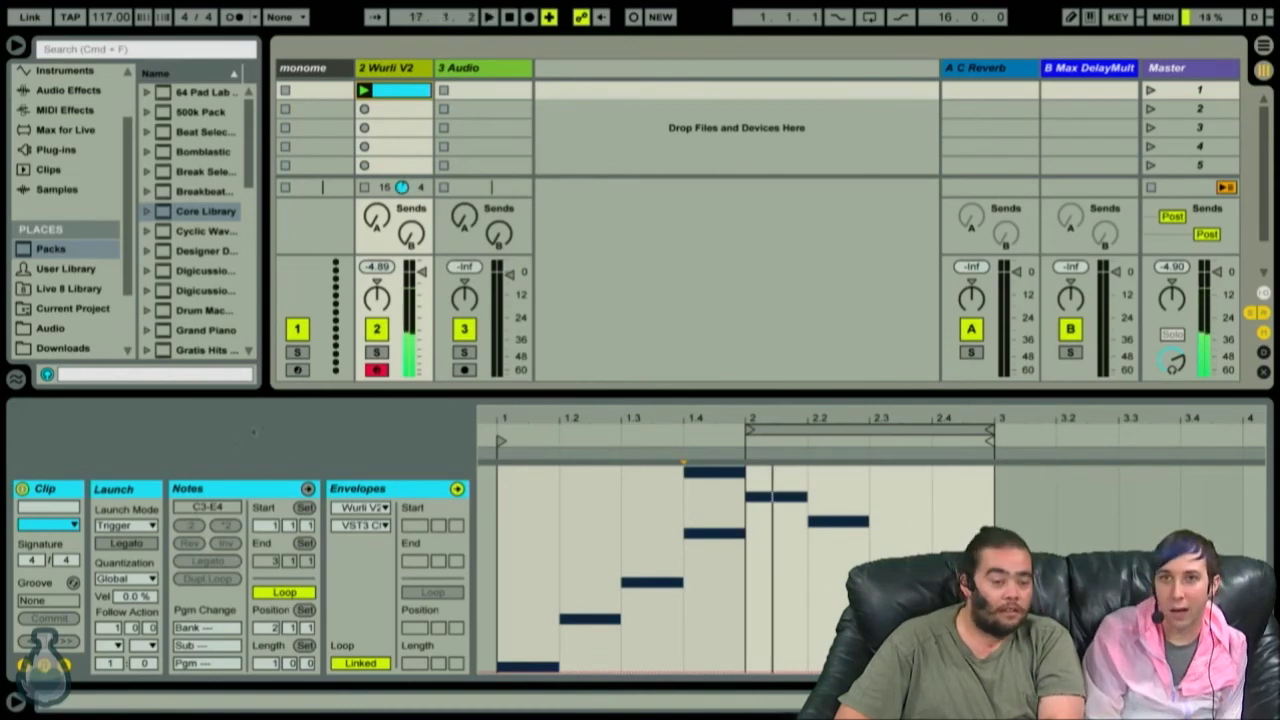
Open the Loops folder in the Audio place of the browser and look through its WAV files.
click(49, 327)
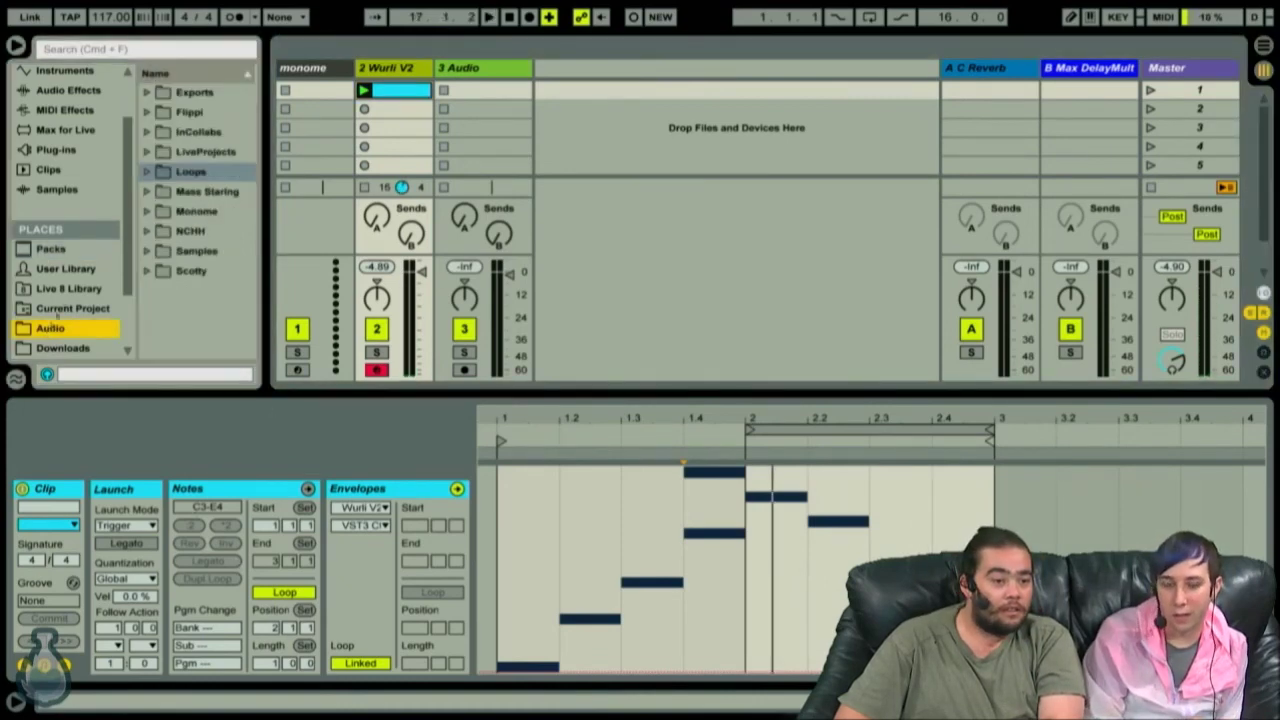
click(146, 173)
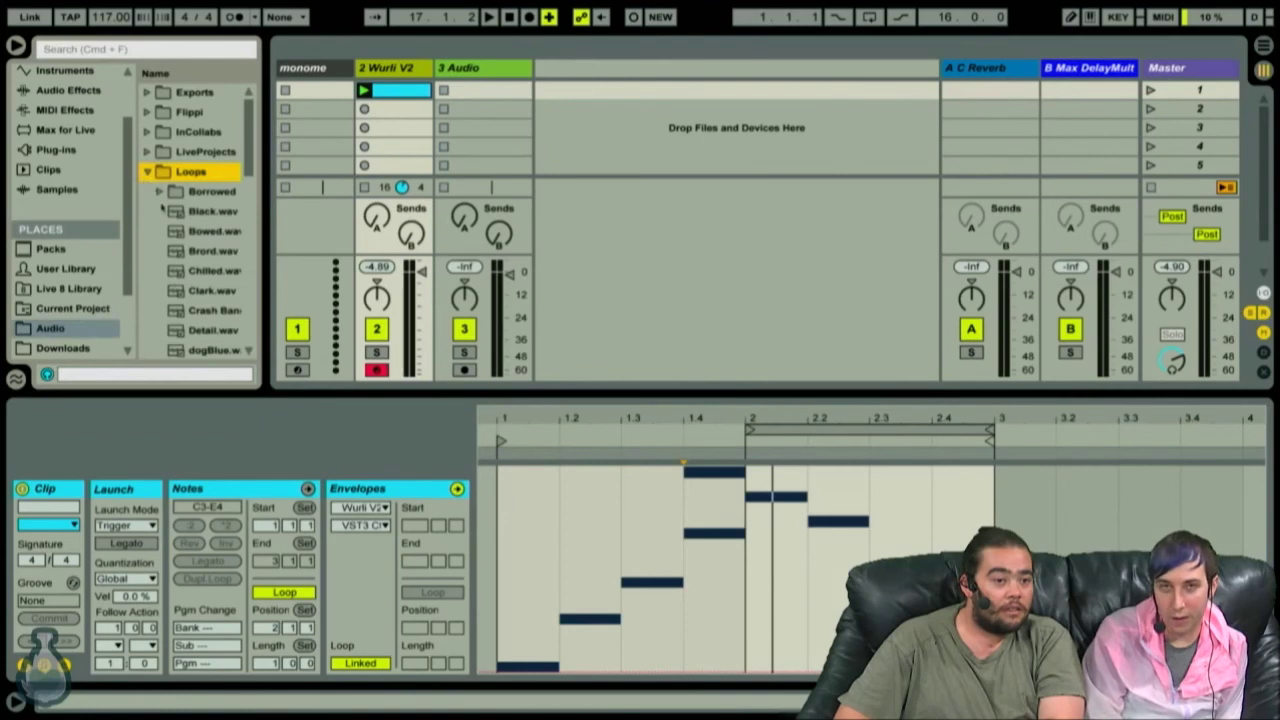
scroll(161, 207, down, 3)
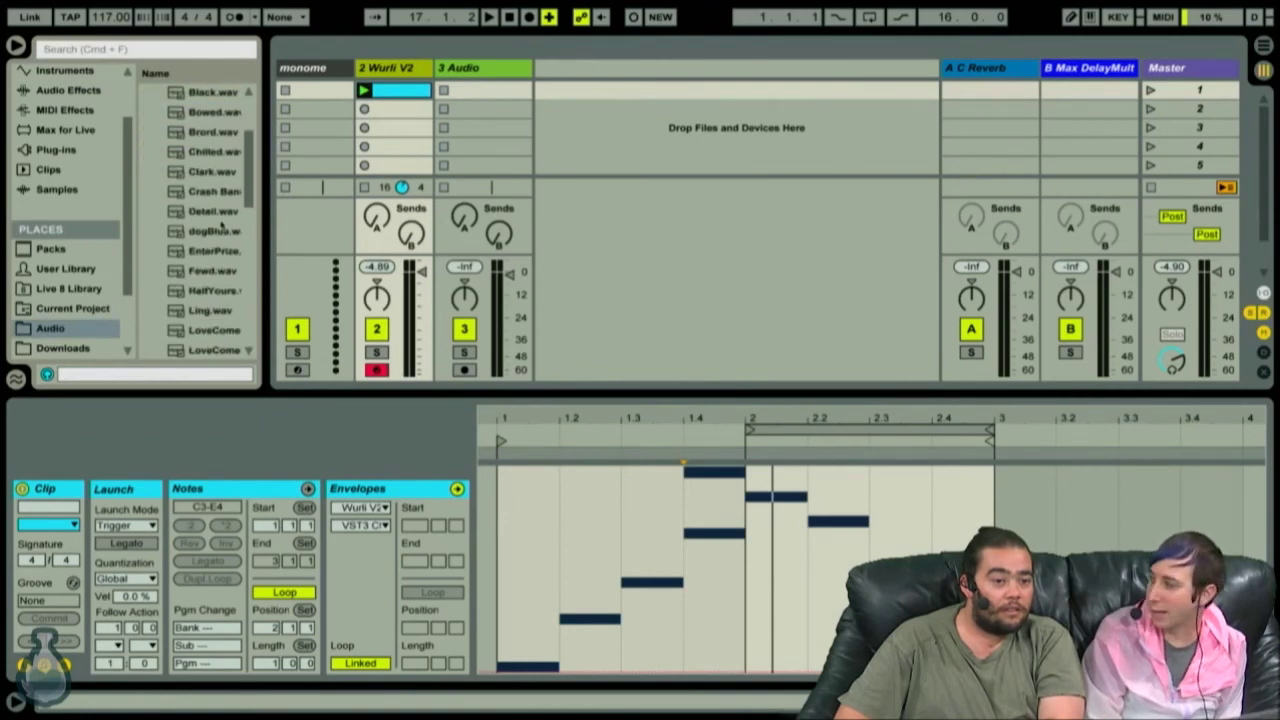
scroll(212, 261, down, 4)
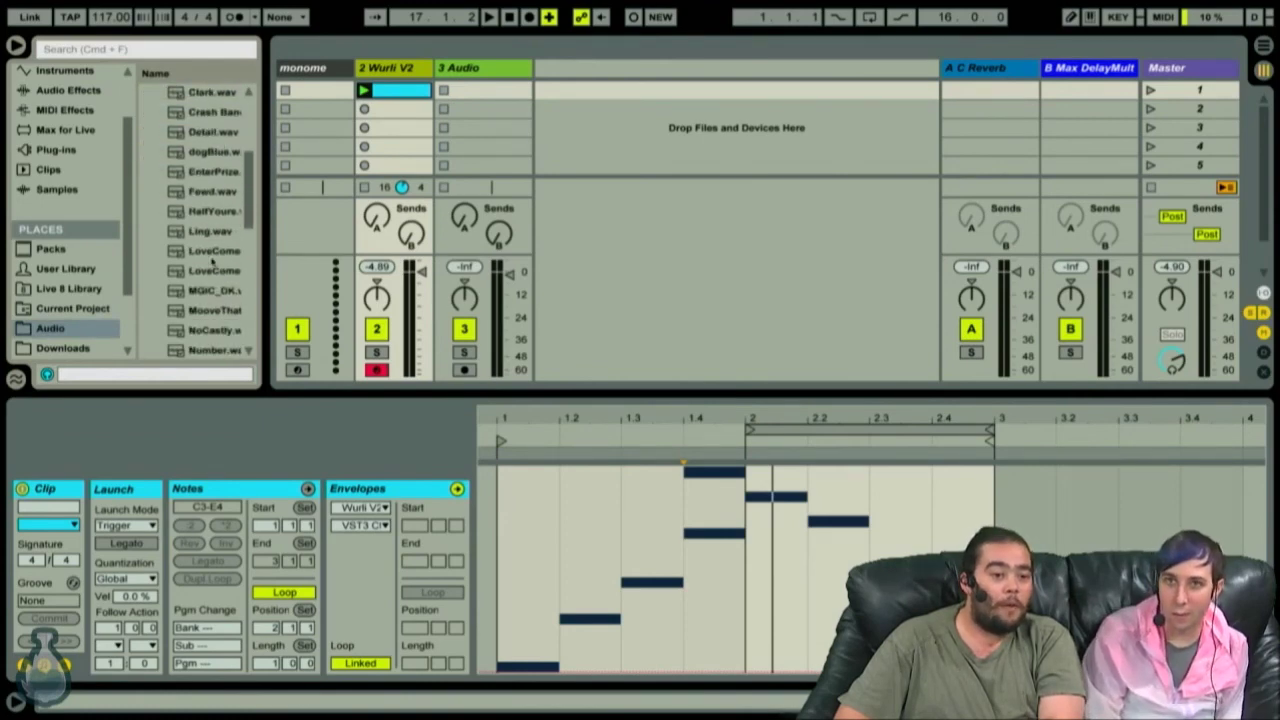
scroll(212, 261, down, 1)
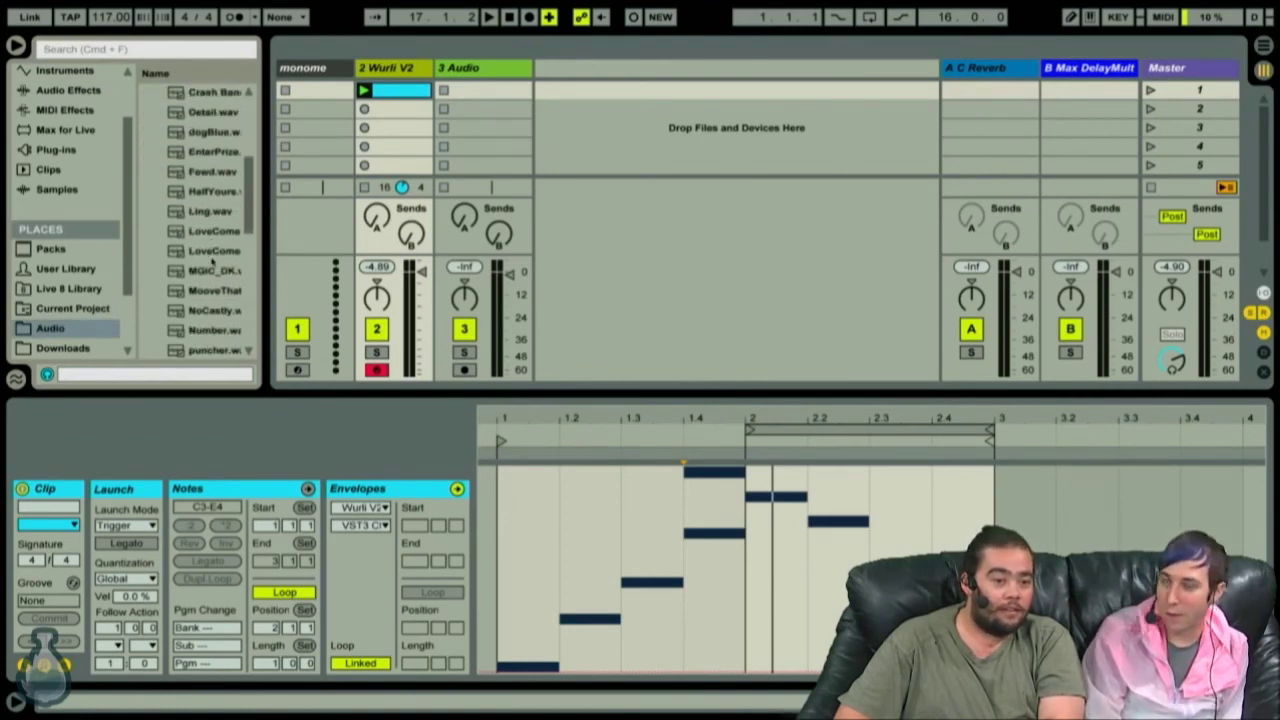
Preview NoCastly.wav and Number.wav, and load Number.wav into the first clip slot of the 3 Audio track.
click(196, 310)
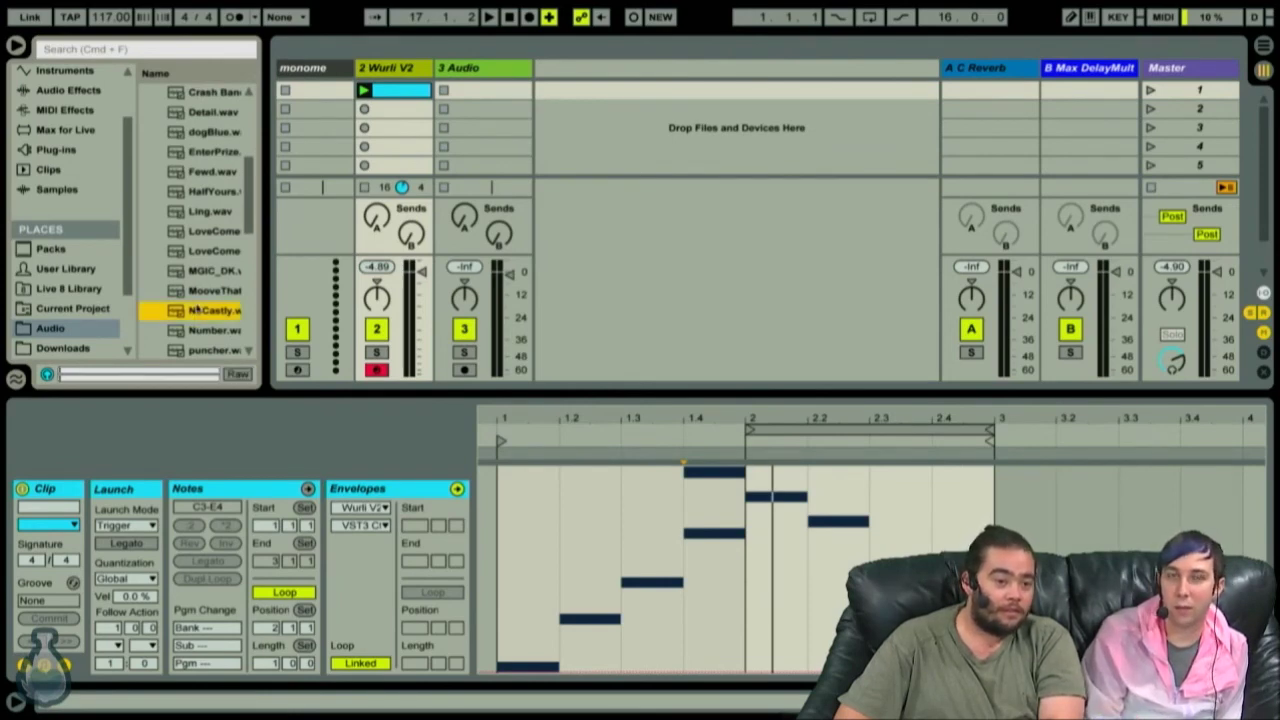
click(199, 333)
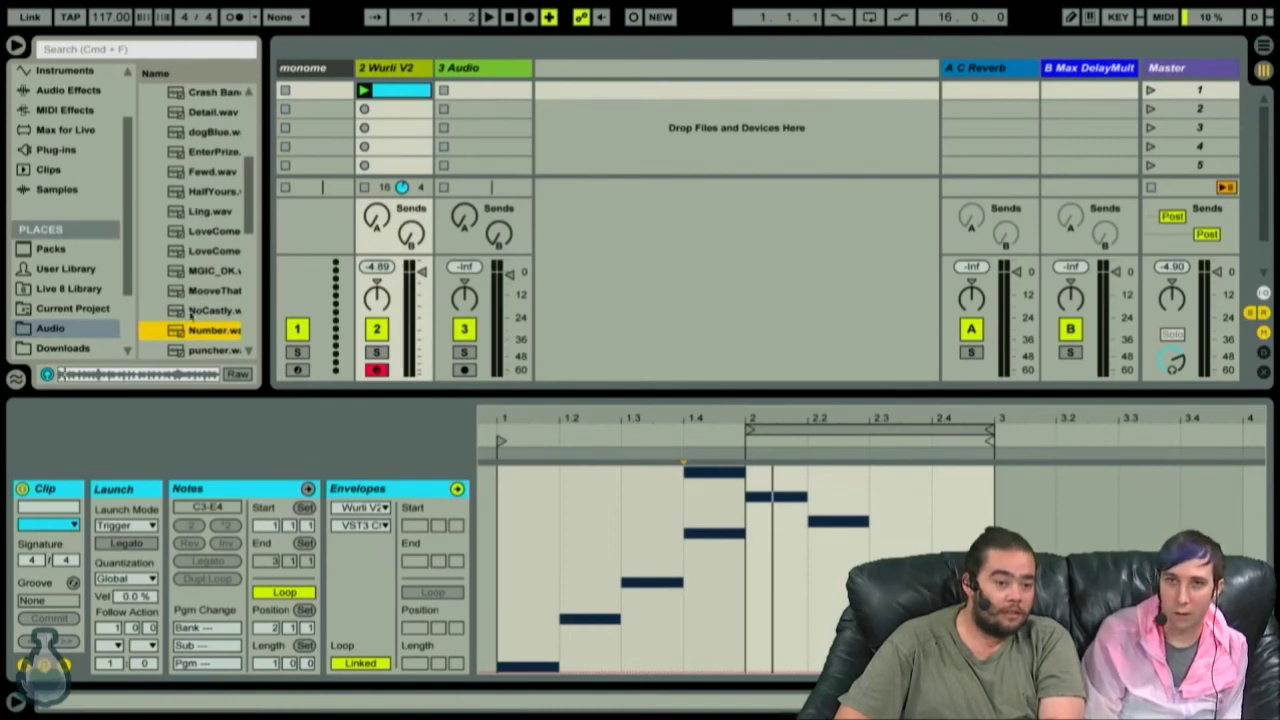
click(461, 88)
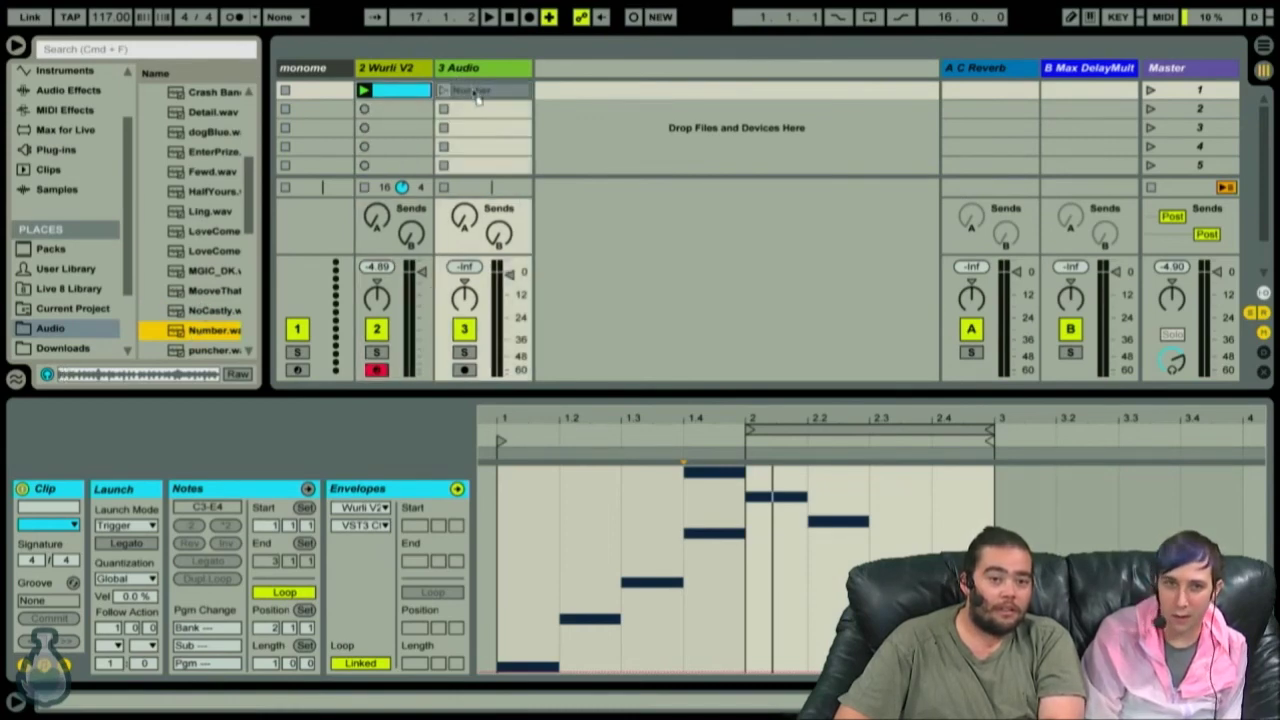
drag(477, 97, 474, 95)
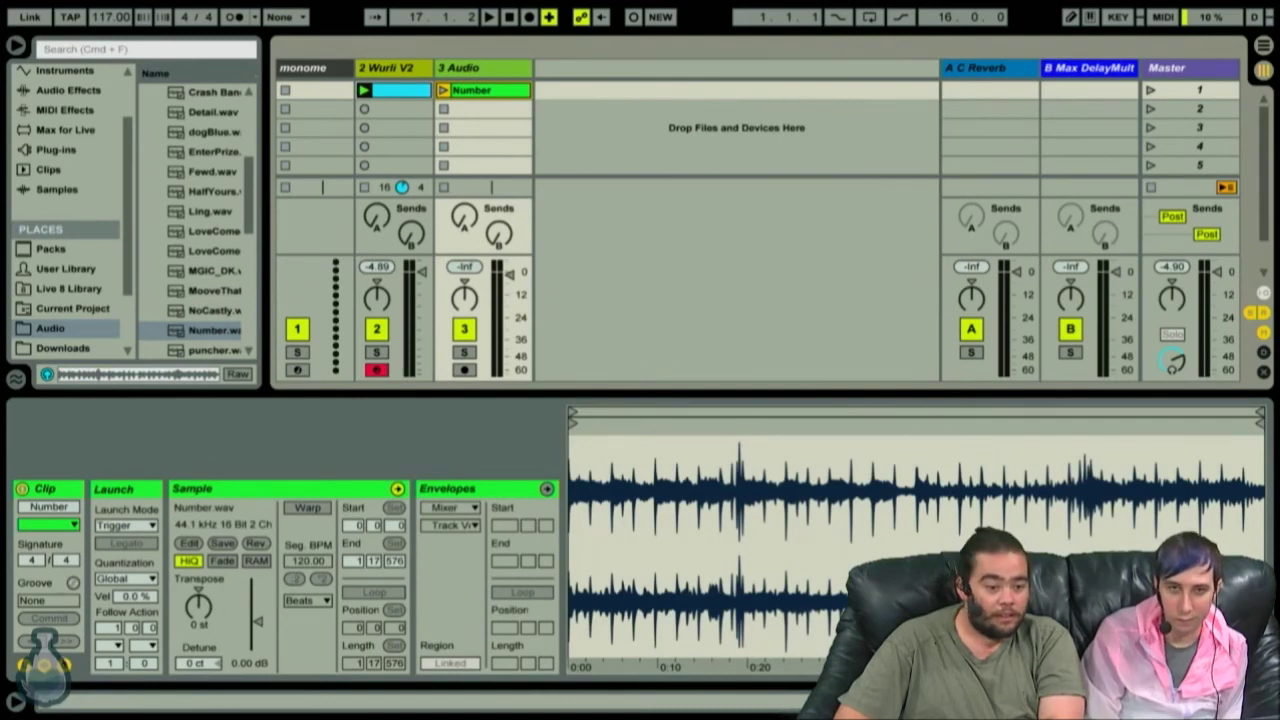
Hide the Number clip's Envelopes and Launch boxes, and mute the Wurli V2 track to hear the audio clip alone.
click(65, 665)
click(22, 665)
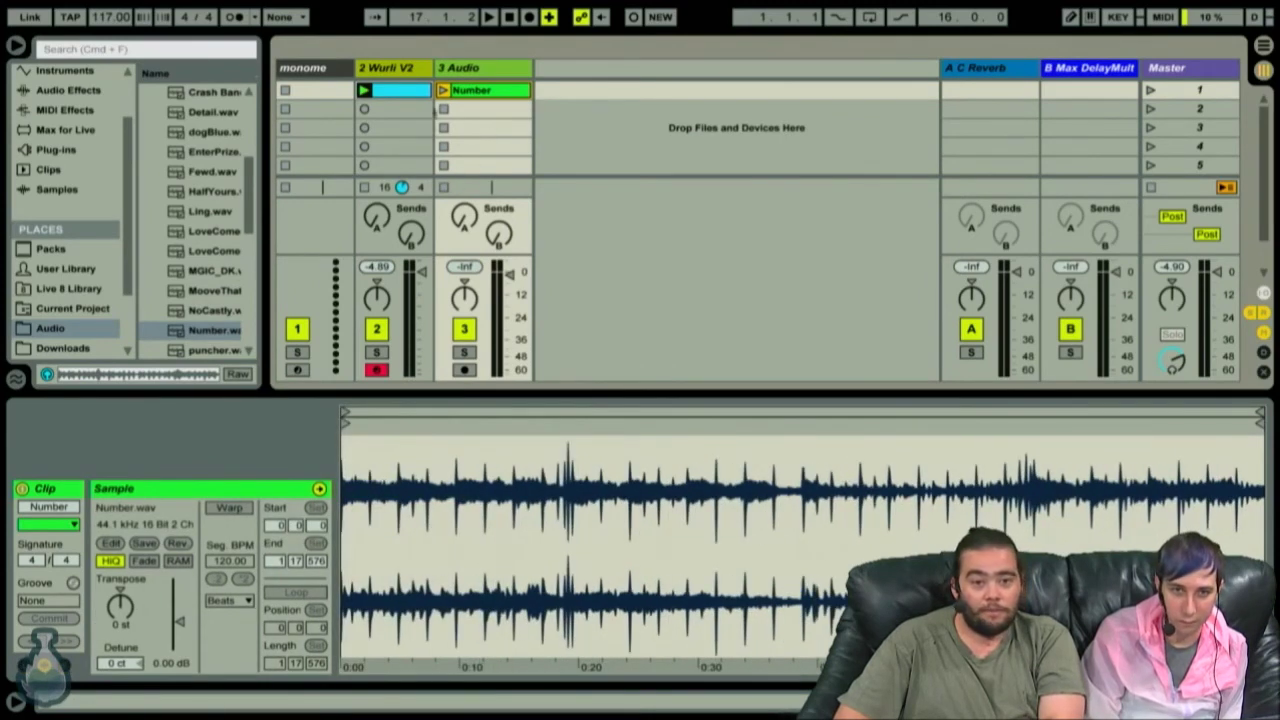
click(384, 329)
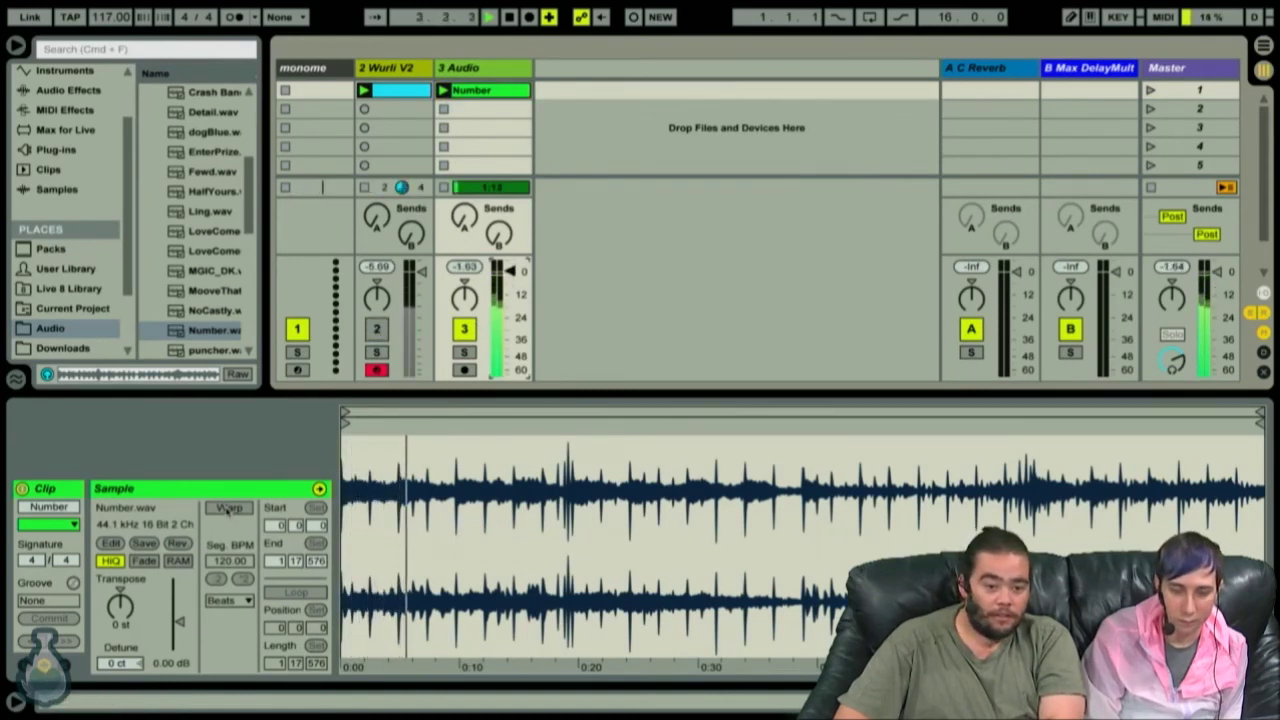
Turn on Warp for the Number clip and move the warp marker near bar 6 to just past bar 10.
click(229, 509)
drag(449, 413, 520, 416)
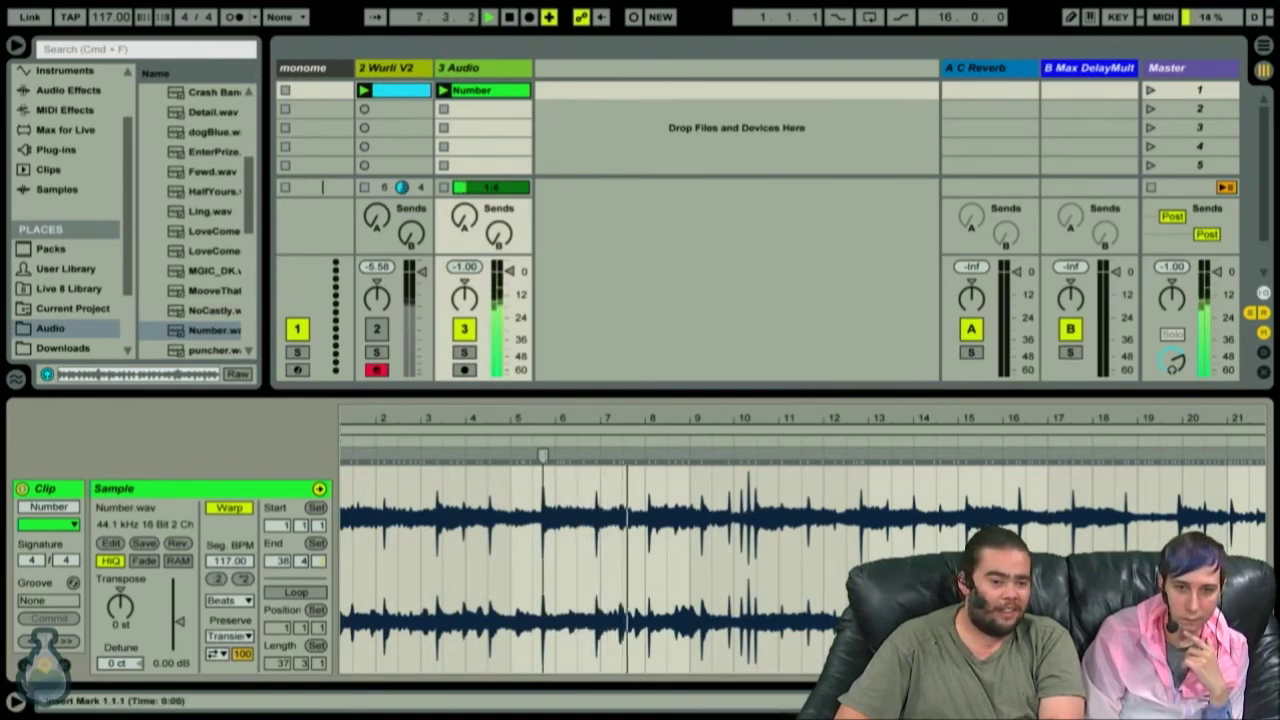
drag(543, 455, 755, 455)
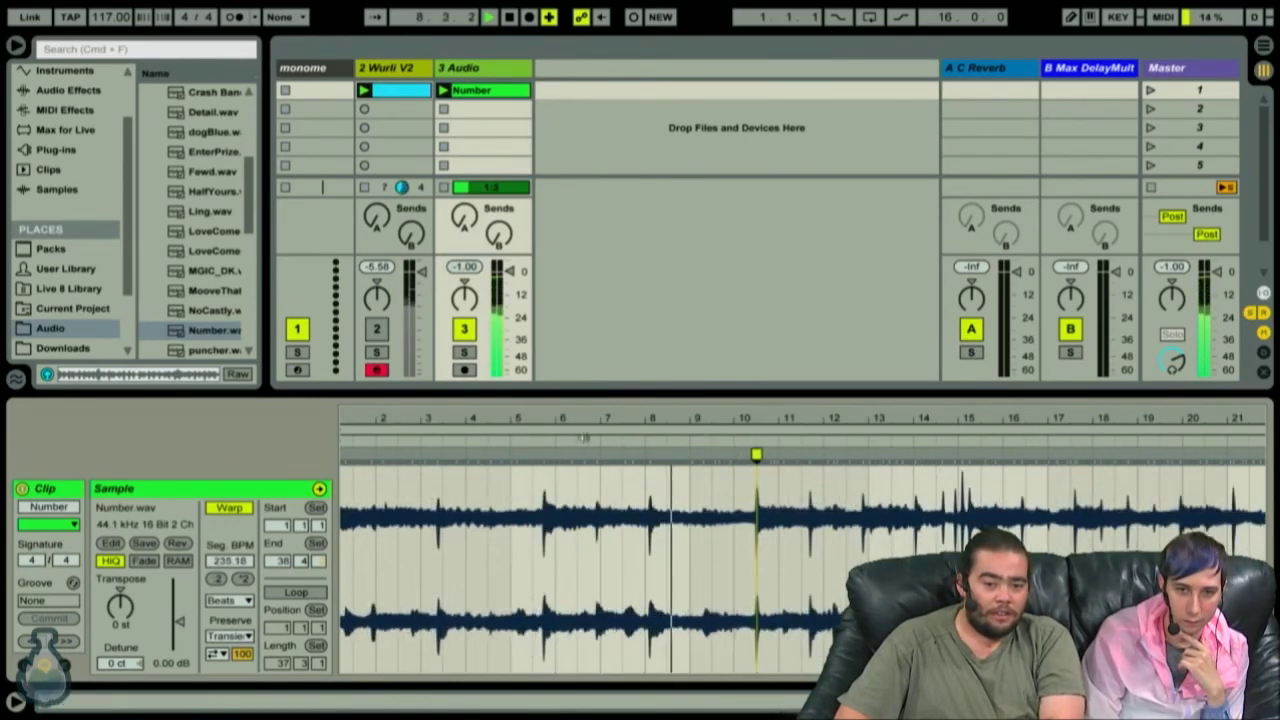
mouse_move(584, 420)
mouse_down()
mouse_move(399, 420)
mouse_move(592, 424)
mouse_up()
click(421, 444)
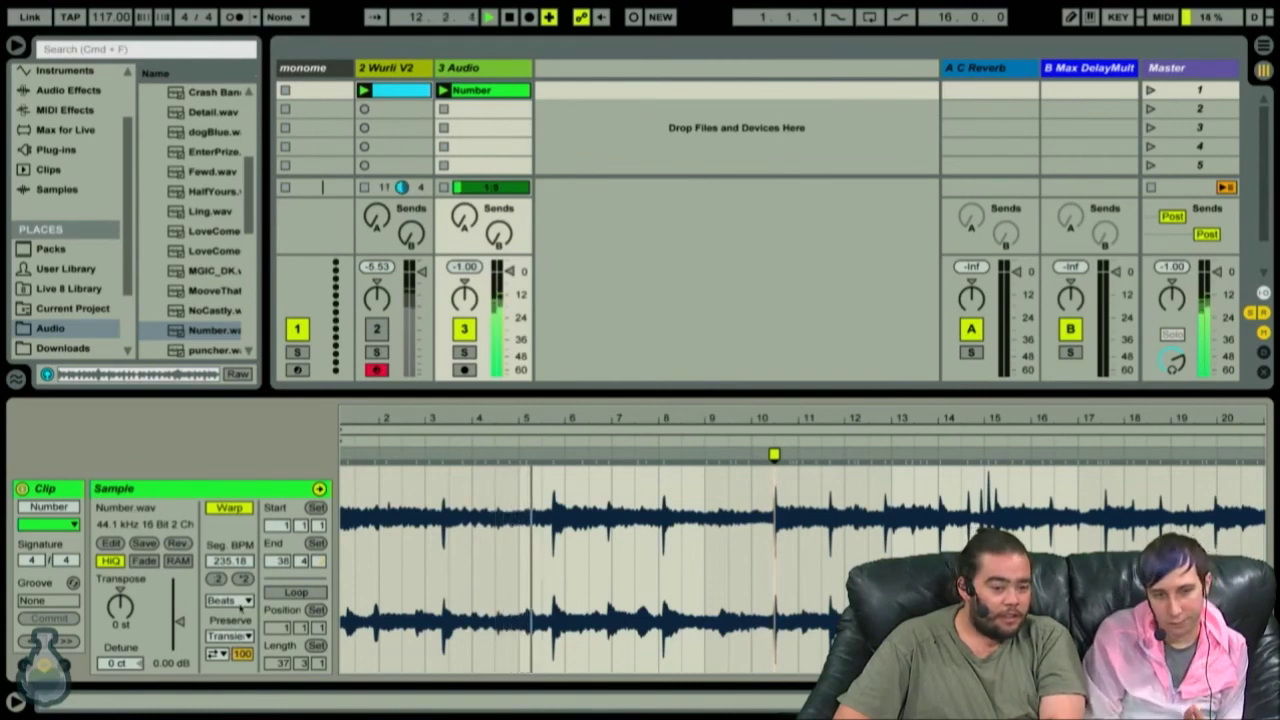
Set the Number clip's warp mode to Complex and show the whole sample.
click(240, 602)
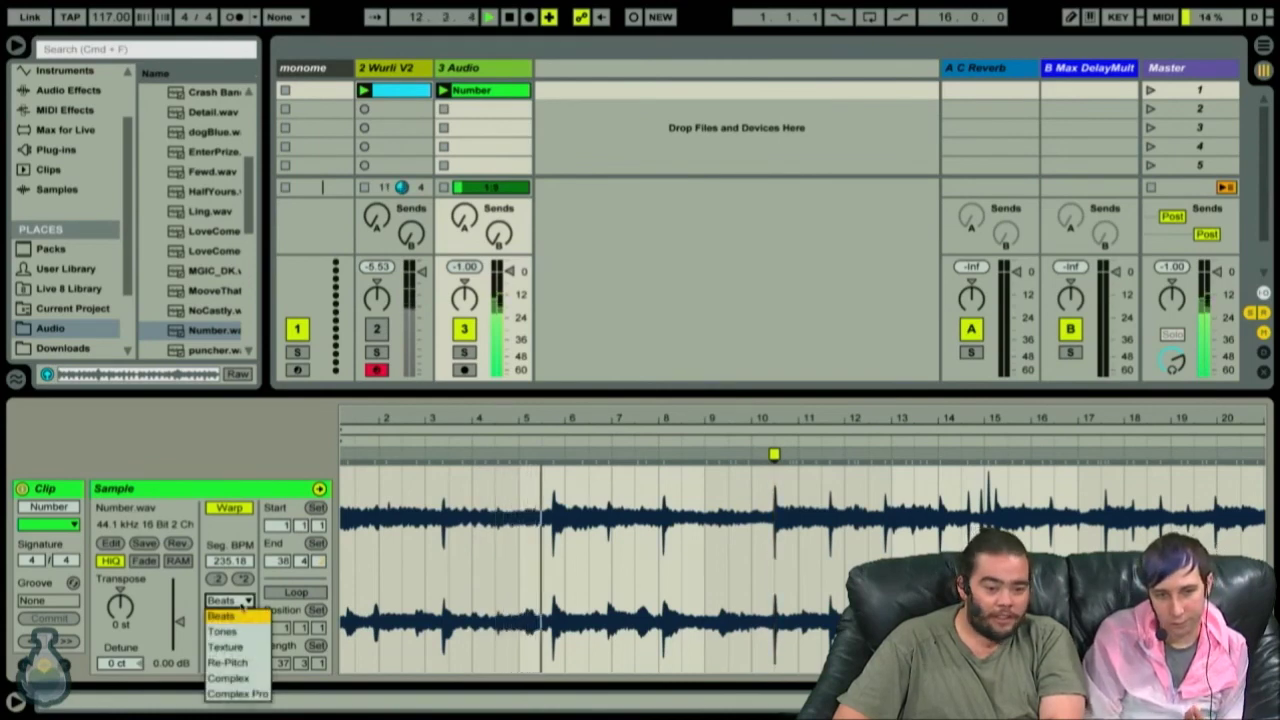
click(255, 692)
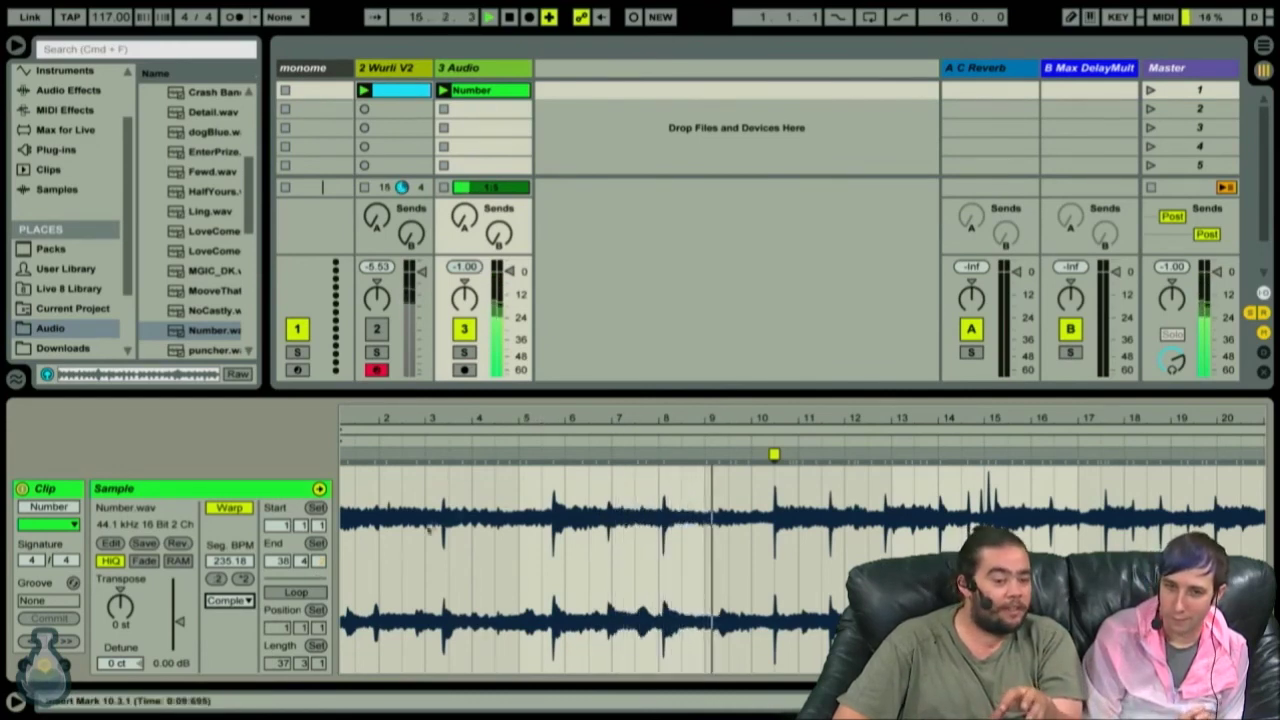
drag(546, 417, 546, 386)
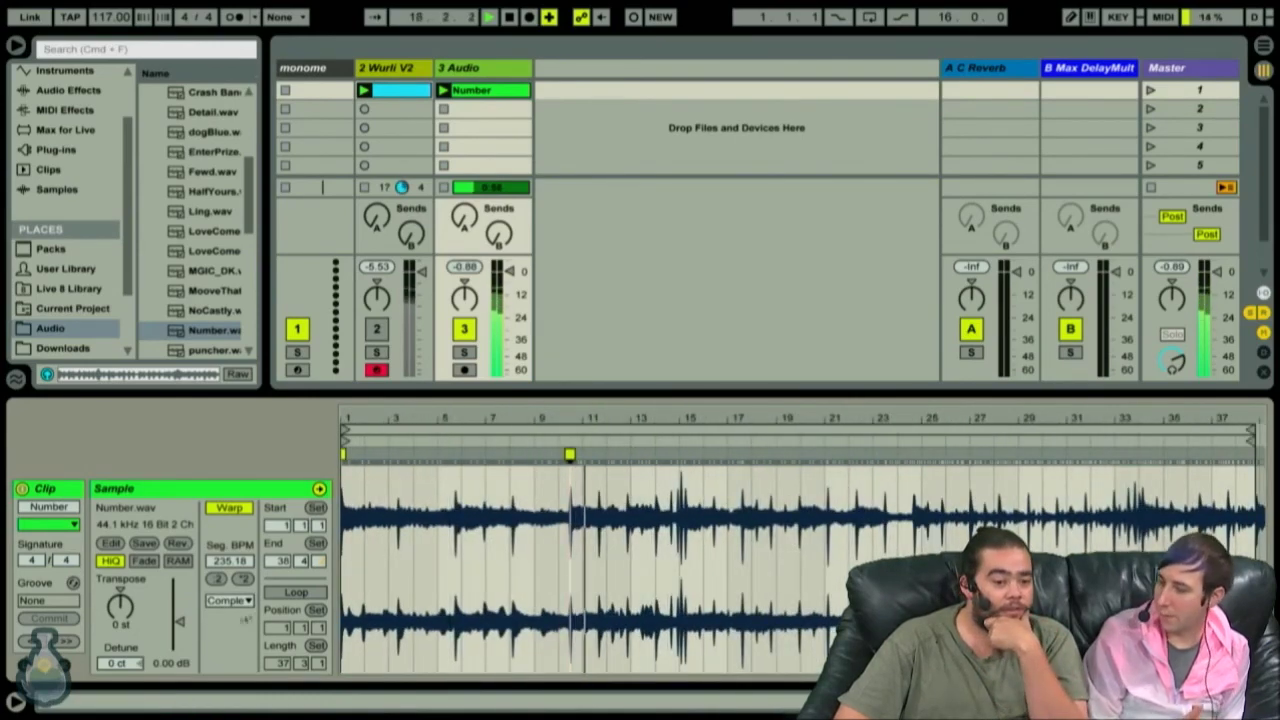
Set the Number clip's warp mode to Complex Pro, with Formants at 54.69 and Envelope at 145.
click(237, 603)
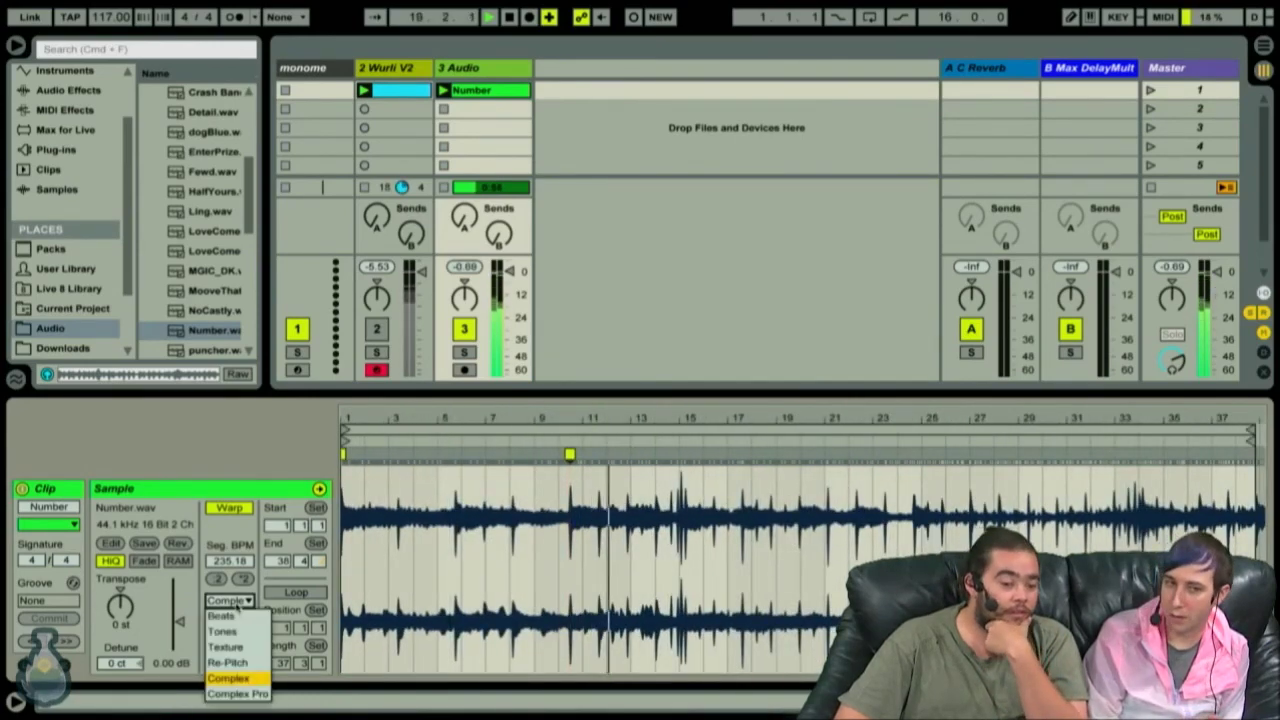
click(247, 694)
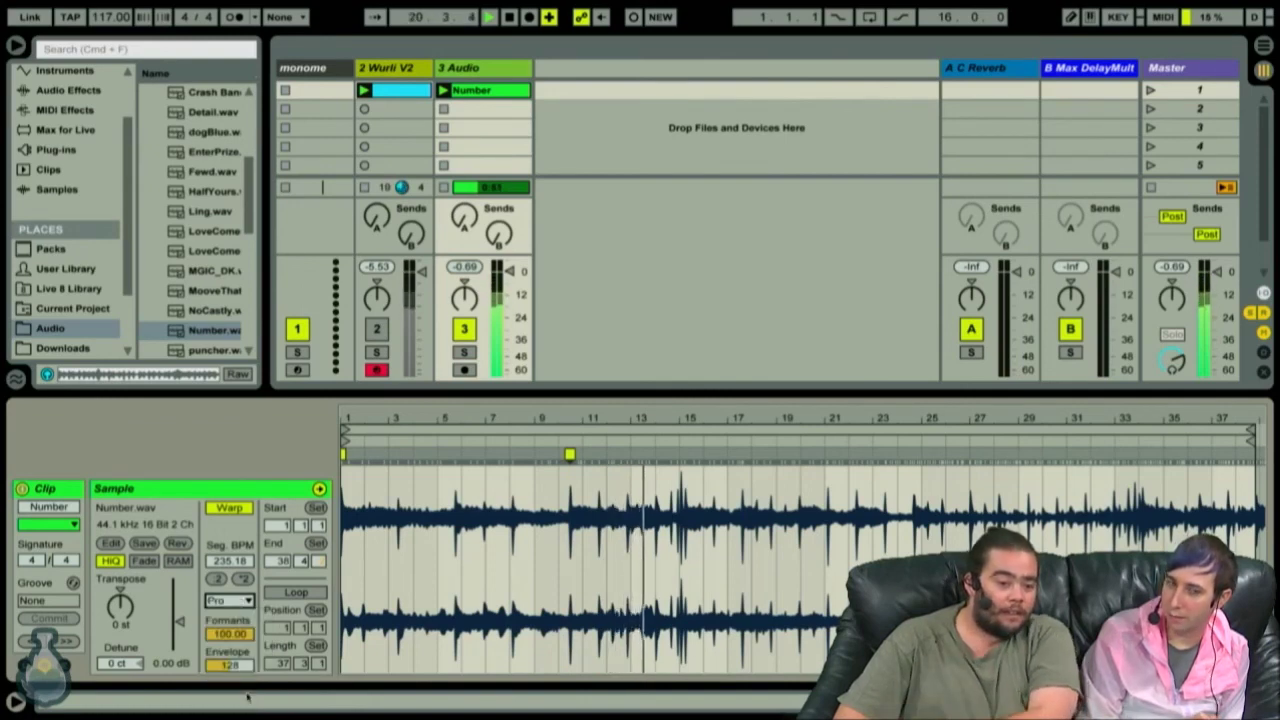
click(235, 603)
click(235, 604)
click(232, 602)
click(240, 692)
mouse_move(237, 668)
mouse_down()
mouse_move(237, 716)
mouse_move(229, 646)
mouse_move(229, 658)
mouse_up()
drag(427, 420, 468, 420)
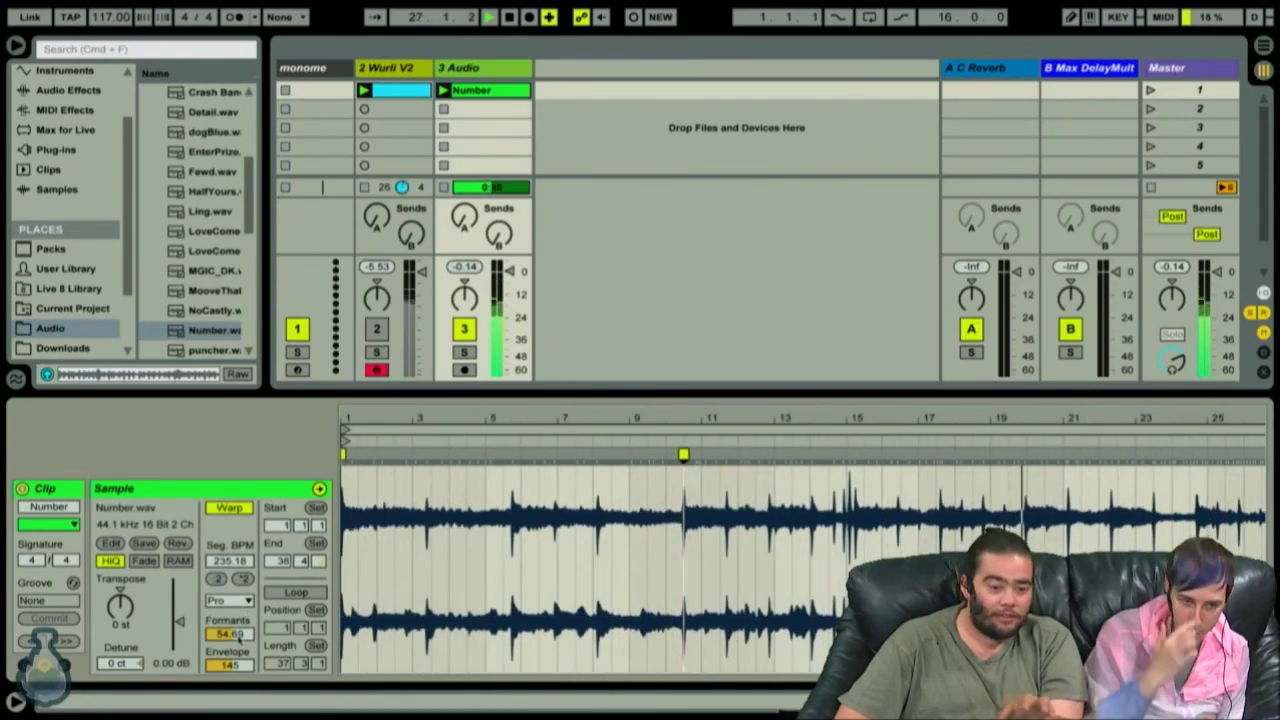
Set the Number clip's warp mode to Complex and its segment BPM to 150.
click(238, 601)
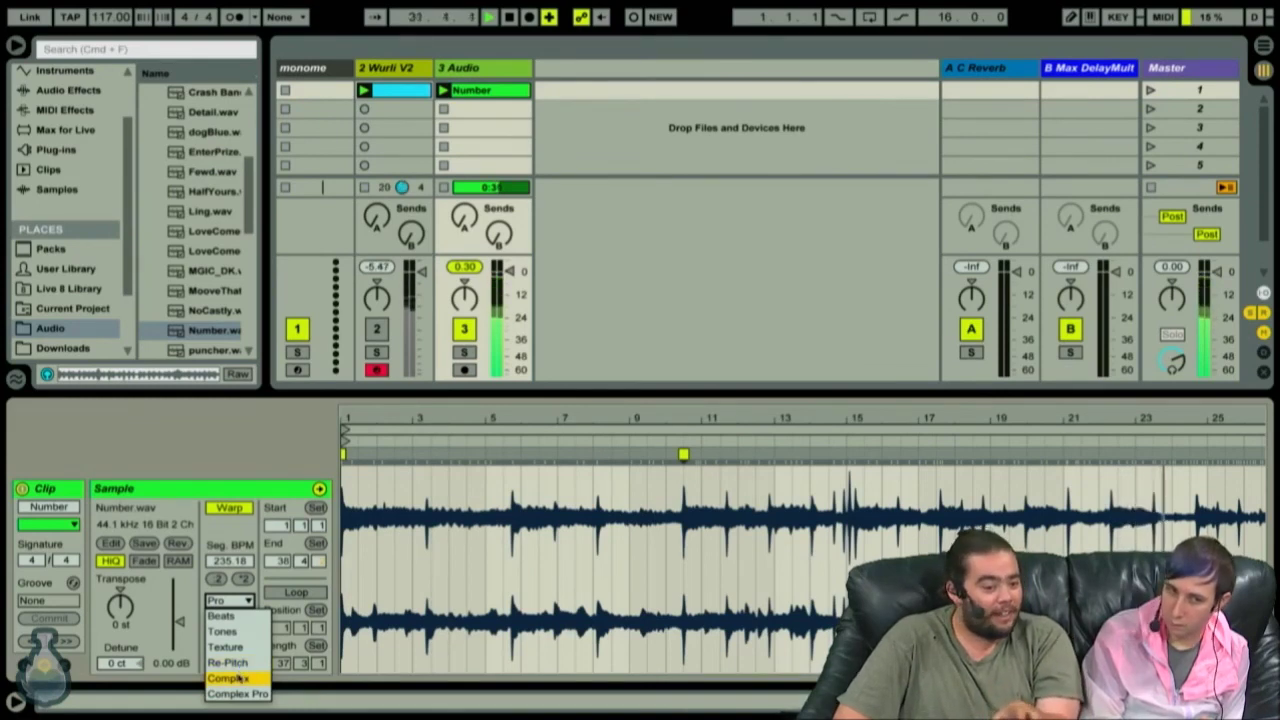
click(240, 679)
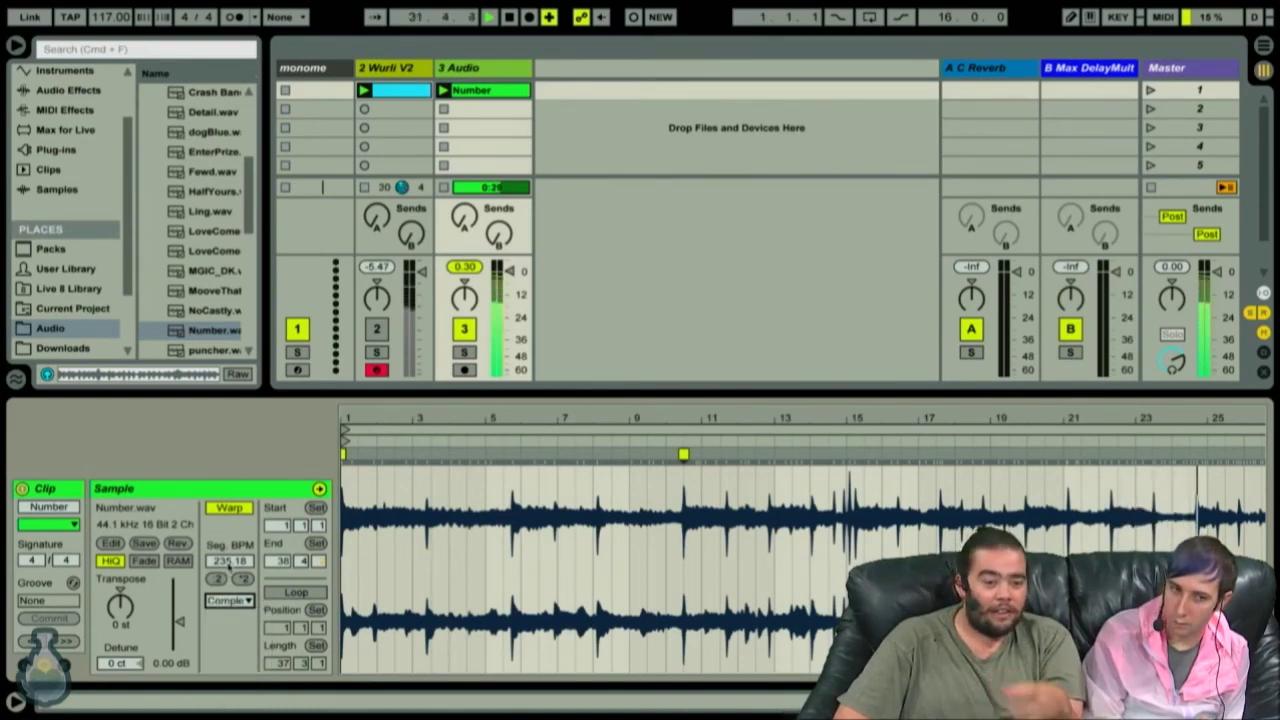
text(150)
key(Return)
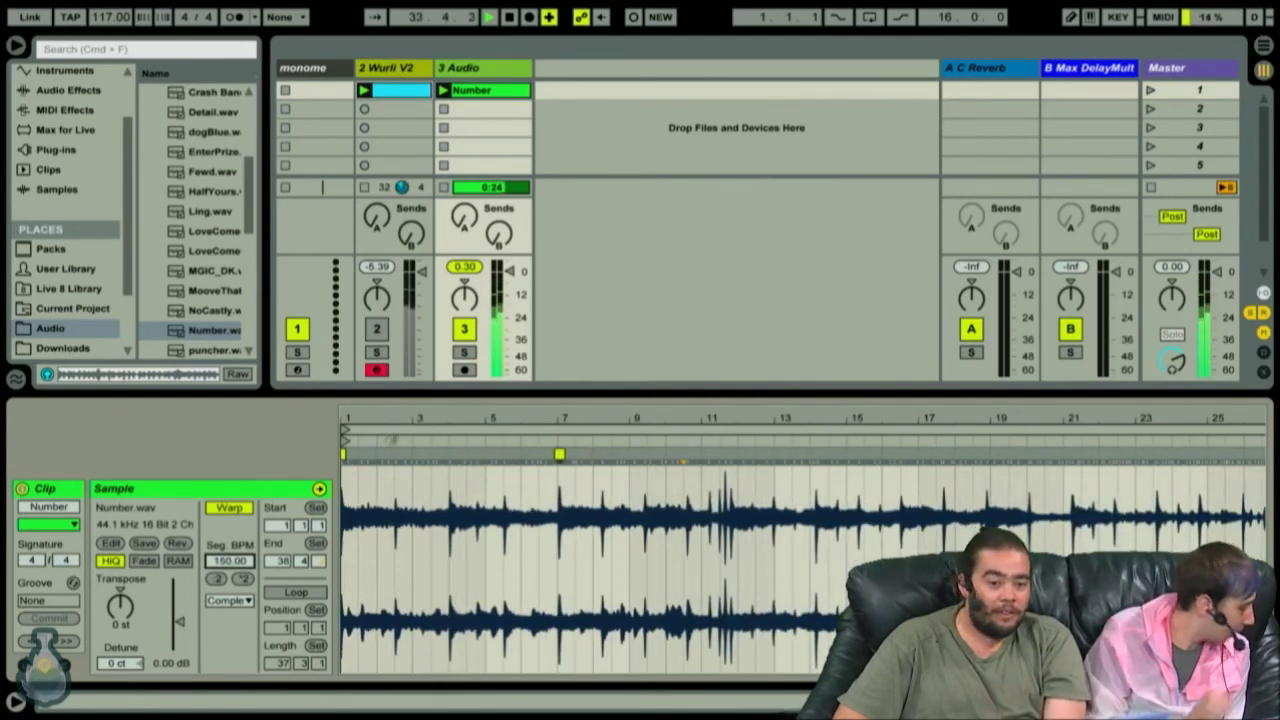
Play the Number clip from its start and move the second warp marker to bar 4.
click(389, 441)
key(space)
key(space)
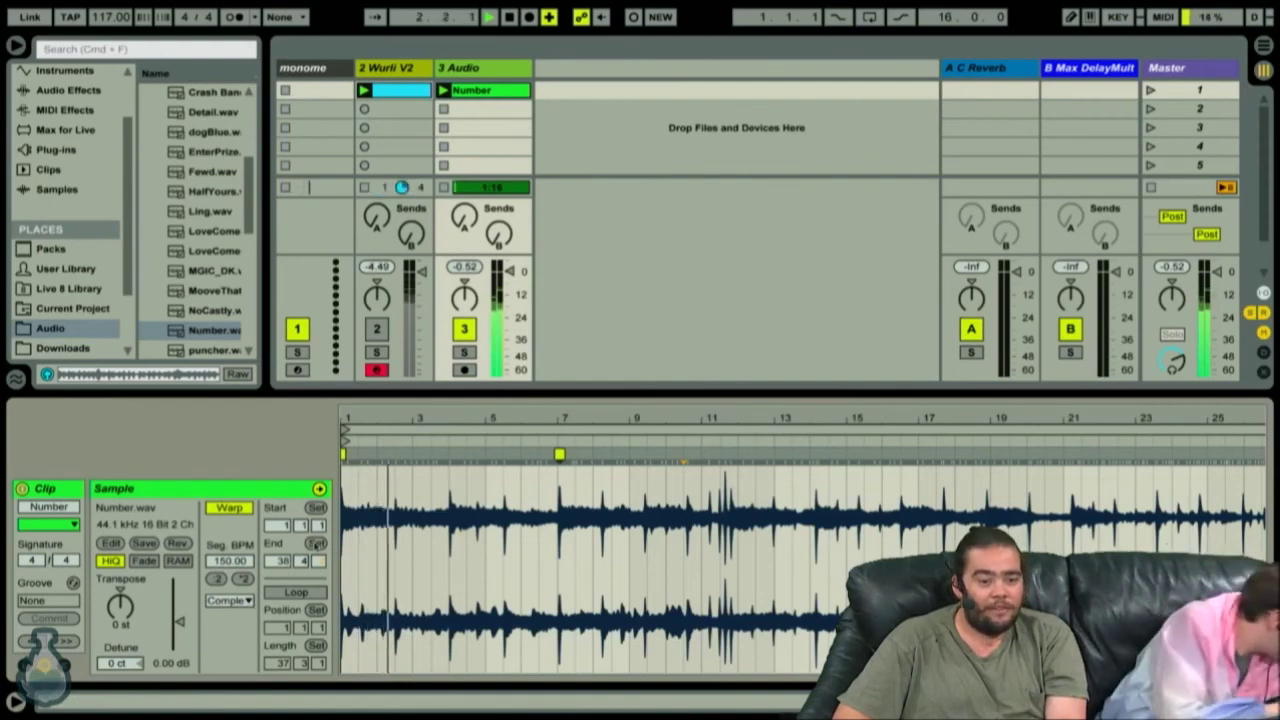
drag(559, 455, 449, 455)
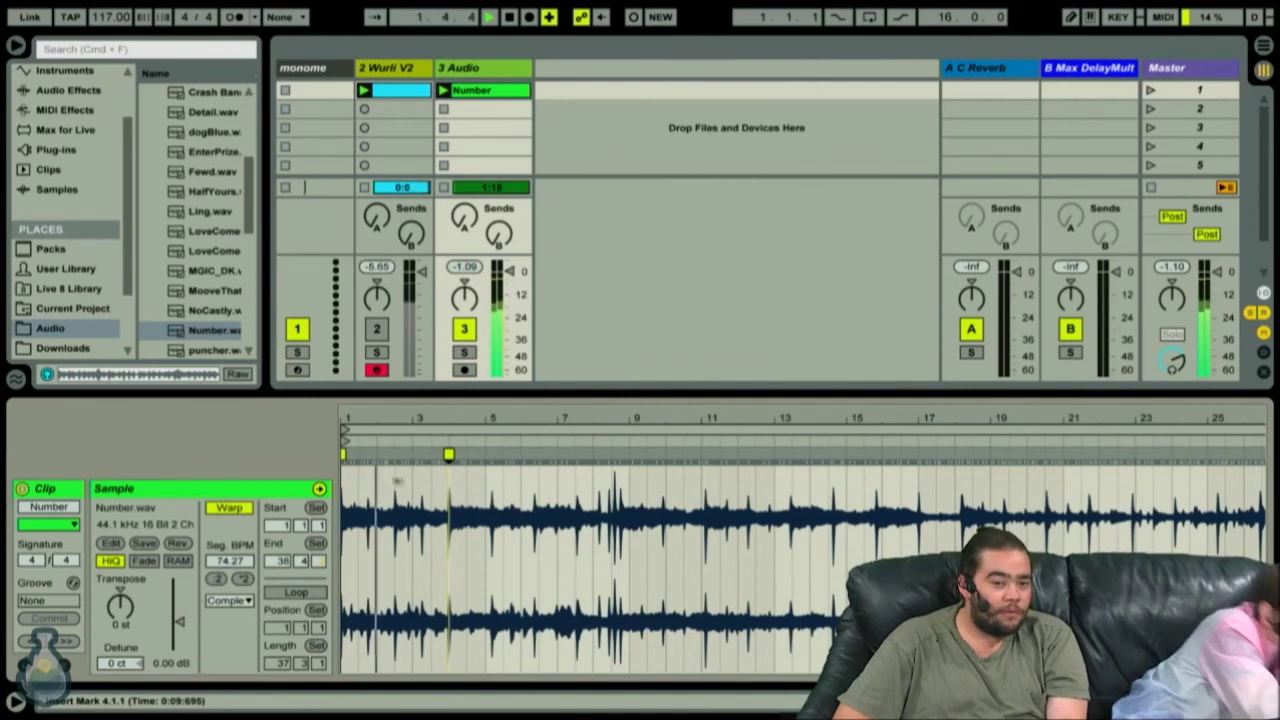
key(space)
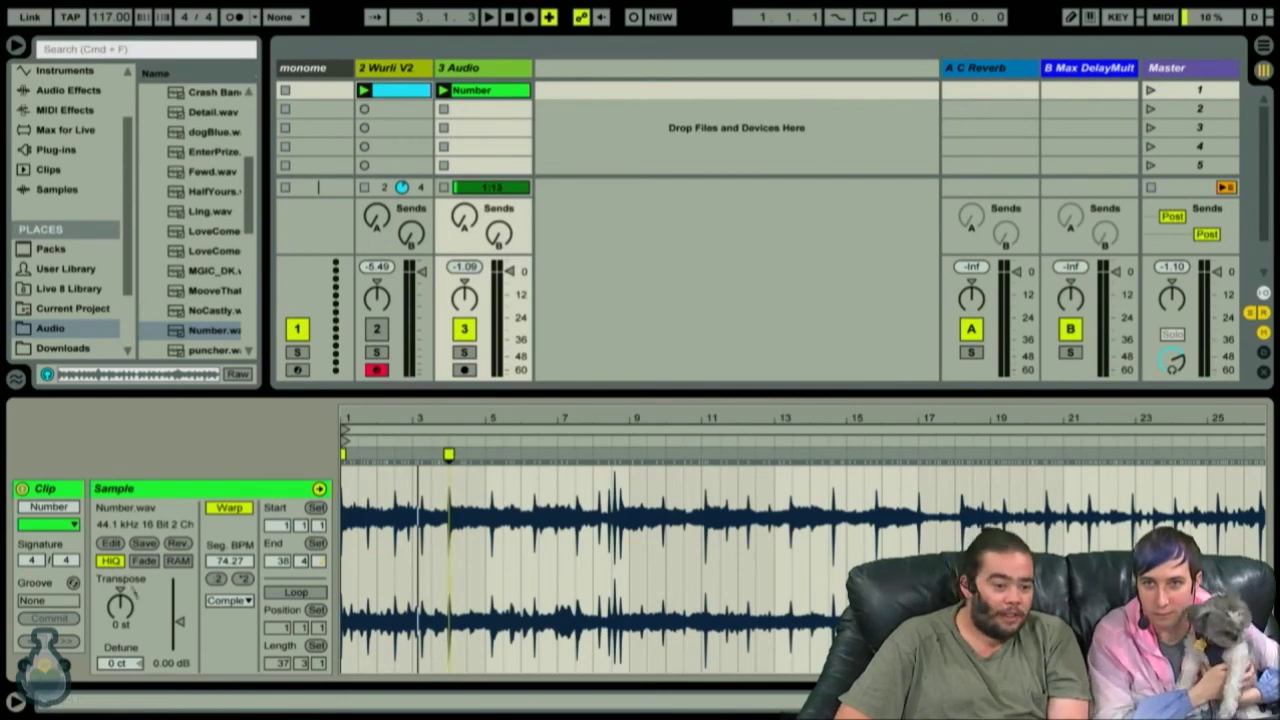
Set the Number clip's transpose to -16 st and detune to -7 ct while it plays.
key(space)
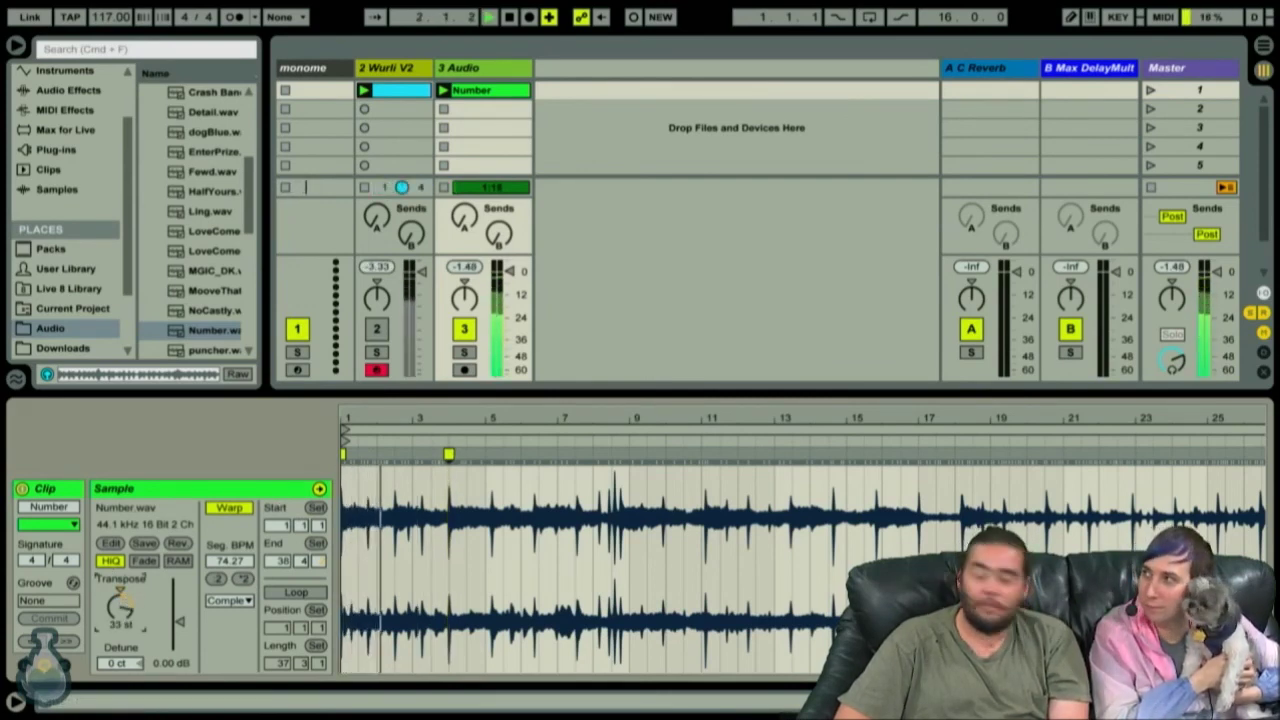
drag(120, 606, 120, 612)
key(space)
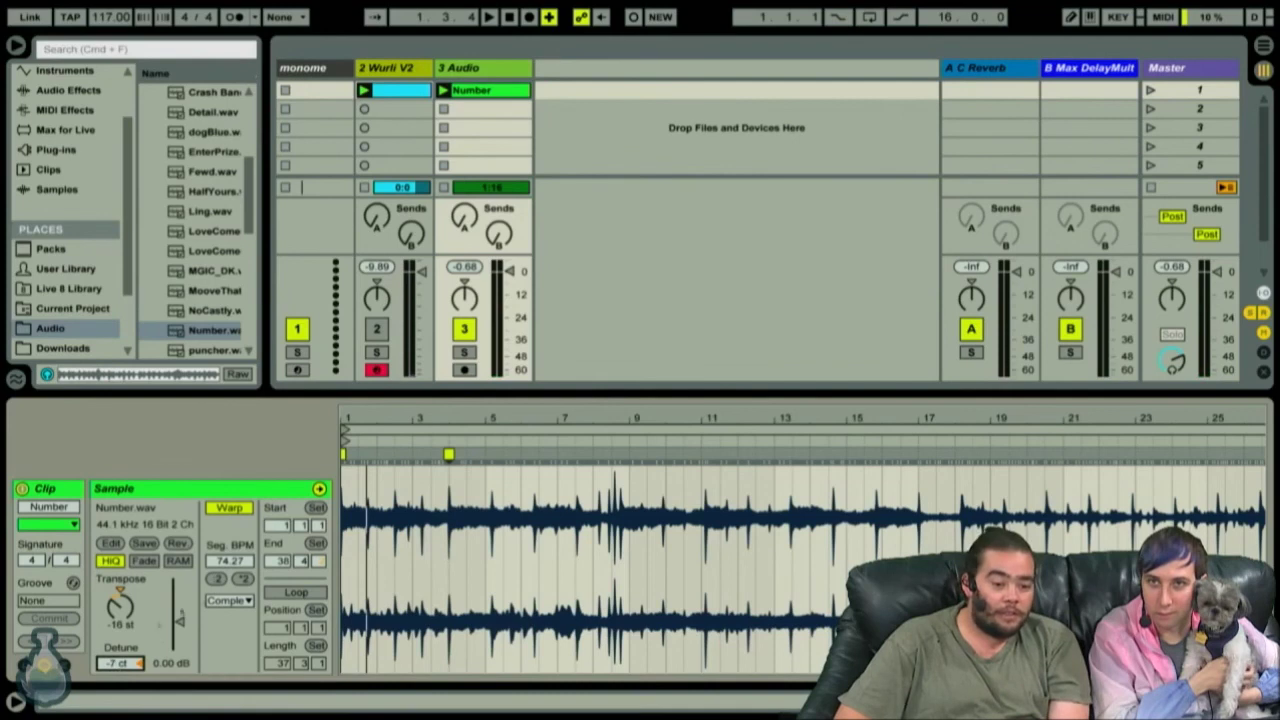
Switch the Number clip to Beats warp mode preserving transients, with transient looping off and a transient envelope of 27.
click(230, 600)
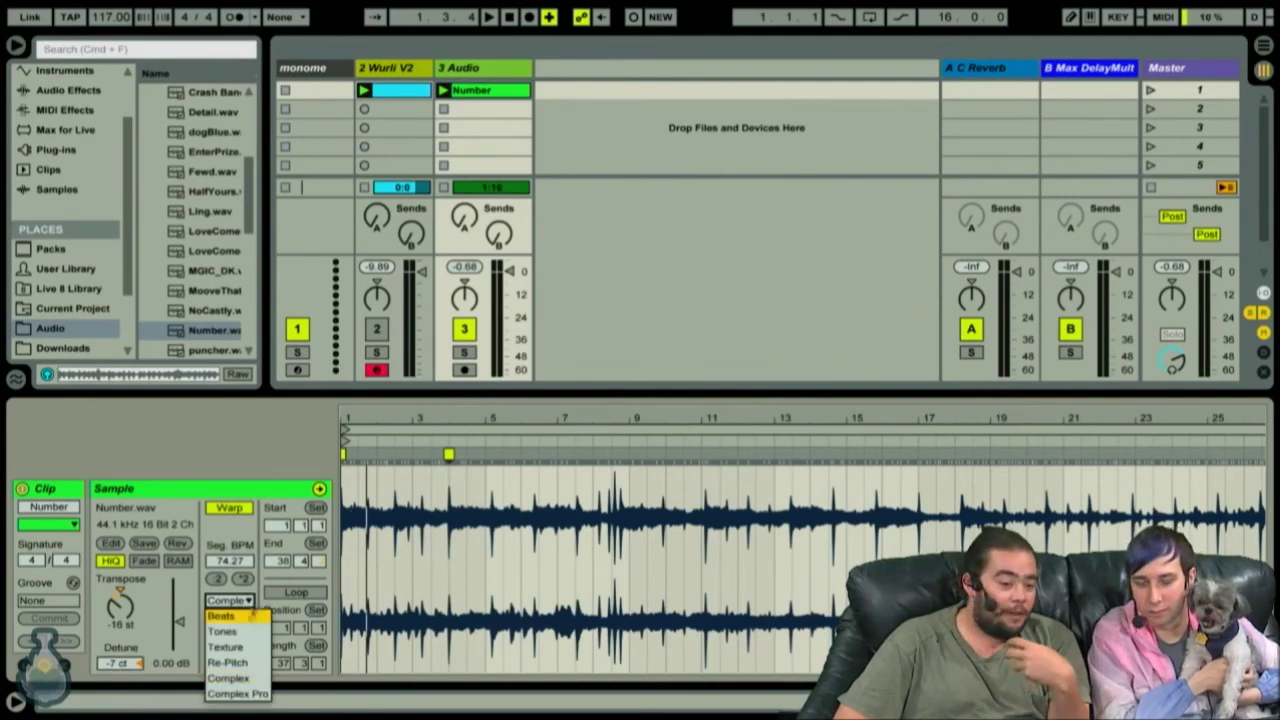
click(383, 424)
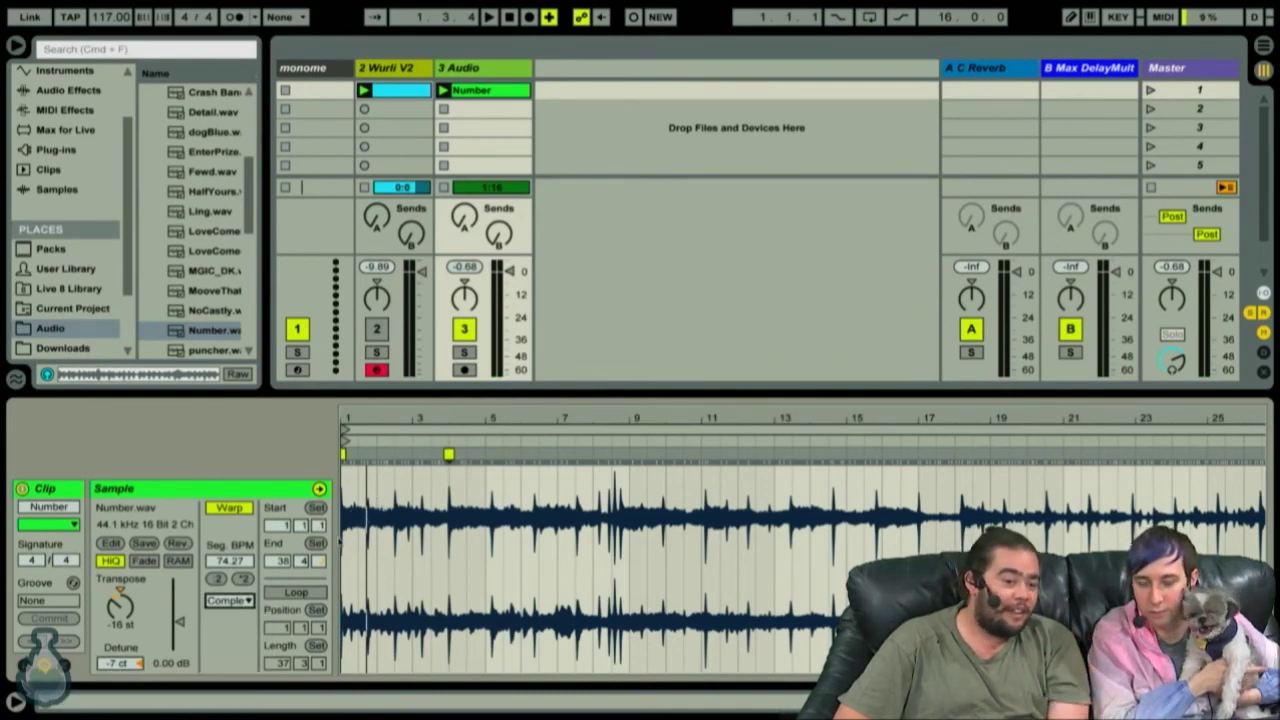
click(240, 598)
click(238, 613)
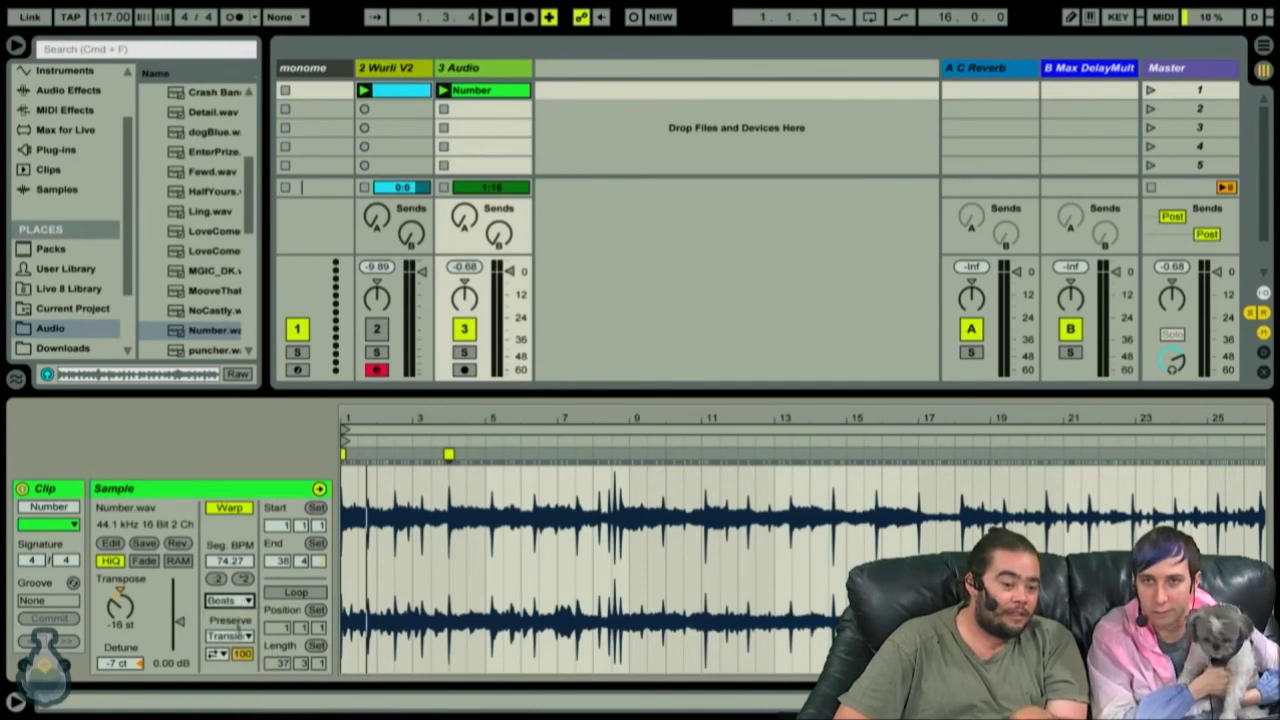
click(240, 636)
click(224, 656)
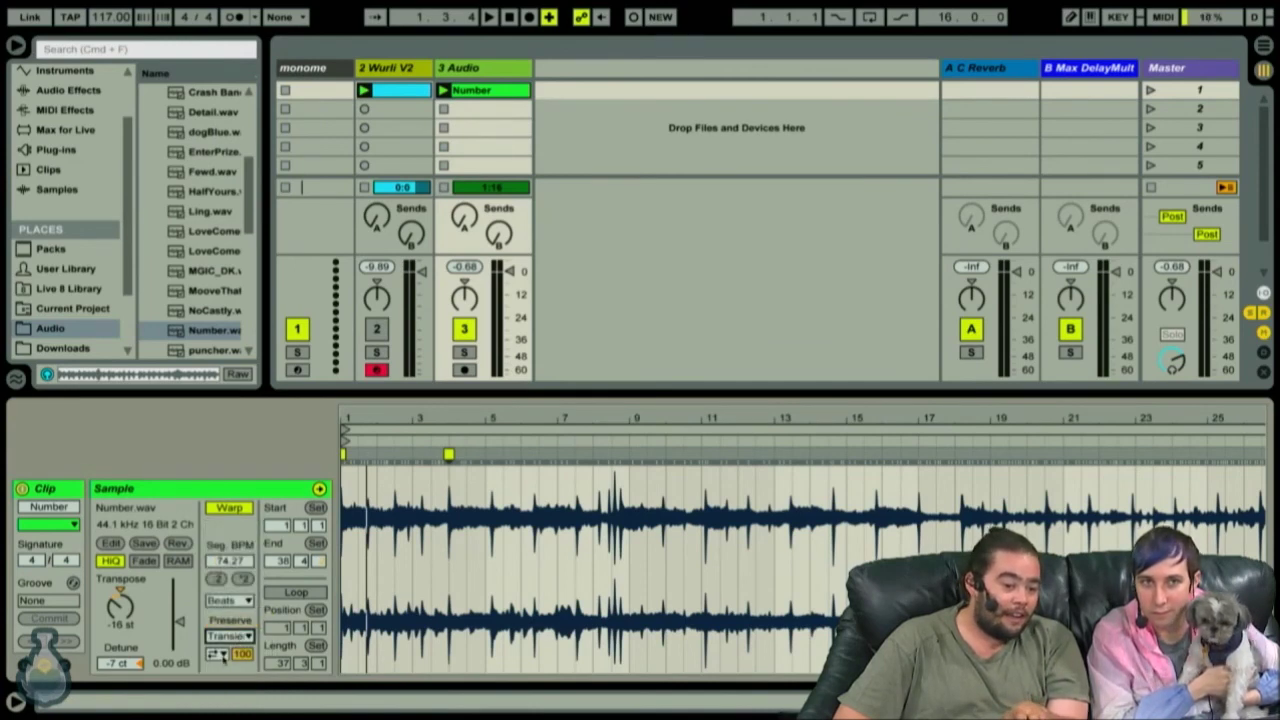
click(216, 655)
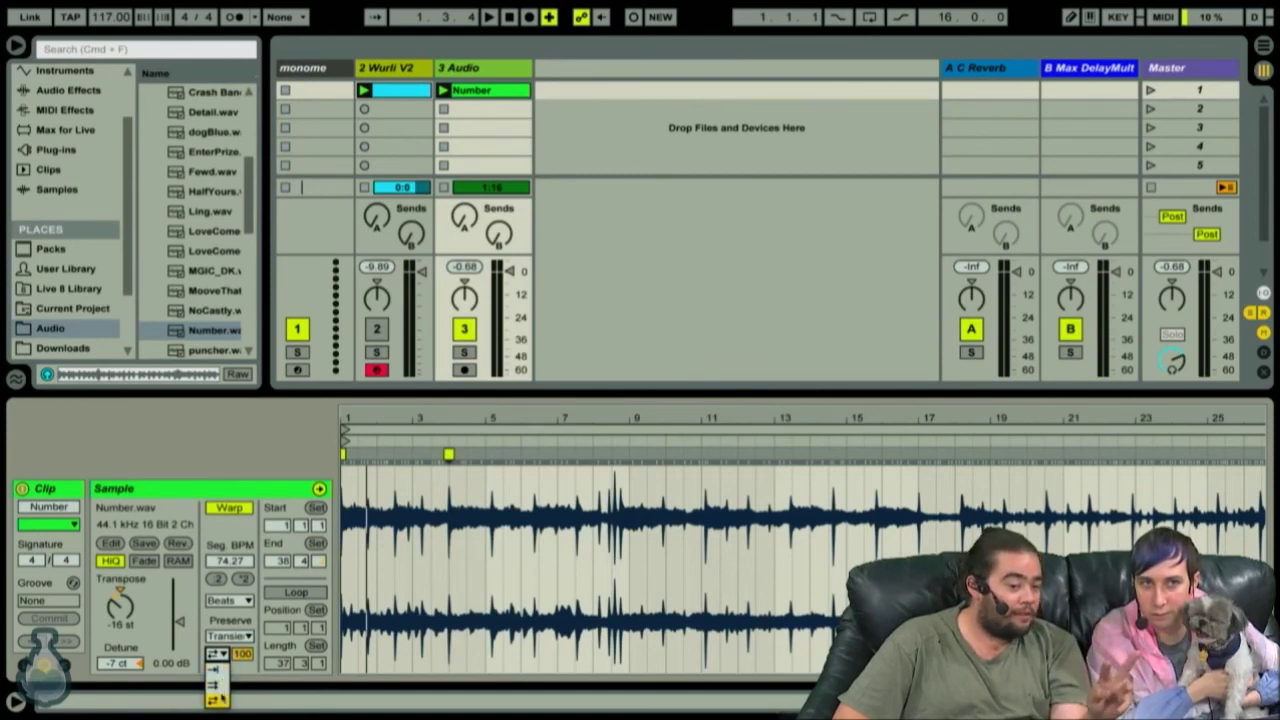
click(216, 673)
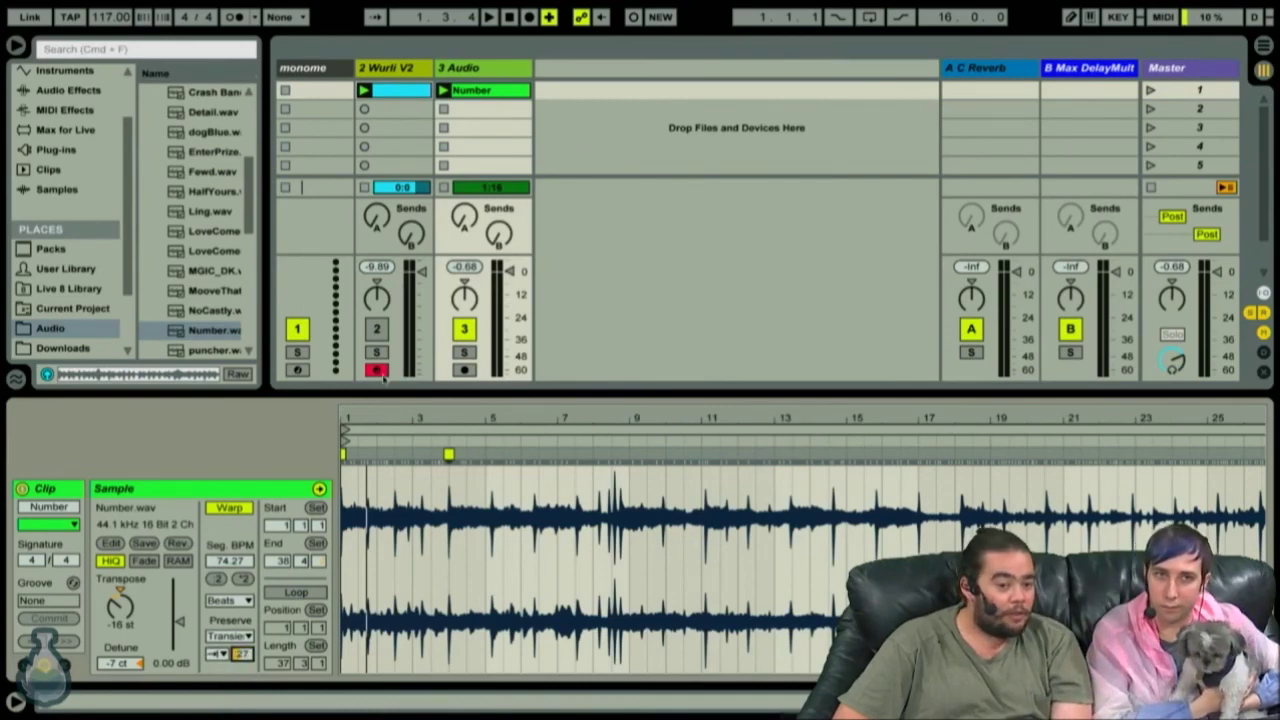
Play the Number clip with the Beats settings and set its transpose to 16 st.
drag(382, 411, 374, 440)
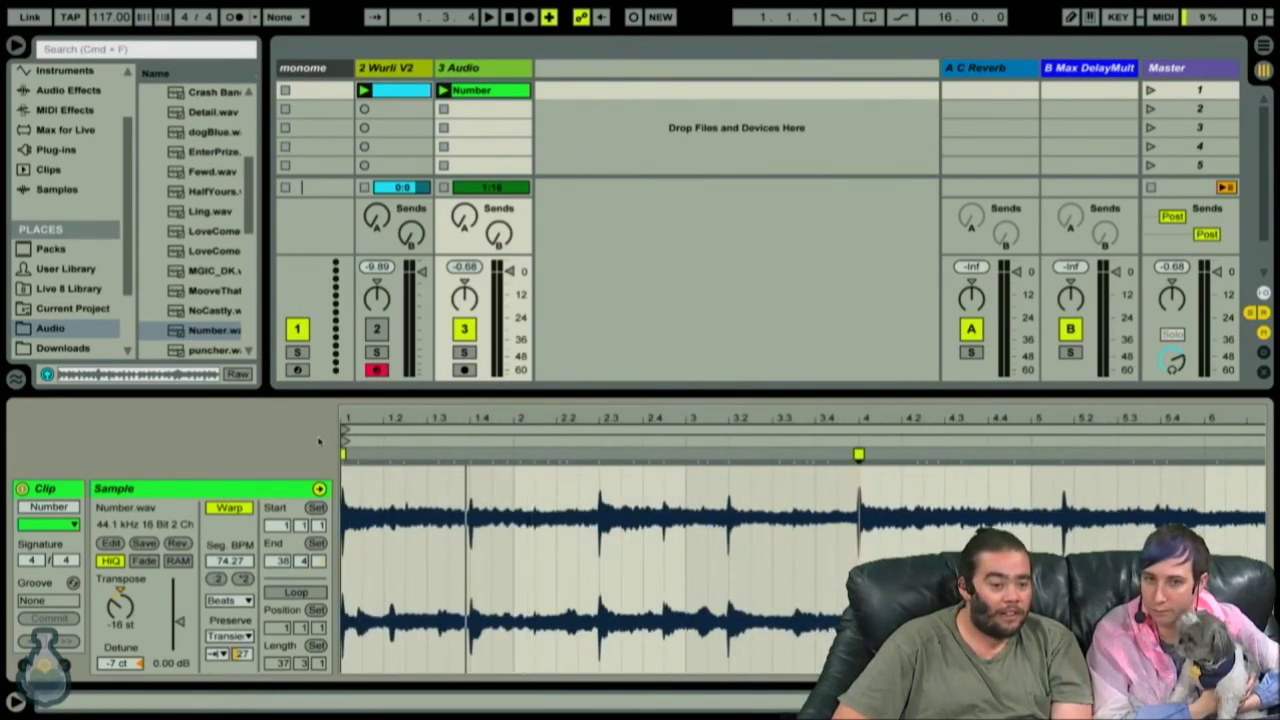
key(space)
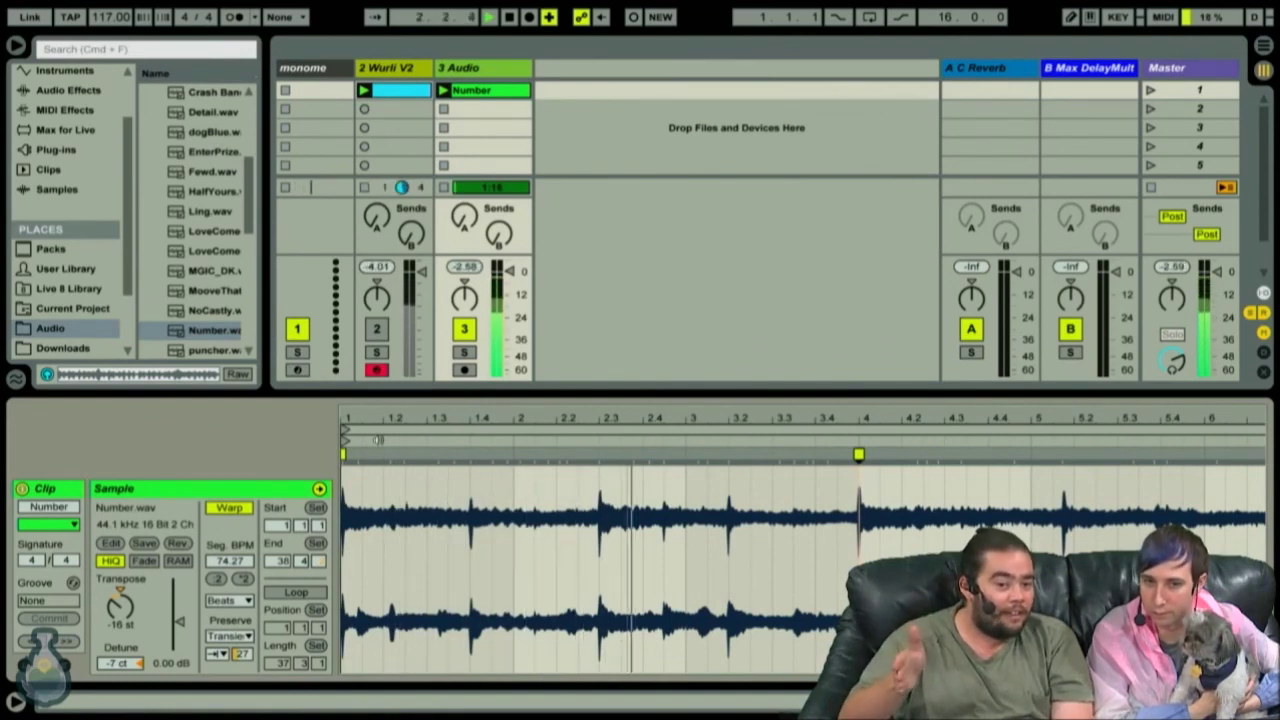
key(space)
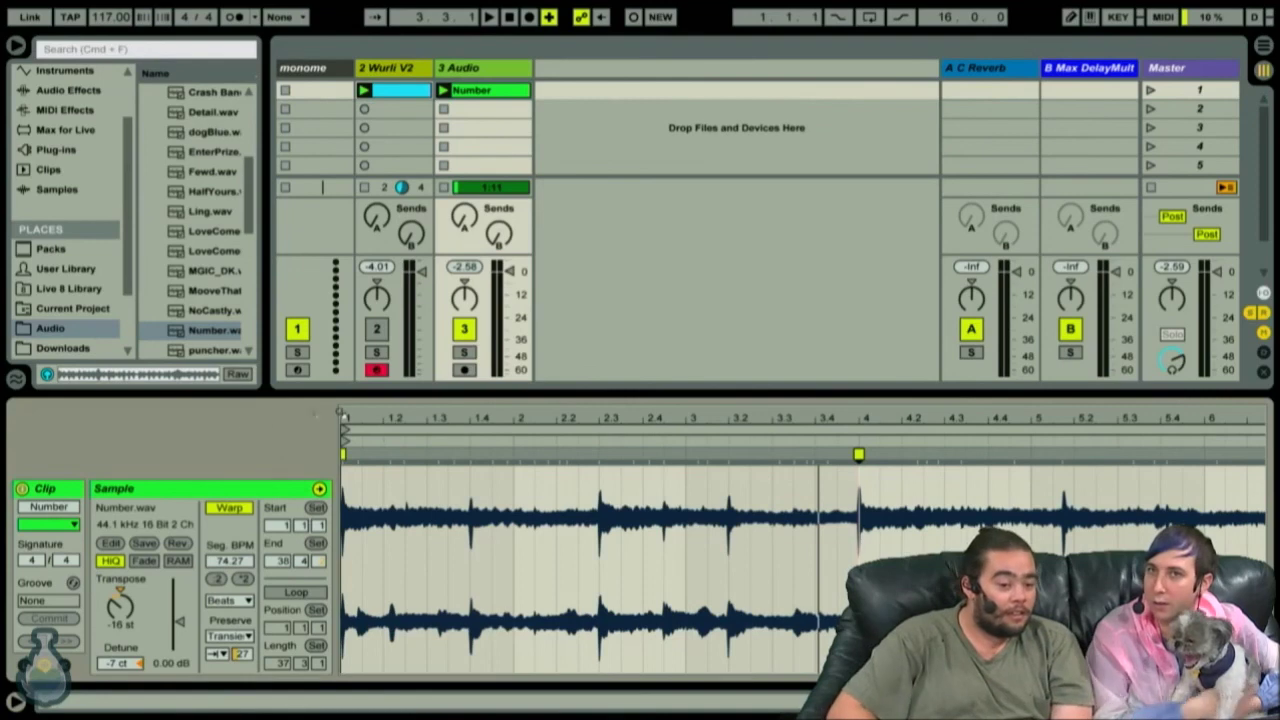
mouse_move(404, 418)
mouse_down()
mouse_move(404, 438)
mouse_move(418, 406)
mouse_move(385, 416)
mouse_up()
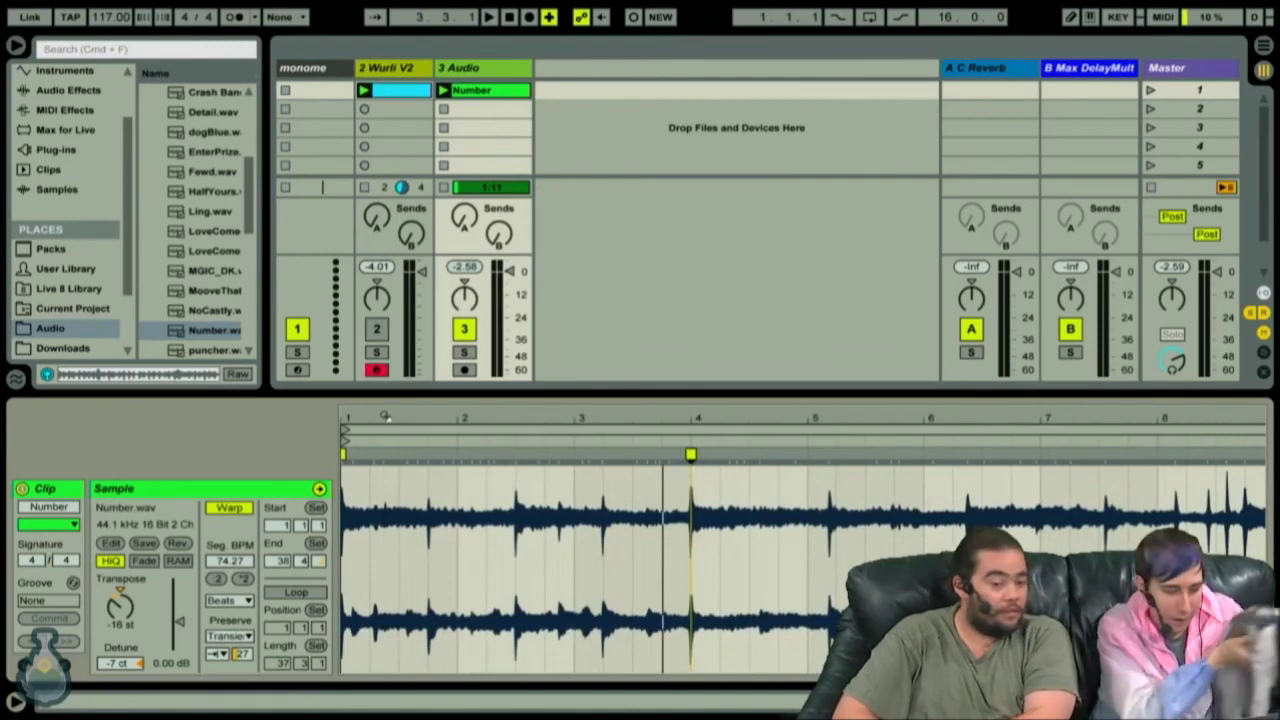
drag(120, 607, 120, 599)
key(space)
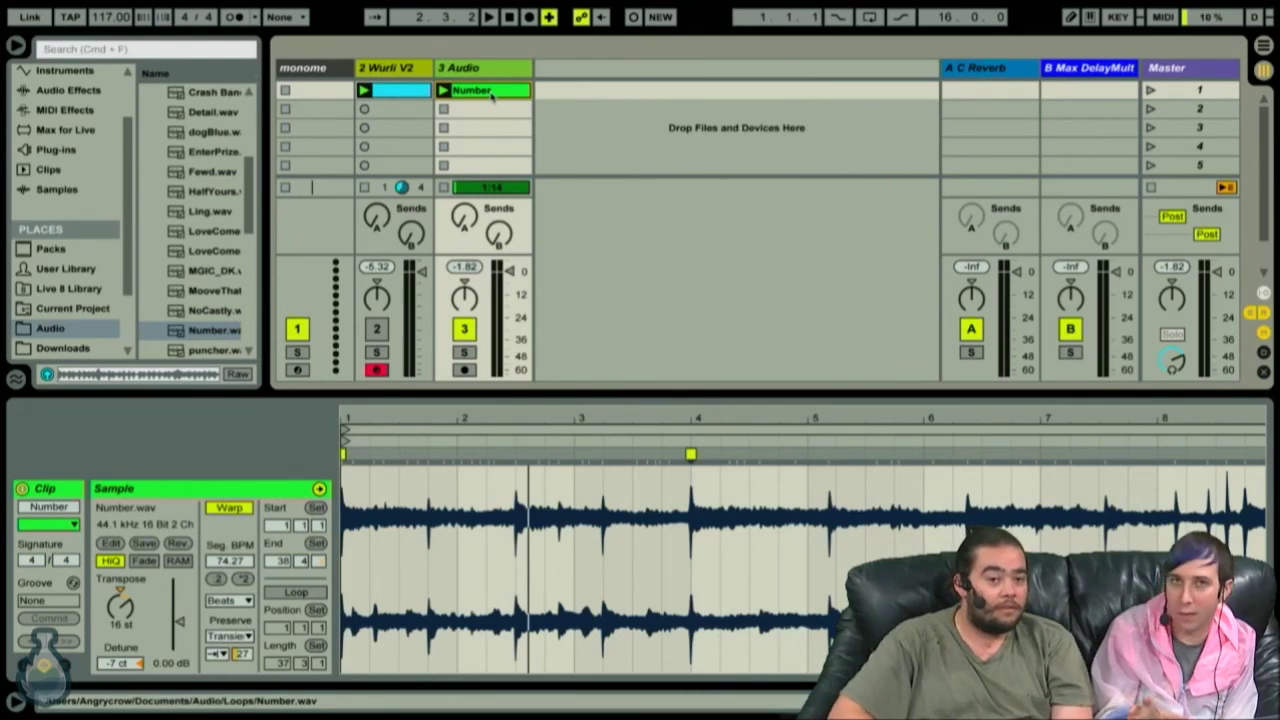
Place the Number clip at bar 1 of the 3 Audio track in the Arrangement, and return playback to the Arrangement.
key(Tab)
mouse_move(296, 196)
mouse_down()
mouse_move(340, 204)
mouse_move(309, 243)
mouse_move(291, 130)
mouse_move(282, 208)
mouse_up()
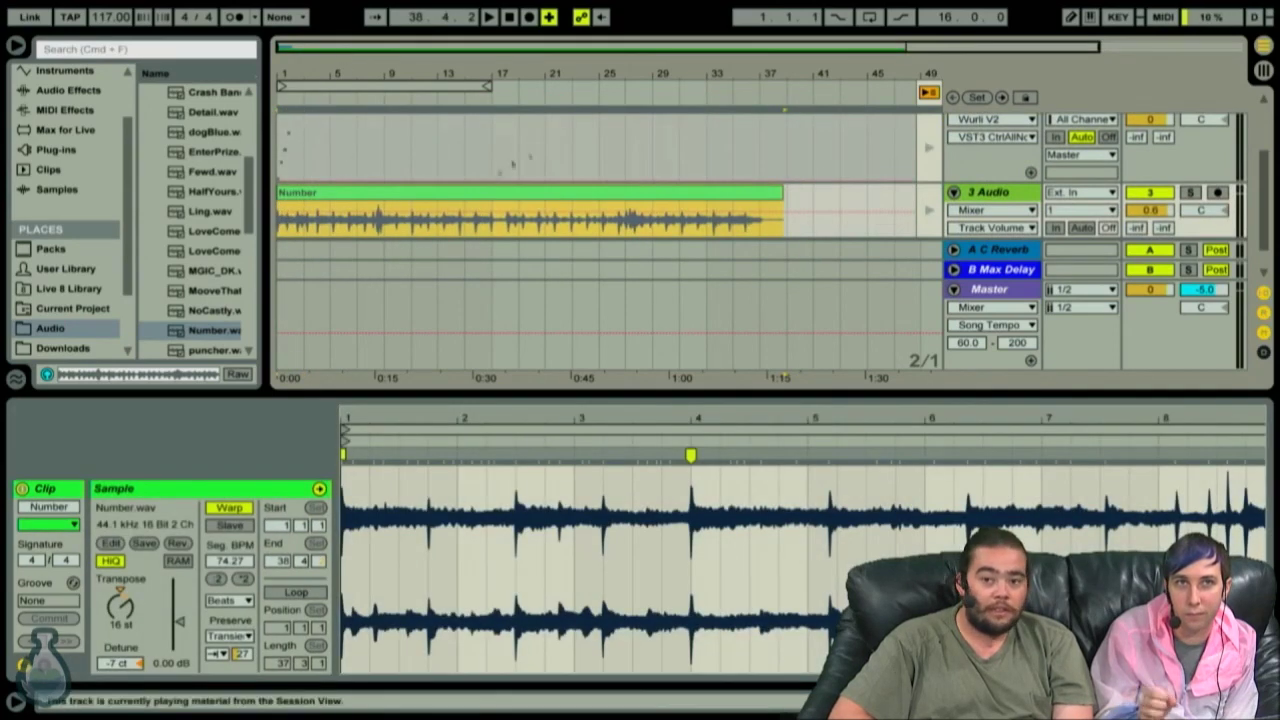
click(930, 93)
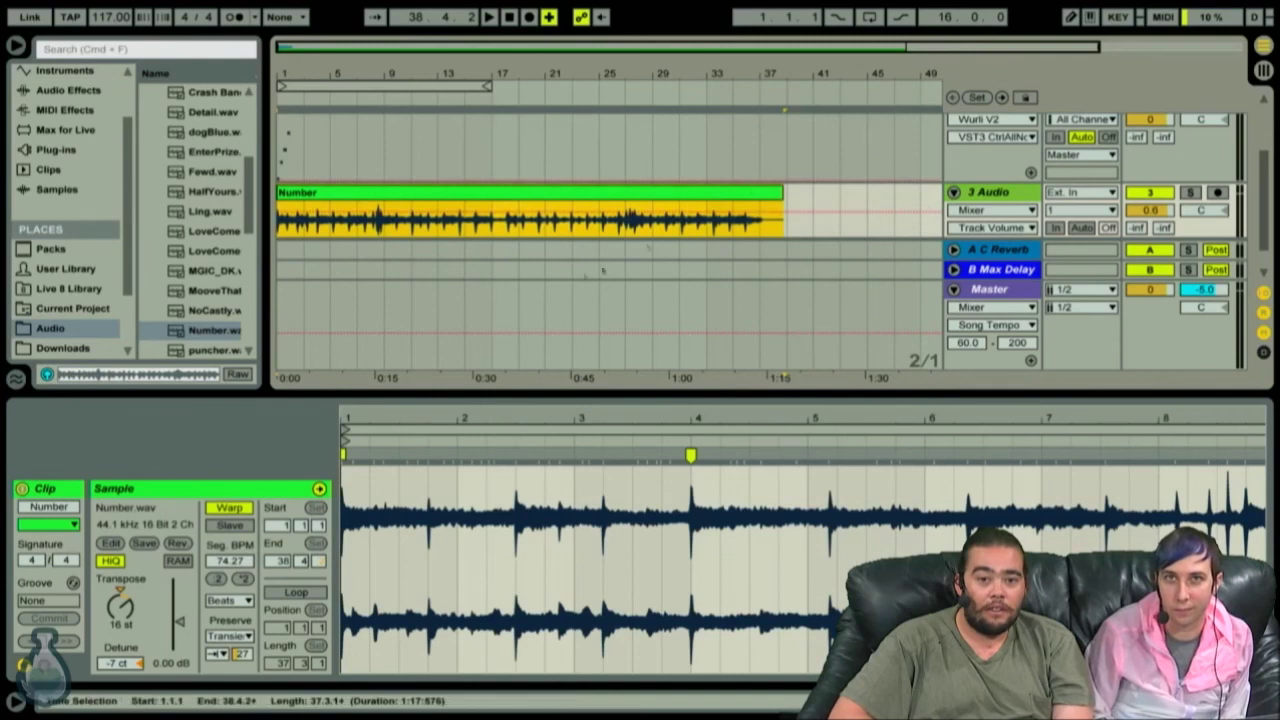
Split the Number clip around 9.1.3 to 9.2.1 and trim both neighbouring sections away, starting the following one at 9.4.1.
drag(408, 68, 672, 175)
mouse_move(447, 226)
mouse_down()
mouse_move(474, 231)
mouse_move(459, 229)
mouse_up()
right_click(459, 229)
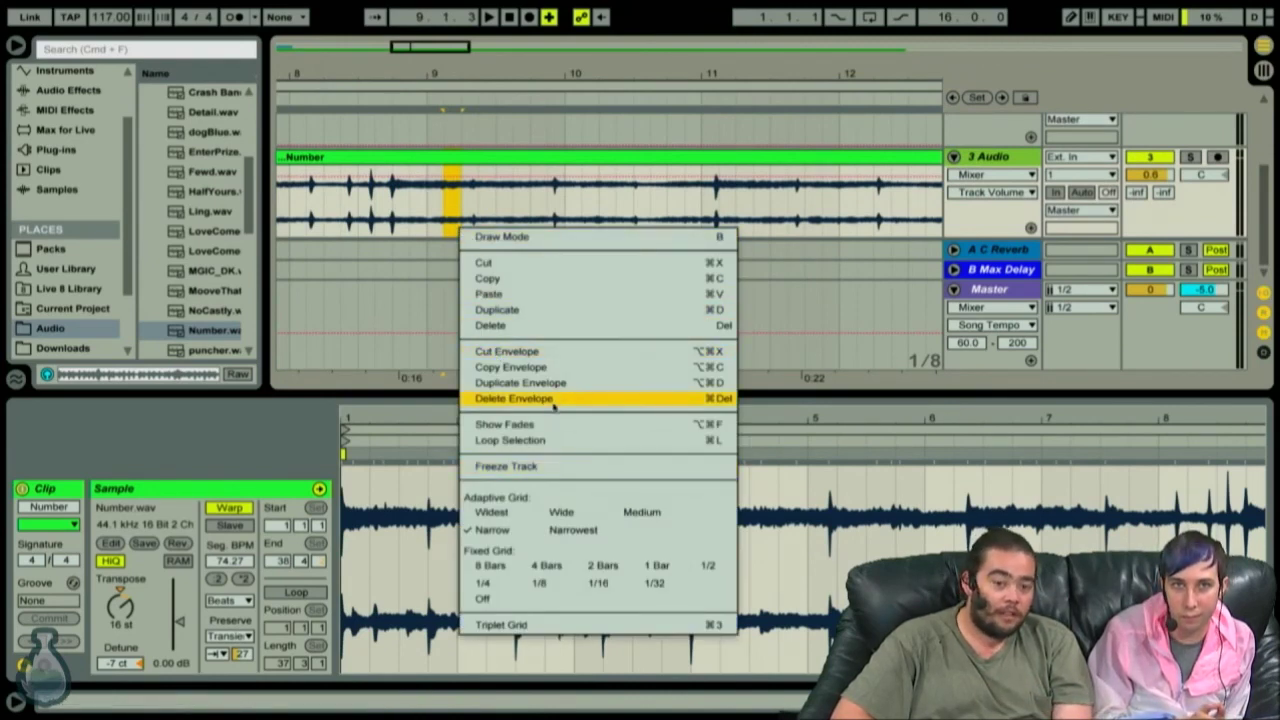
click(440, 220)
key(super+e)
drag(441, 158, 530, 158)
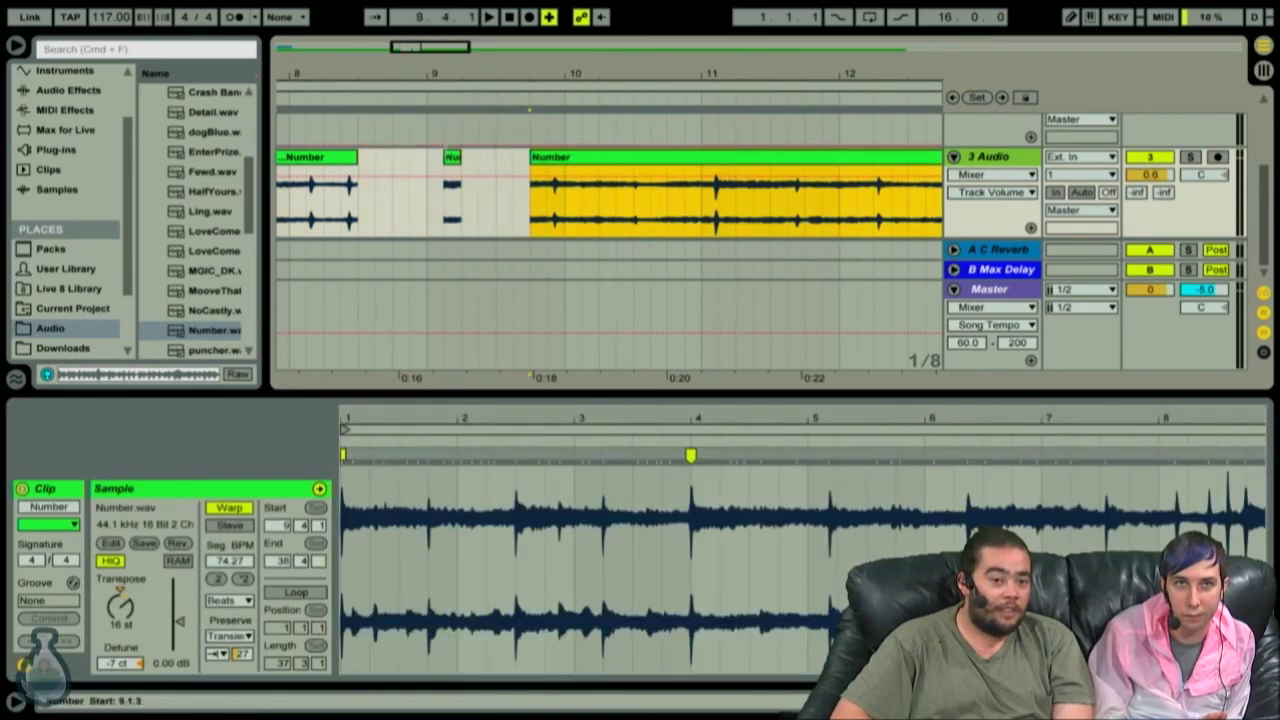
Consolidate the short Number section from 9.1.3 to 9.2.1 into a new sample.
click(452, 160)
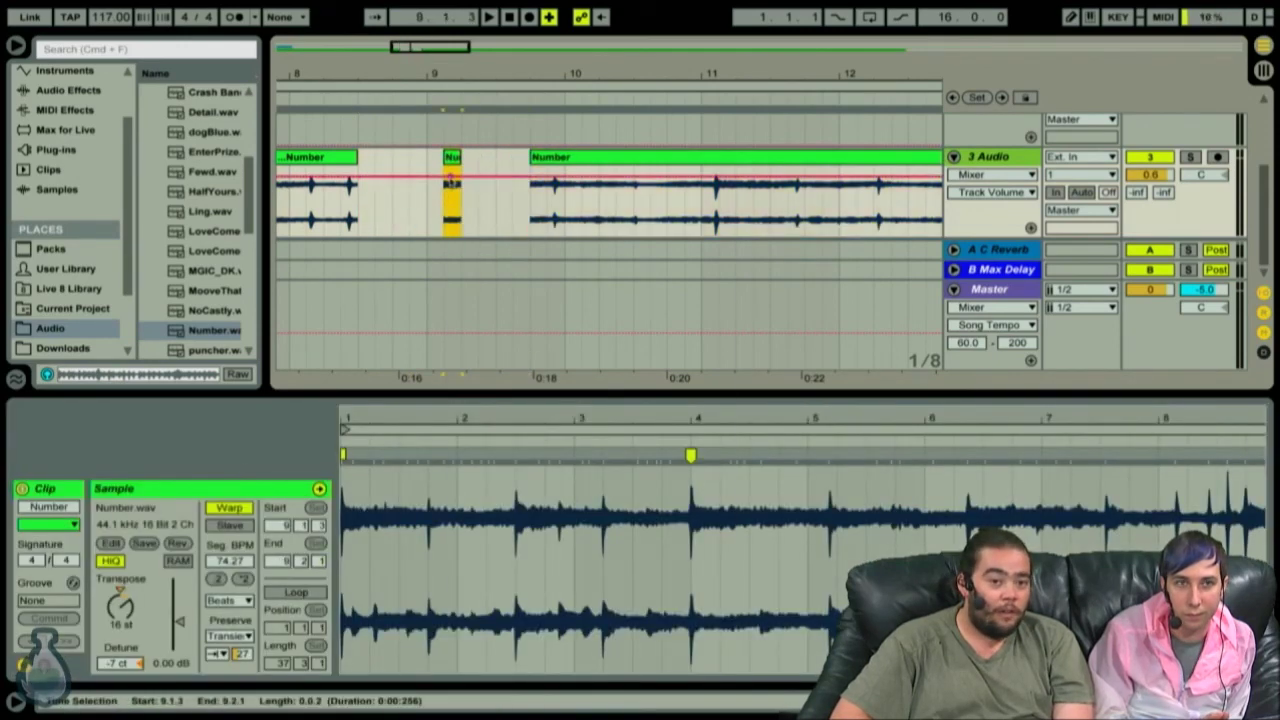
right_click(450, 180)
click(418, 249)
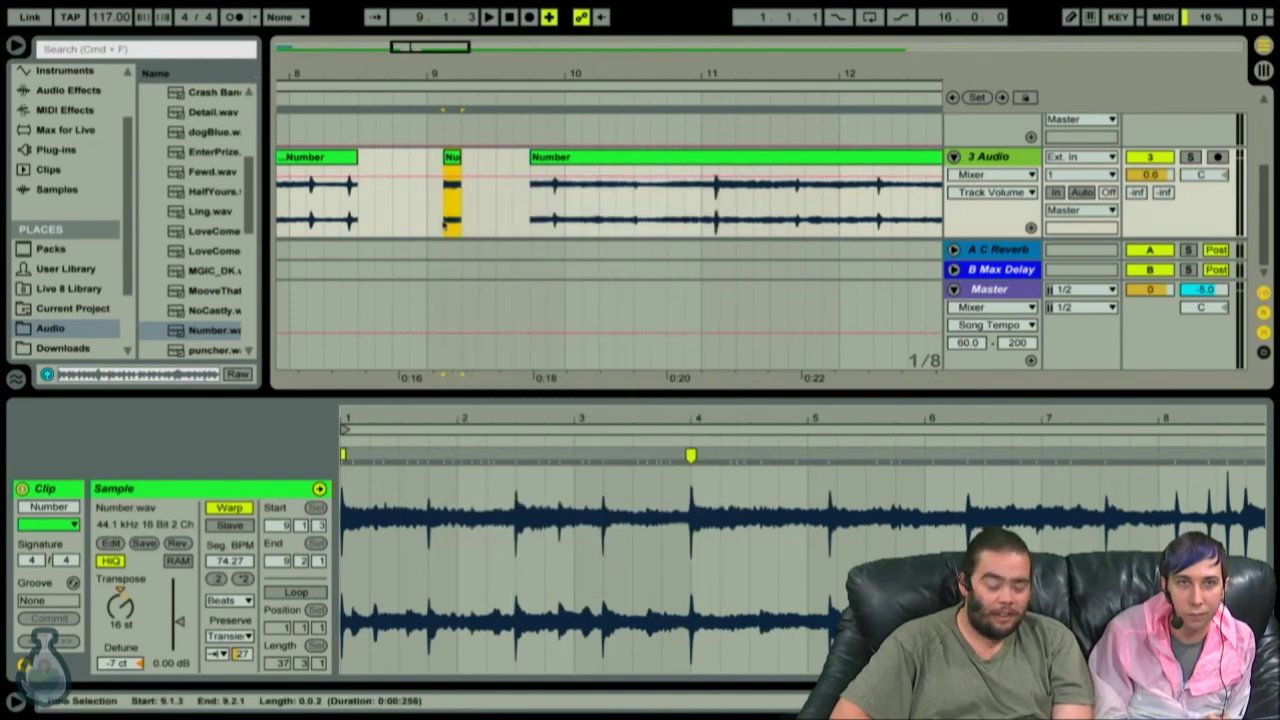
key(ctrl+j)
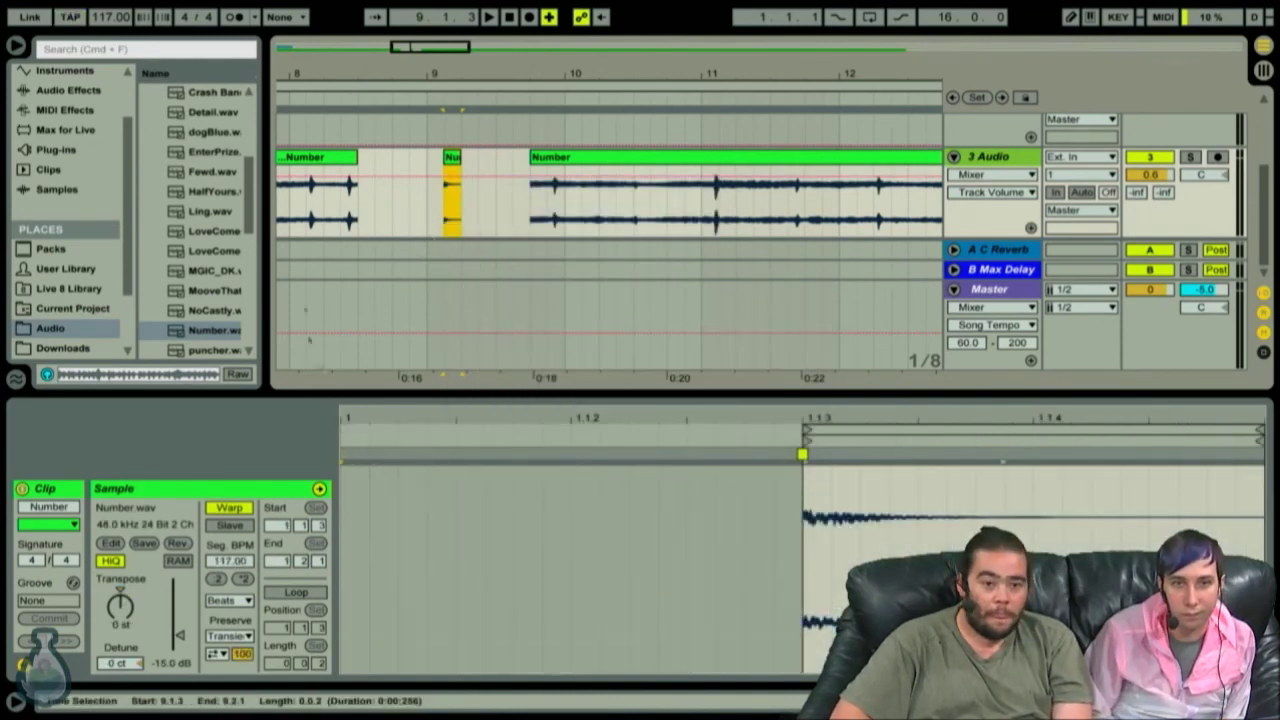
Show the fades on the 3 Audio track, play the short clip from 9.1.3 and reselect its time range.
key(alt+super+f)
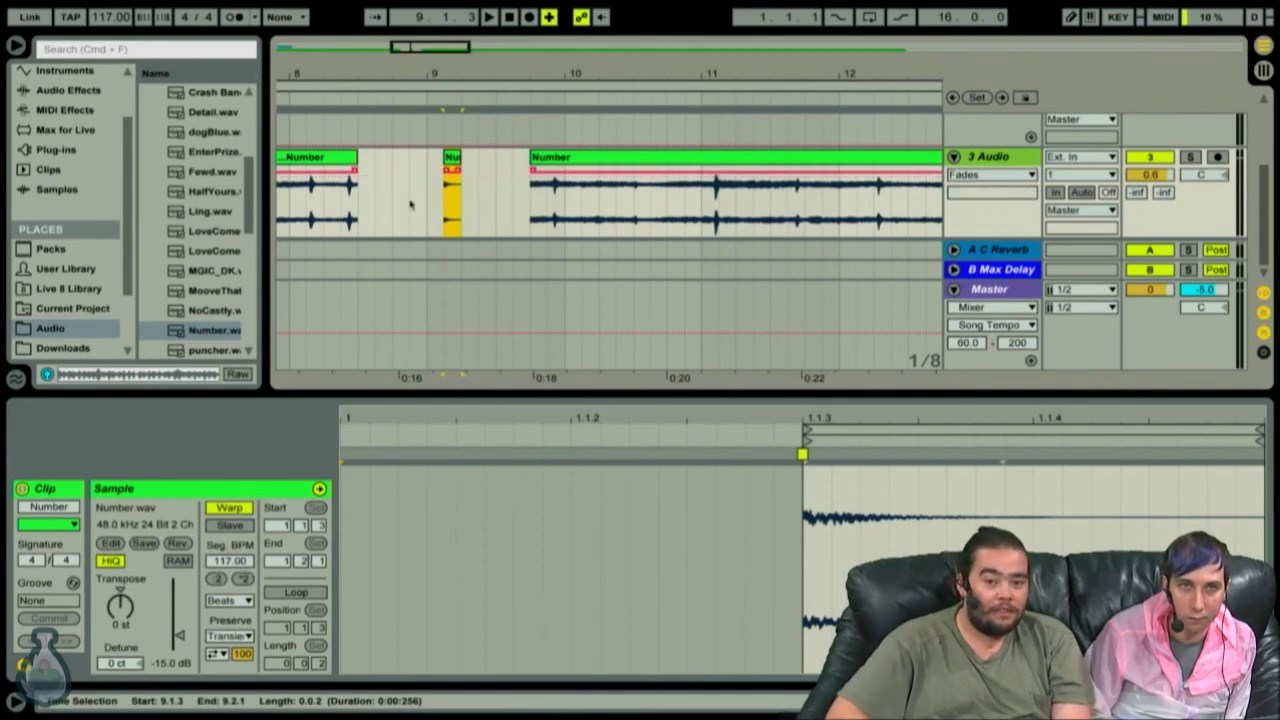
key(Left)
key(space)
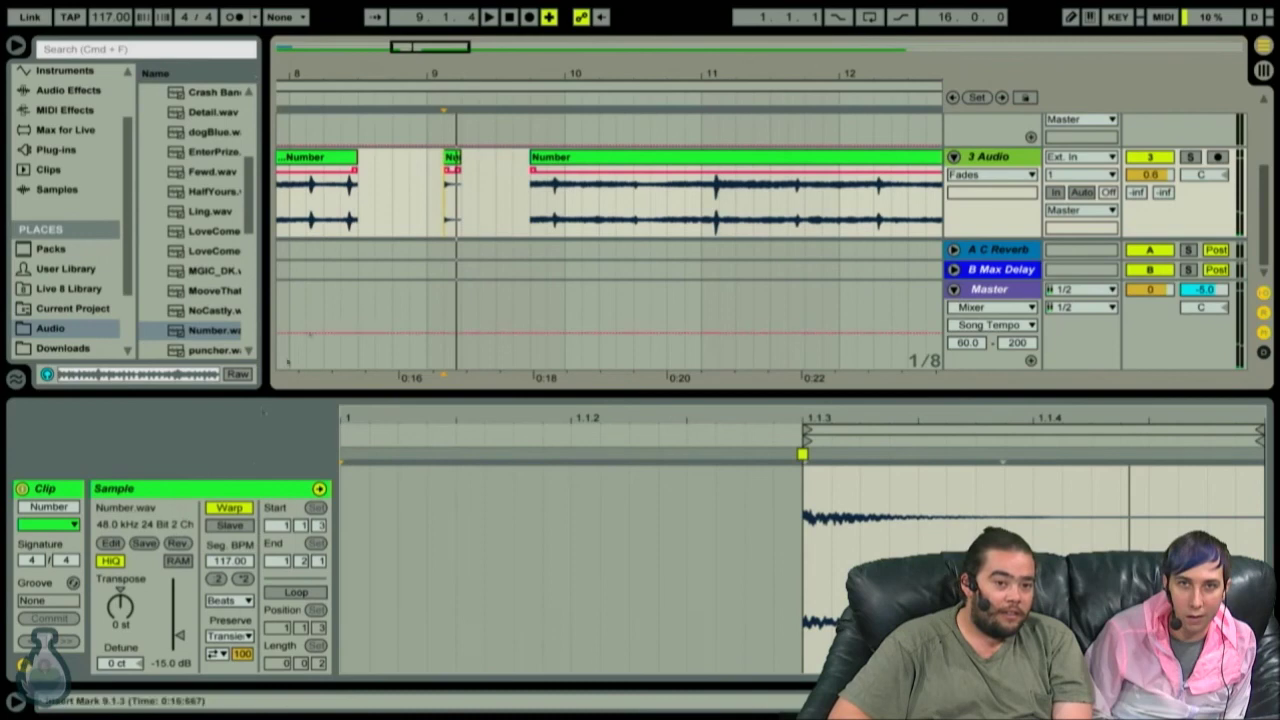
key(shift+Right)
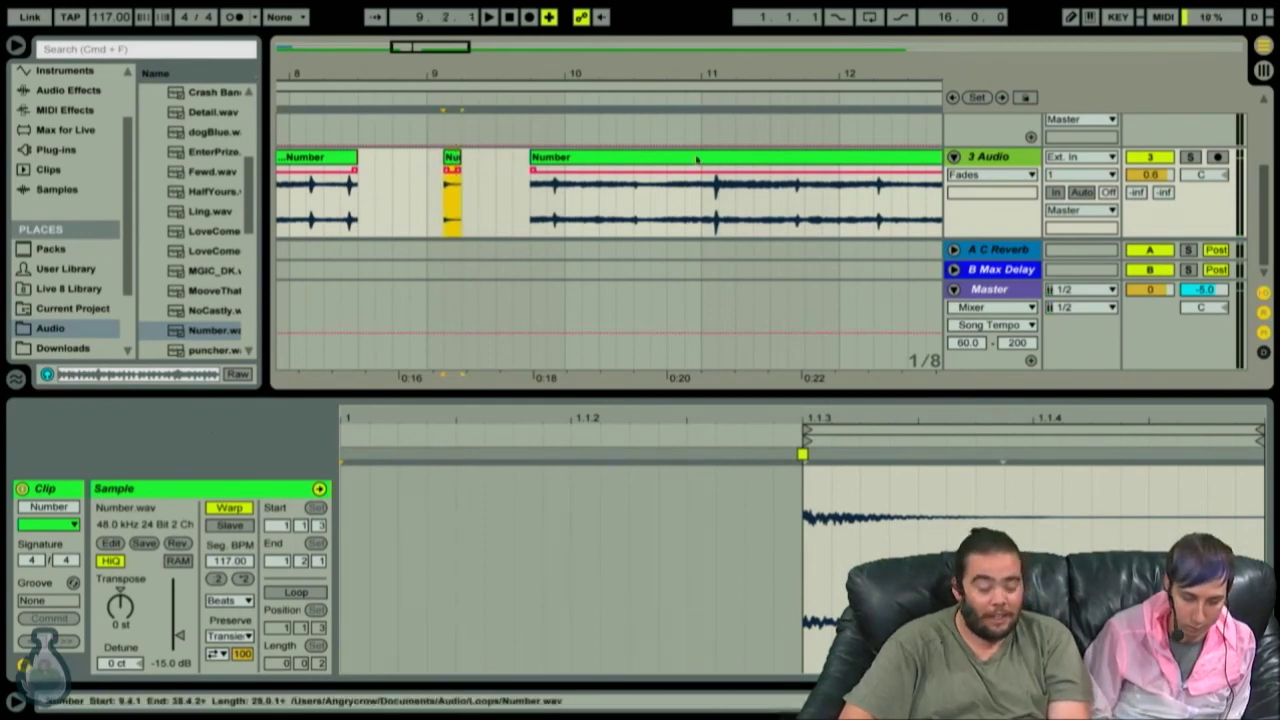
key(Down)
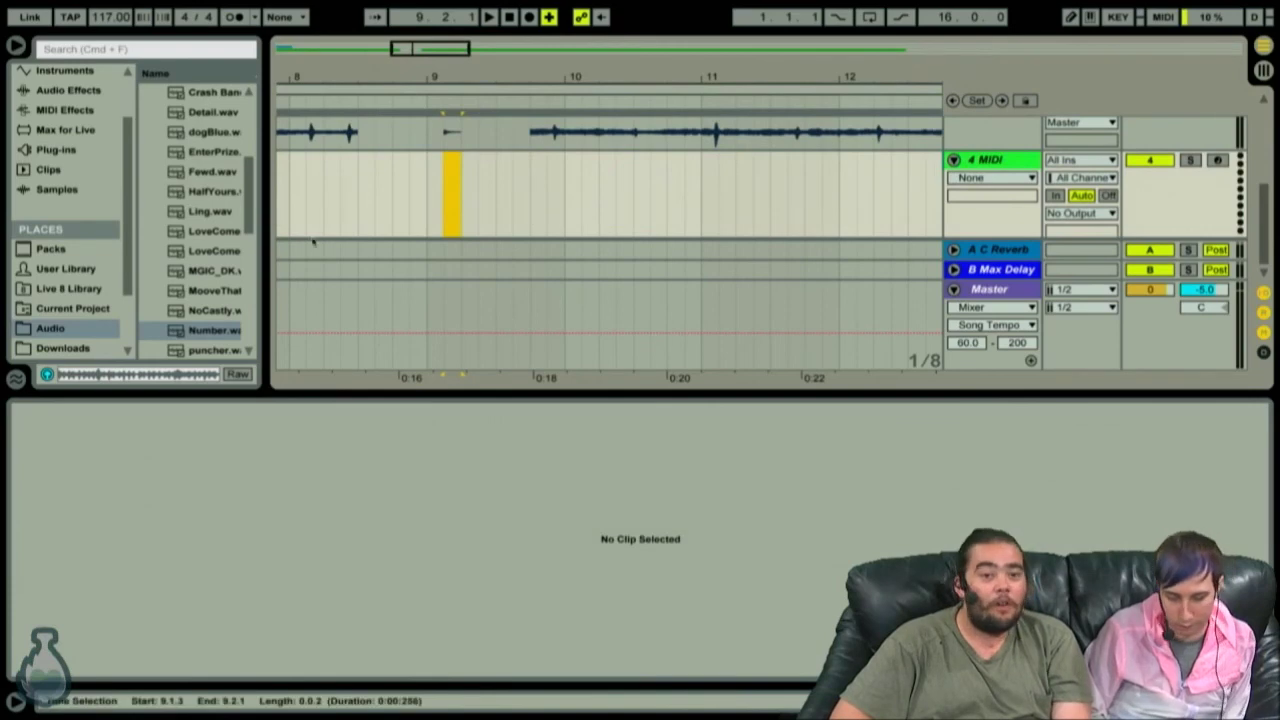
scroll(408, 202, up, 5)
scroll(408, 202, down, 5)
scroll(408, 202, left, 2)
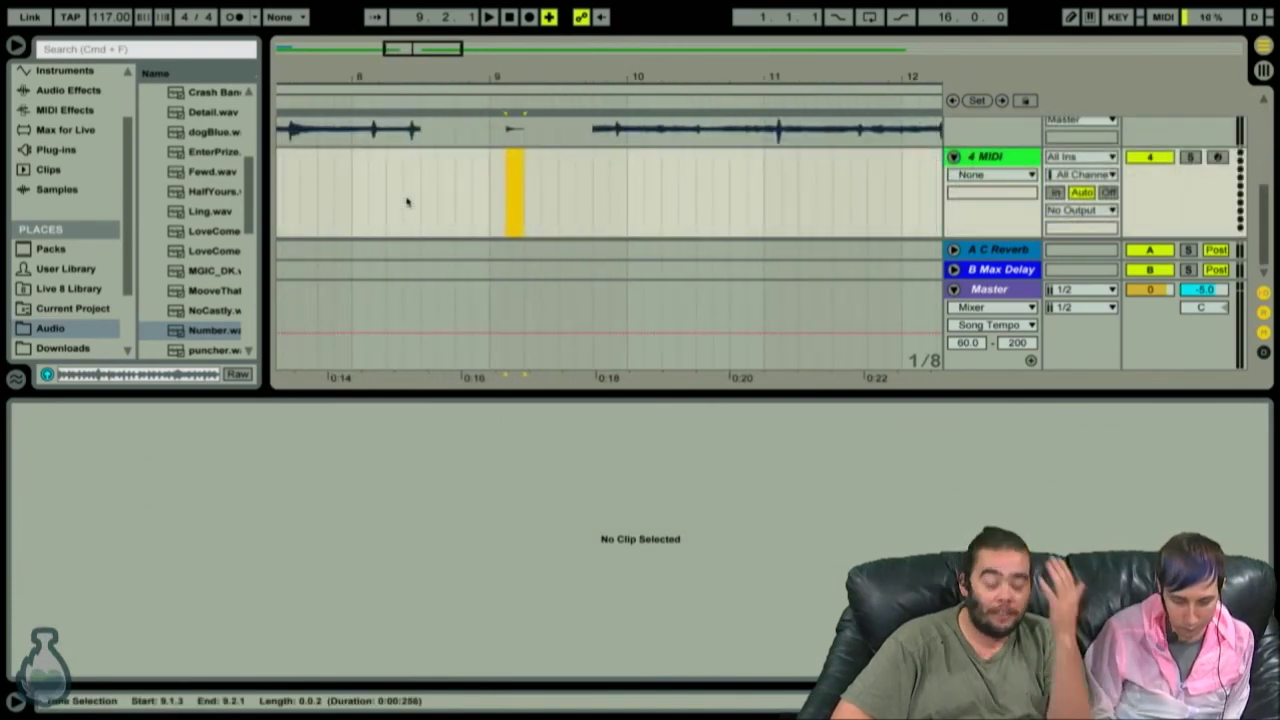
mouse_move(136, 4)
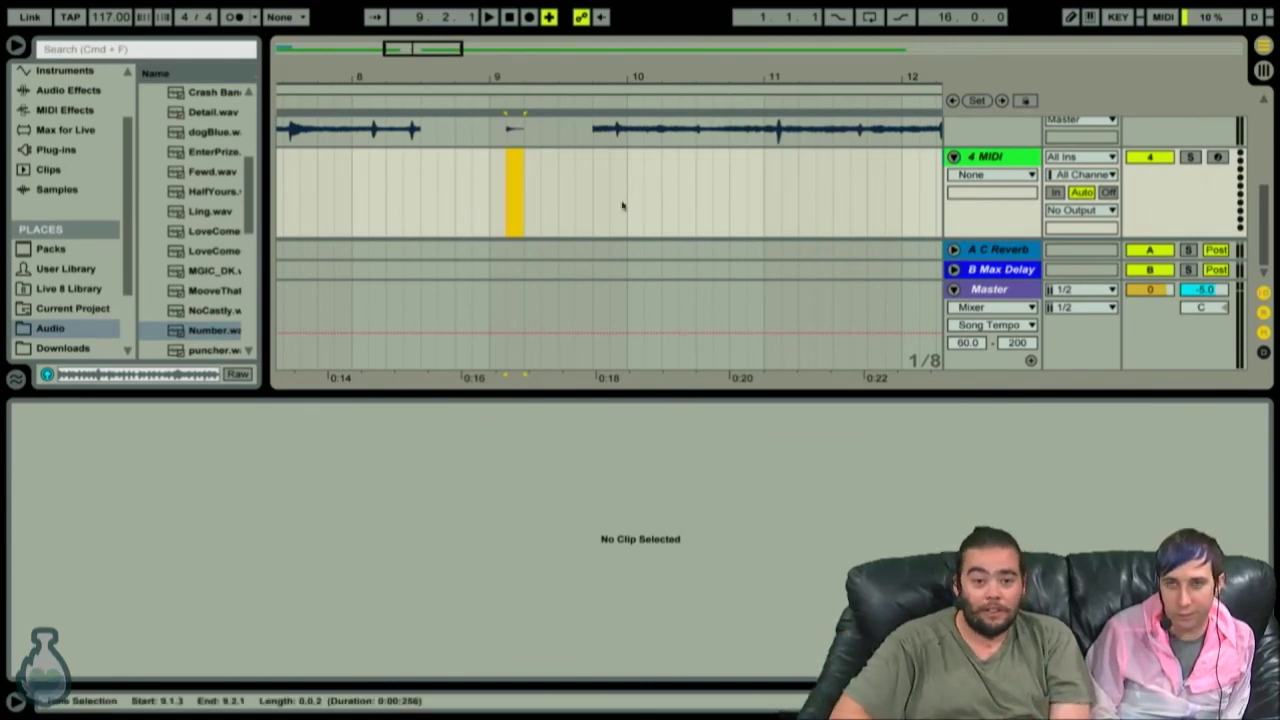
drag(425, 56, 403, 56)
Switch to Session View, open the 2 Wurli V2 clip, view its Envelopes settings and show its Launch settings beside the notes.
key(Tab)
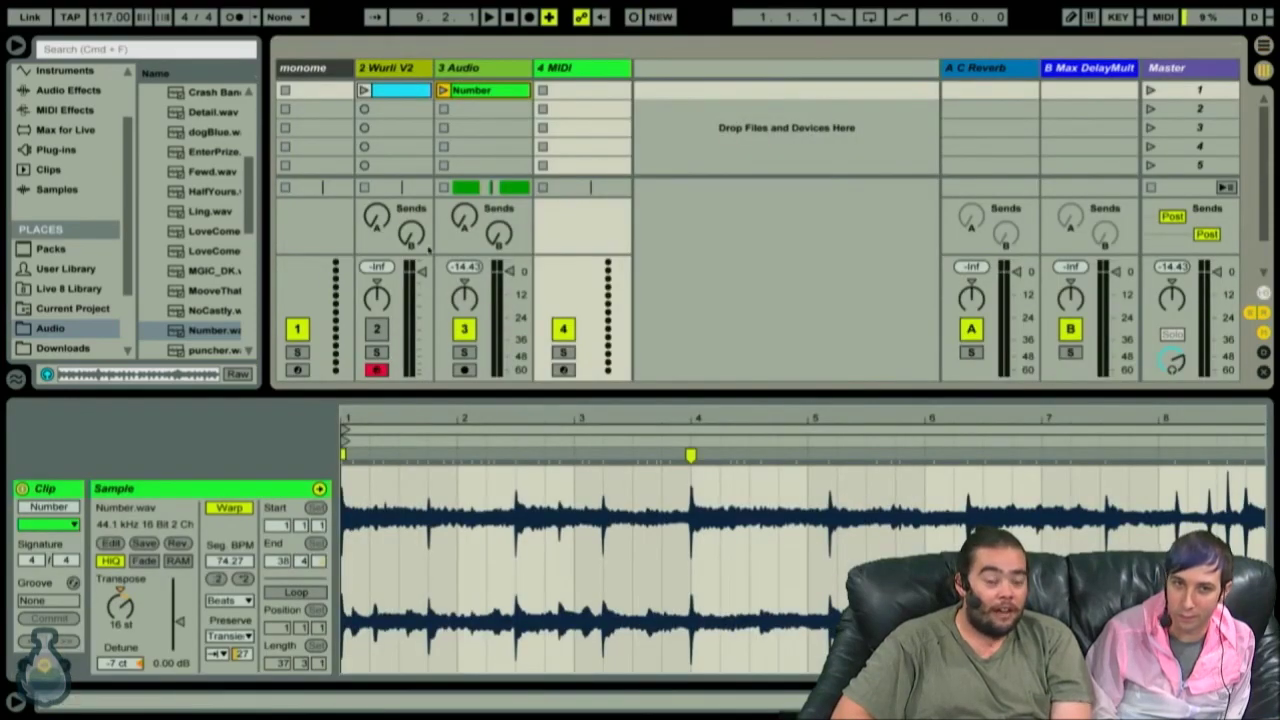
key(Tab)
key(Tab)
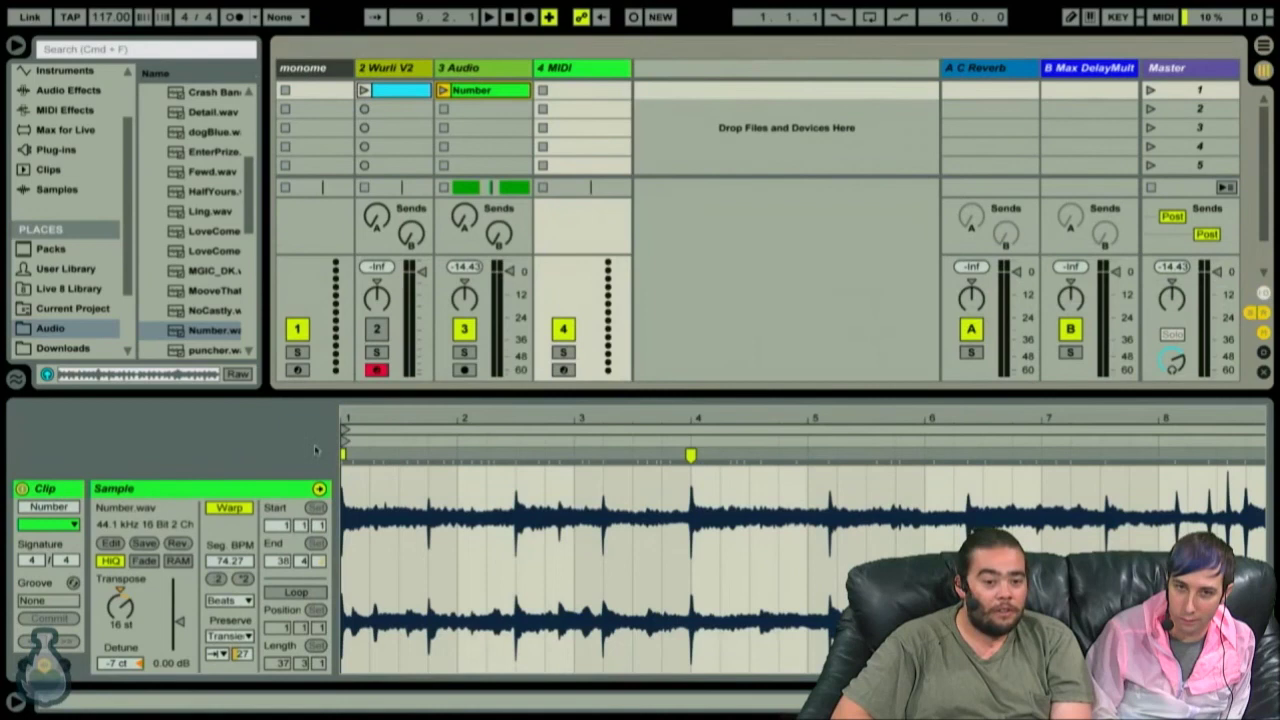
click(397, 89)
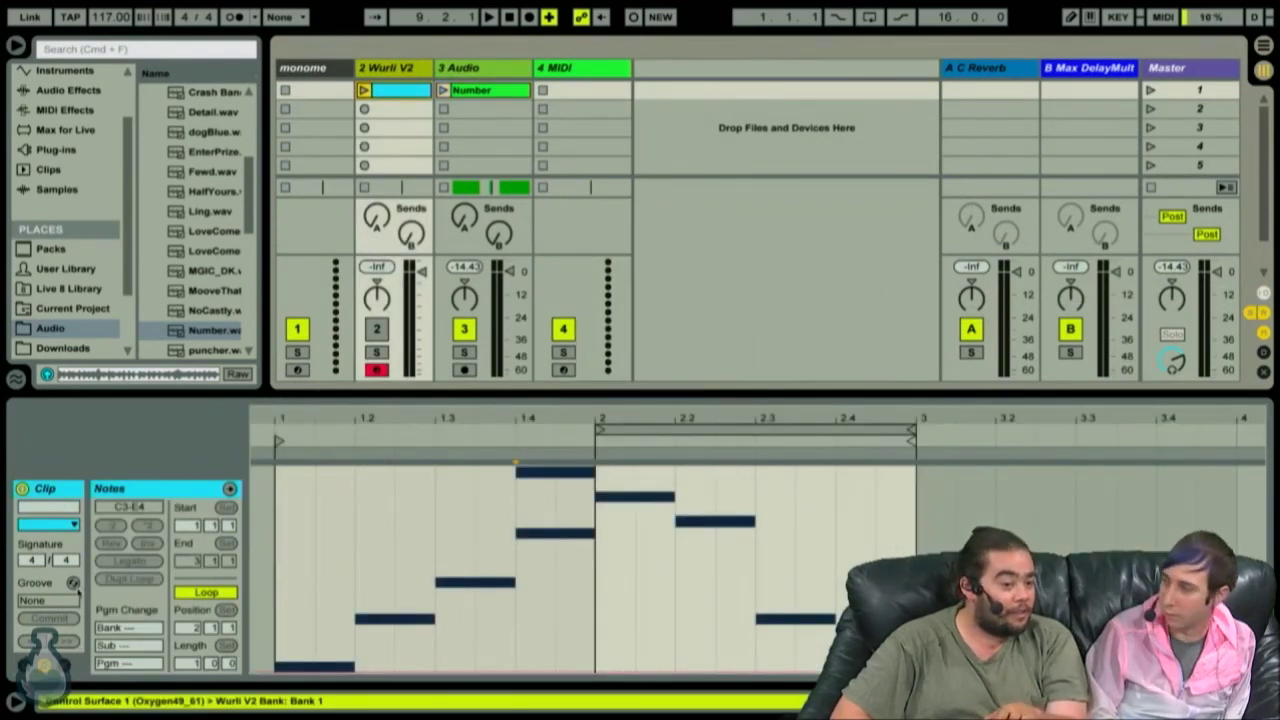
click(60, 663)
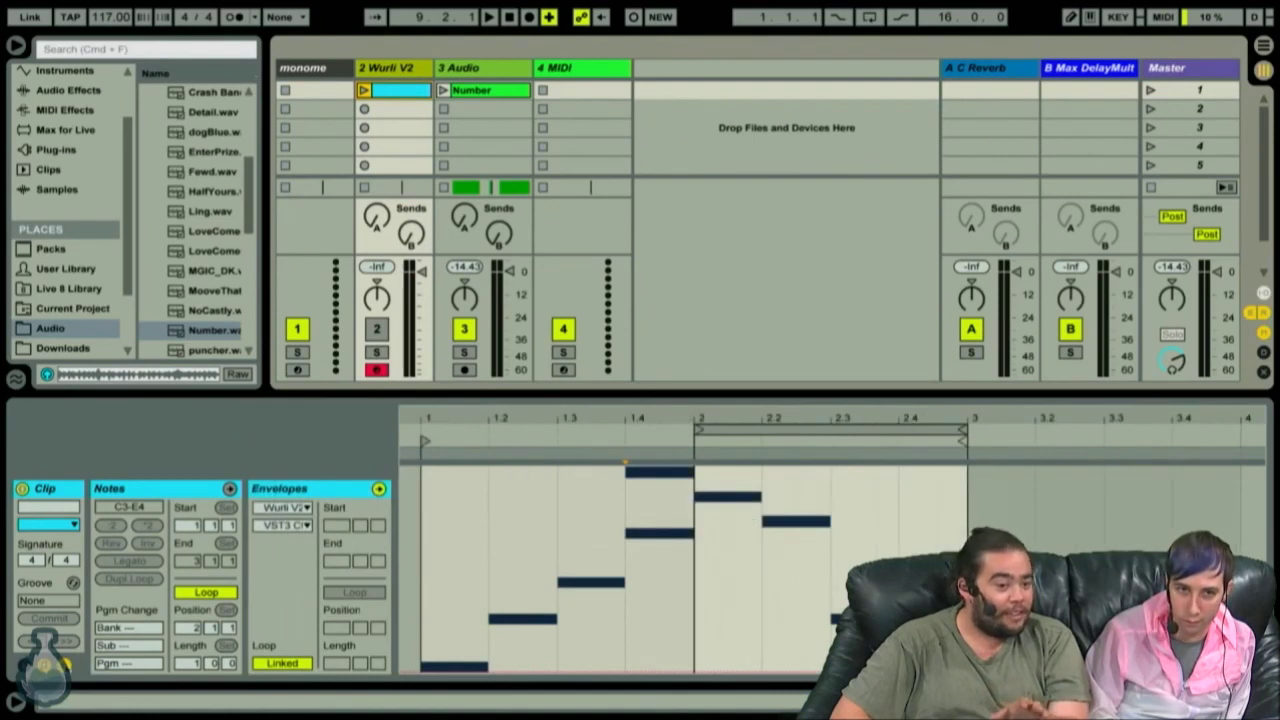
click(47, 664)
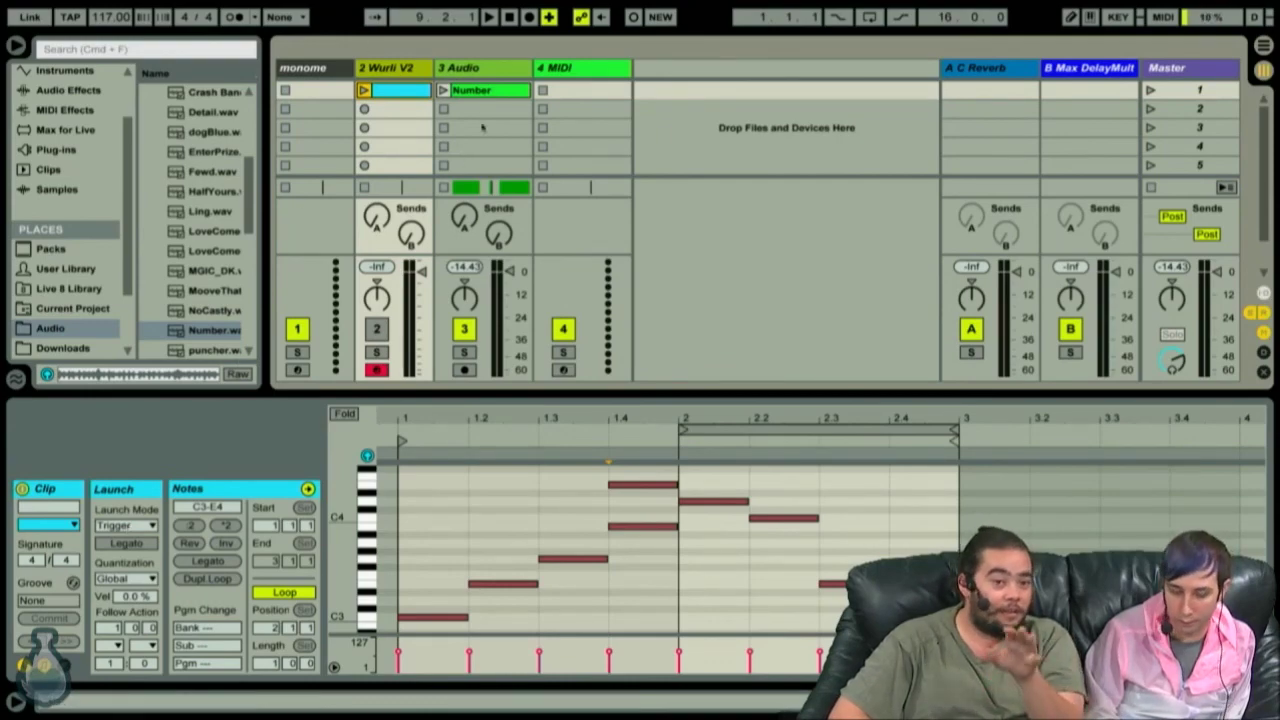
Enlarge the Session mixer area and group the 2 Wurli V2, 3 Audio and 4 MIDI tracks.
drag(685, 395, 681, 469)
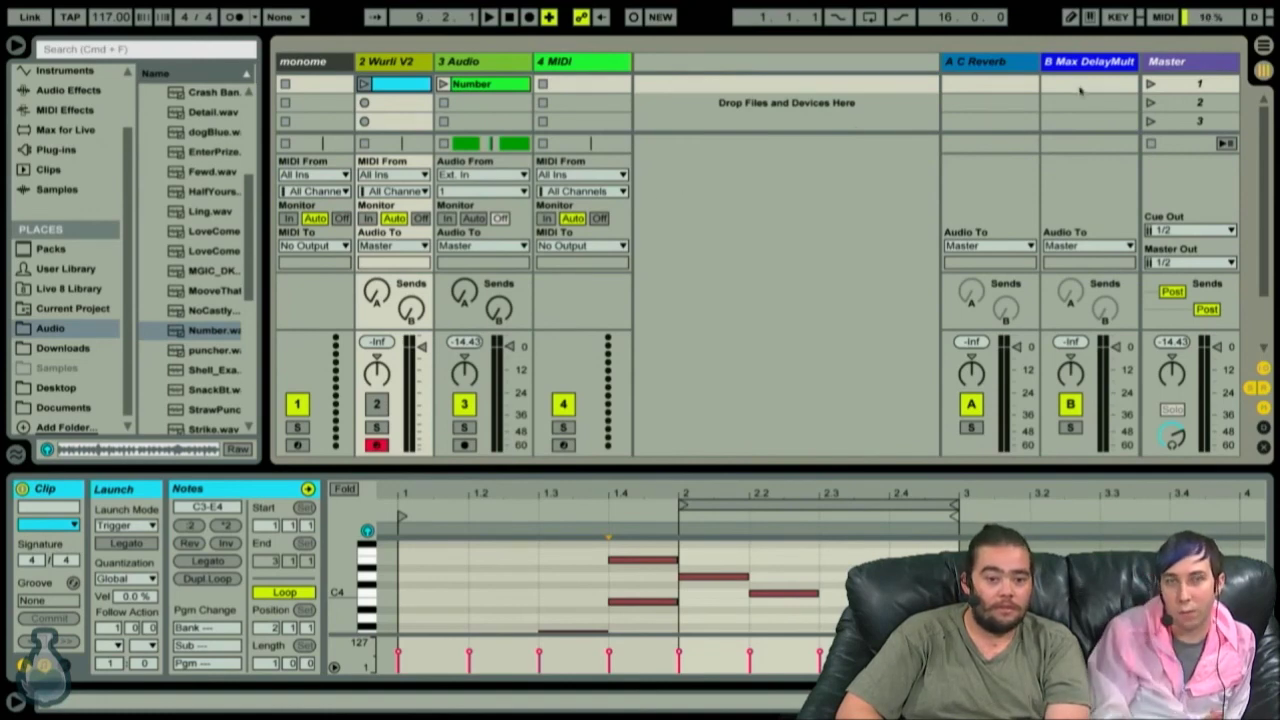
click(581, 64)
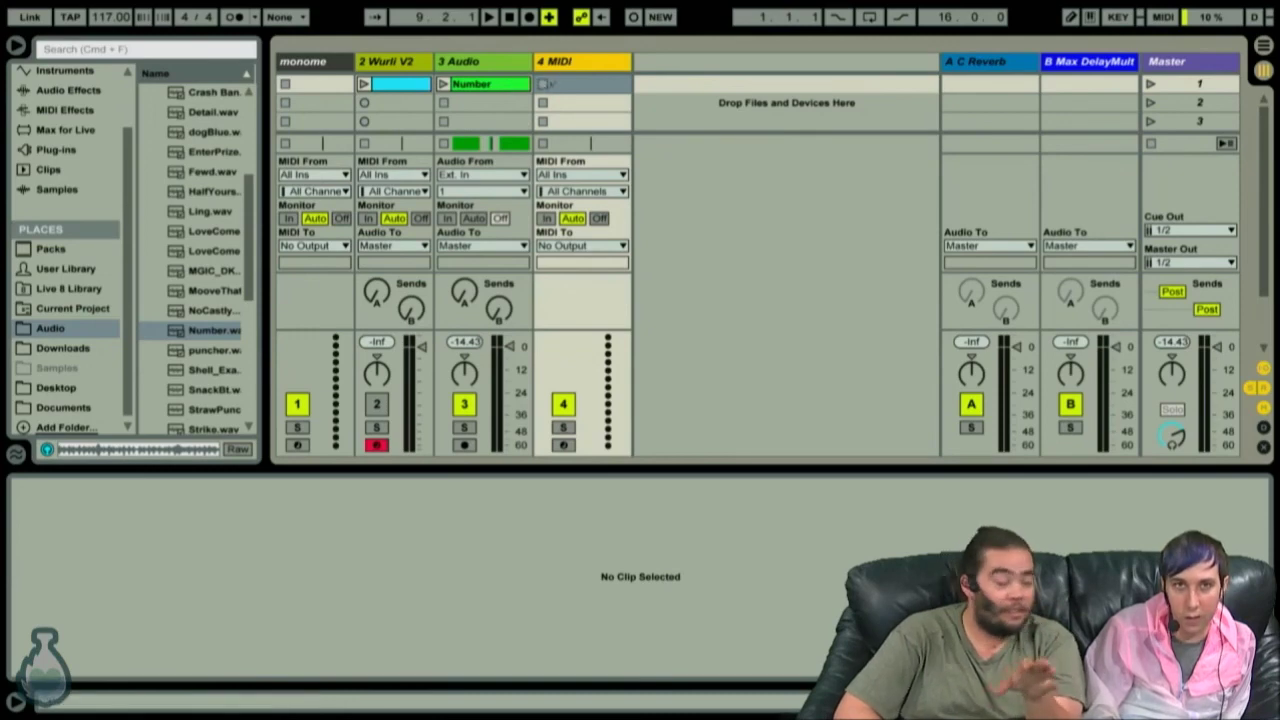
shift+click(385, 60)
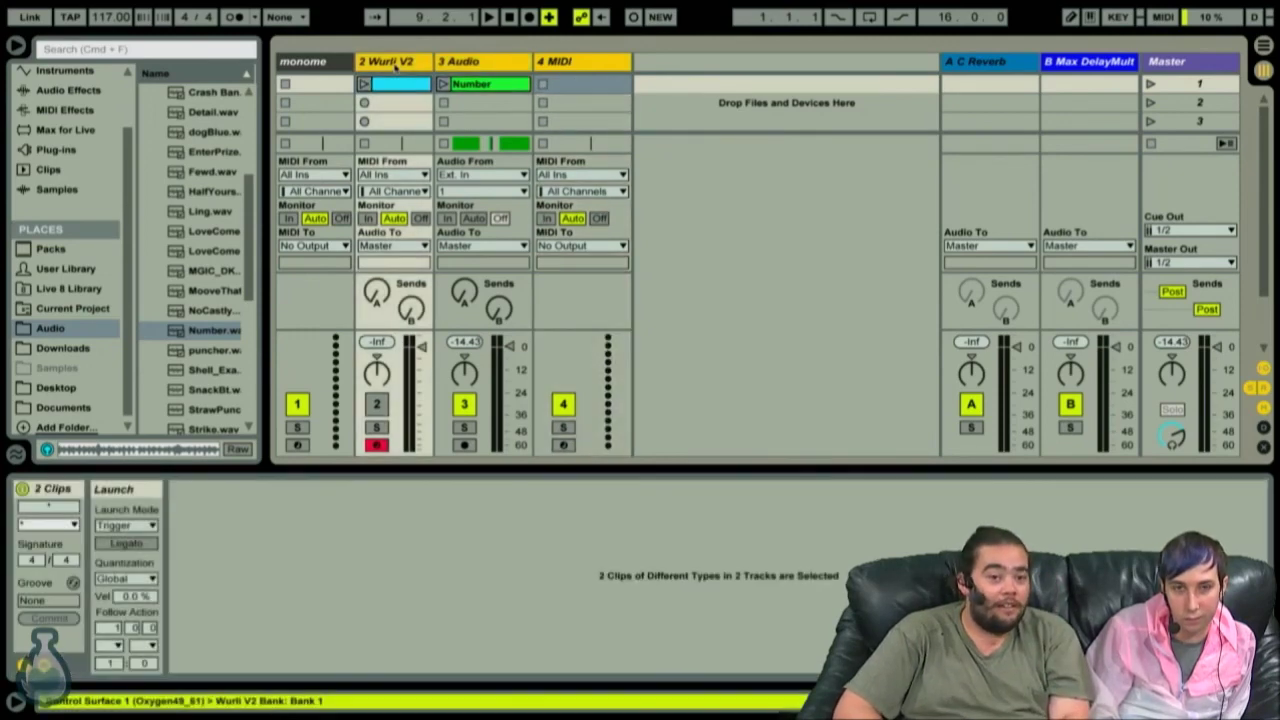
key(super+g)
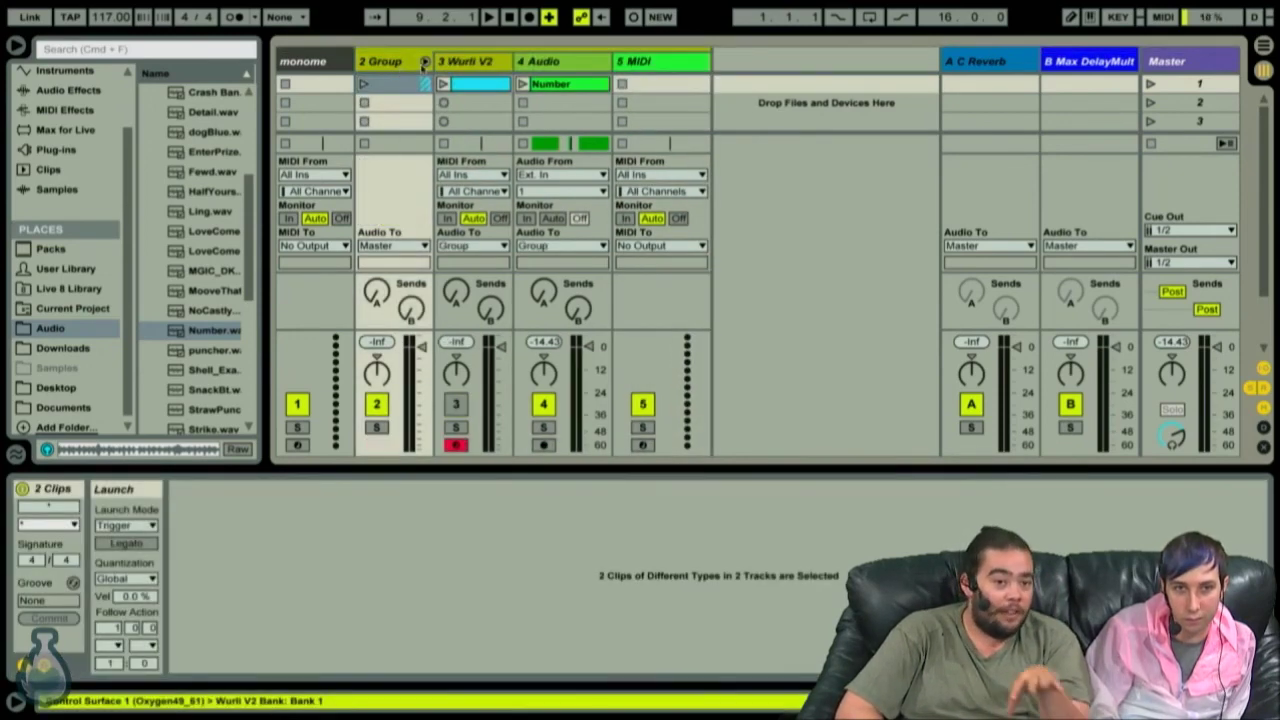
Fold the new group to hide its three tracks, and unfold it again.
click(424, 62)
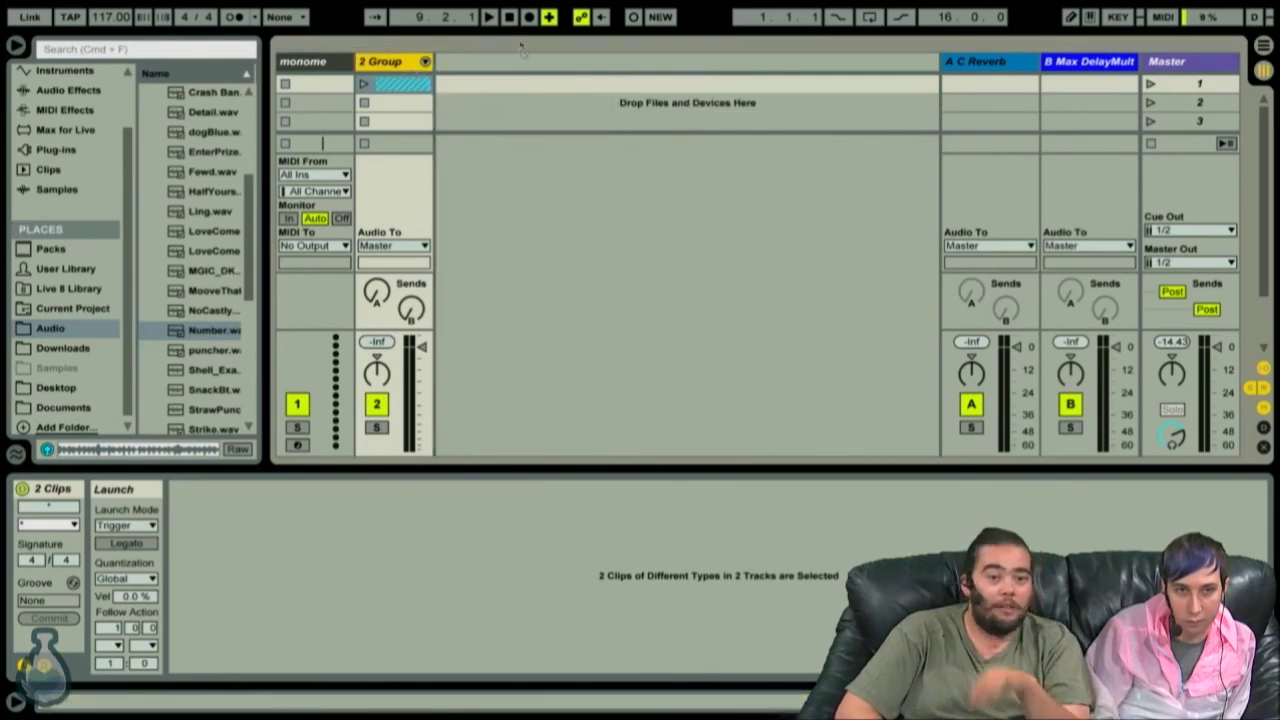
click(517, 105)
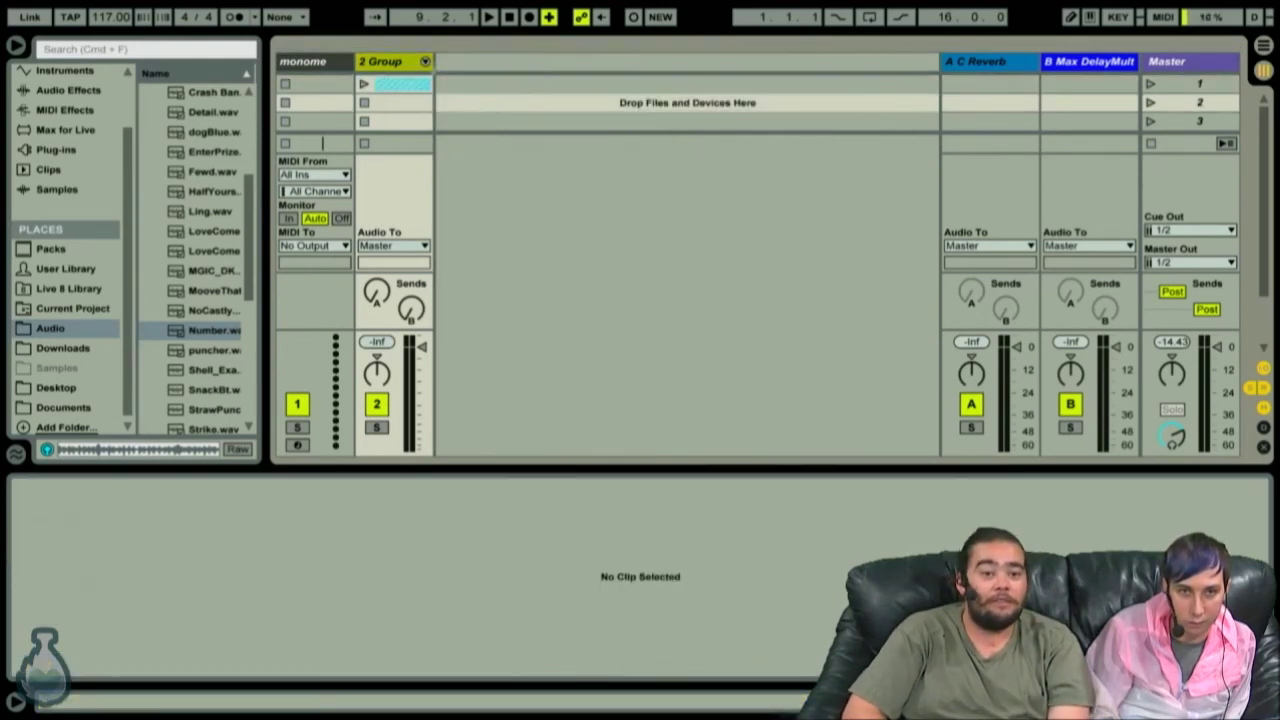
click(425, 62)
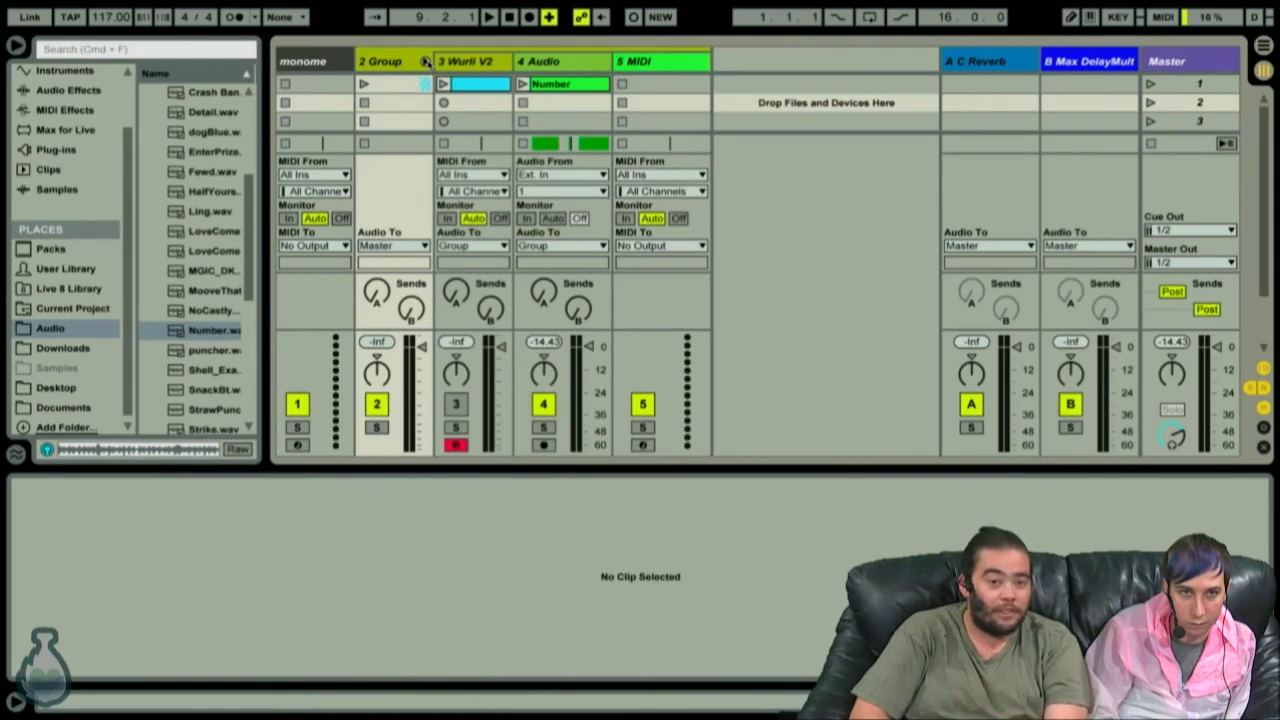